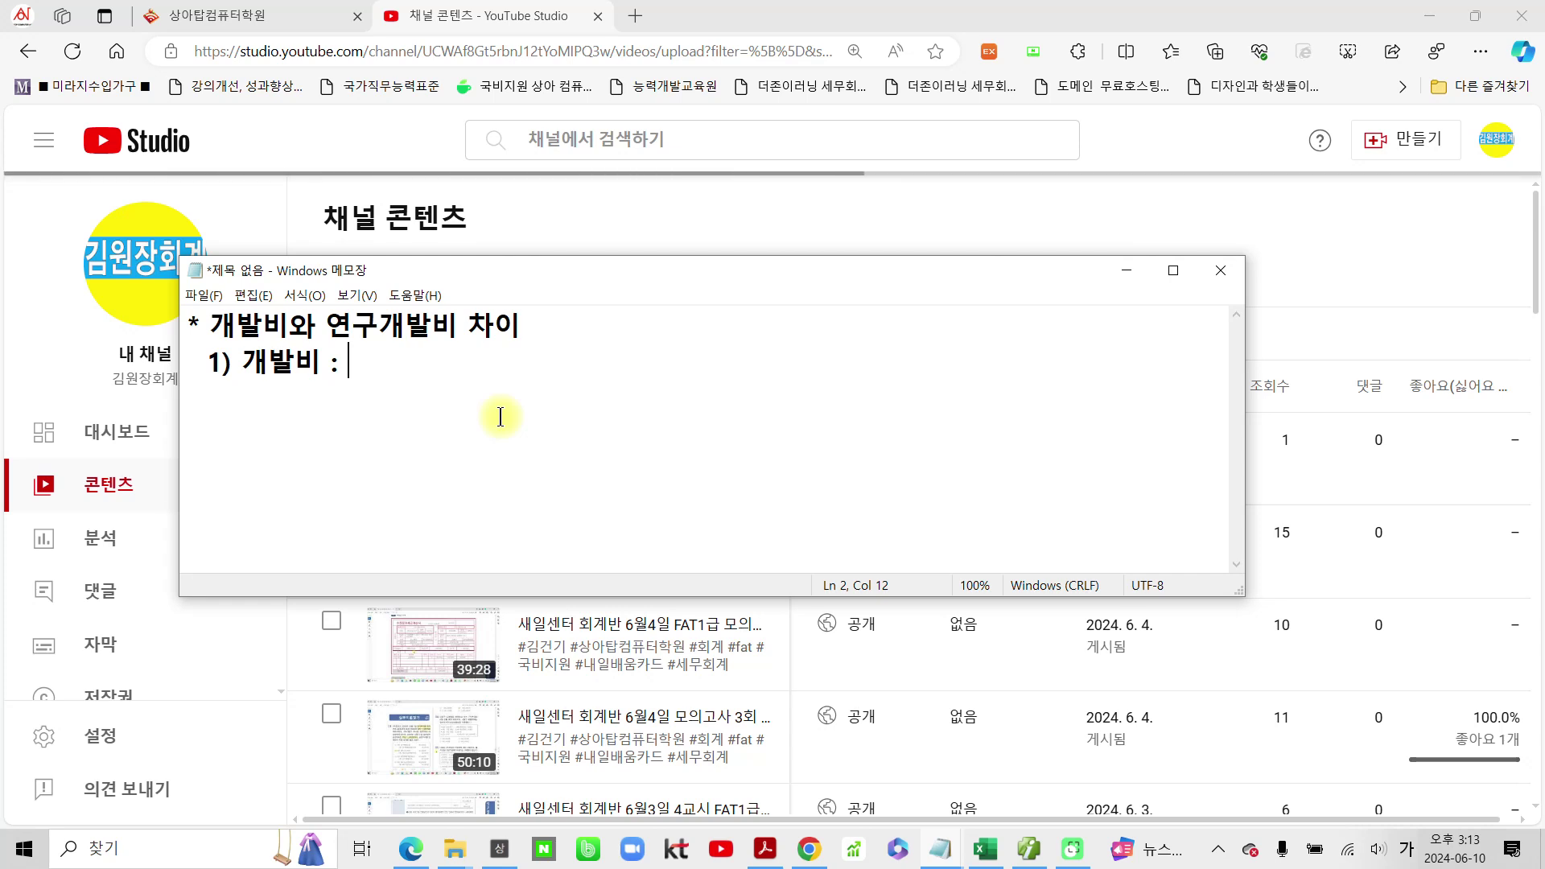
# Step: Complete point 1 with '무형자산 ---> 신제품 신기술 개발단계에 지출된 비용을 자산으로 인식'
pyautogui.write('무형자산')
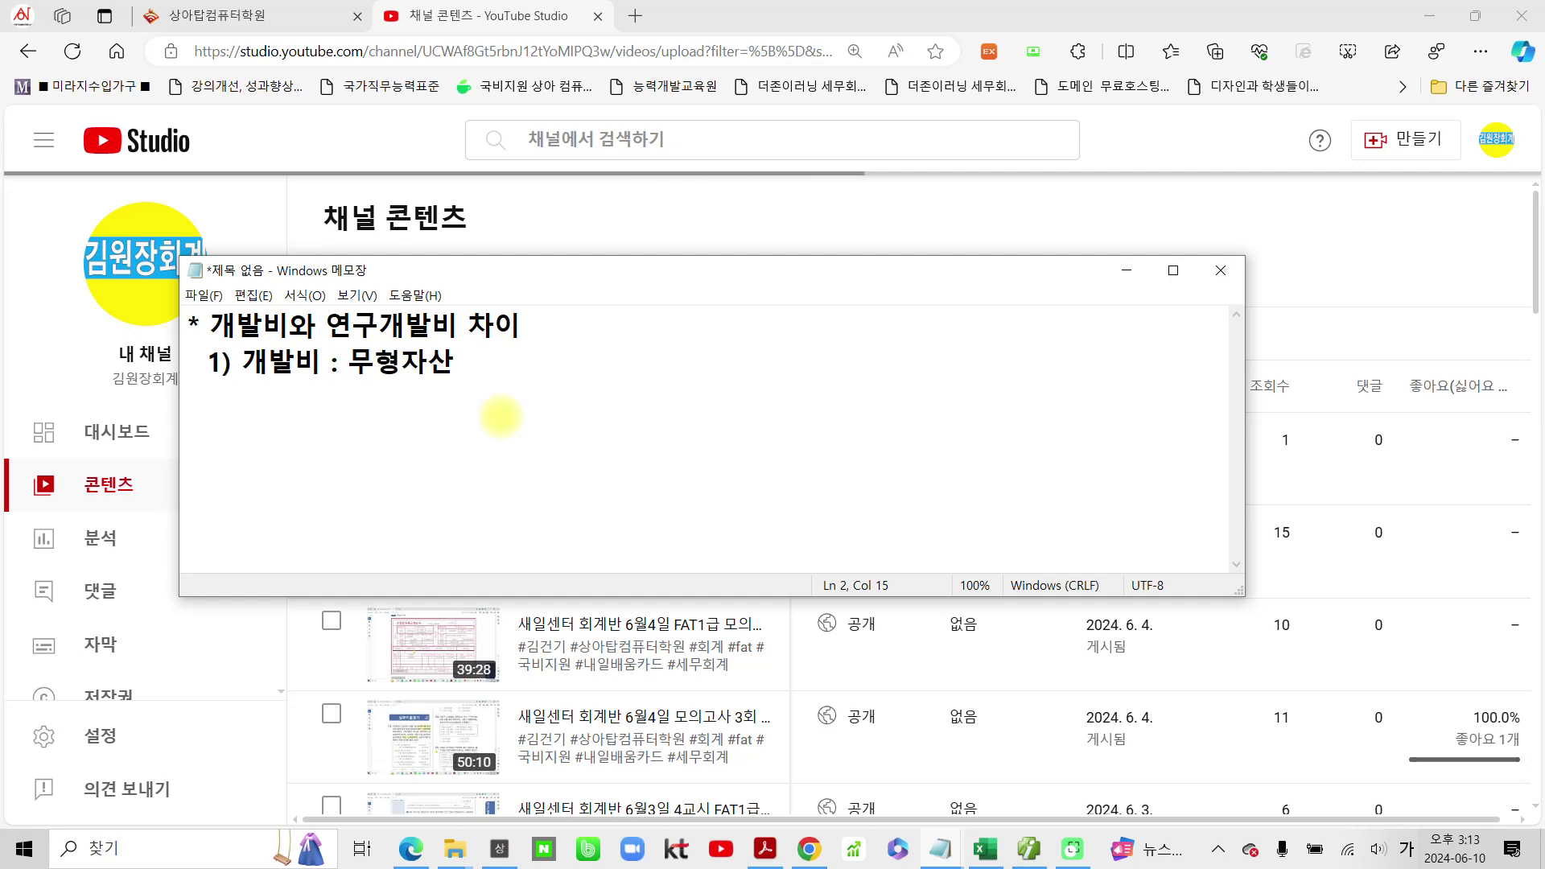
pyautogui.write(' --->신')
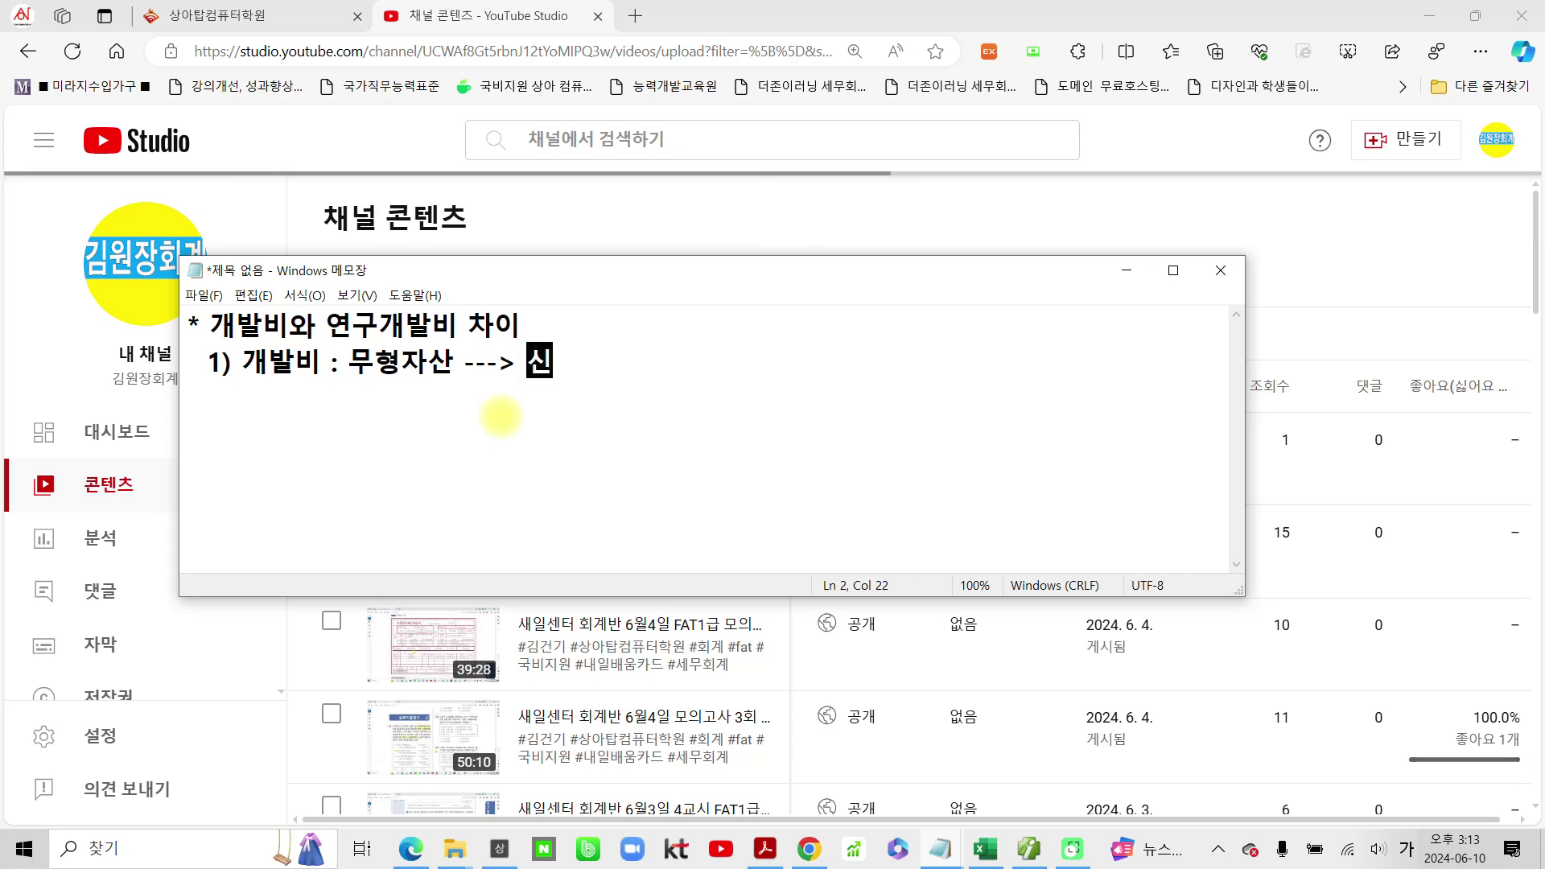
pyautogui.write('제푸ㅁ 신ㄱ')
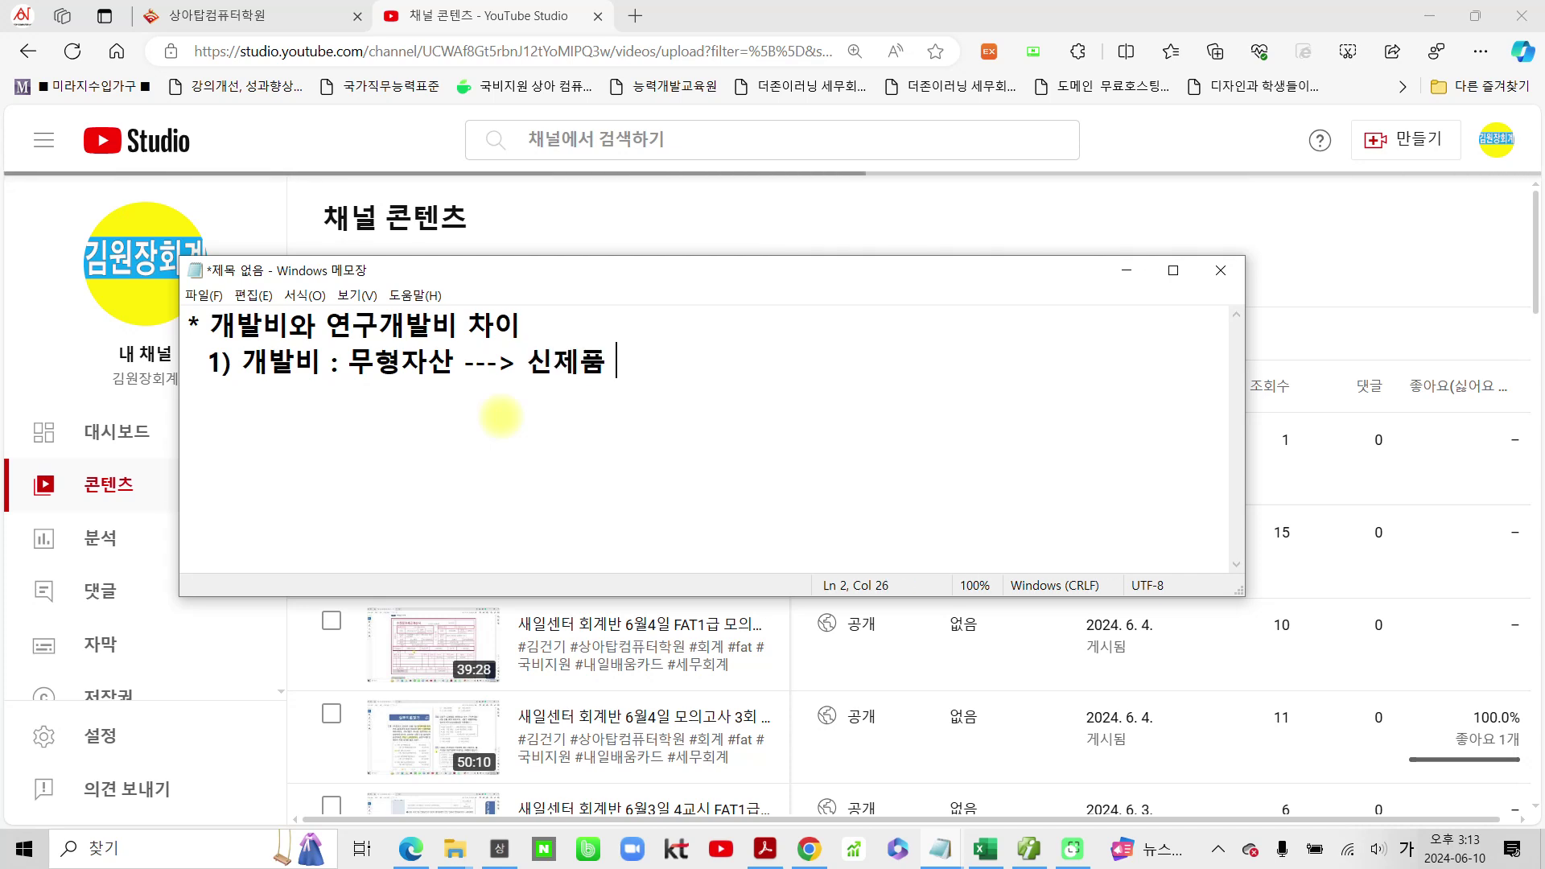
pyautogui.write('ㅣ술 ')
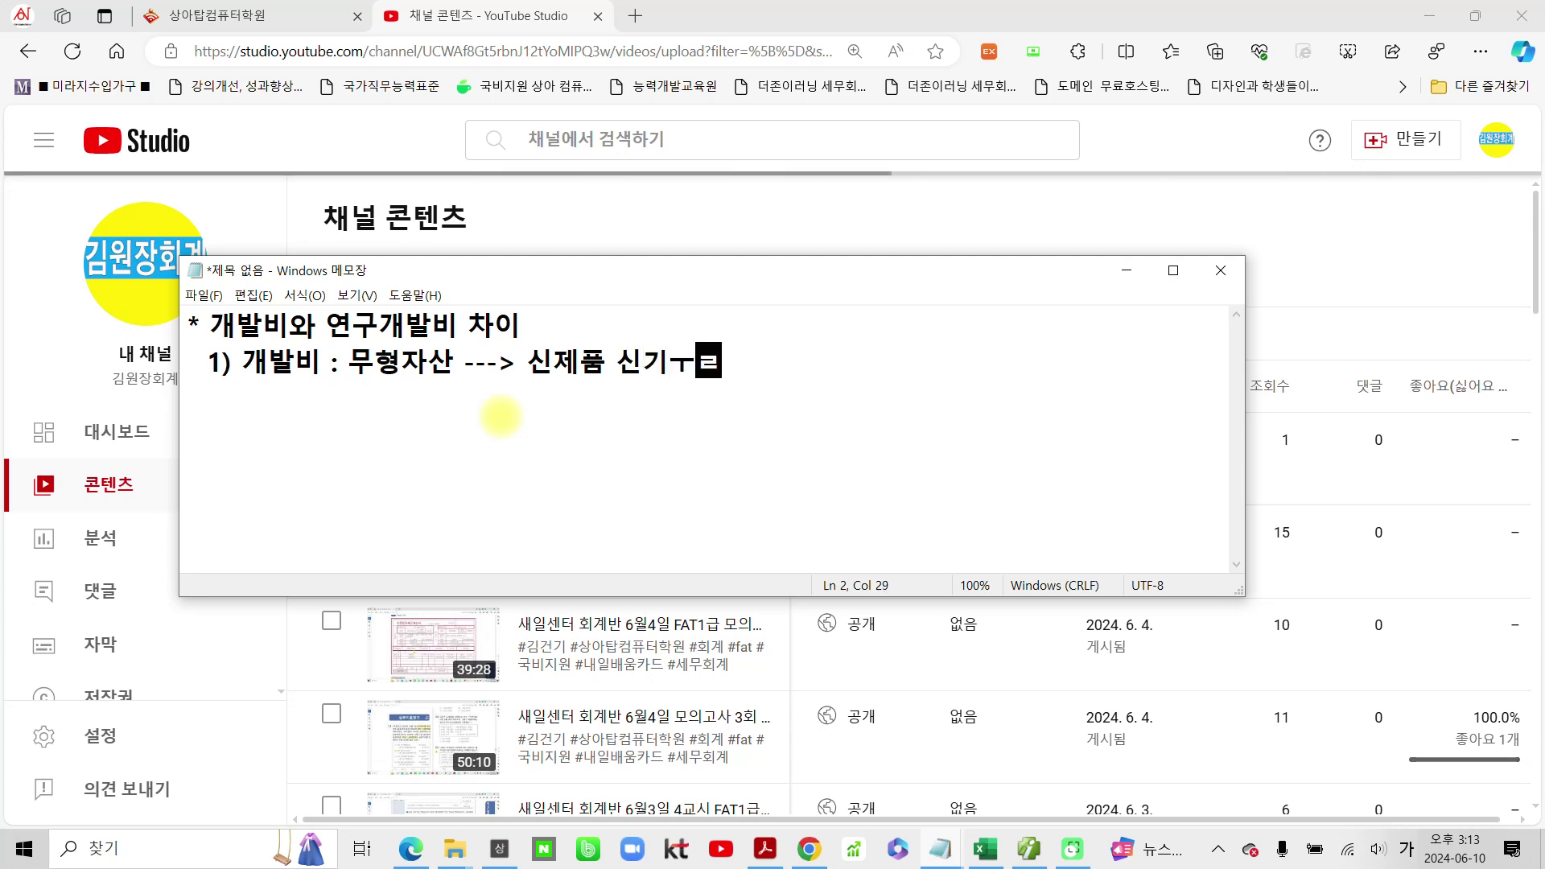
pyautogui.write('개')
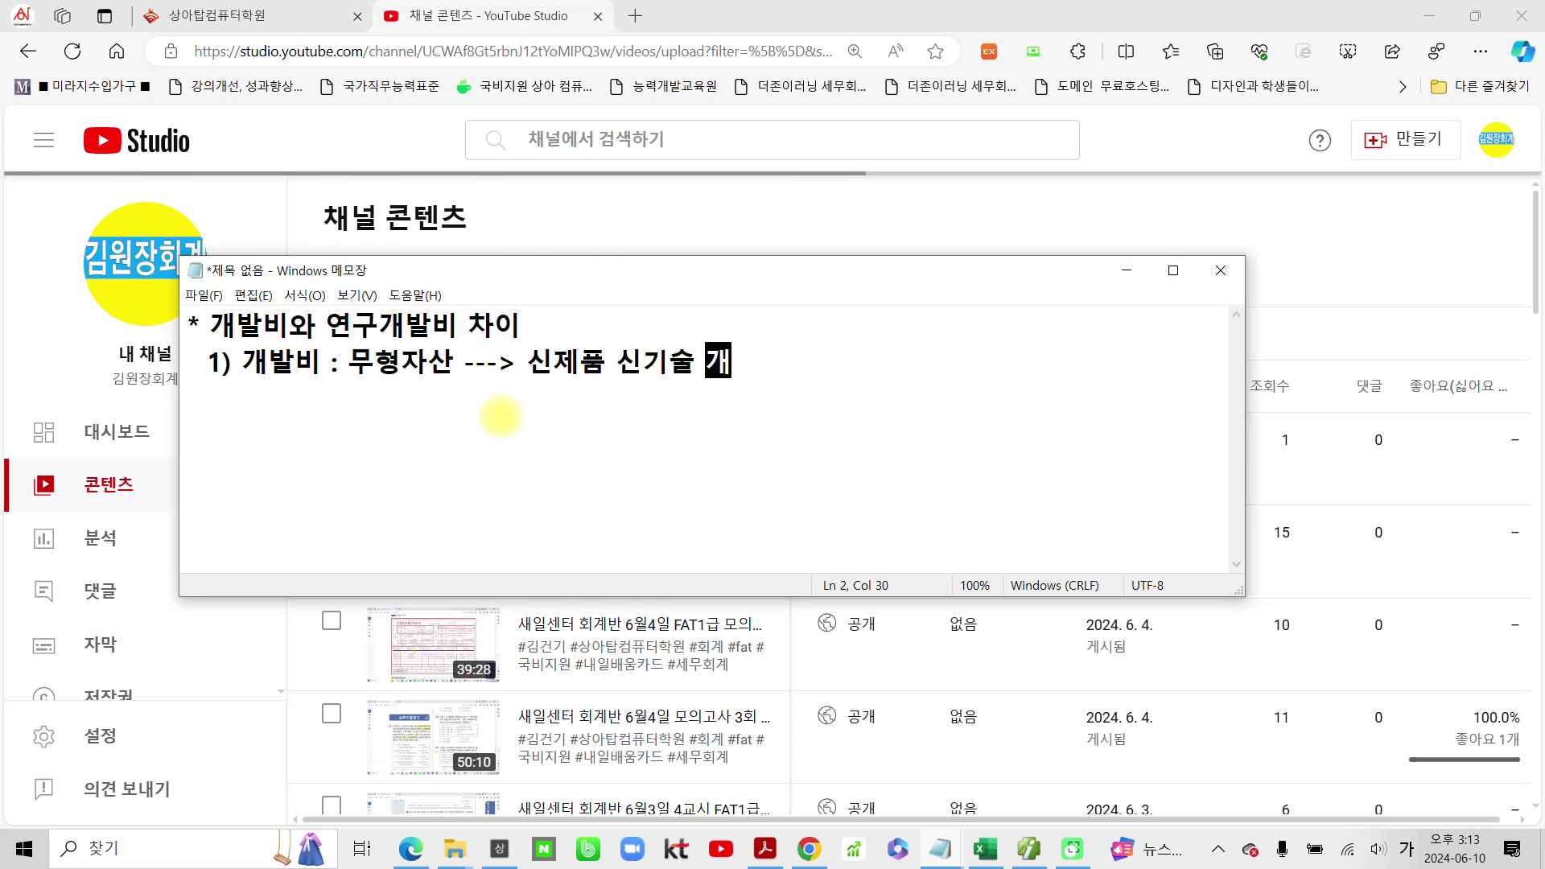
pyautogui.write('발단계에 ')
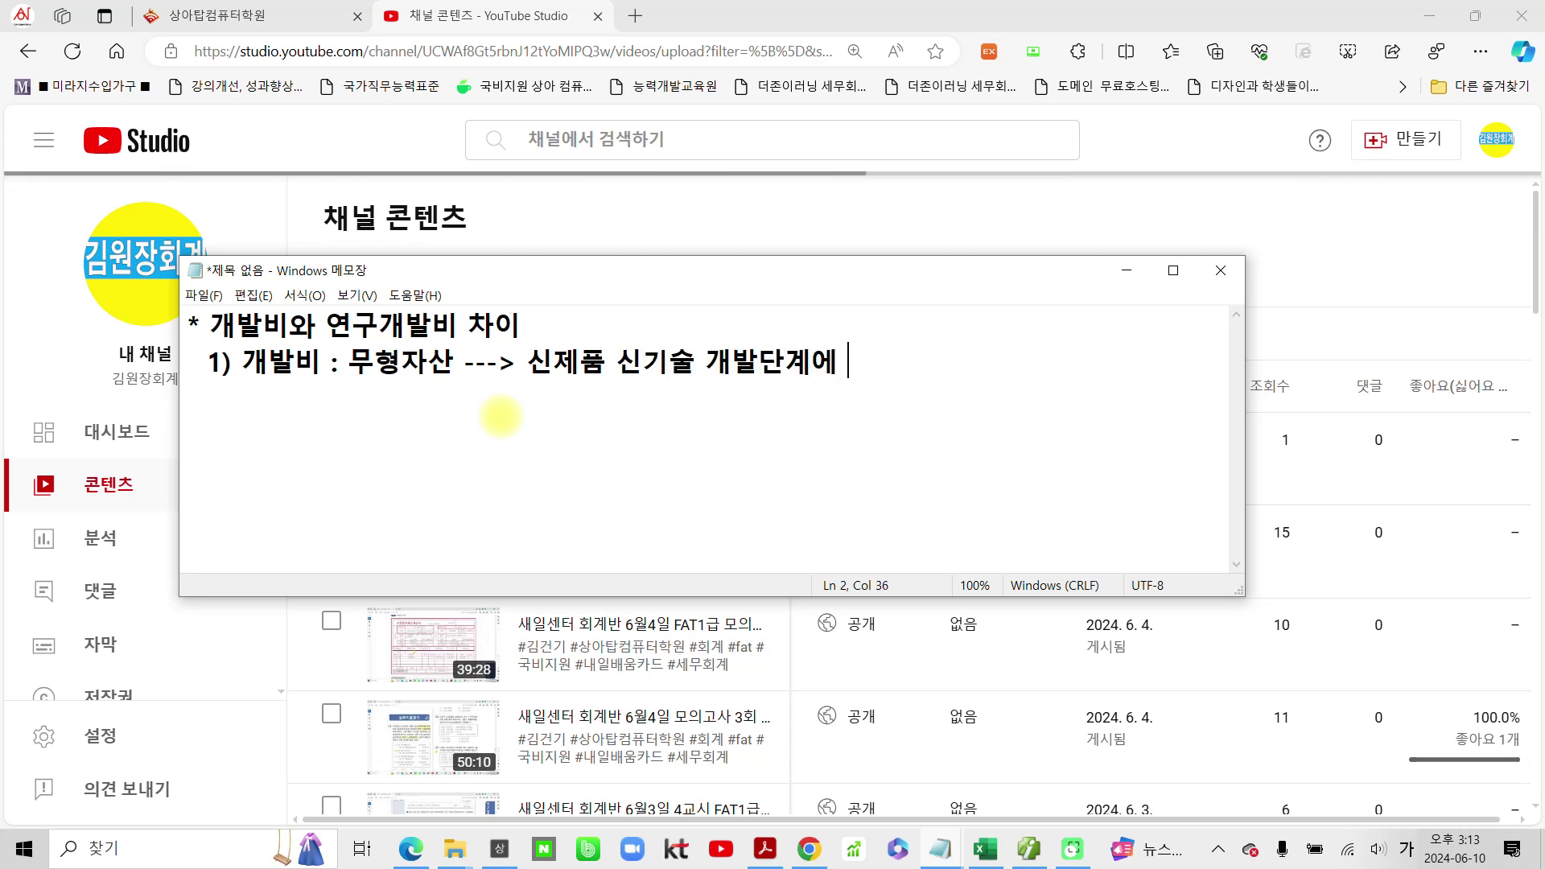
pyautogui.write('지출')
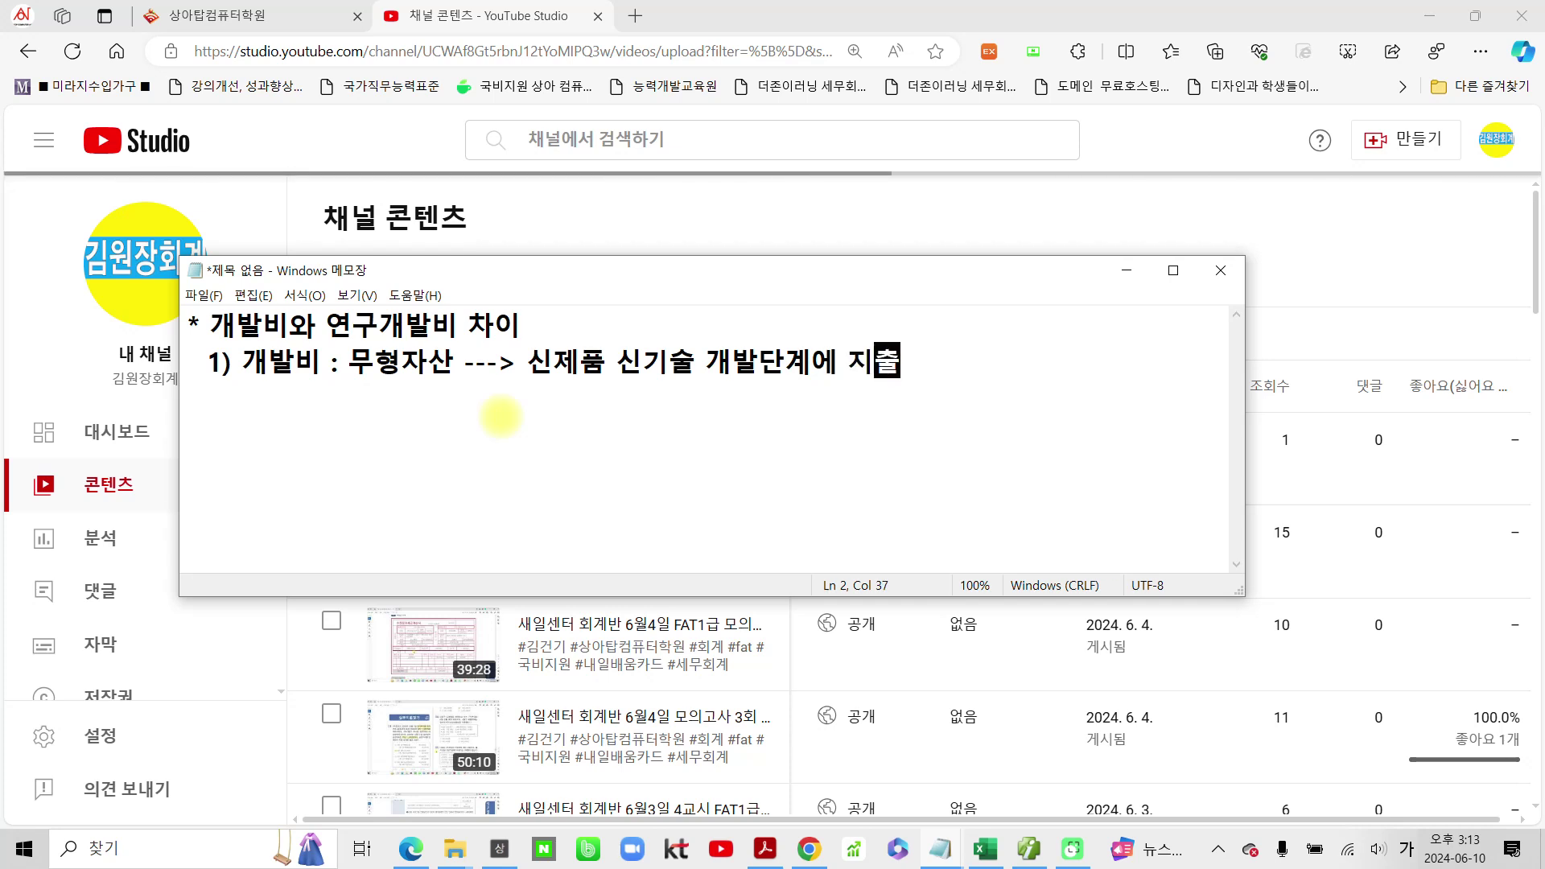
pyautogui.write('되ㄴ 비용')
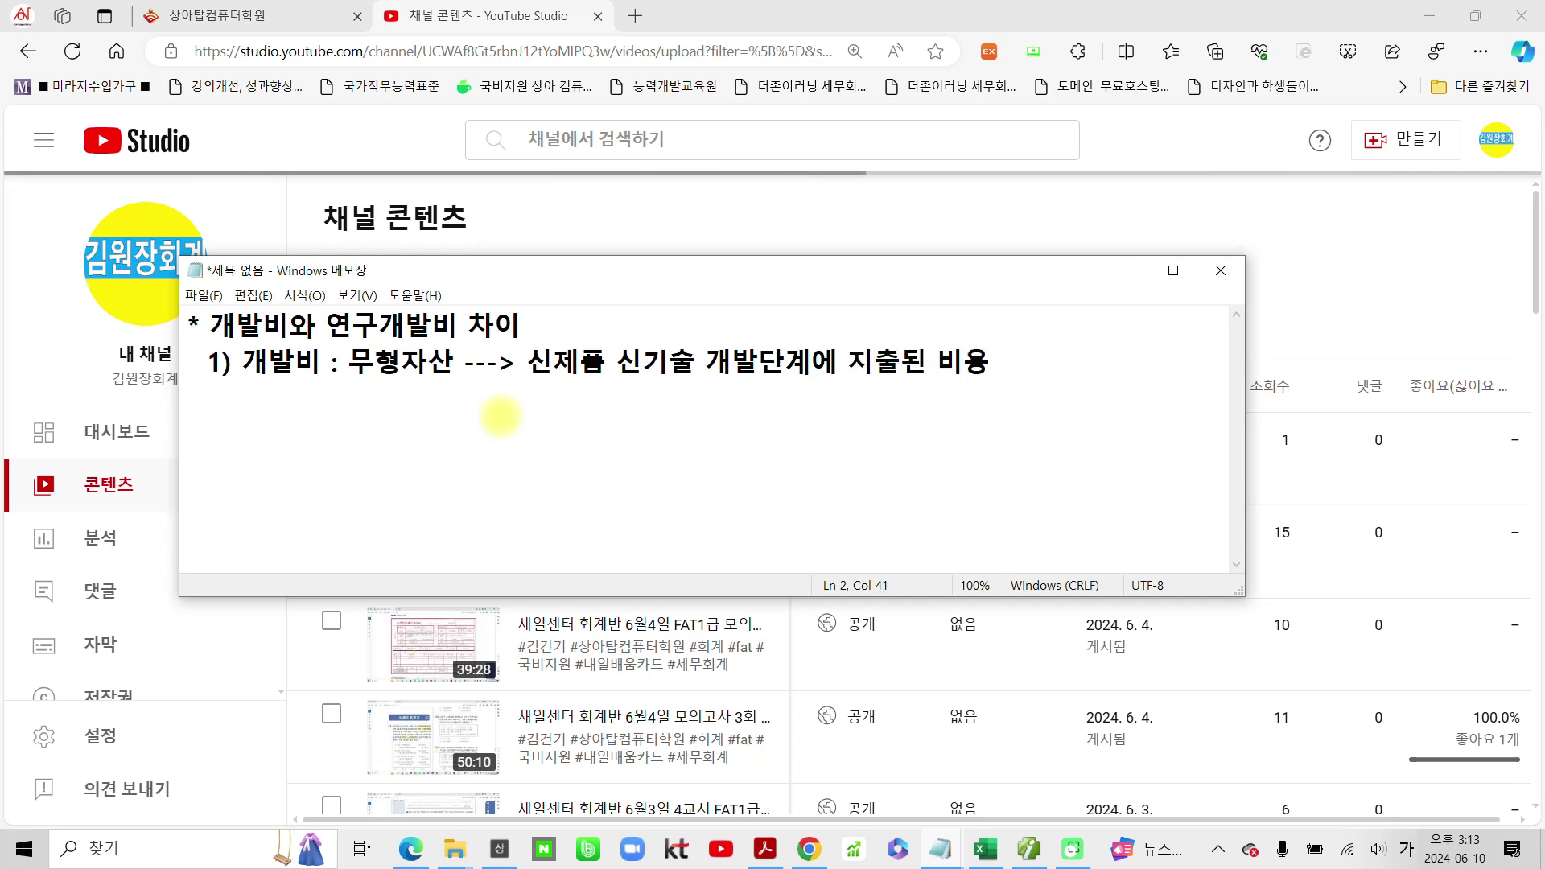
pyautogui.write('을 잣ㅏㄴ으')
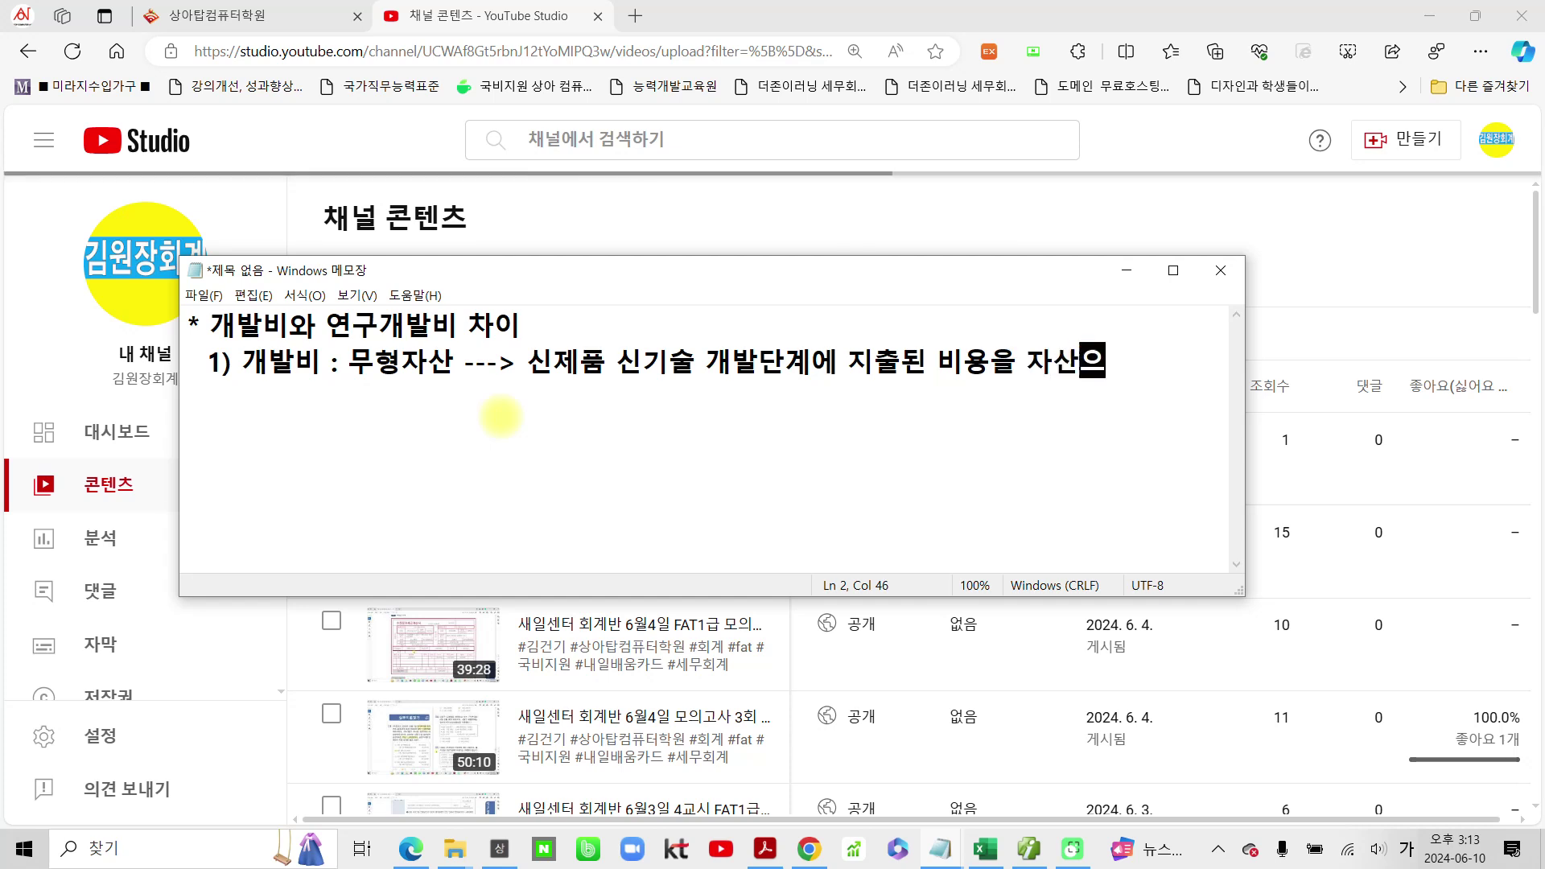
pyautogui.write('로 인식')
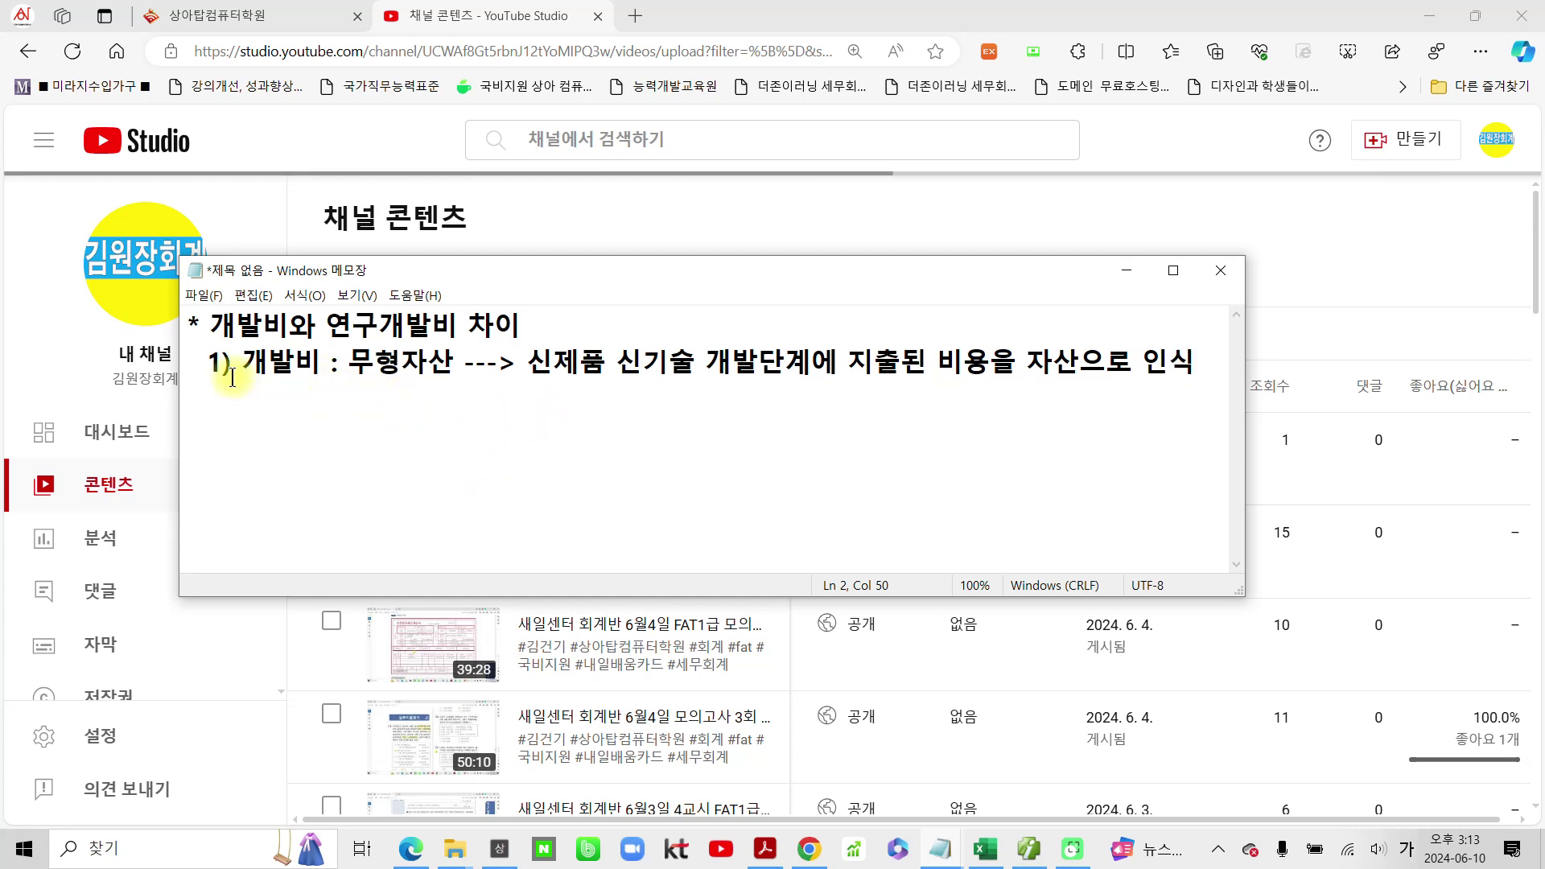
pyautogui.moveTo(235, 339); pyautogui.dragTo(325, 385)
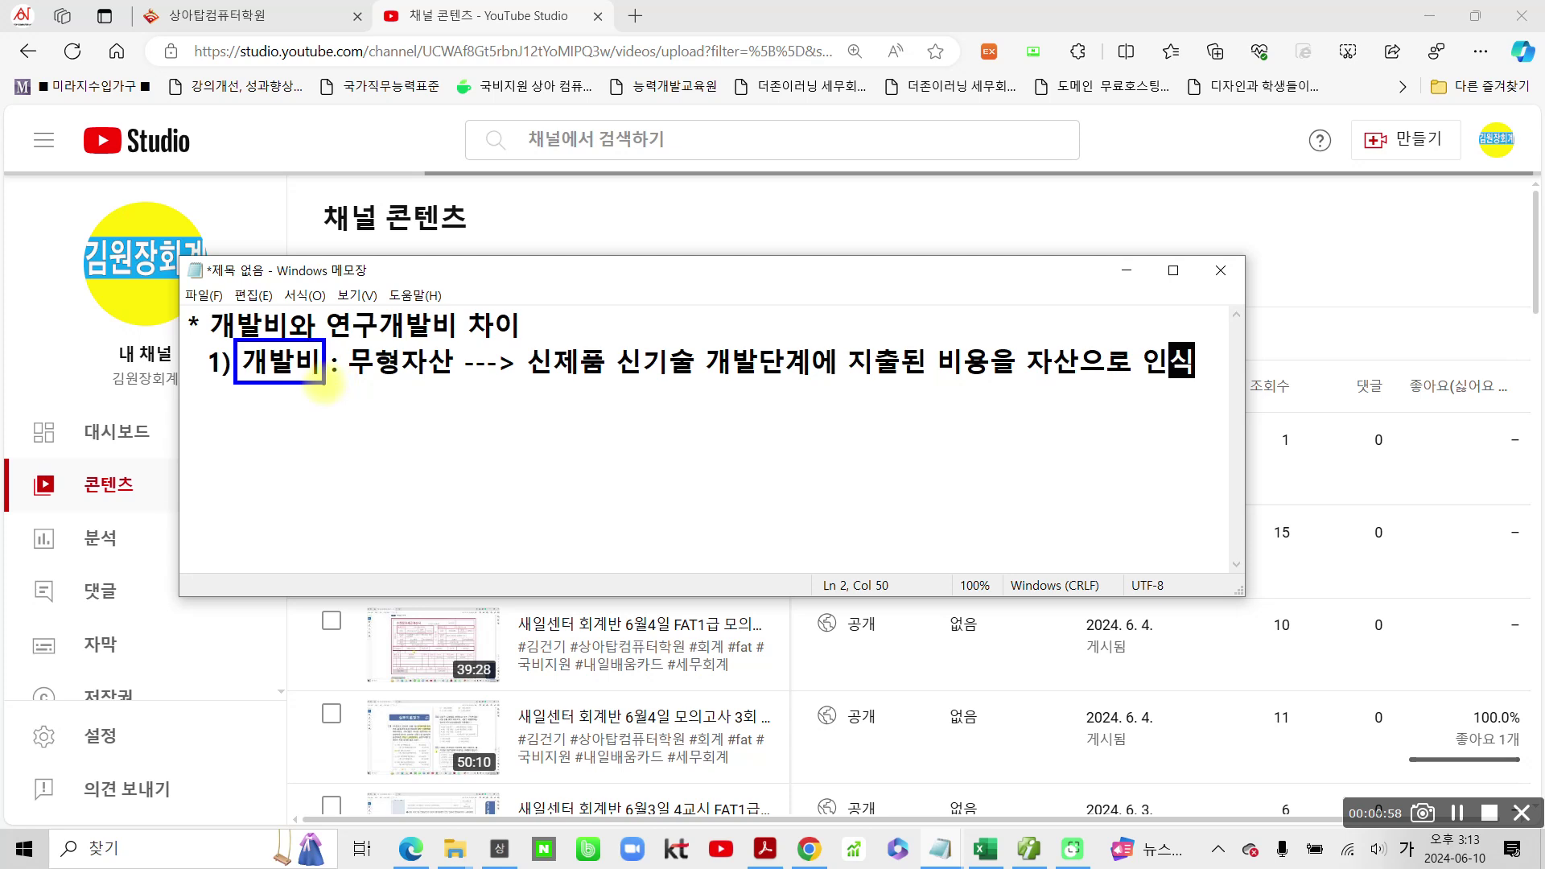
pyautogui.moveTo(529, 391); pyautogui.dragTo(694, 387)
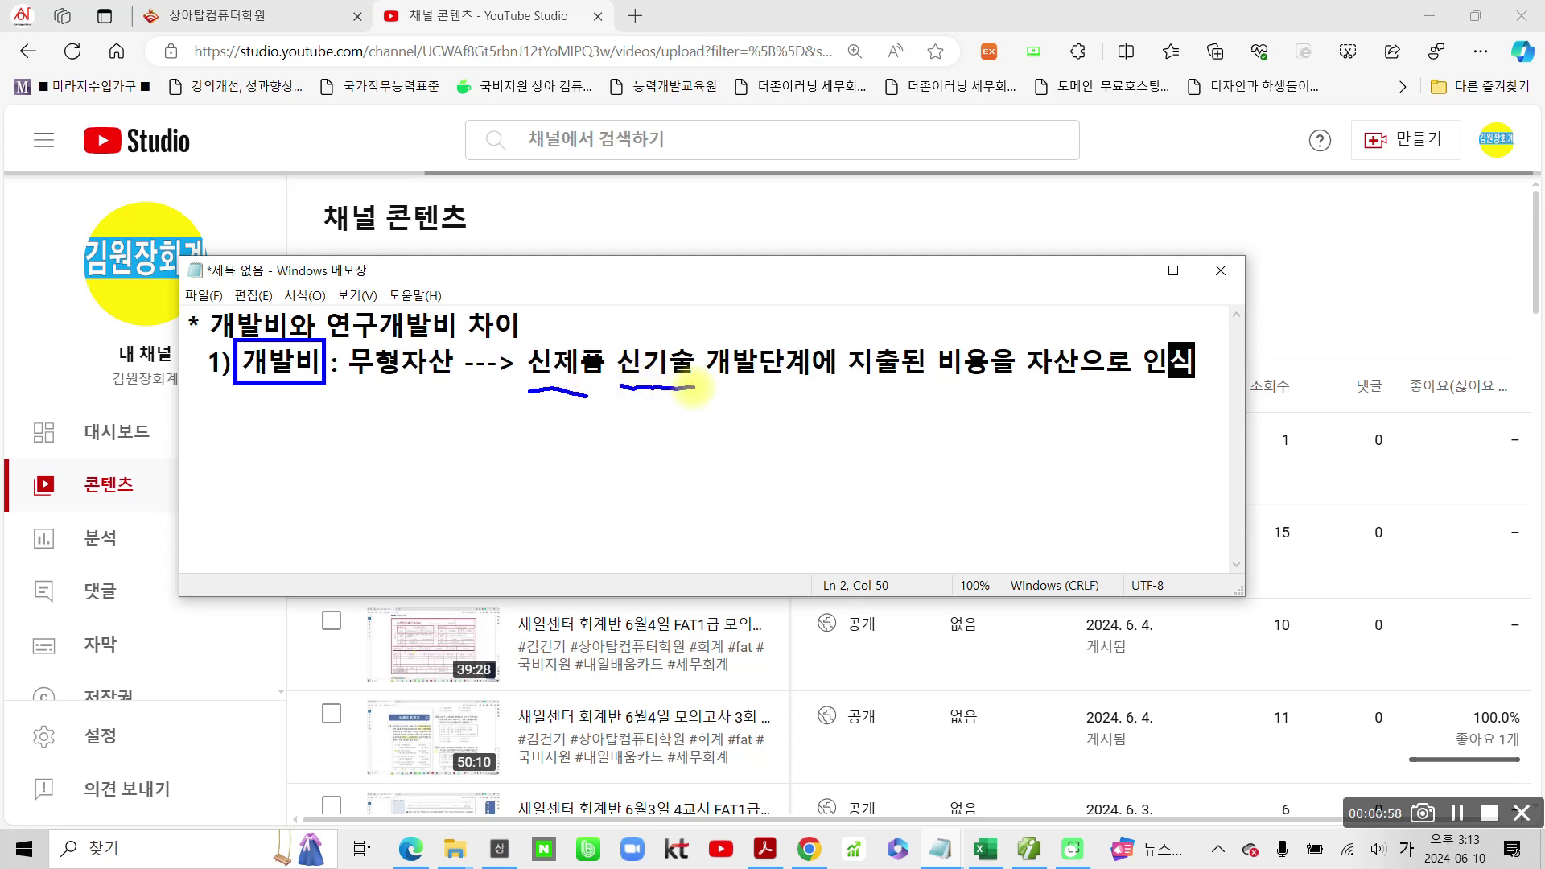
pyautogui.moveTo(801, 385)
pyautogui.mouseDown()
pyautogui.moveTo(697, 372)
pyautogui.moveTo(794, 338)
pyautogui.moveTo(800, 387)
pyautogui.moveTo(1070, 395)
pyautogui.mouseUp()
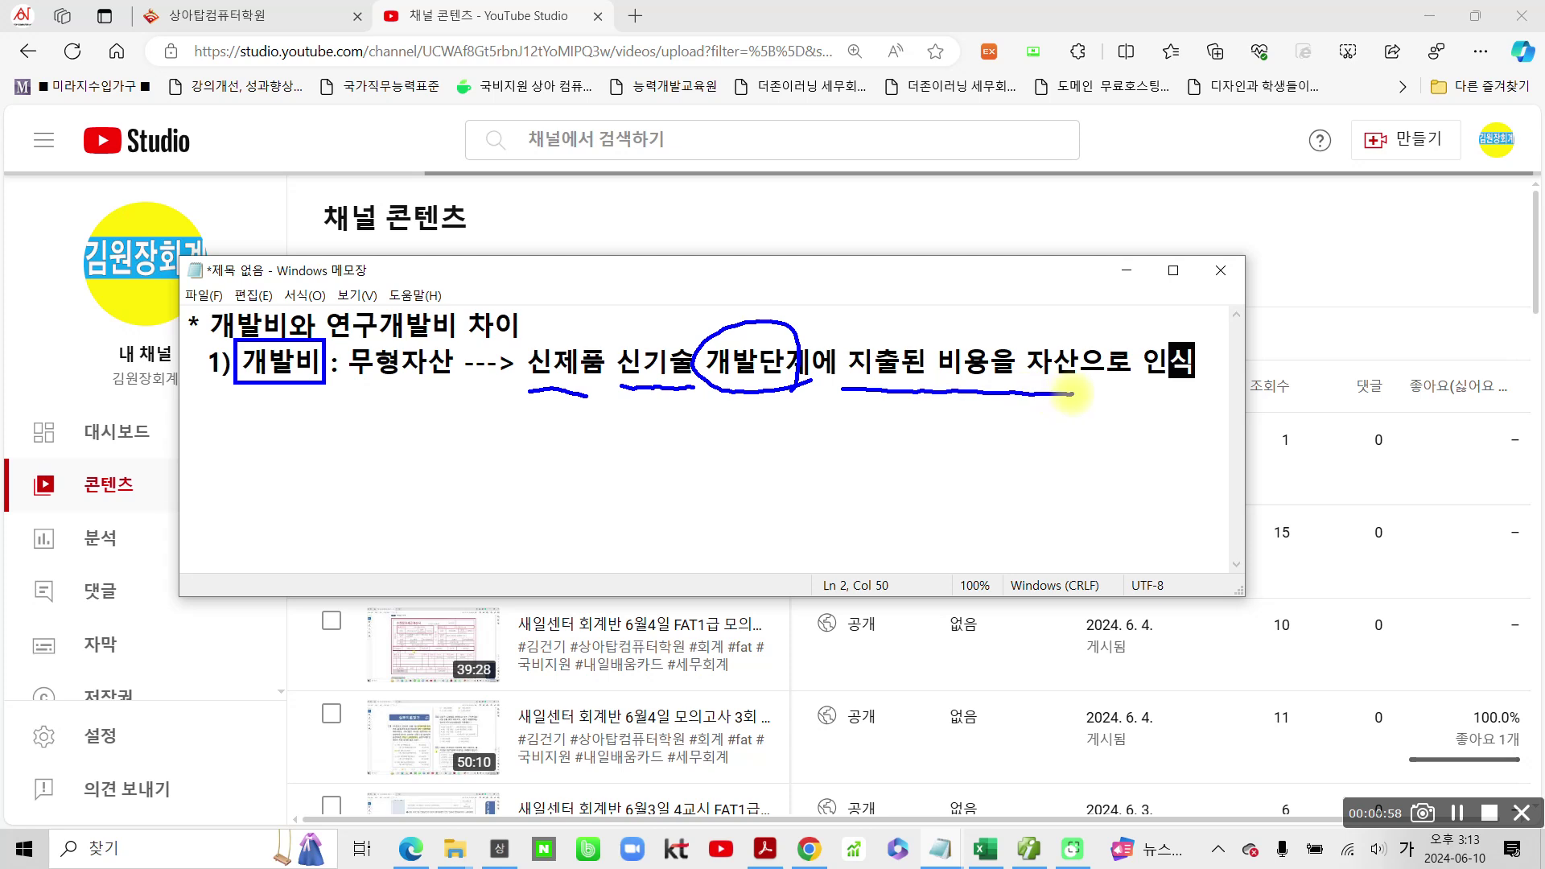
pyautogui.moveTo(1019, 328)
pyautogui.mouseDown()
pyautogui.moveTo(1021, 395)
pyautogui.moveTo(1082, 399)
pyautogui.moveTo(1011, 326)
pyautogui.mouseUp()
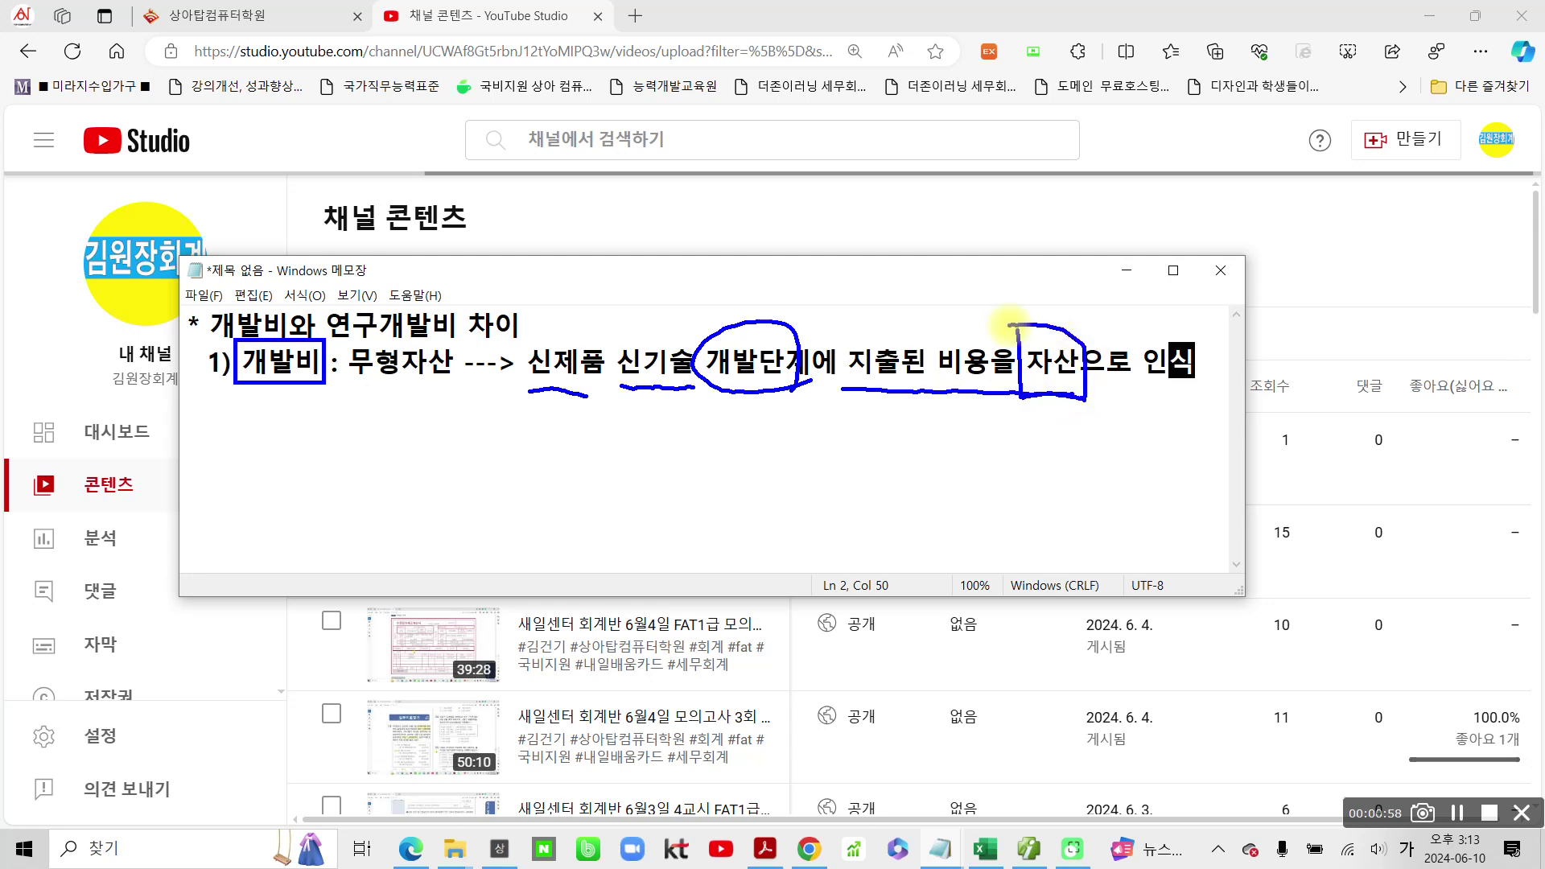
# Step: Remove the ': ' before 무형자산 and wrap it in parentheses as (무형자산)
pyautogui.press('Escape')
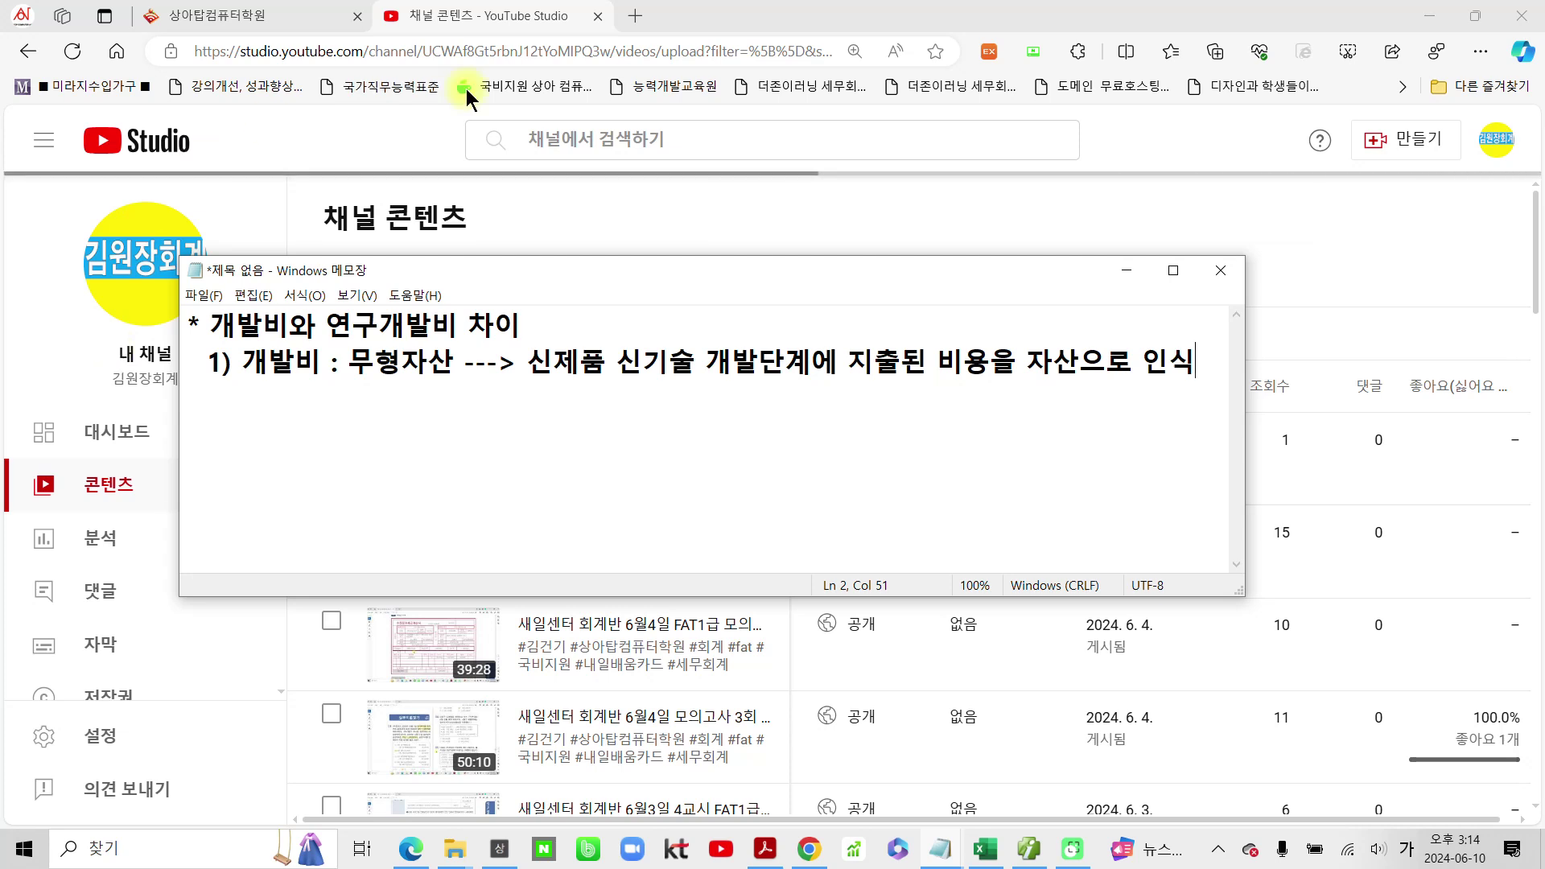
pyautogui.click(352, 364)
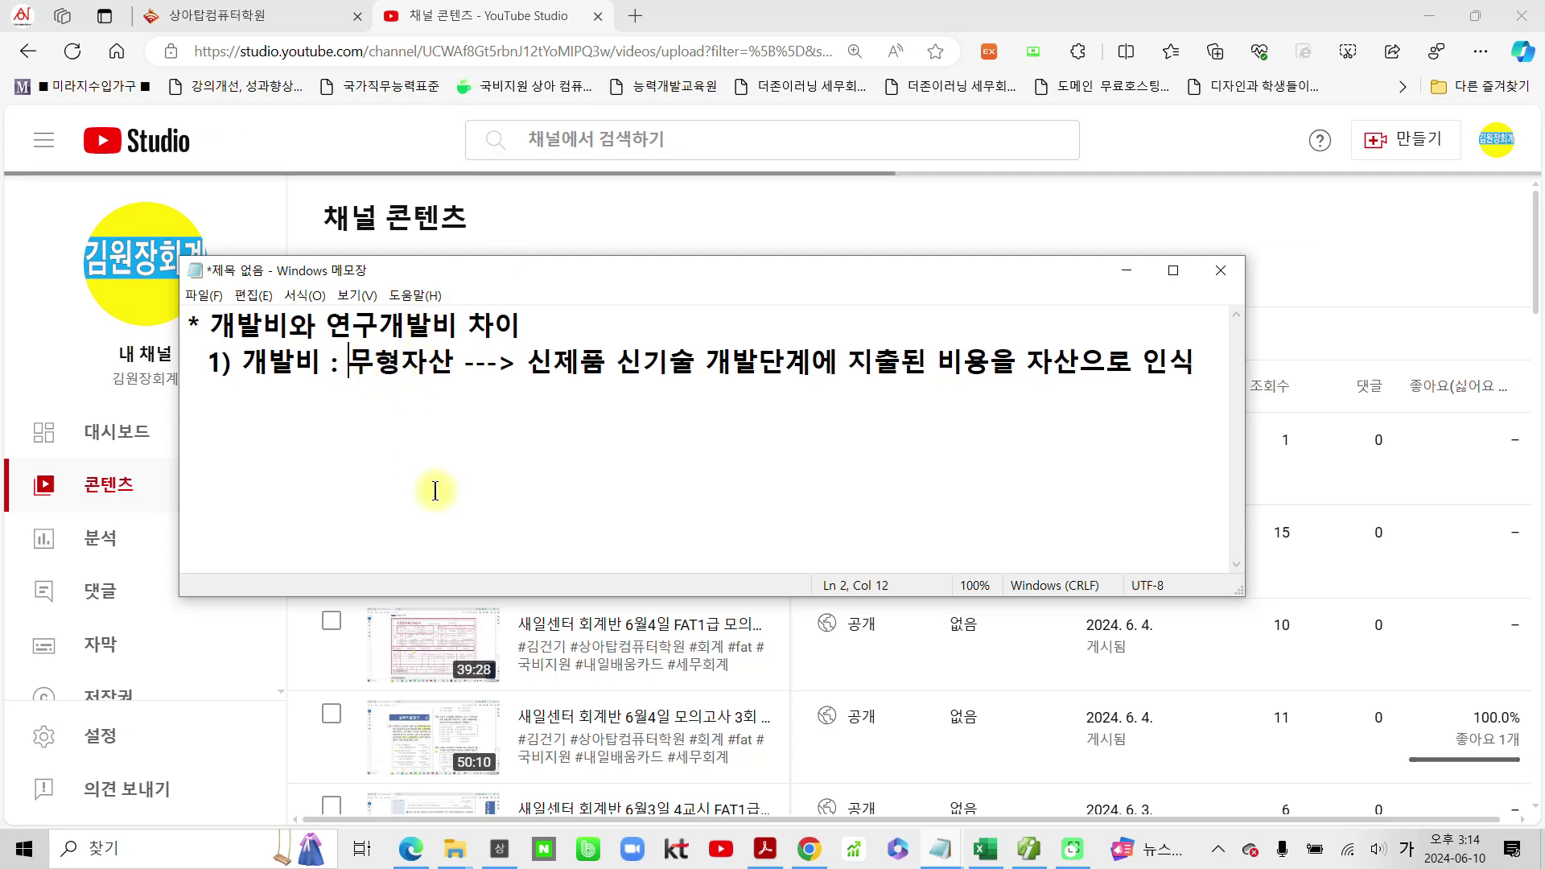
pyautogui.press('BackSpace')
pyautogui.press('BackSpace')
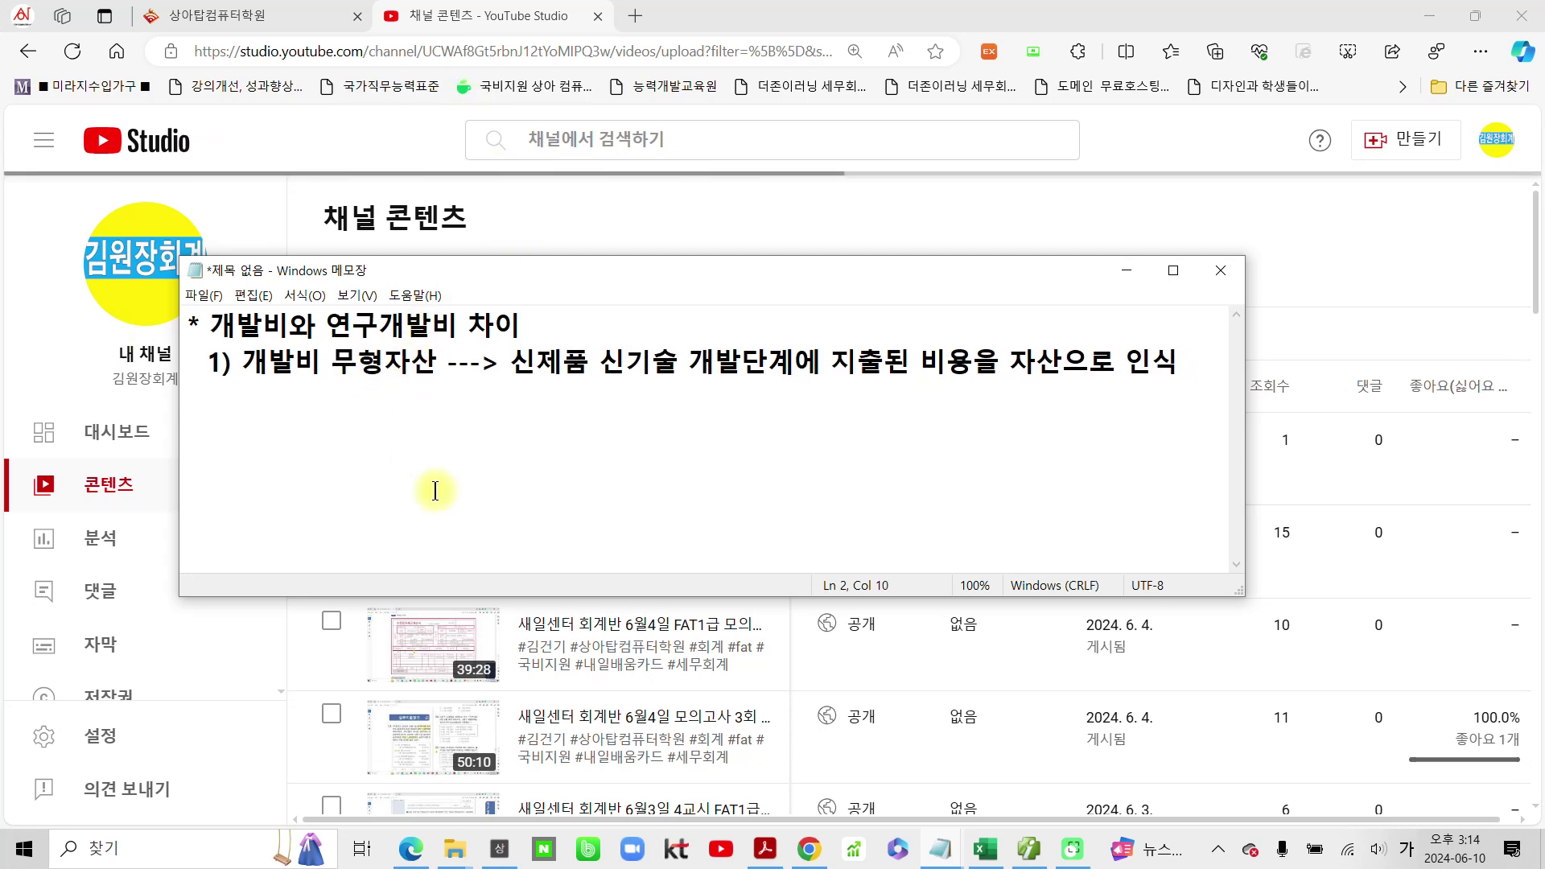
pyautogui.write('(')
pyautogui.press('Right')
pyautogui.press('Right')
pyautogui.press('Right')
pyautogui.press('Right')
pyautogui.press('Right')
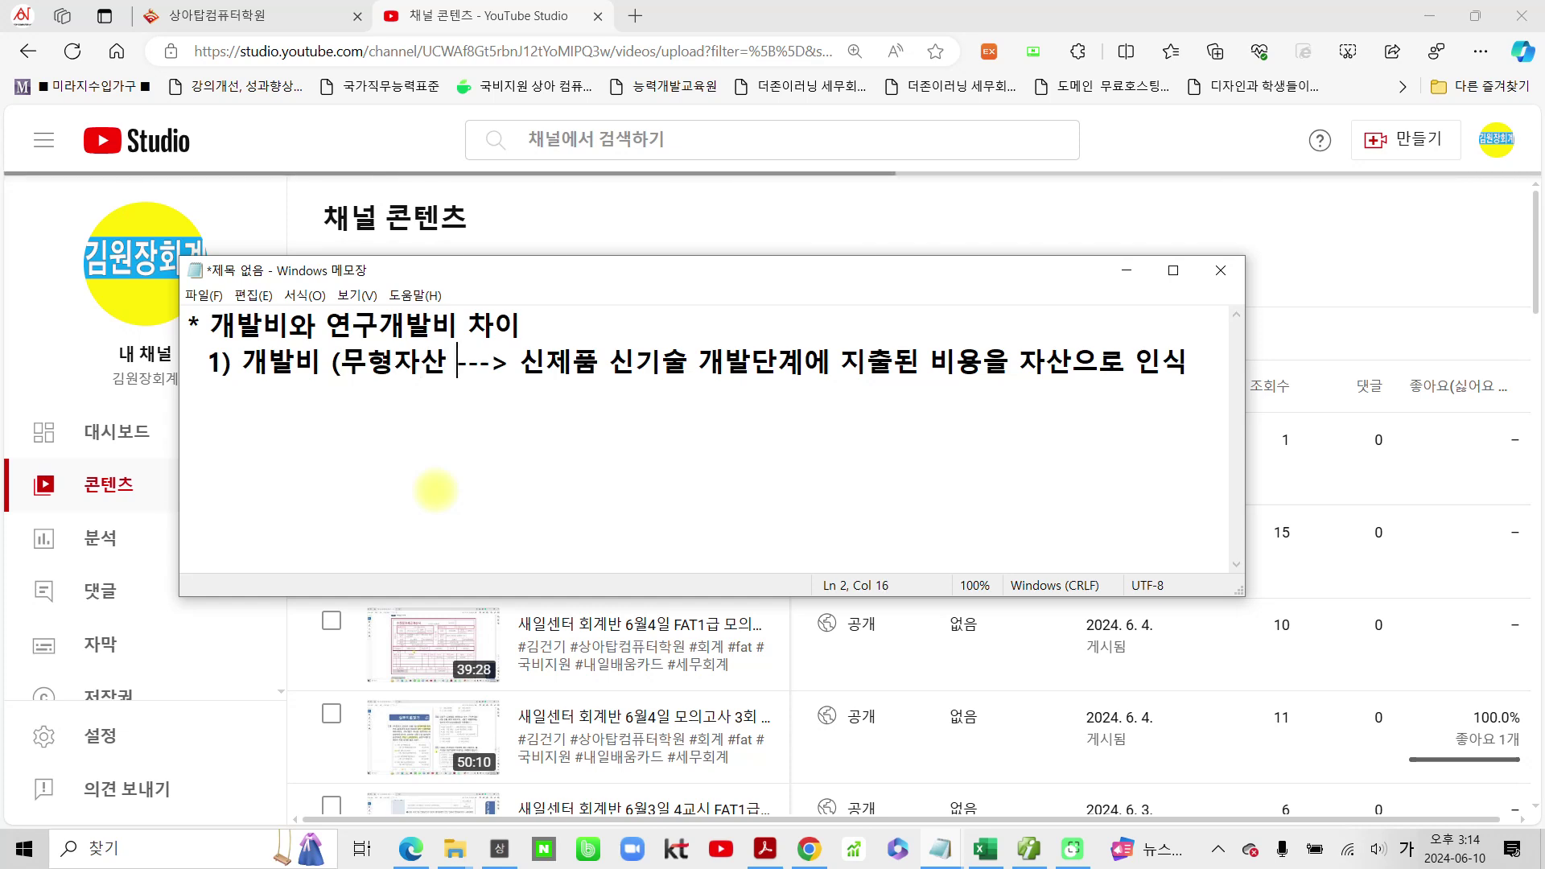
pyautogui.write(')')
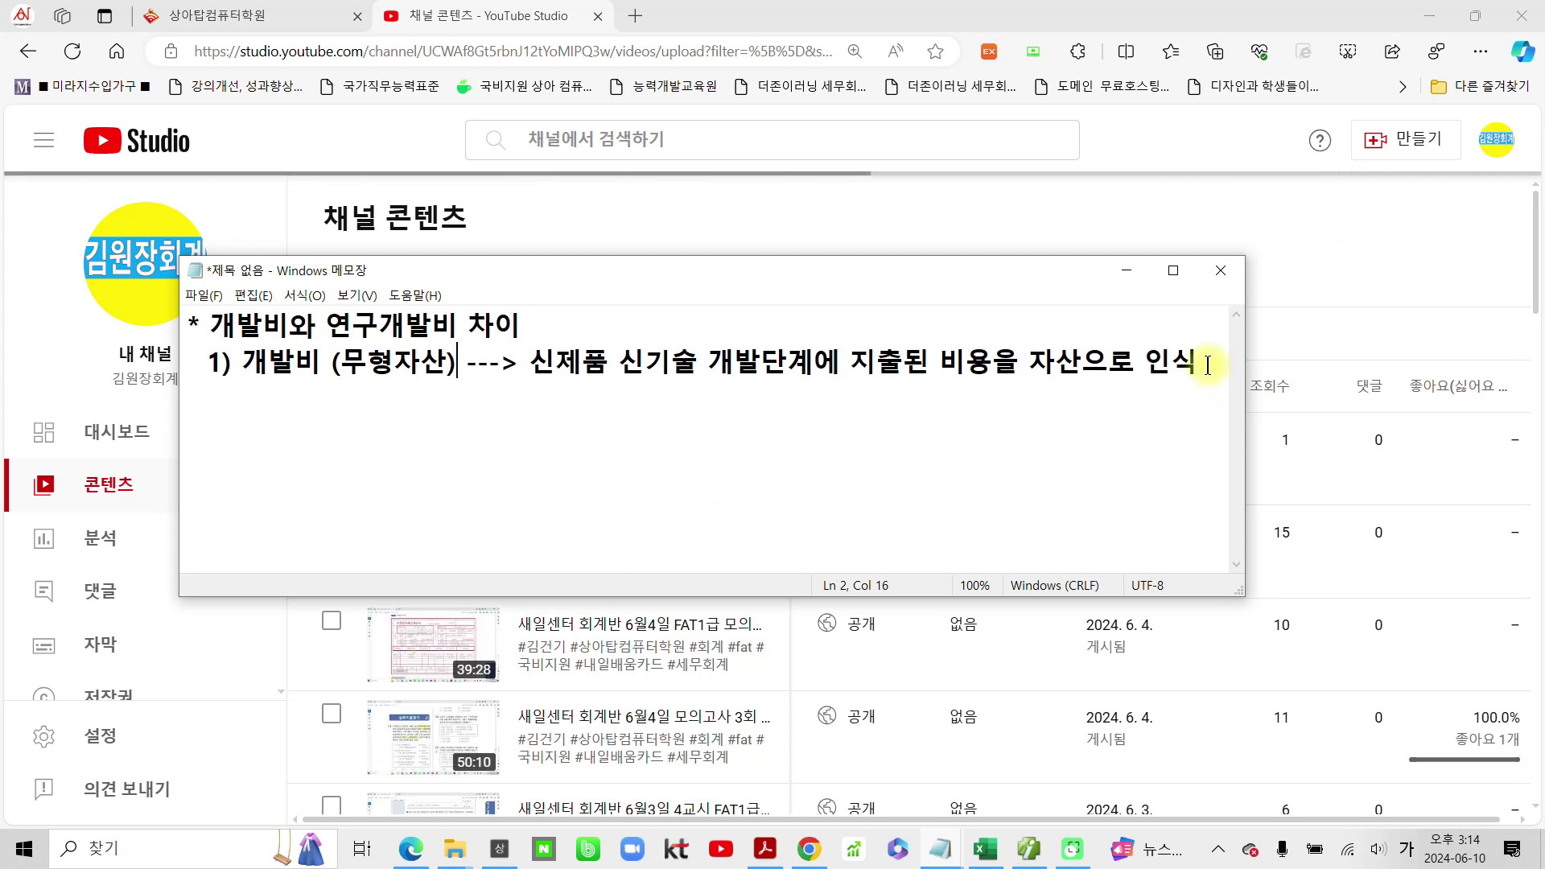
# Step: Add point 2: '2) 연구개발비 (판매관리비) --> 일상적인 연구개발비'
pyautogui.write('2) 연구 ㅐㅂ')
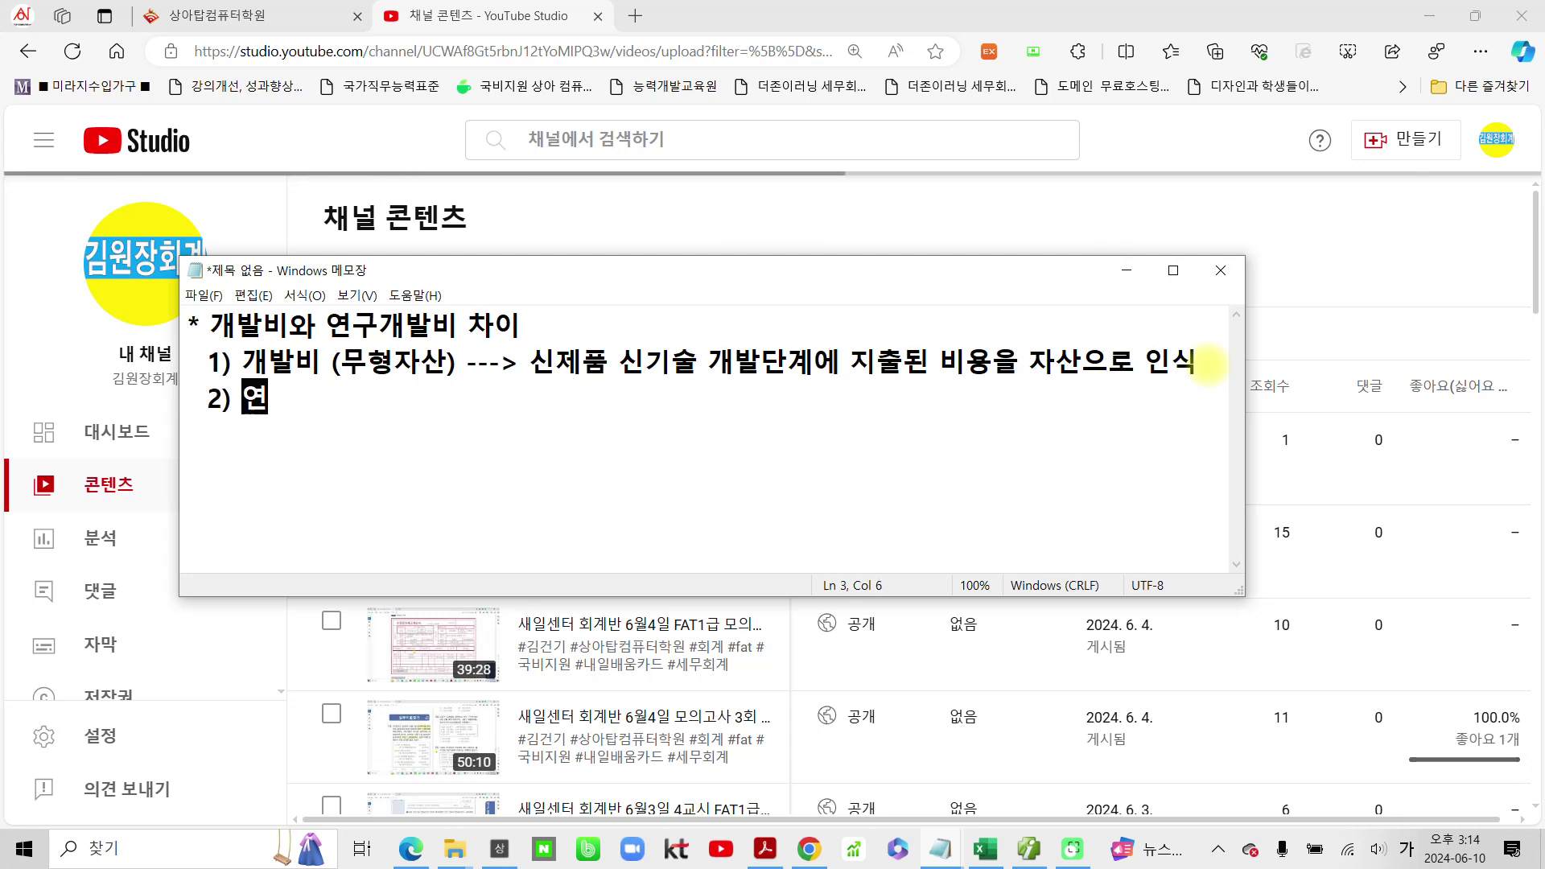
pyautogui.press('BackSpace')
pyautogui.press('BackSpace')
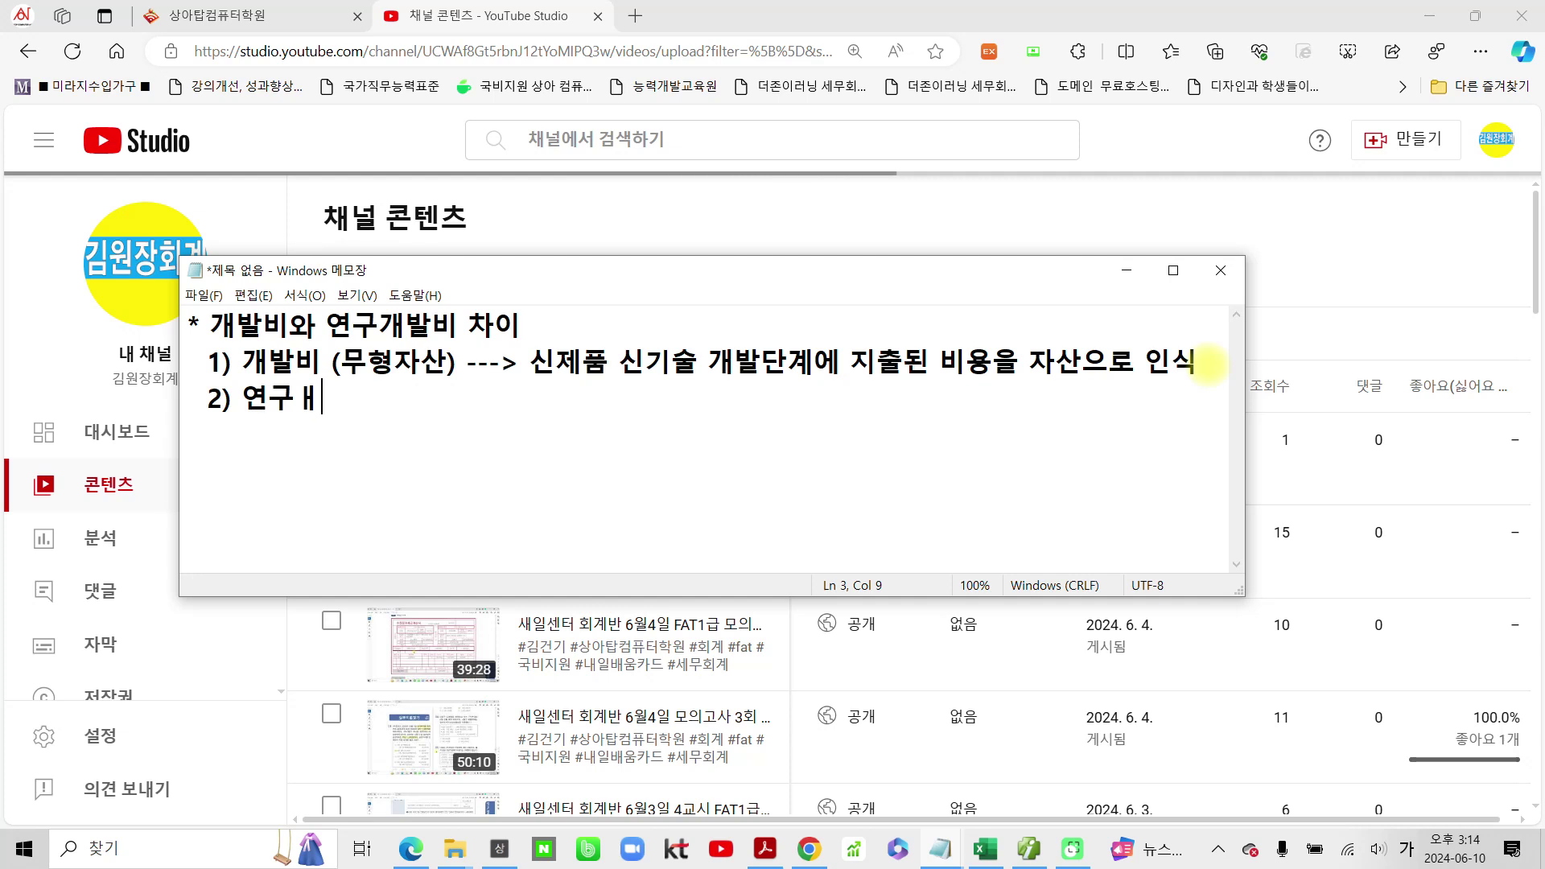
pyautogui.write('개발')
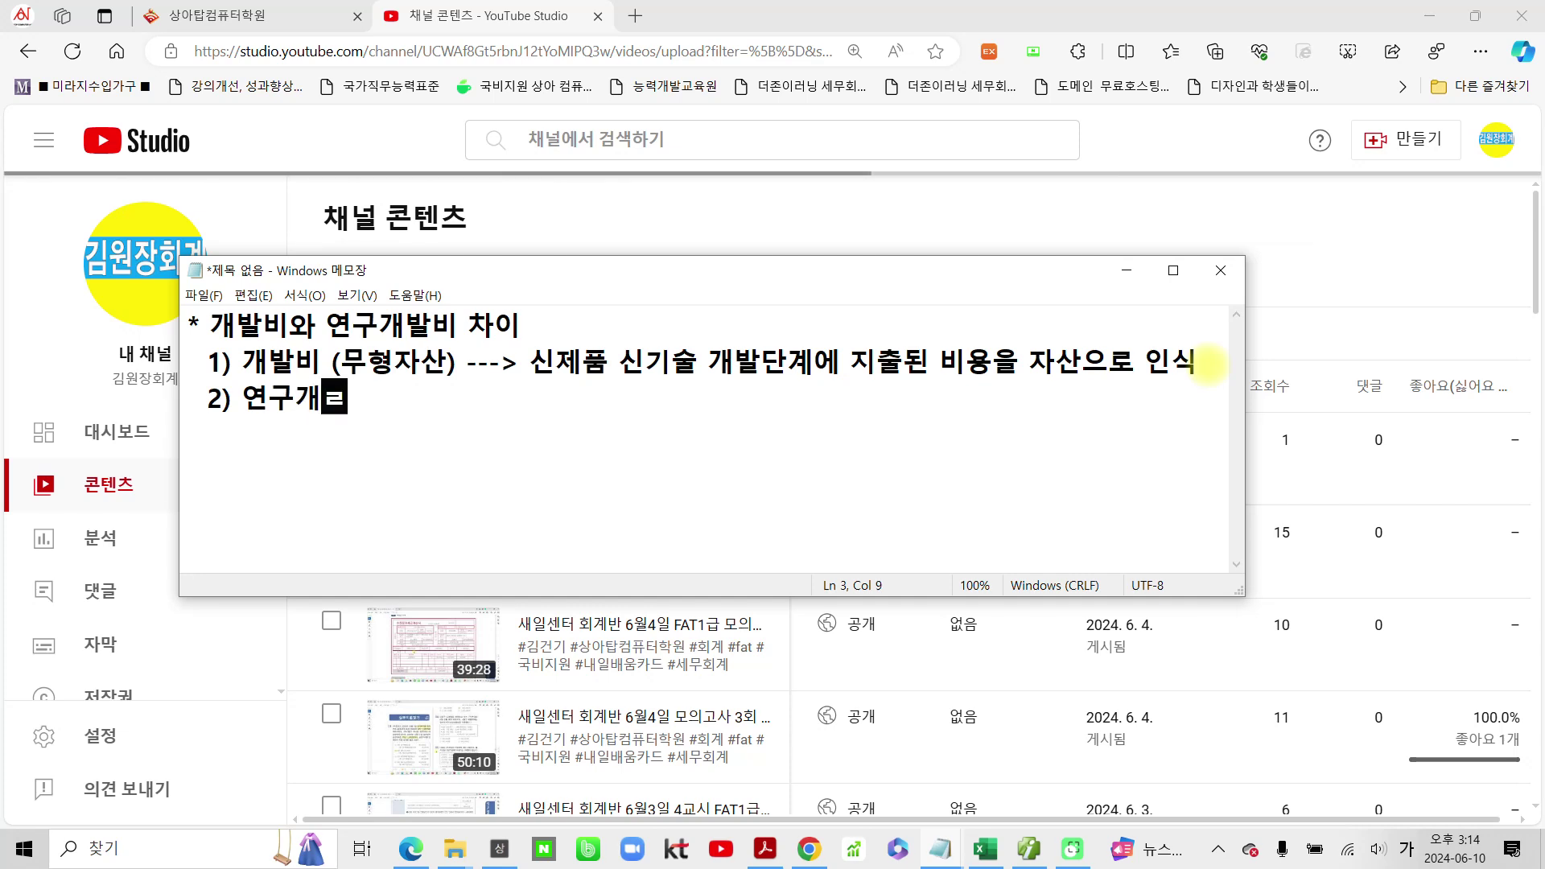
pyautogui.write('비 ')
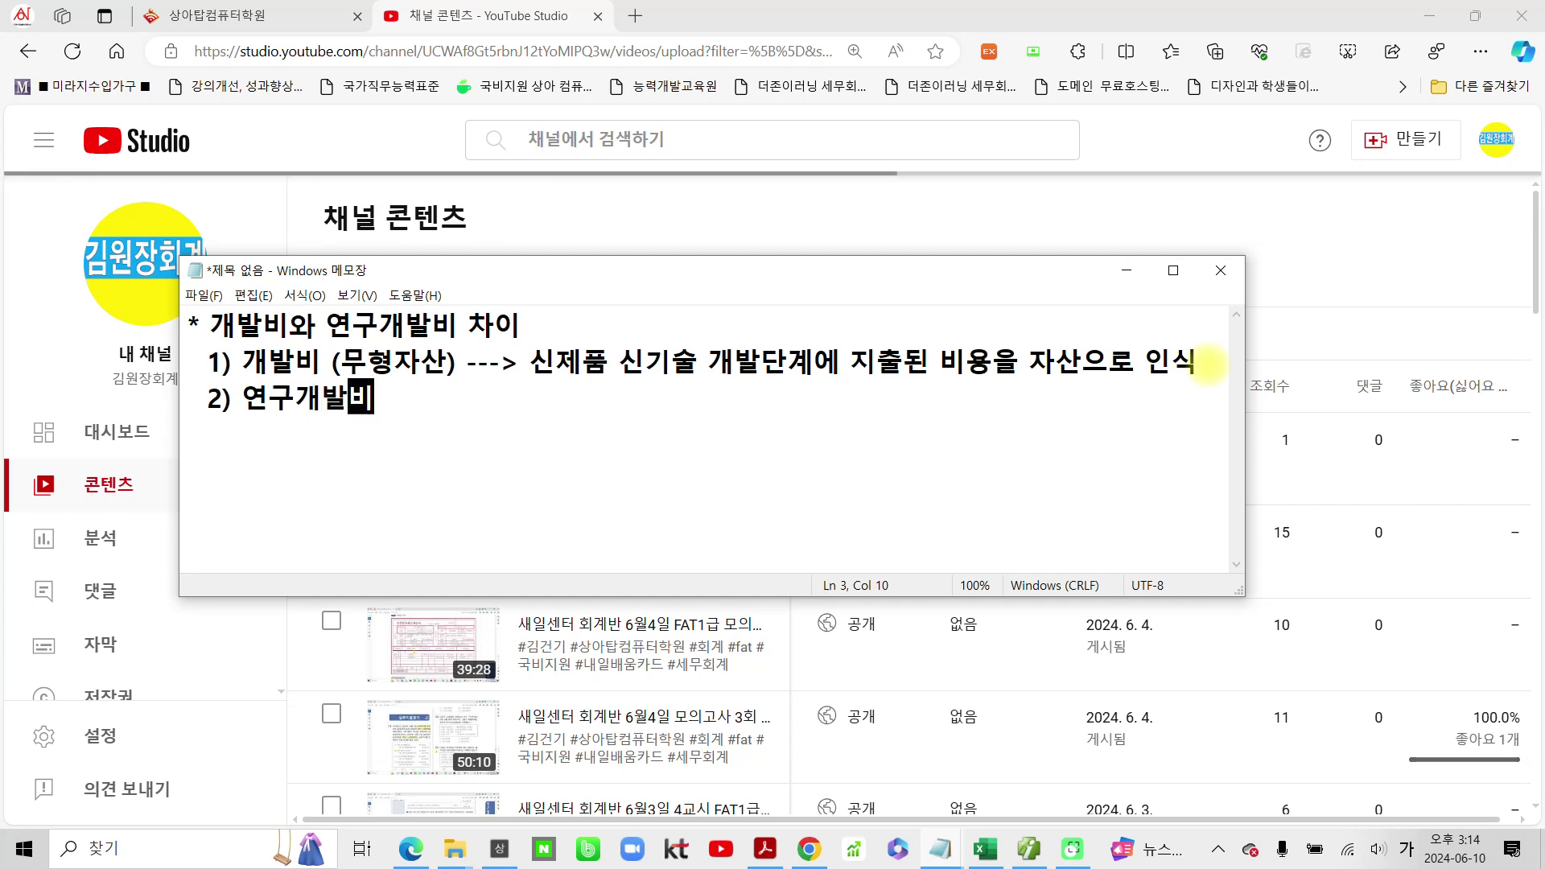
pyautogui.write('(관')
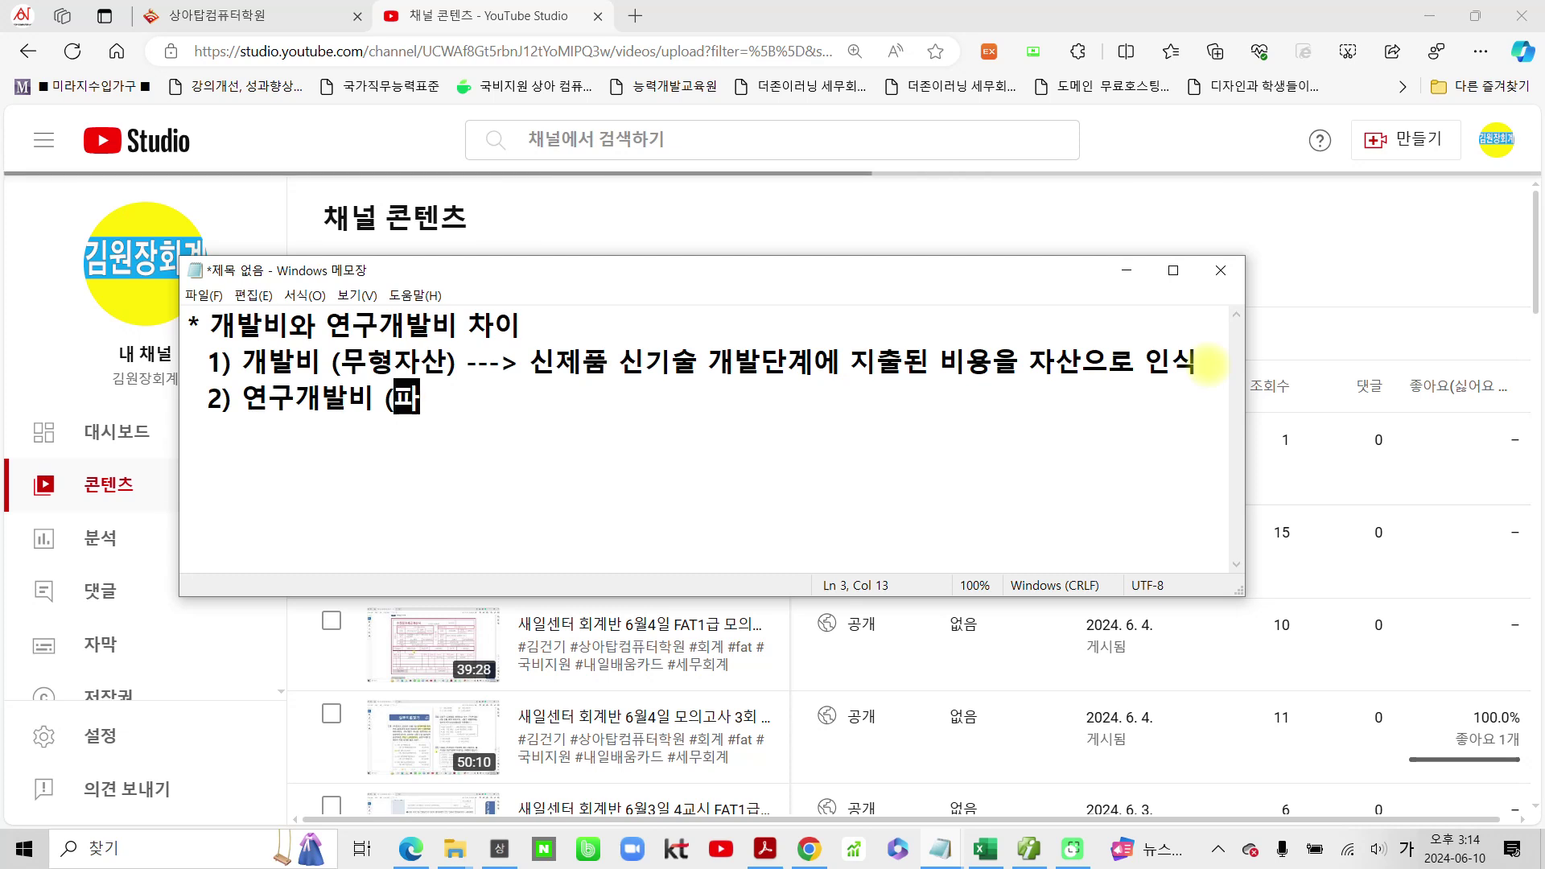
pyautogui.write('판매관ㄹ')
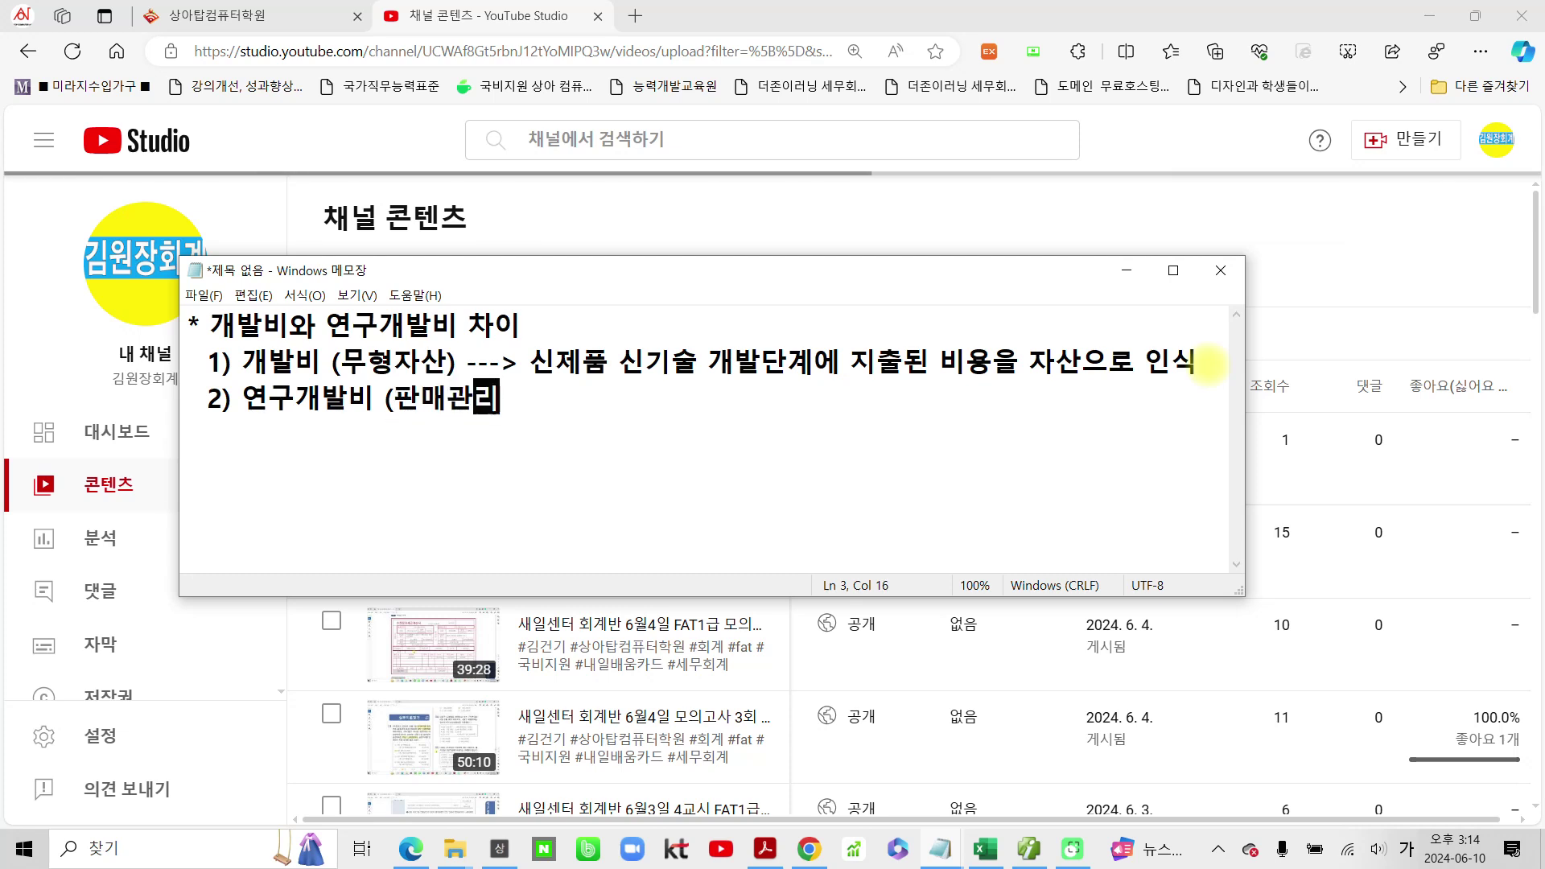
pyautogui.write('비)')
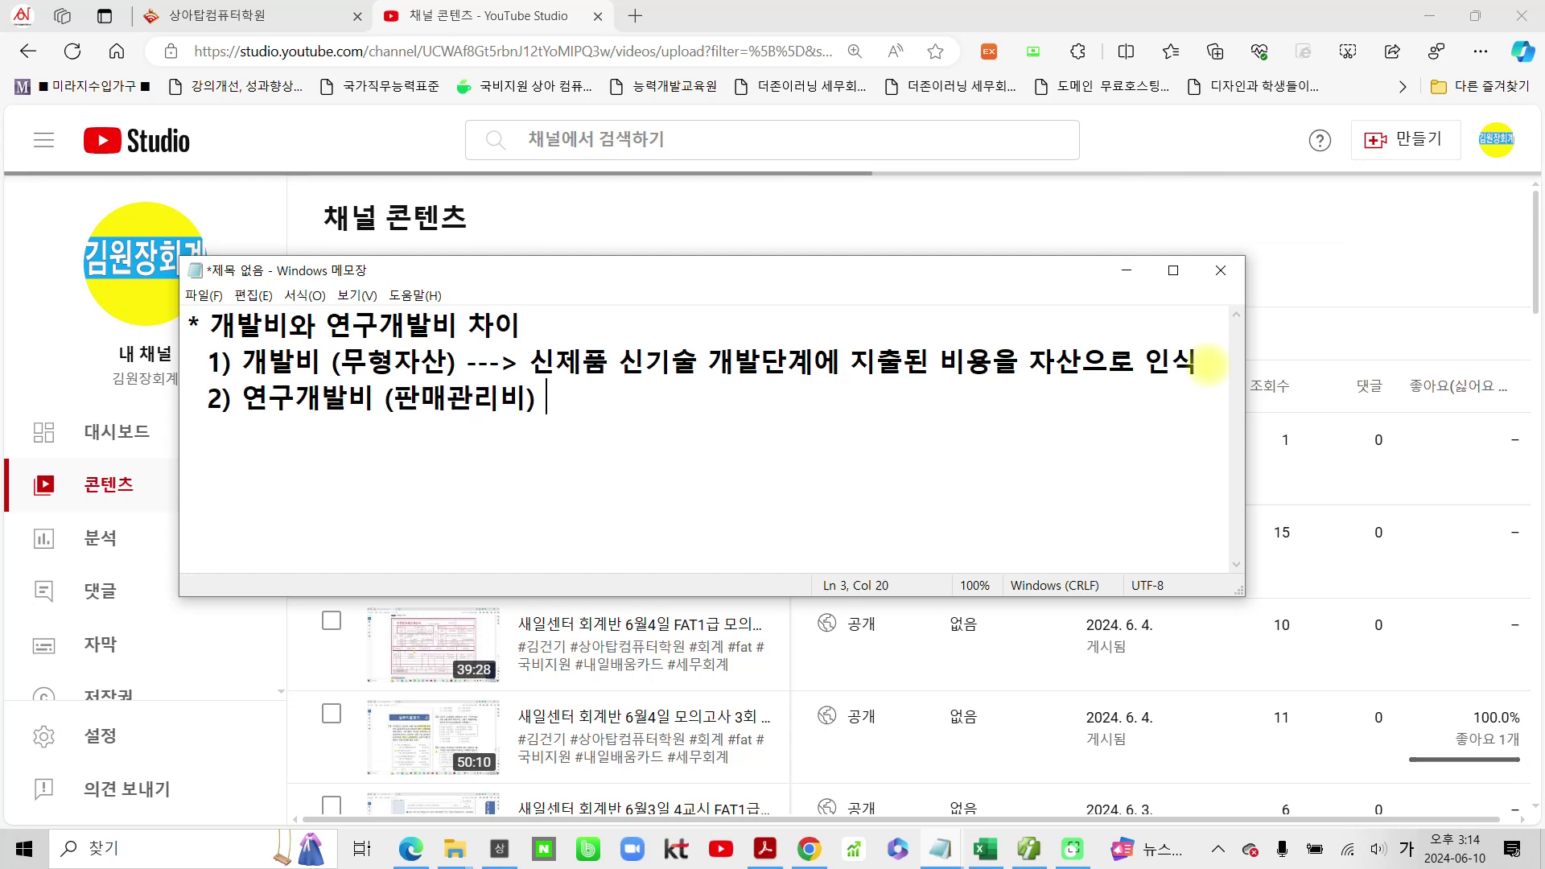
pyautogui.write(' --> 일상저')
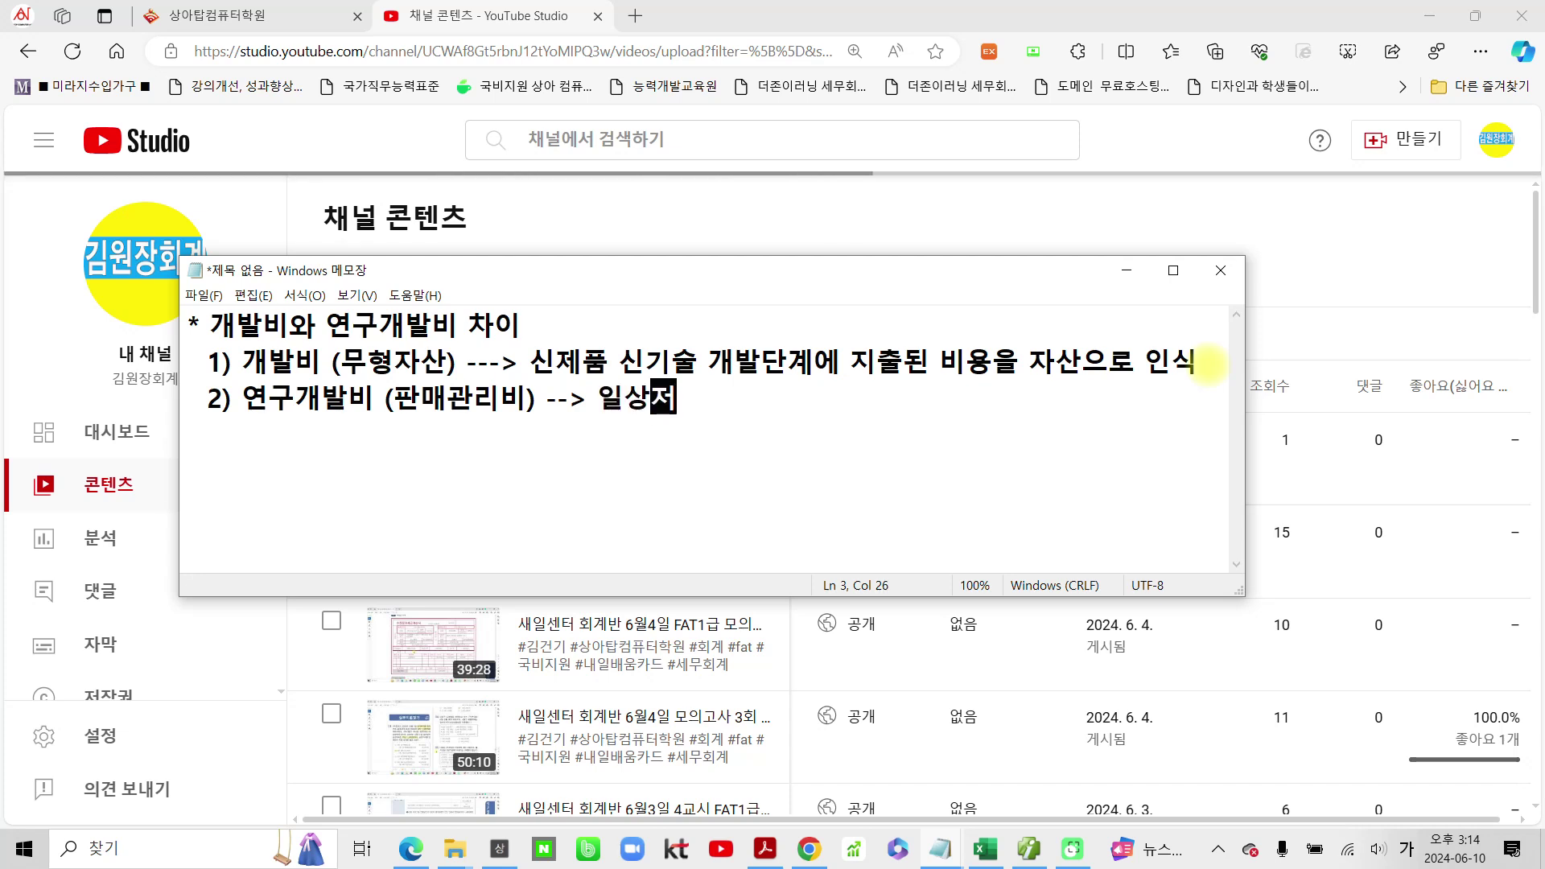
pyautogui.write('인 연구')
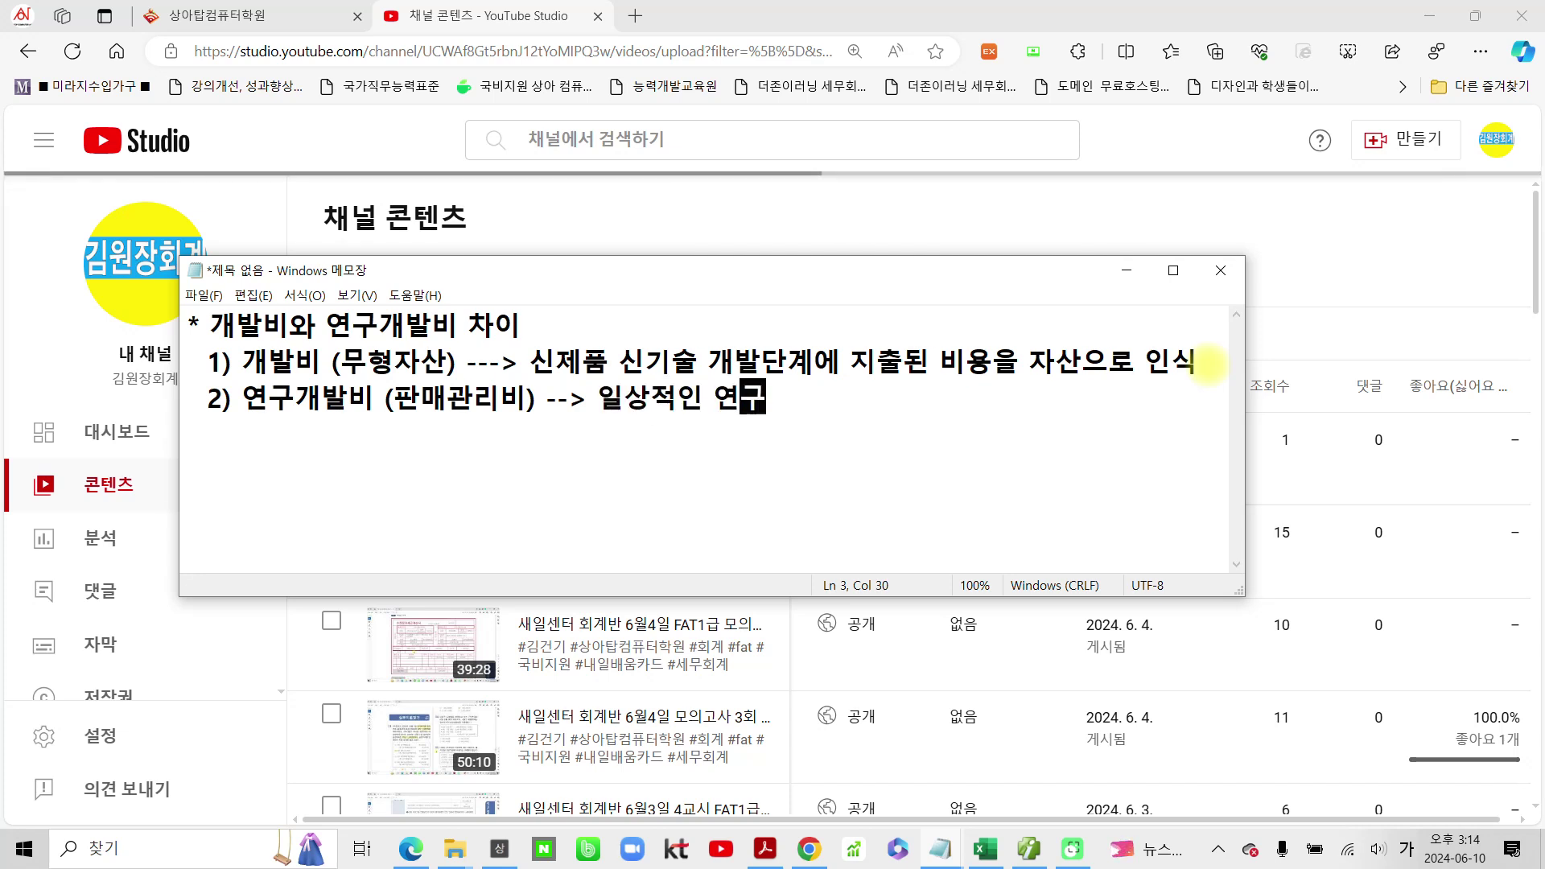
pyautogui.write('개발비비')
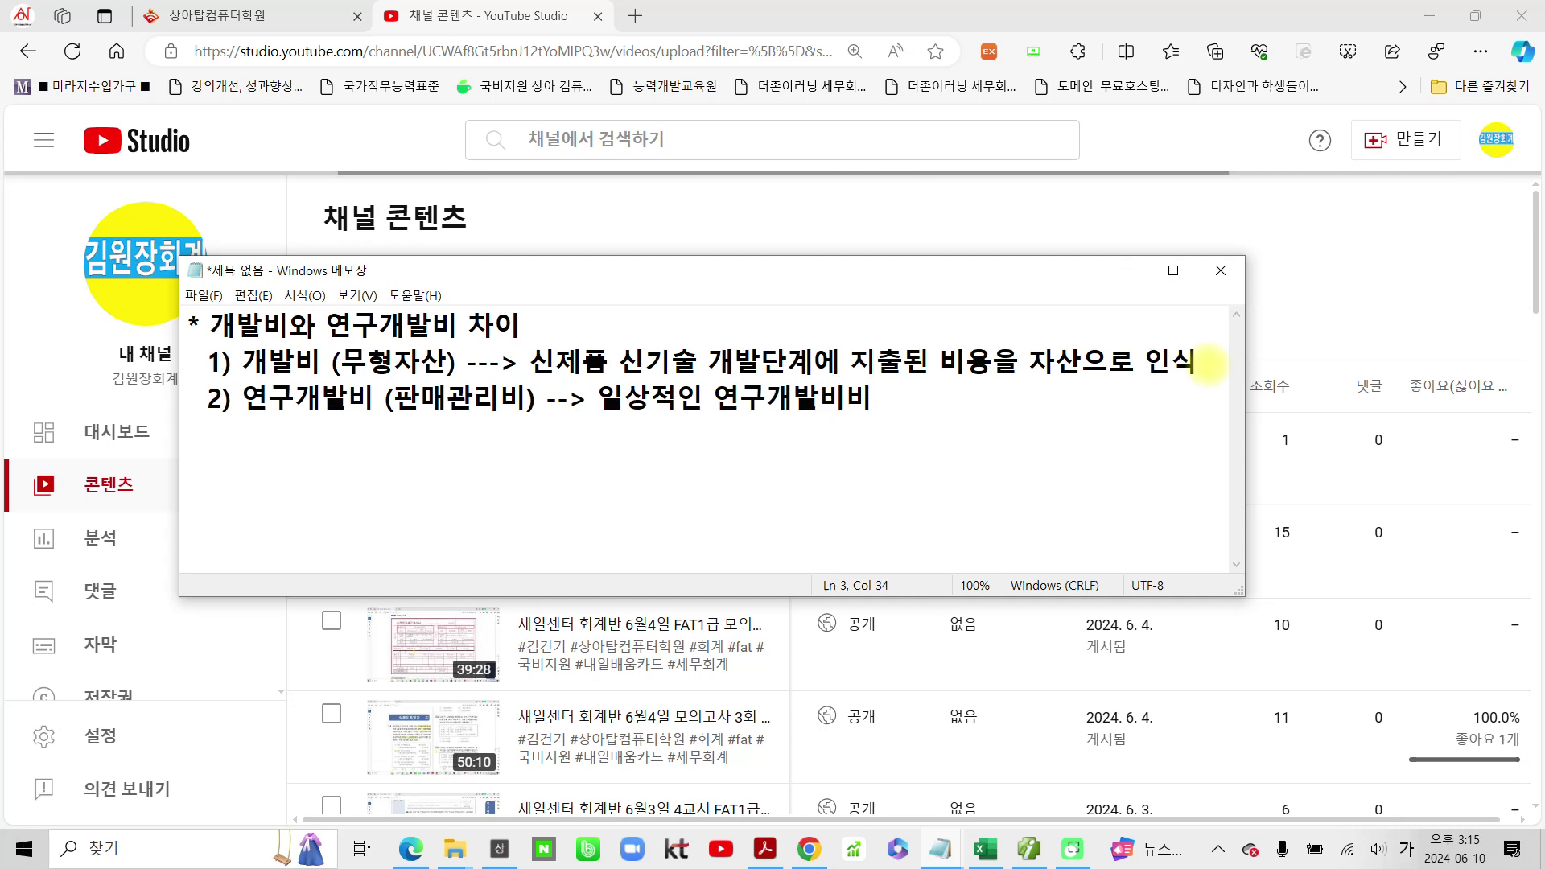
pyautogui.press('BackSpace')
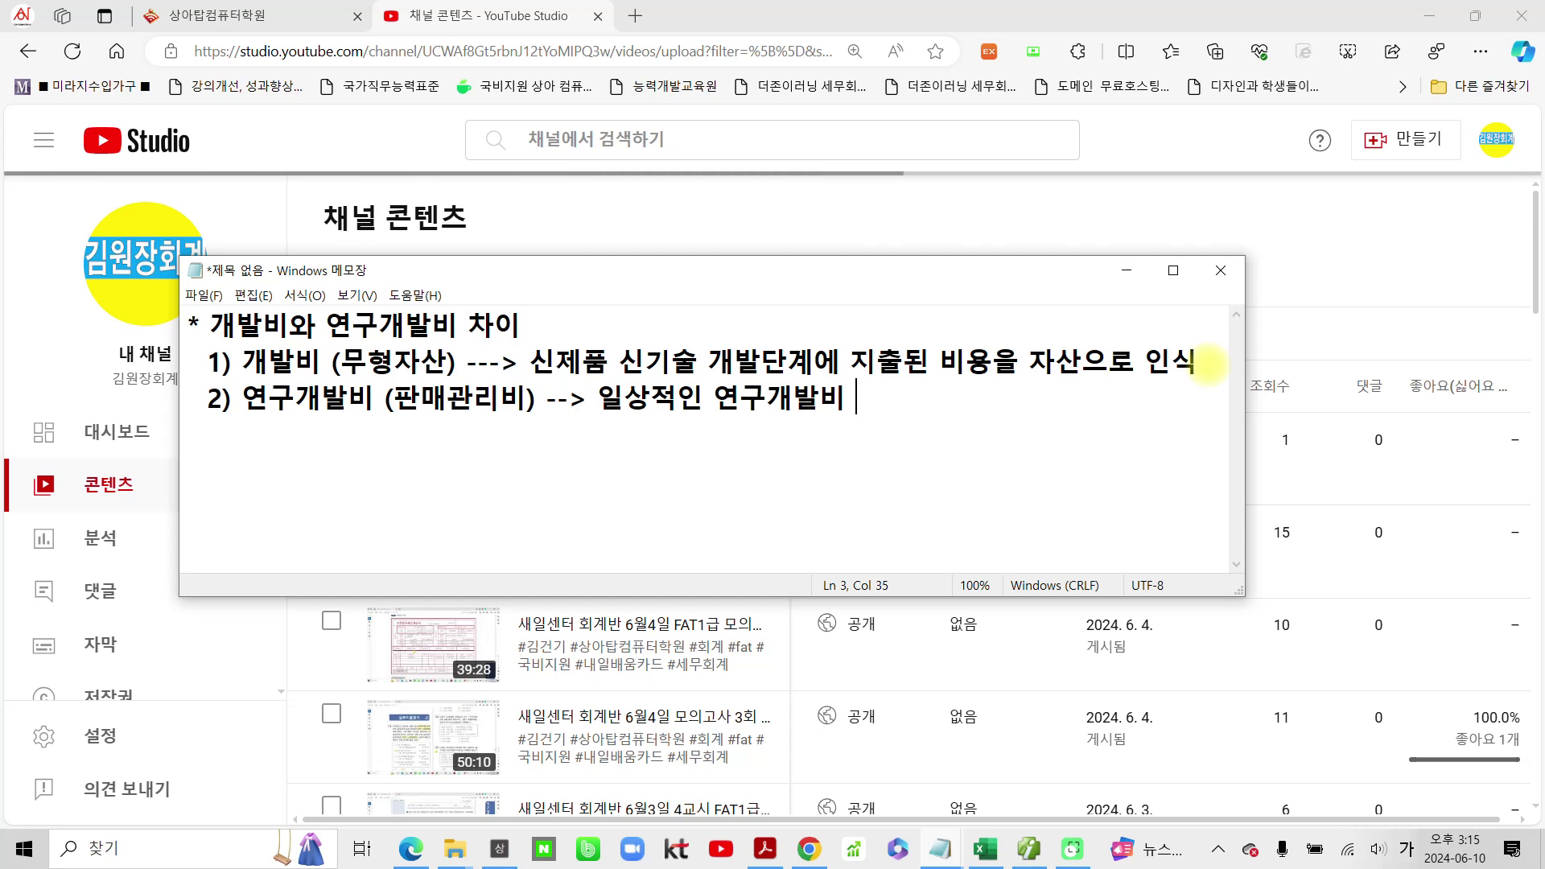
# Step: Append '로서 개발의 전단계 연구활동비' to the end of point 2, fixing typos
pyautogui.press('BackSpace')
pyautogui.write('로서 ')
pyautogui.write('개')
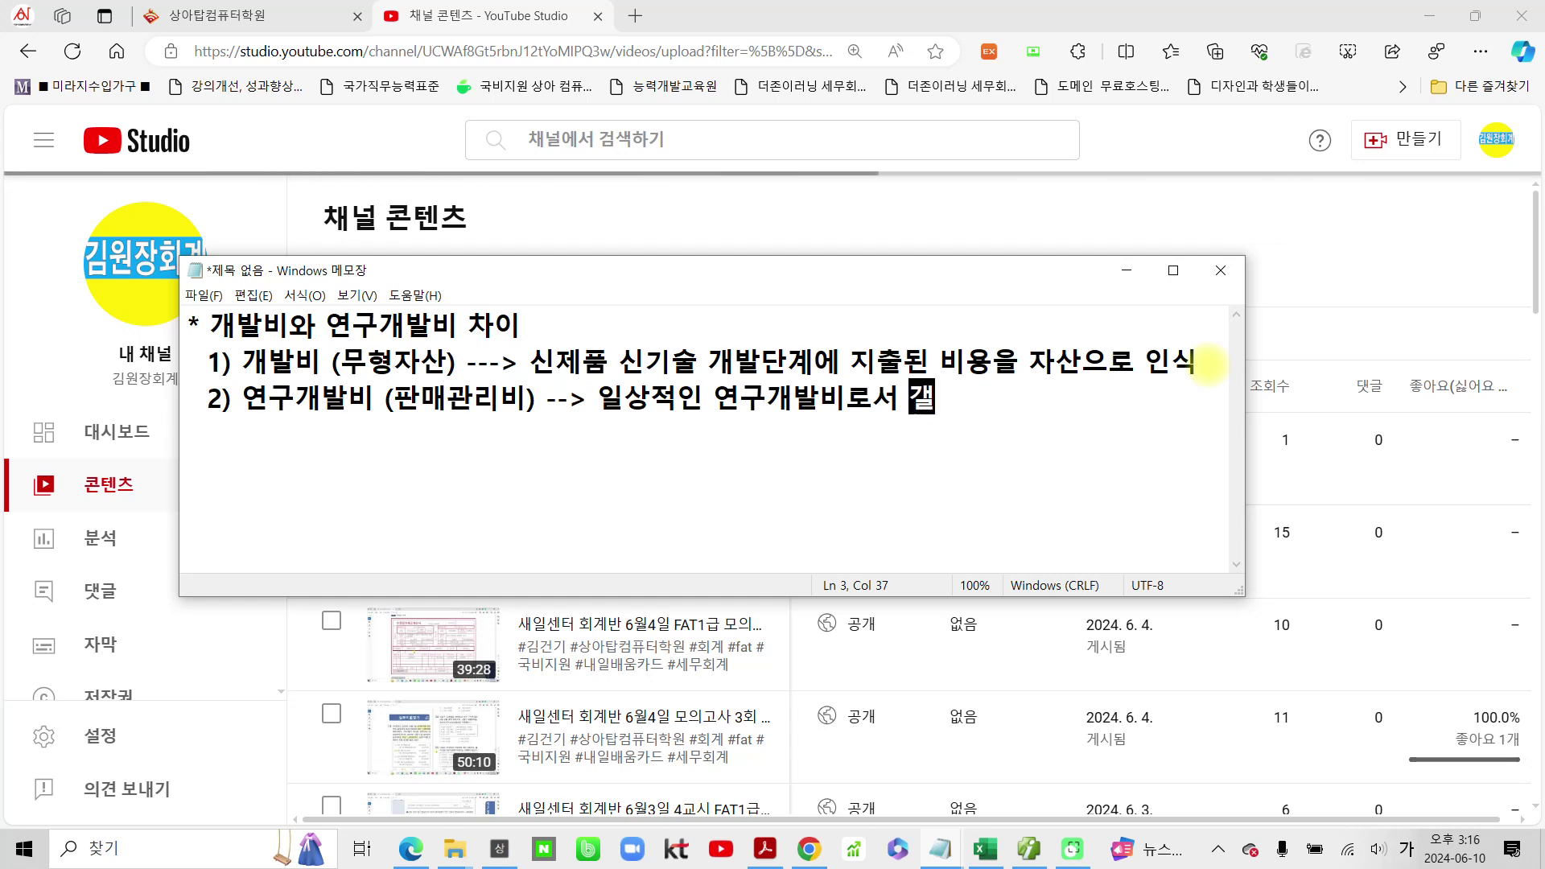
pyautogui.write('발ㅇ')
pyautogui.write('의 ㅈ')
pyautogui.write('전단계')
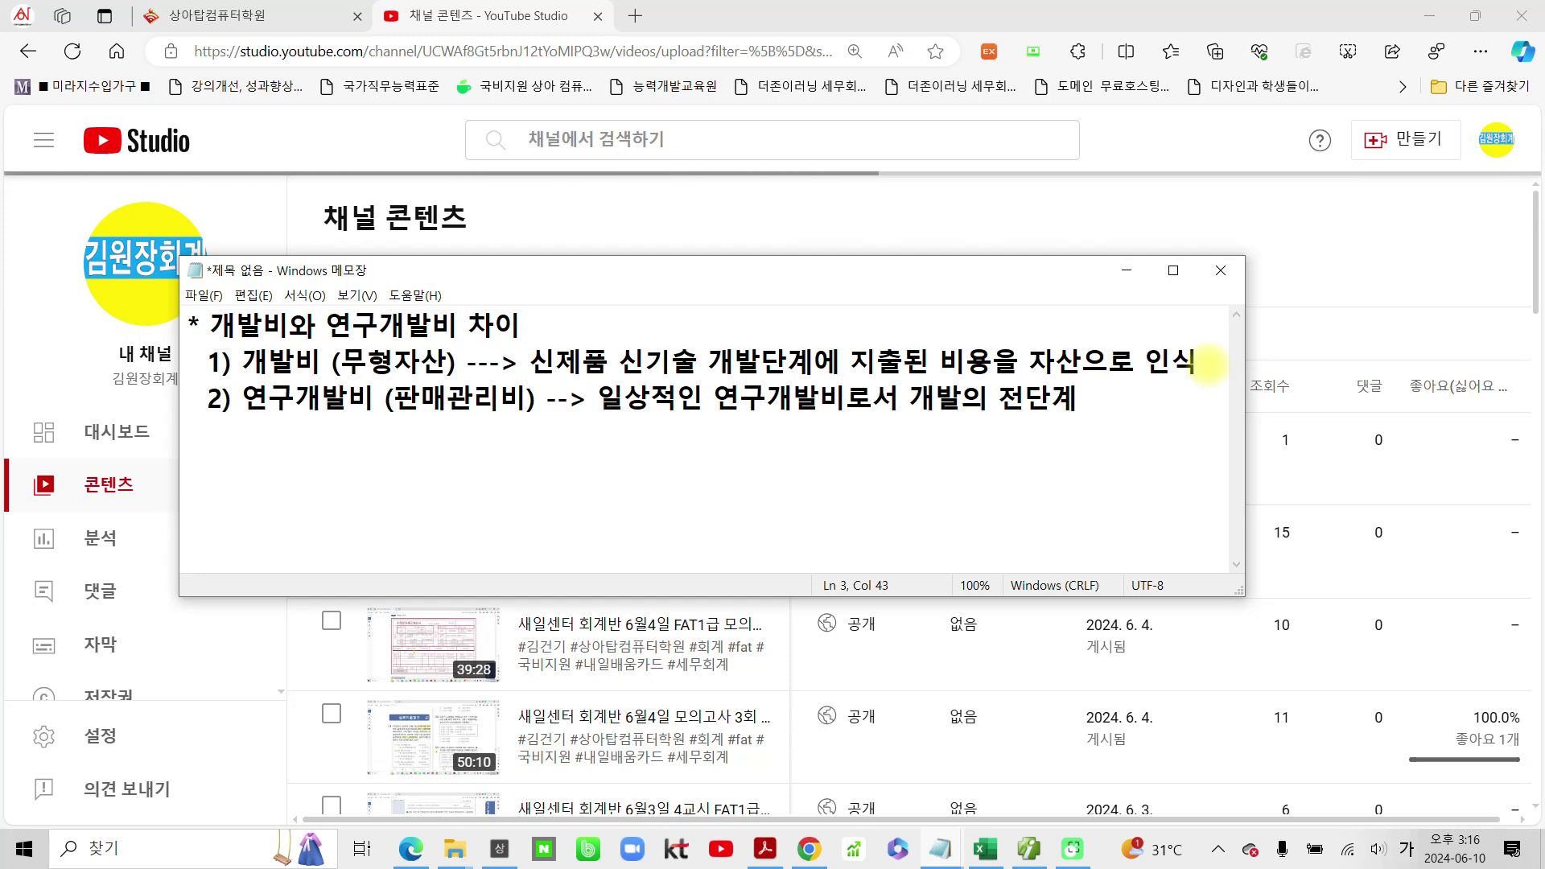
pyautogui.write(' 의')
pyautogui.press('BackSpace')
pyautogui.write('연구비')
pyautogui.press('BackSpace')
pyautogui.press('BackSpace')
pyautogui.write('화')
pyautogui.write('활동비')
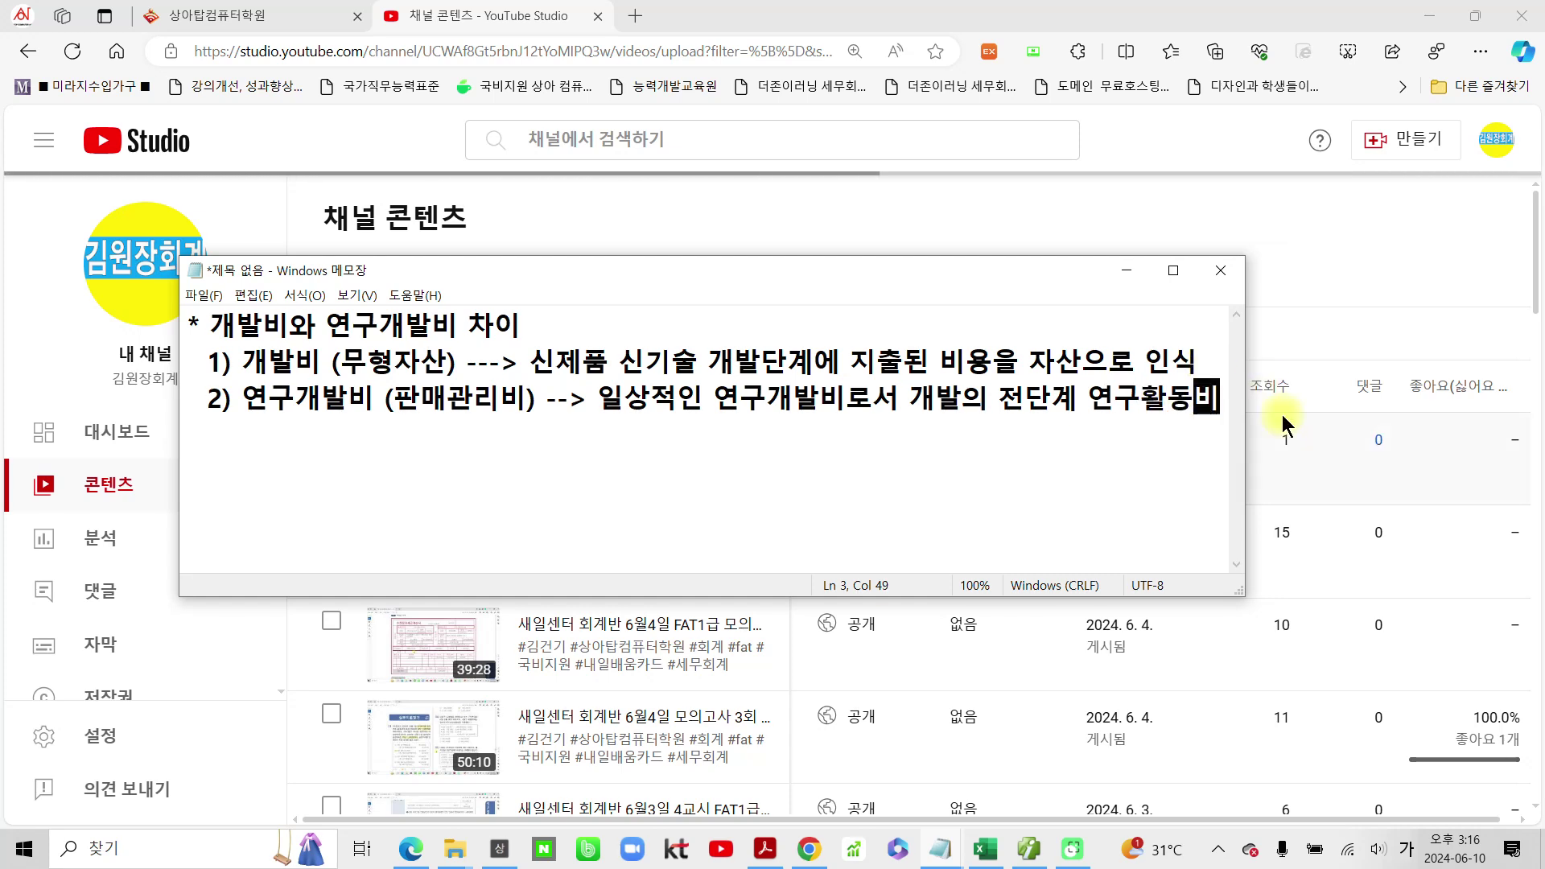
# Step: Widen the Notepad window and circle 개발비 in point 1 with the screen pen
pyautogui.moveTo(1244, 425); pyautogui.dragTo(1382, 425)
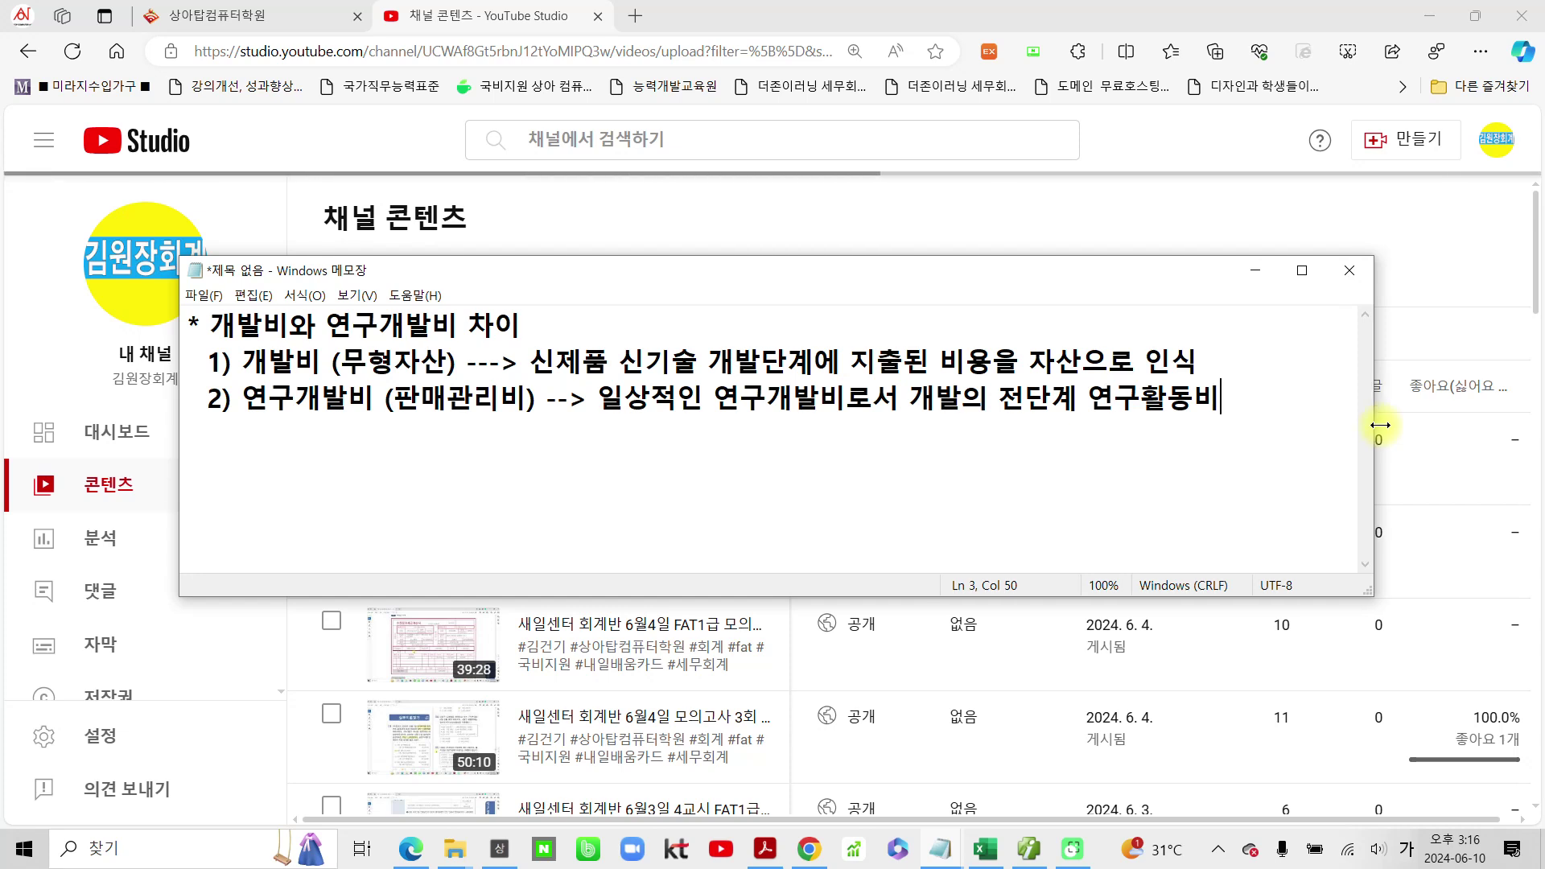
pyautogui.moveTo(241, 344)
pyautogui.mouseDown()
pyautogui.moveTo(244, 378)
pyautogui.moveTo(328, 373)
pyautogui.mouseUp()
pyautogui.moveTo(333, 347); pyautogui.dragTo(241, 342)
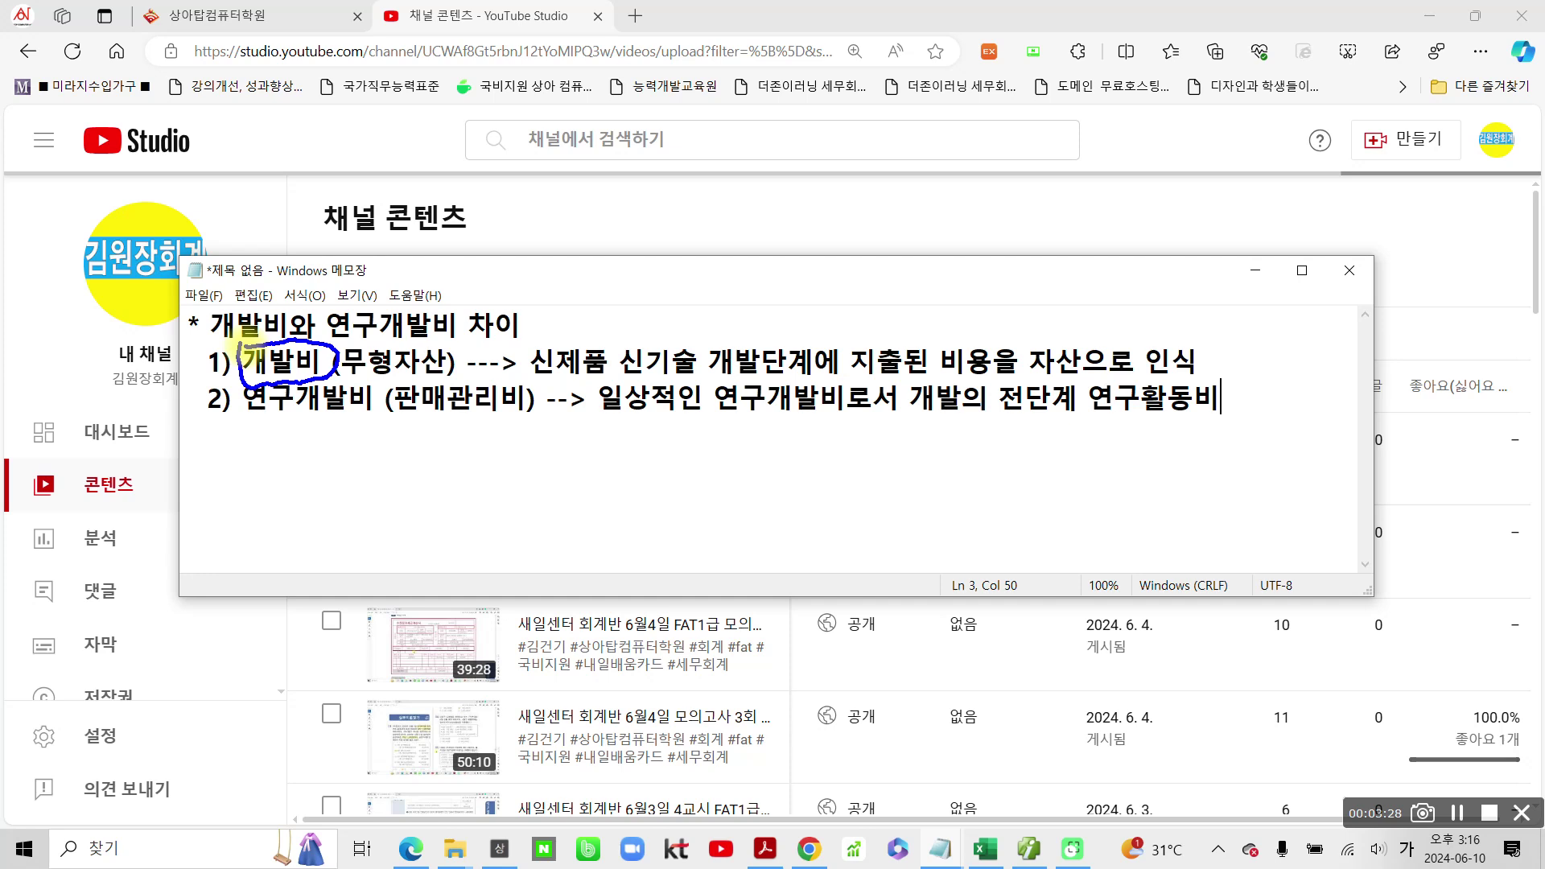
pyautogui.press('Escape')
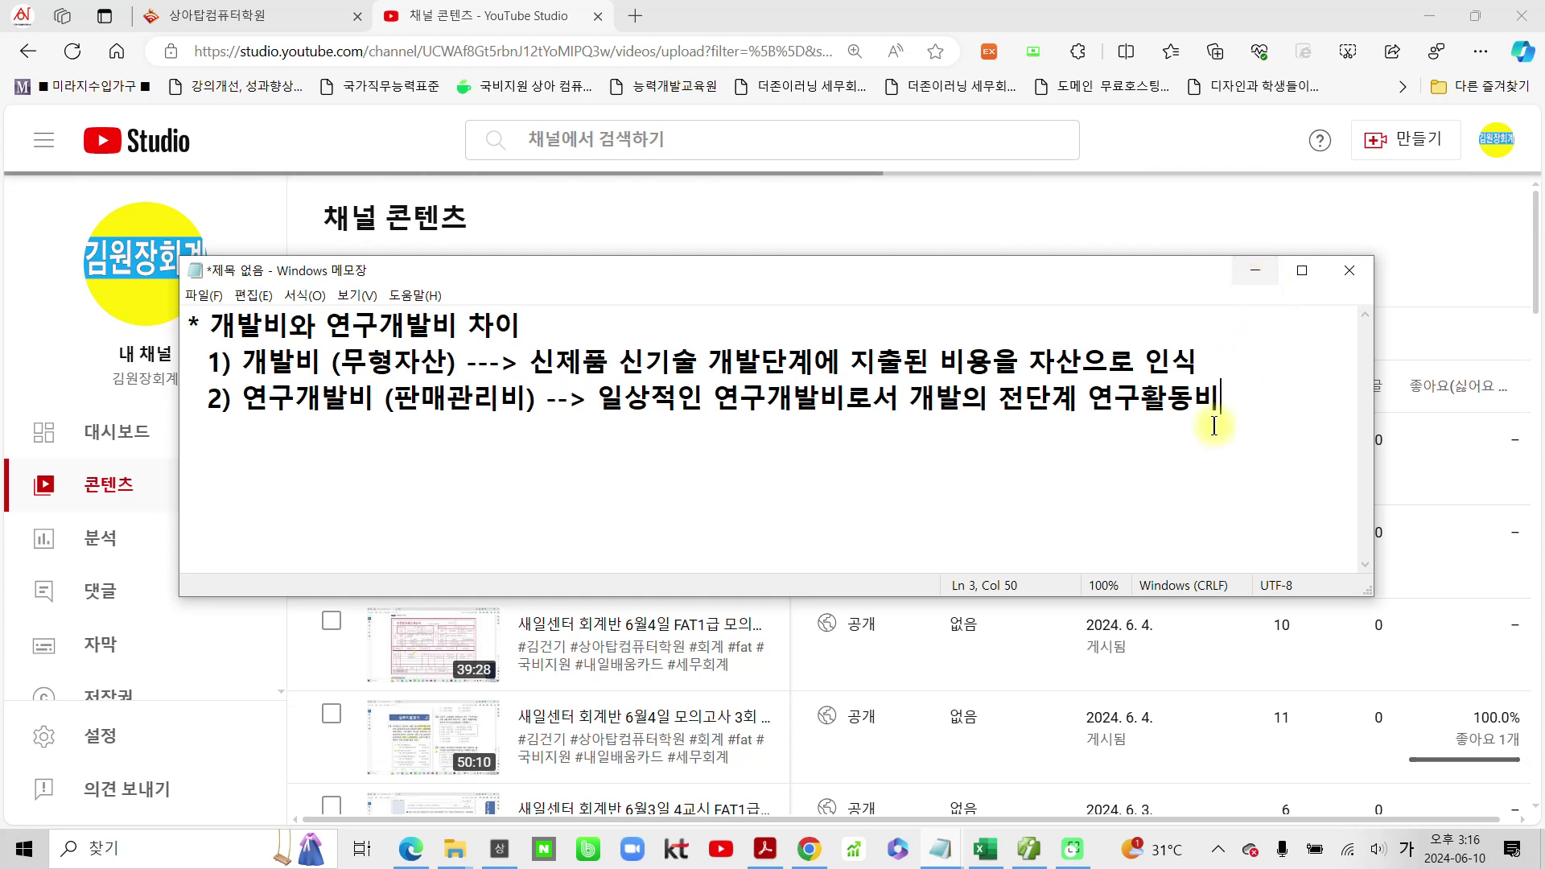
# Step: Minimise Notepad to reveal the YouTube Studio 채널 콘텐츠 page
pyautogui.click(1257, 272)
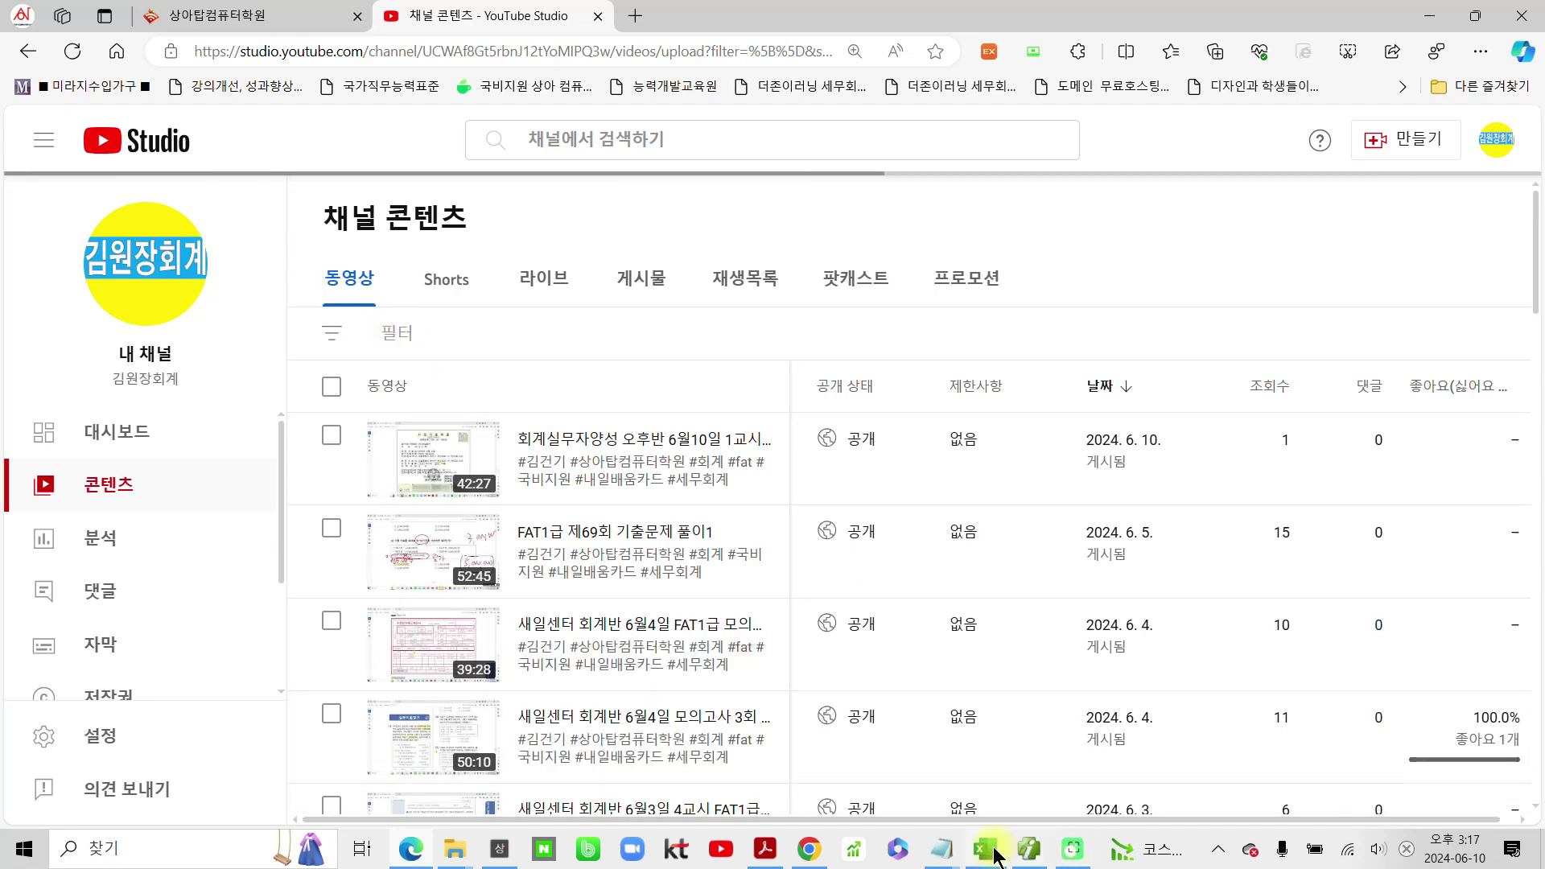
# Step: Scroll the Acrobat textbook to the 거래처 등록 customer table, then switch to SmartA's 거래처등록
pyautogui.click(757, 851)
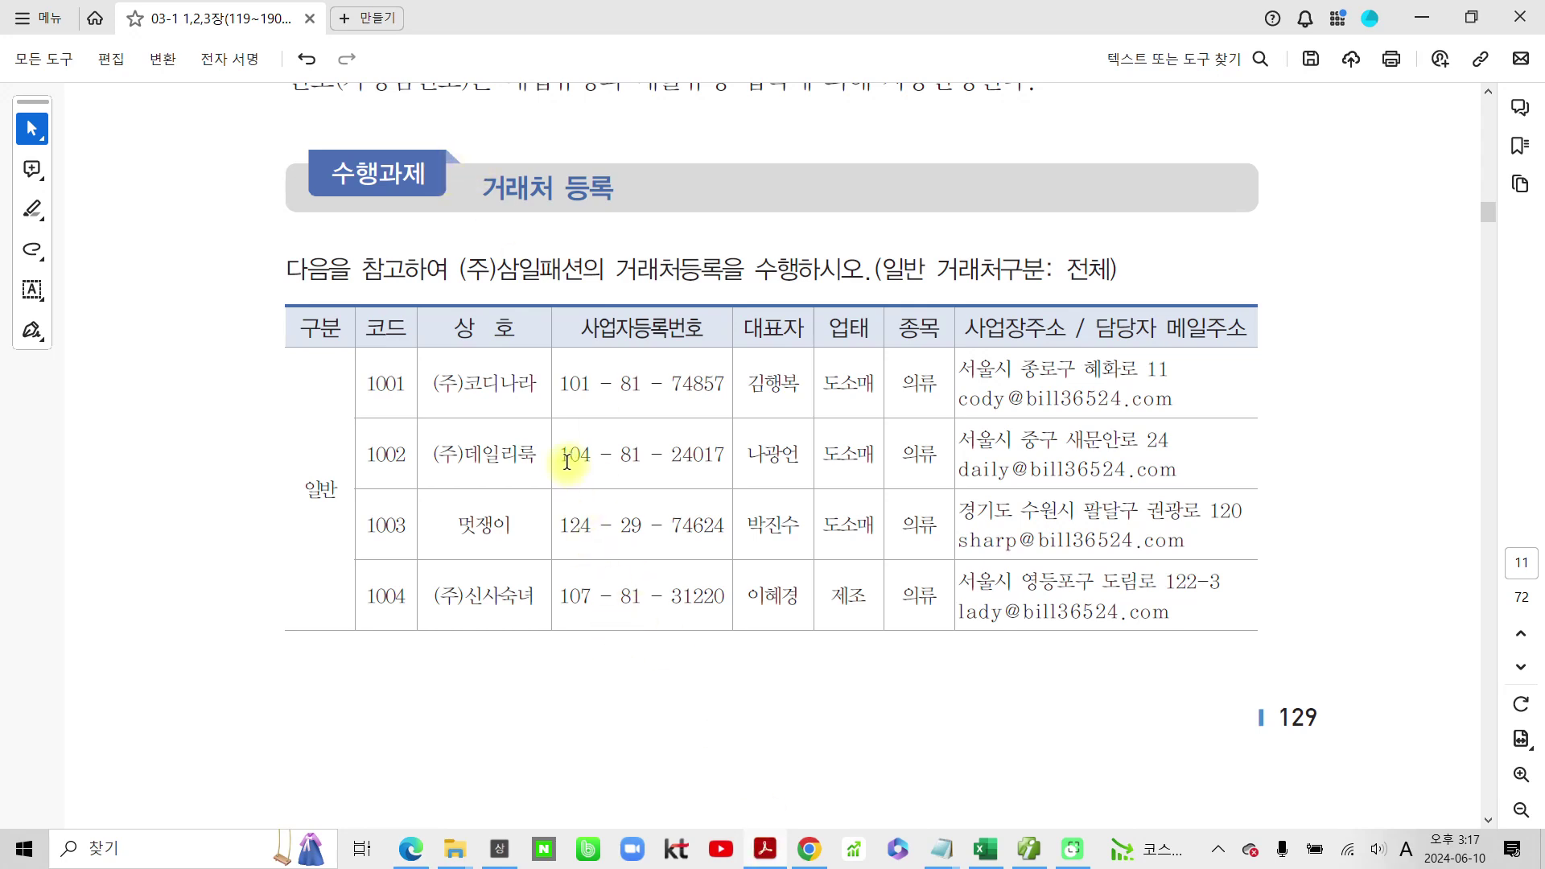
pyautogui.scroll(-2, 567, 461)
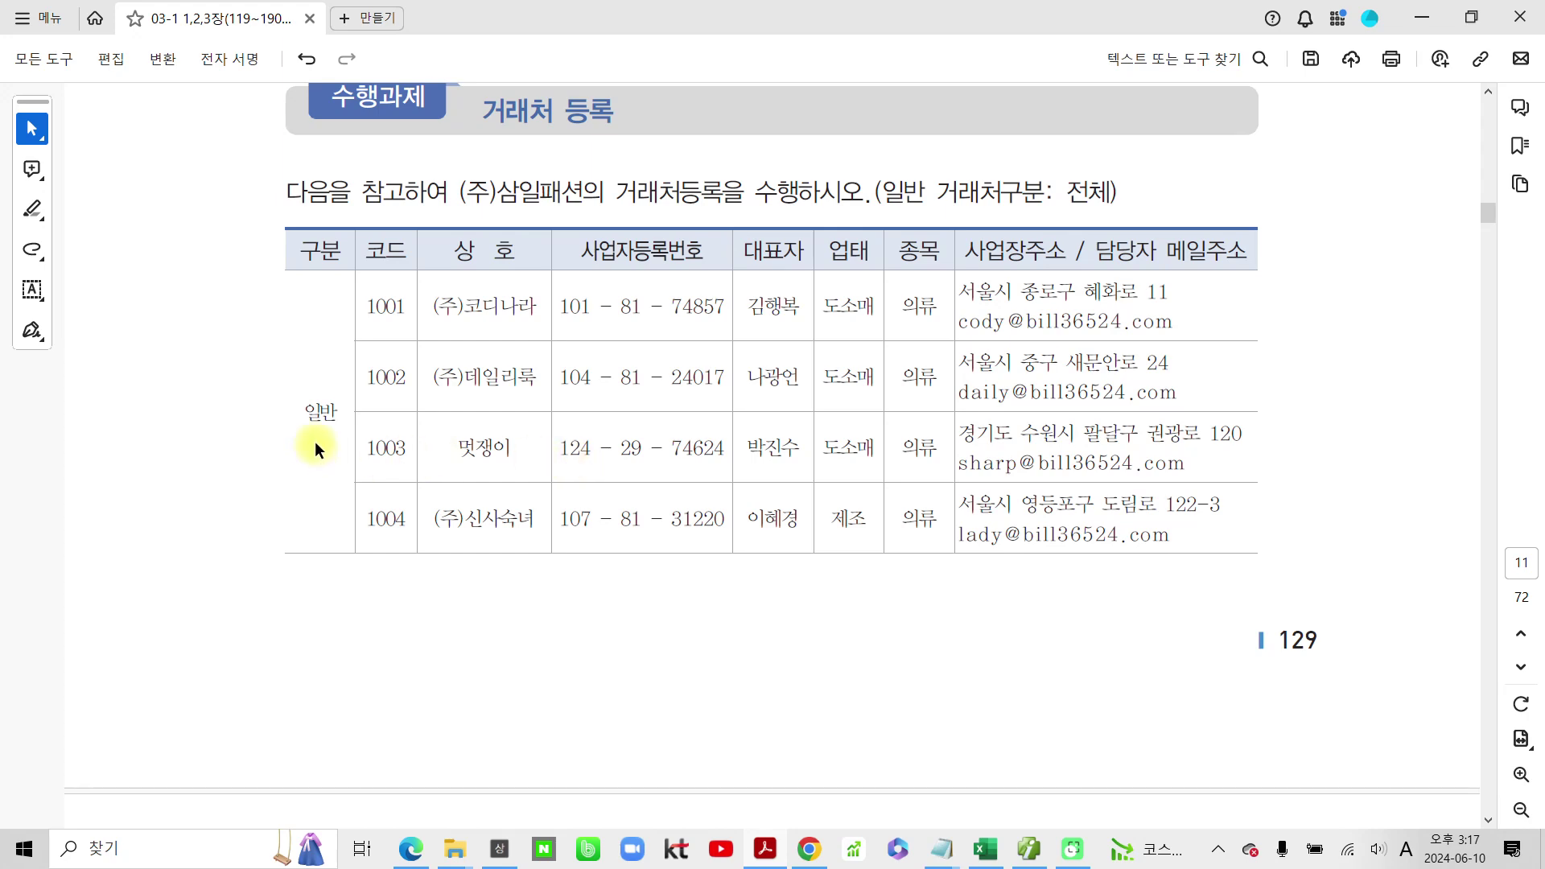
pyautogui.scroll(-1, 327, 400)
pyautogui.scroll(-20, 328, 401)
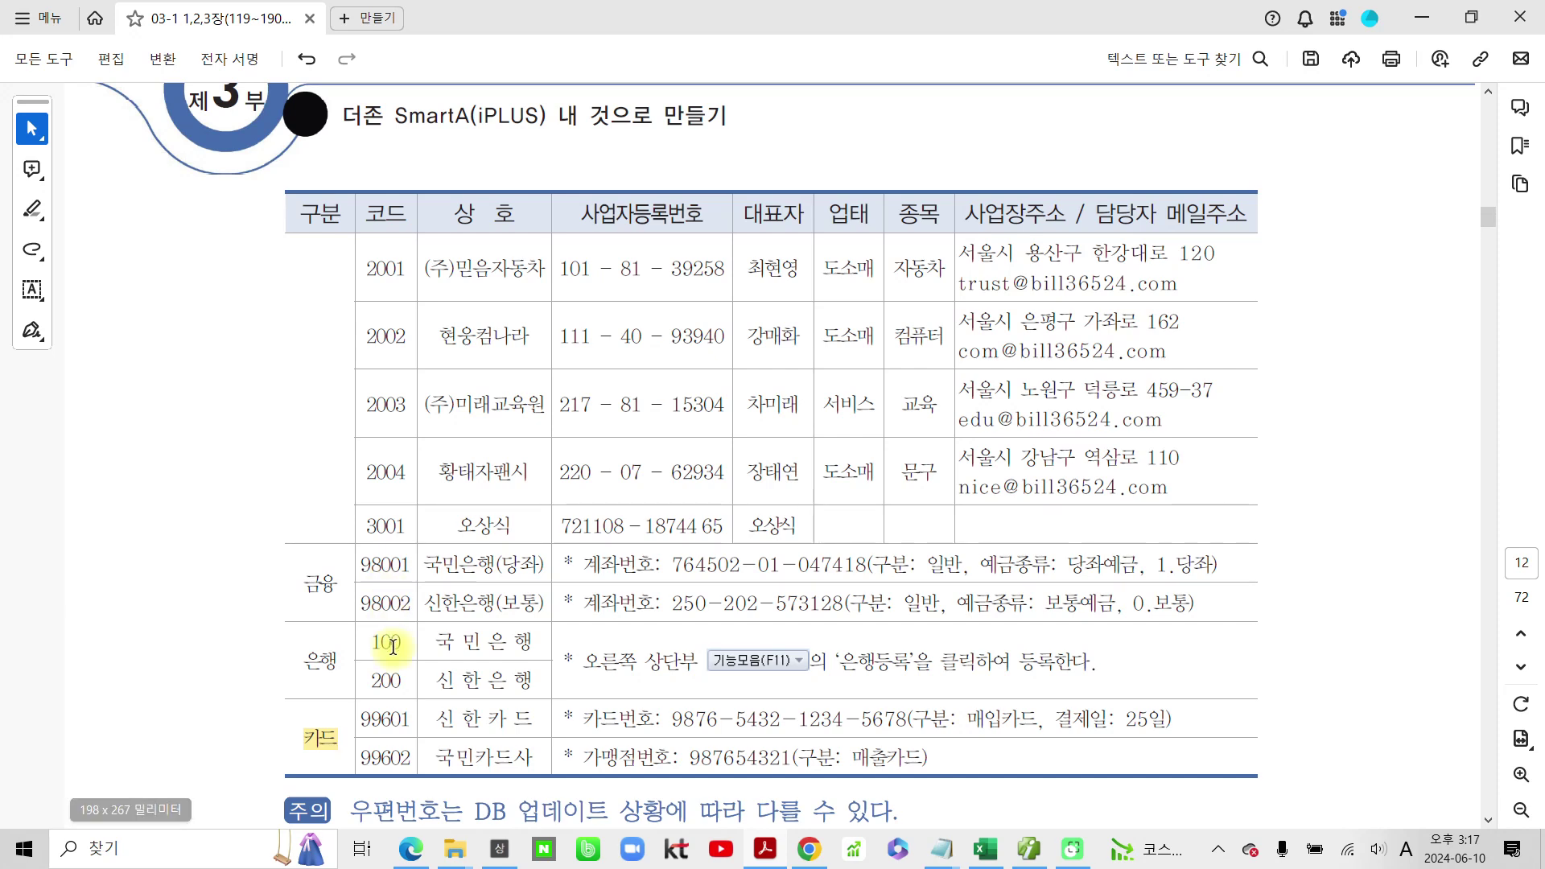
pyautogui.scroll(-2, 378, 668)
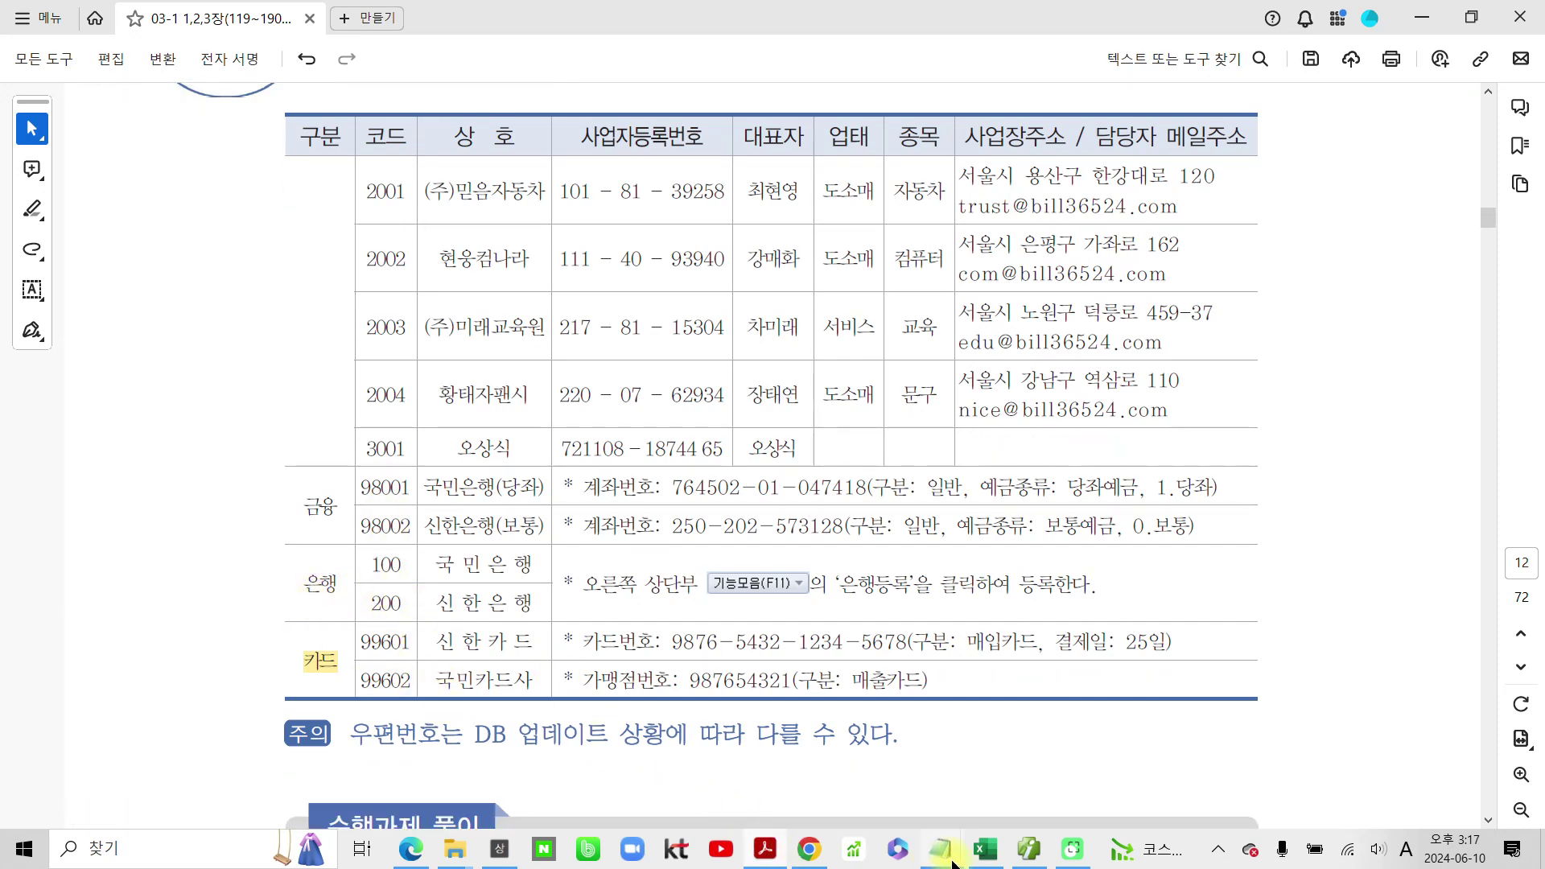
pyautogui.click(1037, 847)
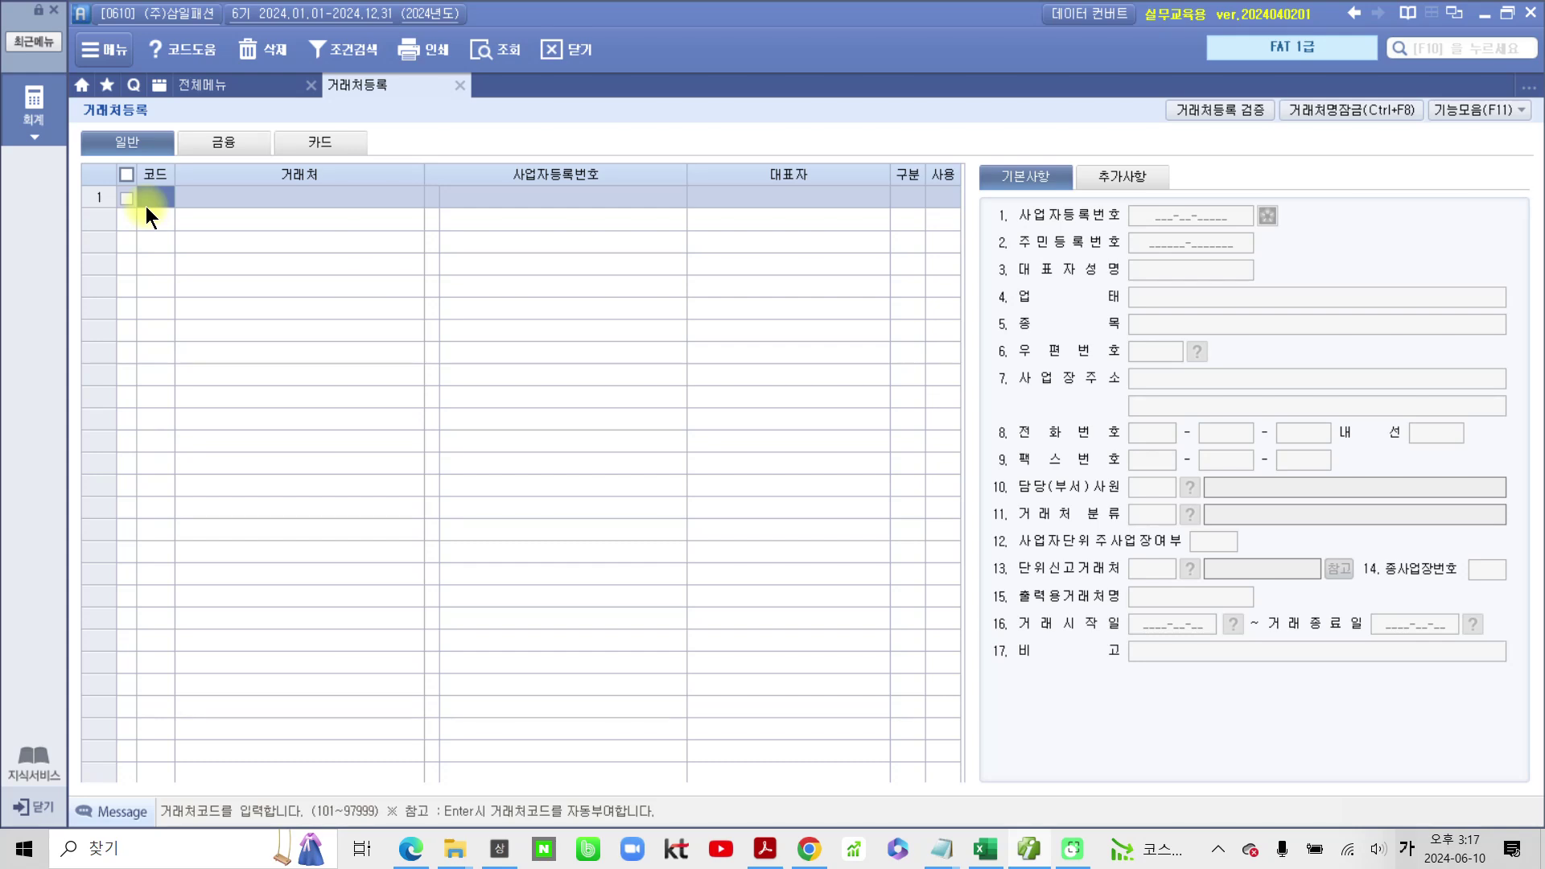
pyautogui.write('01001')
pyautogui.press('Return')
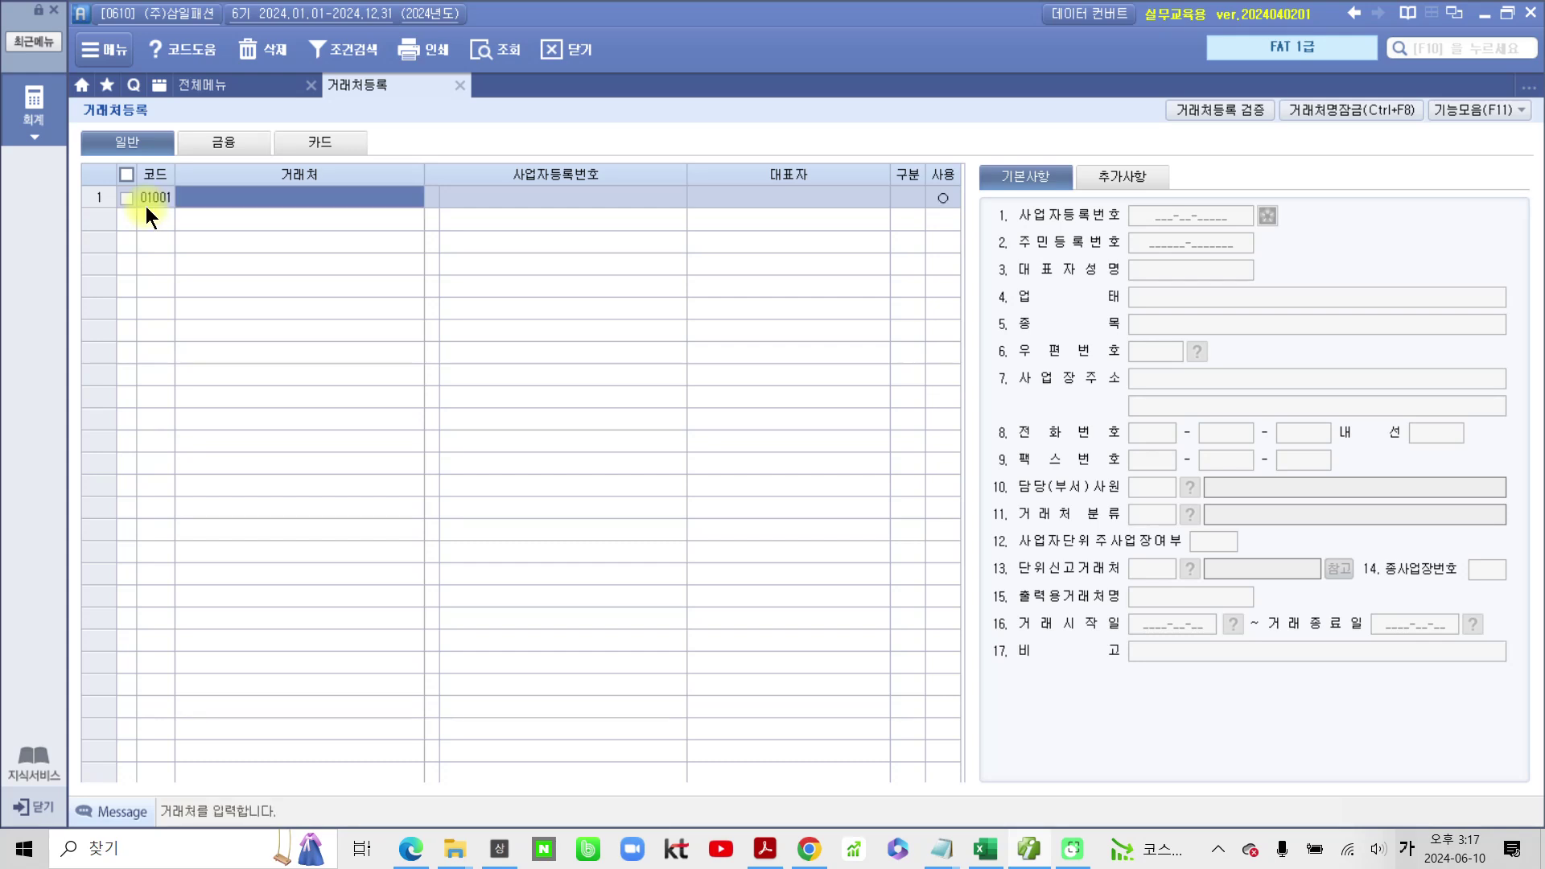
pyautogui.write('(주)코디나라')
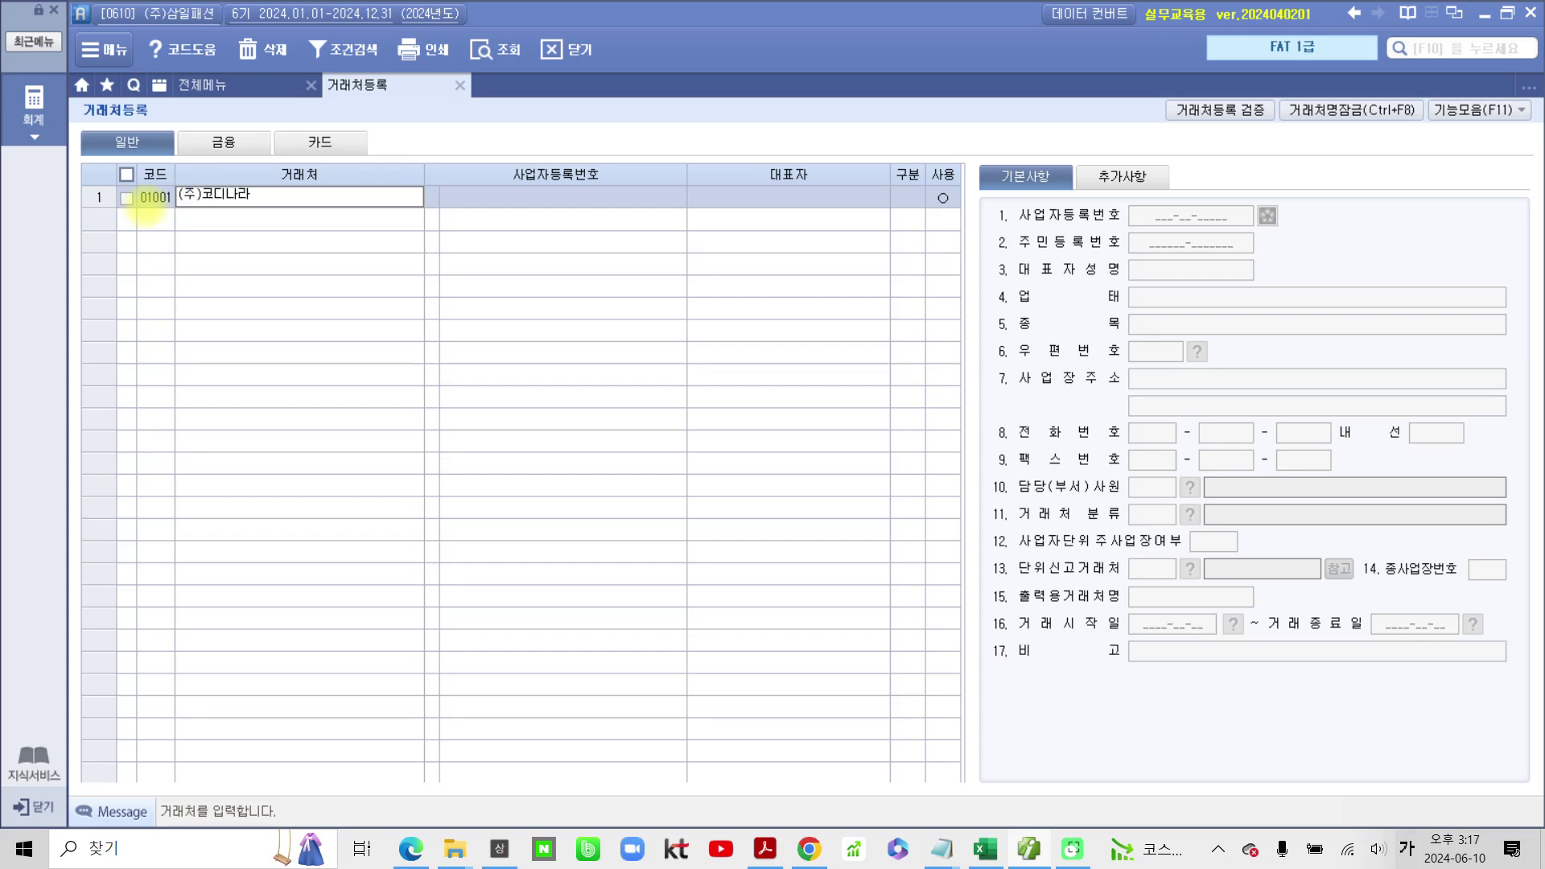
pyautogui.press('Return')
pyautogui.press('Return')
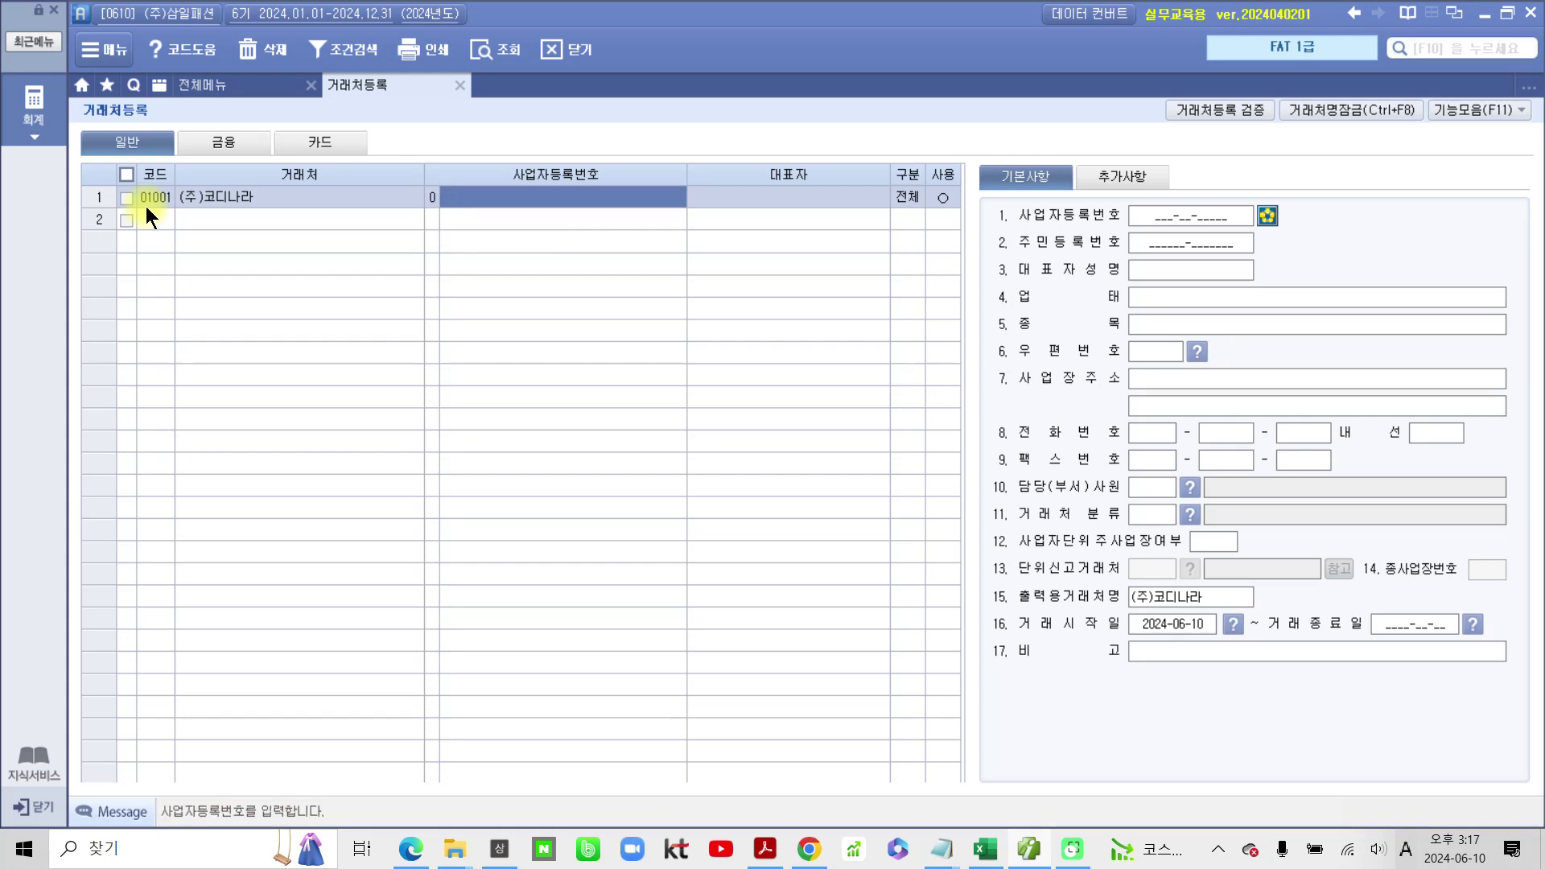
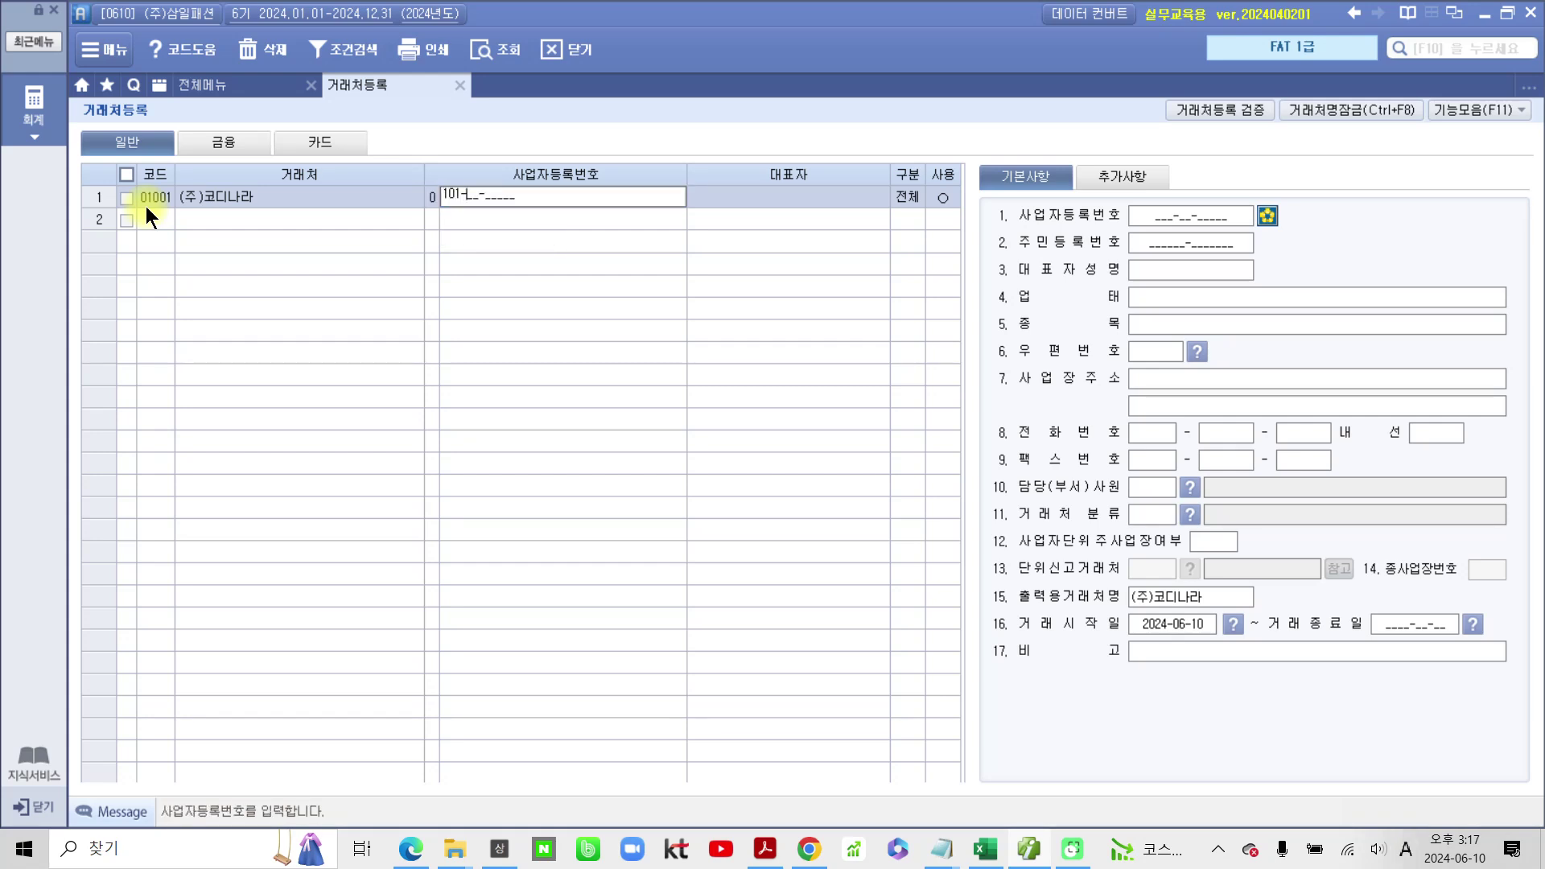
pyautogui.press('Return')
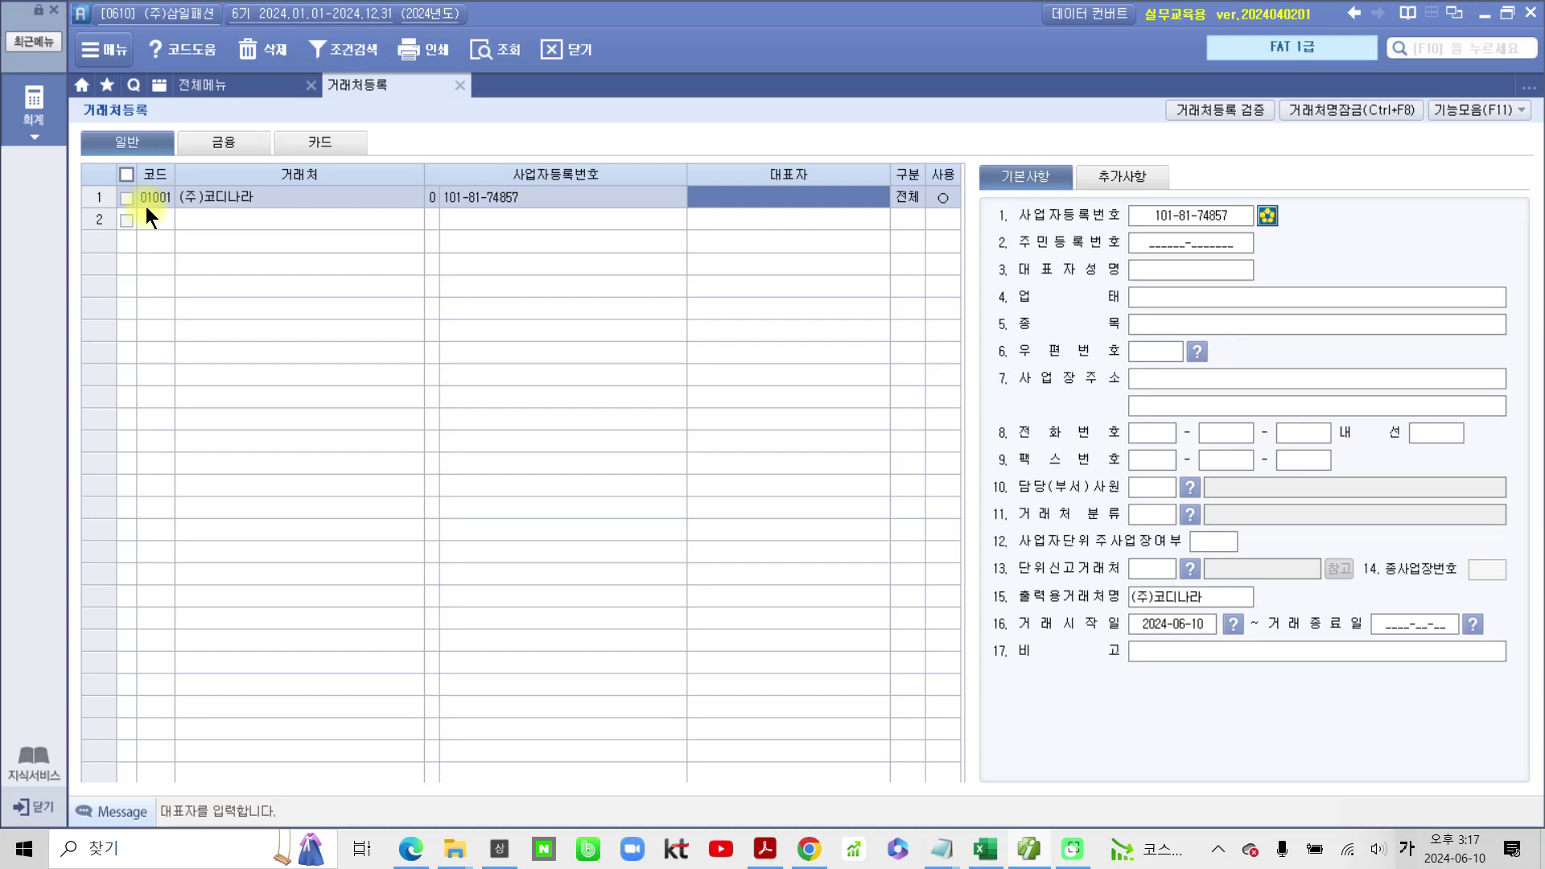
pyautogui.write('ㄱ')
pyautogui.write('ㄱ')
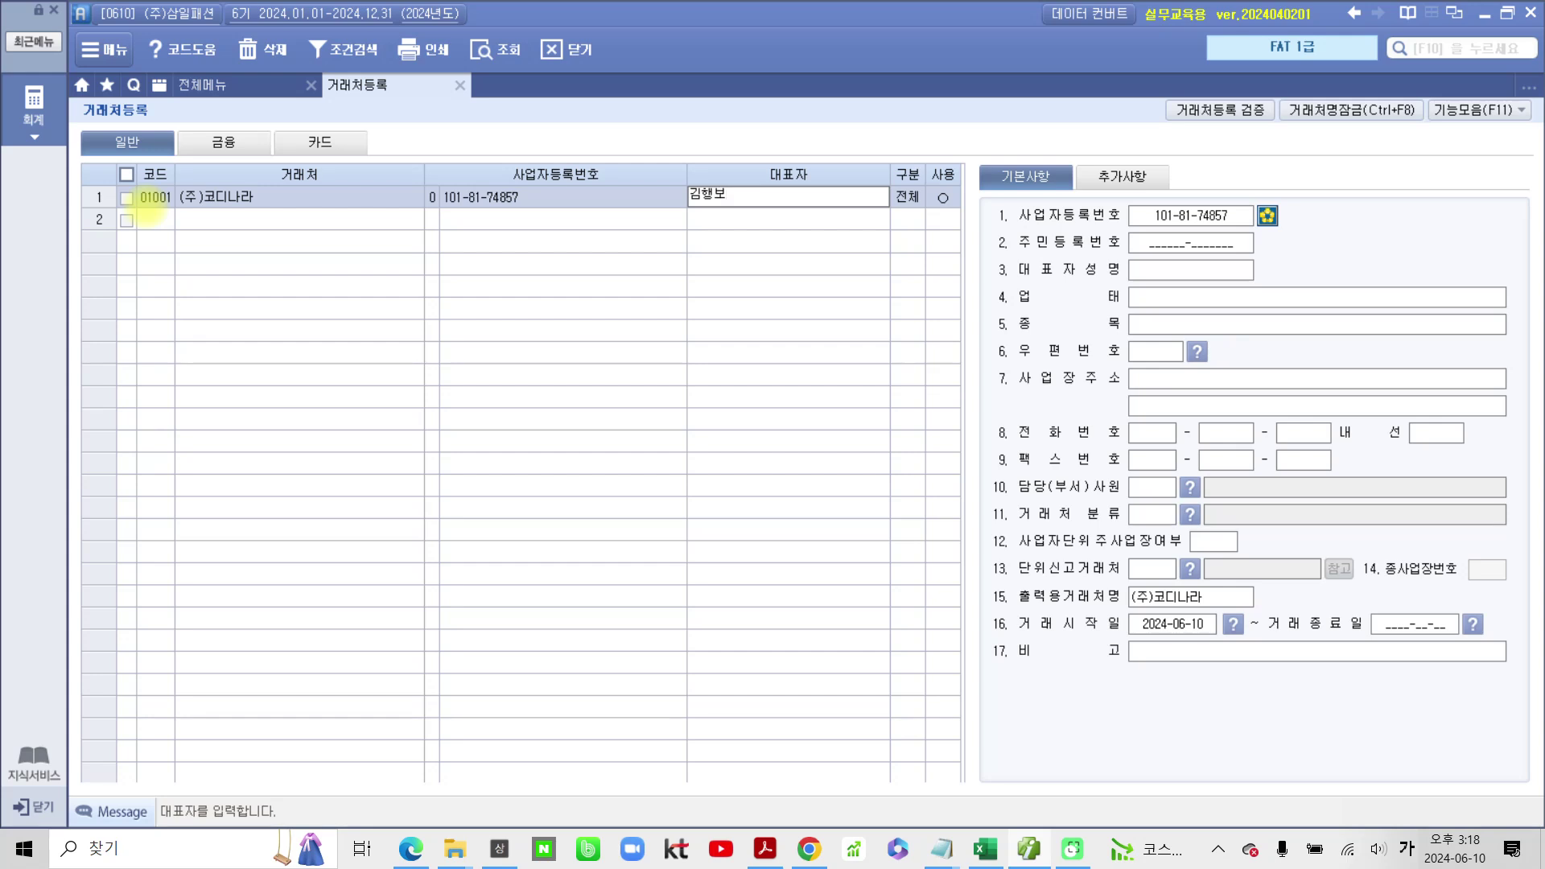
pyautogui.press('Return')
pyautogui.press('Return')
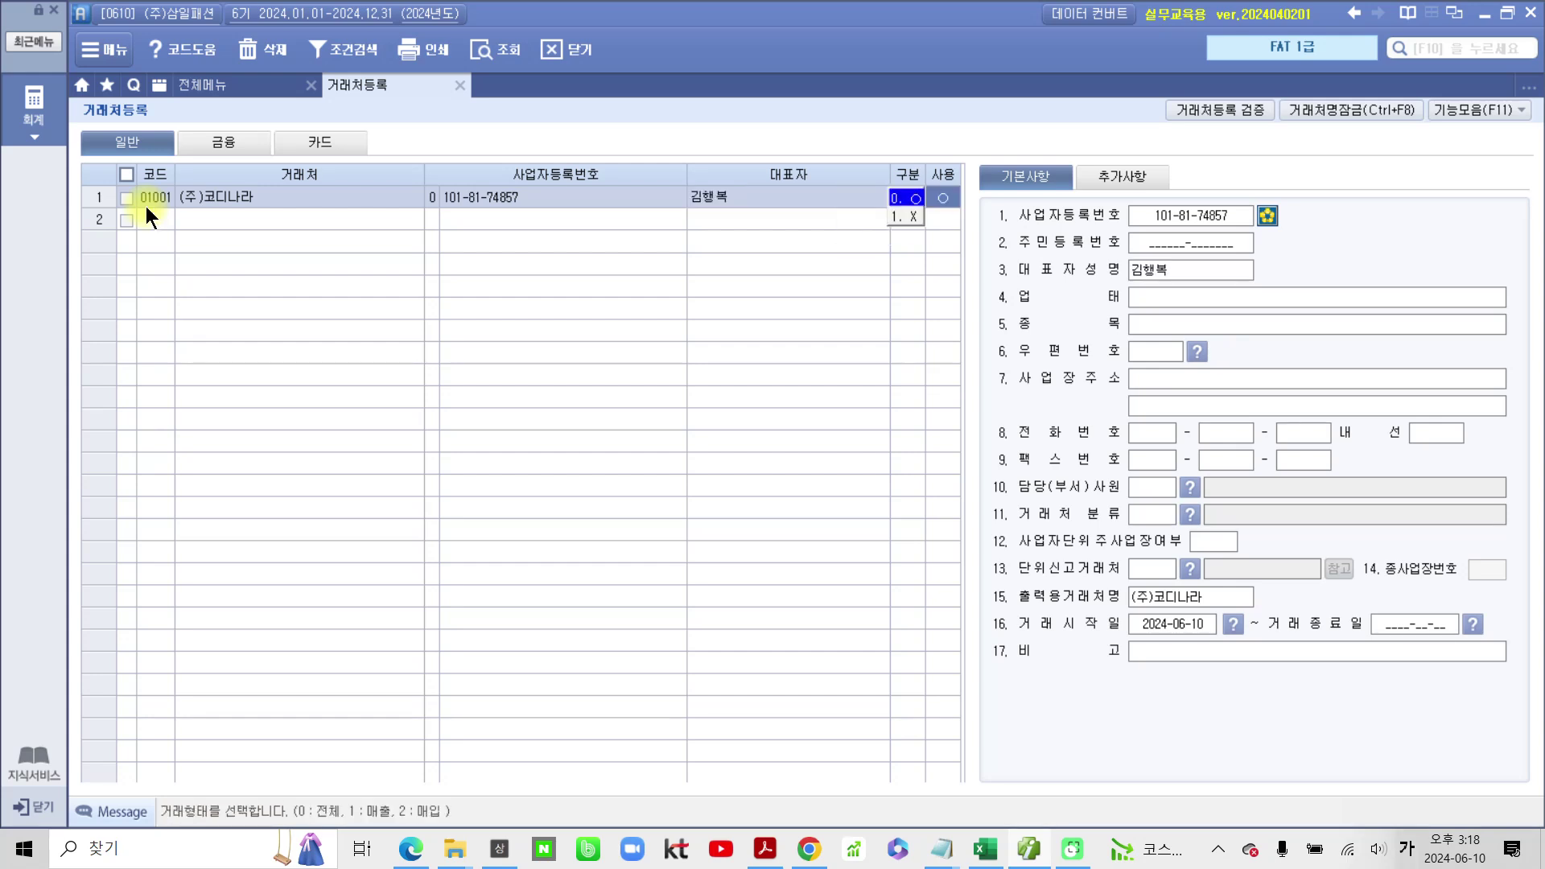
pyautogui.press('Return')
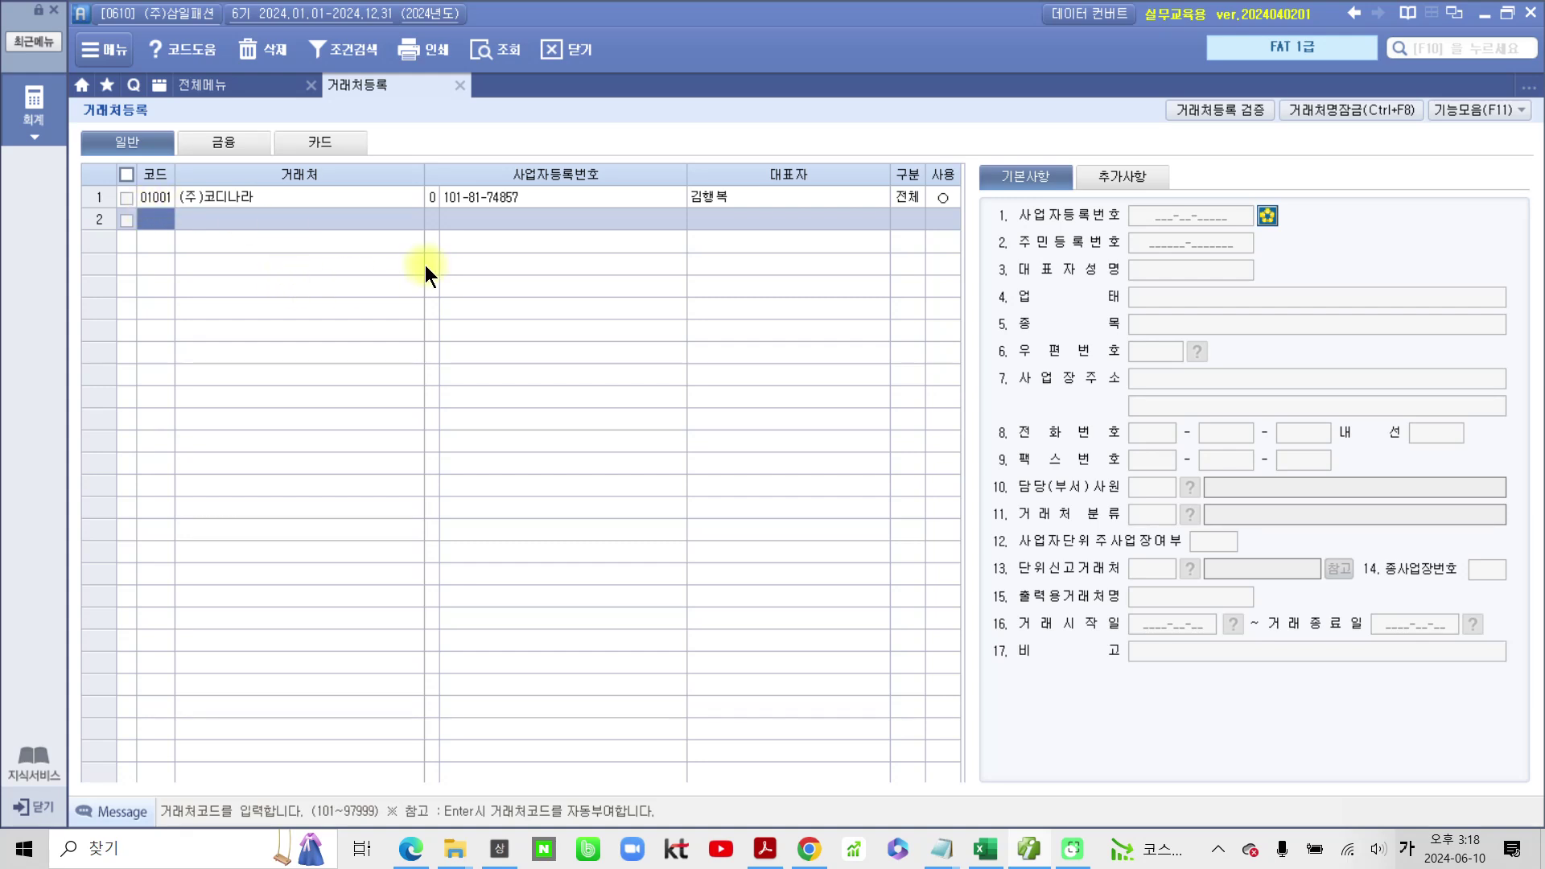
# Step: Enter code 01002 and the customer name (주)데일리룩, correcting its last syllable
pyautogui.write('01002')
pyautogui.press('Return')
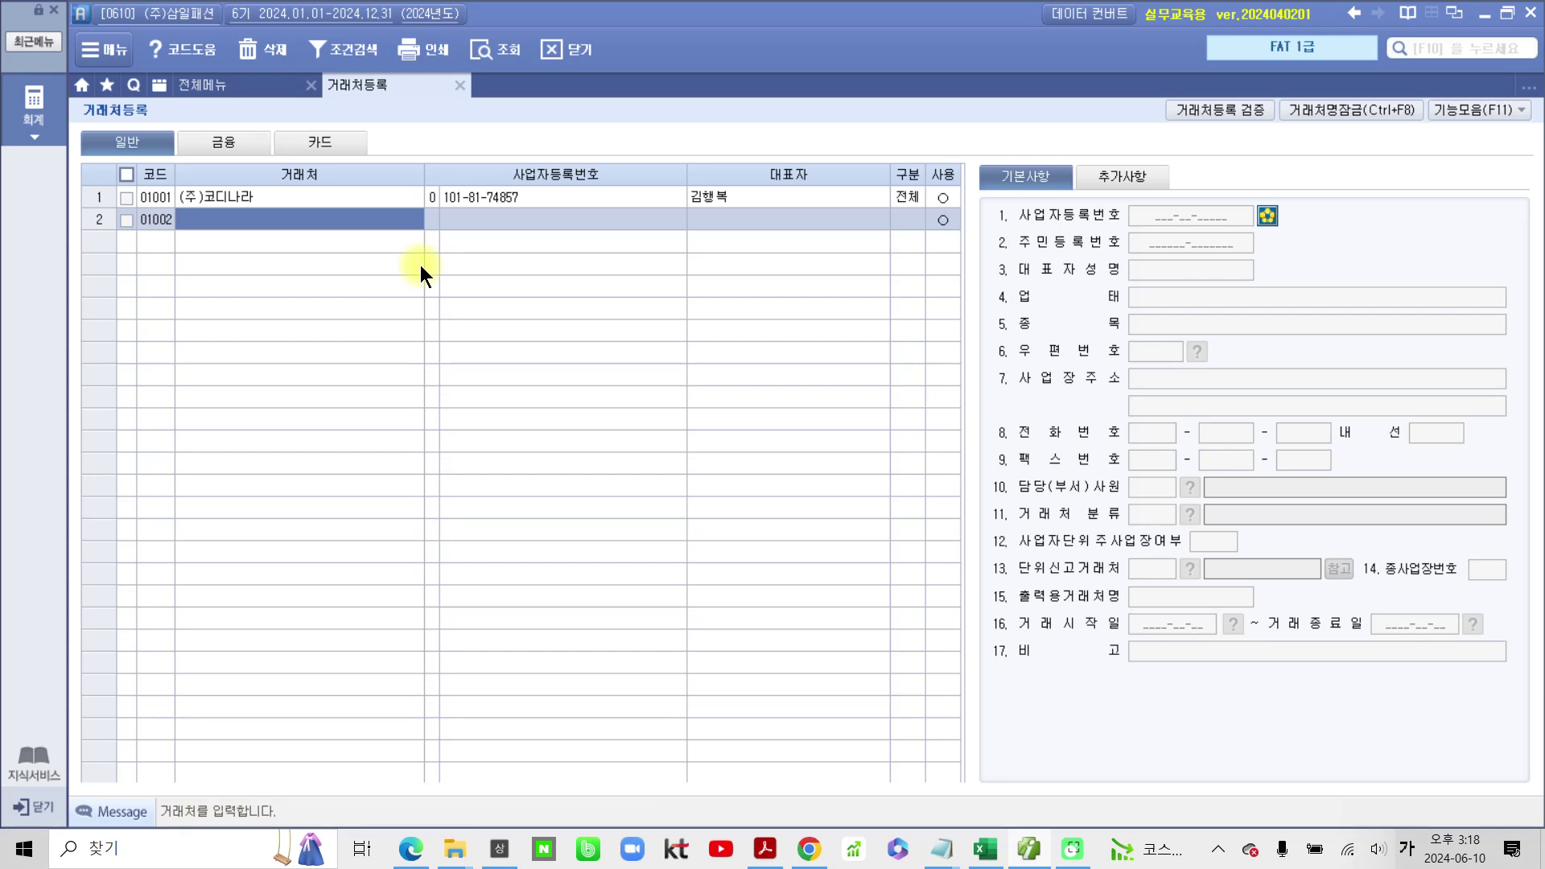
pyautogui.write('(주)')
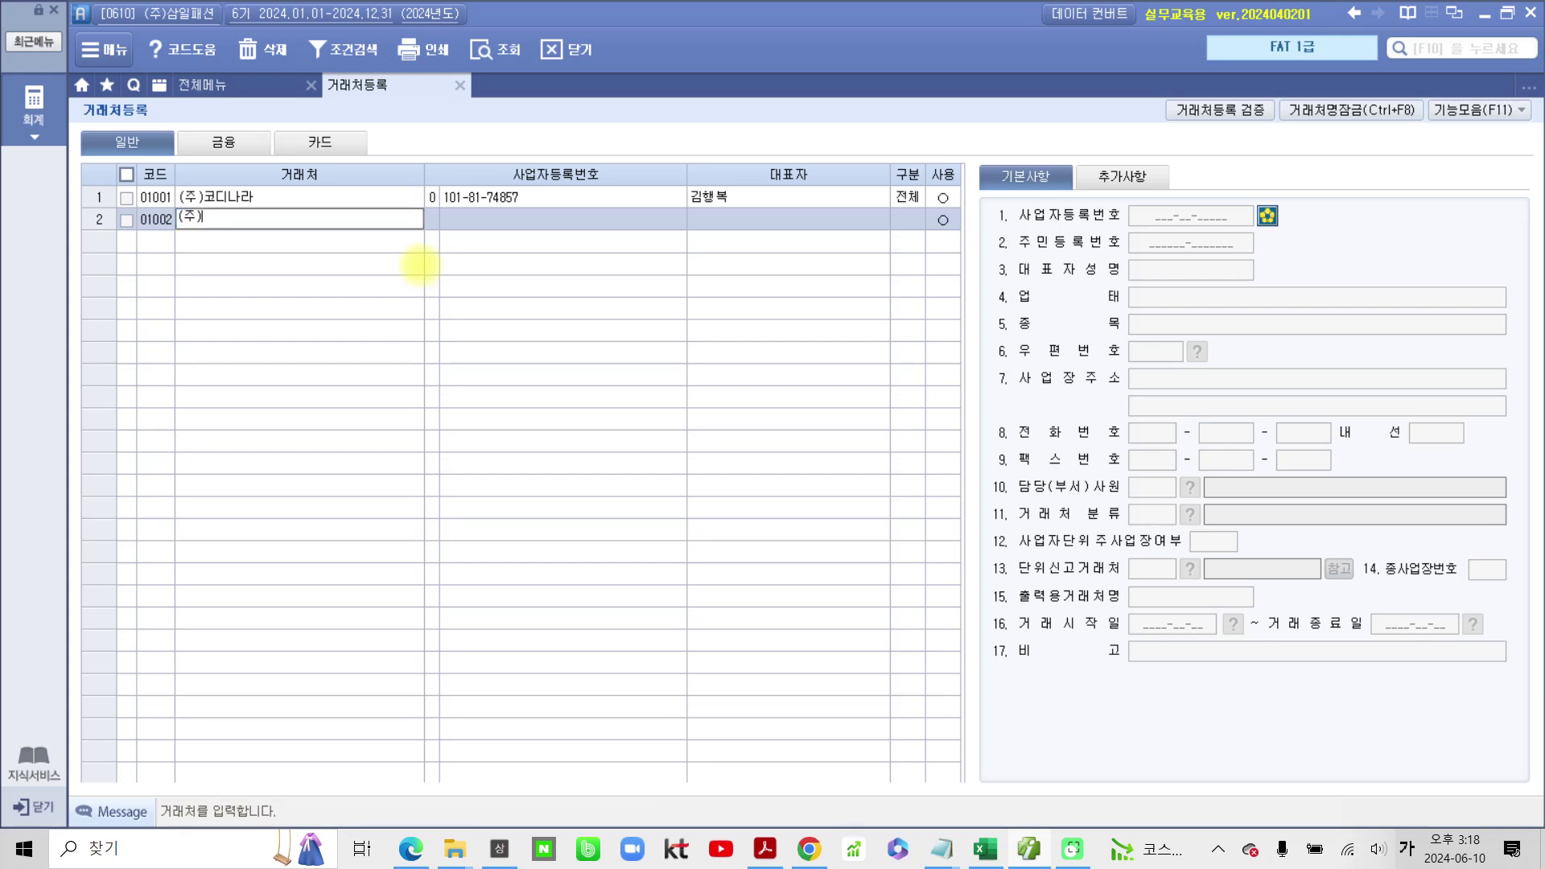
pyautogui.write('데일리룩')
pyautogui.press('Return')
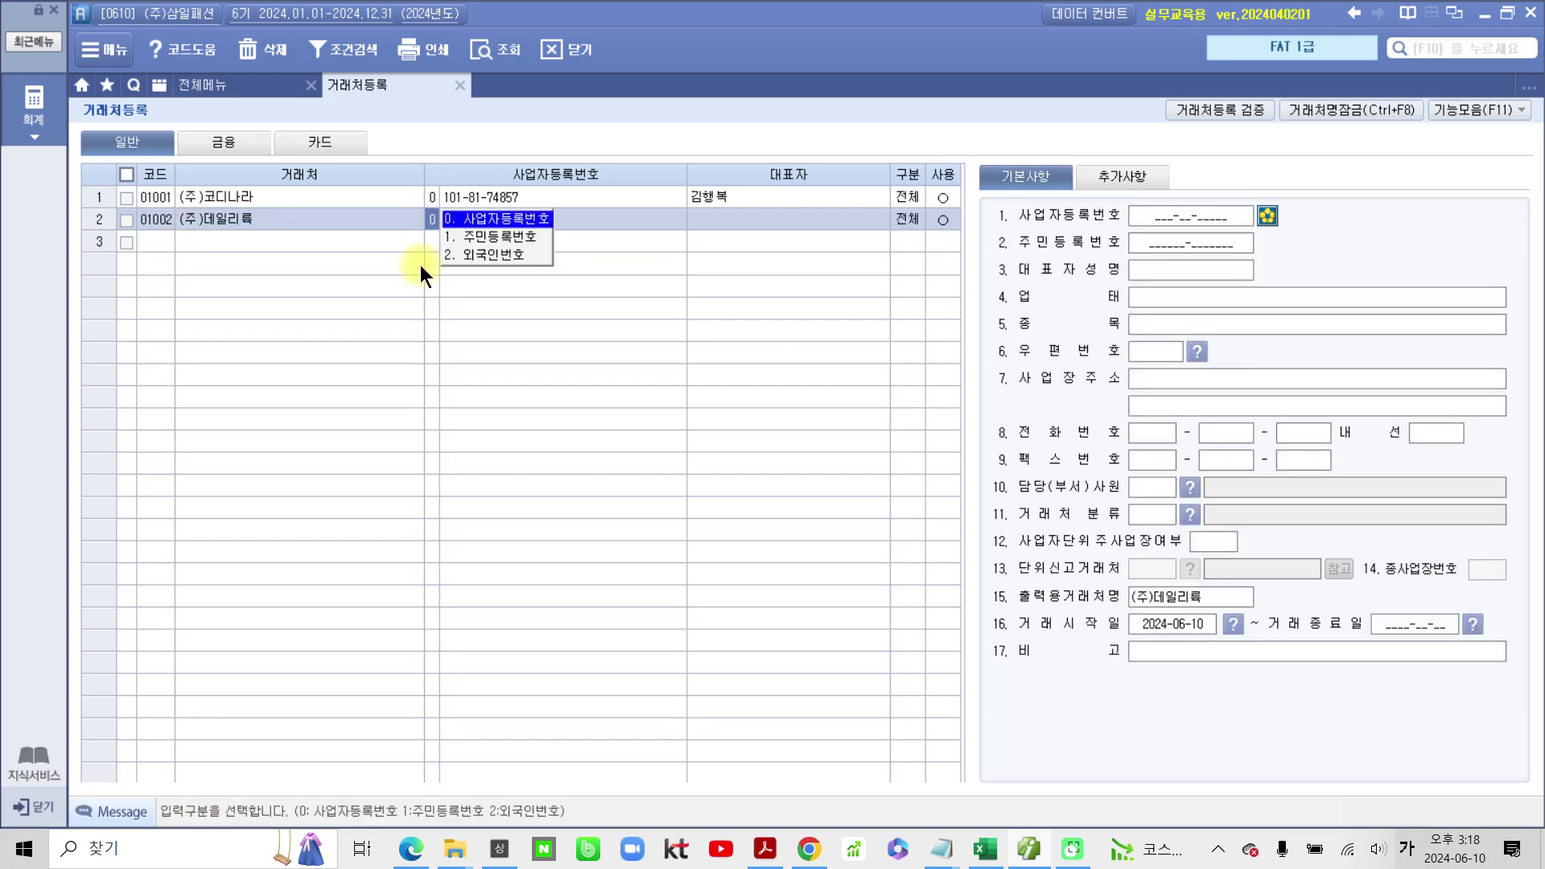
pyautogui.click(269, 220)
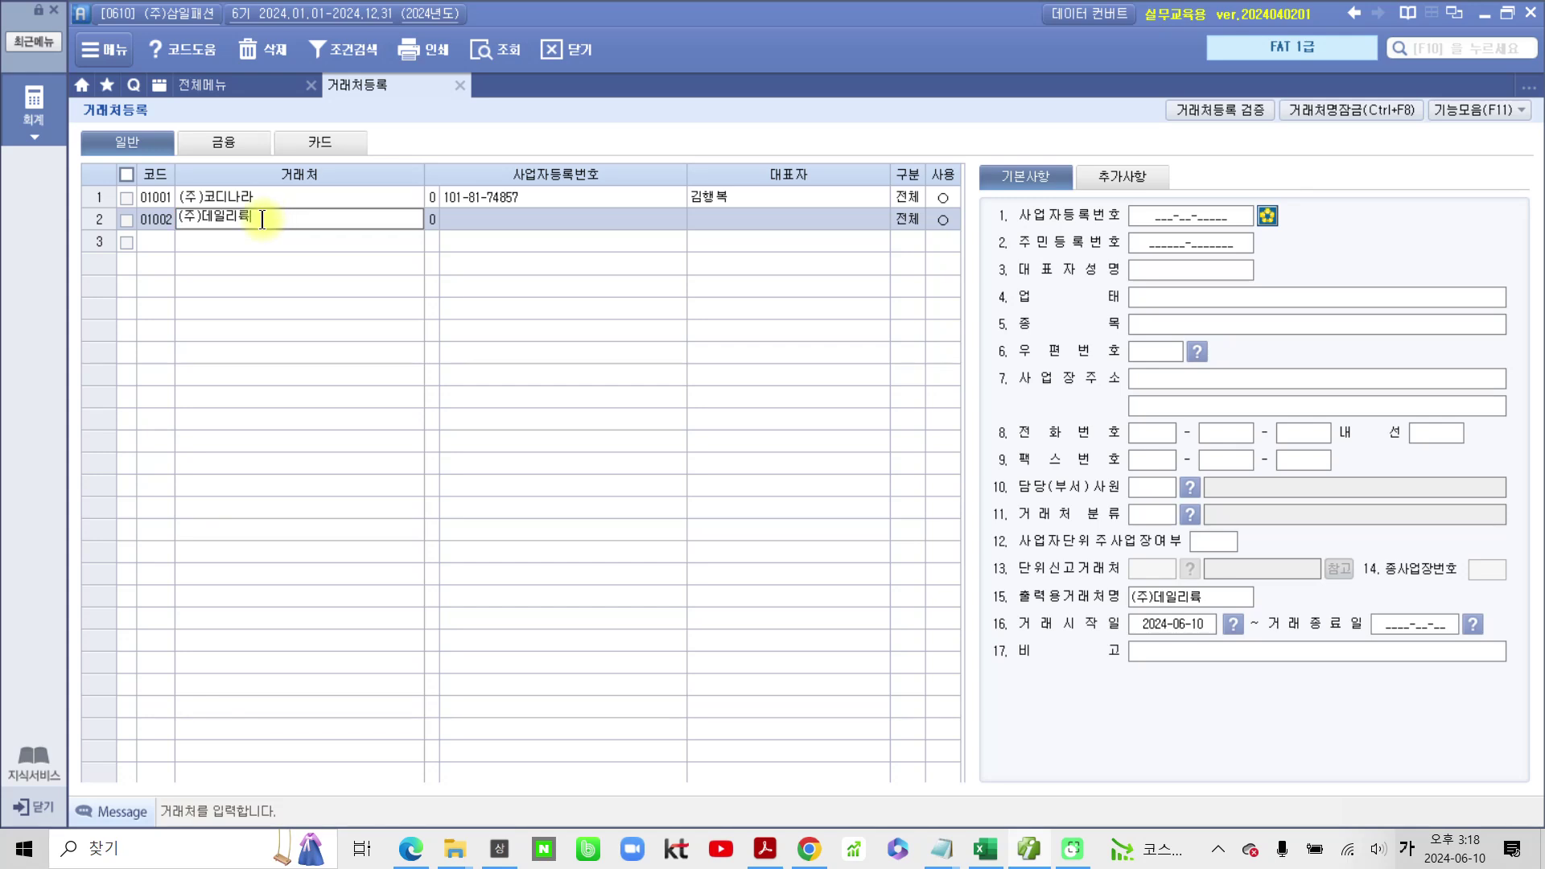
pyautogui.press('BackSpace')
pyautogui.write('룩')
pyautogui.press('Return')
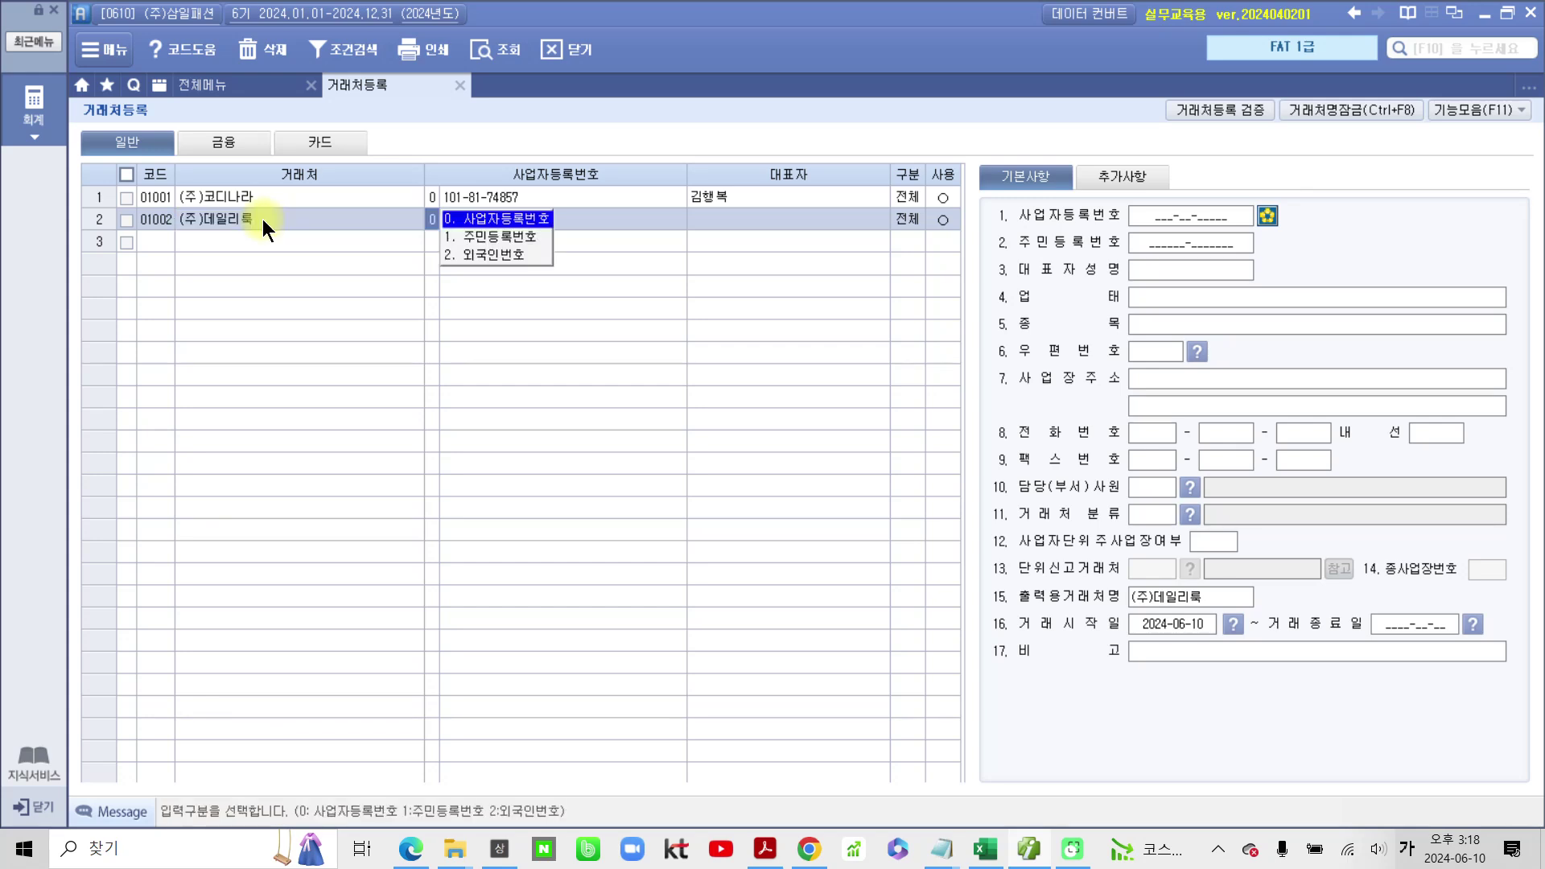
pyautogui.press('Return')
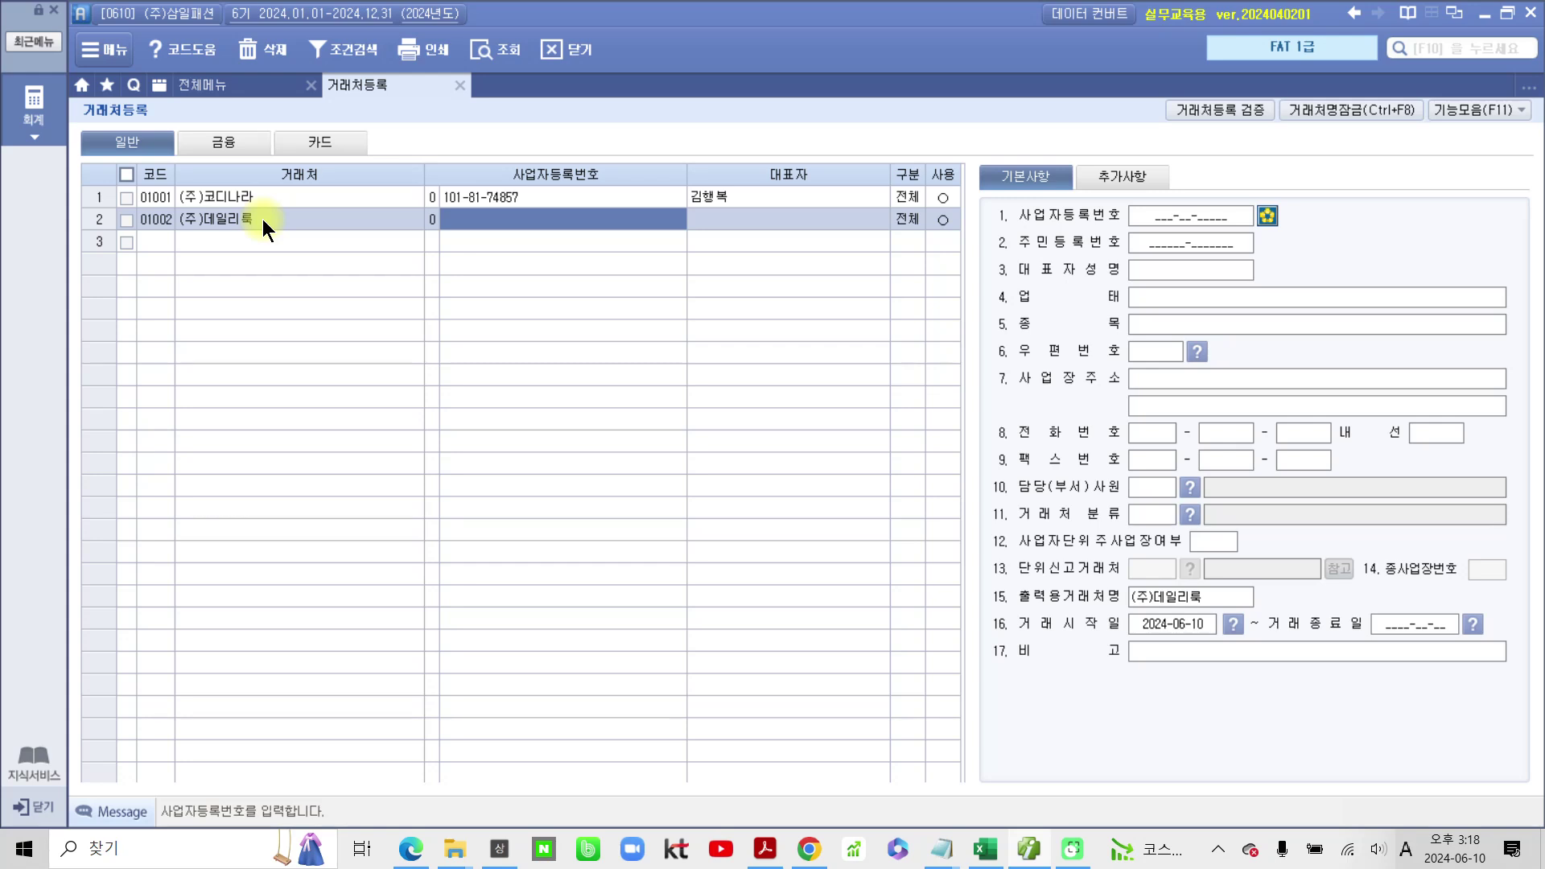
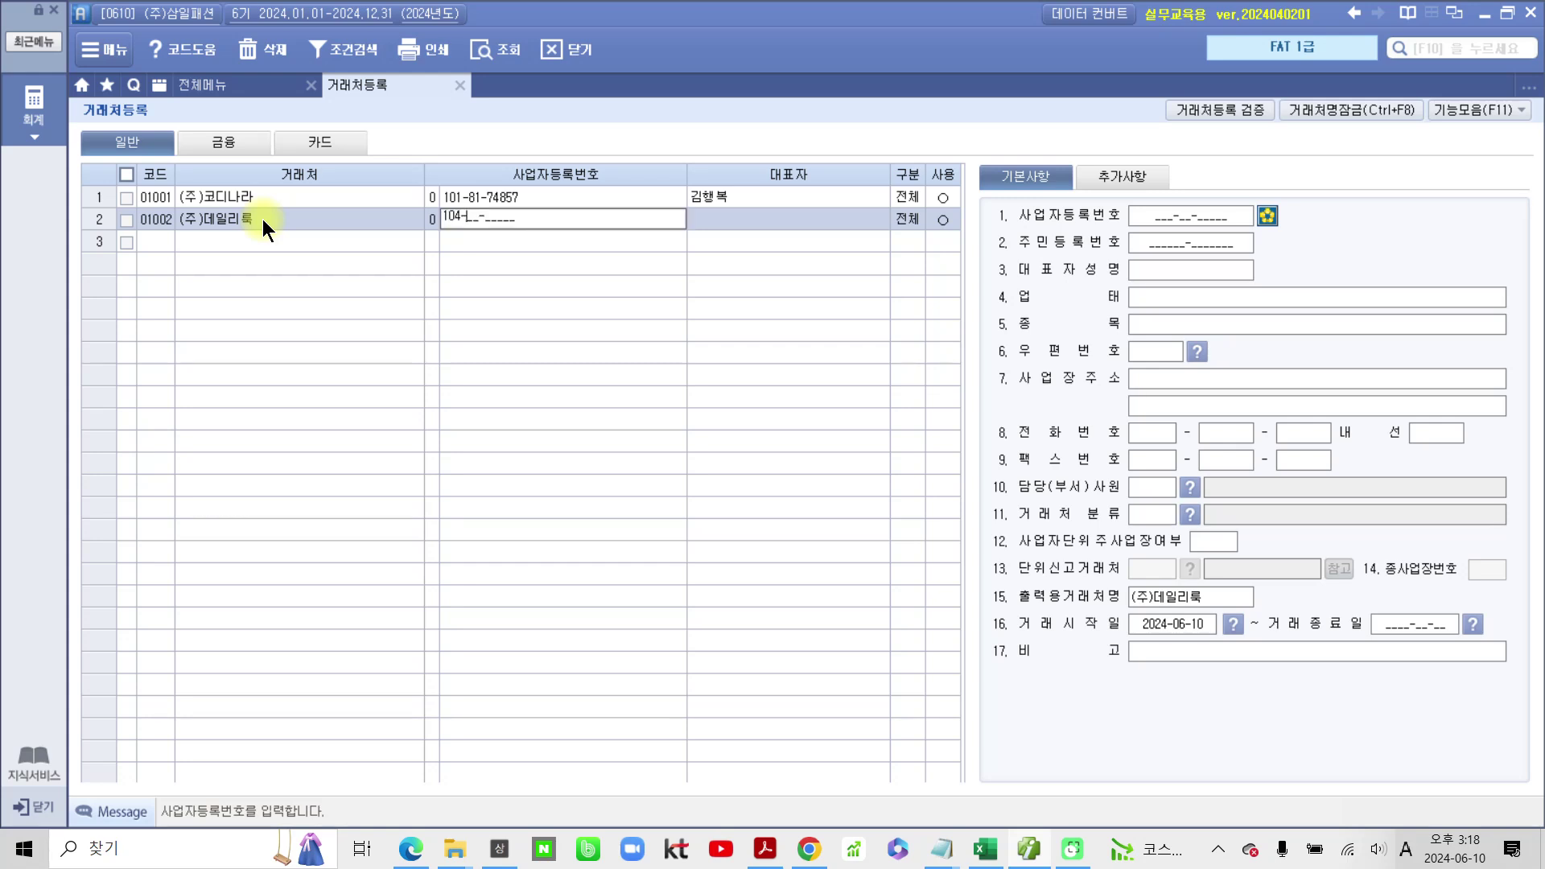
pyautogui.press('Return')
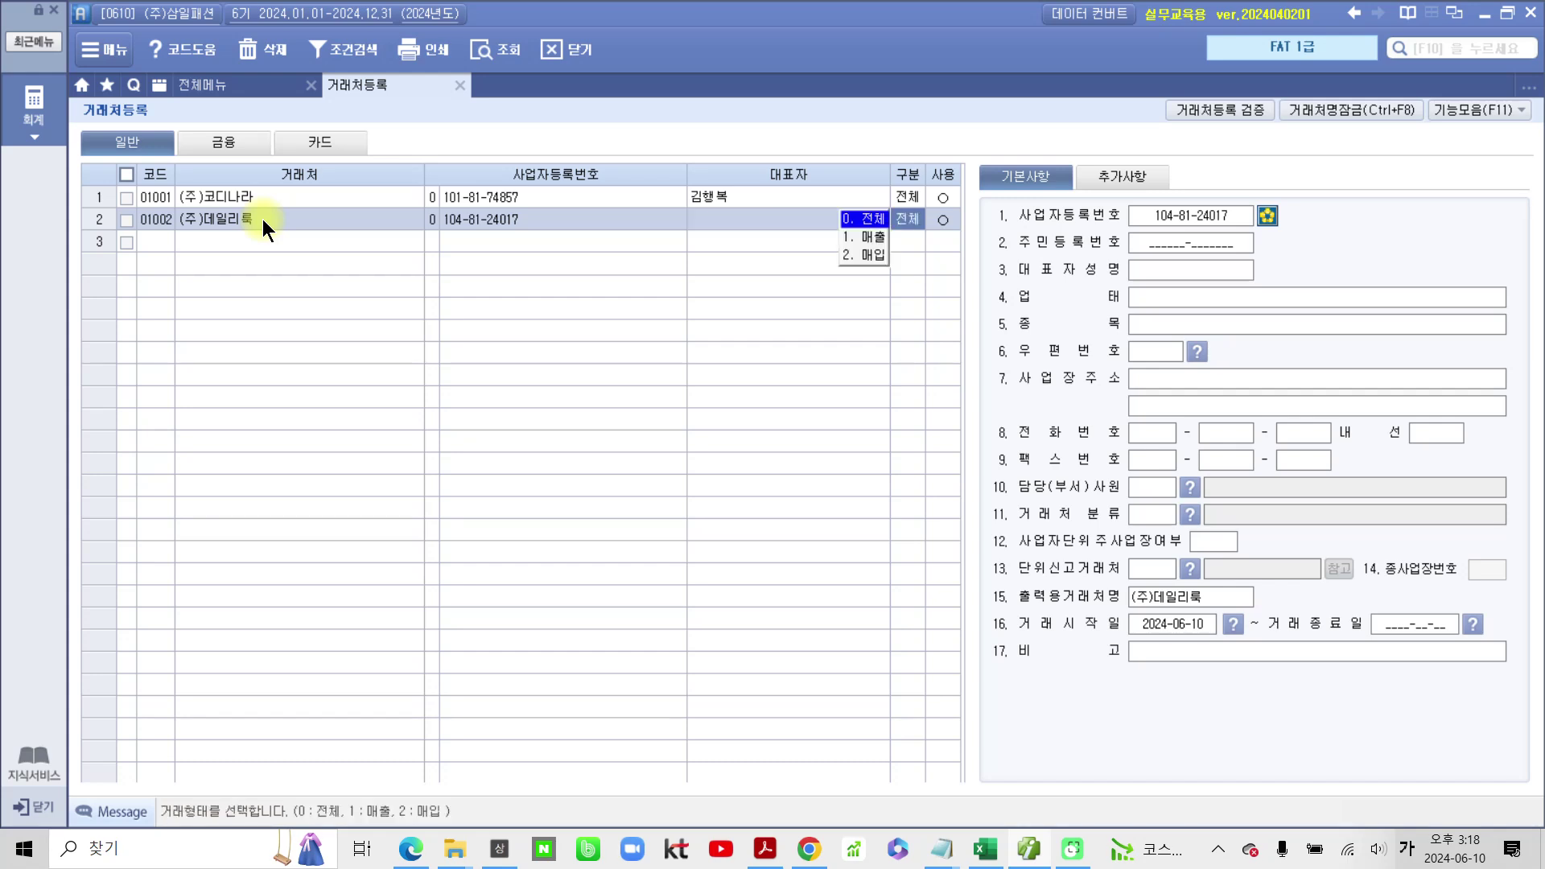
pyautogui.press('Return')
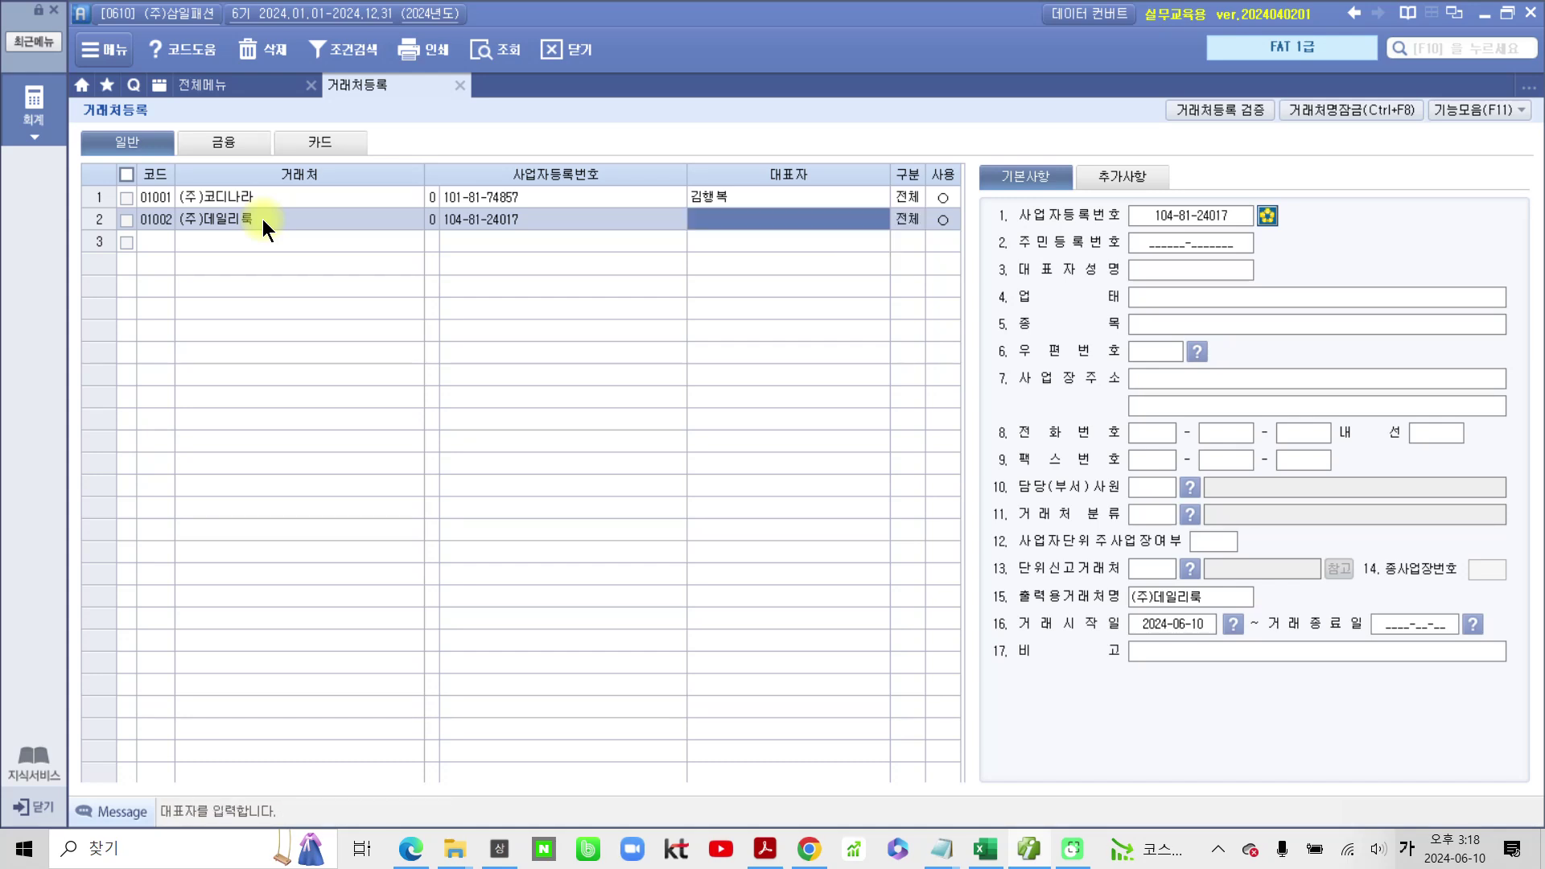
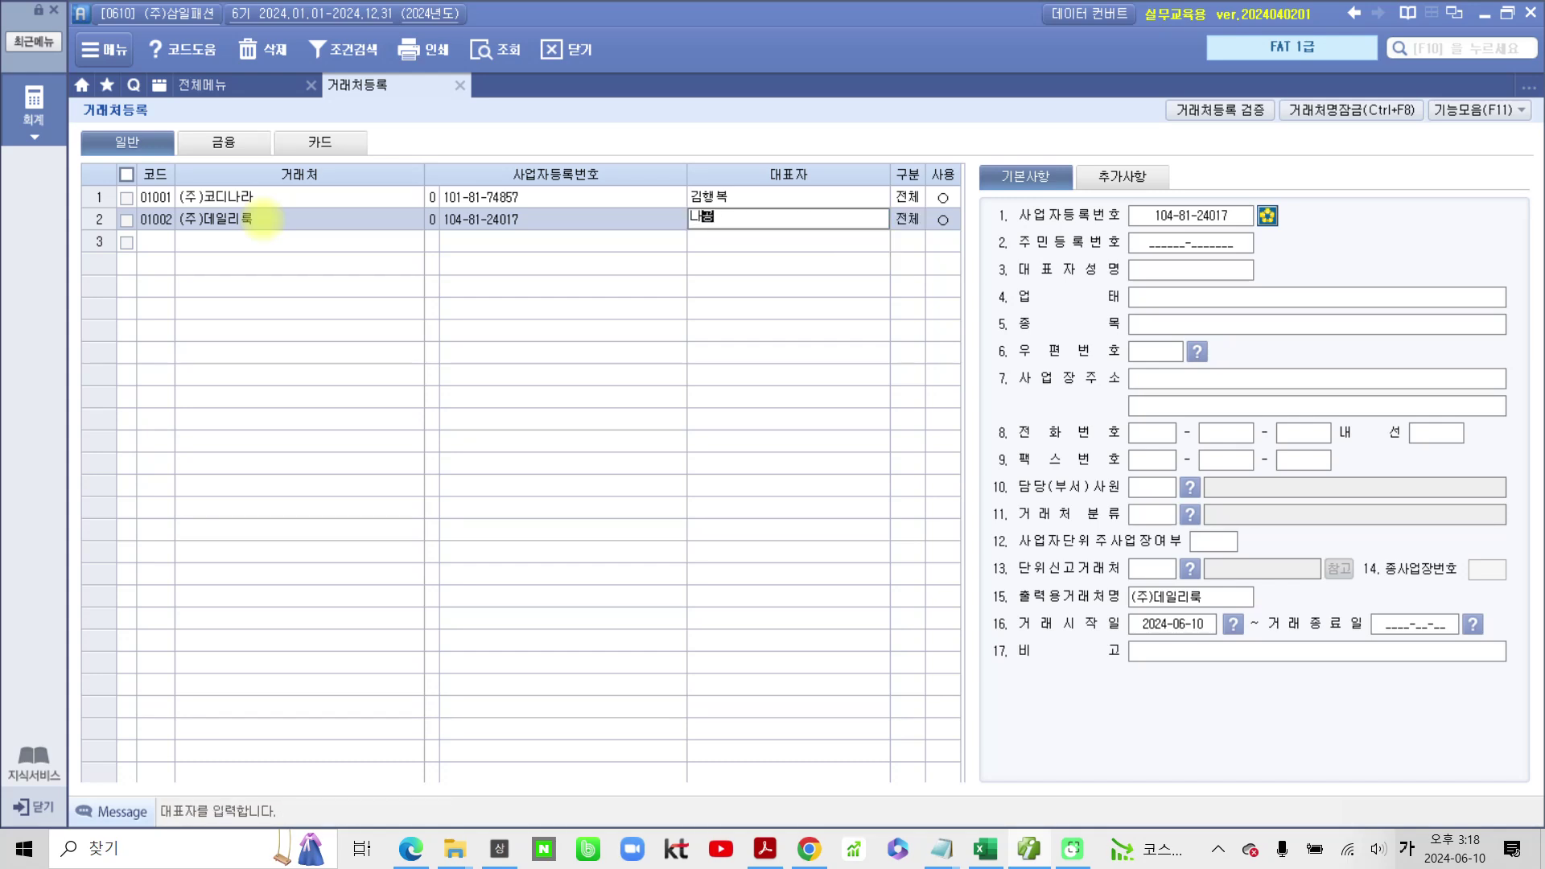
pyautogui.press('Return')
pyautogui.press('Return')
pyautogui.press('Return')
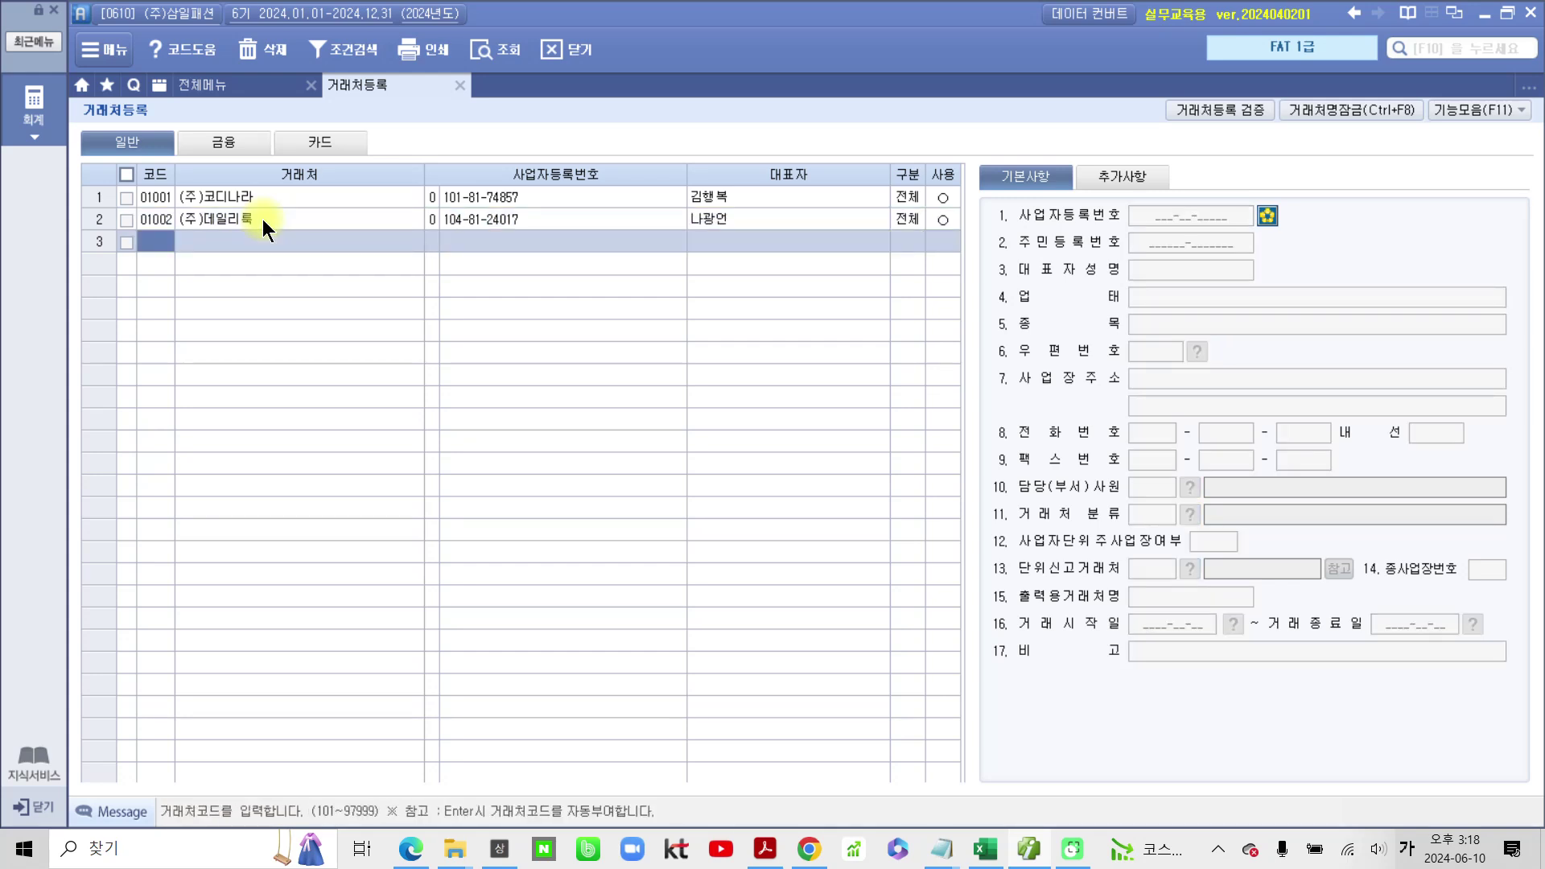
# Step: Enter code 01003 and customer name 멋쟁이 in row 3
pyautogui.write('1003')
pyautogui.press('Return')
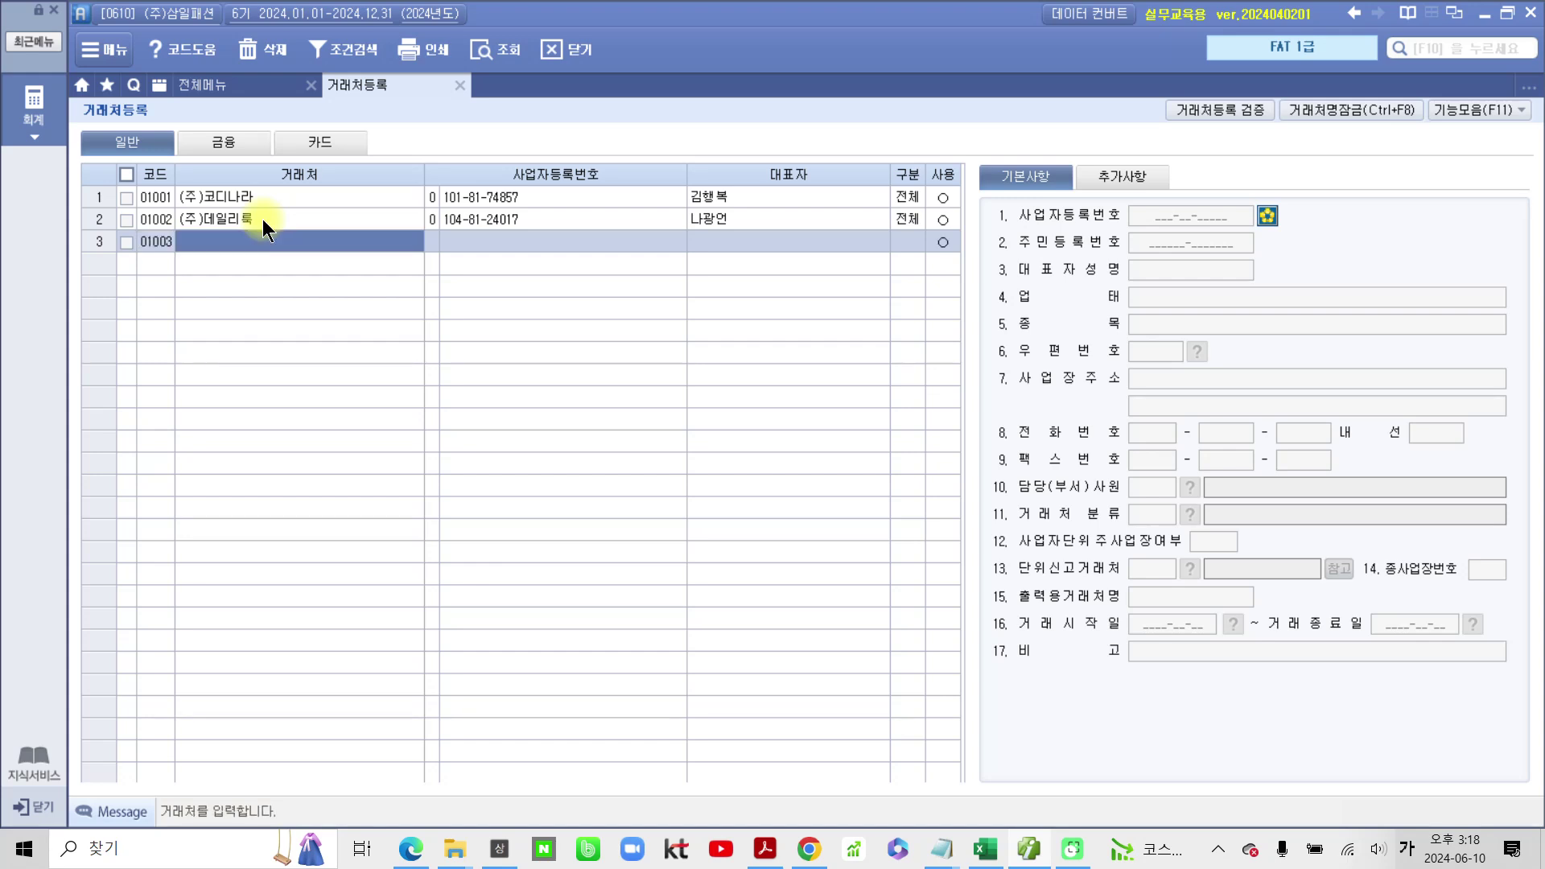
pyautogui.write('멋쟁이')
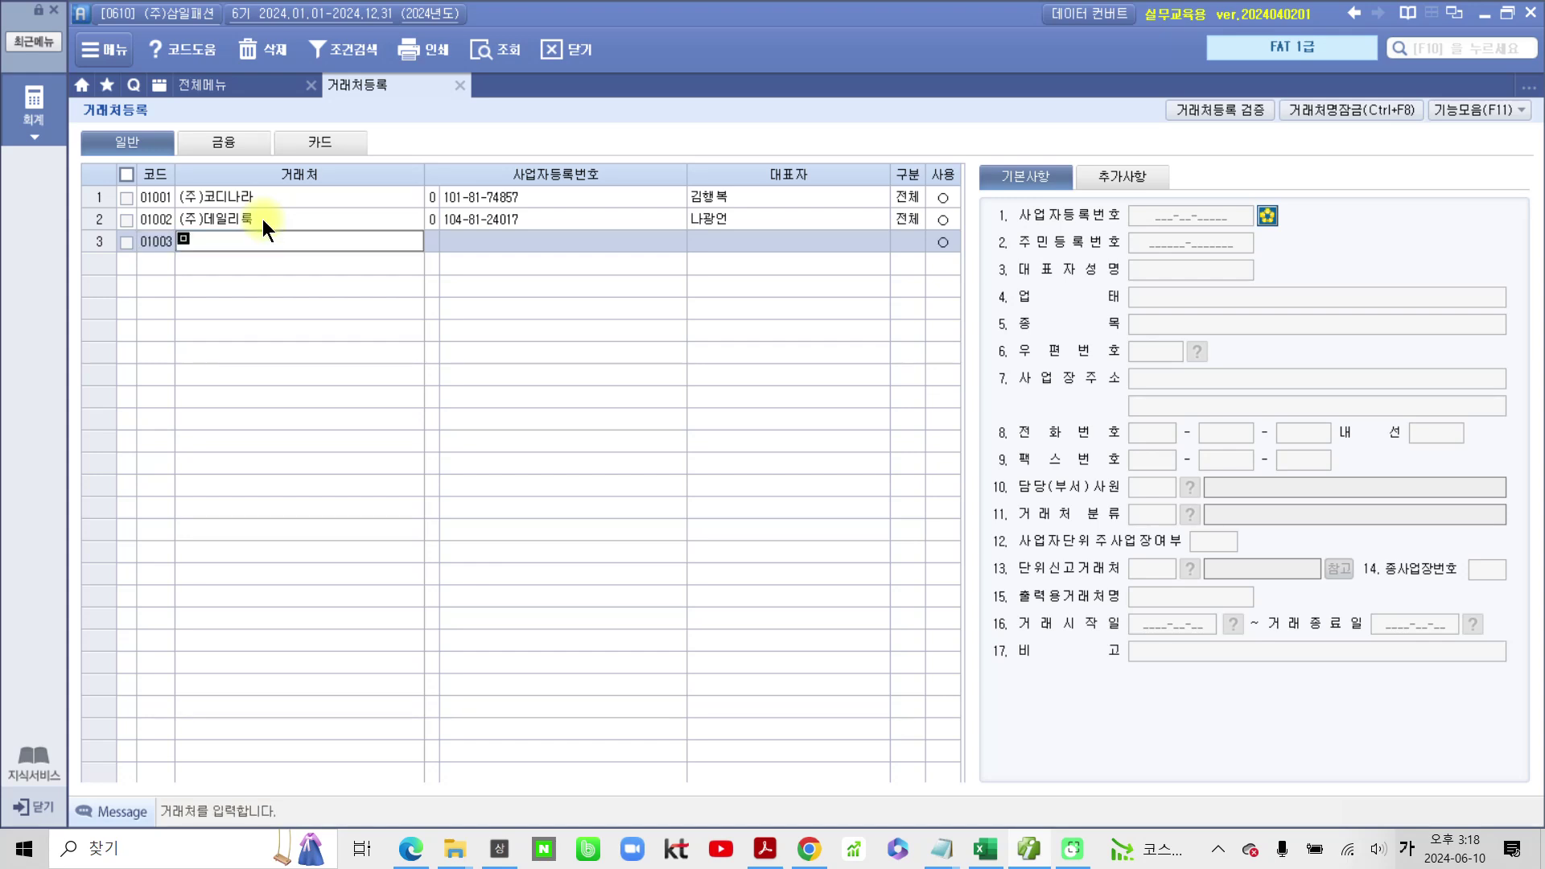
pyautogui.press('Return')
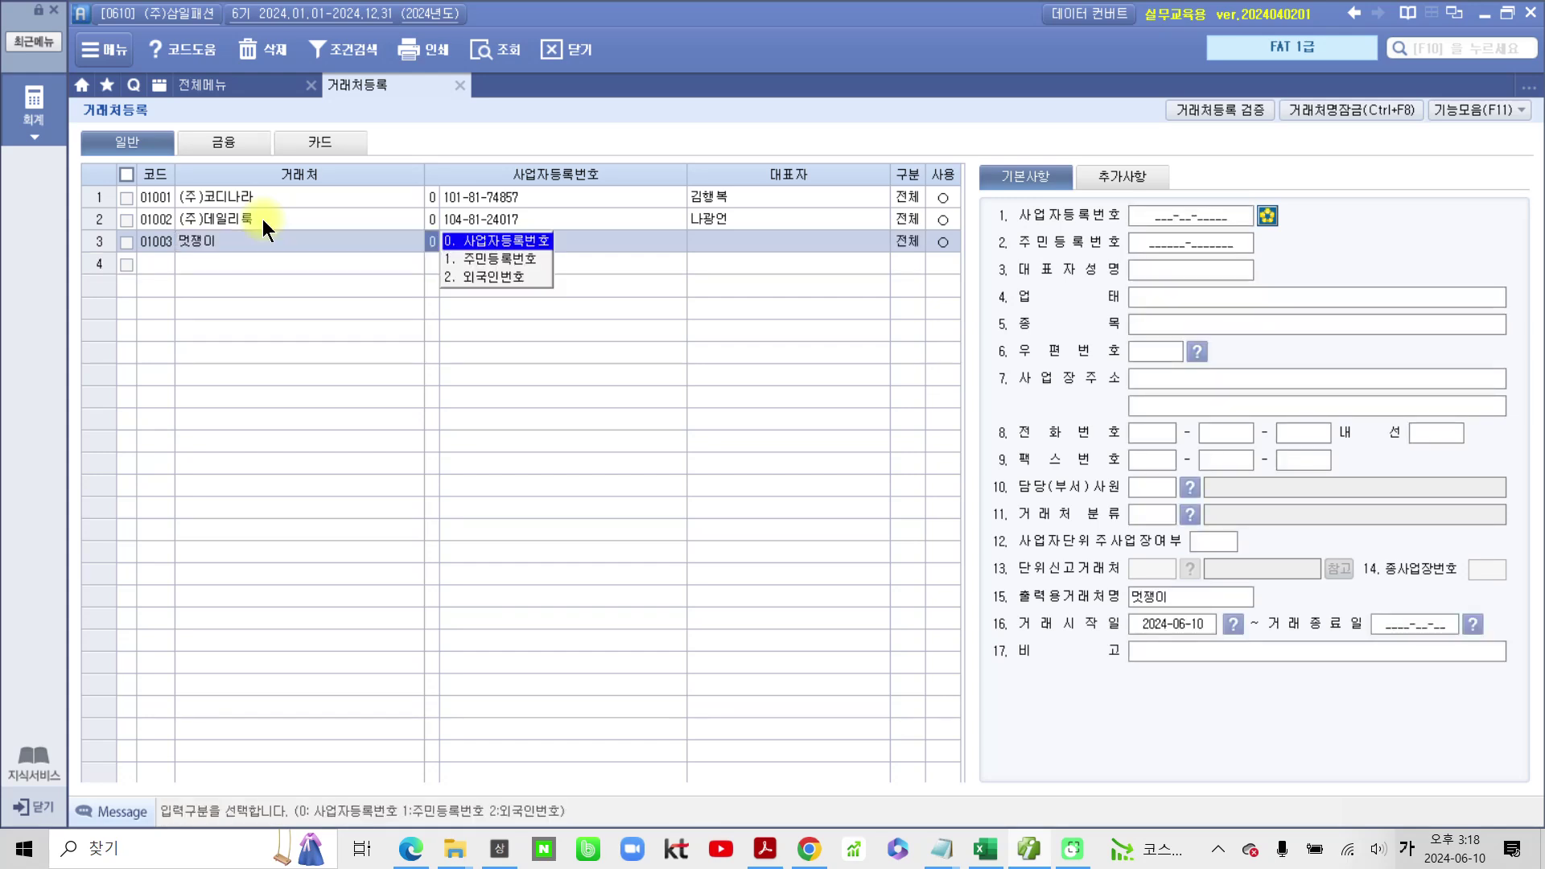
pyautogui.press('Return')
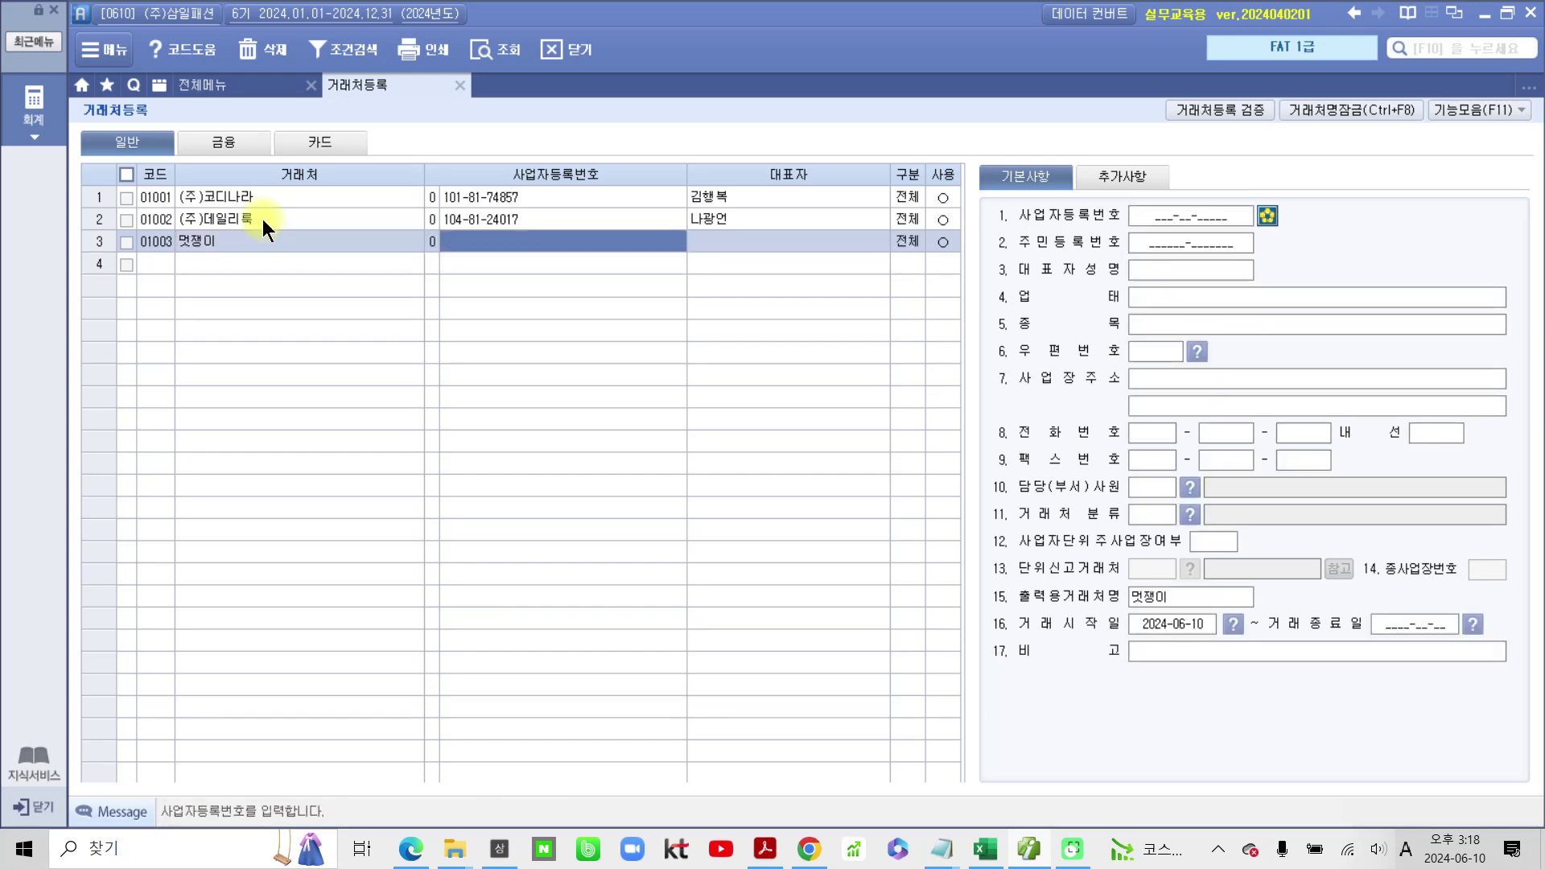
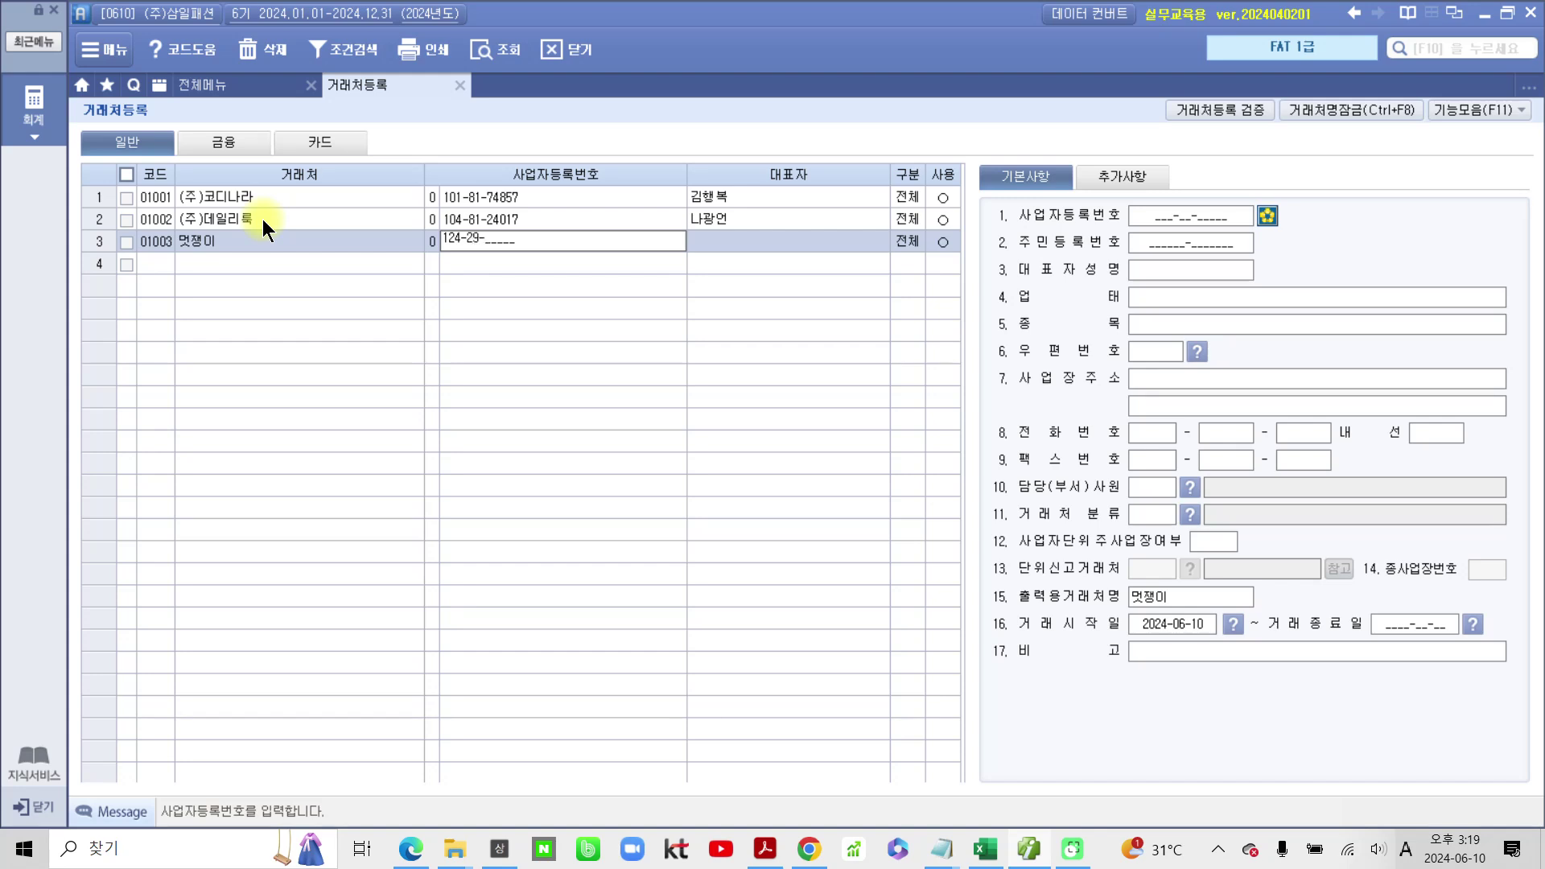
pyautogui.press('Return')
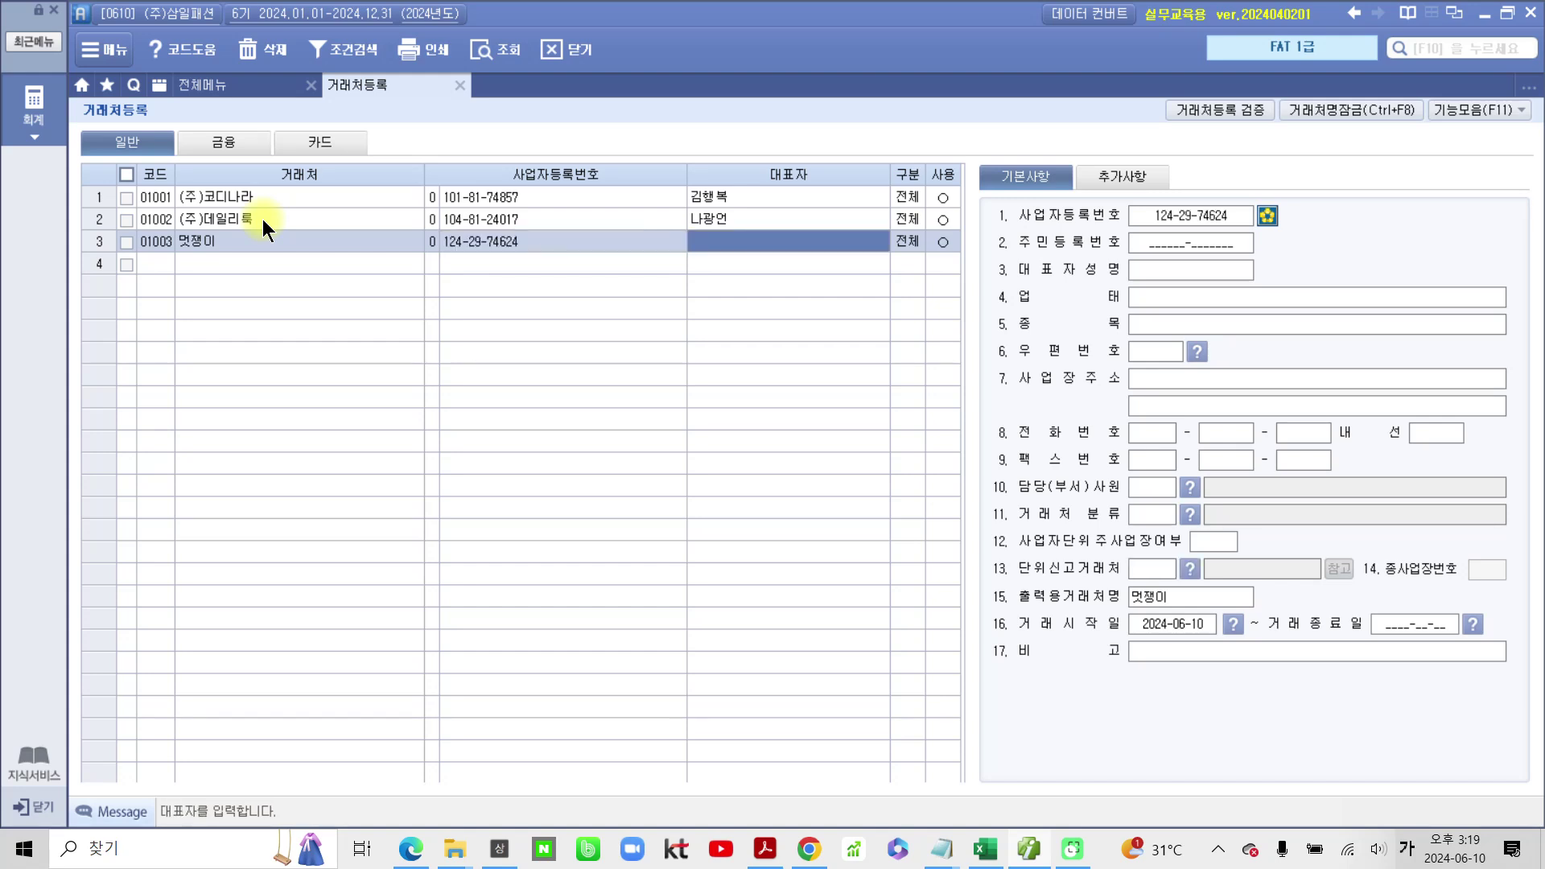
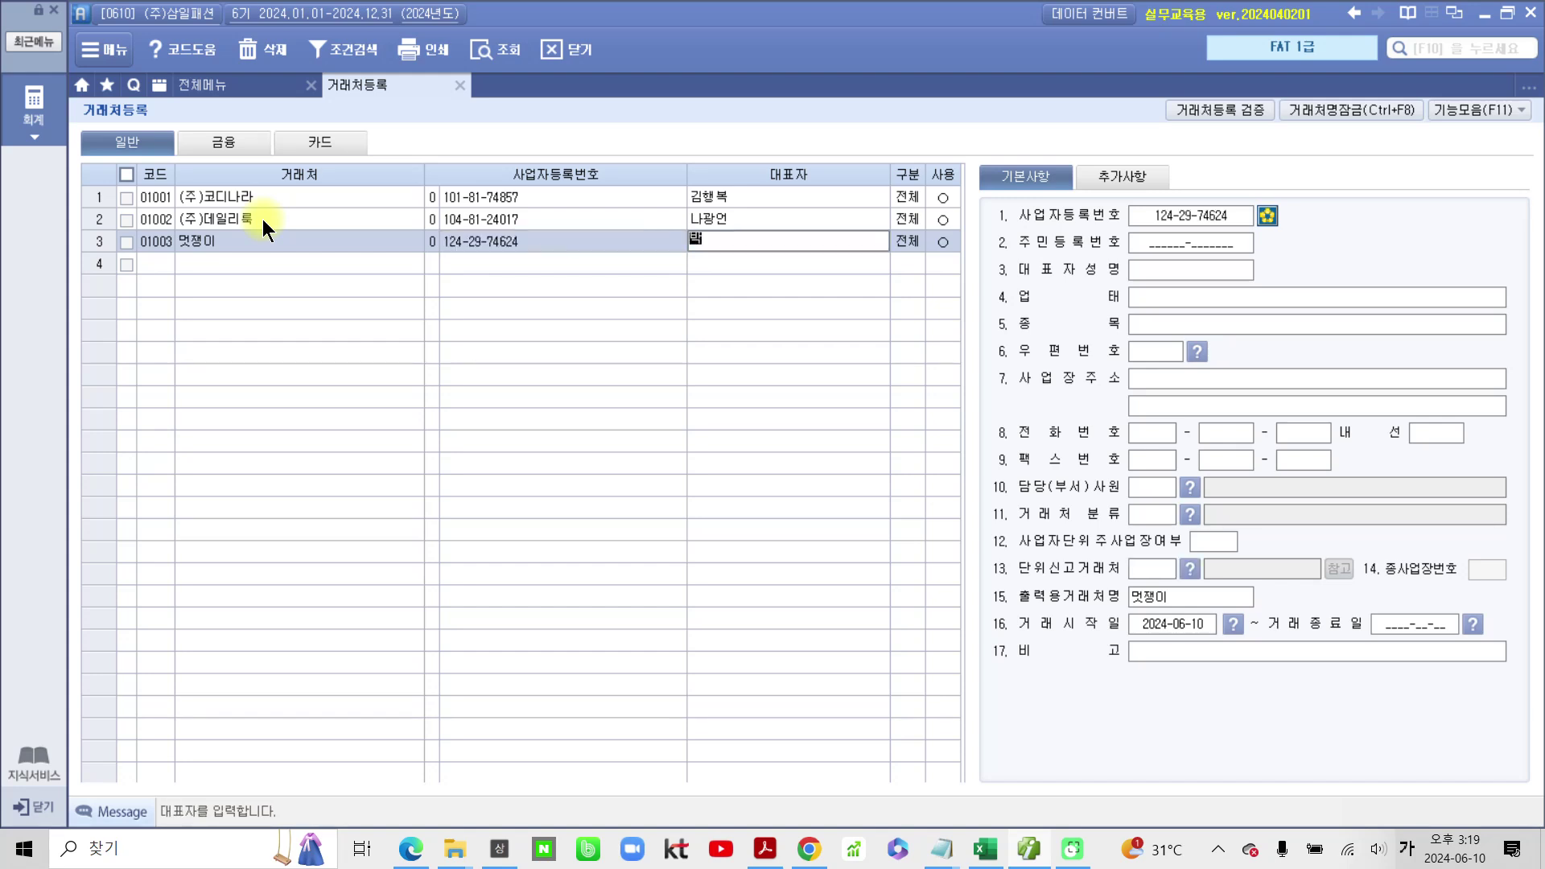
pyautogui.press('Return')
pyautogui.press('Return')
pyautogui.press('Return')
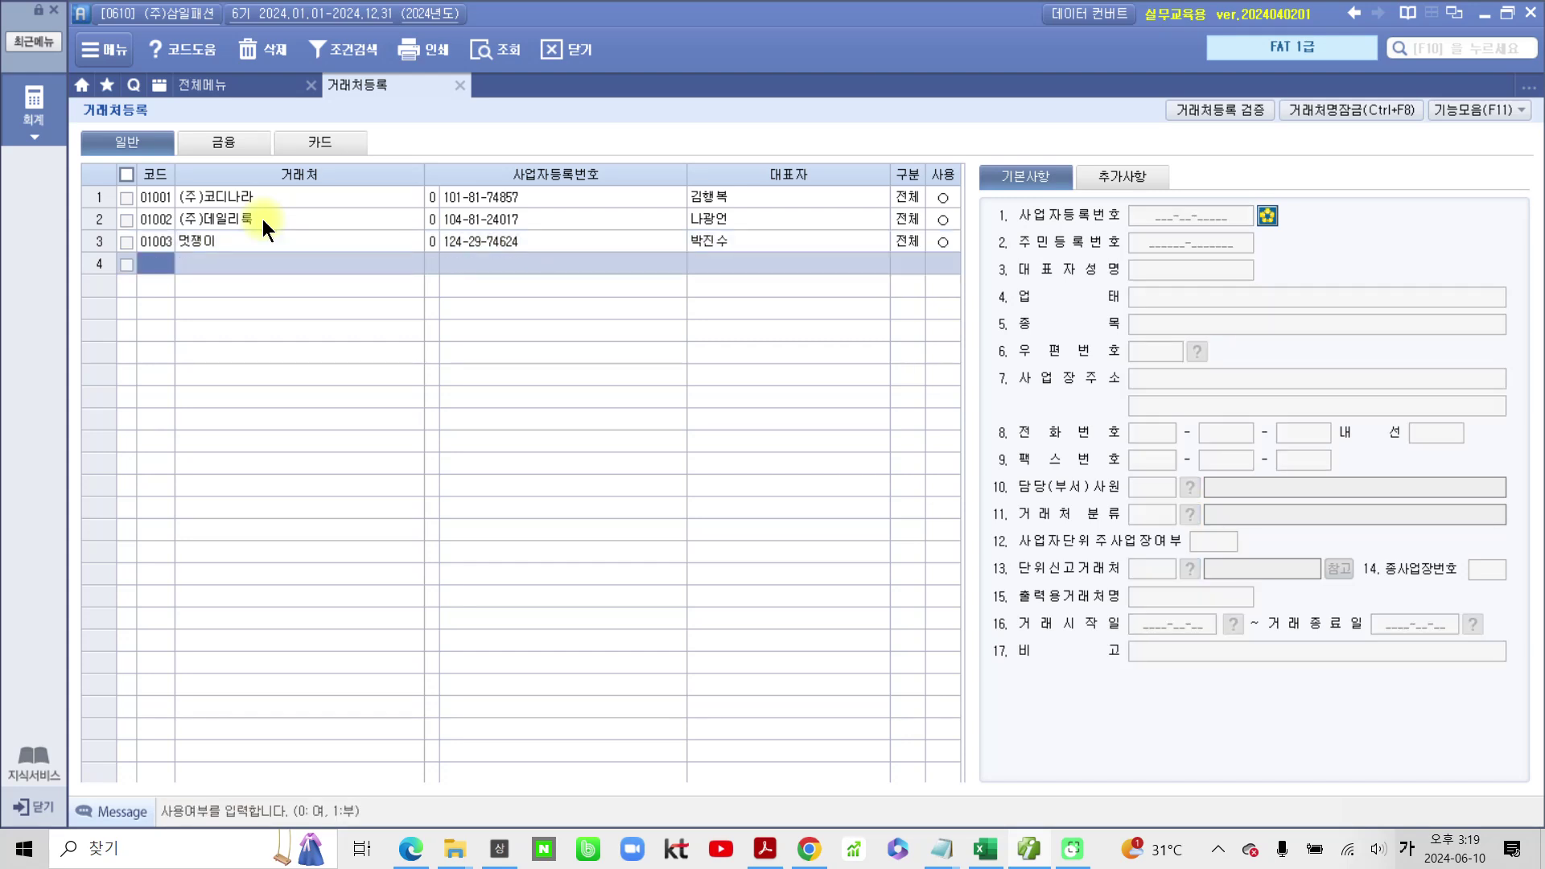
pyautogui.write('1004')
pyautogui.press('Return')
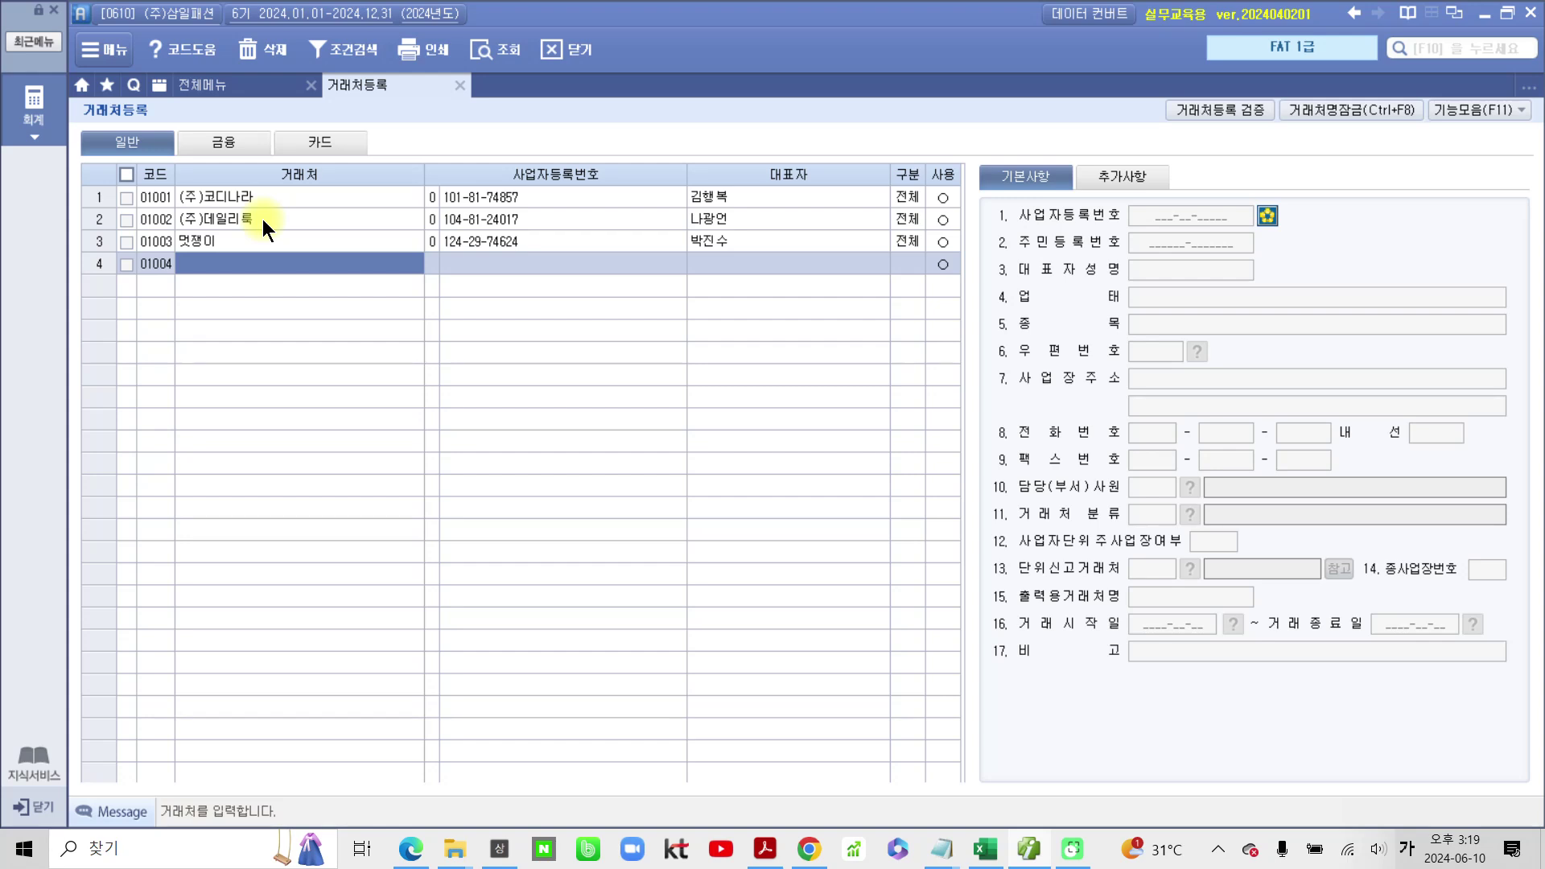
pyautogui.write('(주)')
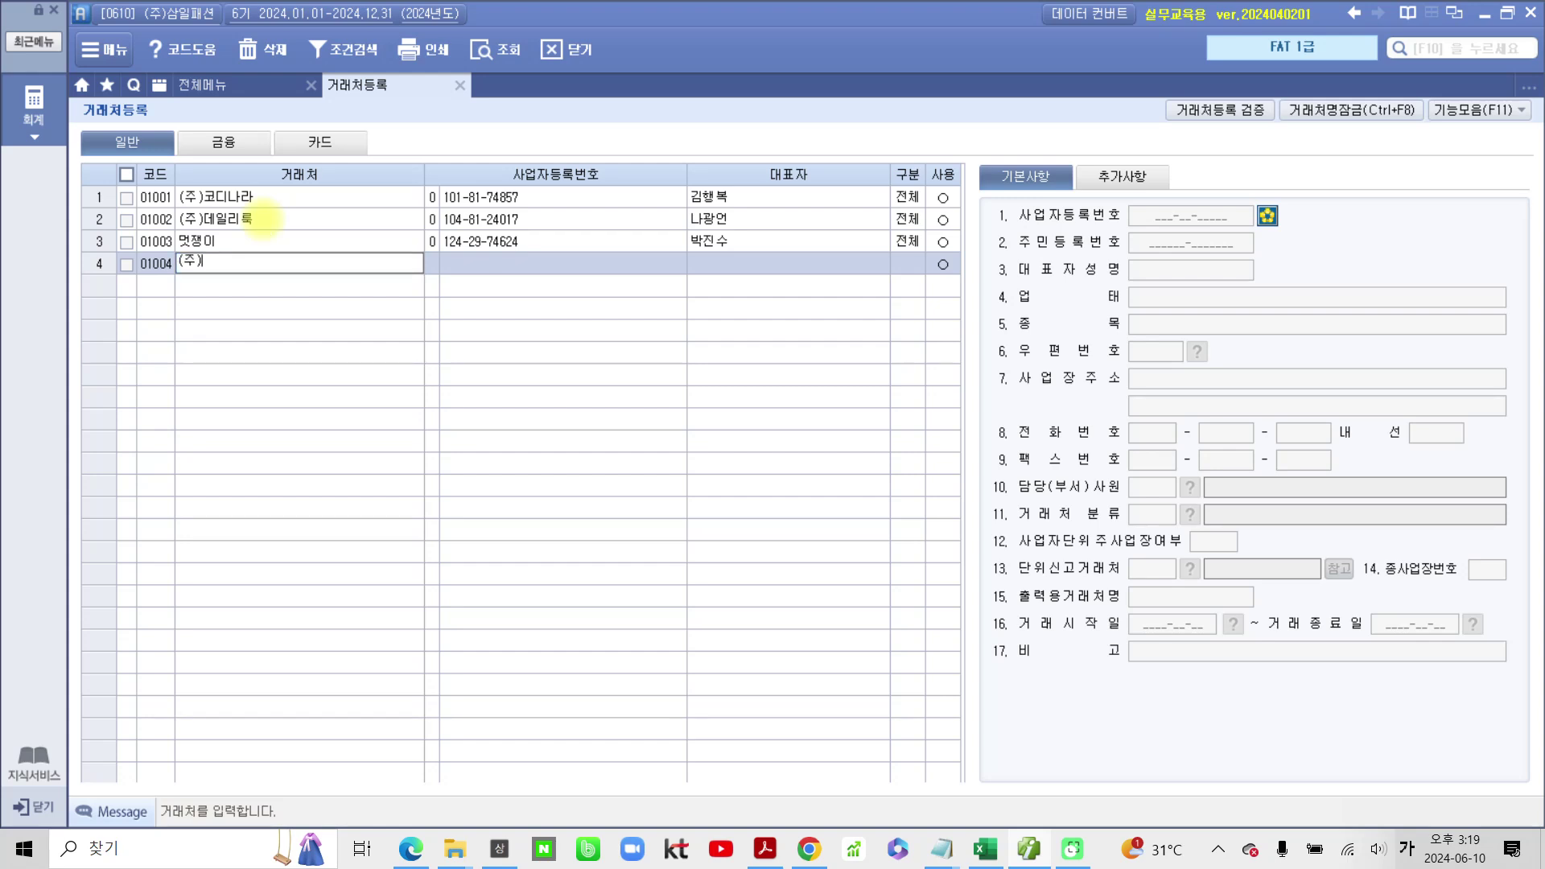
pyautogui.write('신사숙녀')
pyautogui.press('Return')
pyautogui.press('Return')
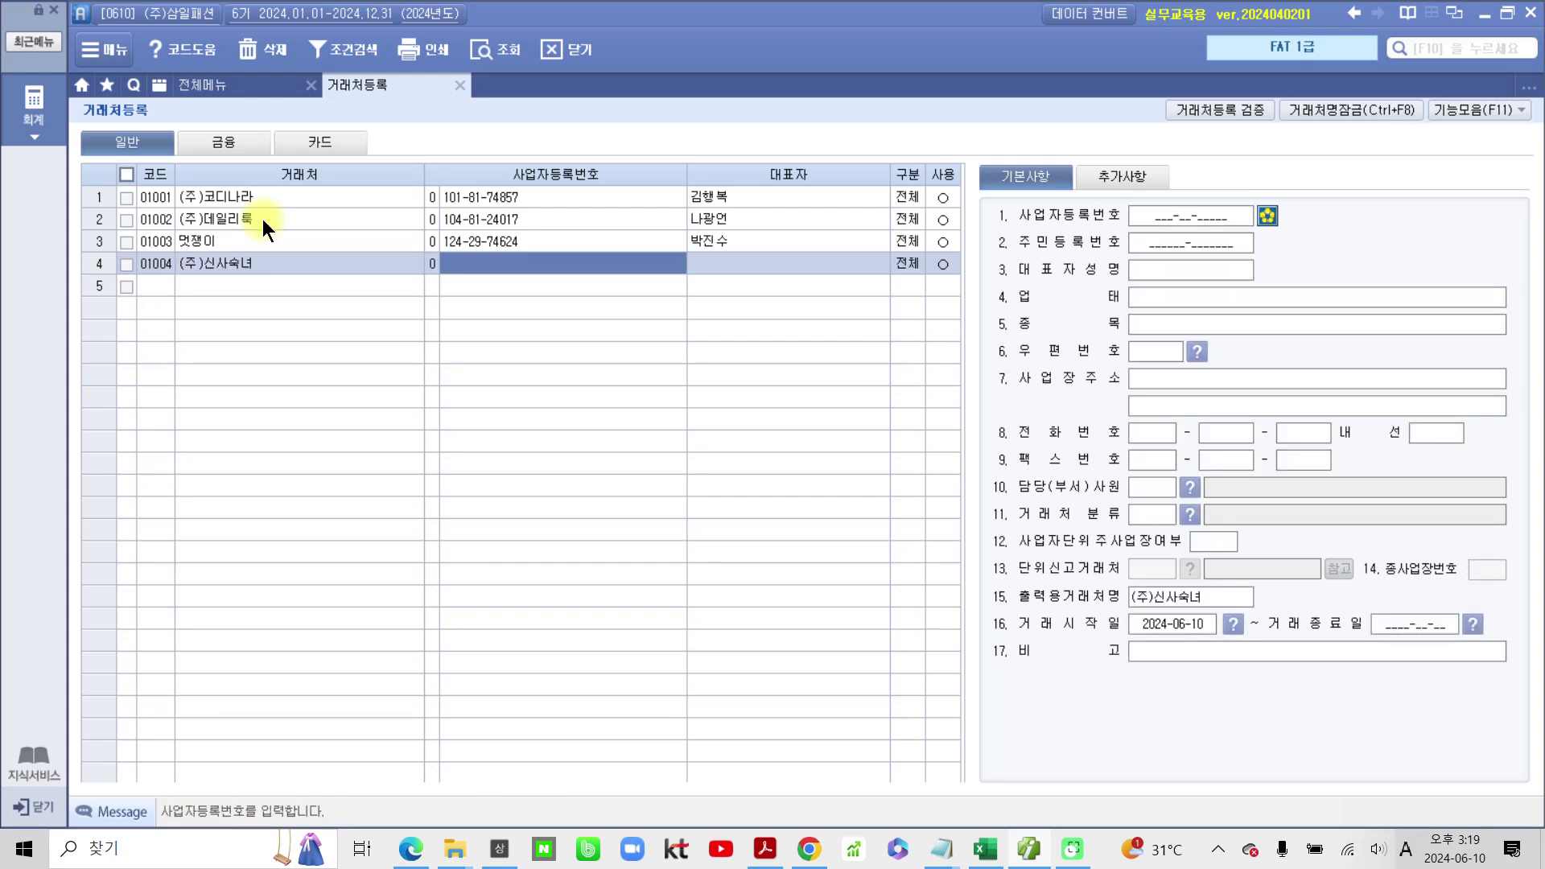
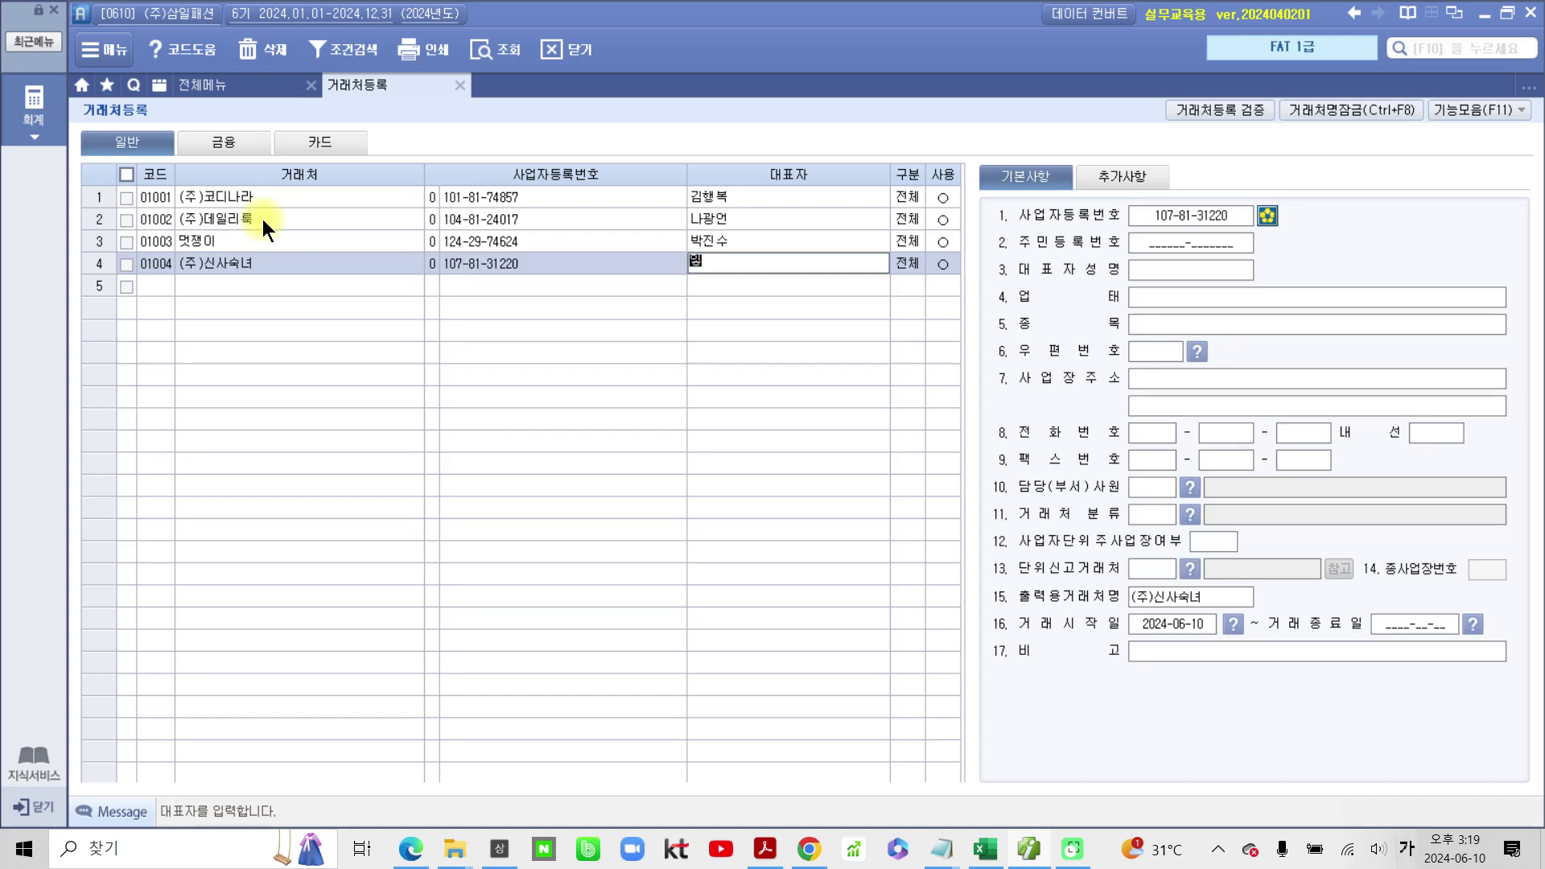
pyautogui.press('Return')
pyautogui.press('Return')
pyautogui.press('Return')
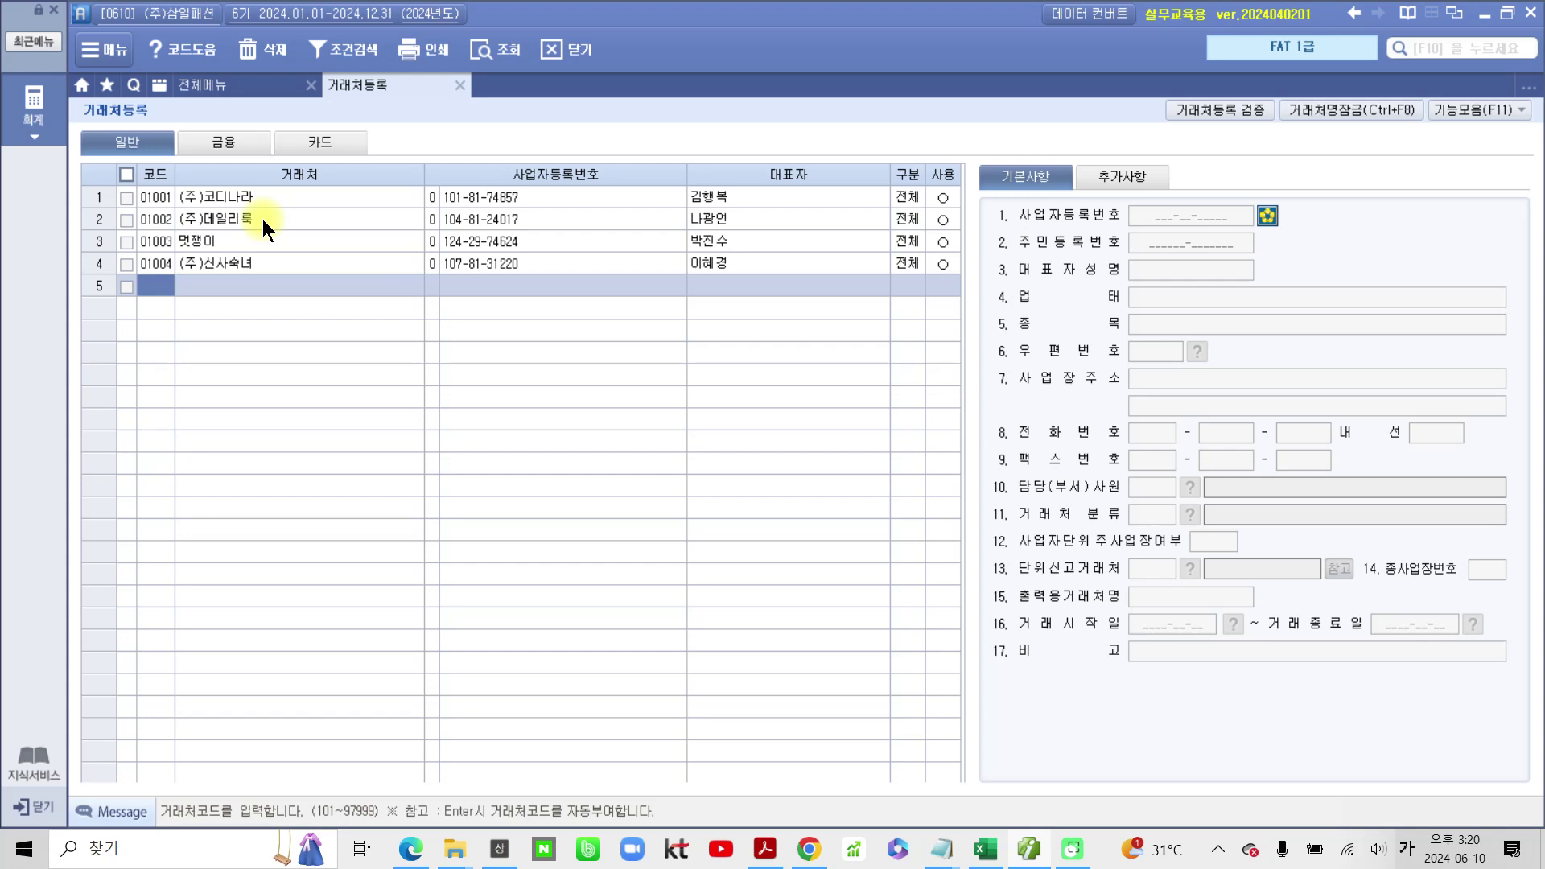
pyautogui.write('02001')
pyautogui.press('Return')
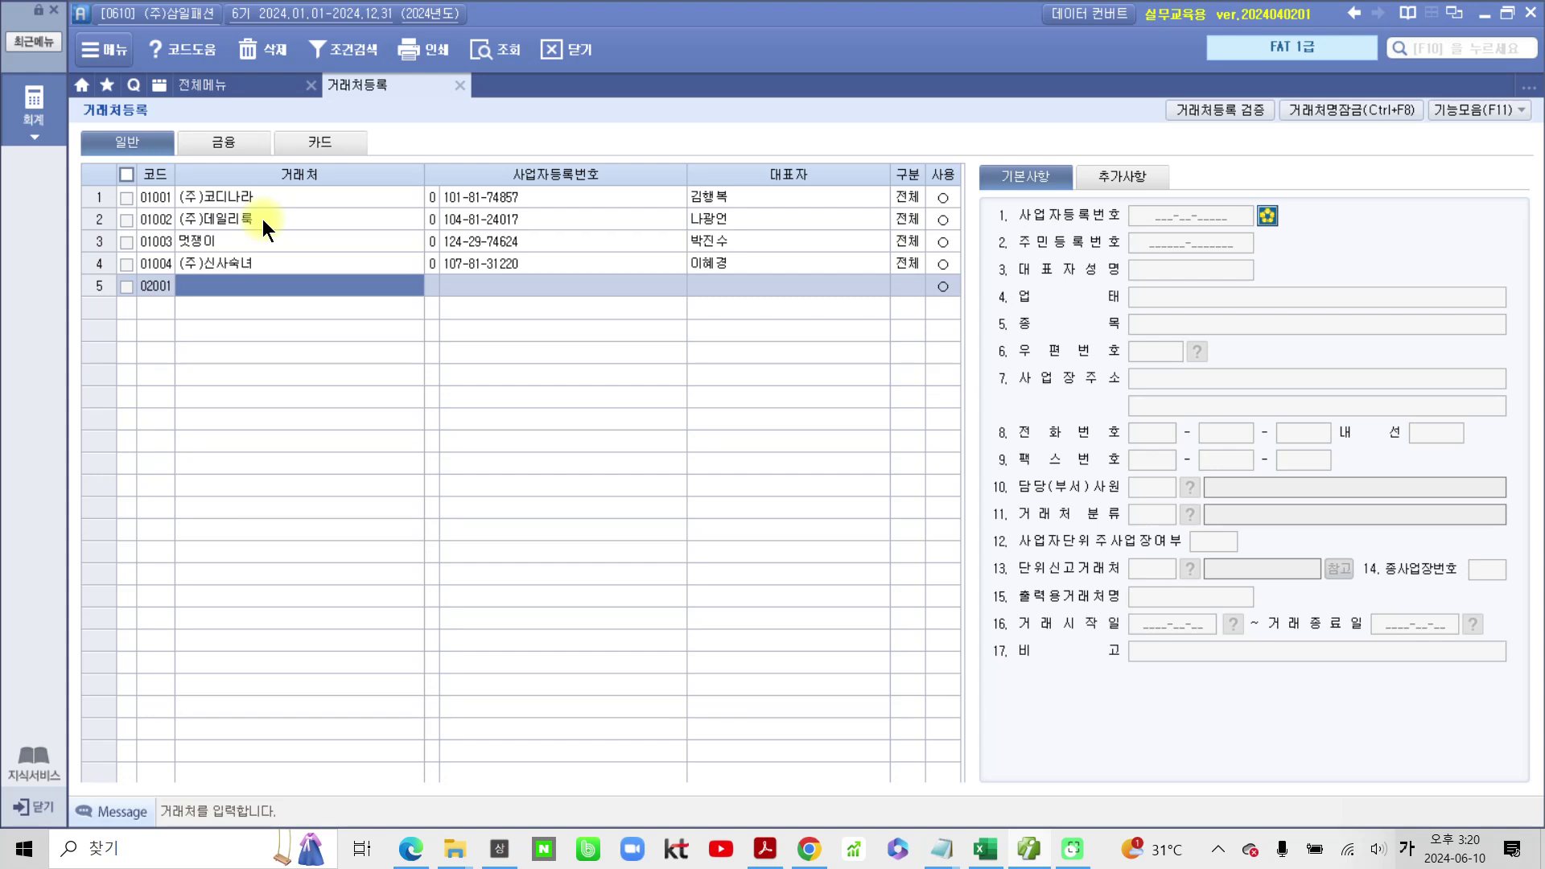
pyautogui.write('(주)')
pyautogui.write('믿음자동ㅊ')
pyautogui.write('ㅏ')
pyautogui.press('Return')
pyautogui.press('Return')
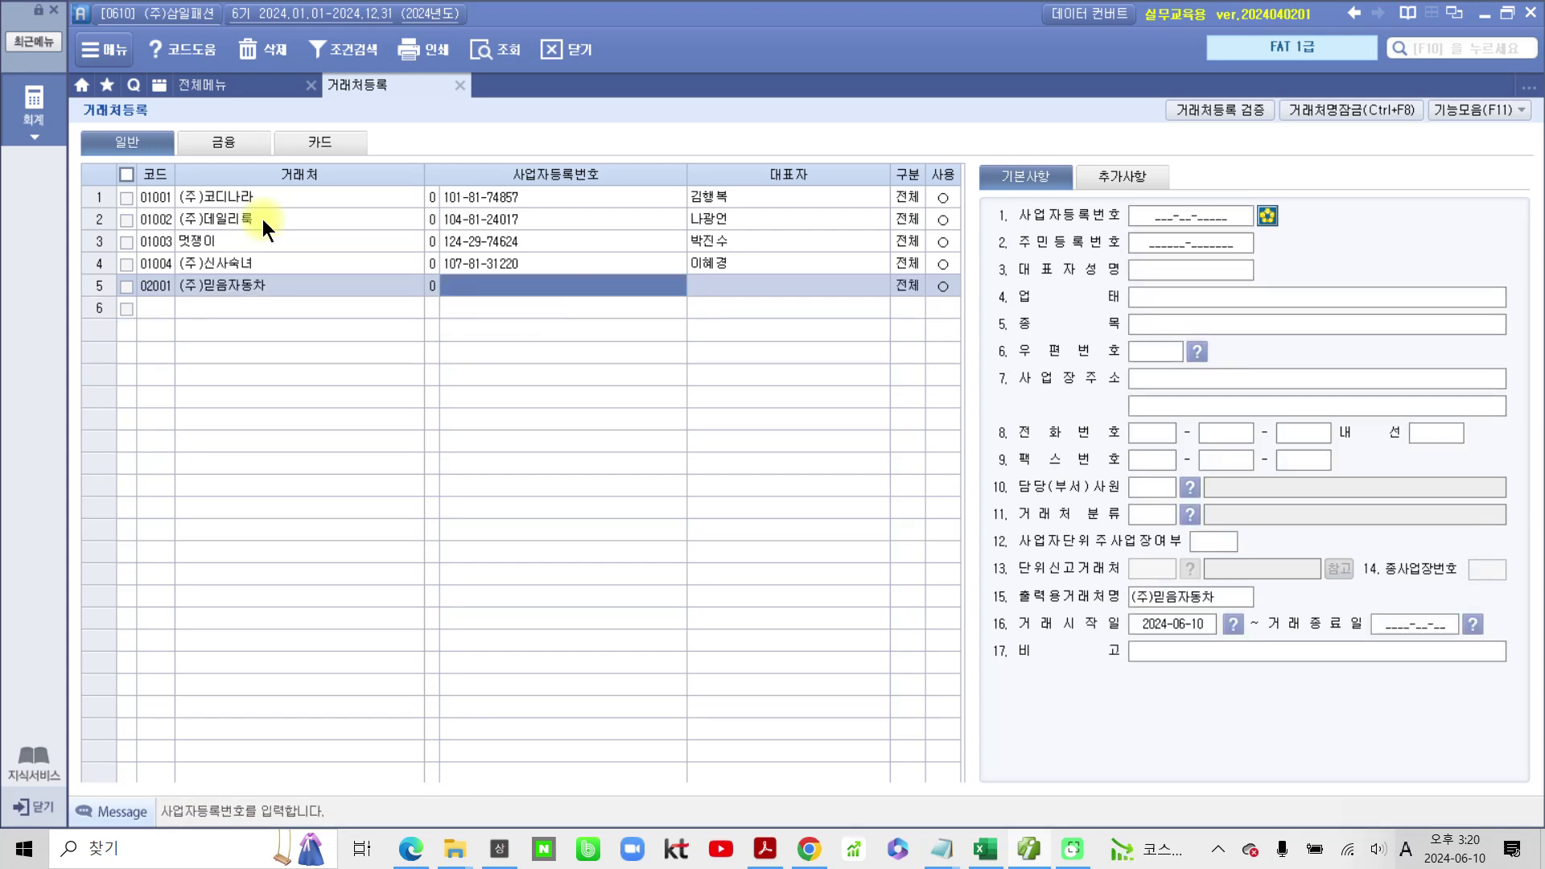
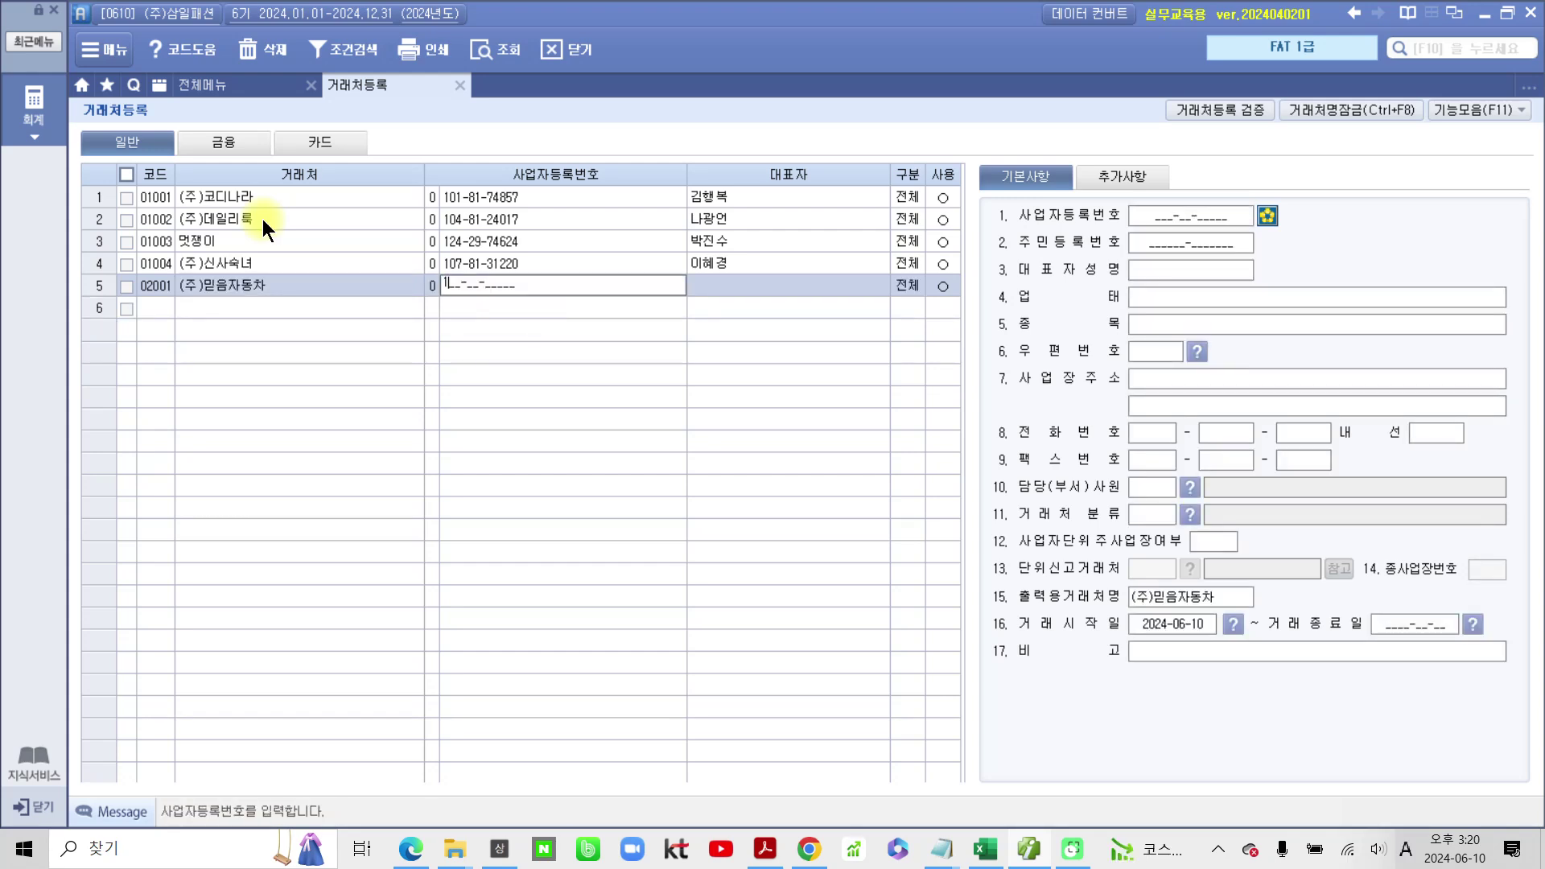
pyautogui.press('Return')
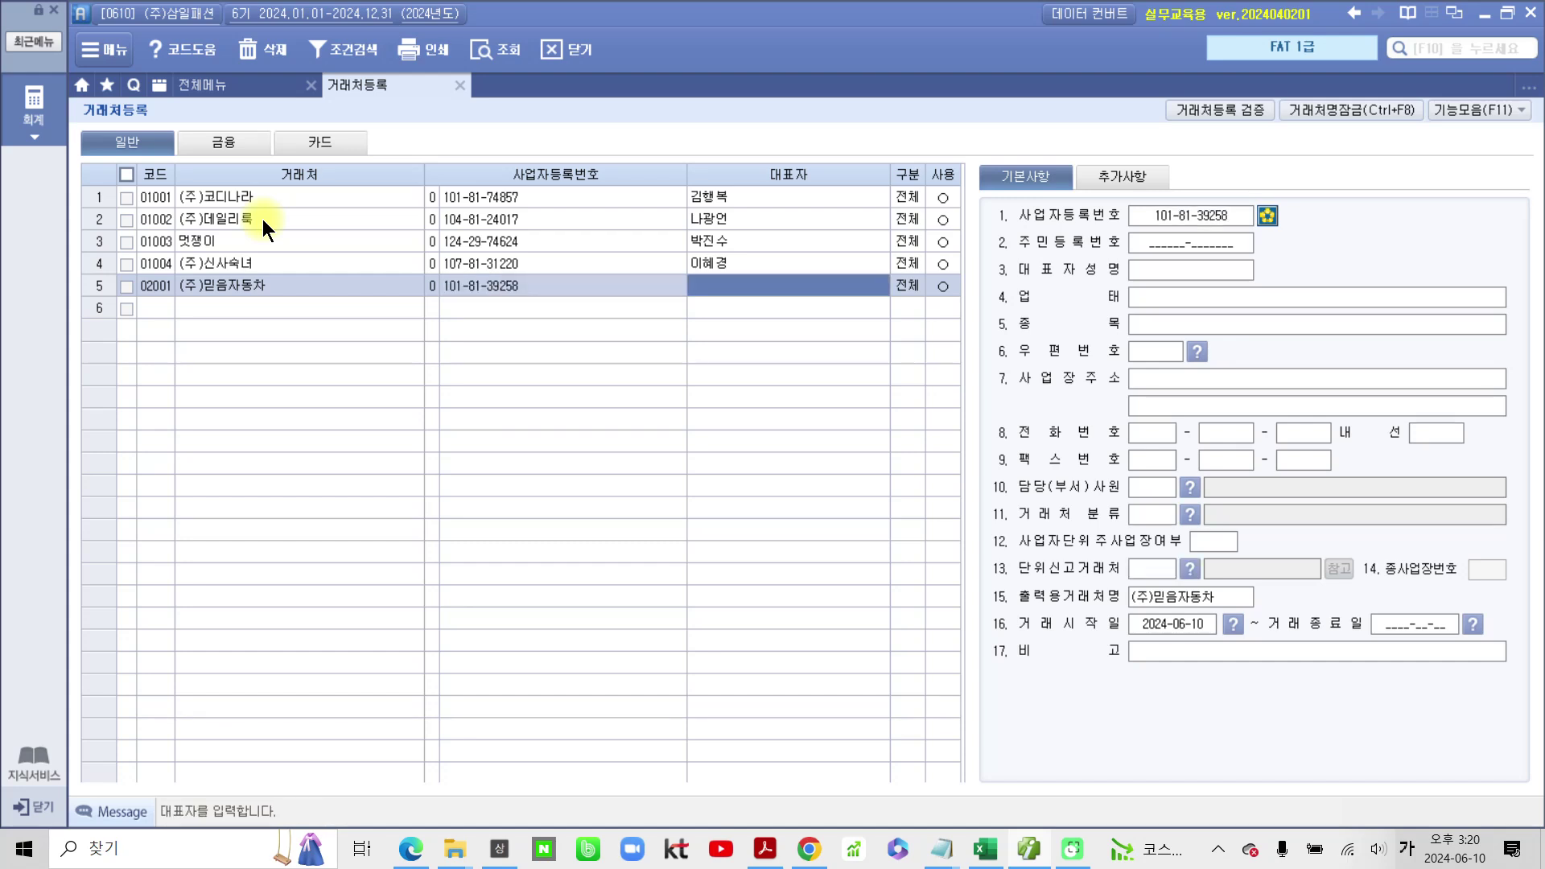
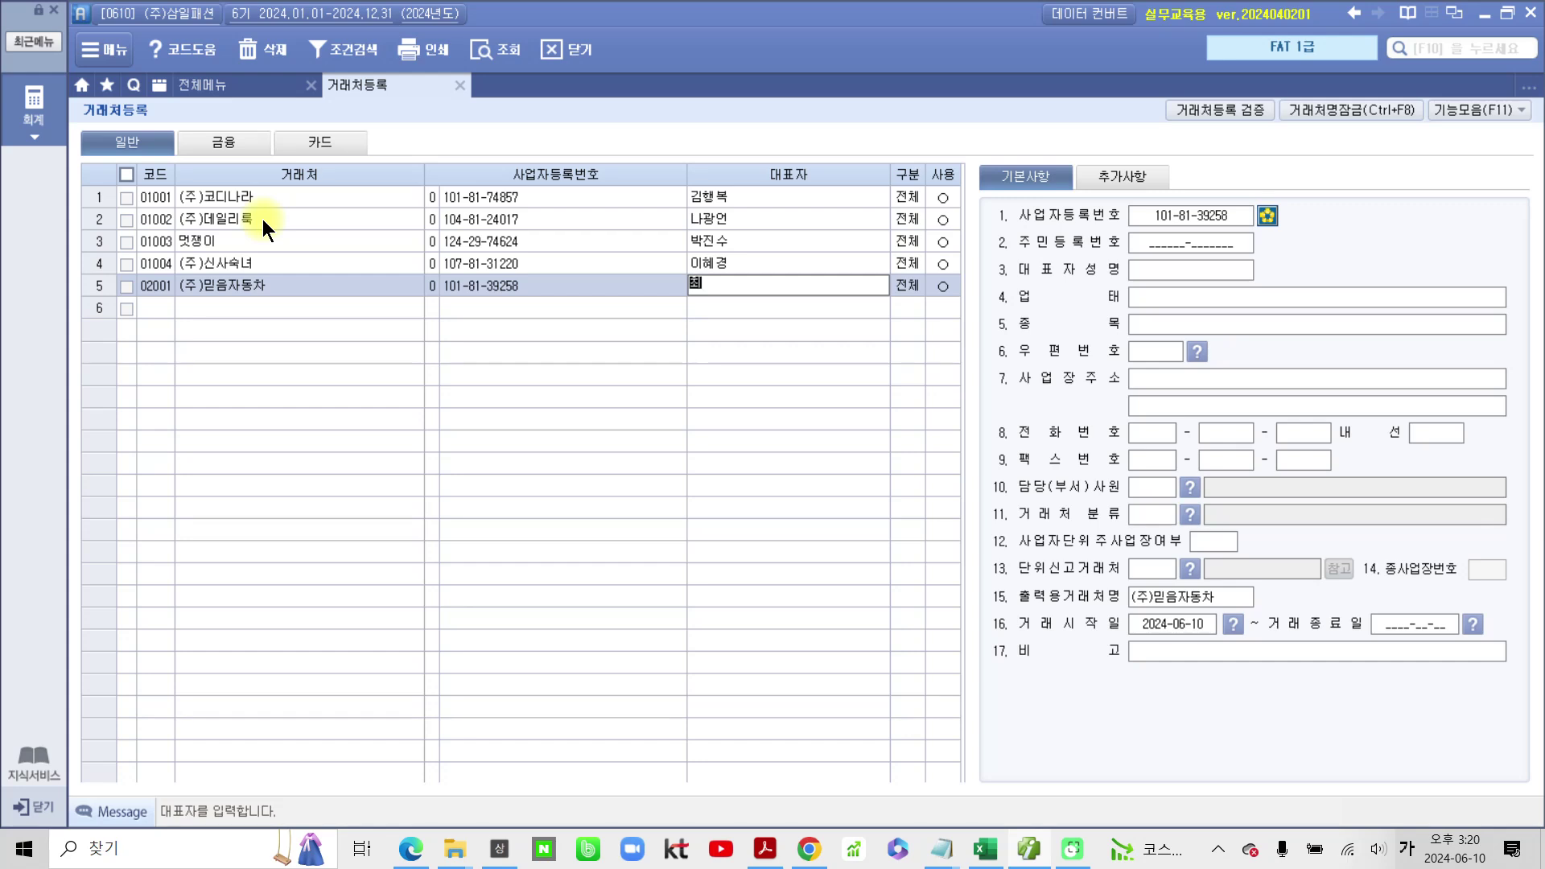
pyautogui.press('Return')
pyautogui.press('Return')
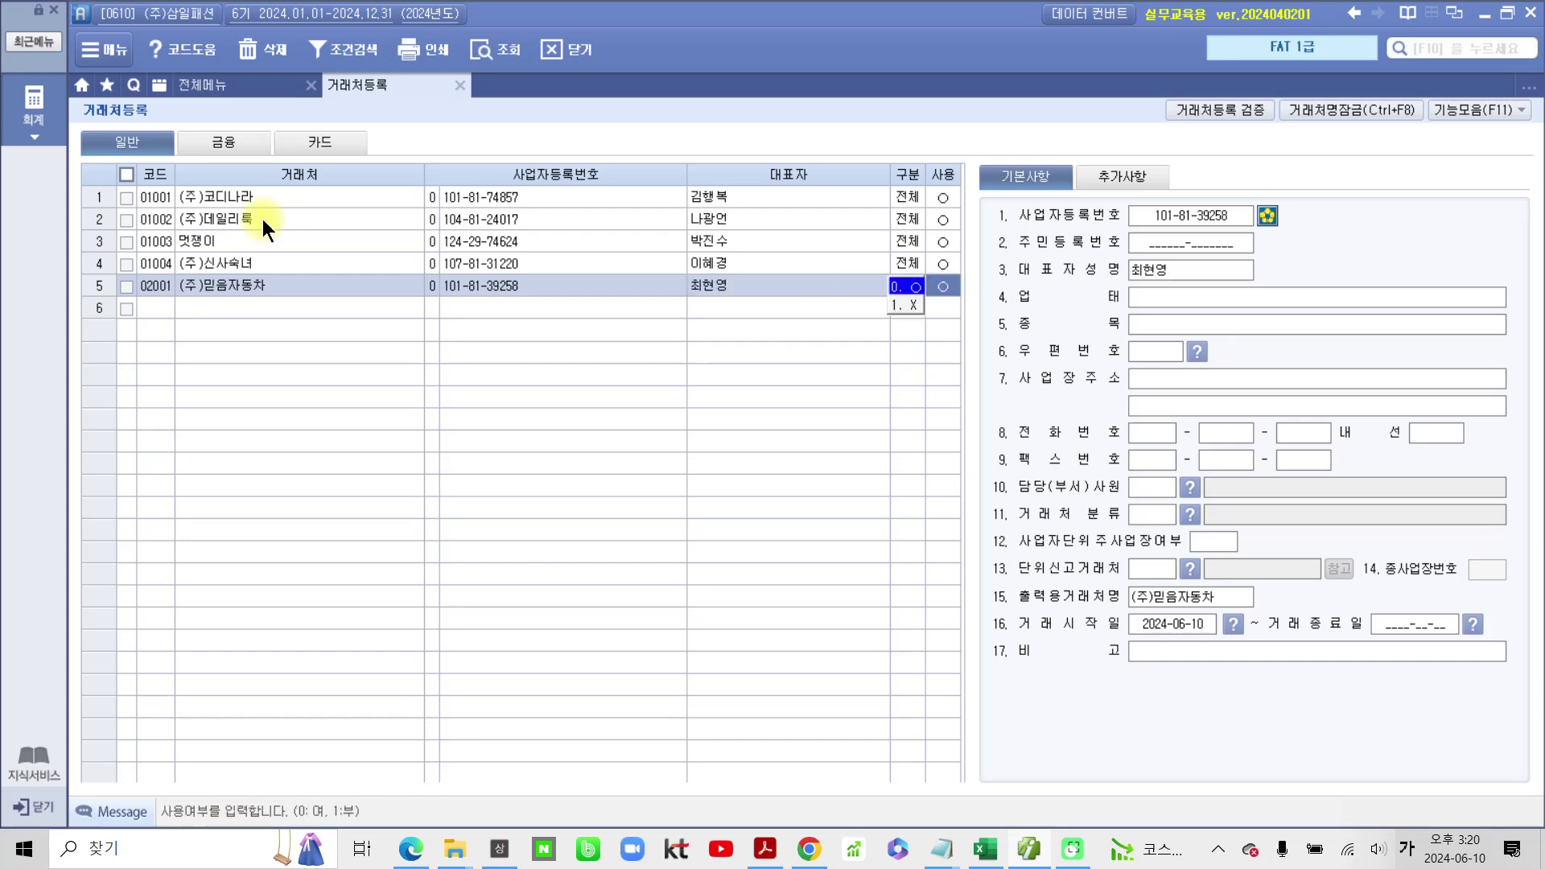
pyautogui.press('Return')
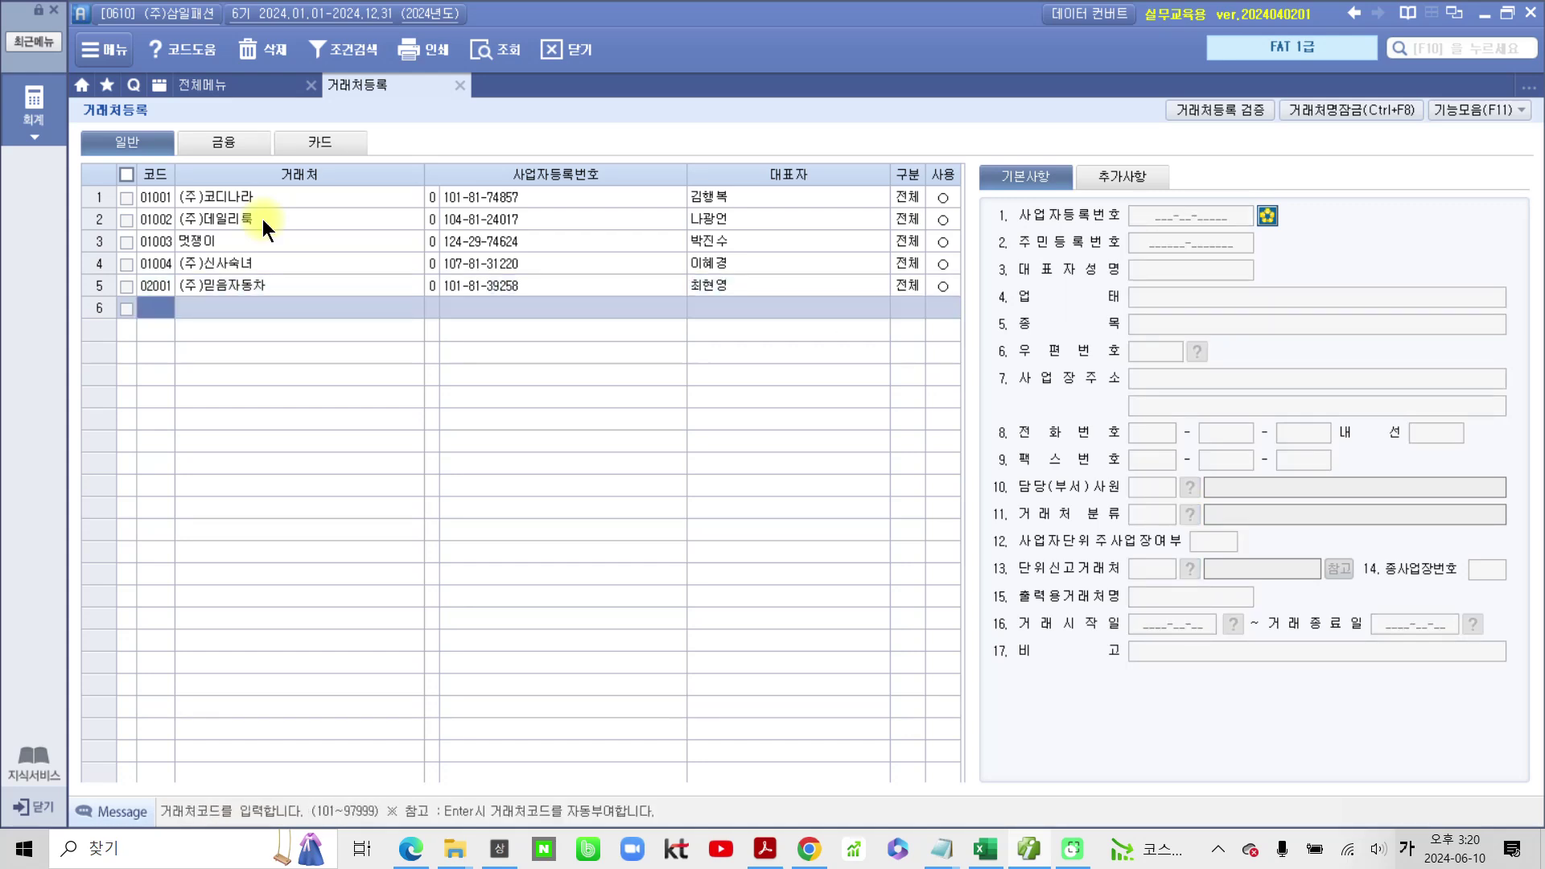
# Step: Enter code 02002 in row 6 and correct the customer name to 현웅컴나라
pyautogui.write('02002')
pyautogui.press('Return')
pyautogui.write('현')
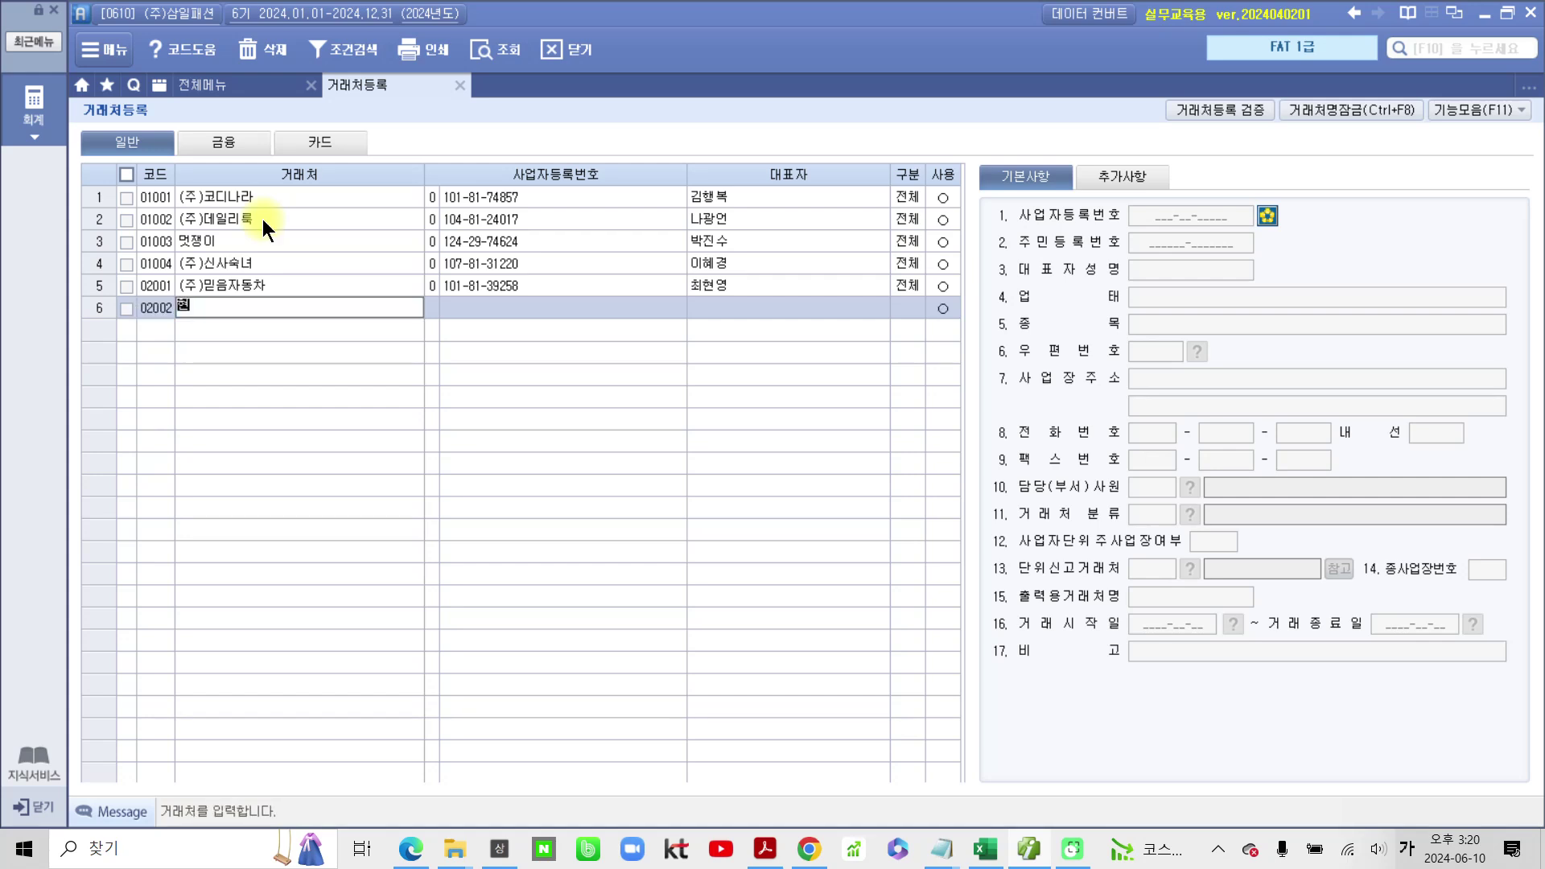
pyautogui.write('ㅇ우엠나라')
pyautogui.press('Return')
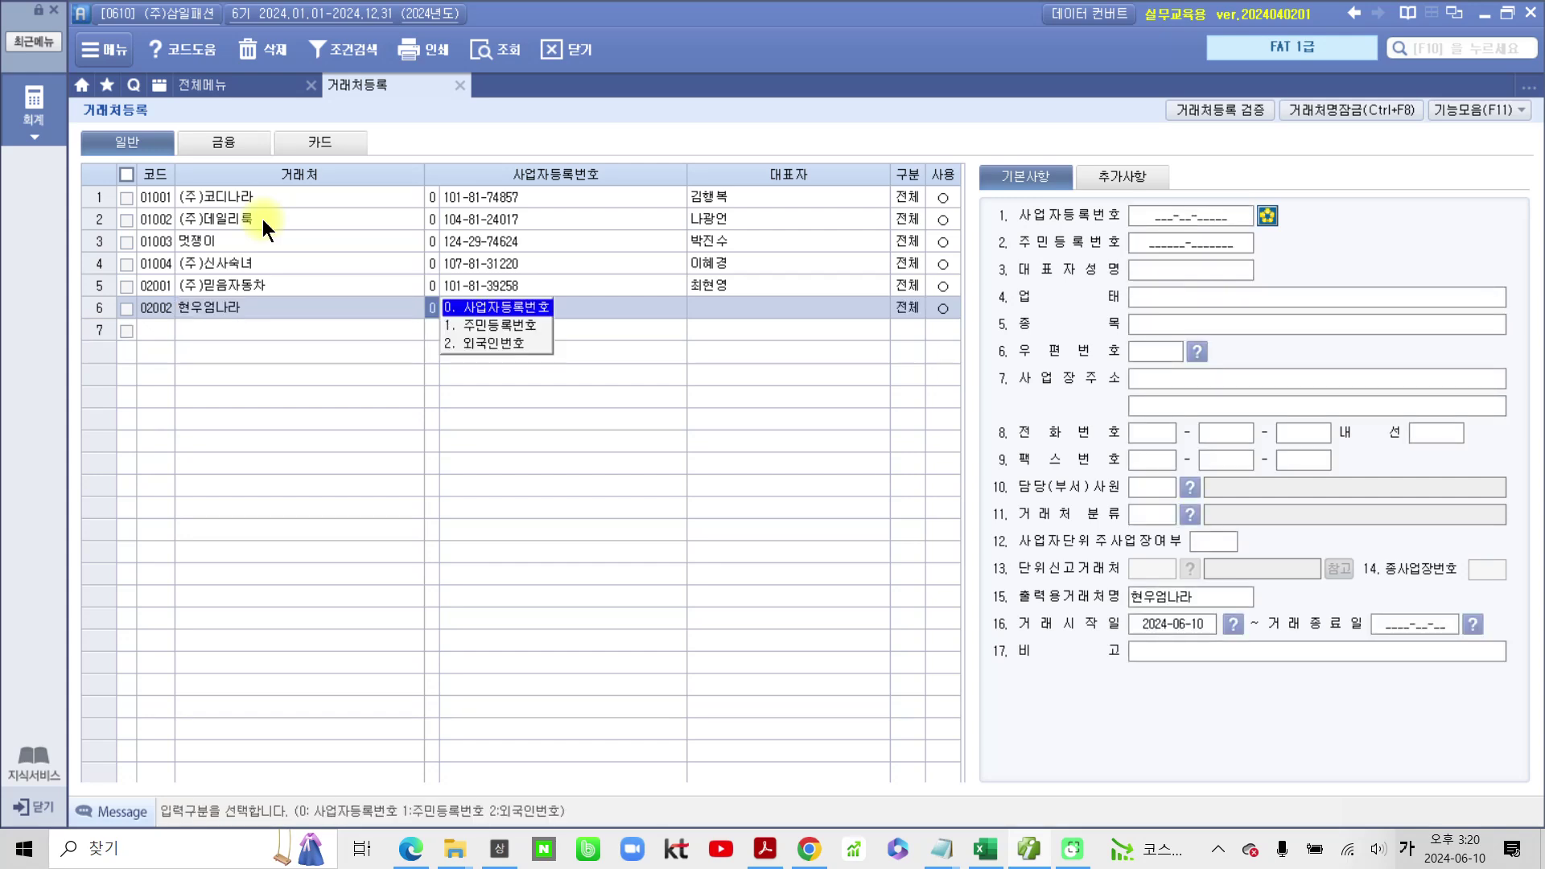
pyautogui.click(208, 308)
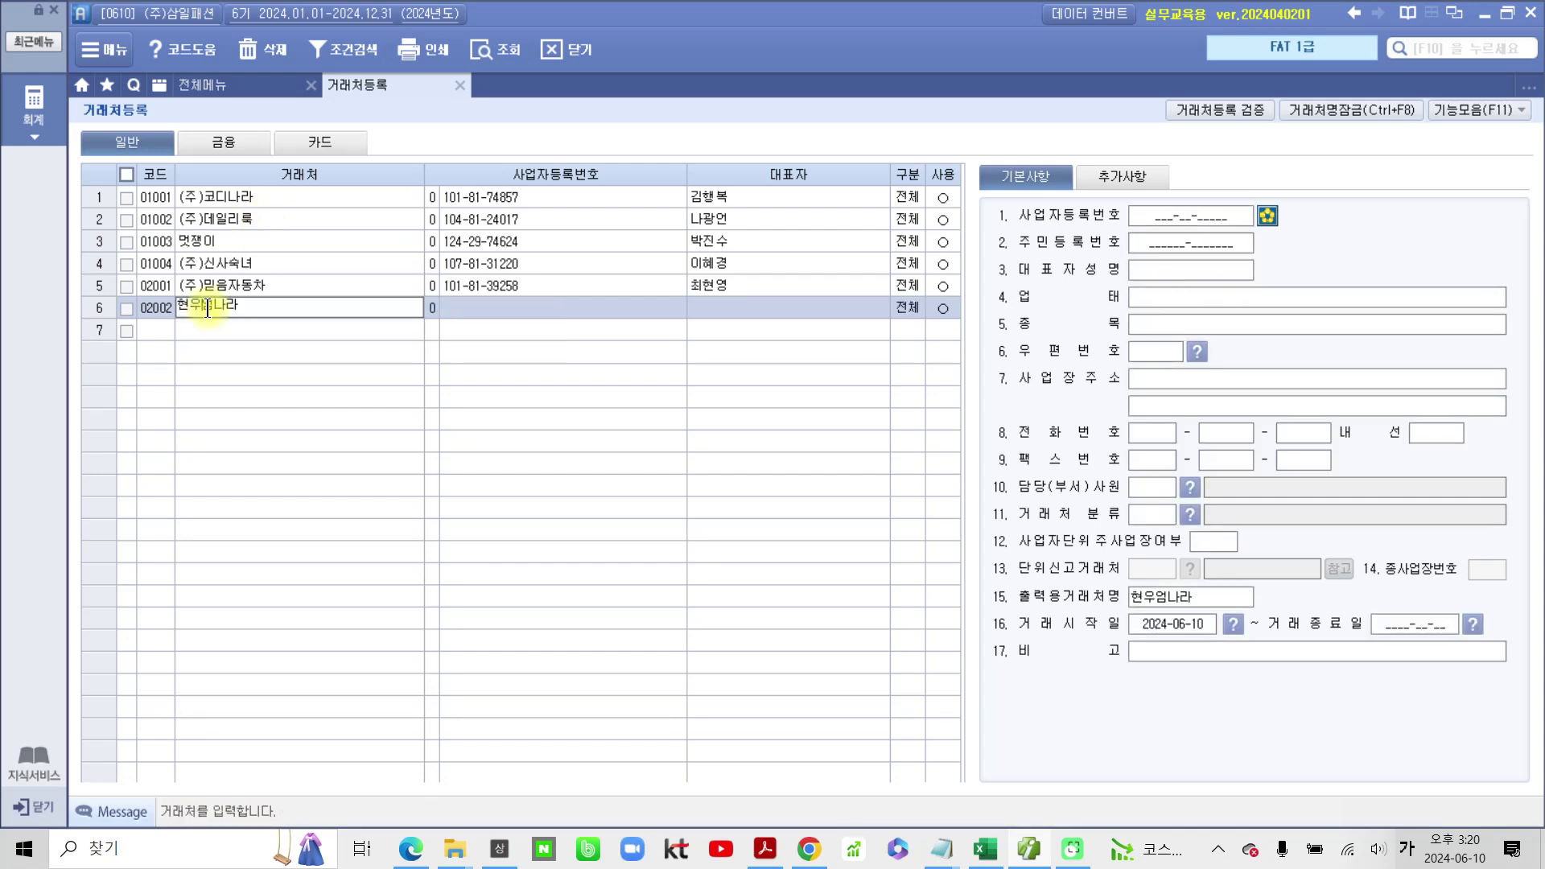
pyautogui.press('BackSpace')
pyautogui.press('BackSpace')
pyautogui.write('웅컴')
pyautogui.press('Return')
pyautogui.press('Return')
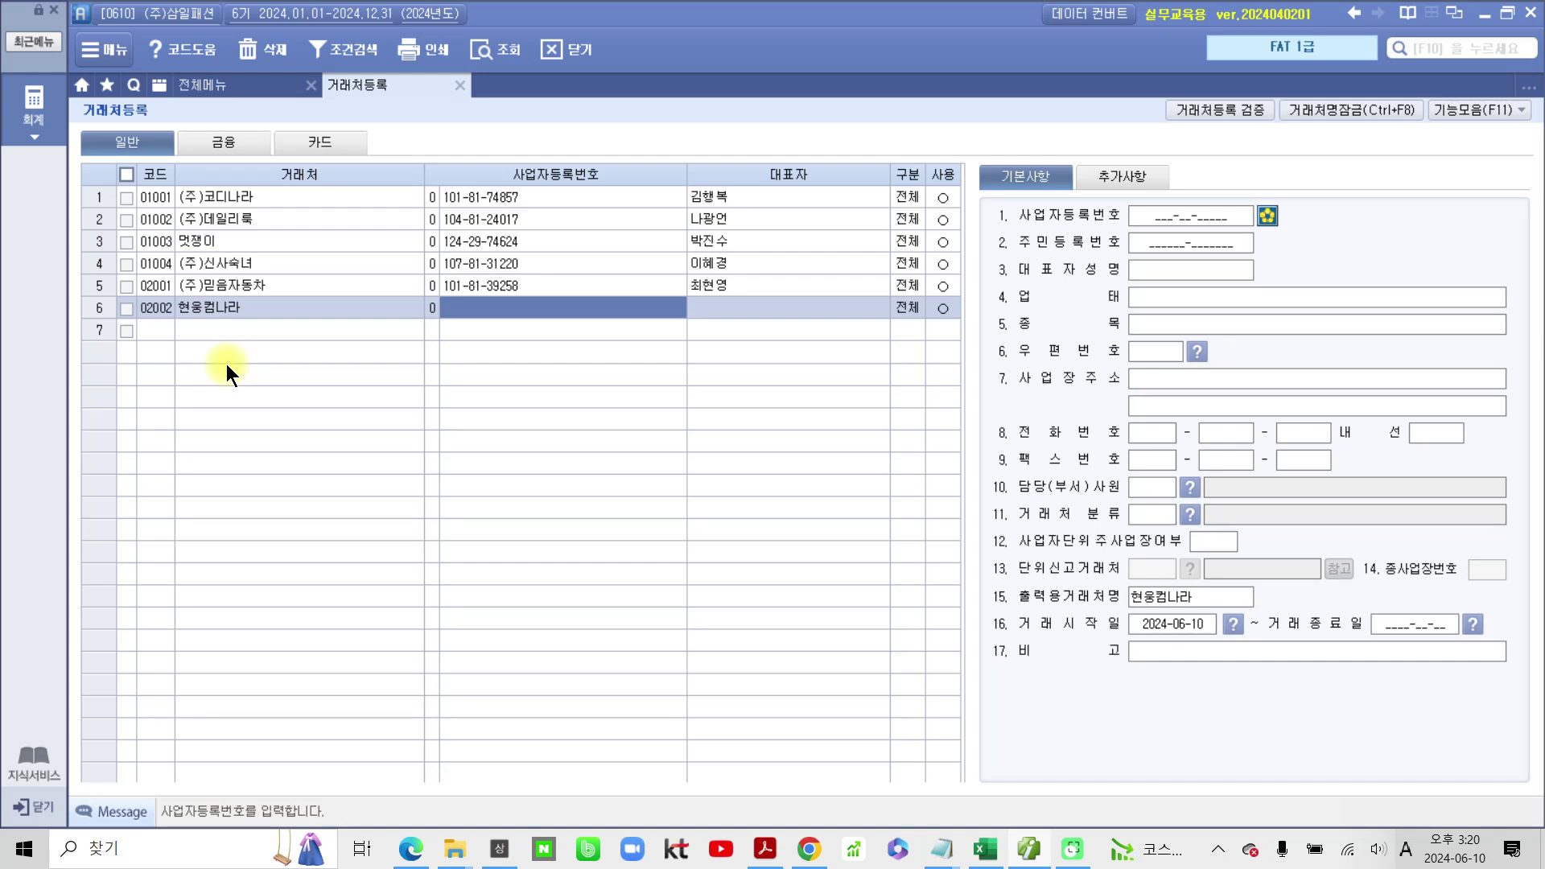
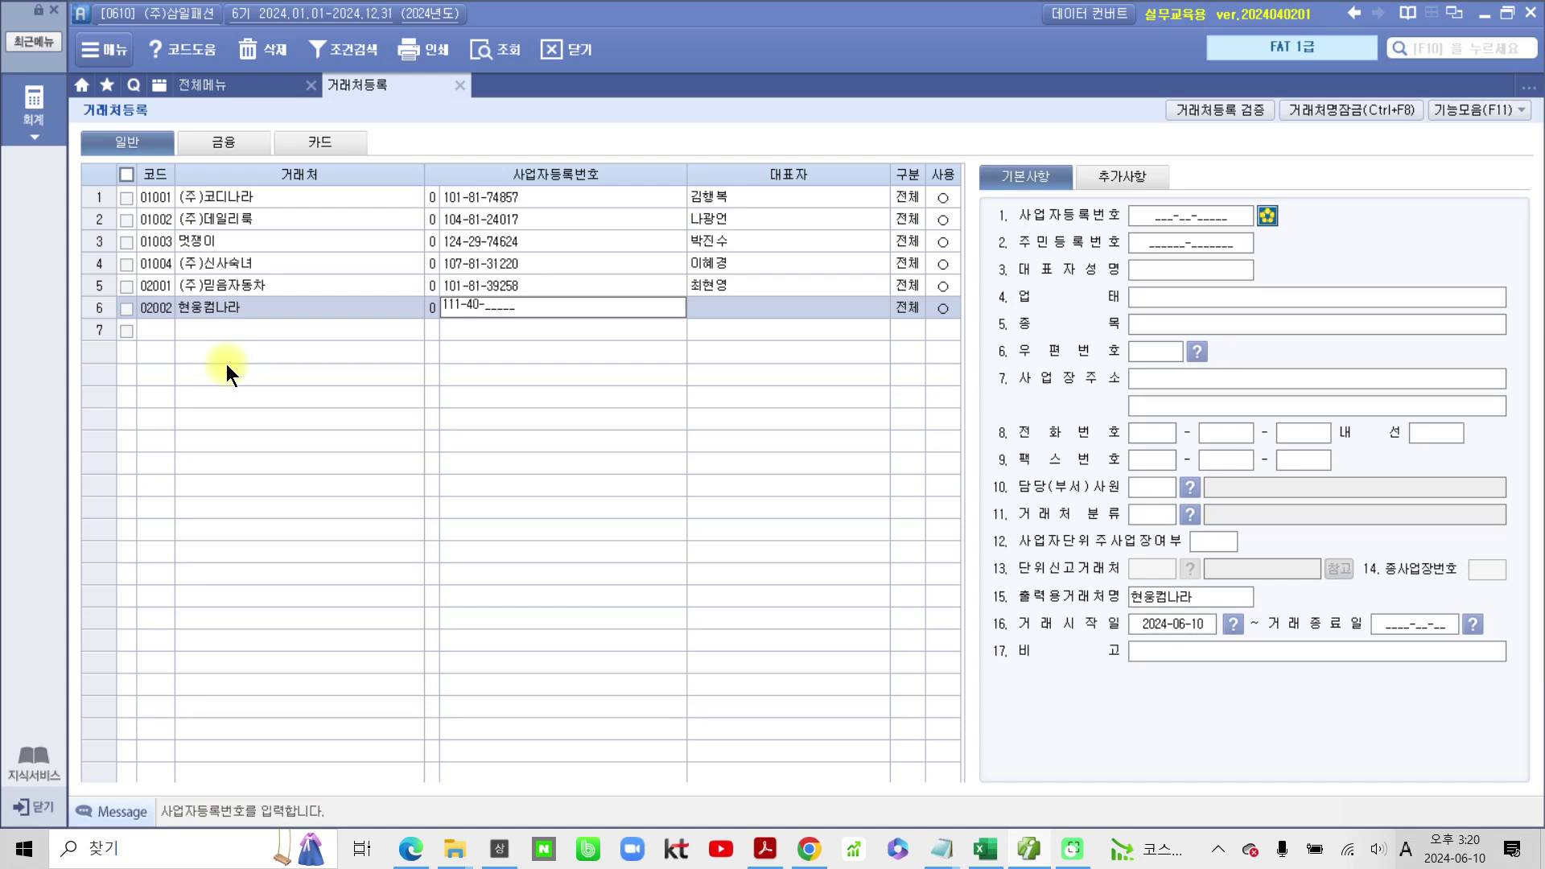
pyautogui.press('Return')
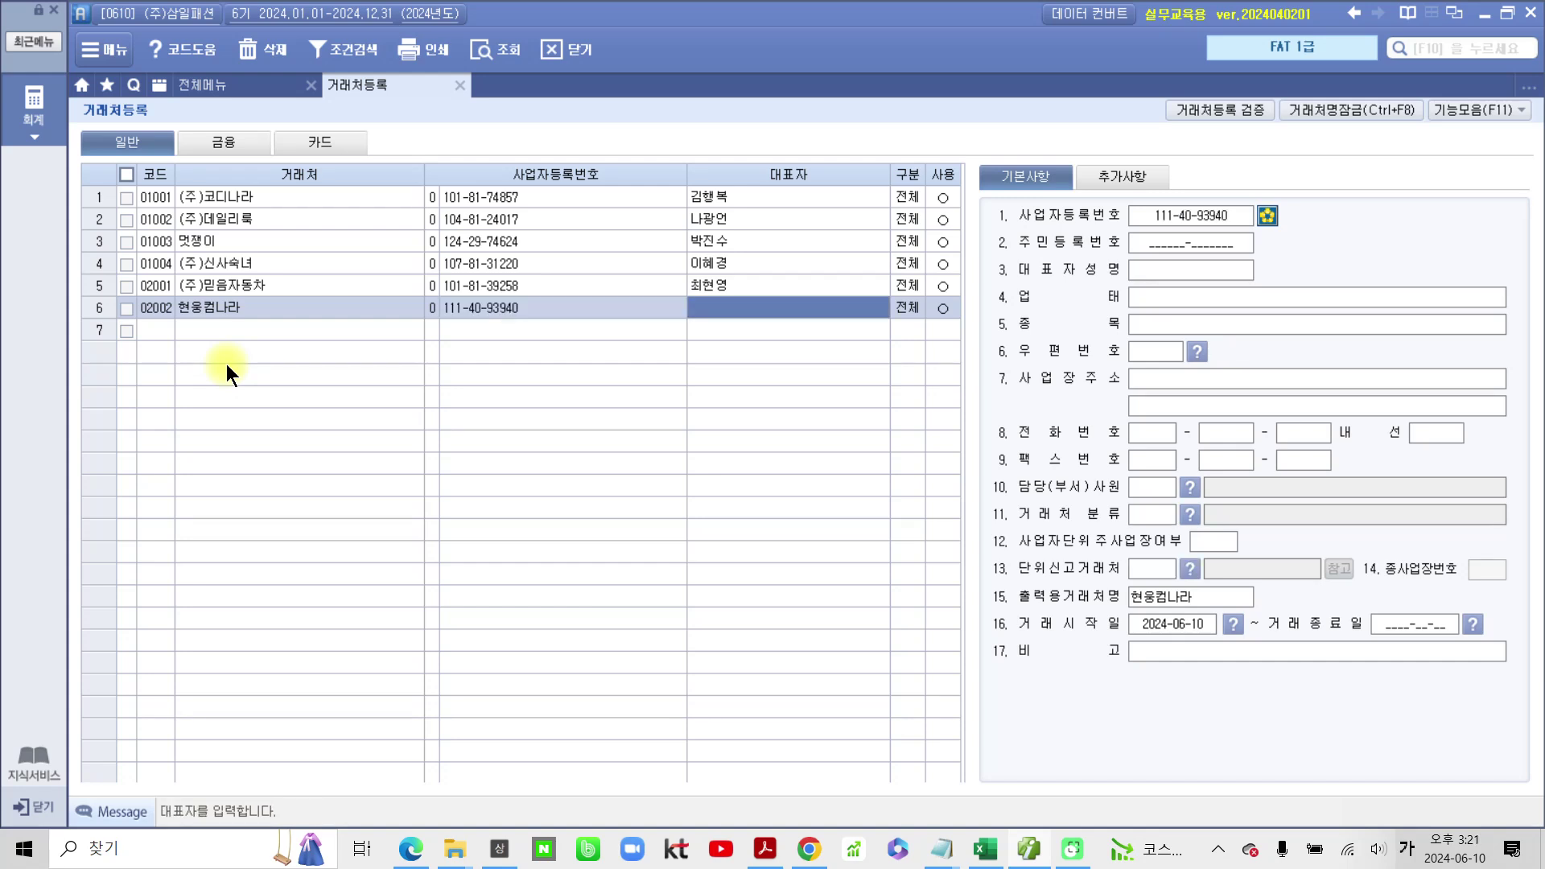
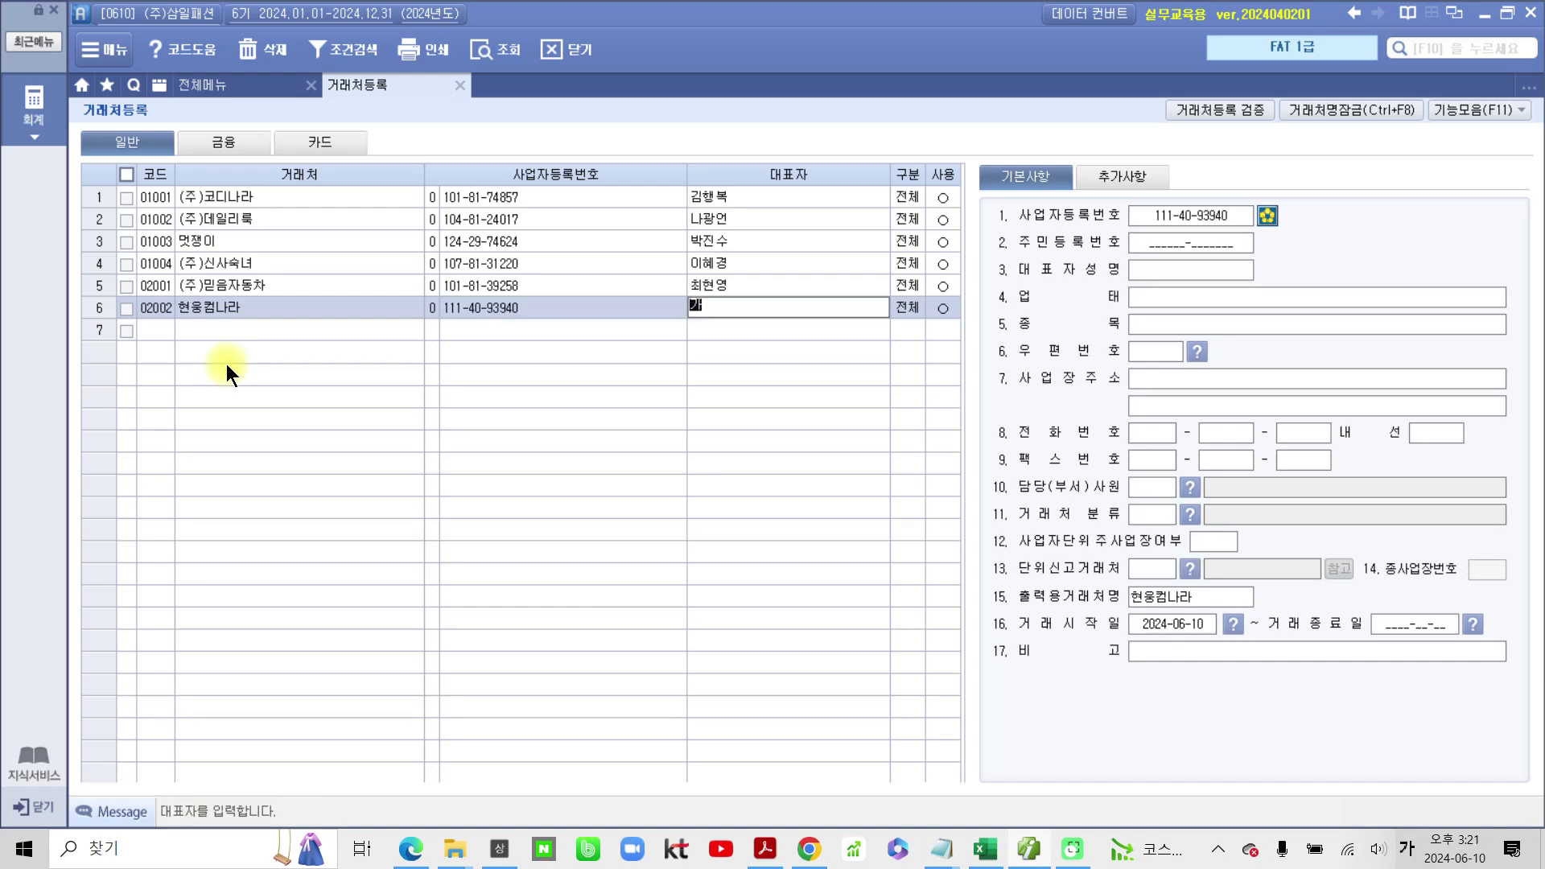
pyautogui.press('Return')
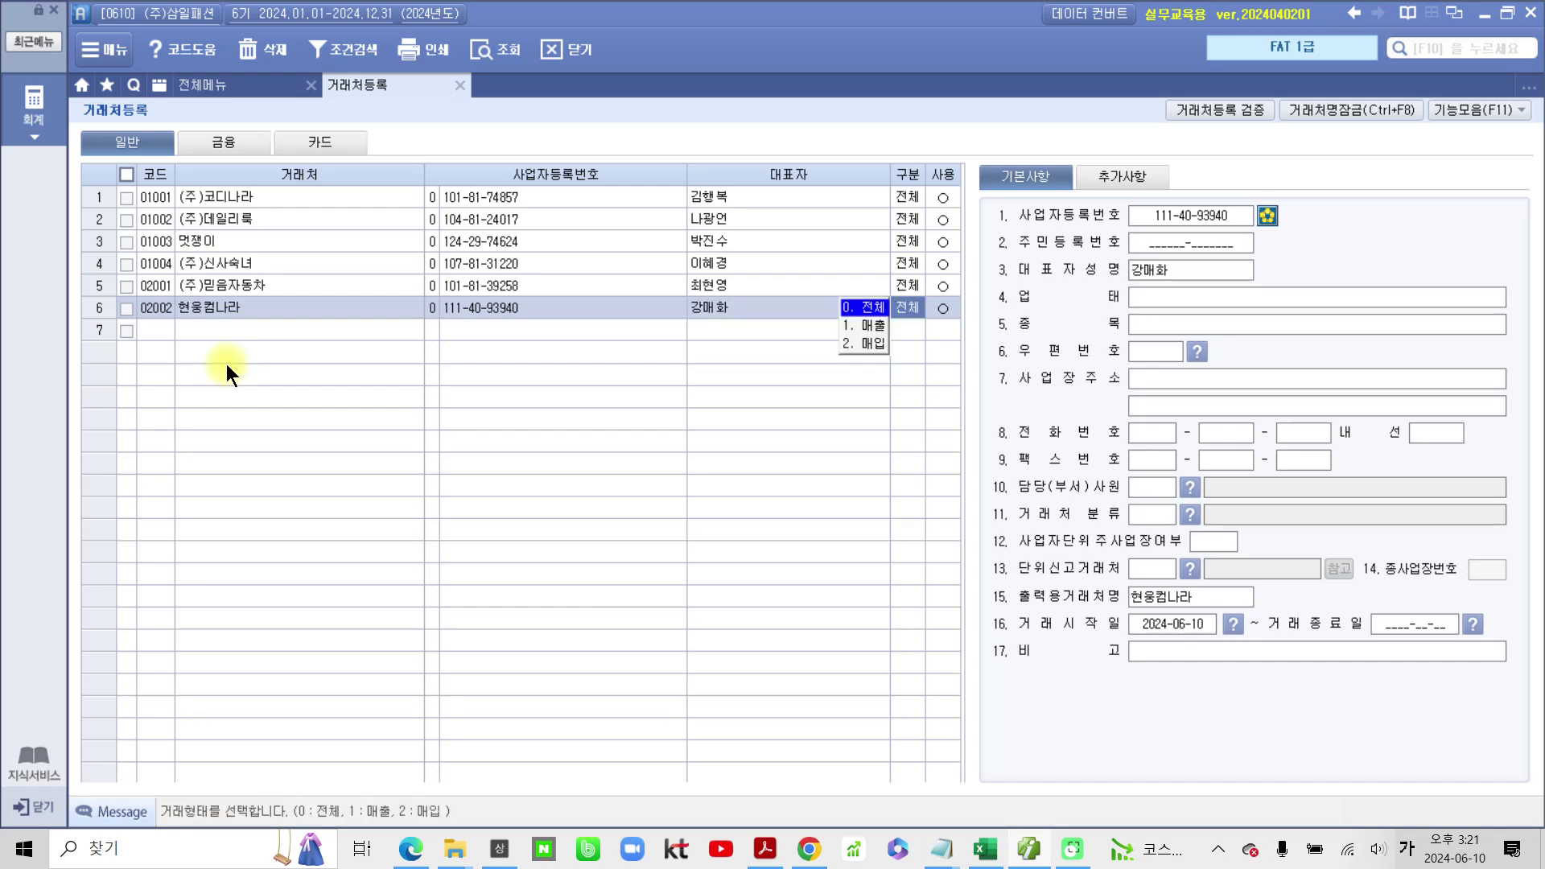
pyautogui.press('Return')
pyautogui.press('Return')
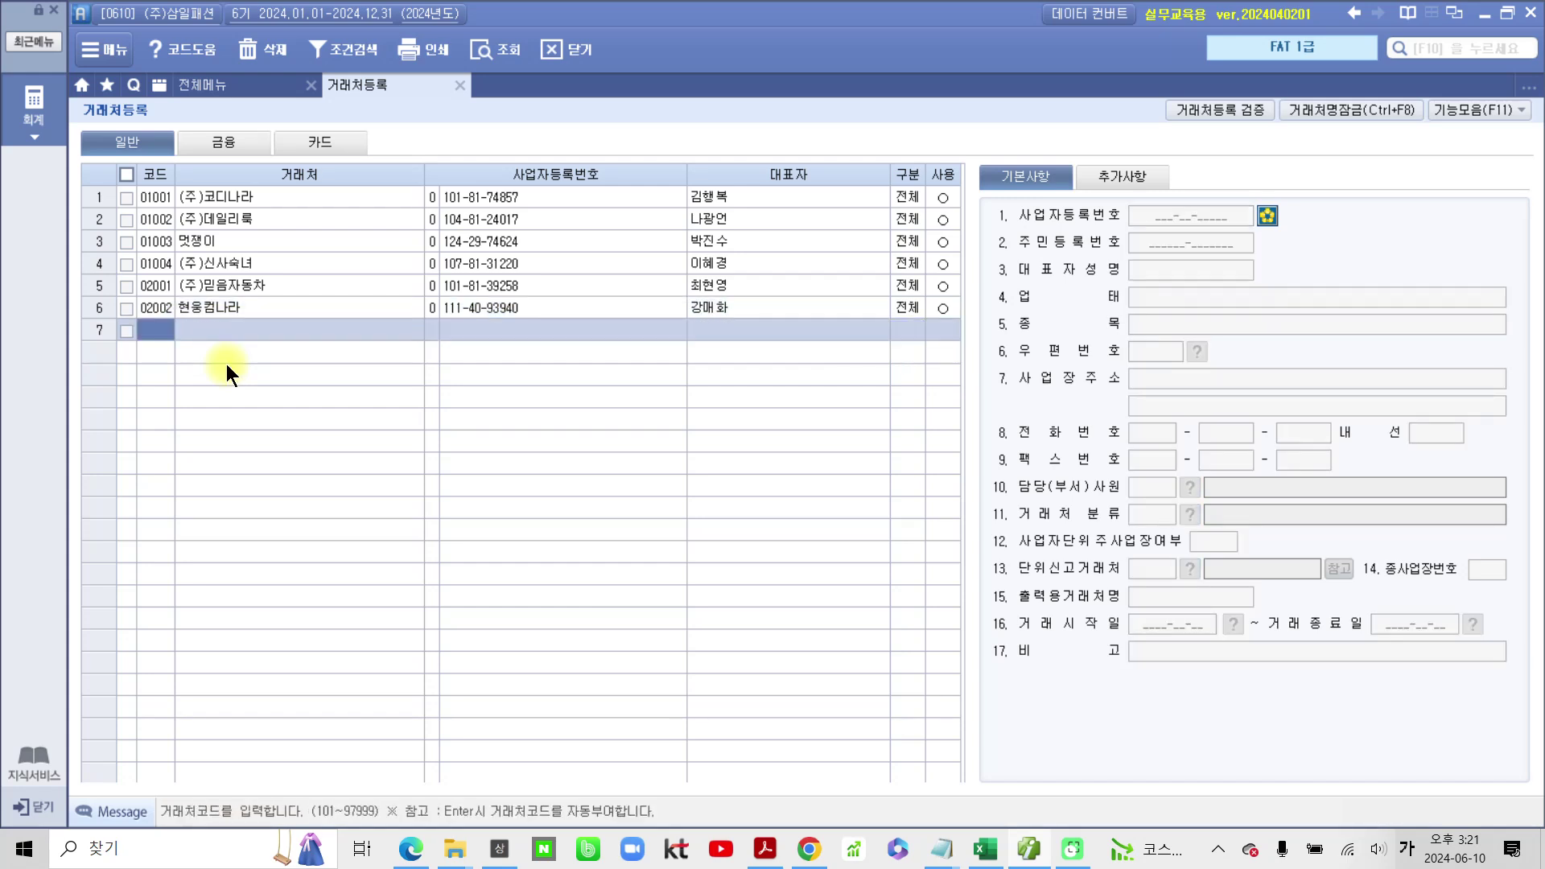
# Step: Enter code 02003 in row 7 and correct the name to (주)미래교육원
pyautogui.write('ㅔ')
pyautogui.press('BackSpace')
pyautogui.write('2003')
pyautogui.press('Return')
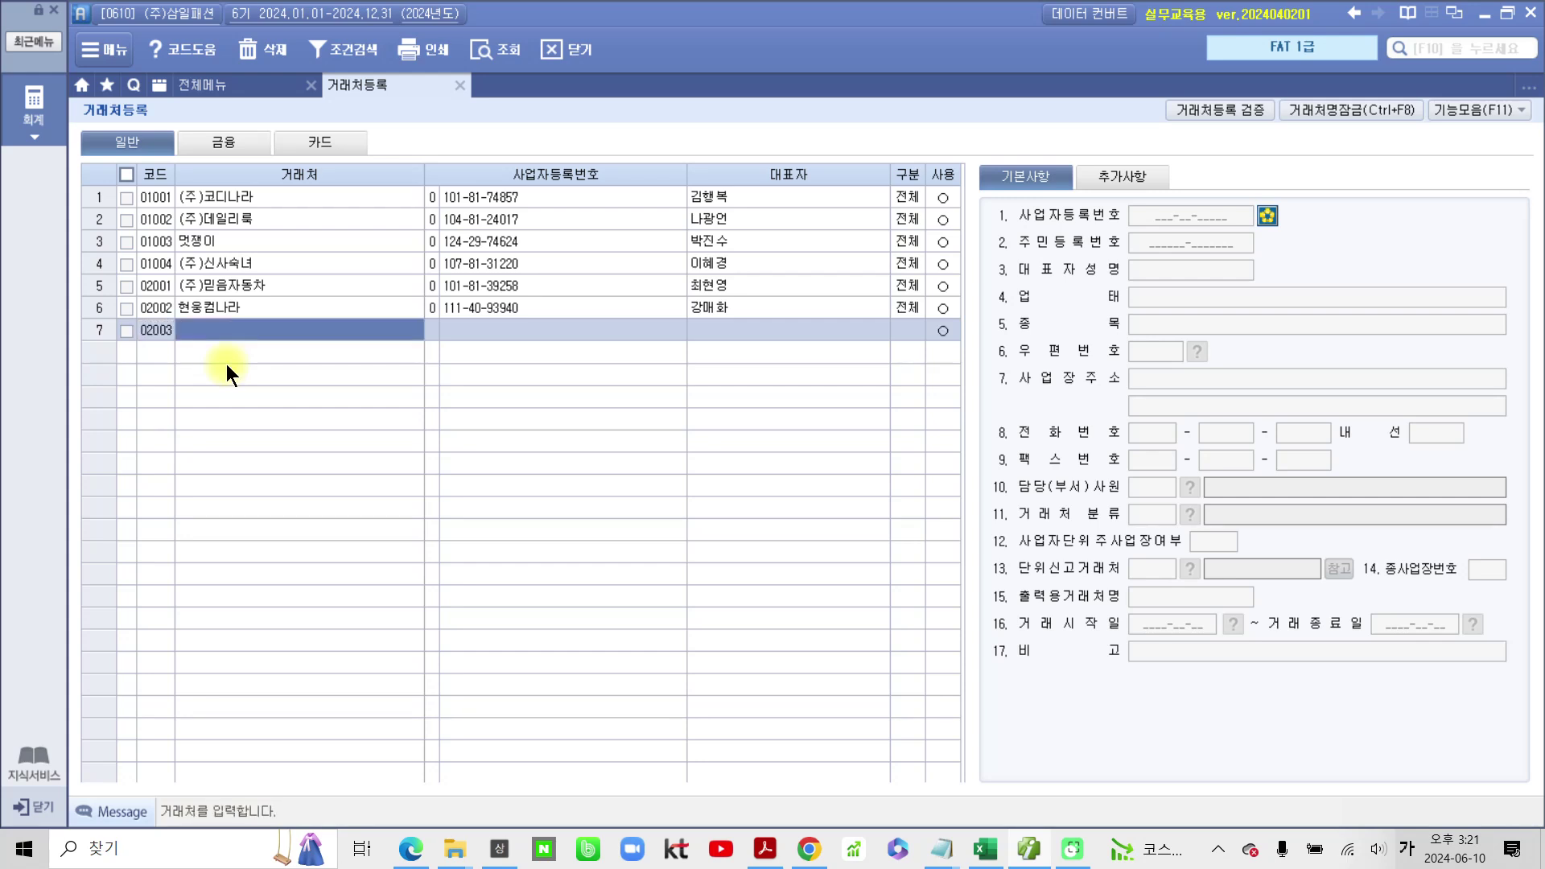
pyautogui.write('(')
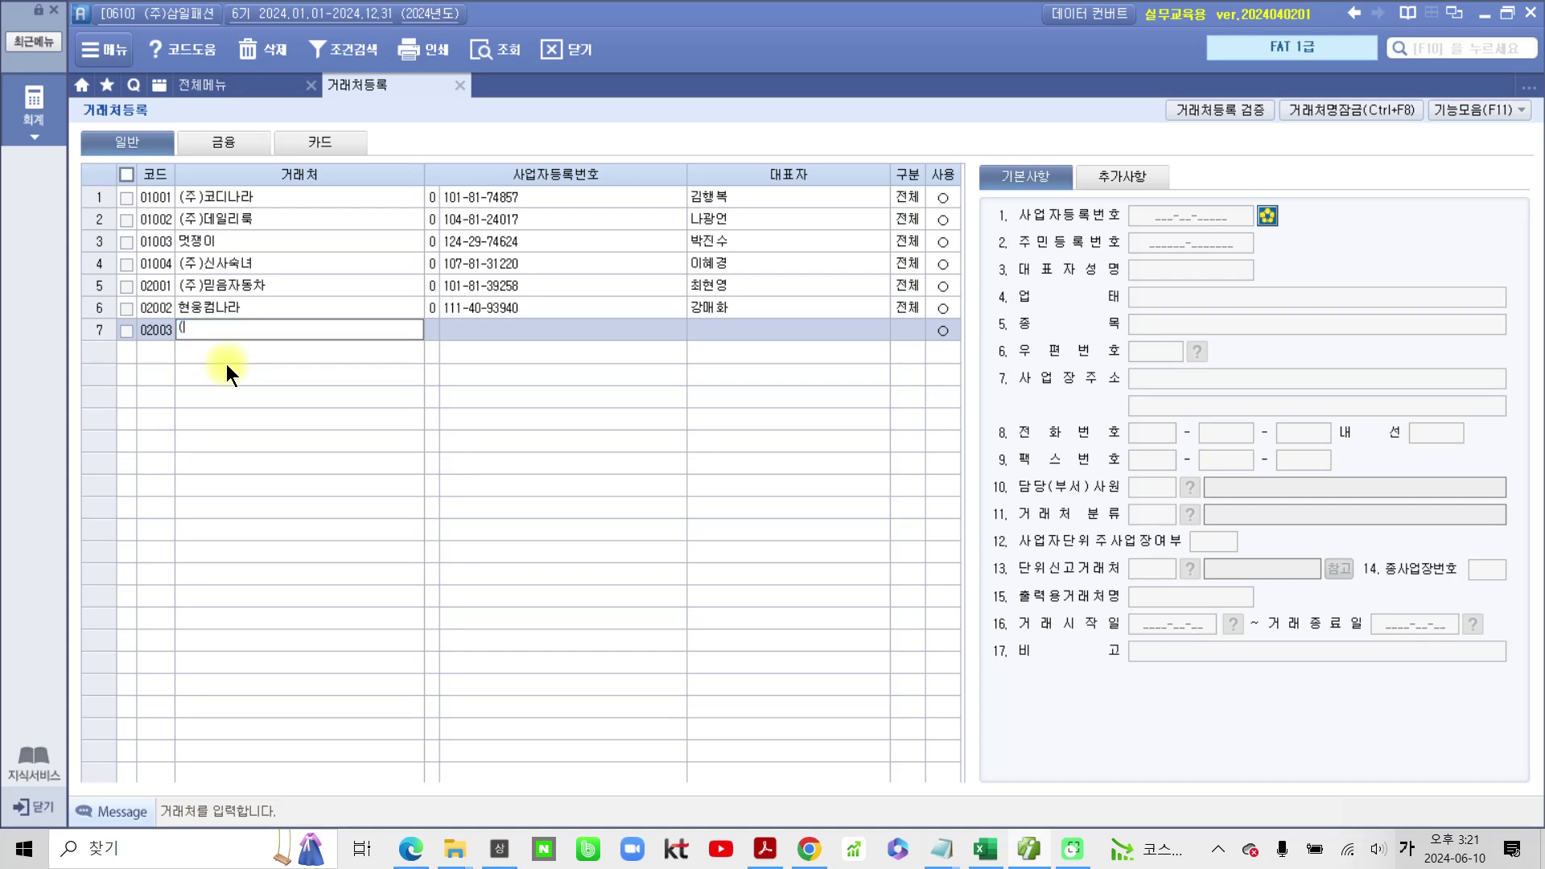
pyautogui.write('주)밀')
pyautogui.write('래교육')
pyautogui.press('Return')
pyautogui.press('Return')
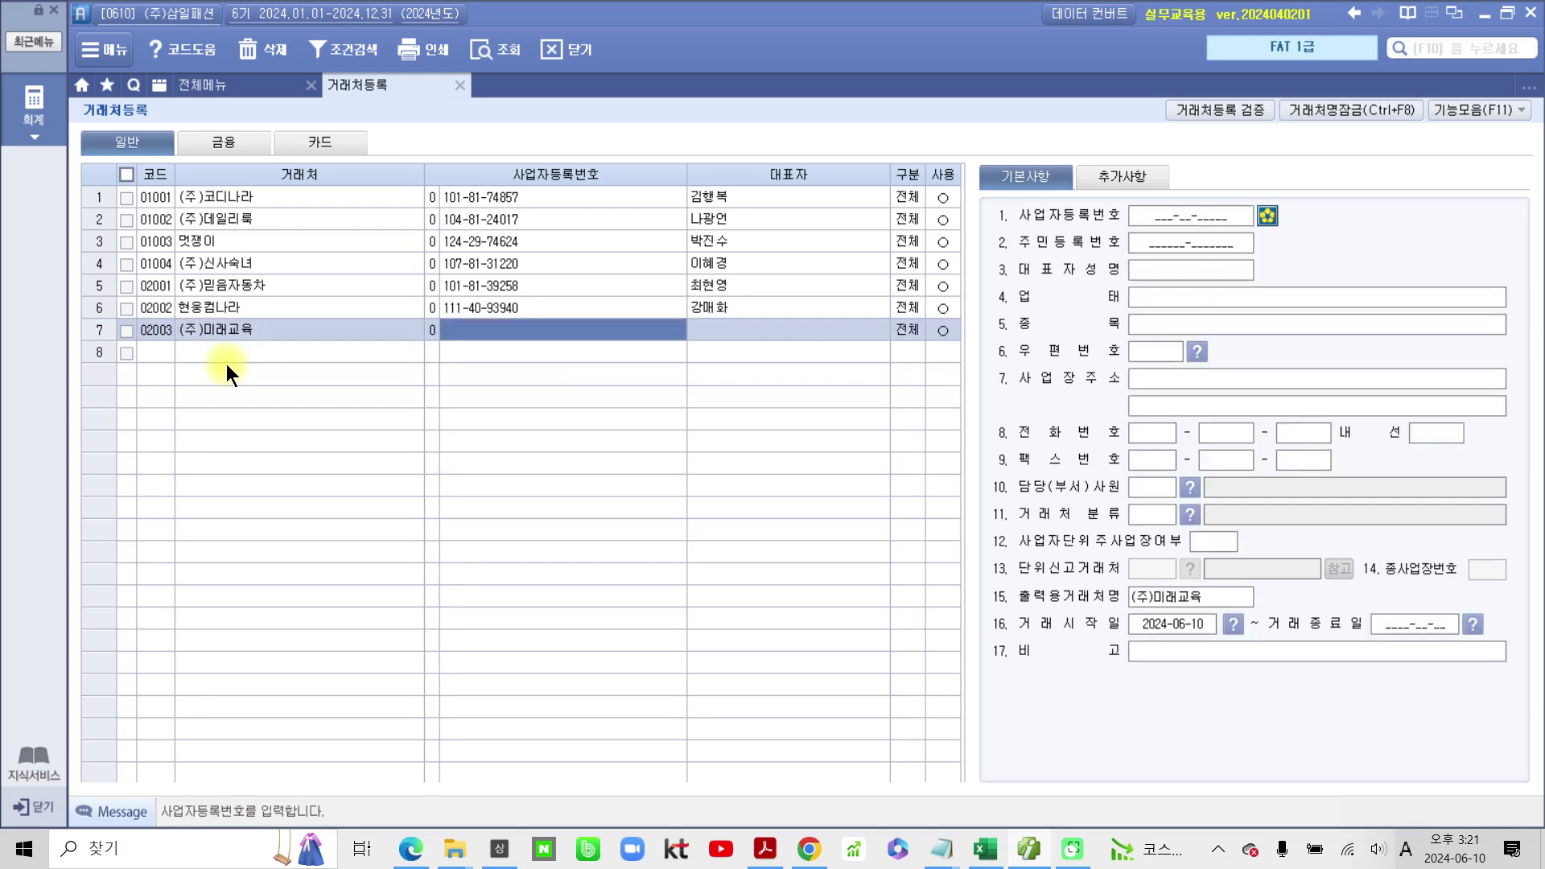
pyautogui.click(274, 327)
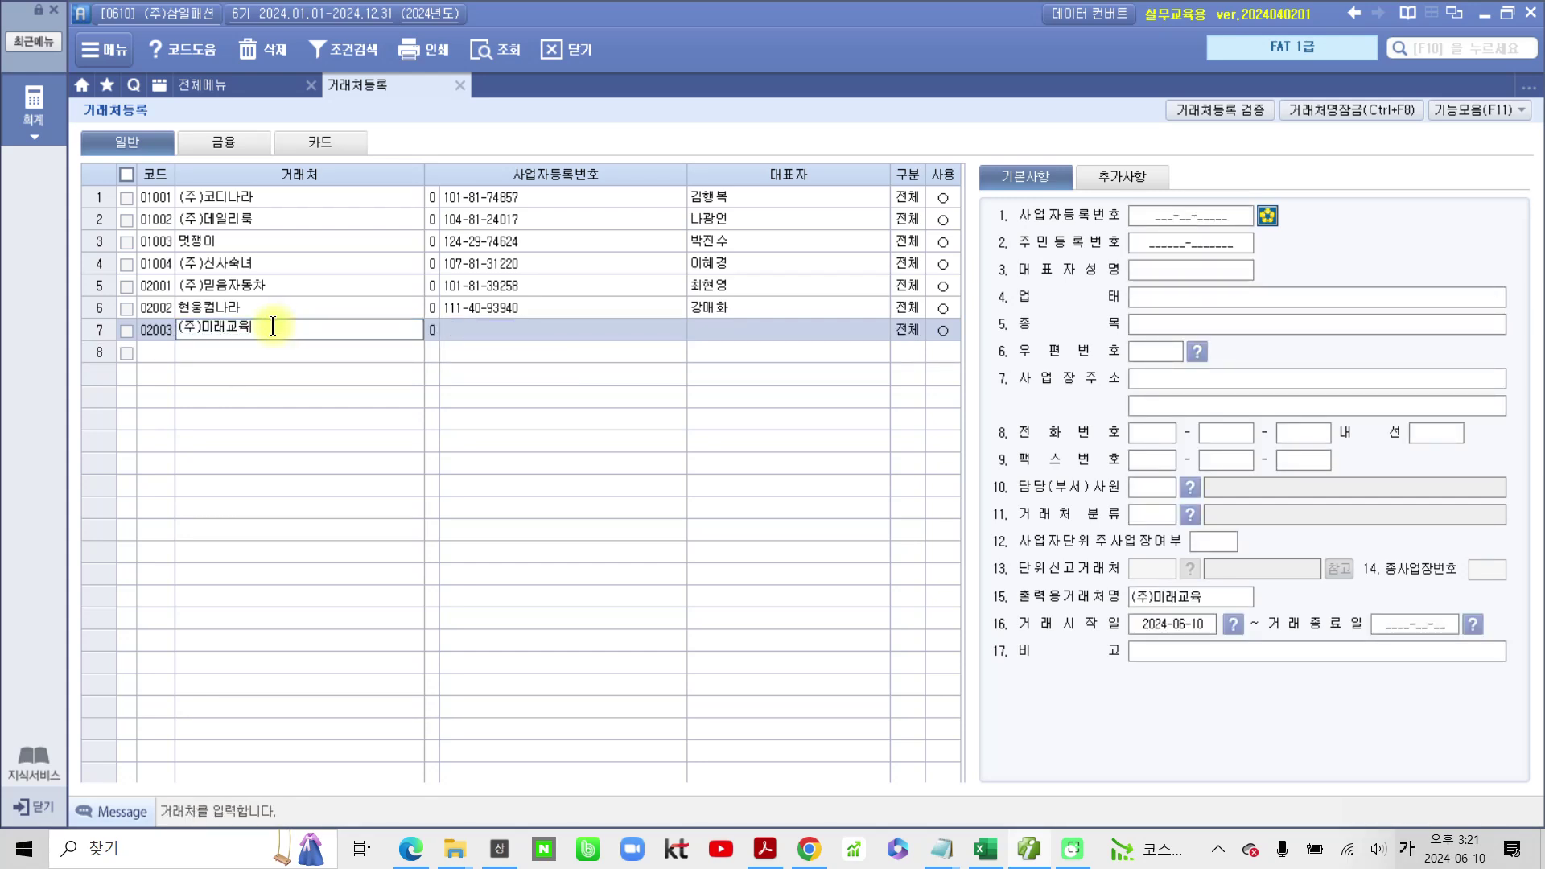
pyautogui.press('Return')
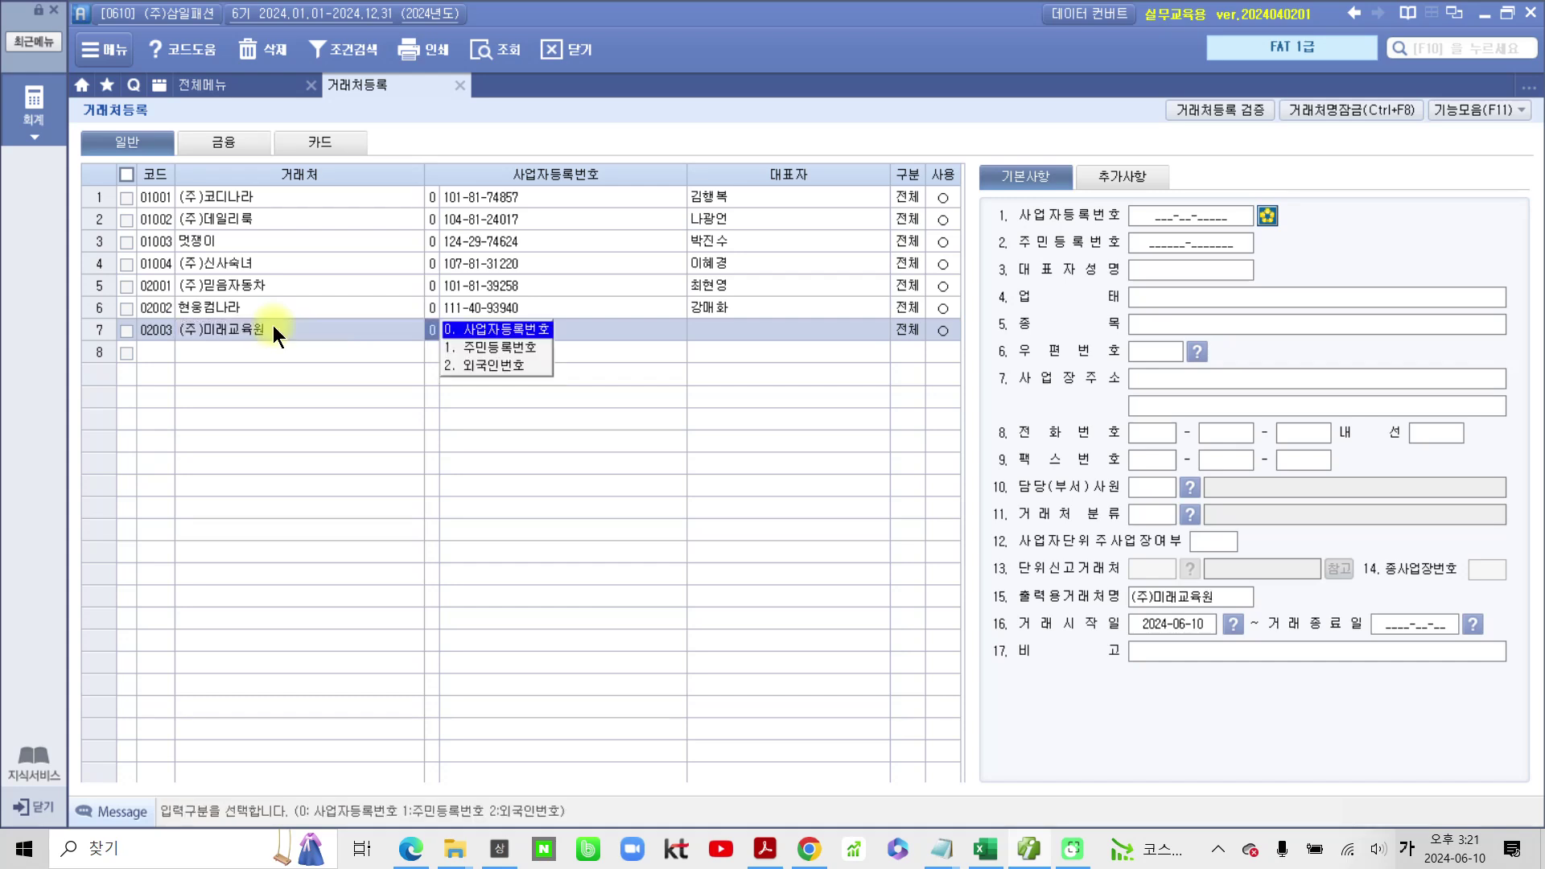
pyautogui.press('Return')
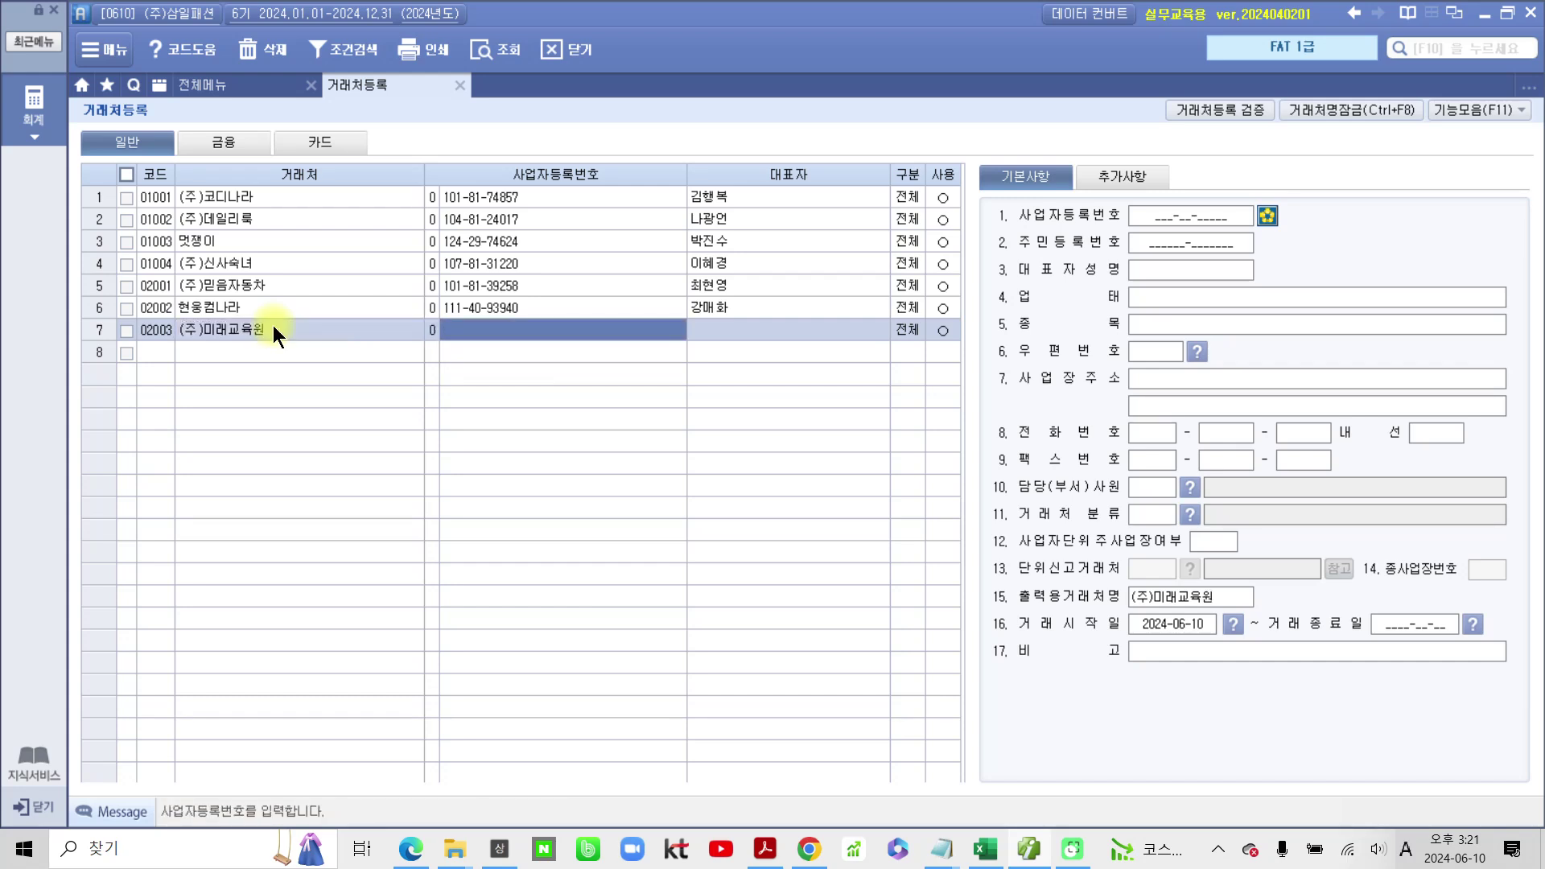
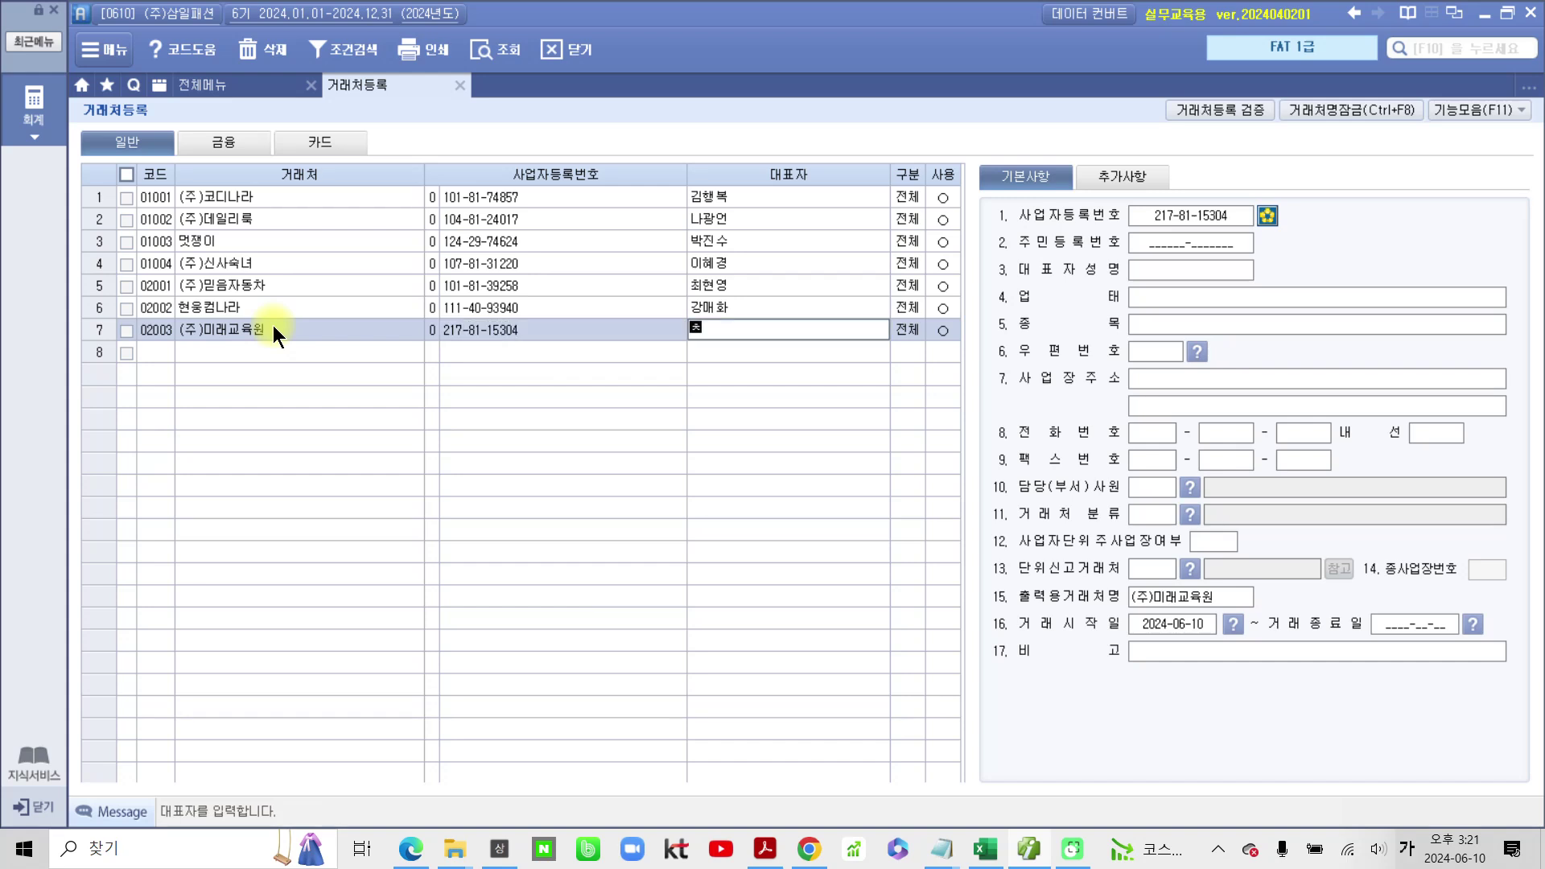
pyautogui.press('Return')
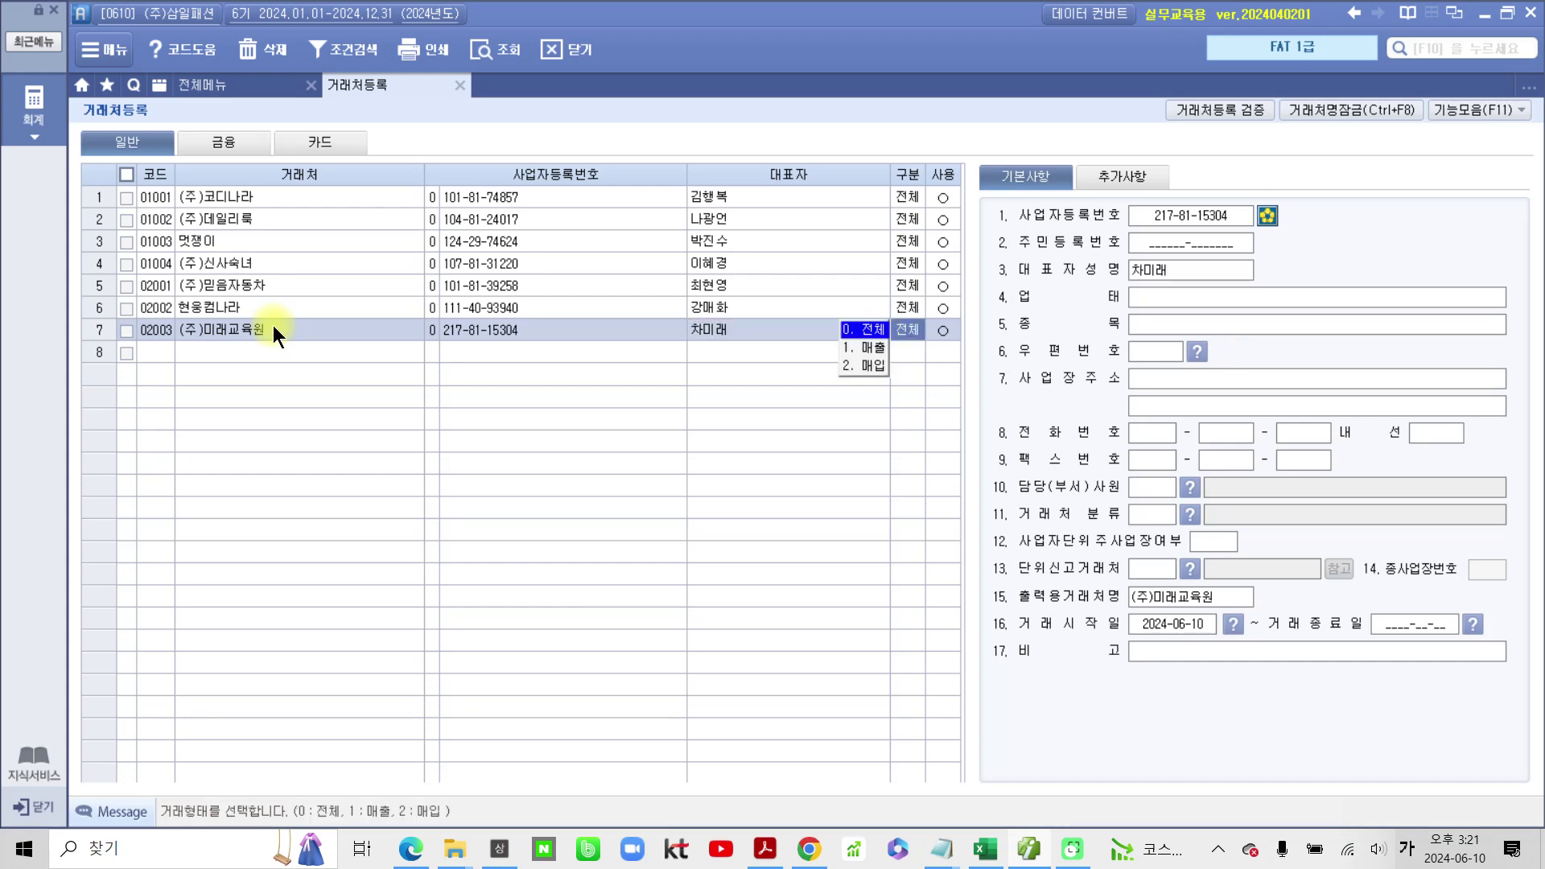
pyautogui.press('Return')
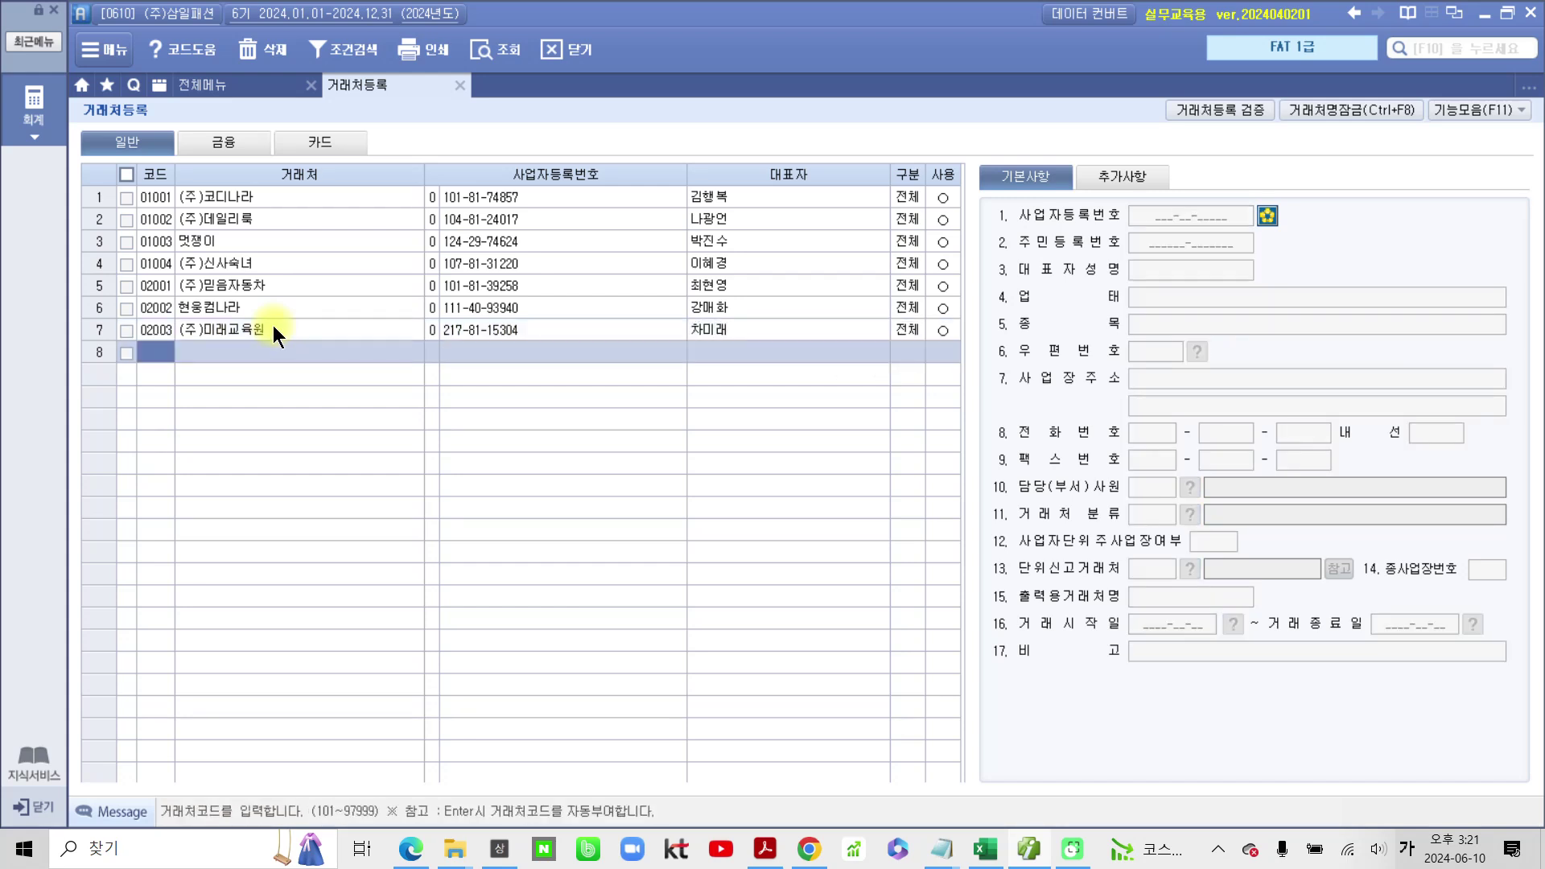
pyautogui.press('Return')
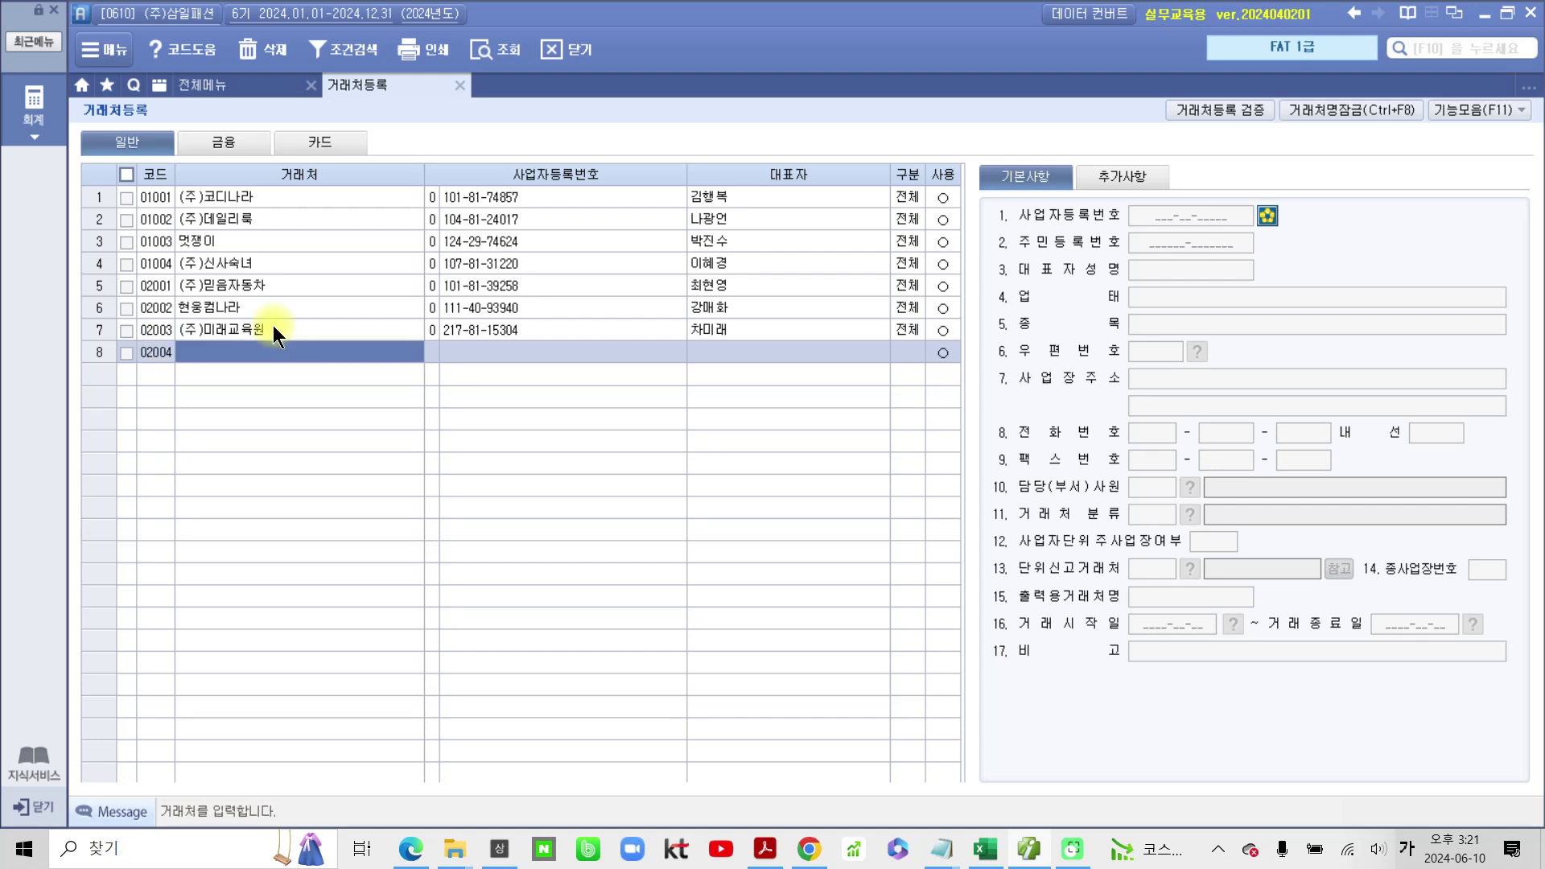
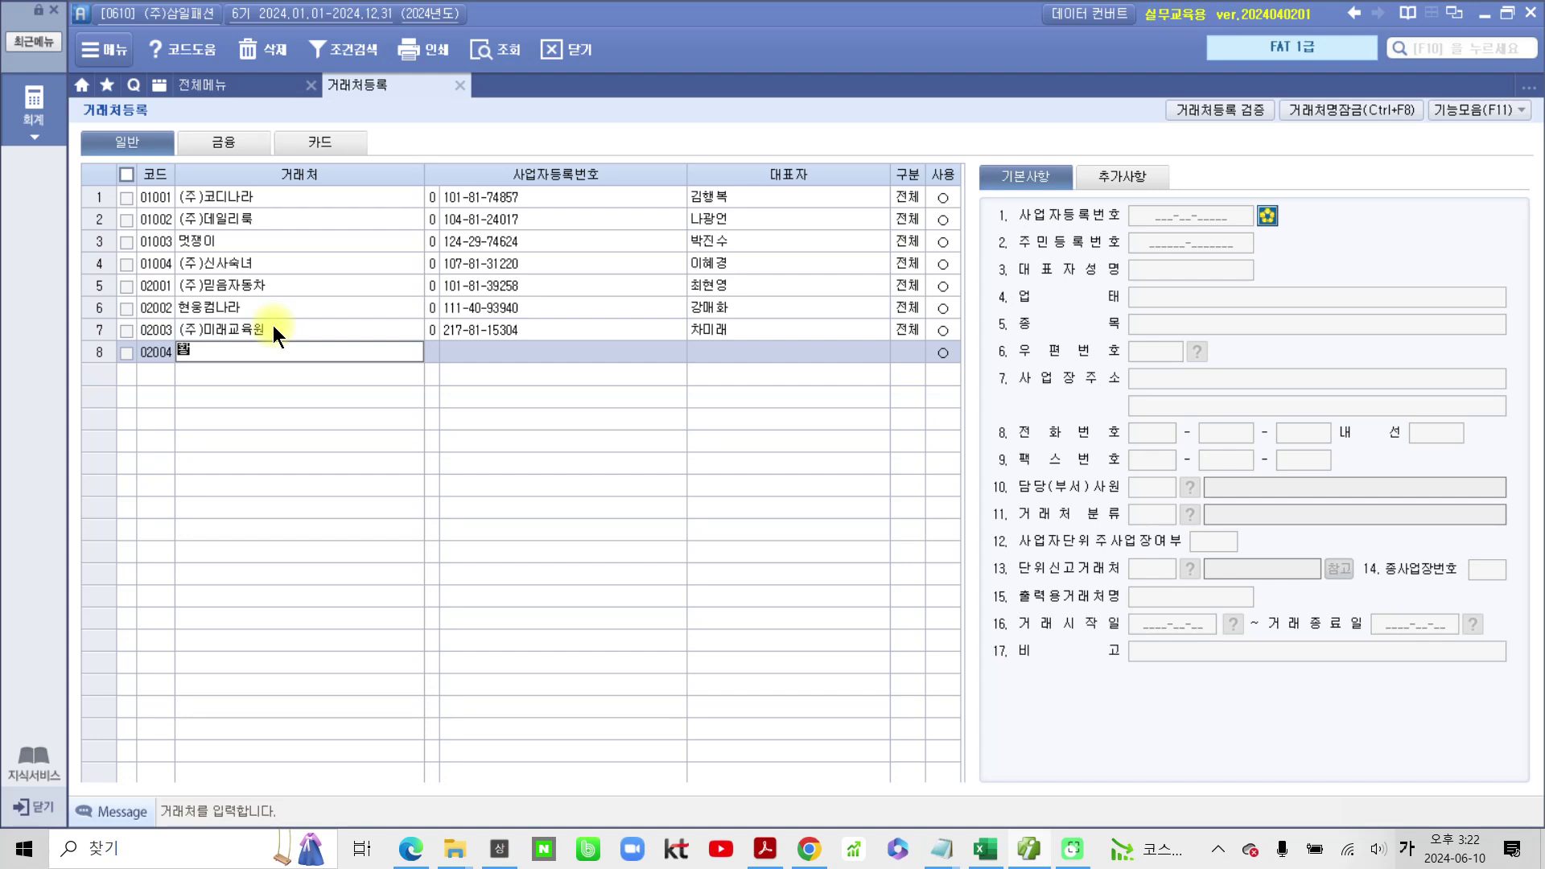
pyautogui.press('Return')
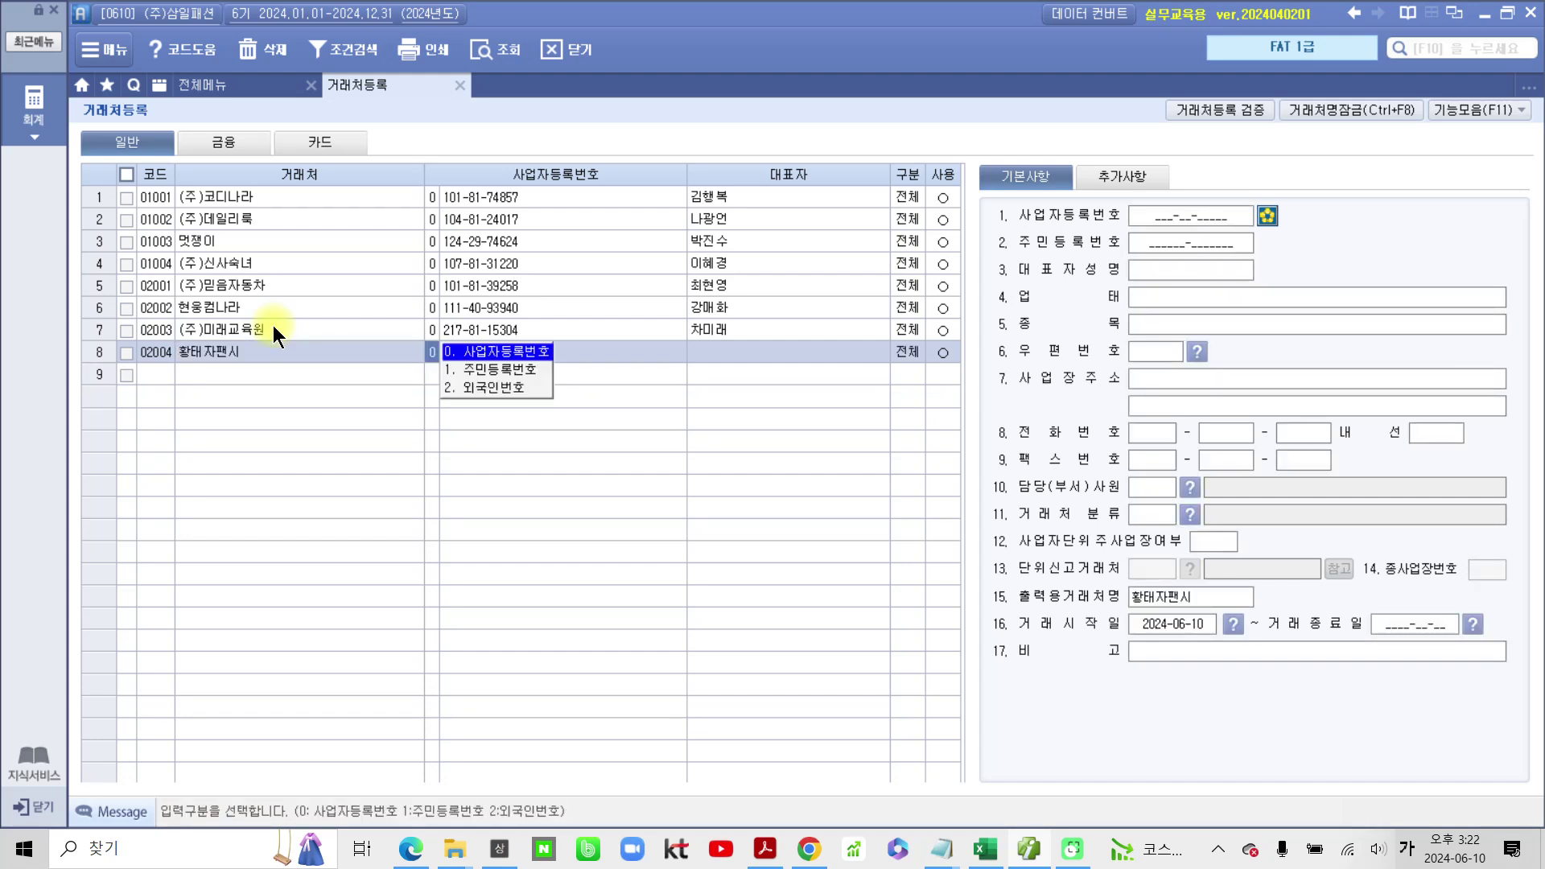
pyautogui.press('Return')
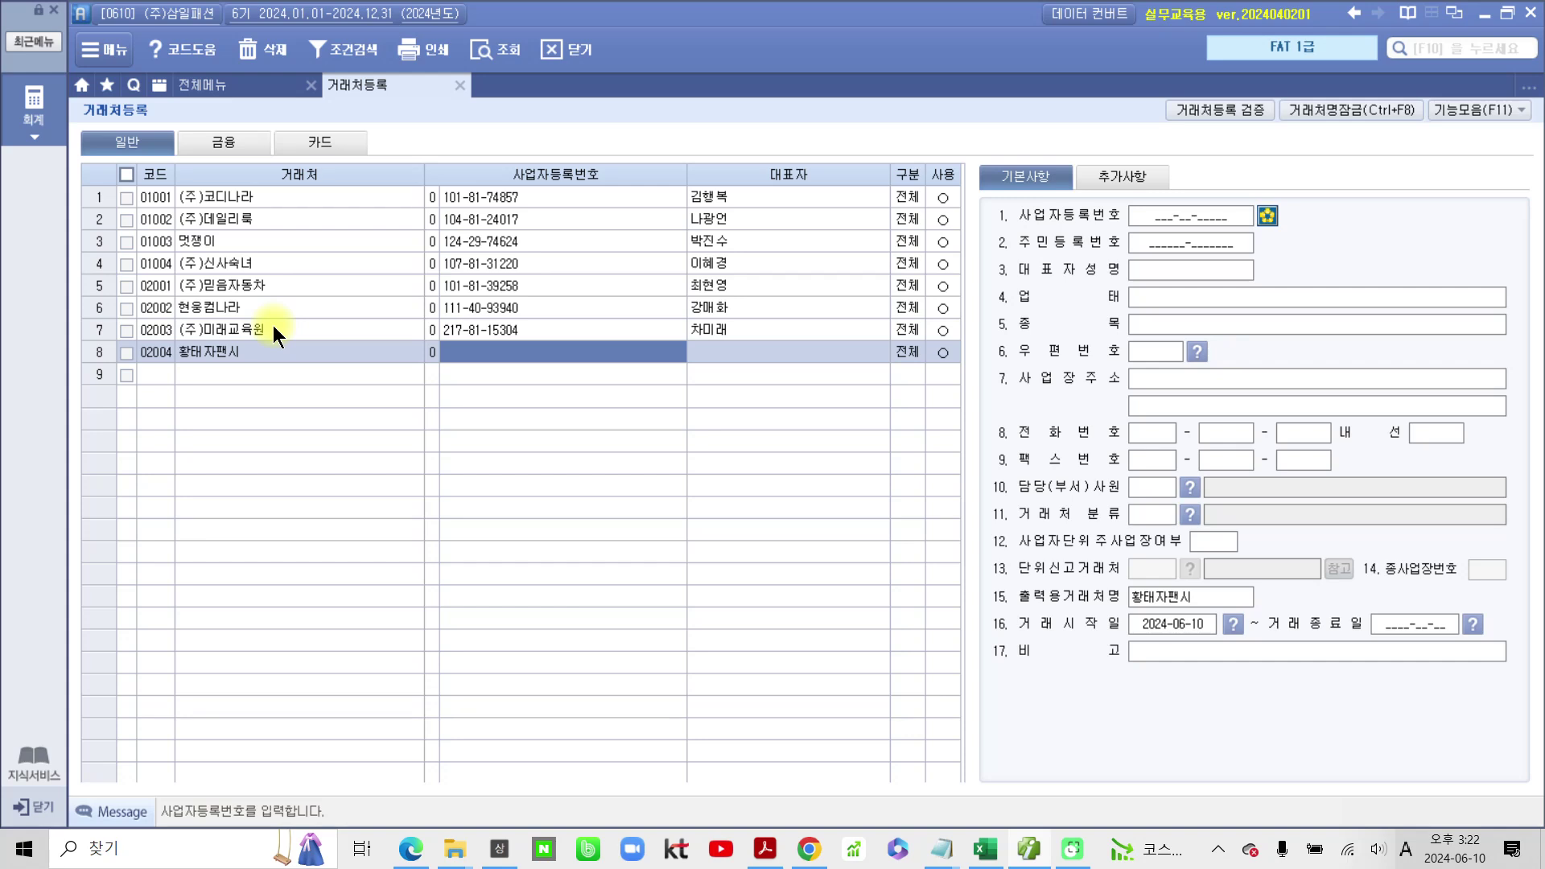
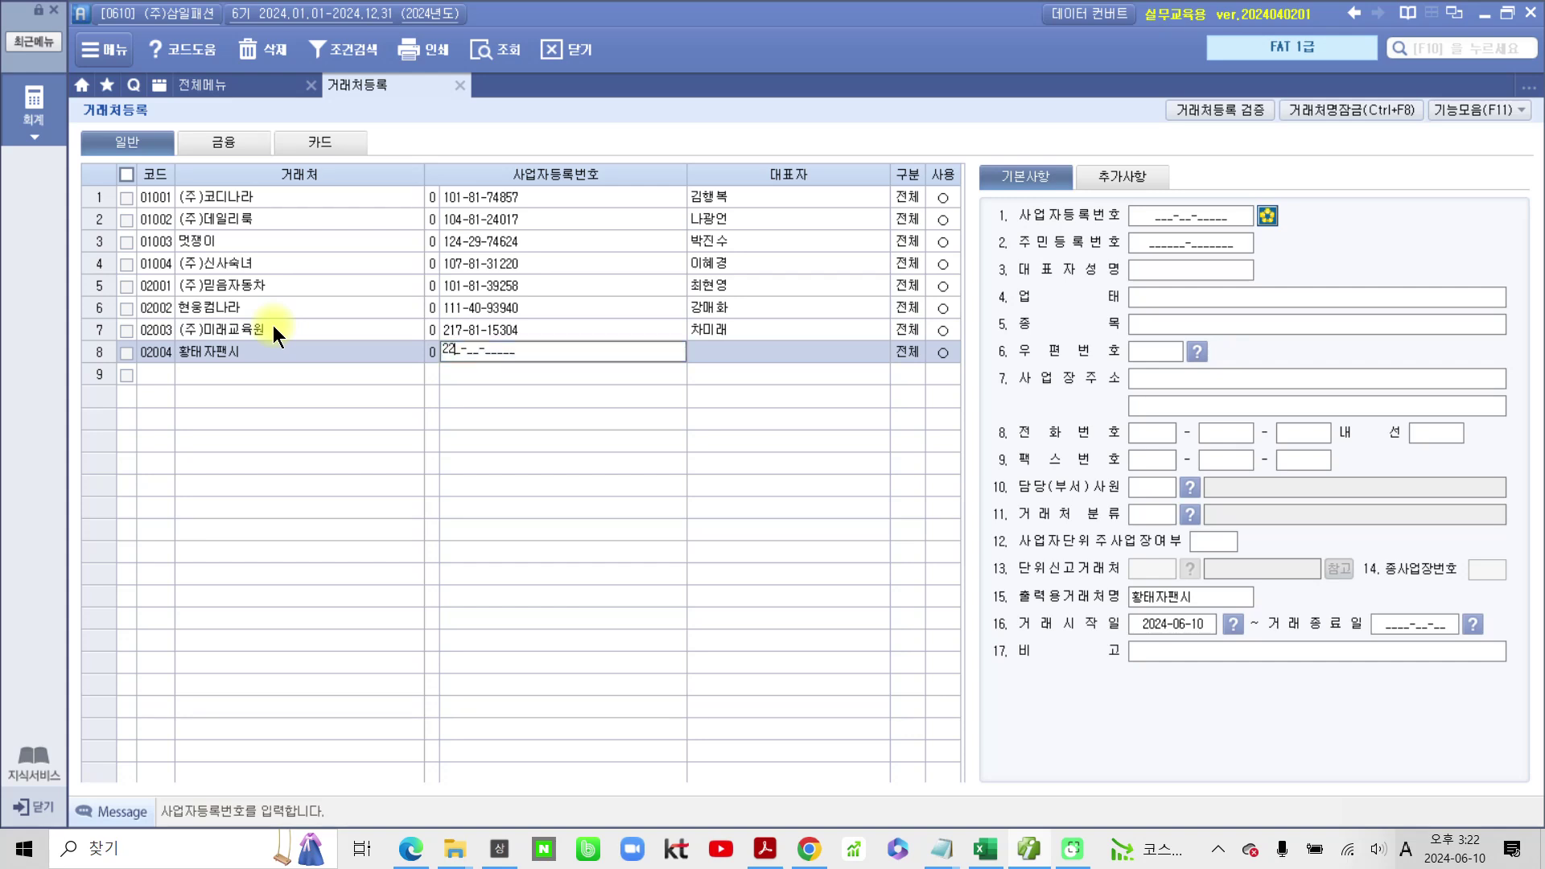
pyautogui.press('Return')
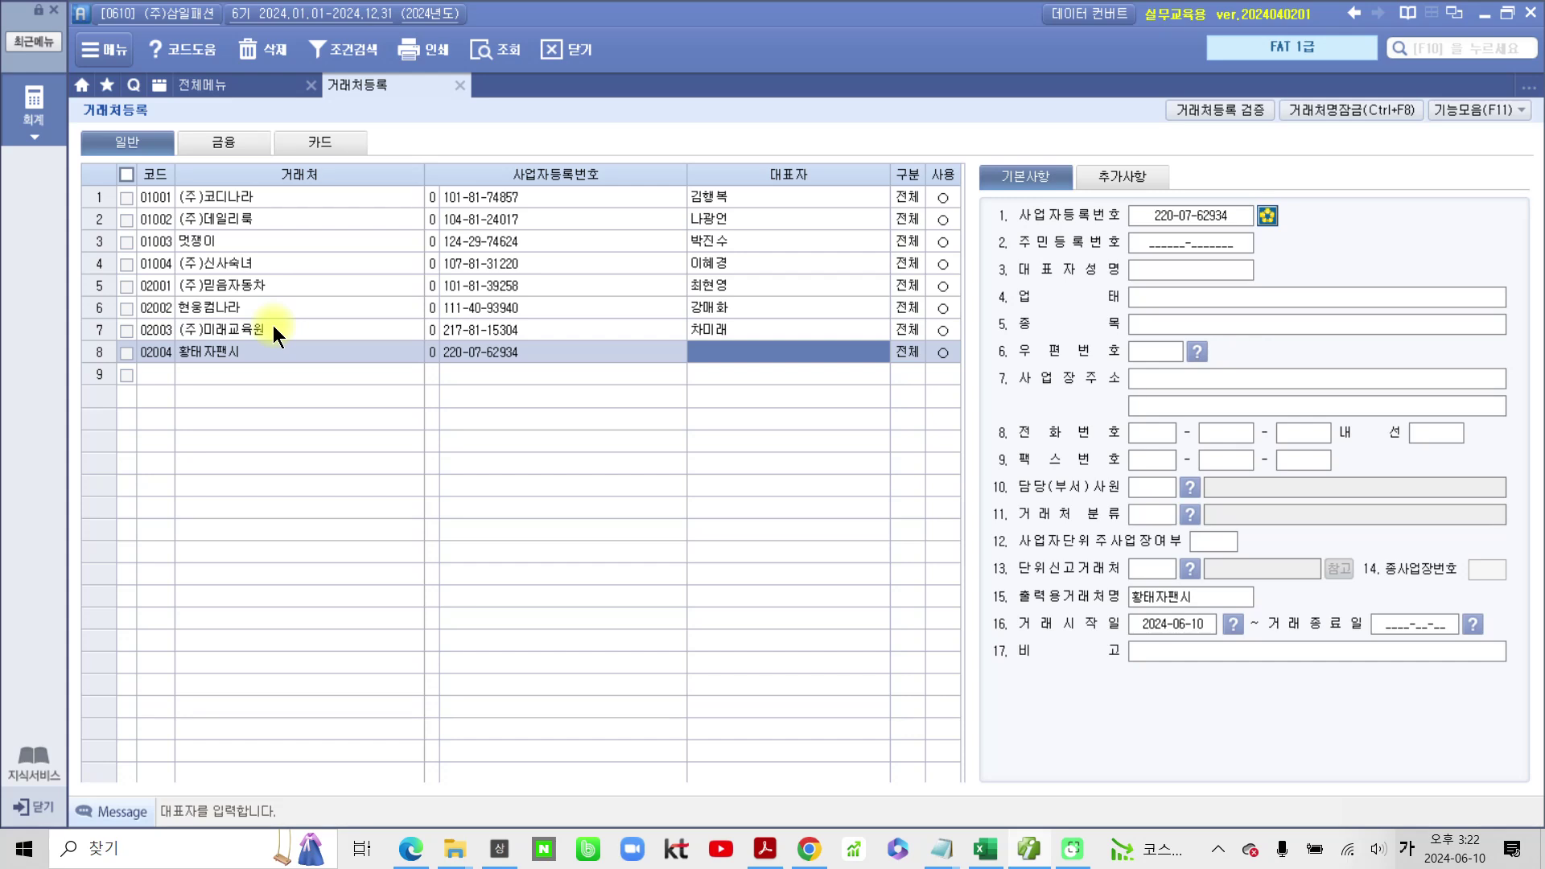
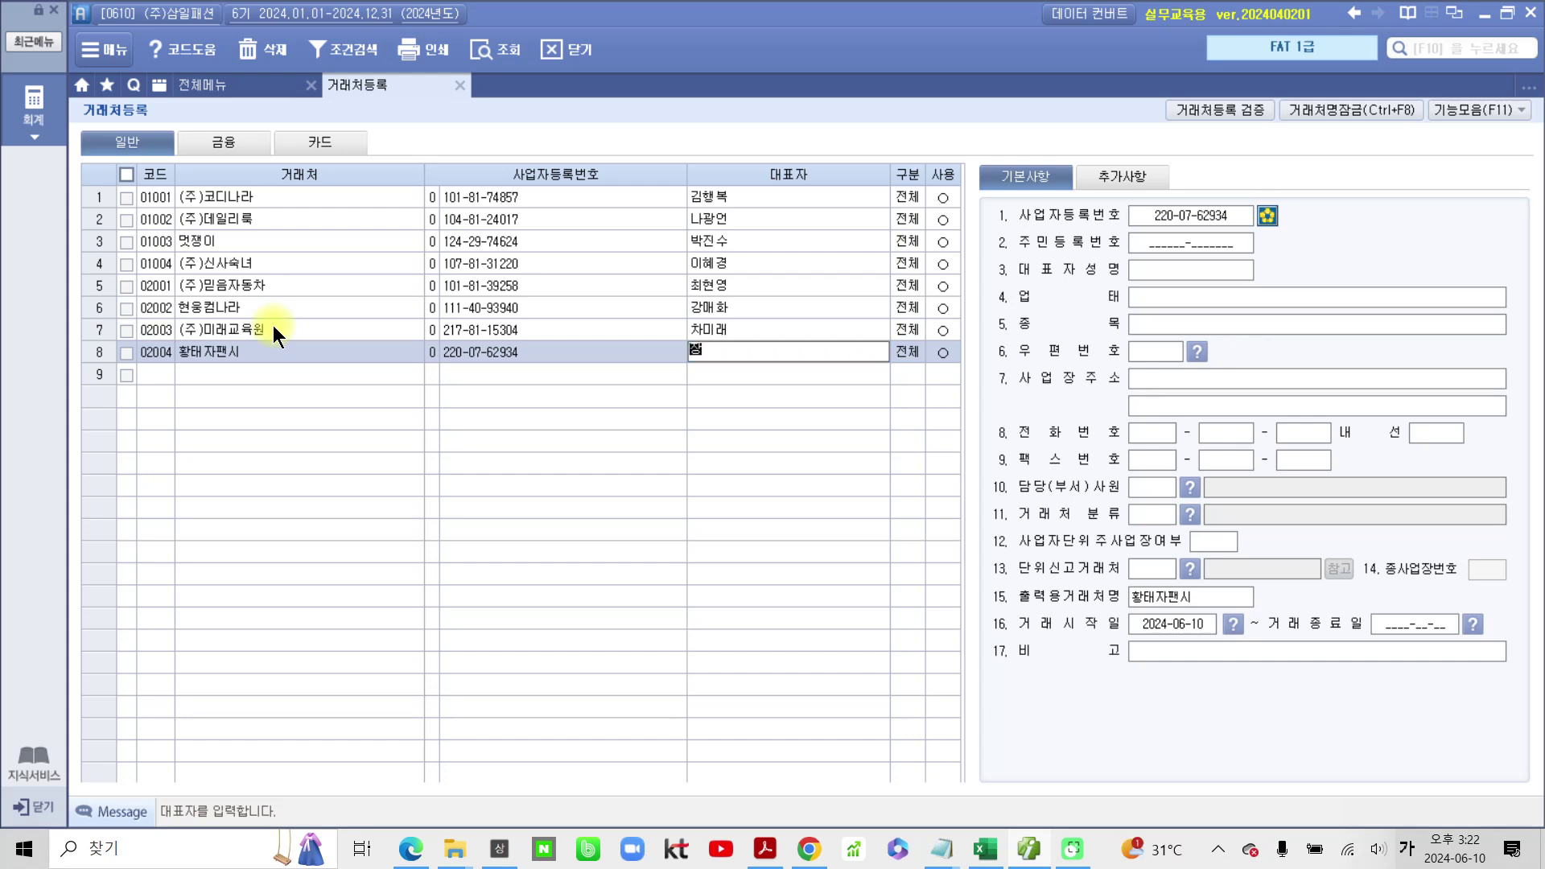
pyautogui.press('Return')
pyautogui.press('Return')
pyautogui.press('Return')
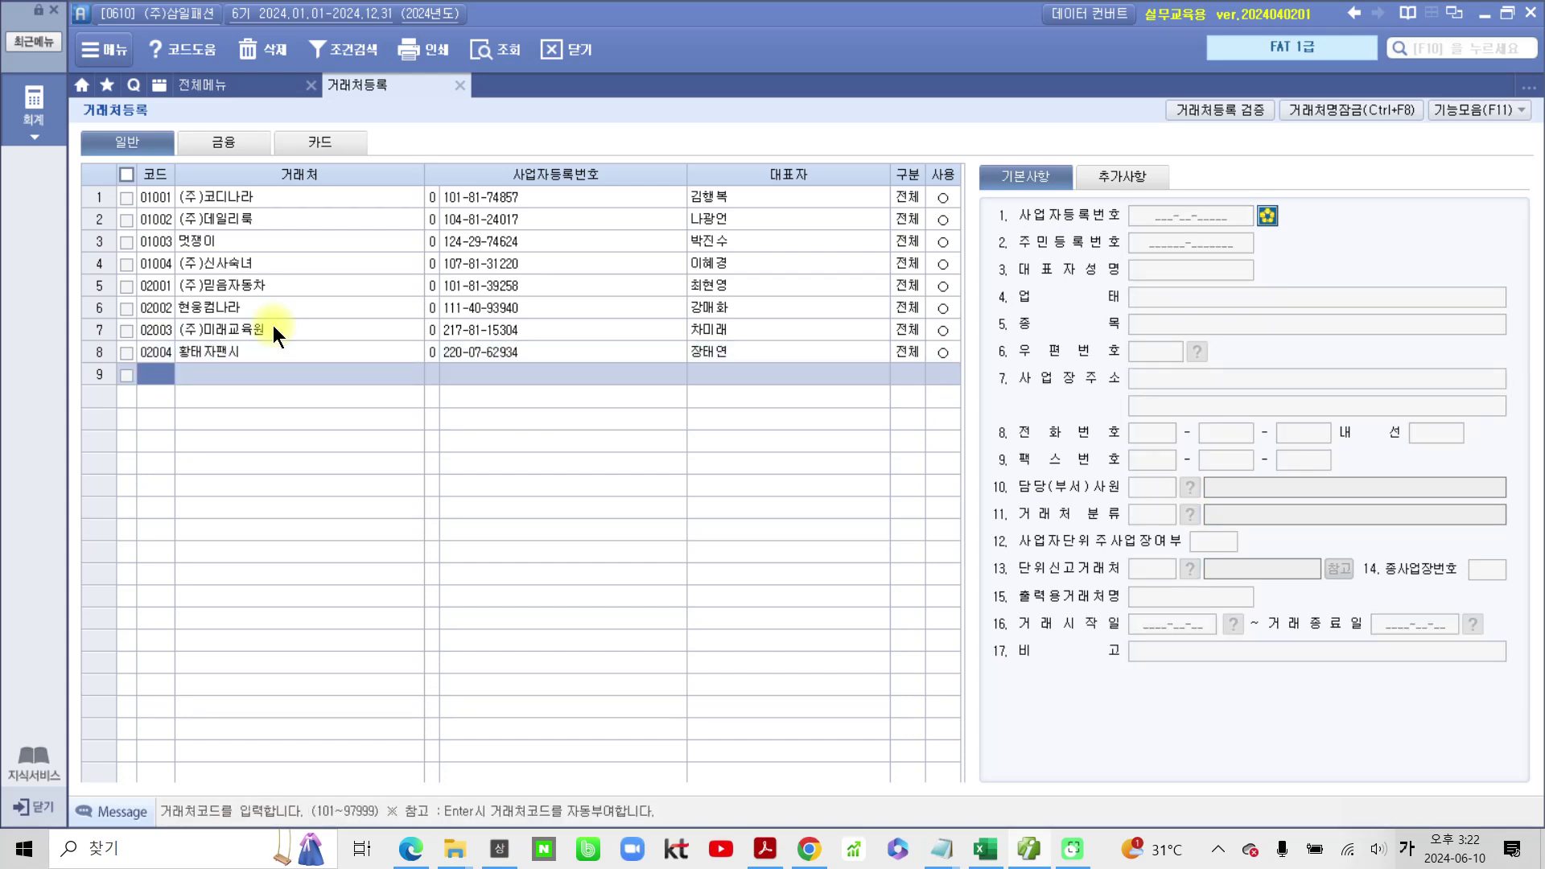
# Step: Enter code 03001 and the individual customer's name in row 9
pyautogui.write('3001')
pyautogui.press('Return')
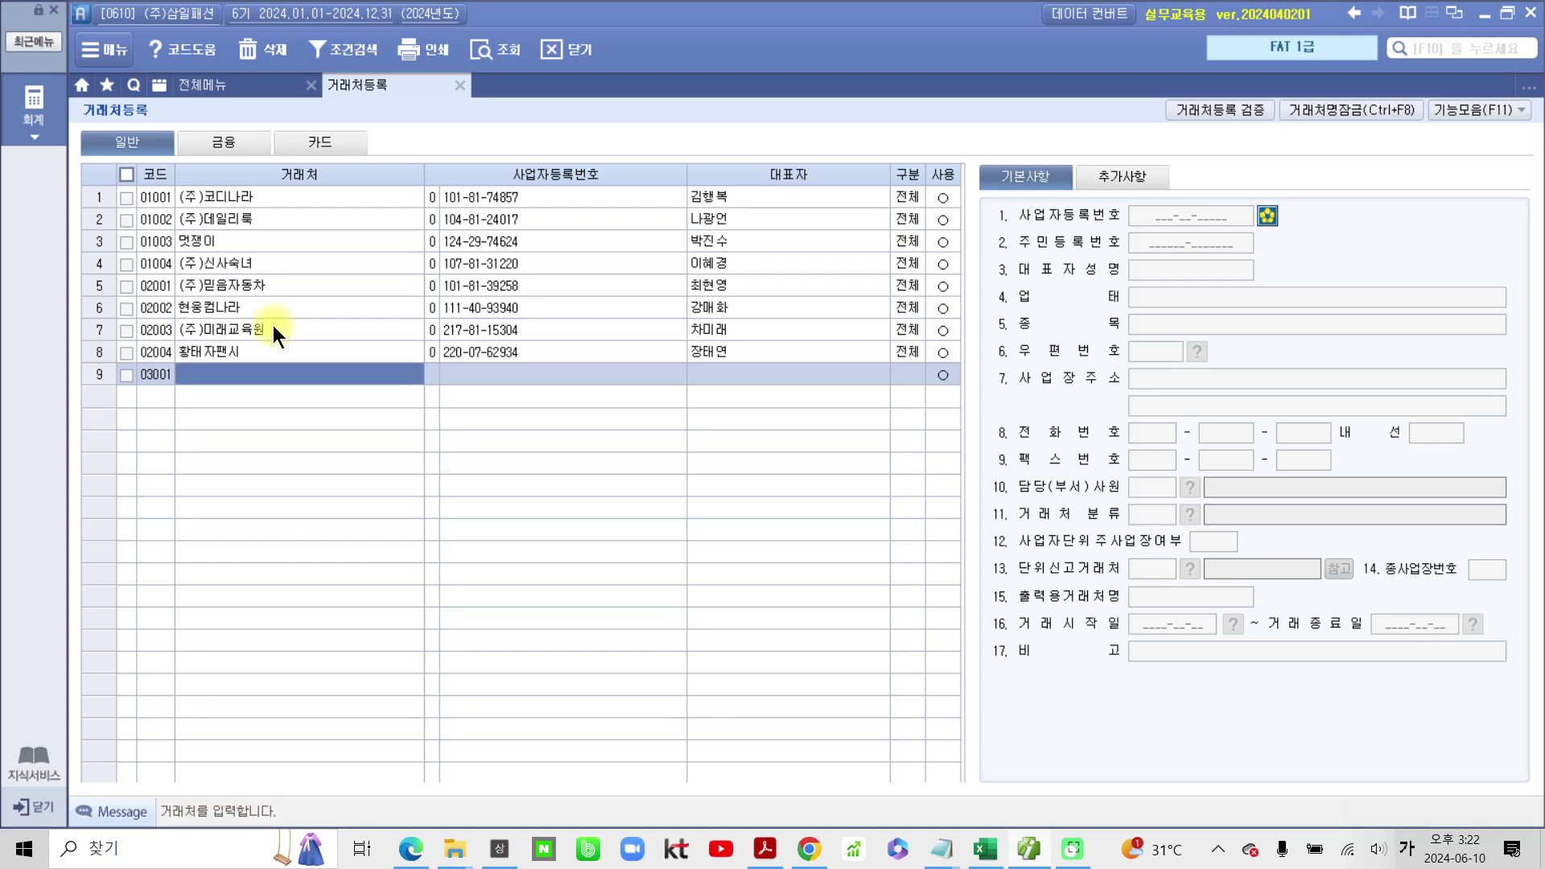
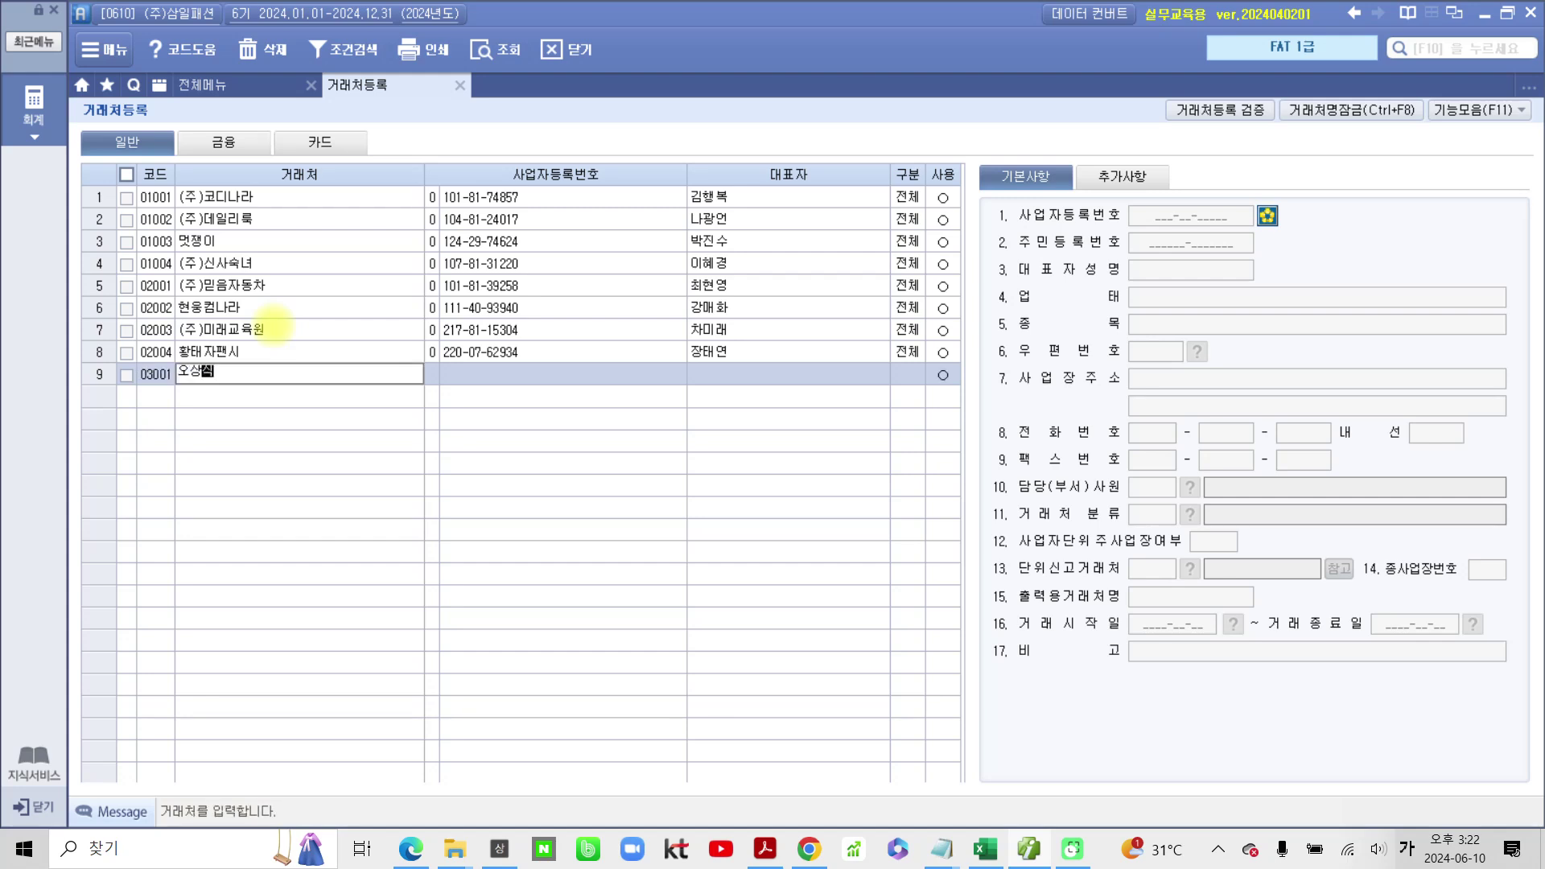
pyautogui.press('Return')
# Step: Set the ID type to 1.주민등록번호, then enter the resident number and representative's name
pyautogui.press('Hangul')
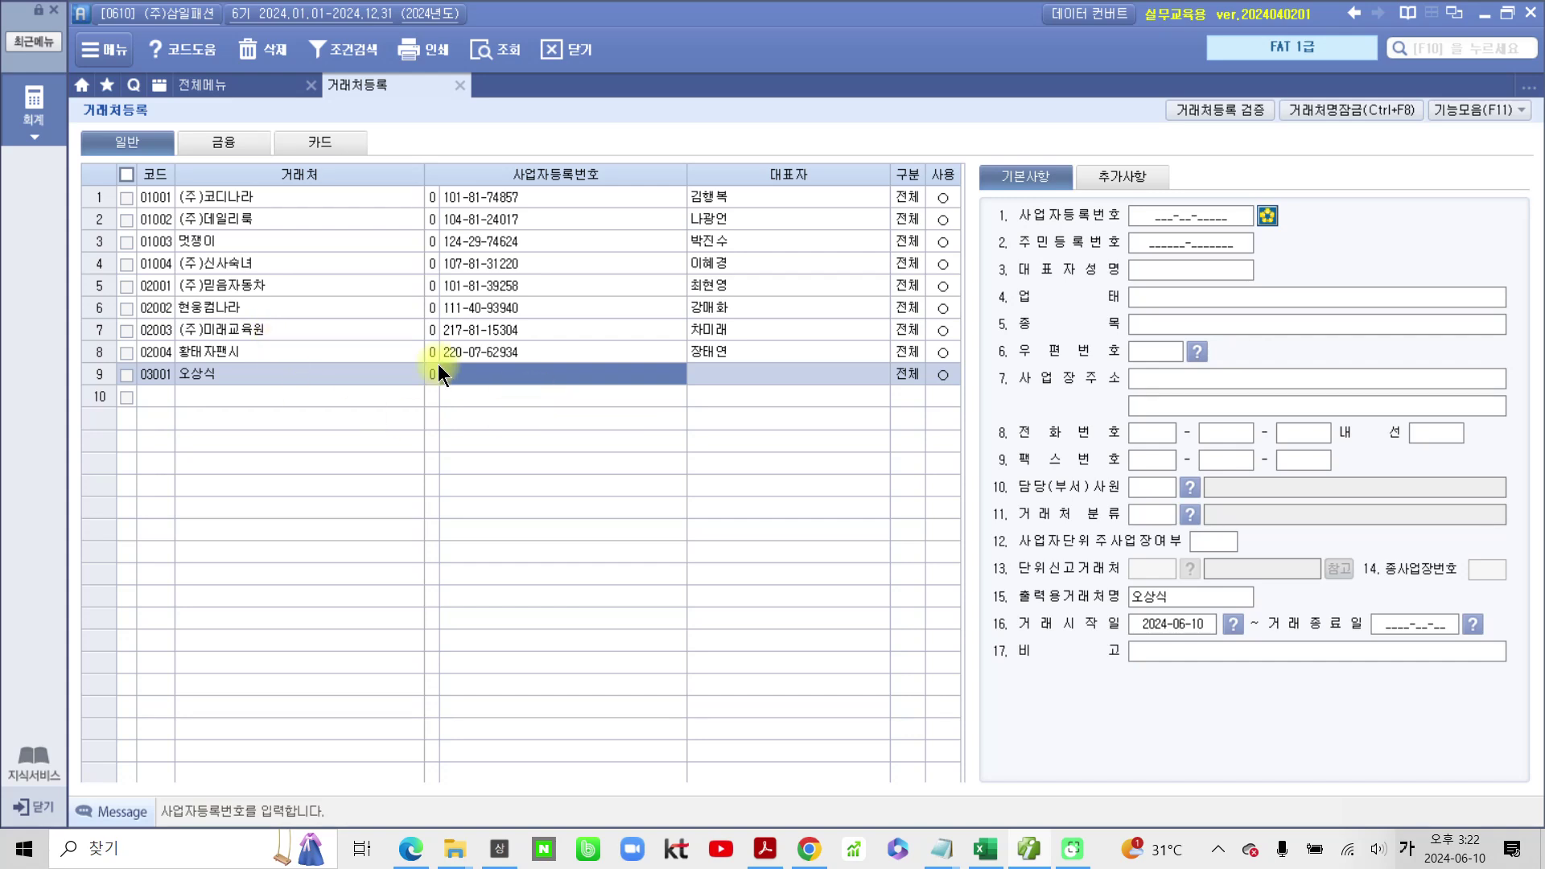
pyautogui.click(436, 373)
pyautogui.press('Return')
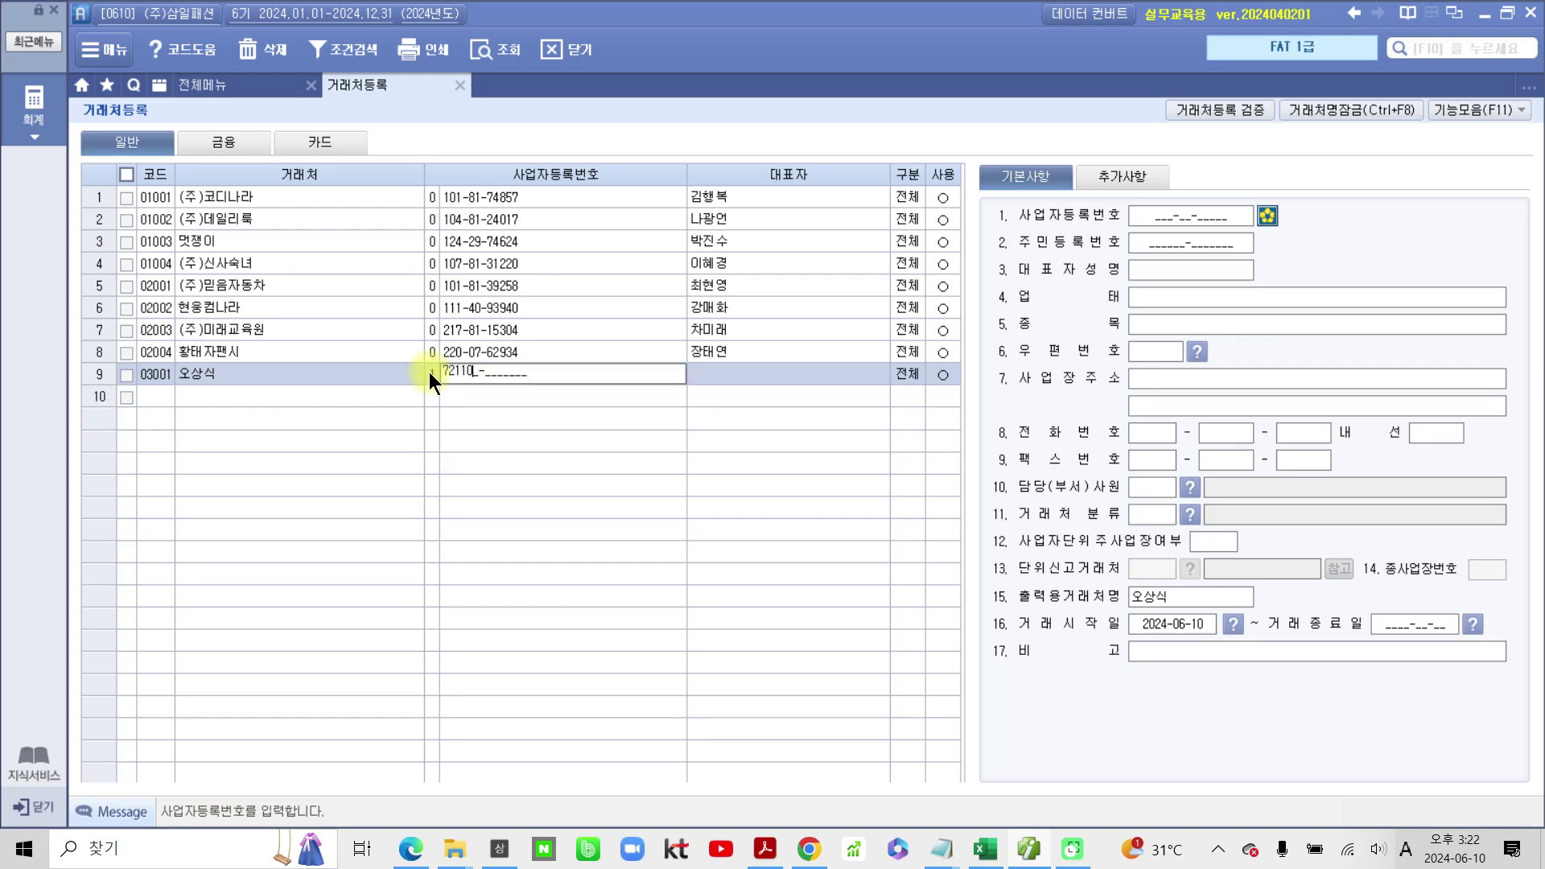
pyautogui.press('Return')
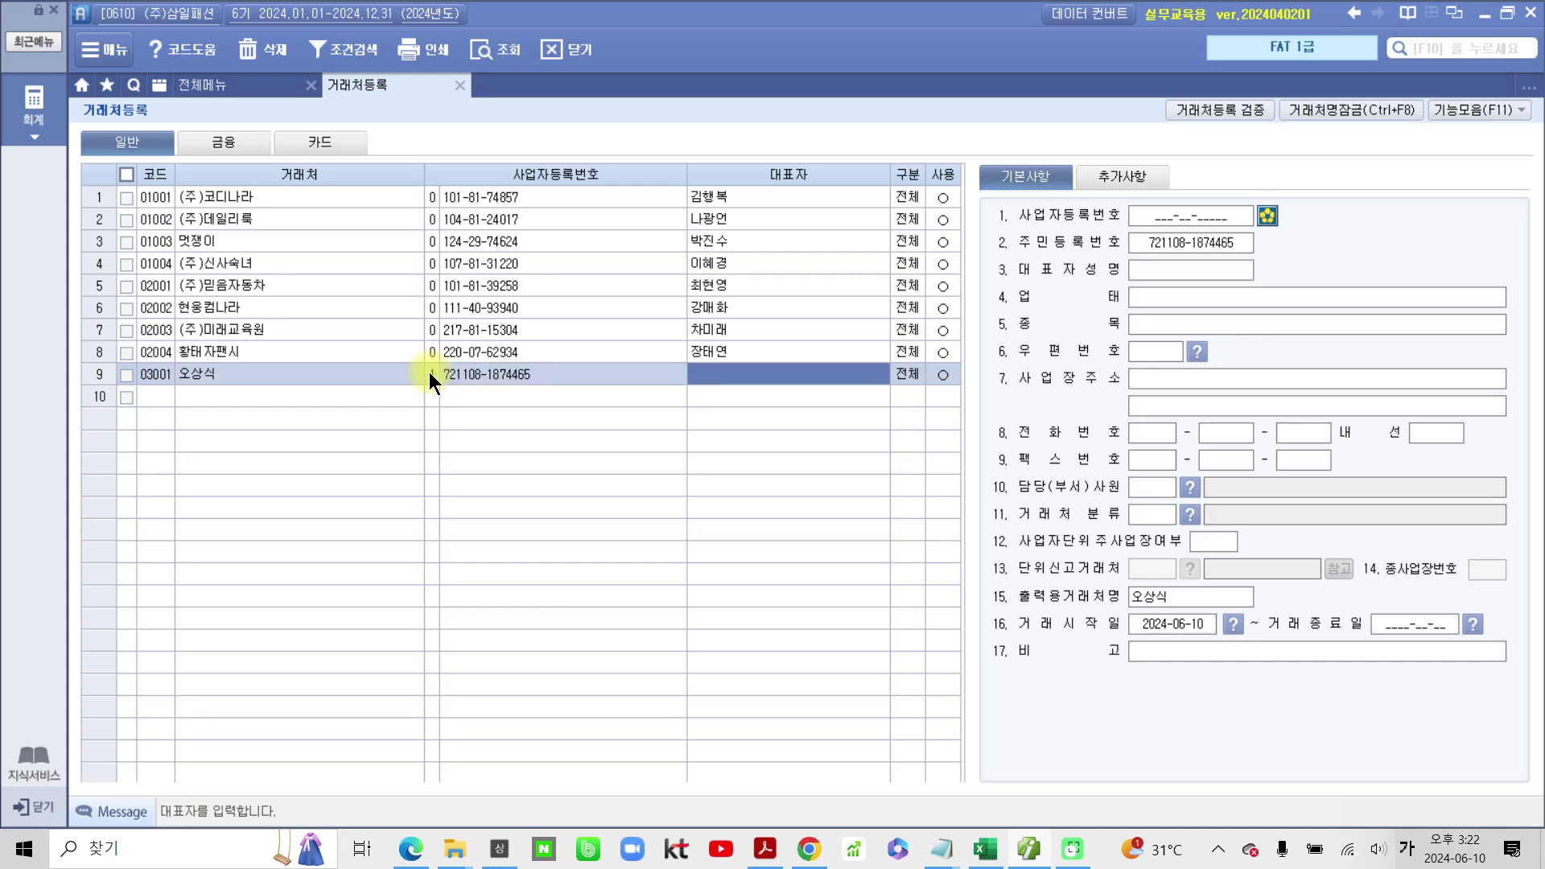
pyautogui.press('Return')
pyautogui.press('Return')
pyautogui.press('Return')
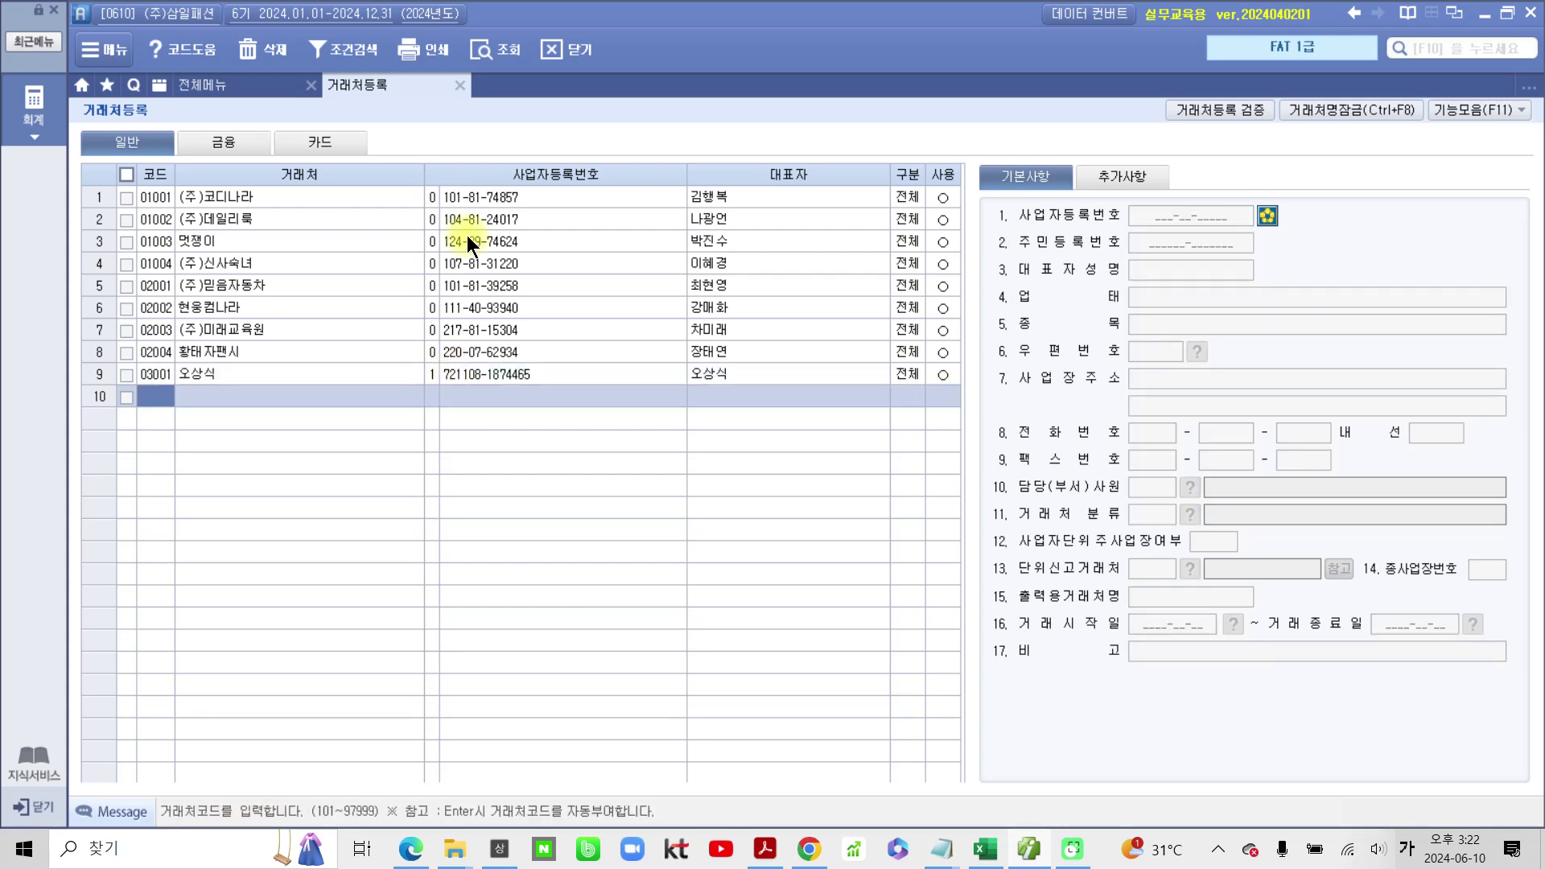
pyautogui.click(477, 202)
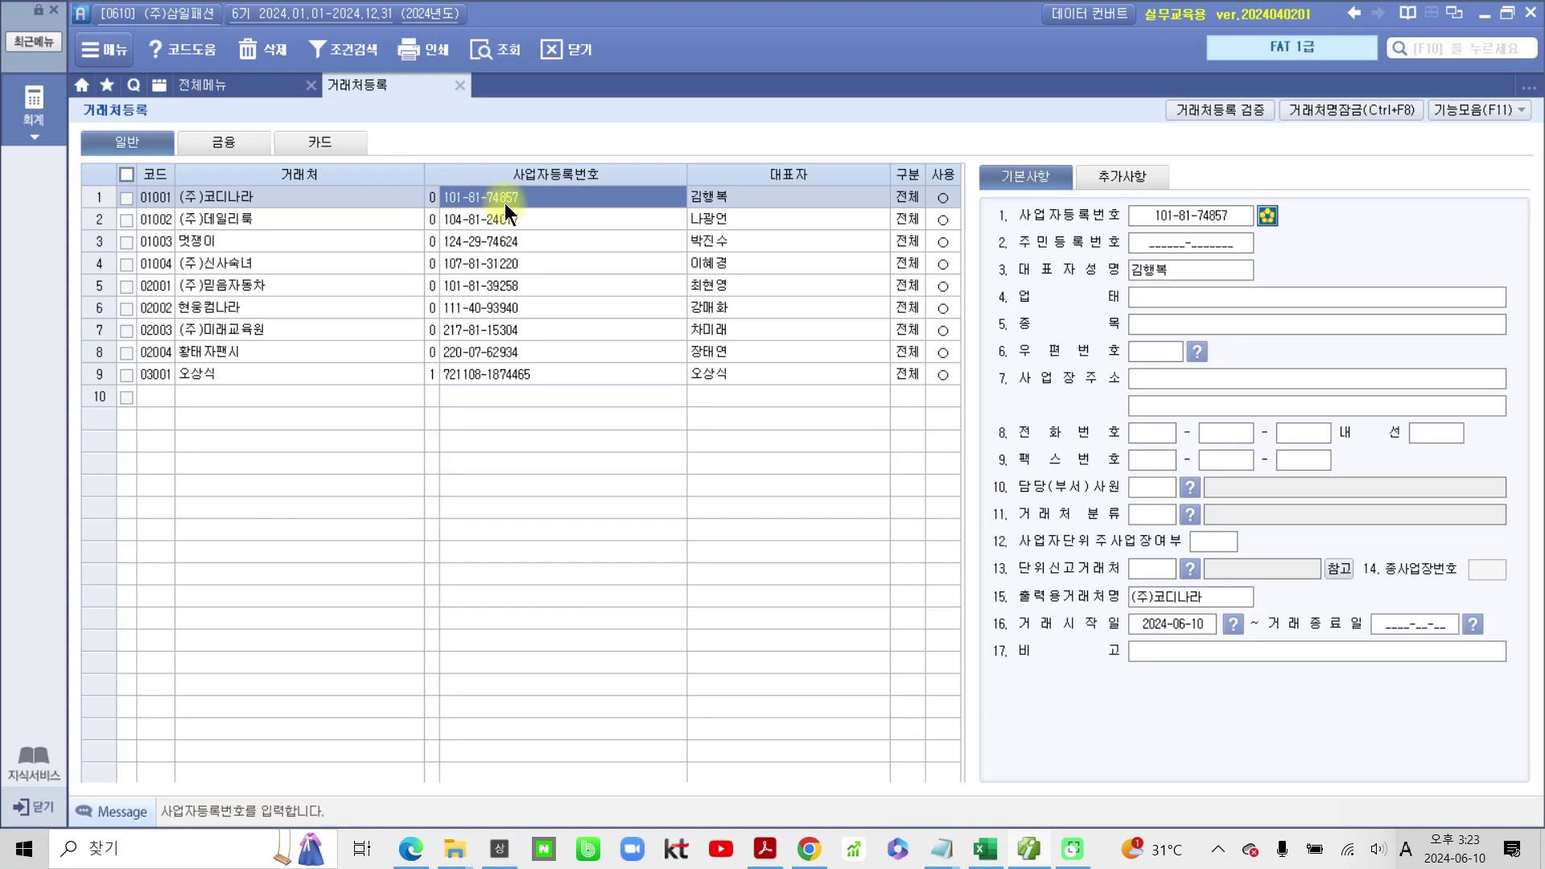
pyautogui.click(1188, 291)
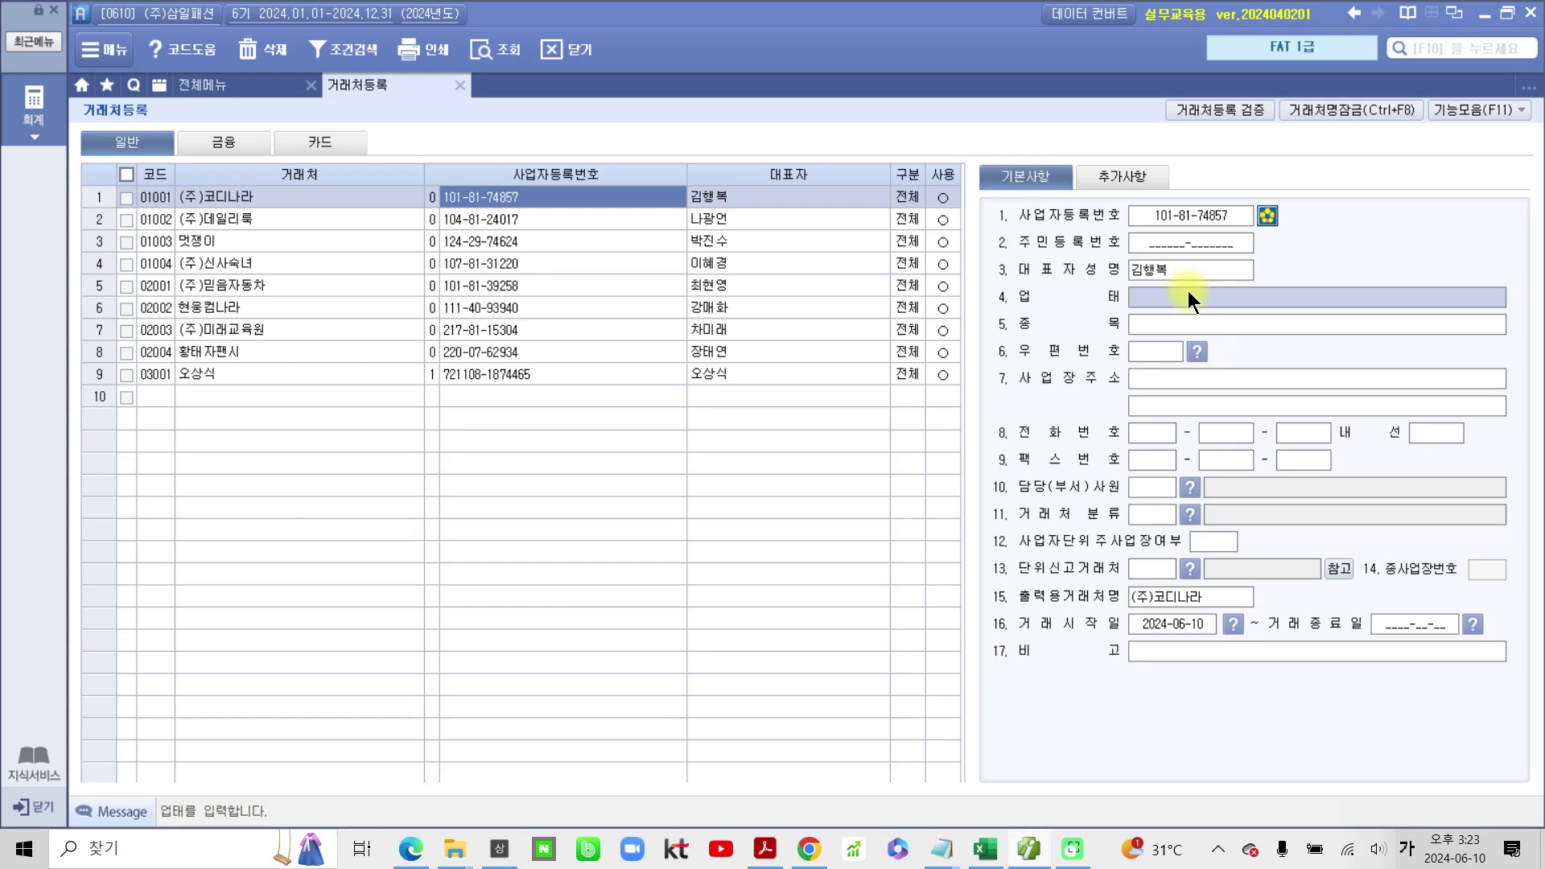
pyautogui.write('도소매')
pyautogui.press('Return')
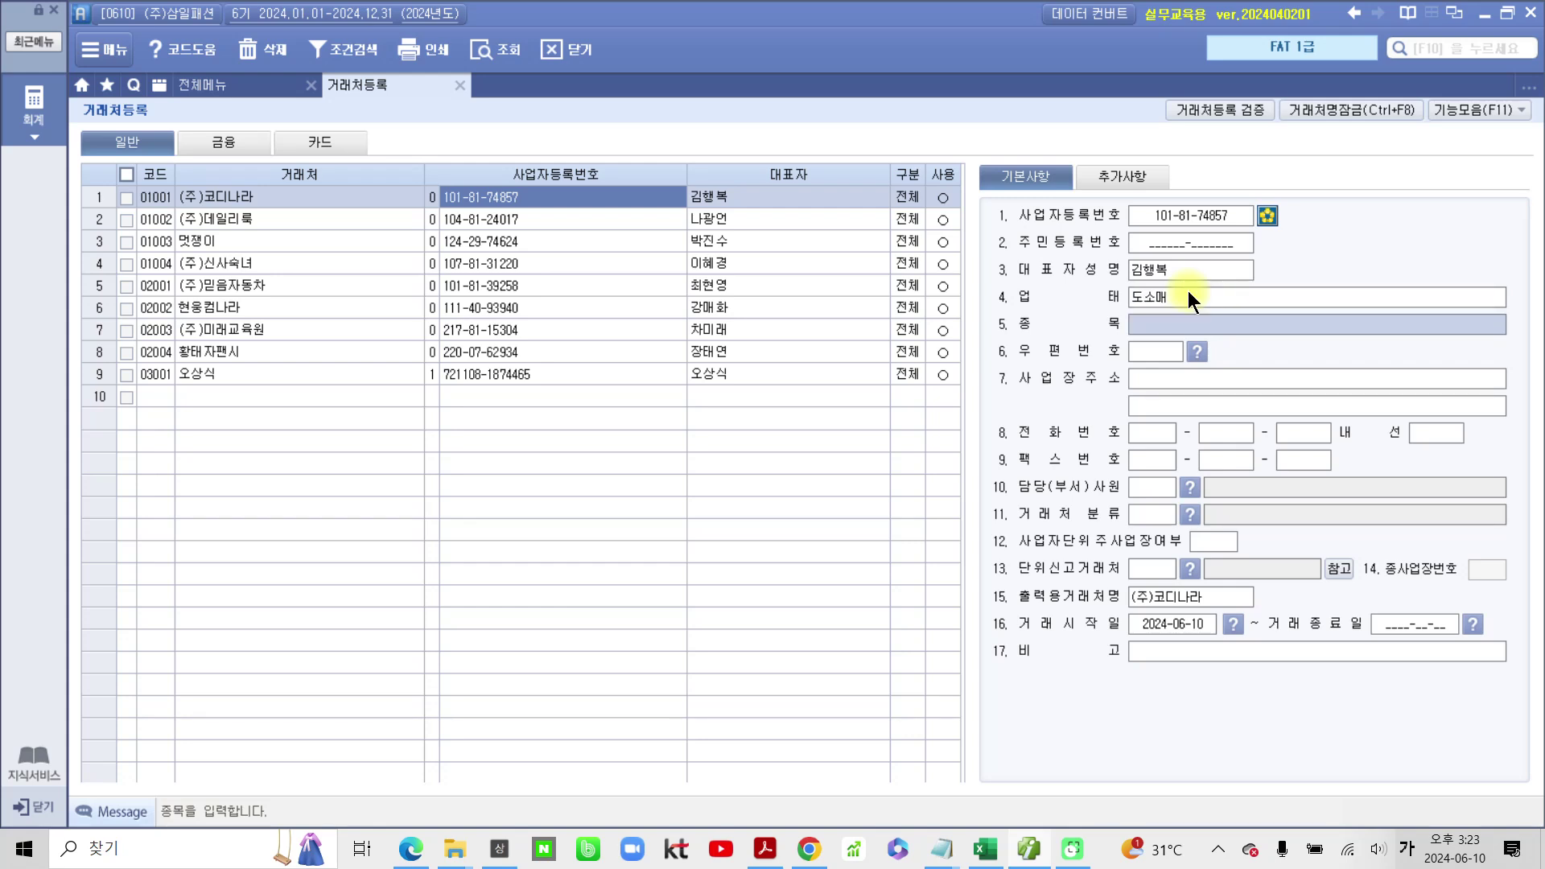
pyautogui.write('의류')
pyautogui.press('Return')
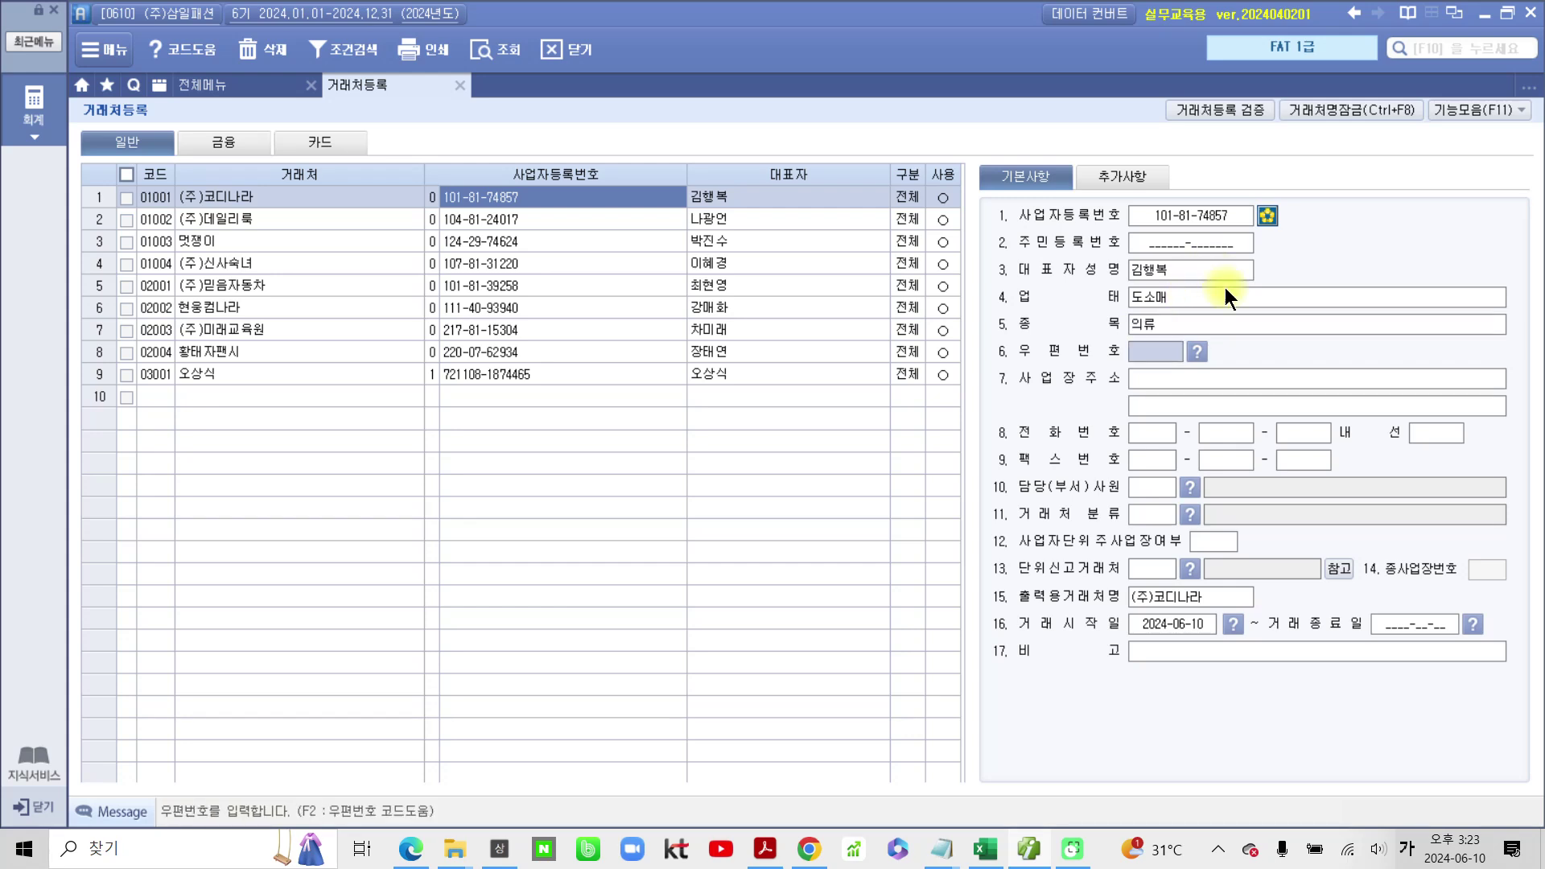
pyautogui.click(1227, 371)
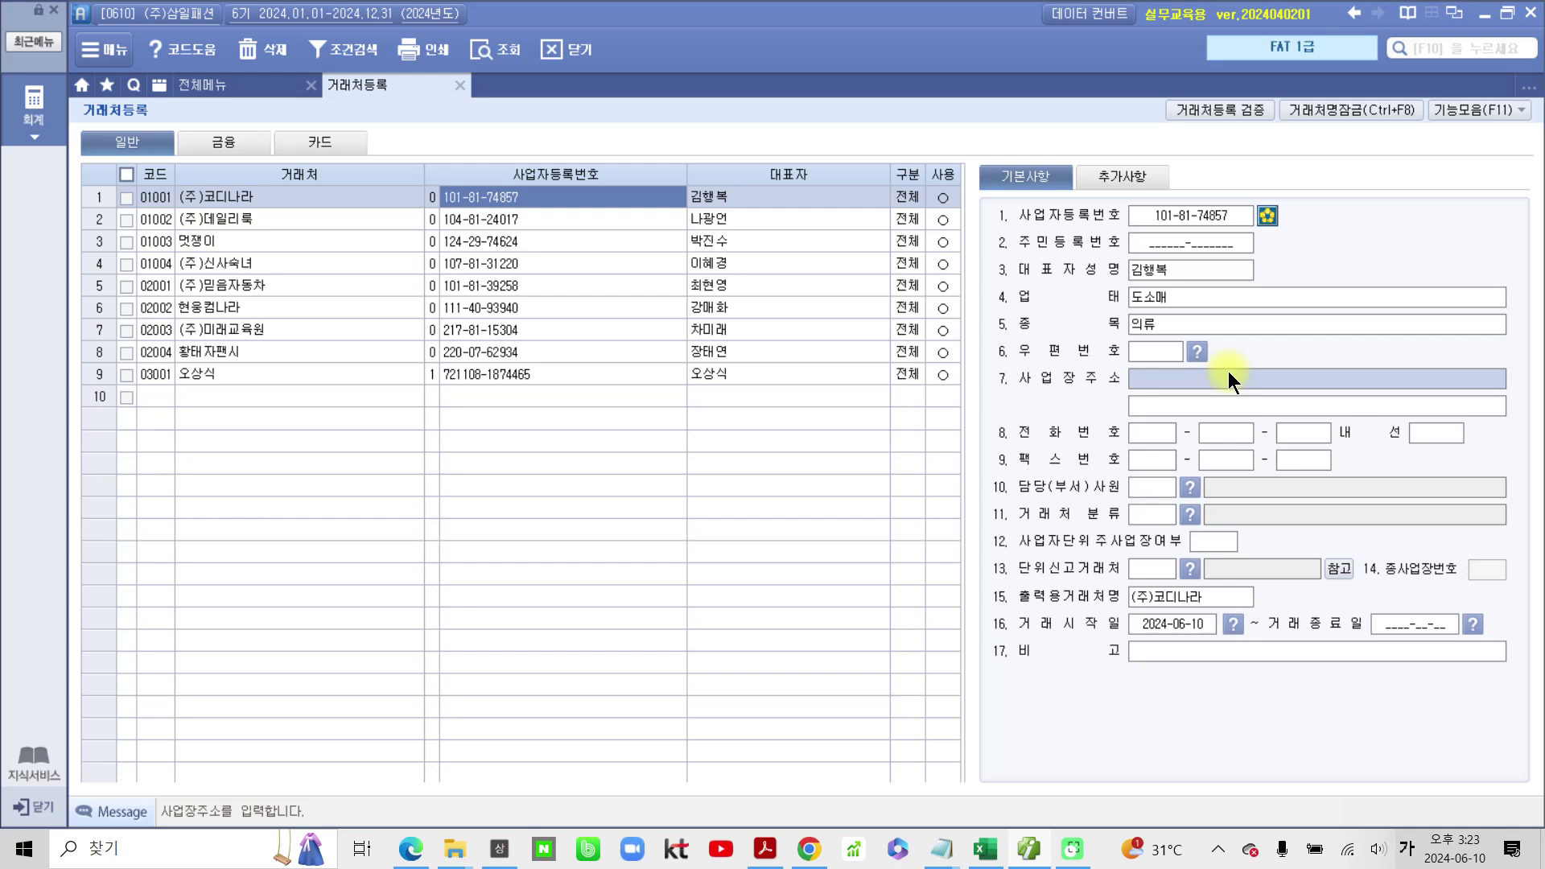
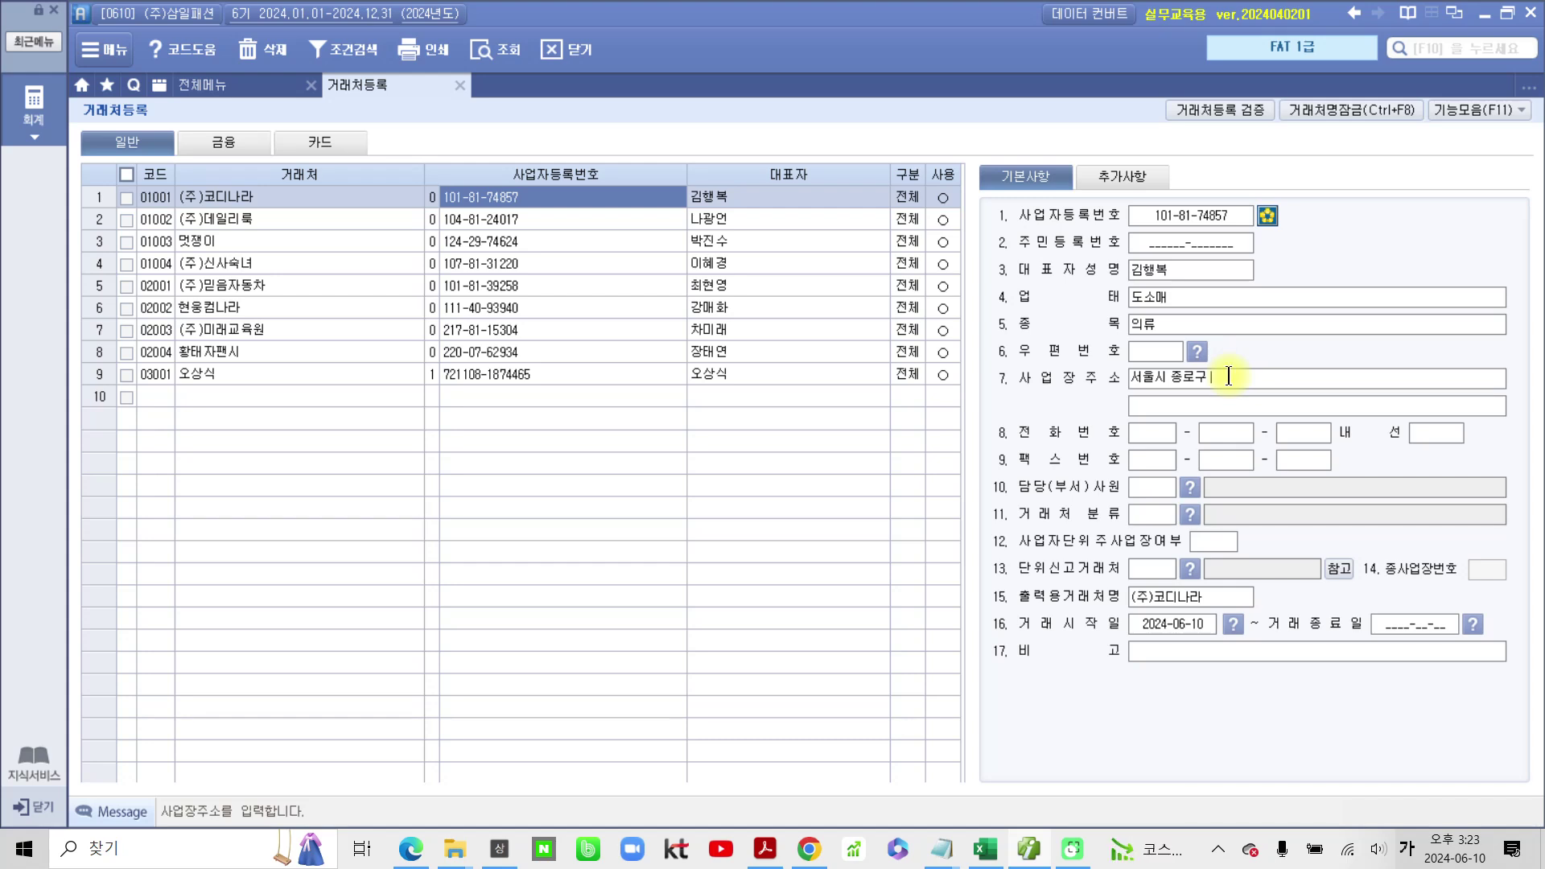
pyautogui.press('Return')
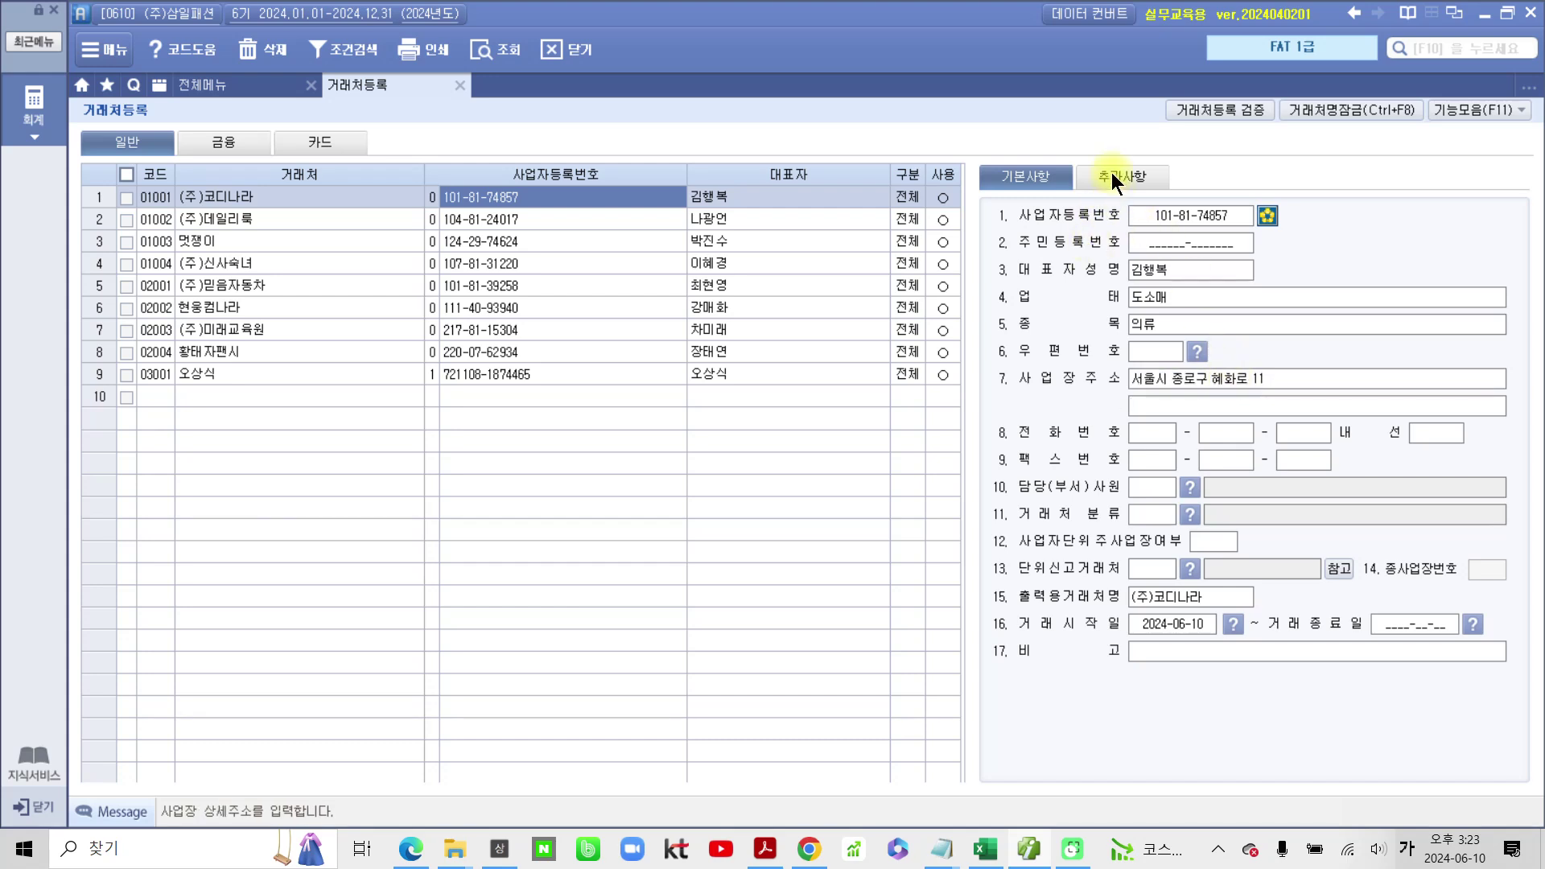
# Step: On 추가사항, enter (주)코디나라's contact e-mail ID with the bill36524.com domain
pyautogui.click(1111, 174)
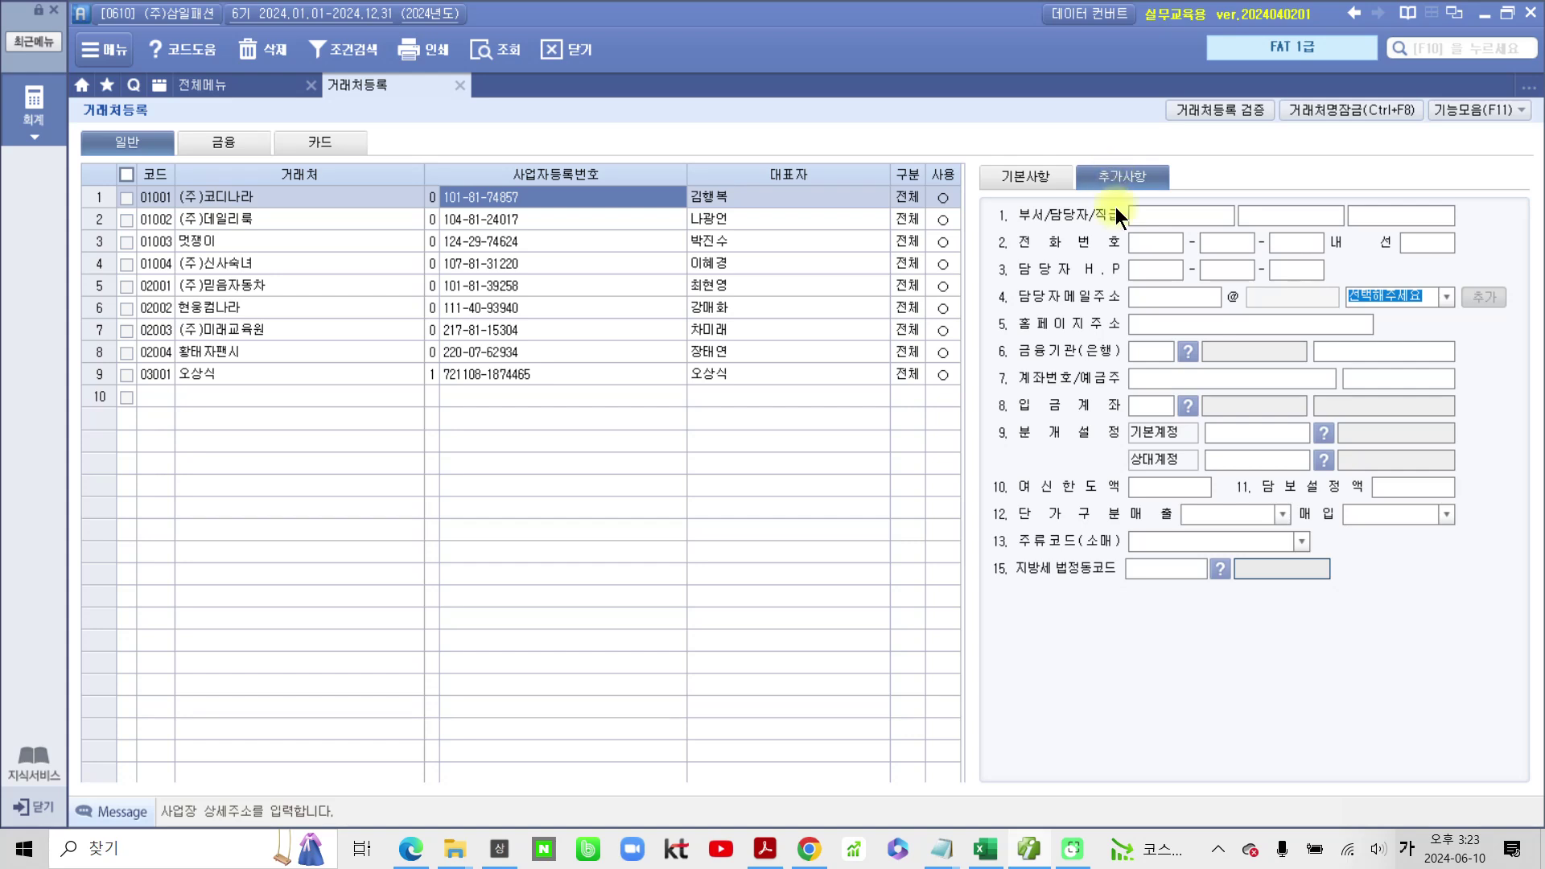
pyautogui.click(1143, 301)
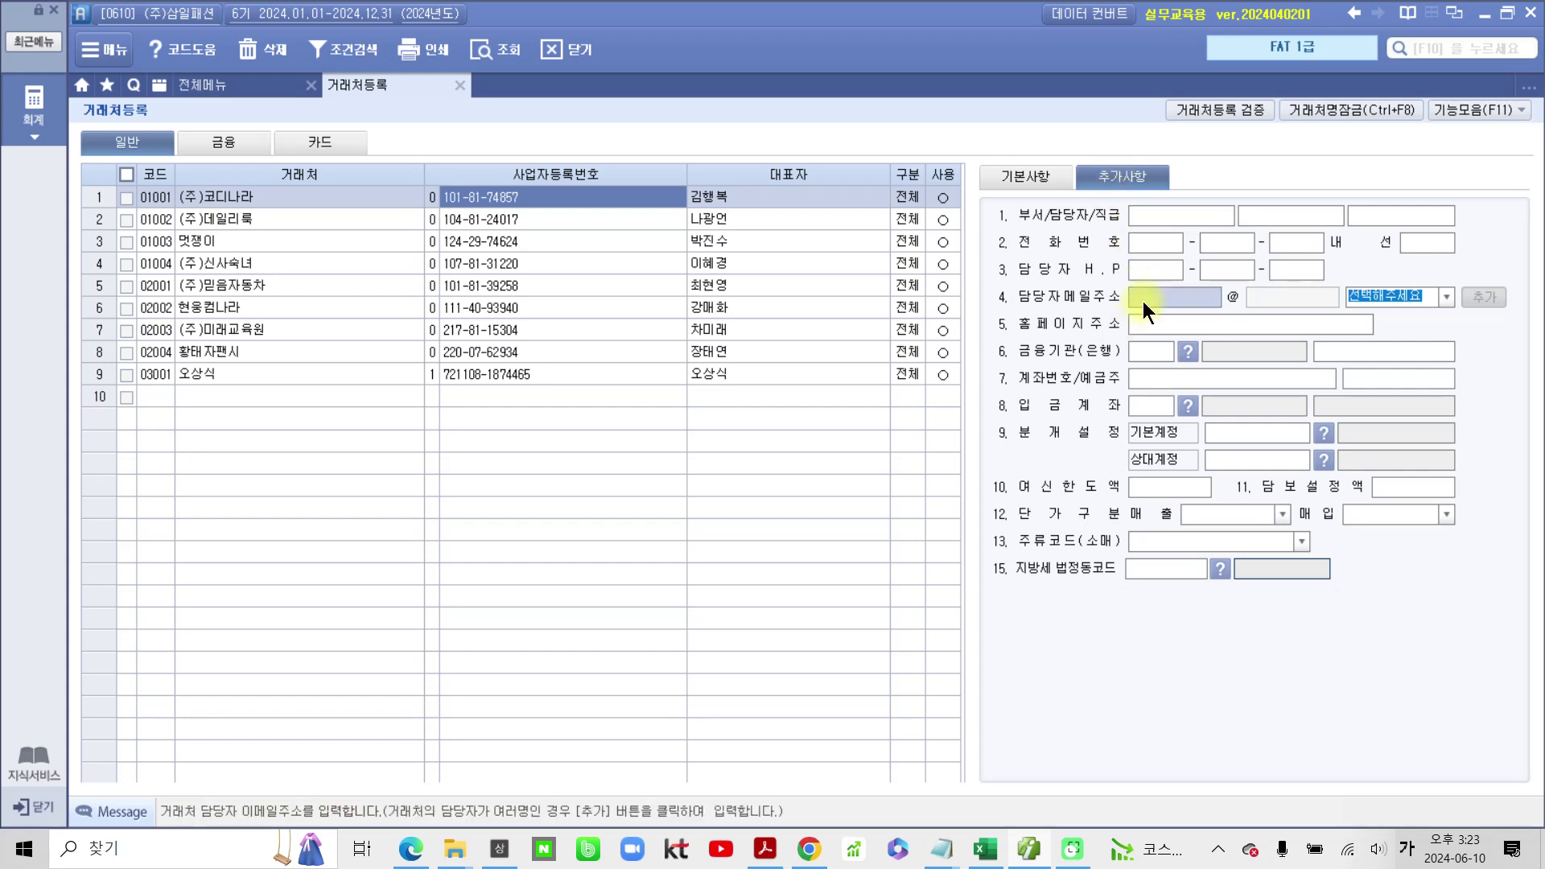
pyautogui.press('Hangul')
pyautogui.press('capslock')
pyautogui.click(1448, 296)
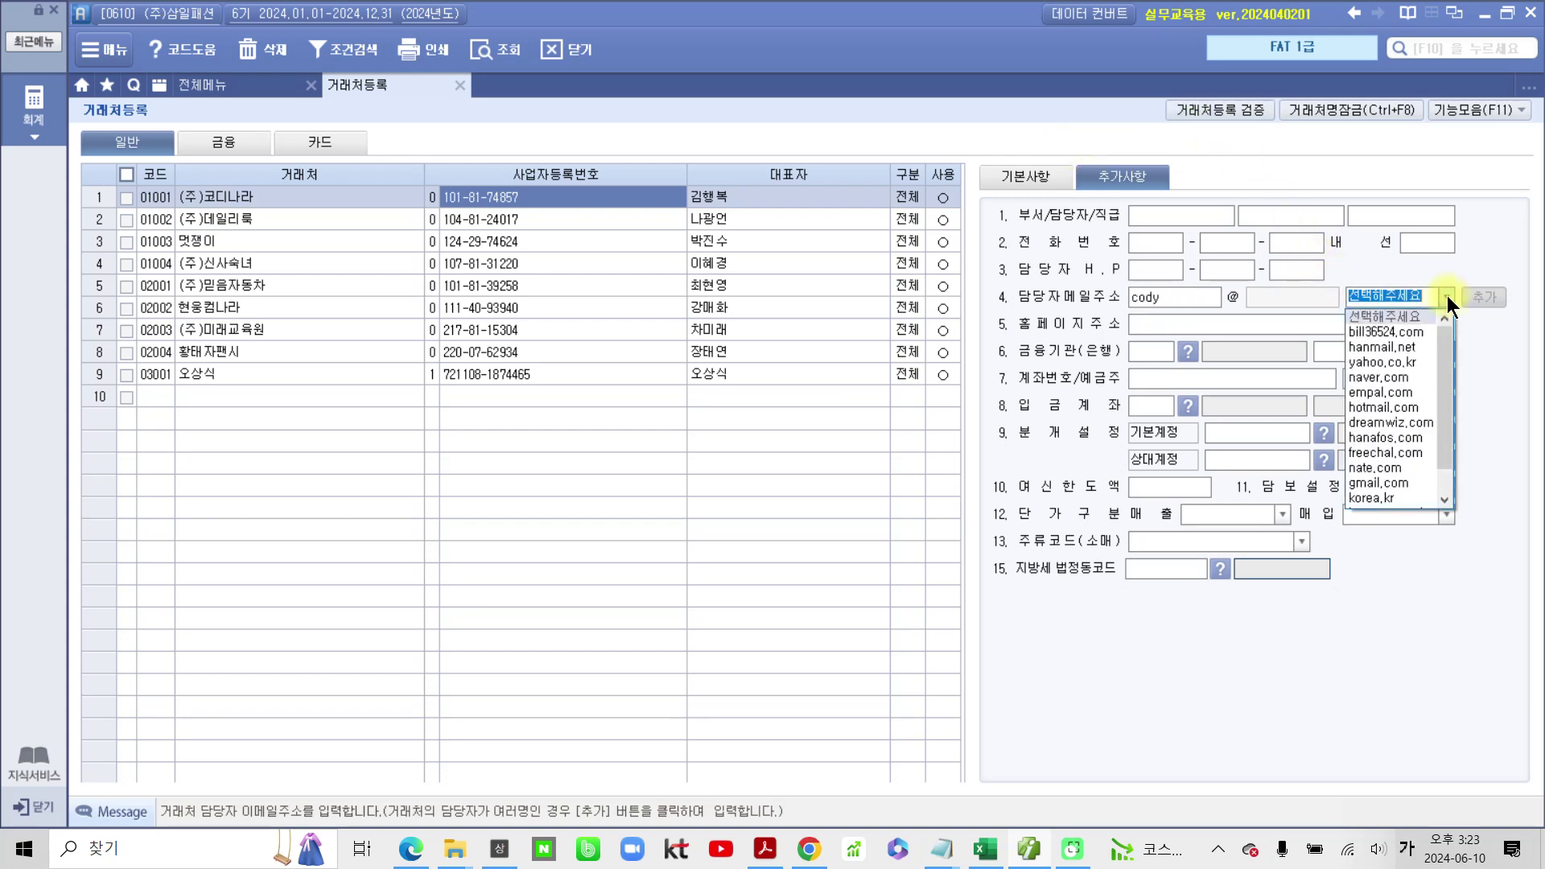
pyautogui.click(1406, 330)
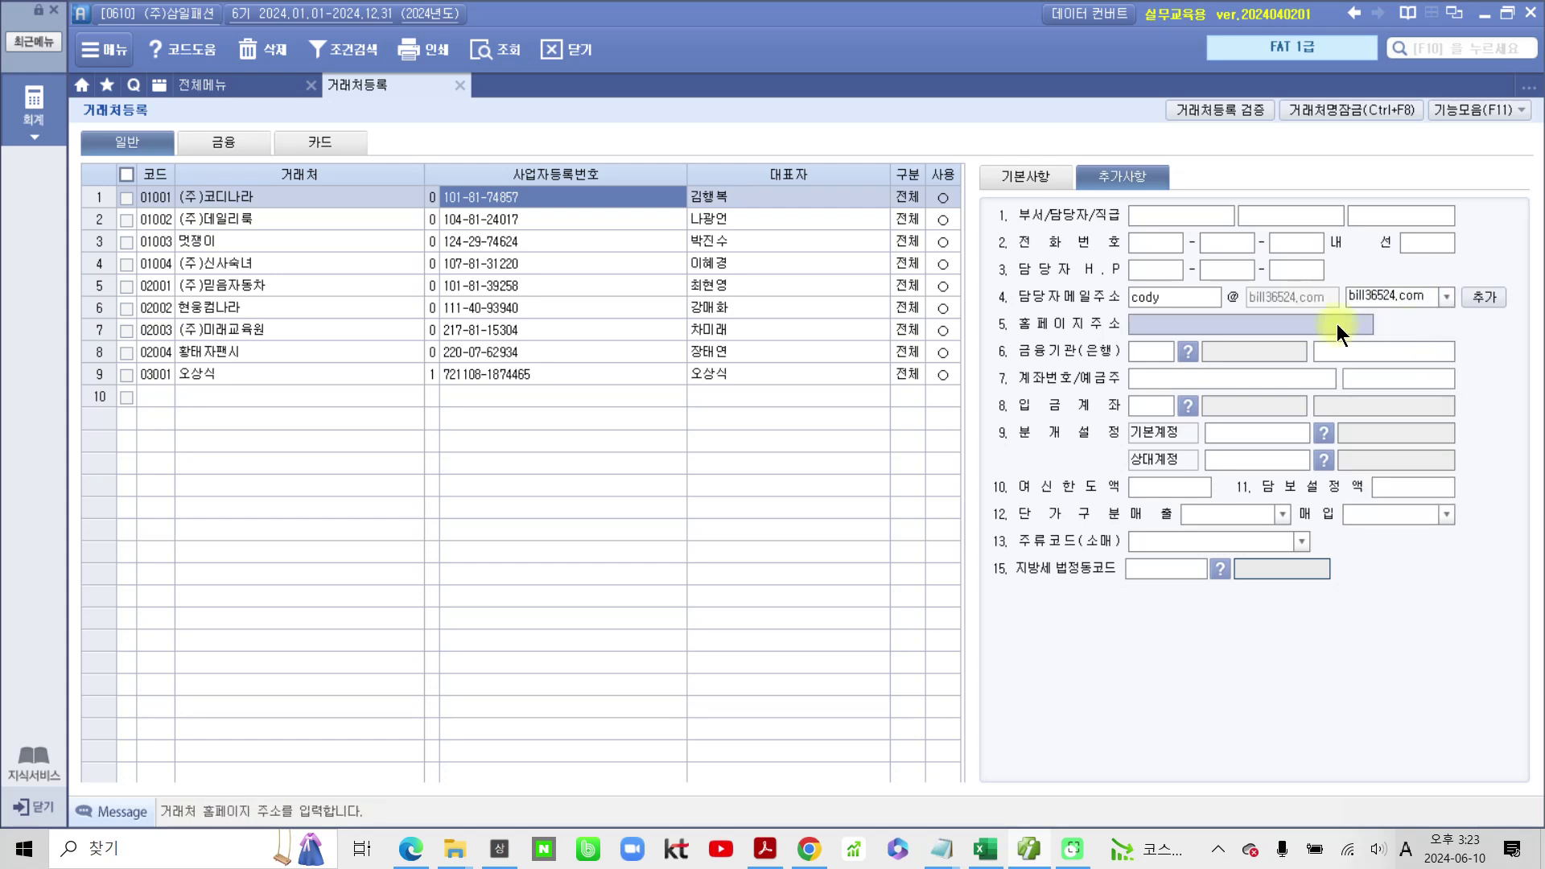
# Step: Open (주)데일리룩 on 기본사항 and enter 업태 도소매 and 종목 의류
pyautogui.click(820, 217)
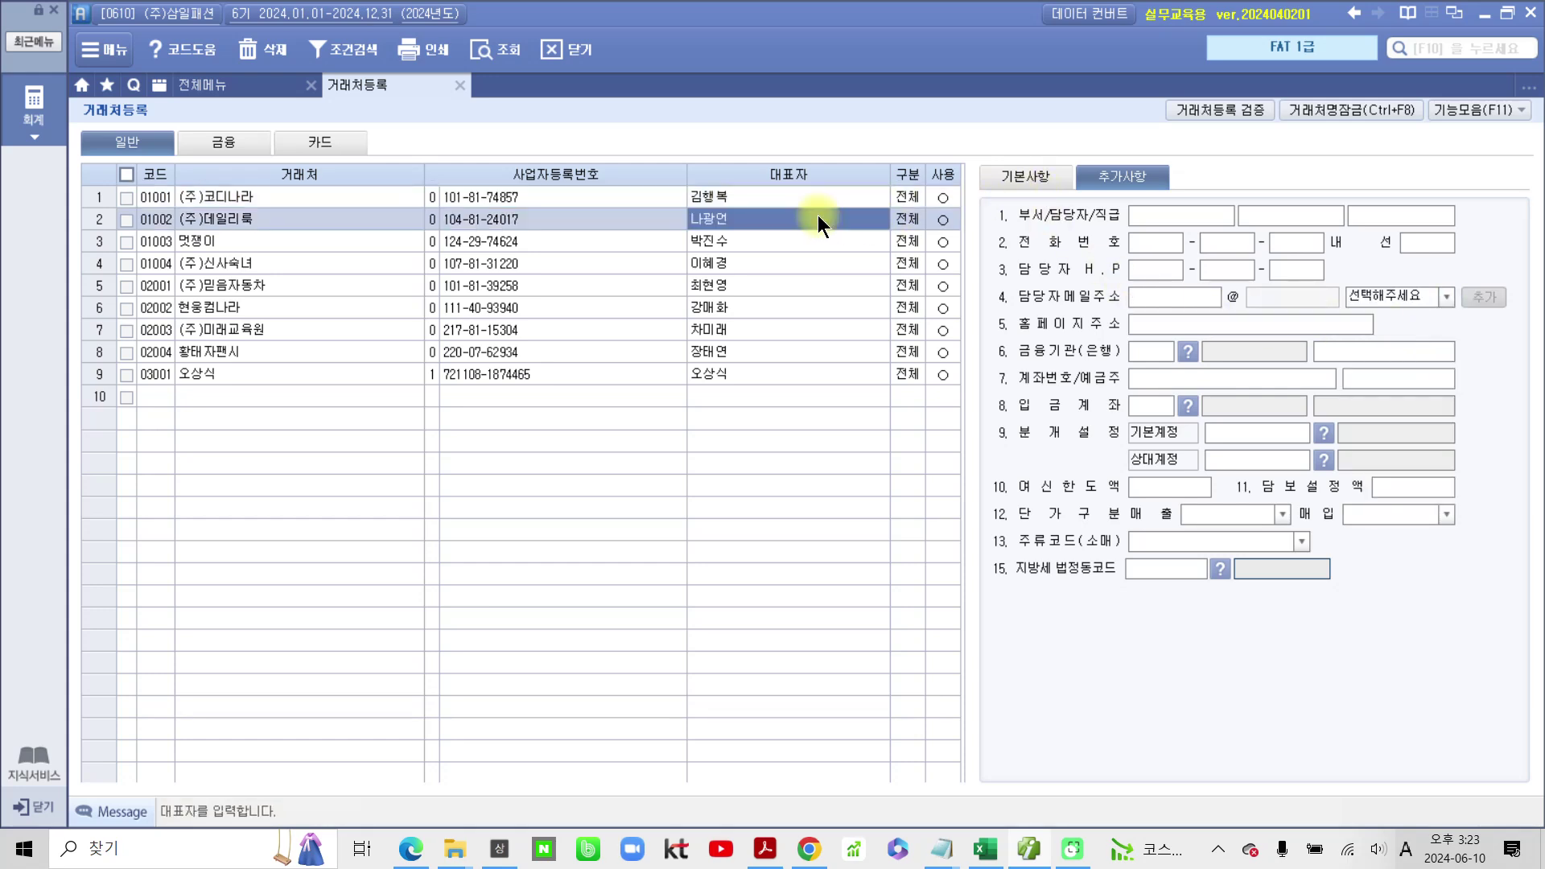
pyautogui.click(1010, 176)
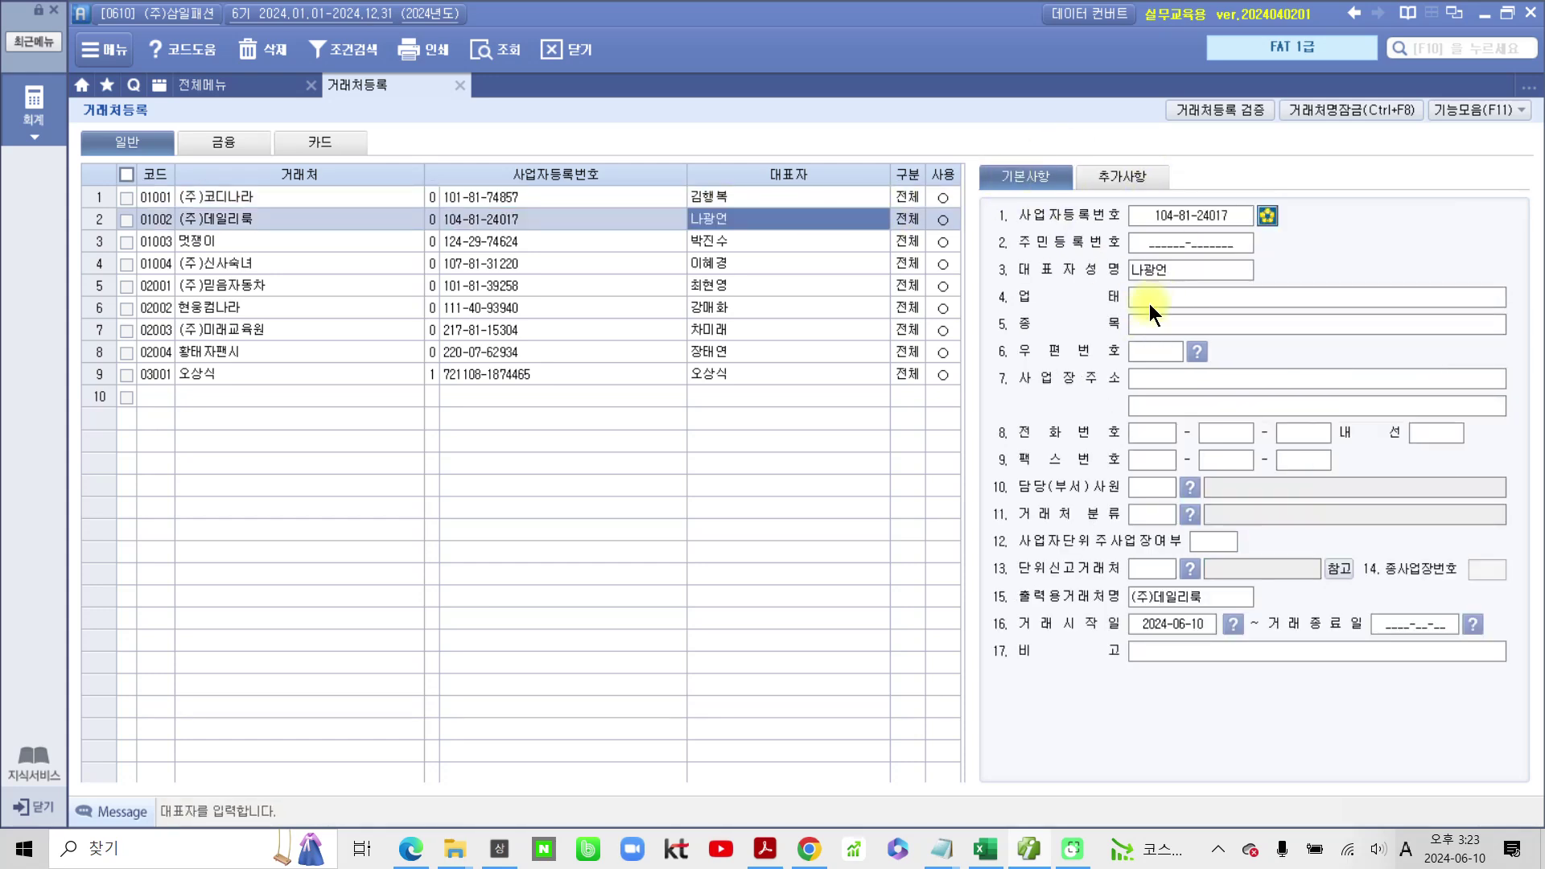
pyautogui.click(1150, 303)
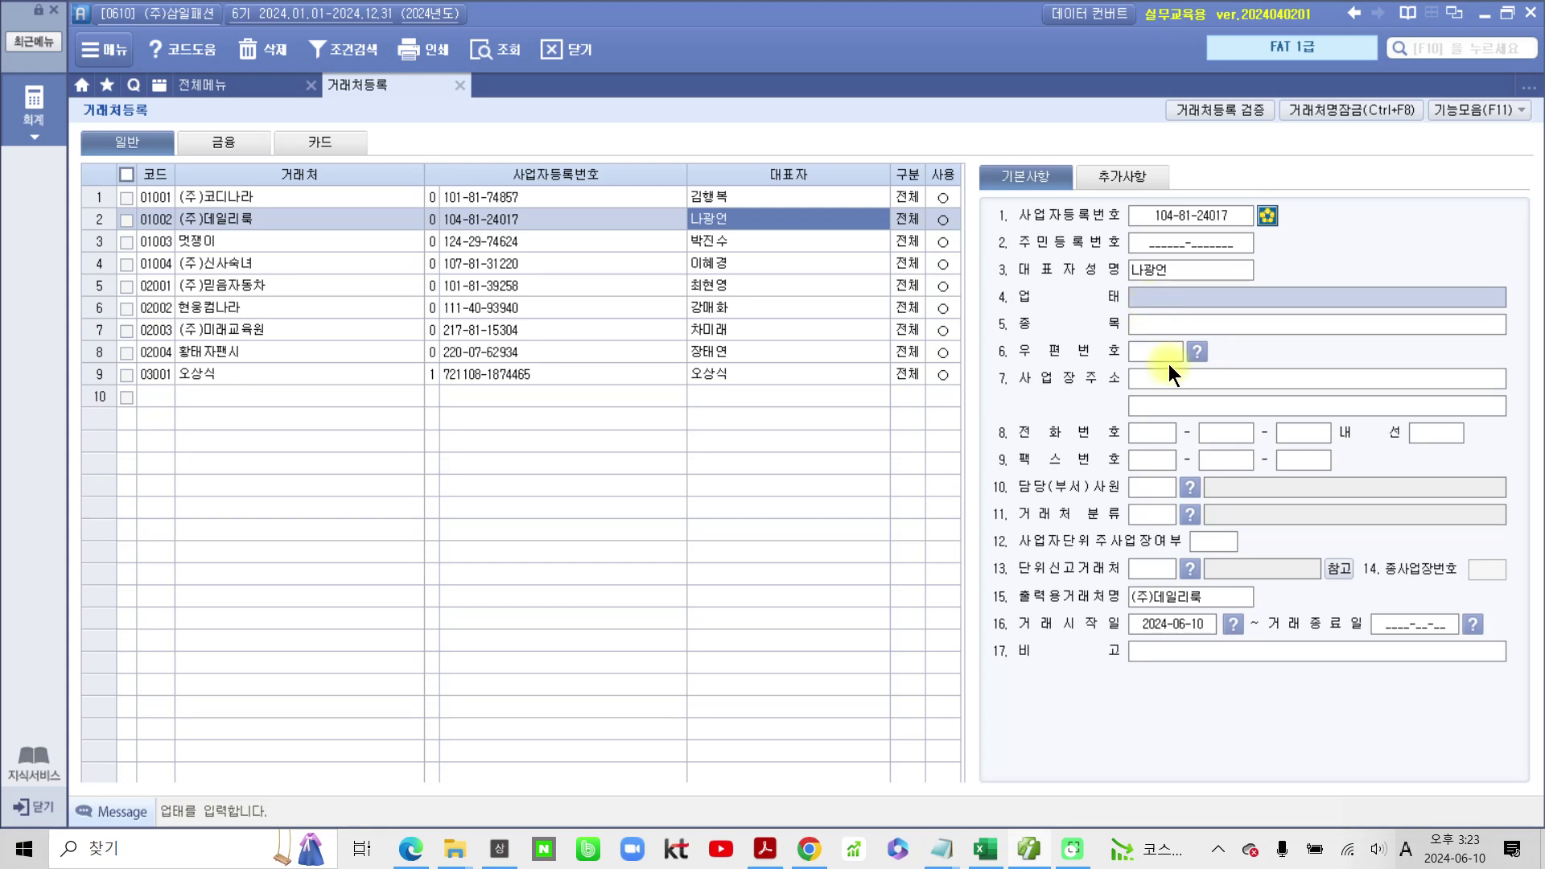
pyautogui.write('ehthao')
pyautogui.press('BackSpace')
pyautogui.press('BackSpace')
pyautogui.press('BackSpace')
pyautogui.press('BackSpace')
pyautogui.press('BackSpace')
pyautogui.press('Hangul')
pyautogui.write('도소매')
pyautogui.press('Return')
pyautogui.write('일')
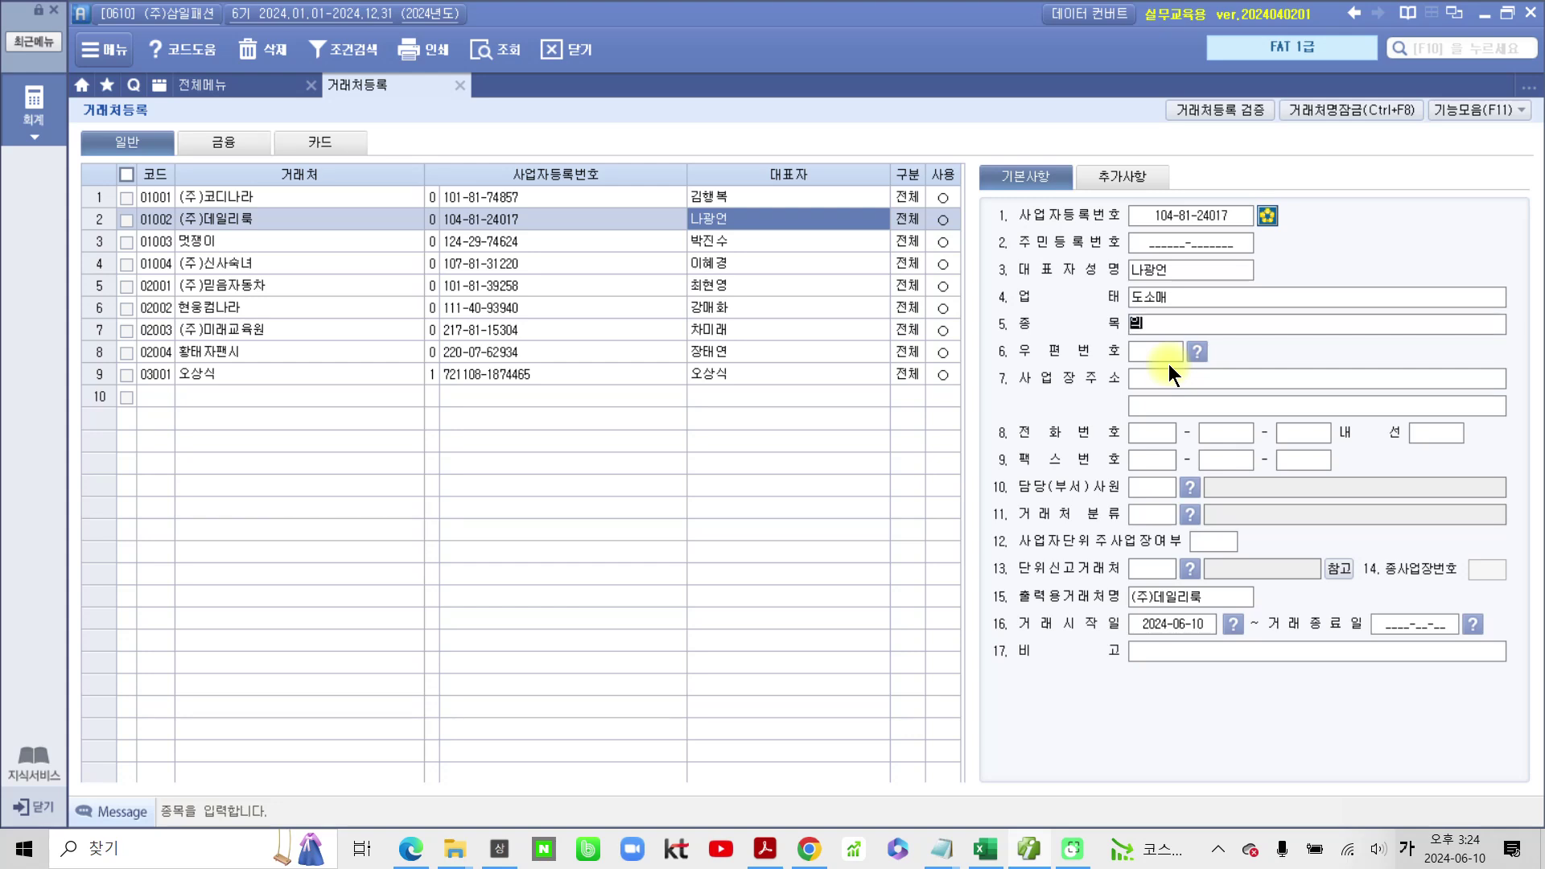
pyautogui.press('Return')
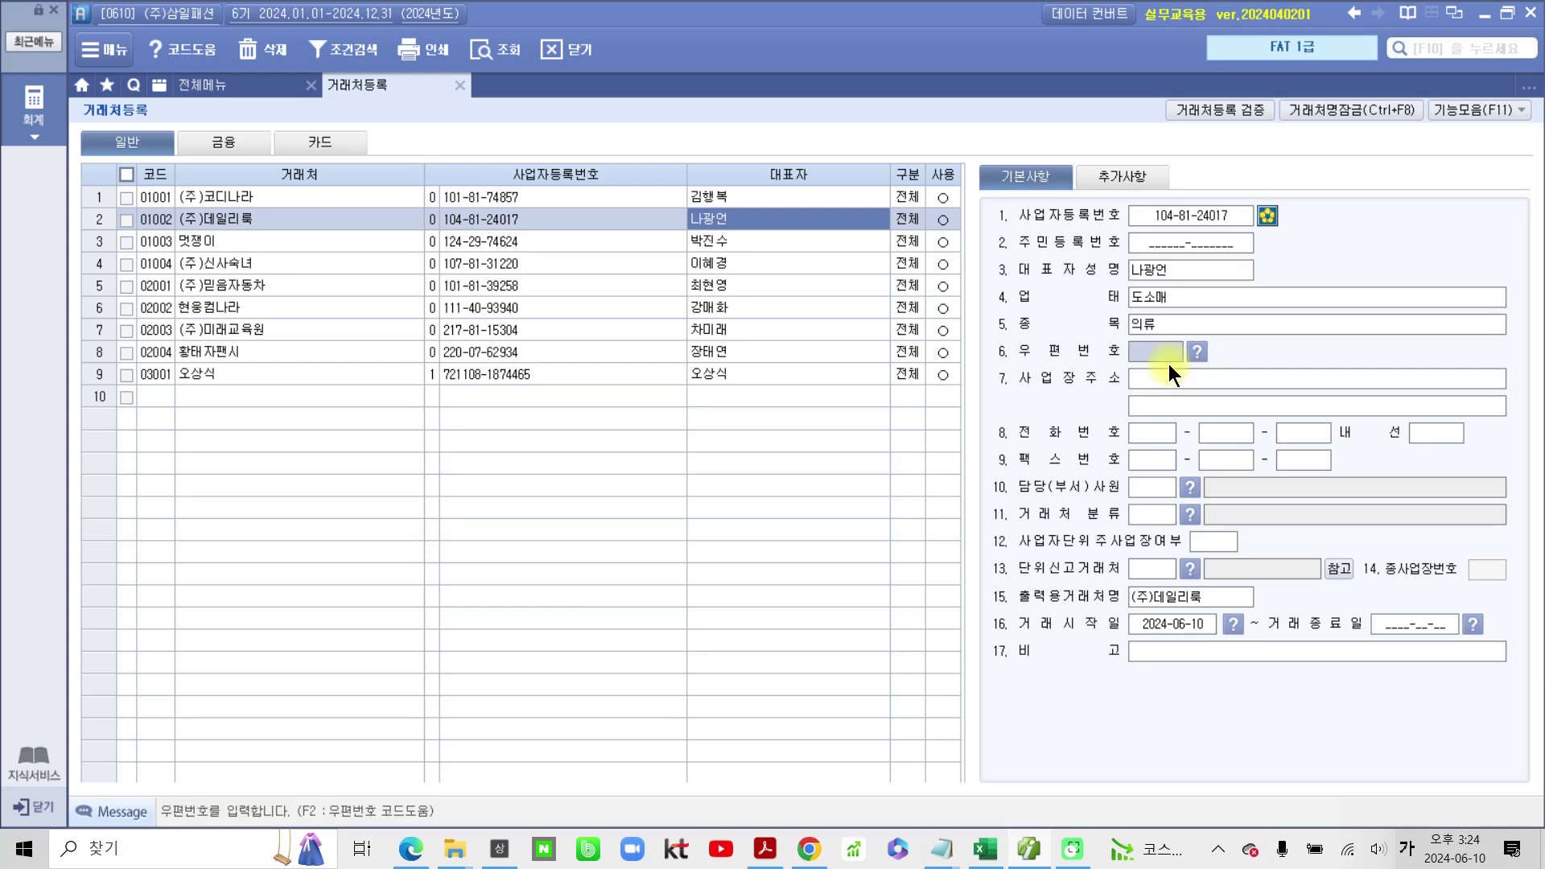
pyautogui.click(1167, 377)
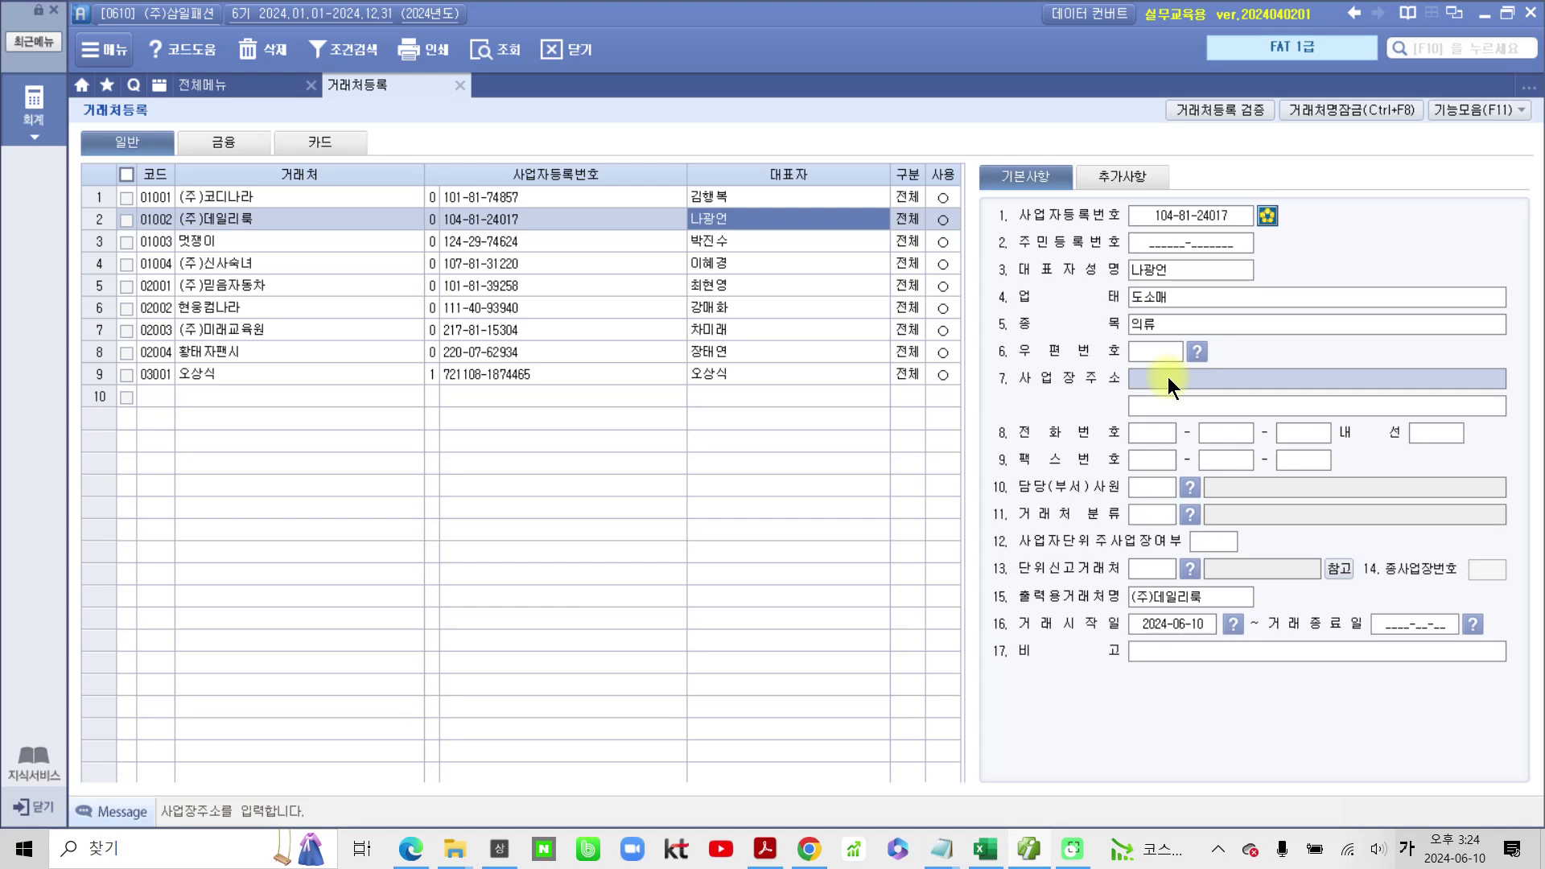
pyautogui.write('서우히')
pyautogui.press('BackSpace')
pyautogui.press('BackSpace')
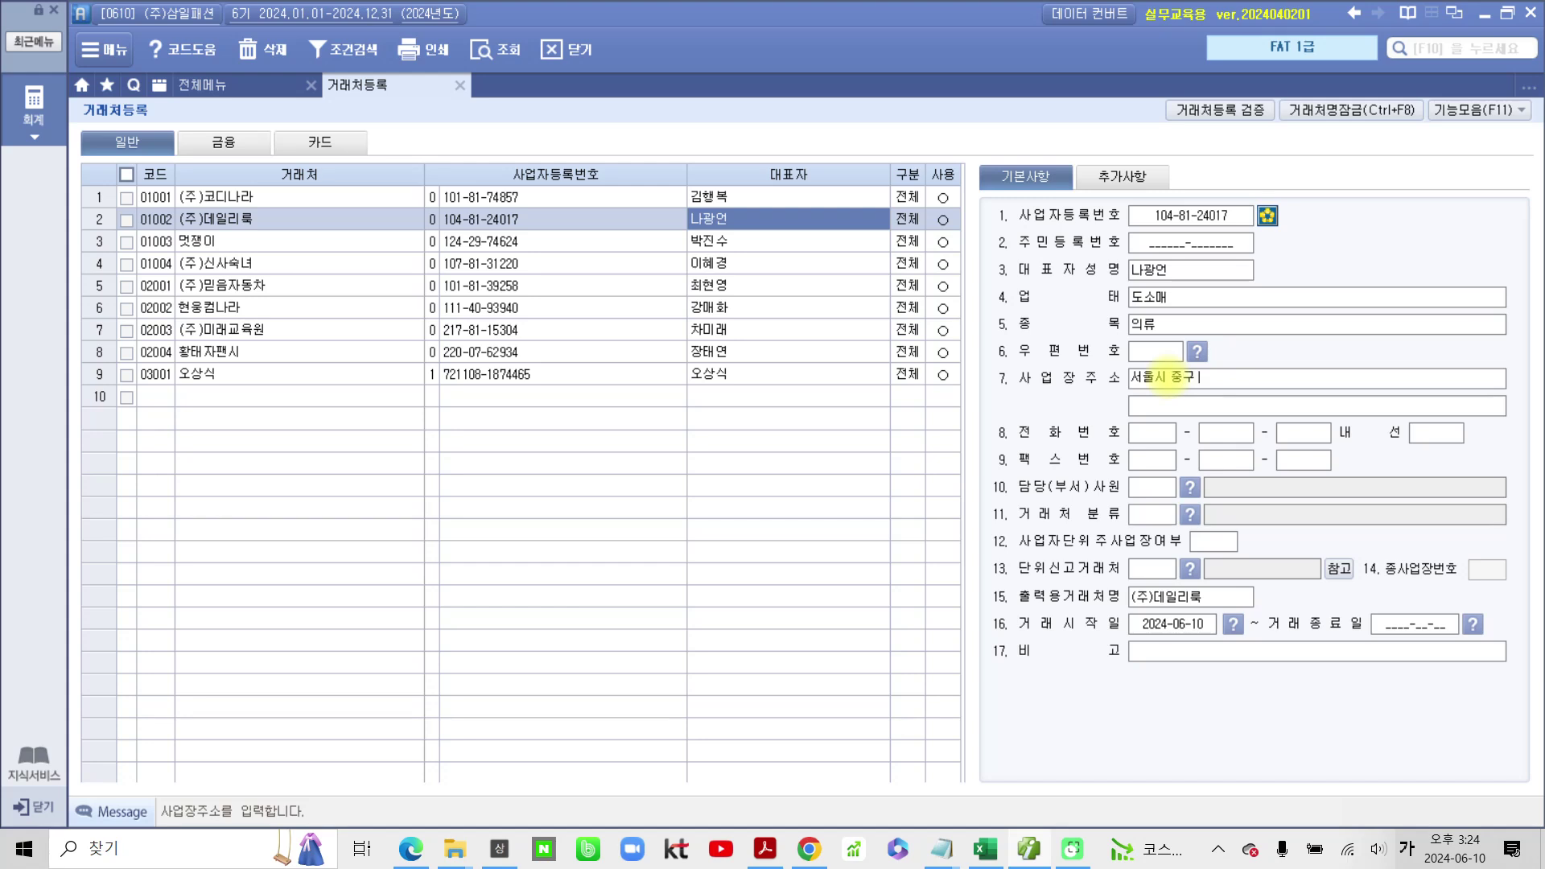
pyautogui.press('Return')
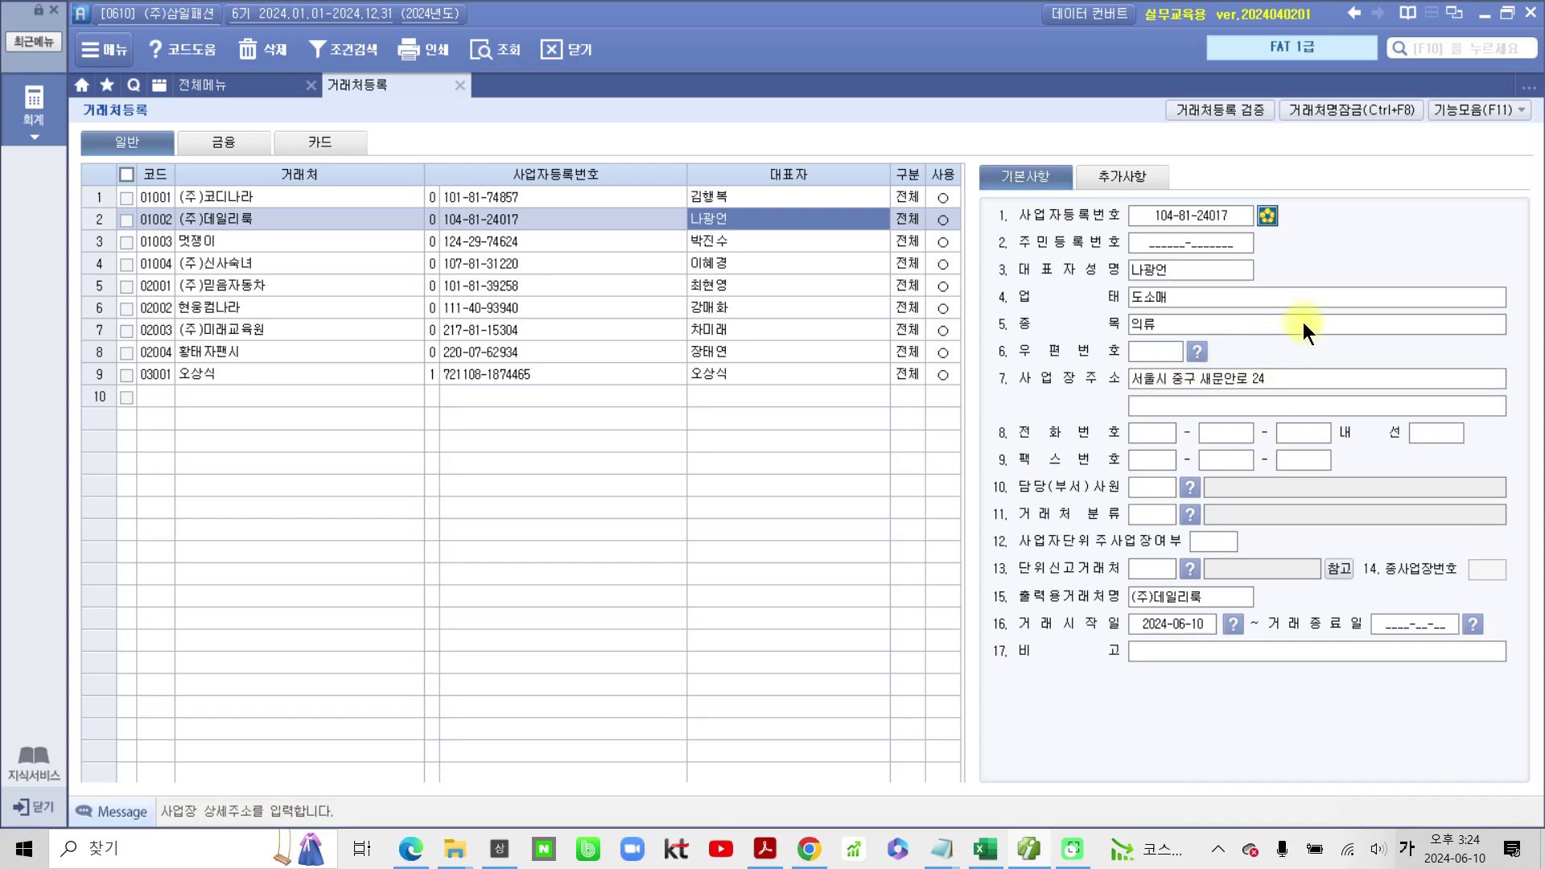
# Step: Add a contact e-mail ID on the bill36524.com domain, then select 멋쟁이's row
pyautogui.click(1106, 176)
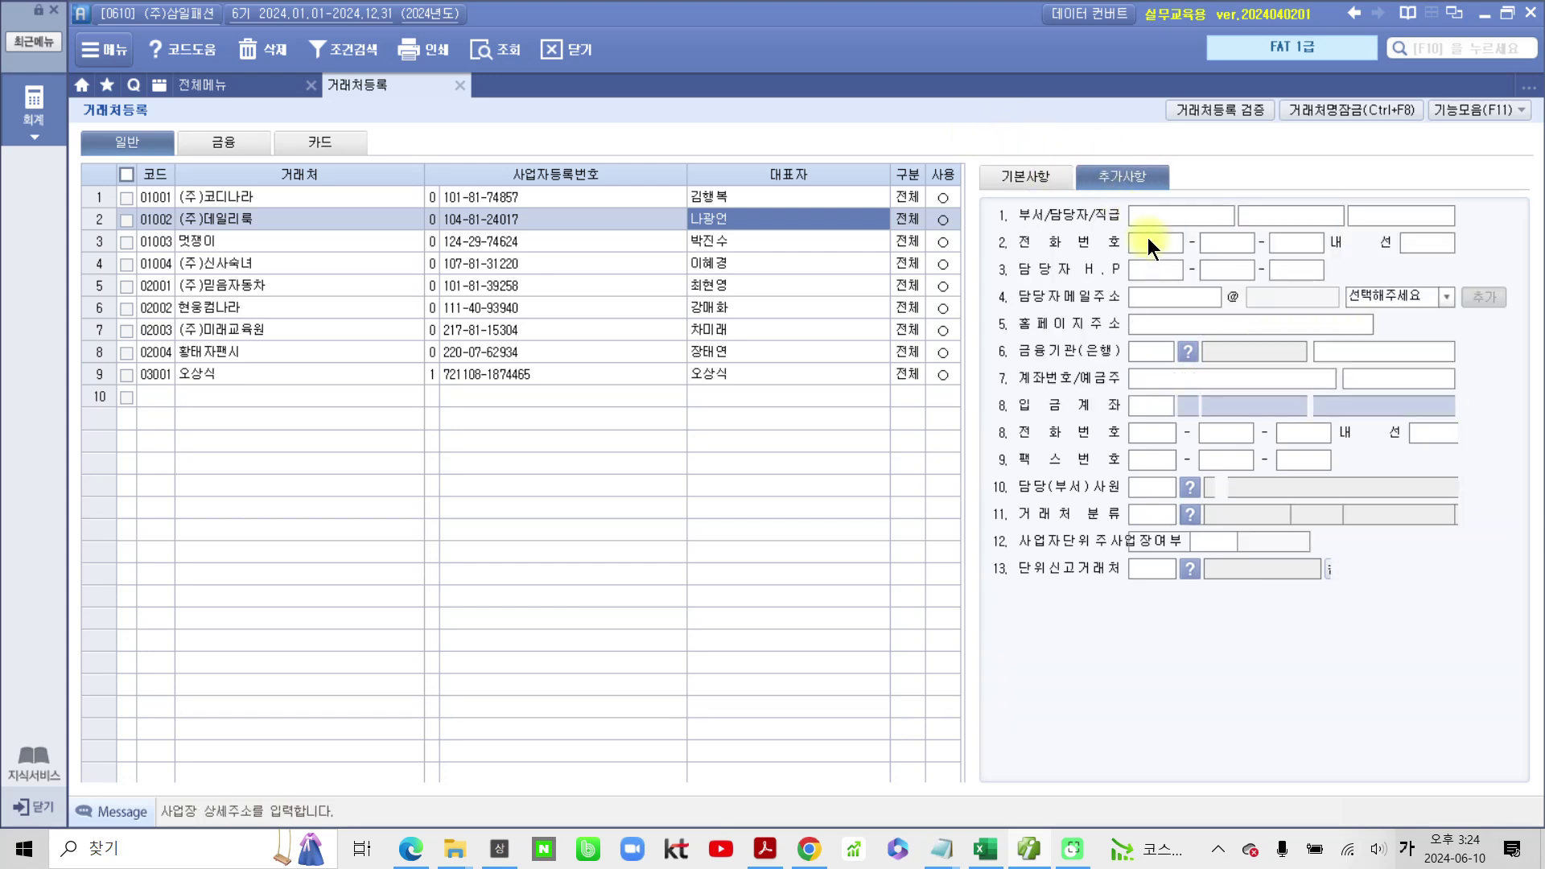
pyautogui.click(1139, 308)
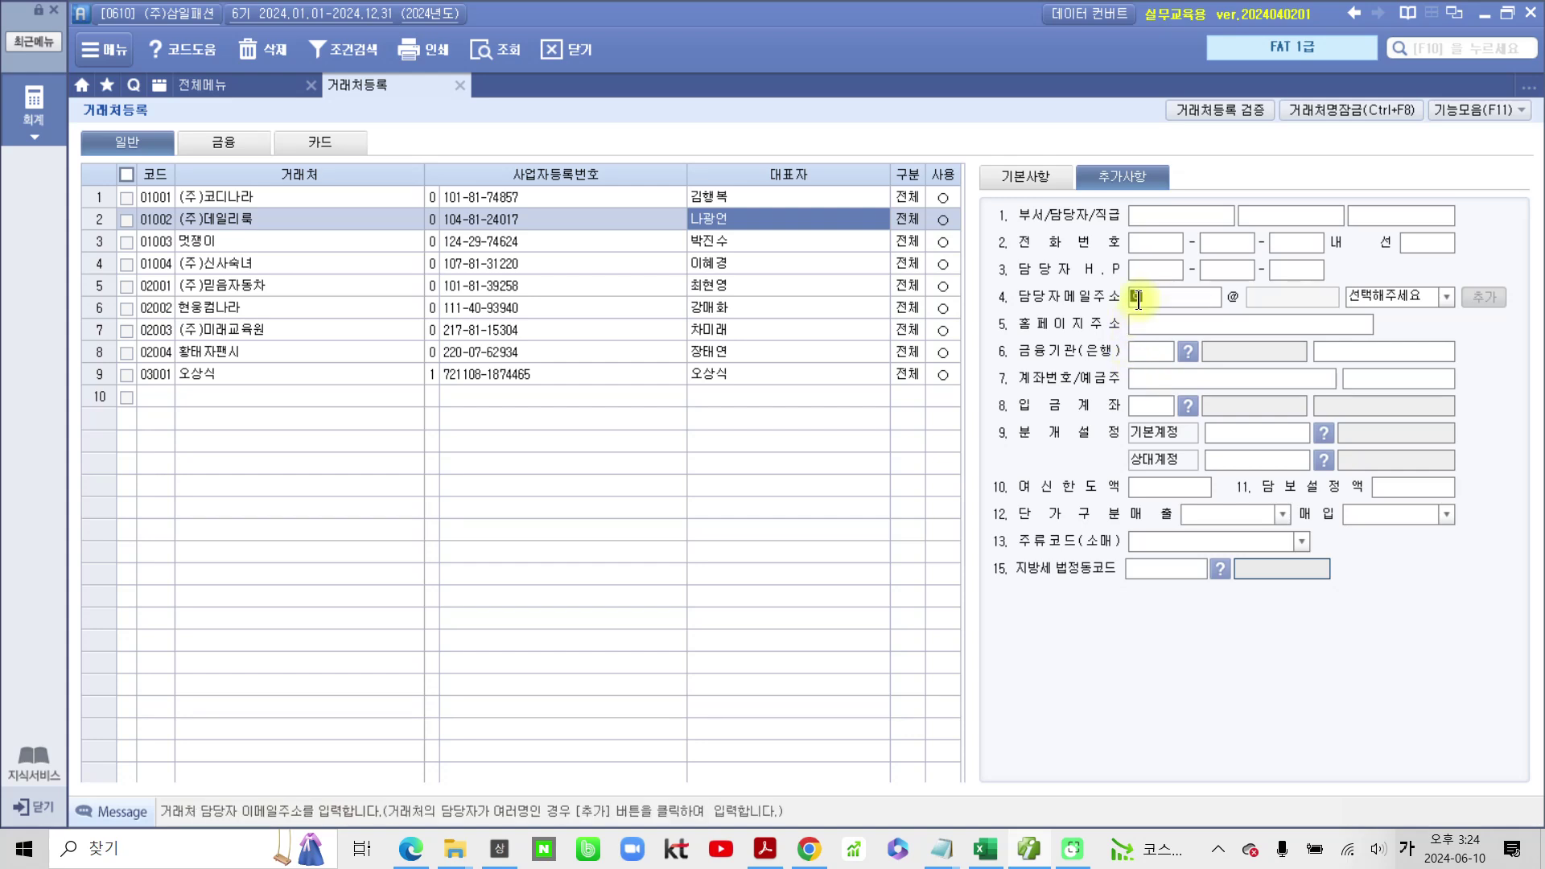
pyautogui.press('Hangul')
pyautogui.click(1438, 301)
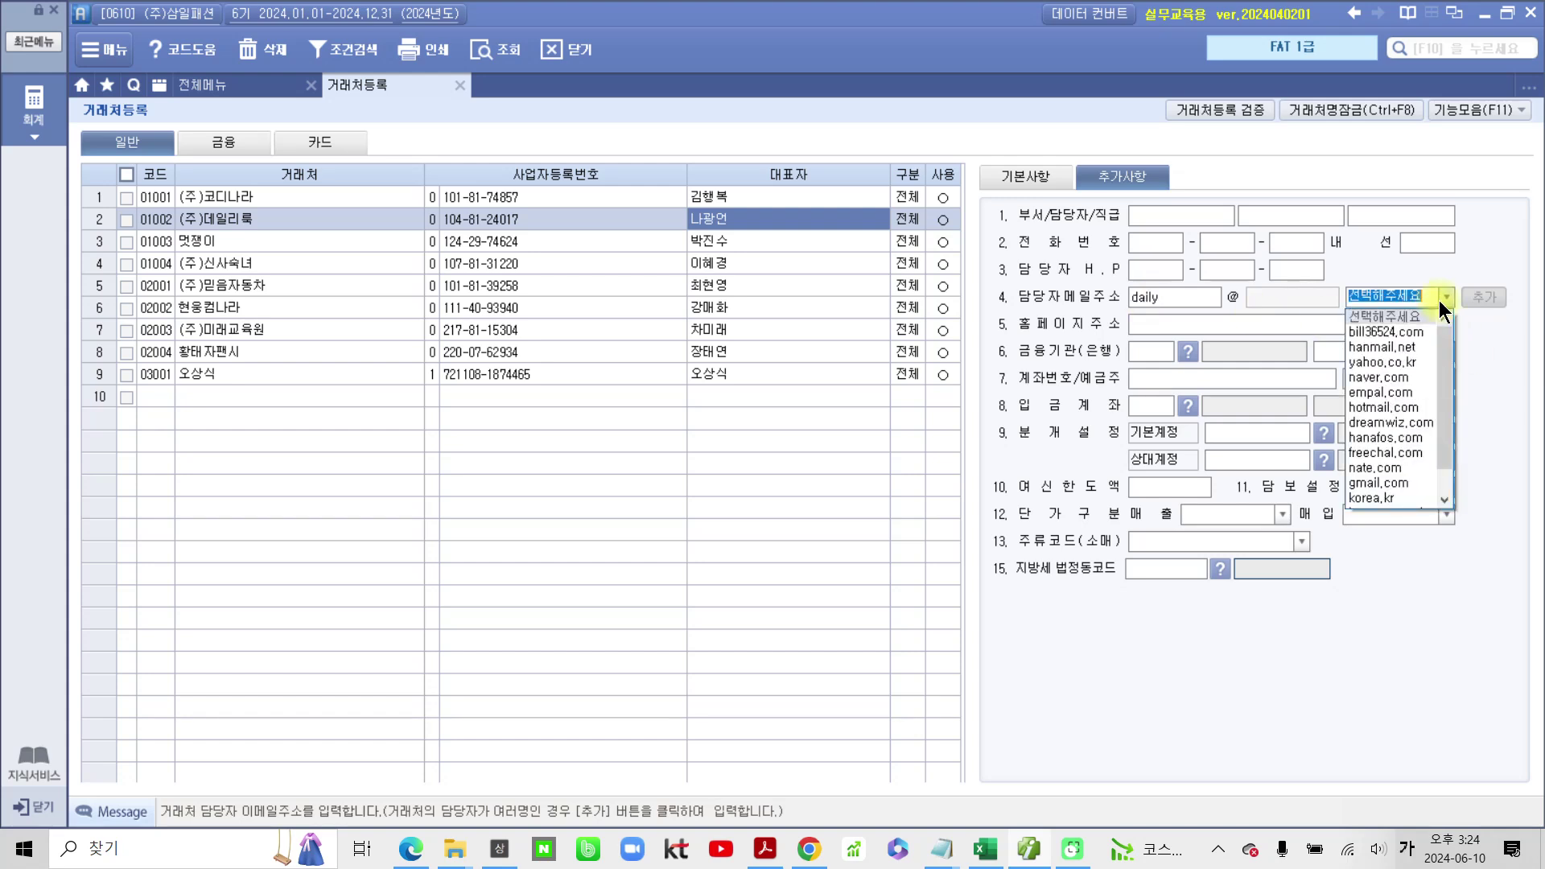
pyautogui.click(1412, 334)
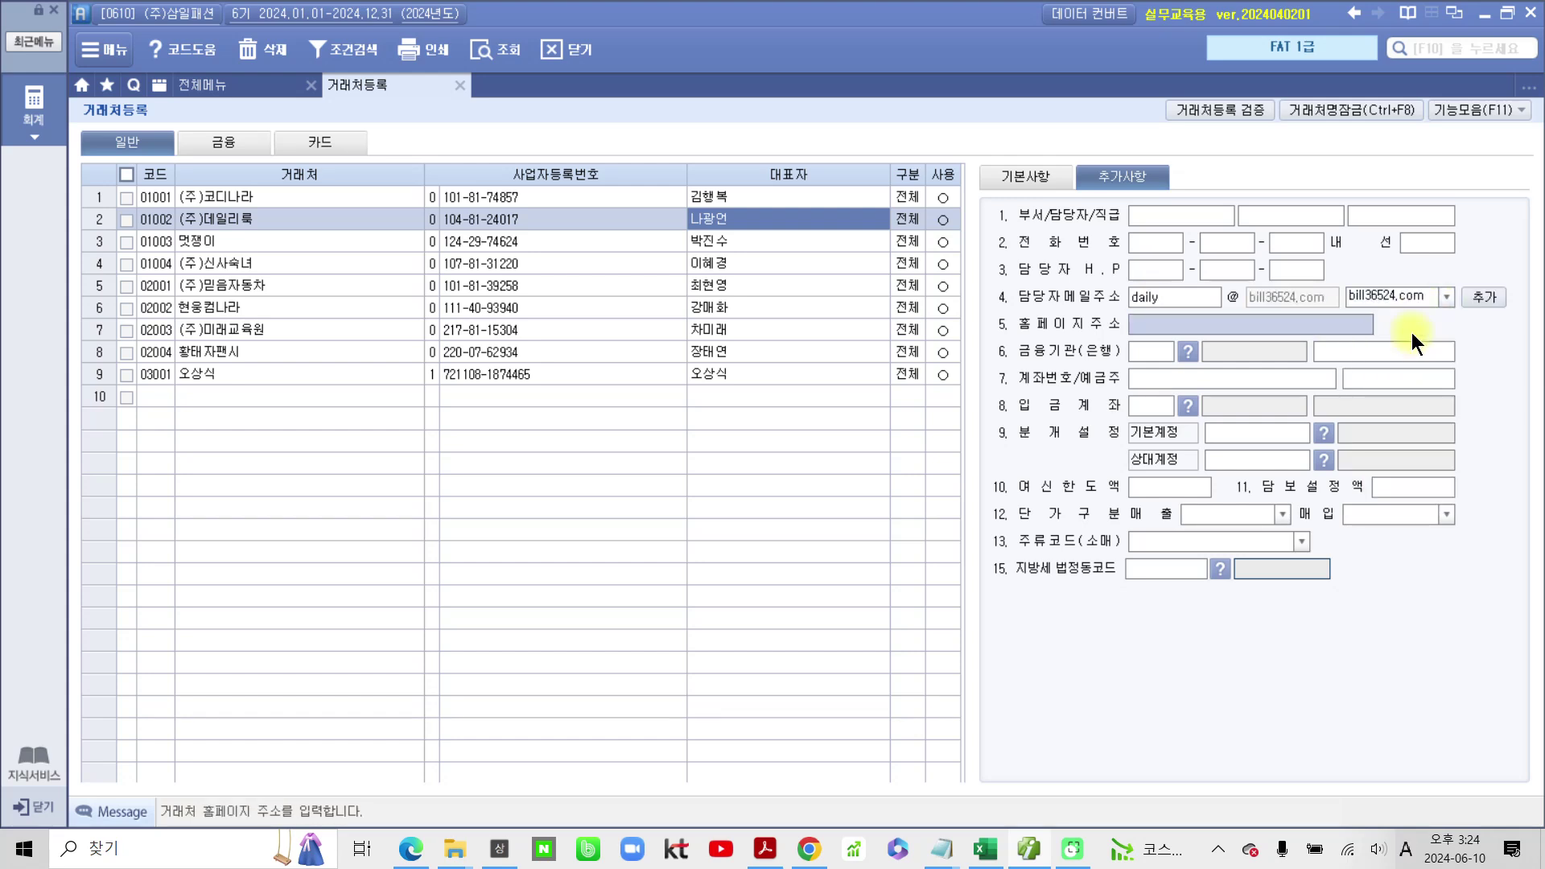
pyautogui.click(688, 243)
# Step: On 기본사항, enter 멋쟁이's 업태 도소매 and 종목 의류
pyautogui.click(999, 178)
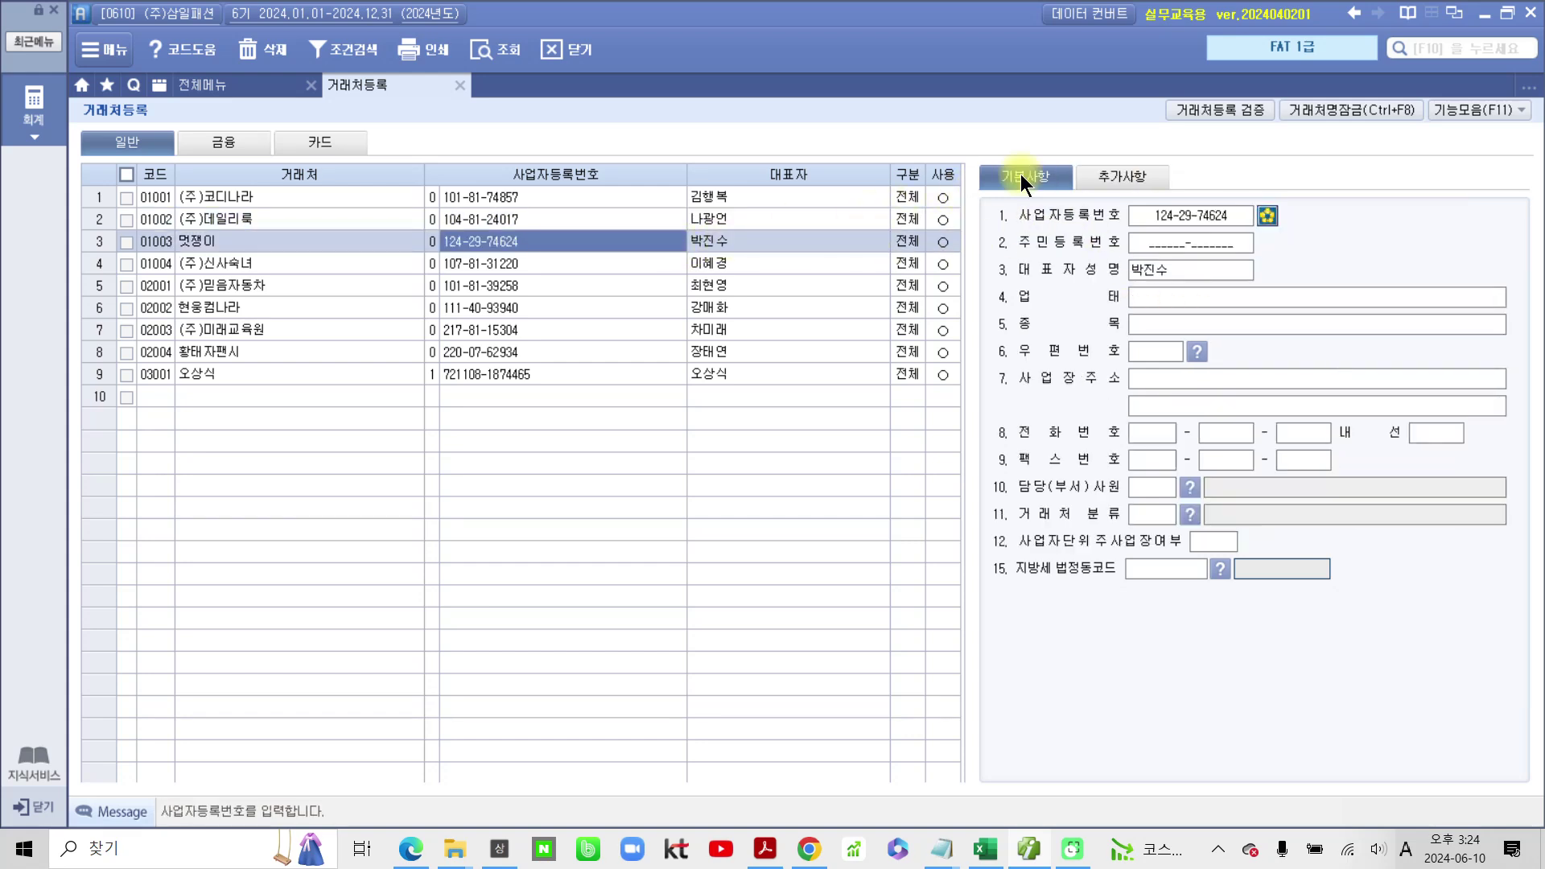
pyautogui.click(1152, 295)
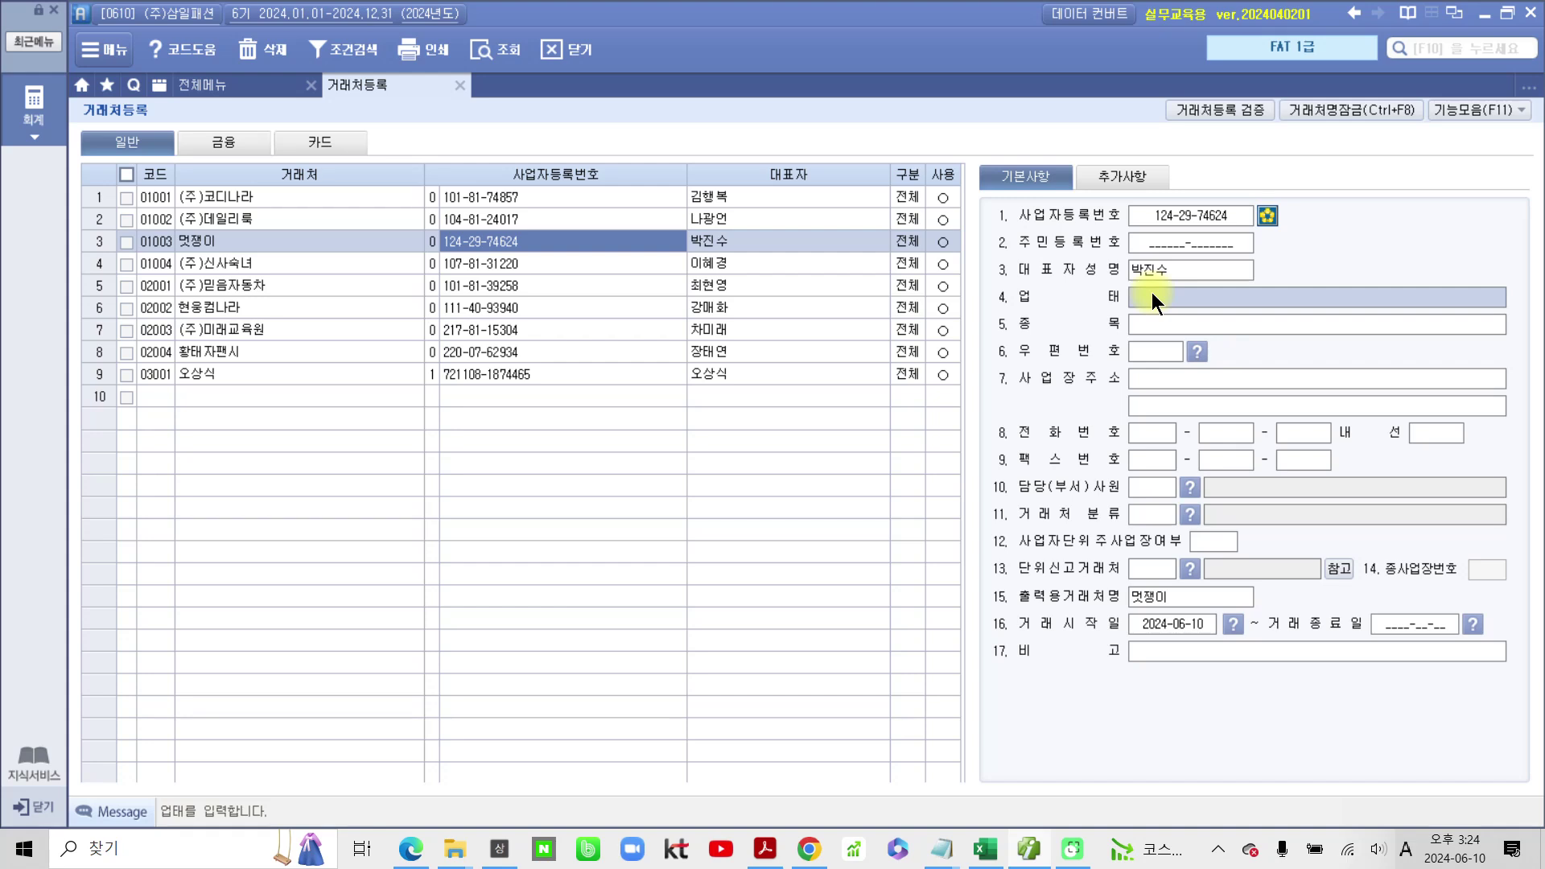
pyautogui.write('ehthao')
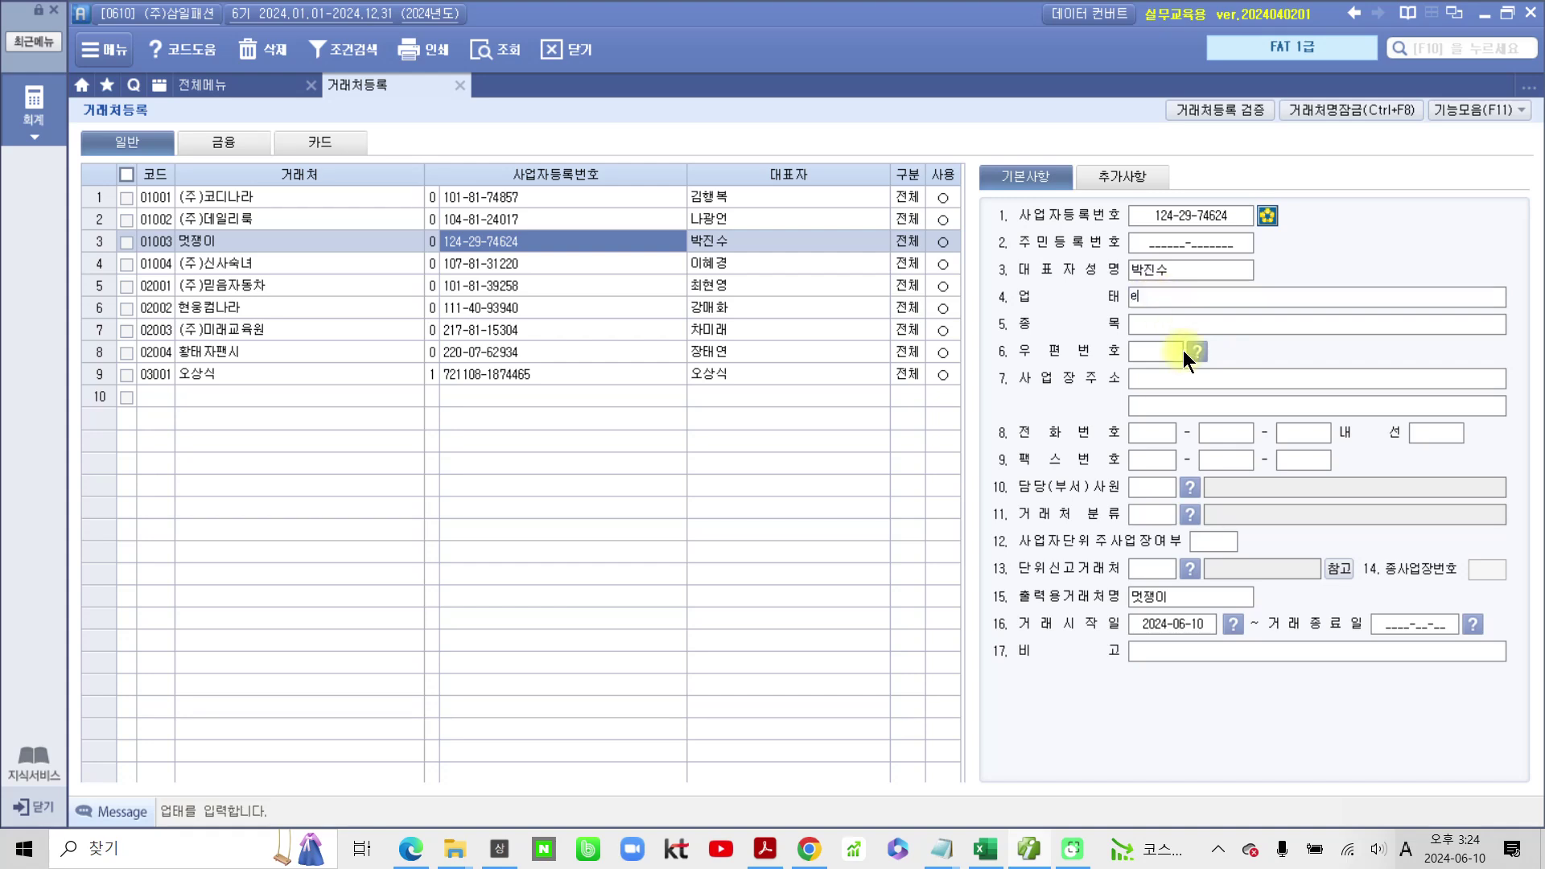
pyautogui.press('BackSpace')
pyautogui.press('BackSpace')
pyautogui.press('BackSpace')
pyautogui.press('BackSpace')
pyautogui.press('BackSpace')
pyautogui.press('BackSpace')
pyautogui.press('Hangul')
pyautogui.write('ehthao')
pyautogui.press('Return')
pyautogui.write('wjsb')
pyautogui.press('Return')
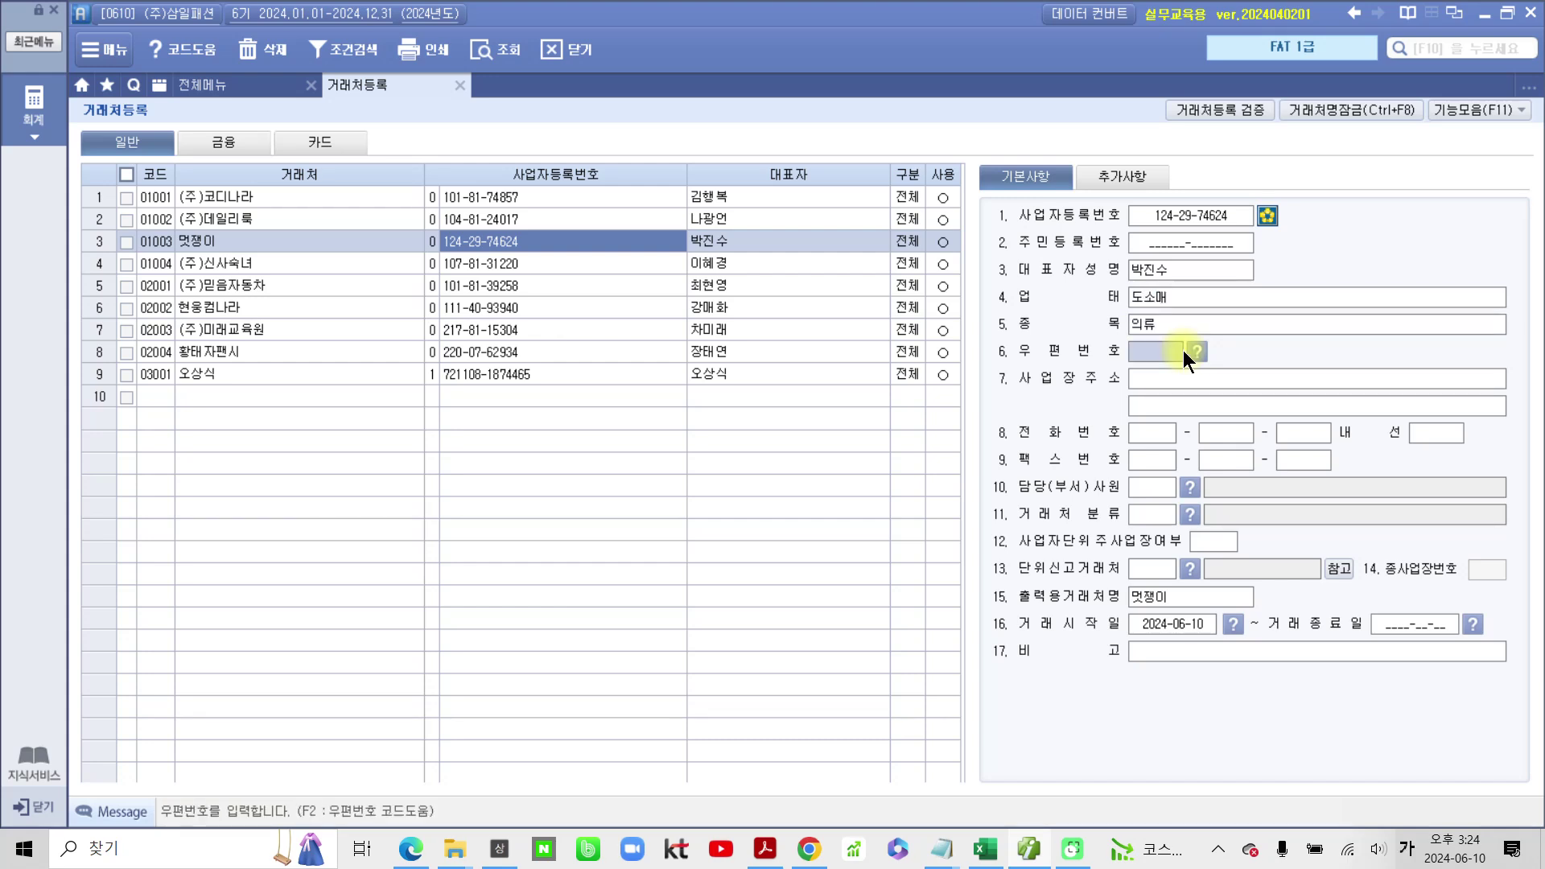
pyautogui.click(1192, 376)
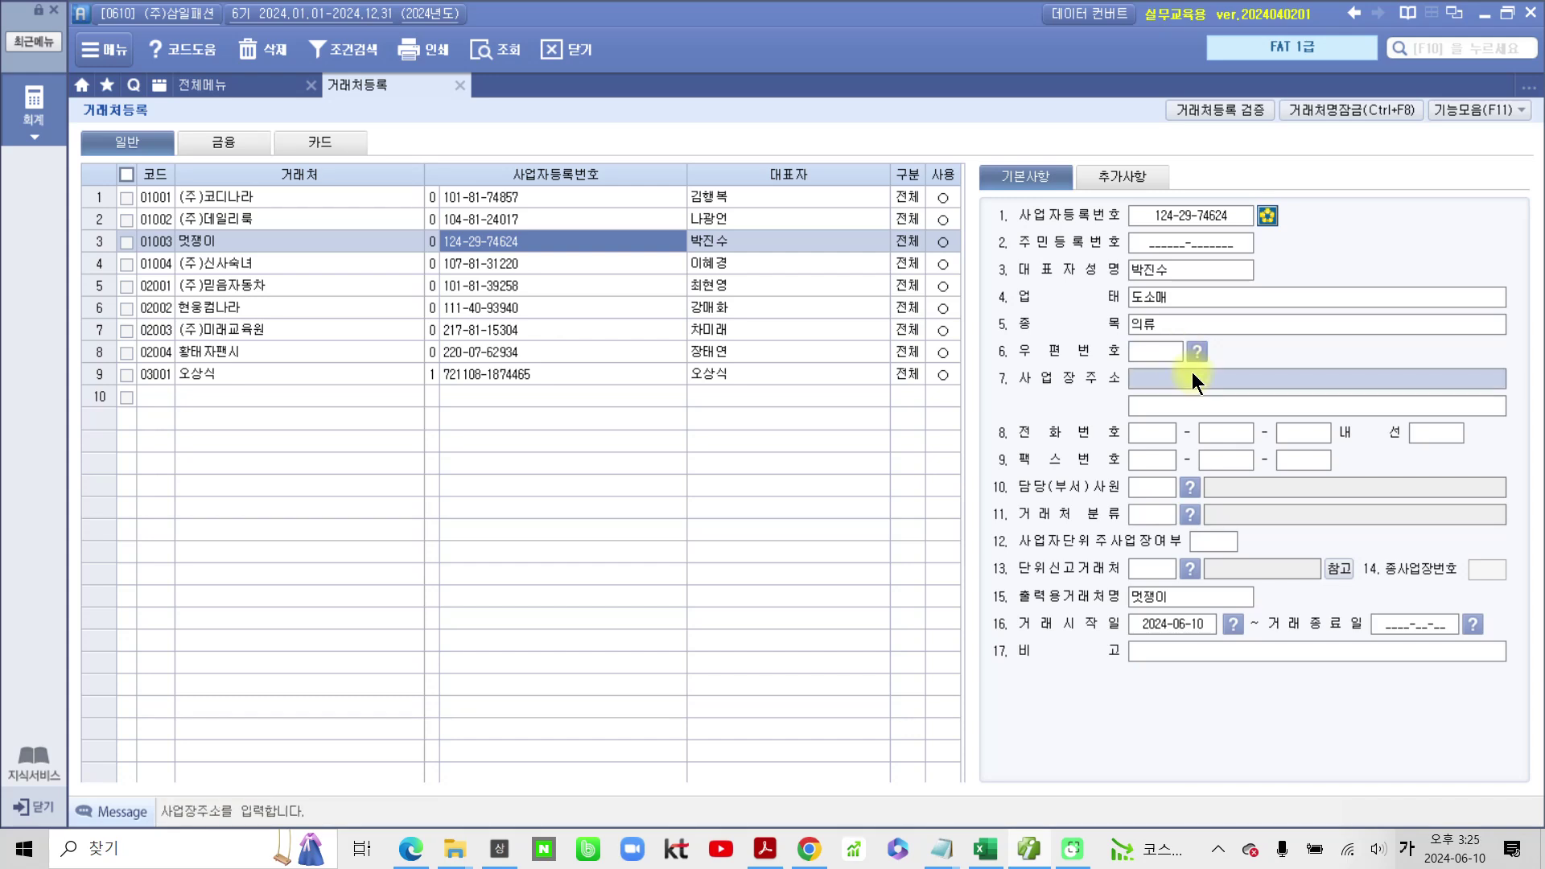
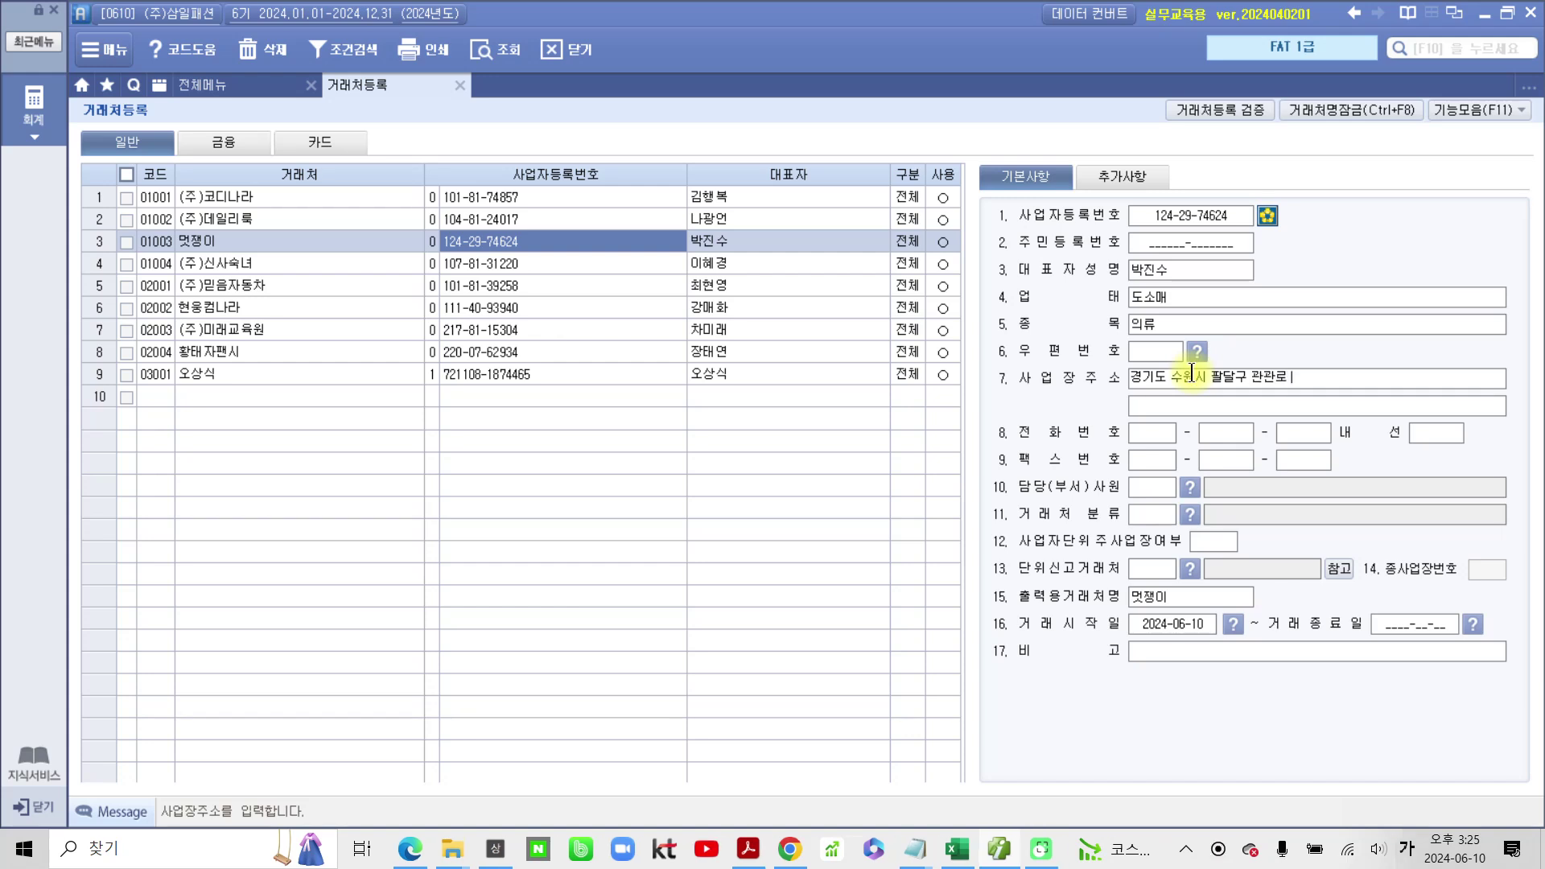
pyautogui.press('Return')
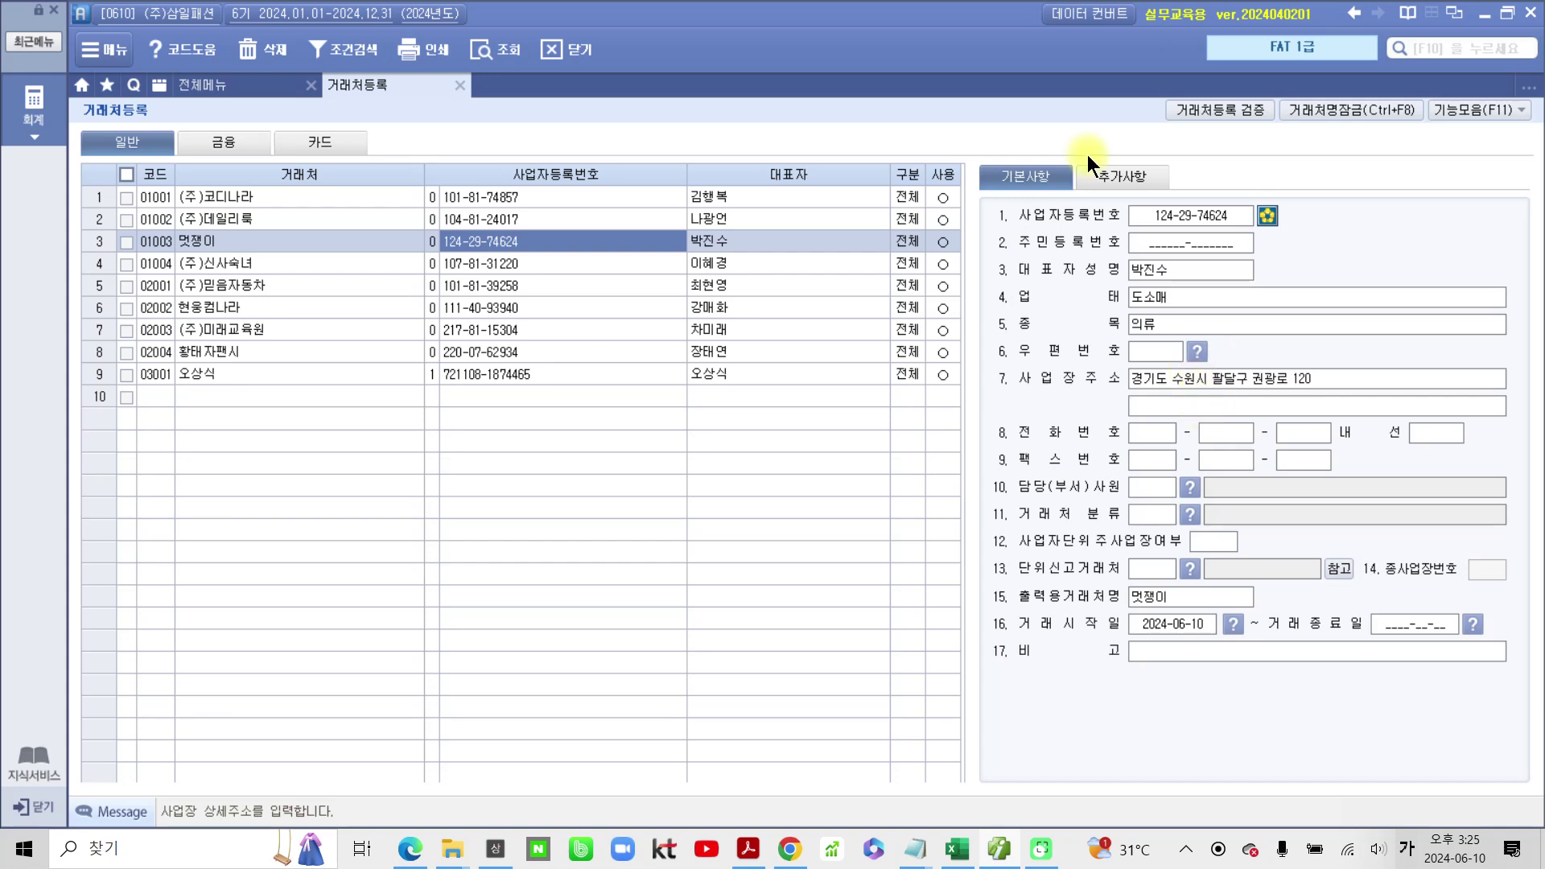
# Step: On 추가사항, add the contact e-mail ID with the bill36524.com domain
pyautogui.click(1120, 178)
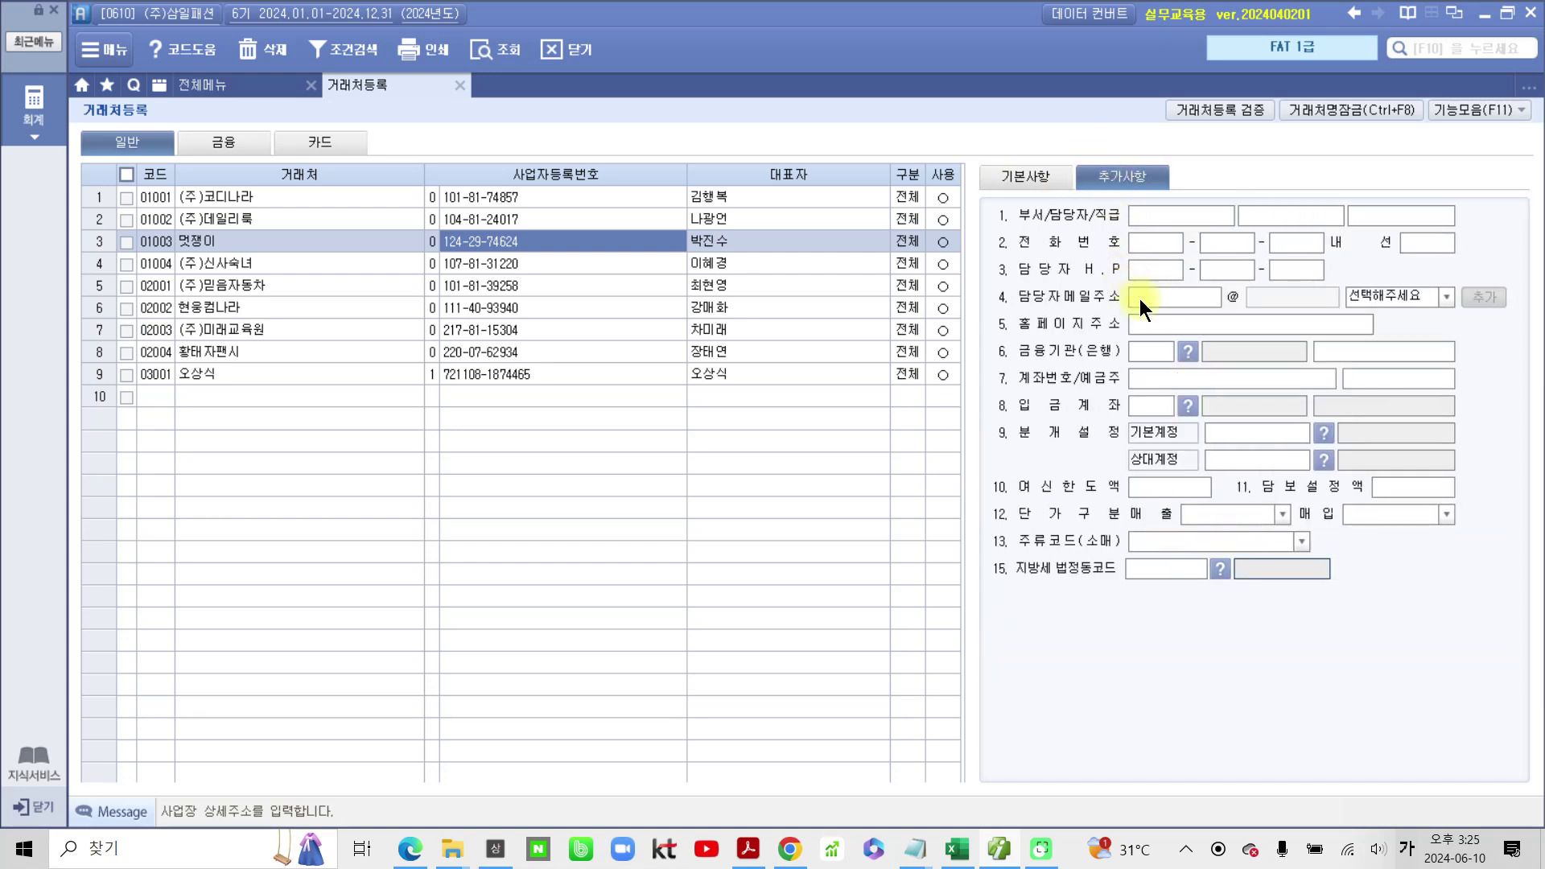
pyautogui.click(1139, 295)
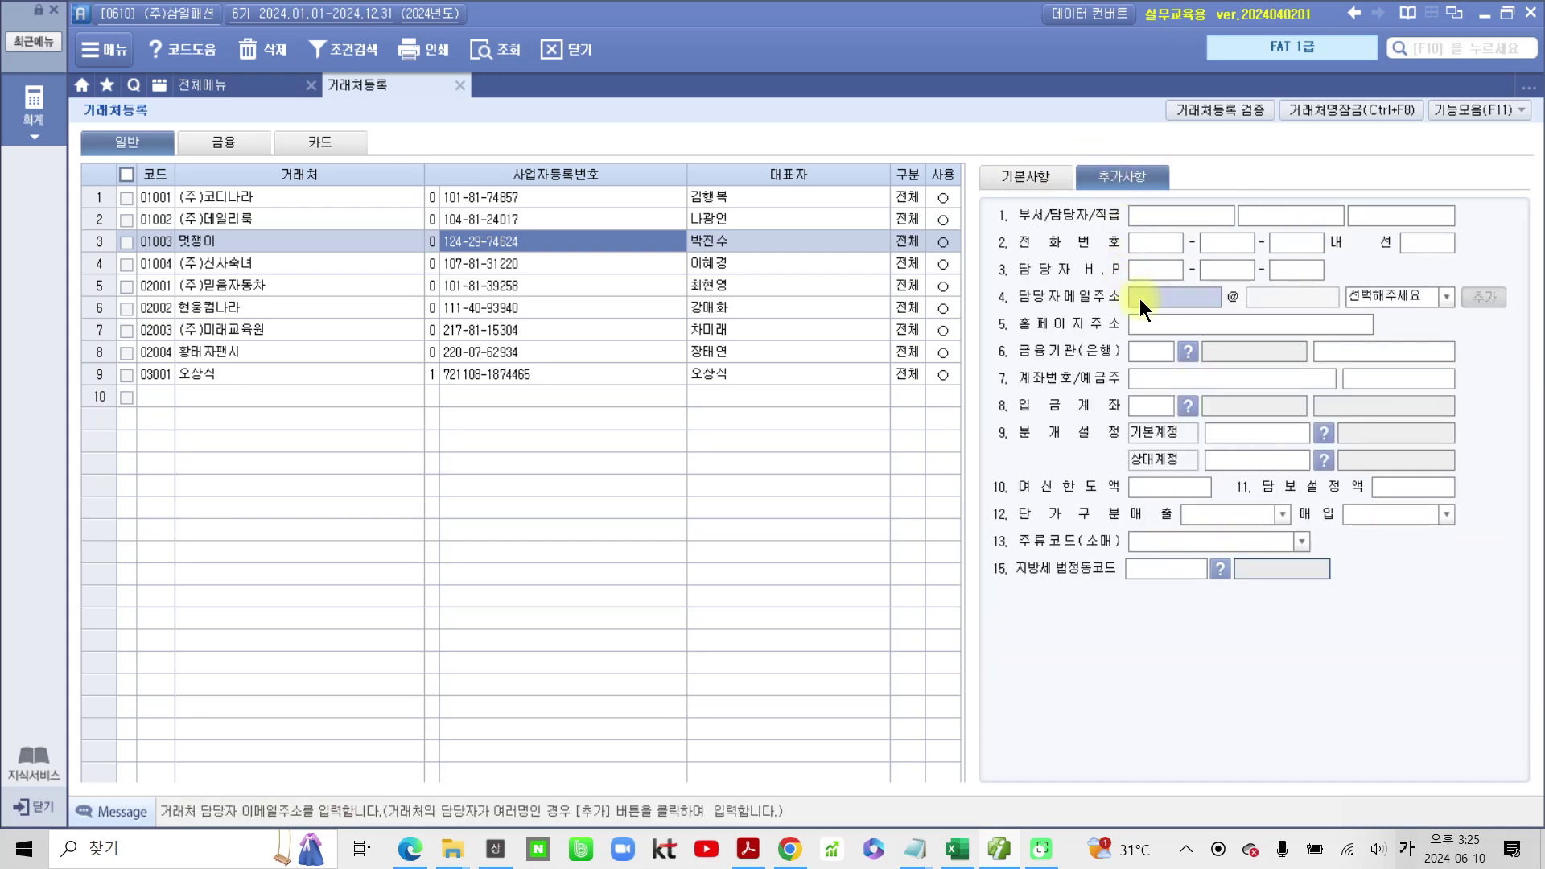
pyautogui.press('Hangul')
pyautogui.click(1448, 298)
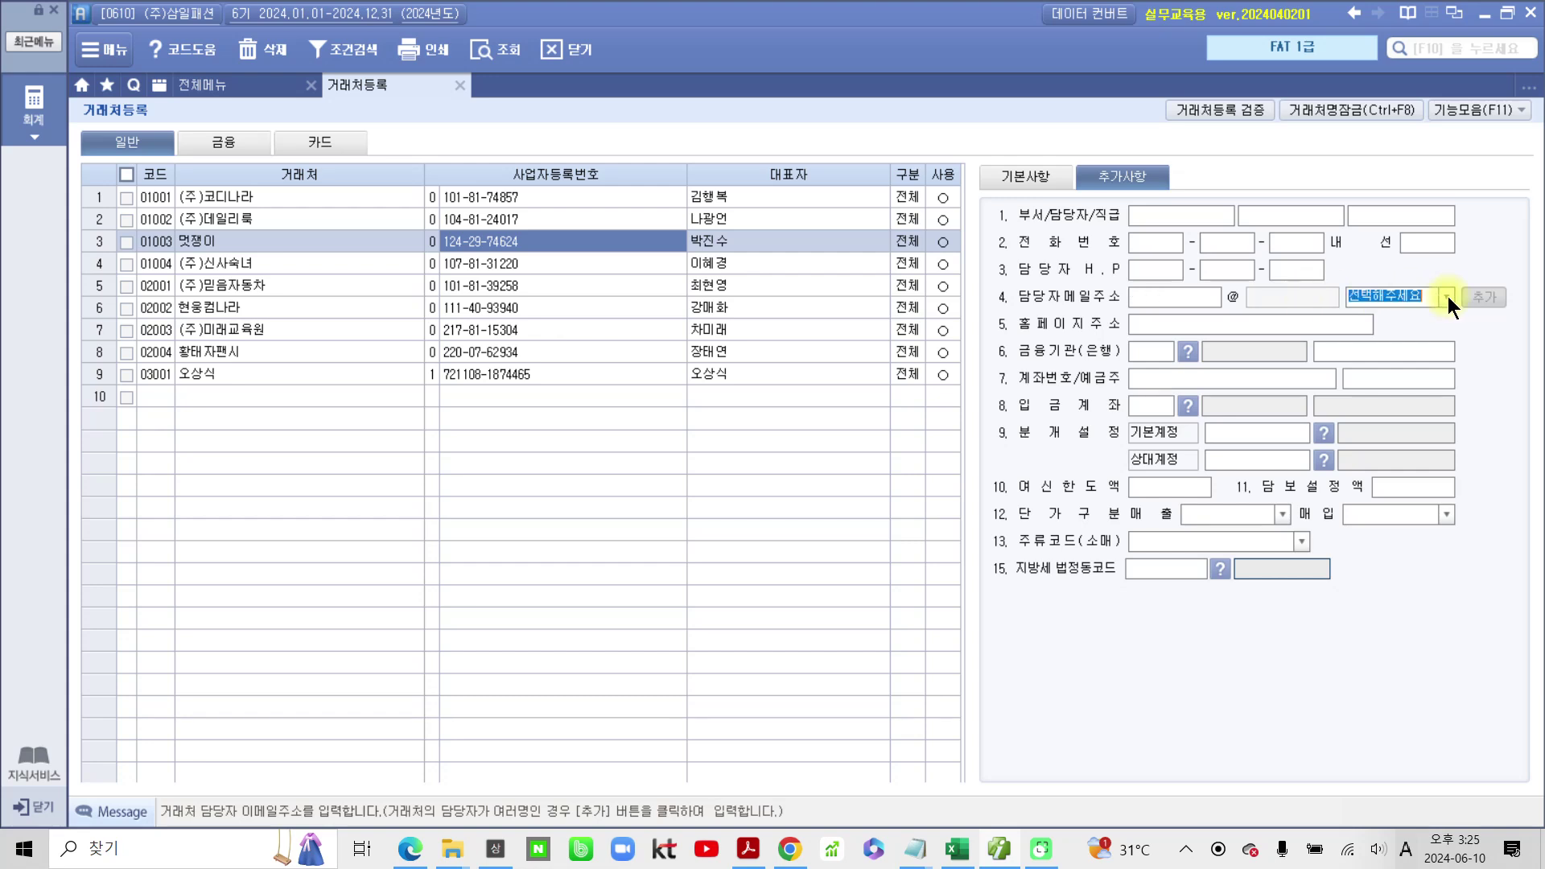
pyautogui.click(1409, 334)
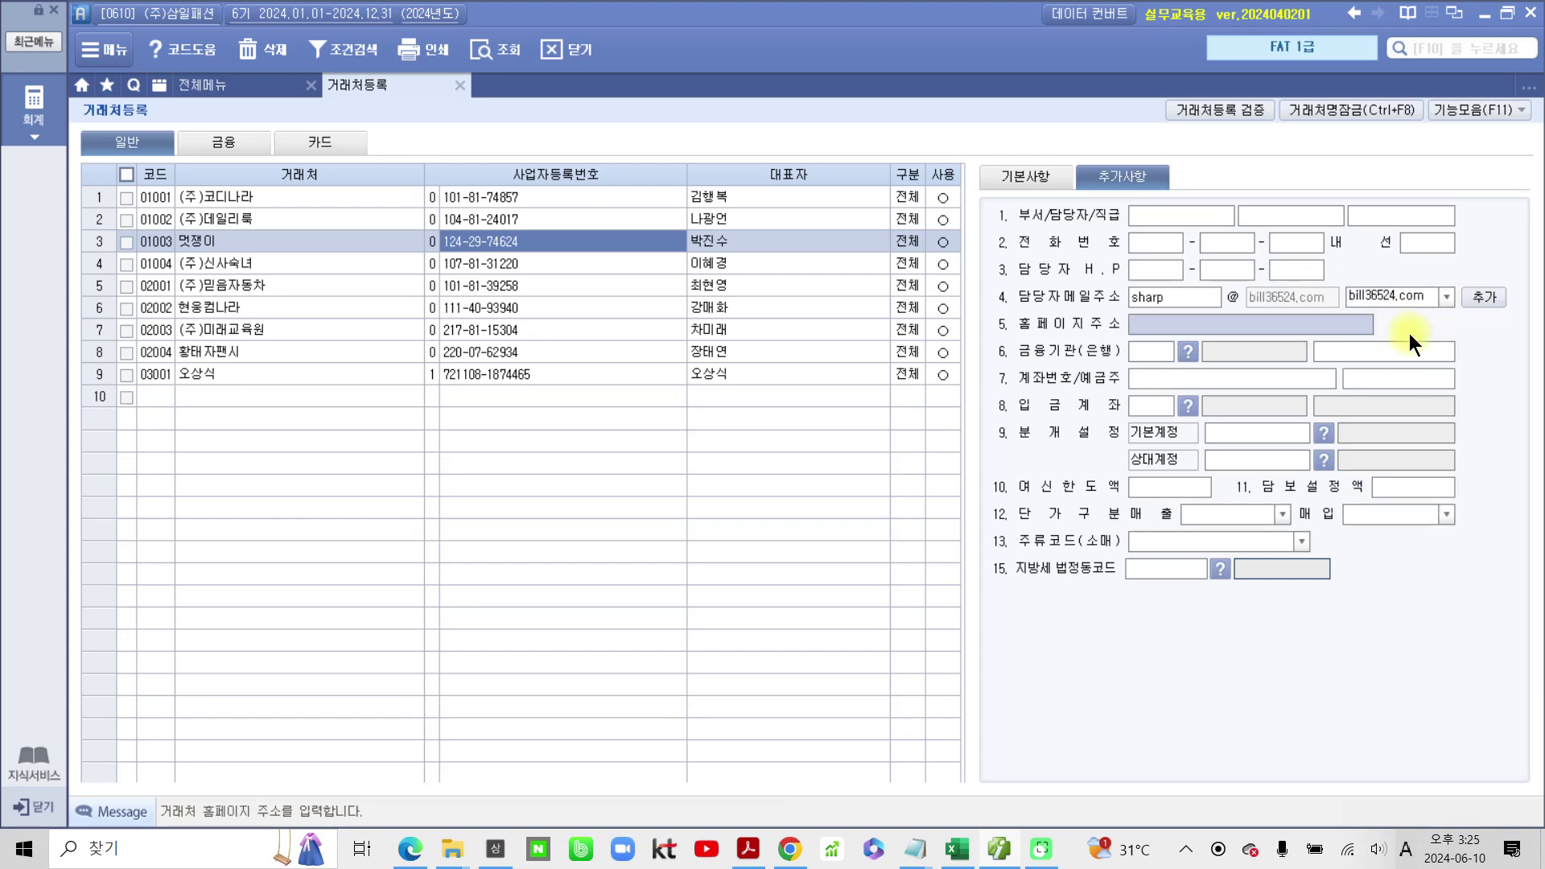
pyautogui.click(1035, 178)
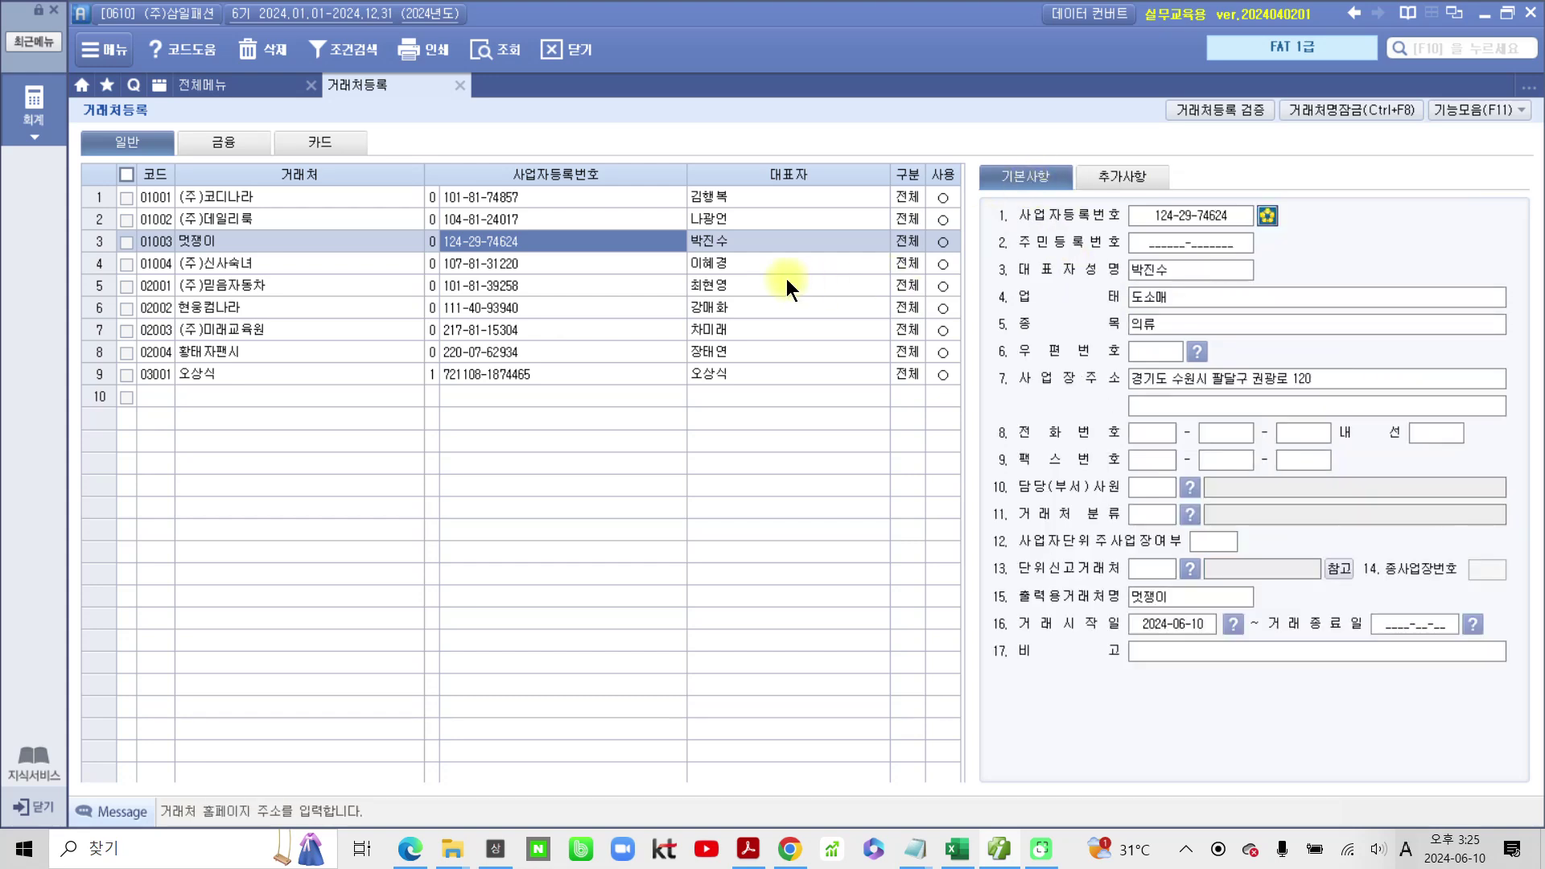
# Step: Select 01004 (주)신사숙녀 and enter 업태 제조 and 종목 의류
pyautogui.click(757, 263)
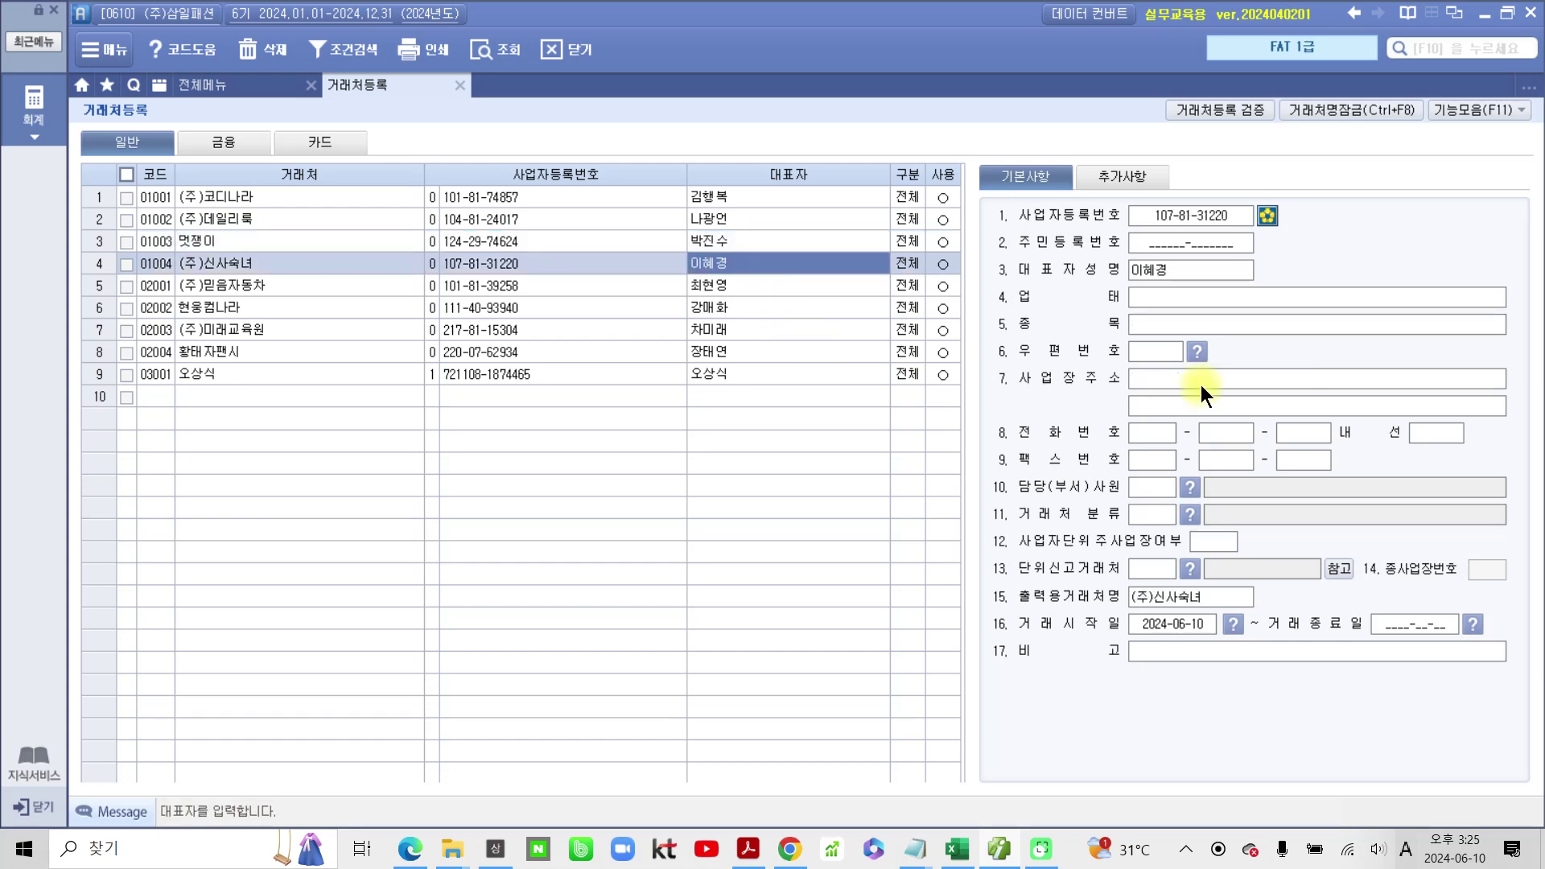
pyautogui.click(1195, 299)
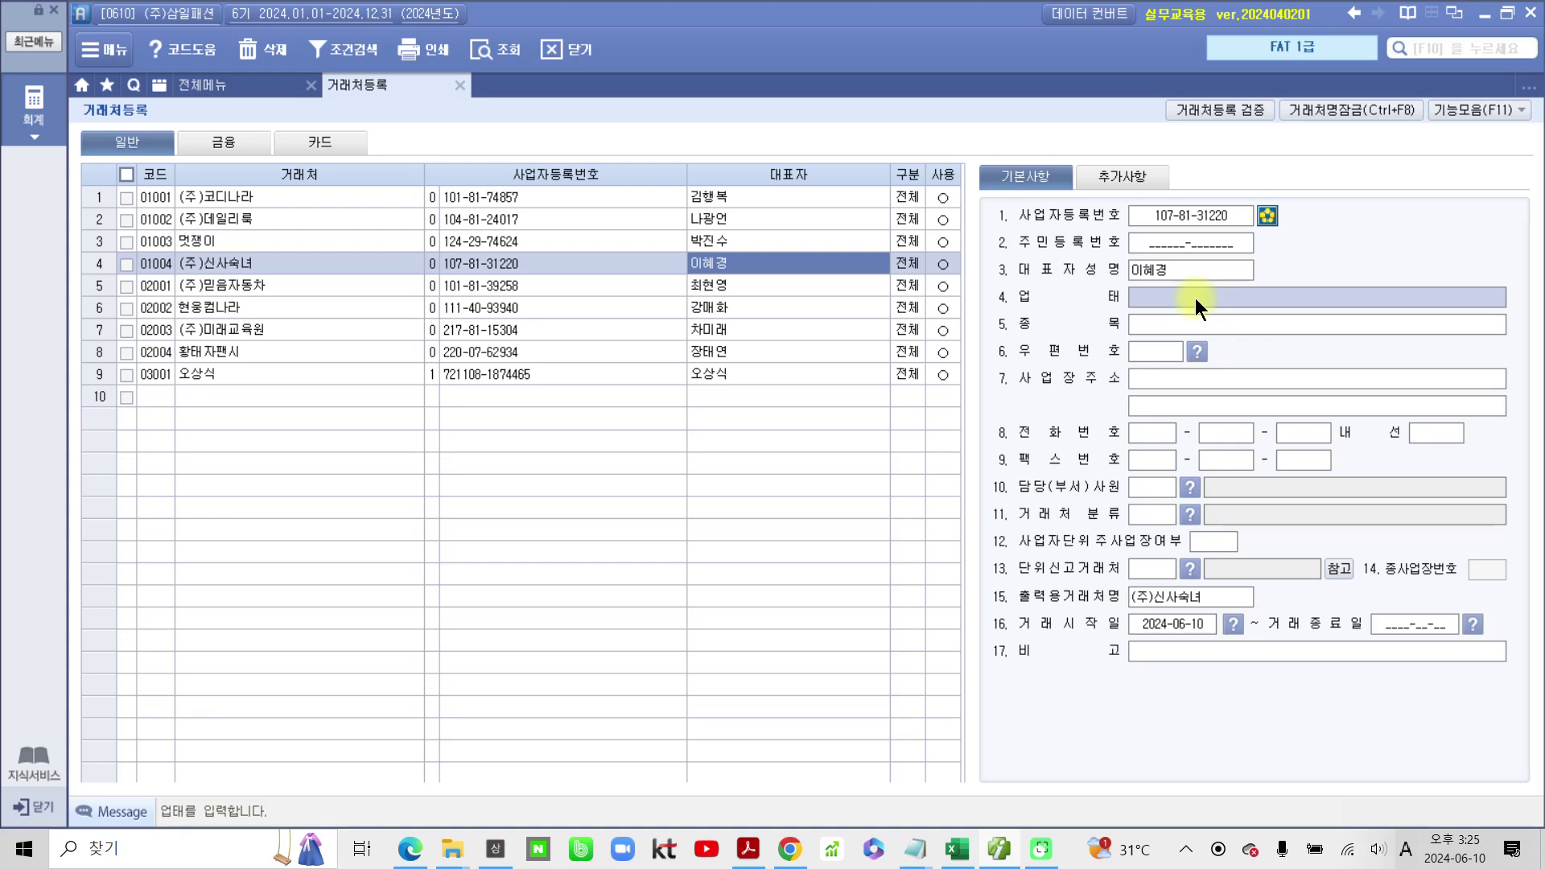
pyautogui.write('wpwh')
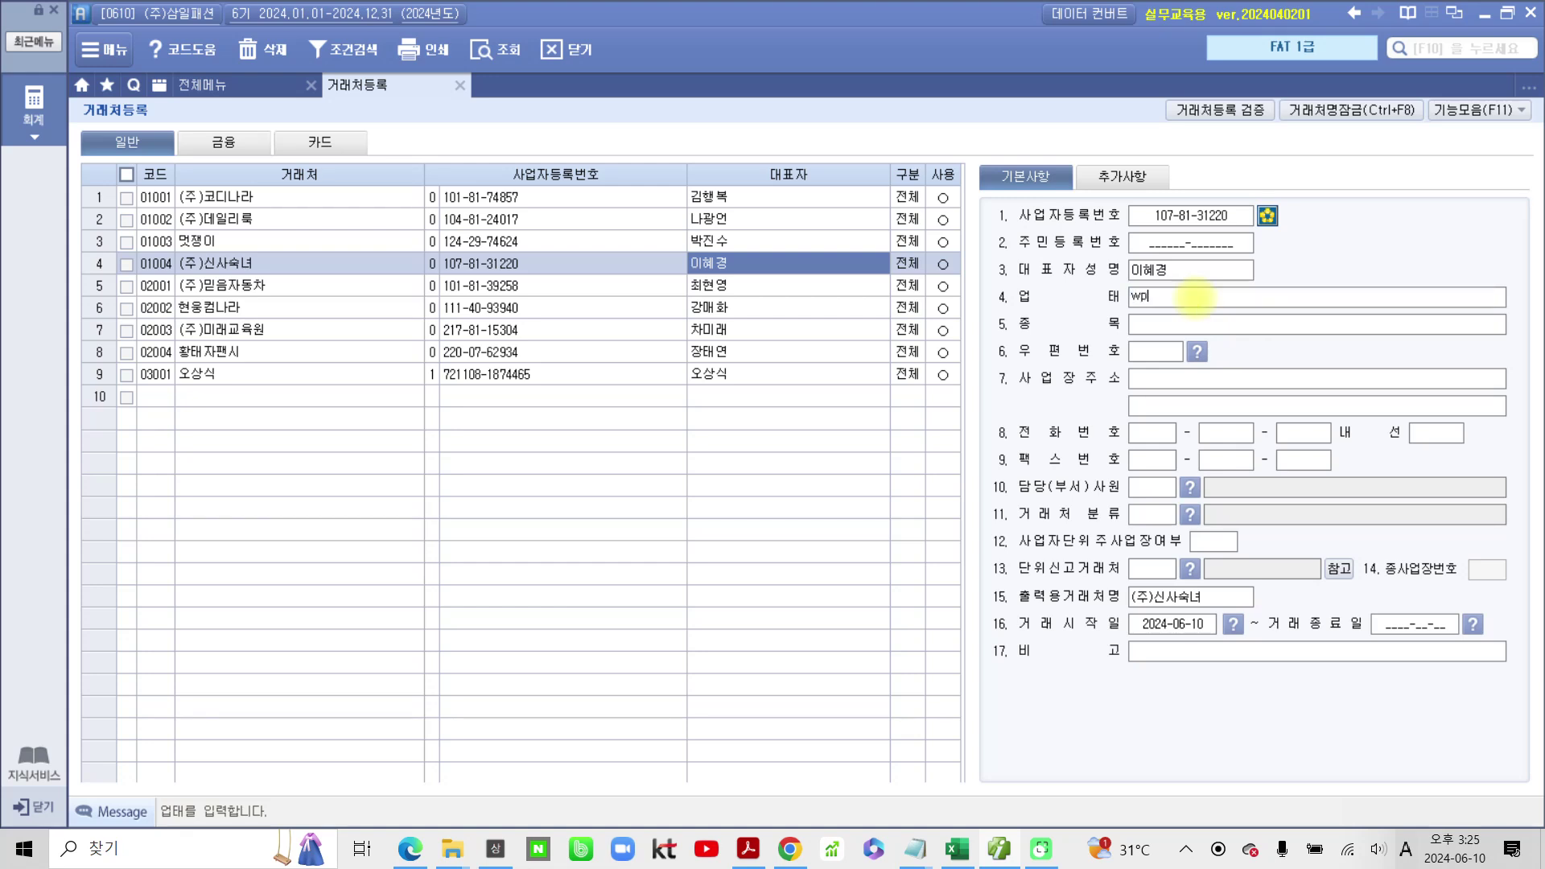
pyautogui.press('BackSpace')
pyautogui.press('BackSpace')
pyautogui.press('BackSpace')
pyautogui.press('BackSpace')
pyautogui.press('BackSpace')
pyautogui.press('Hangul')
pyautogui.write('제조')
pyautogui.press('Return')
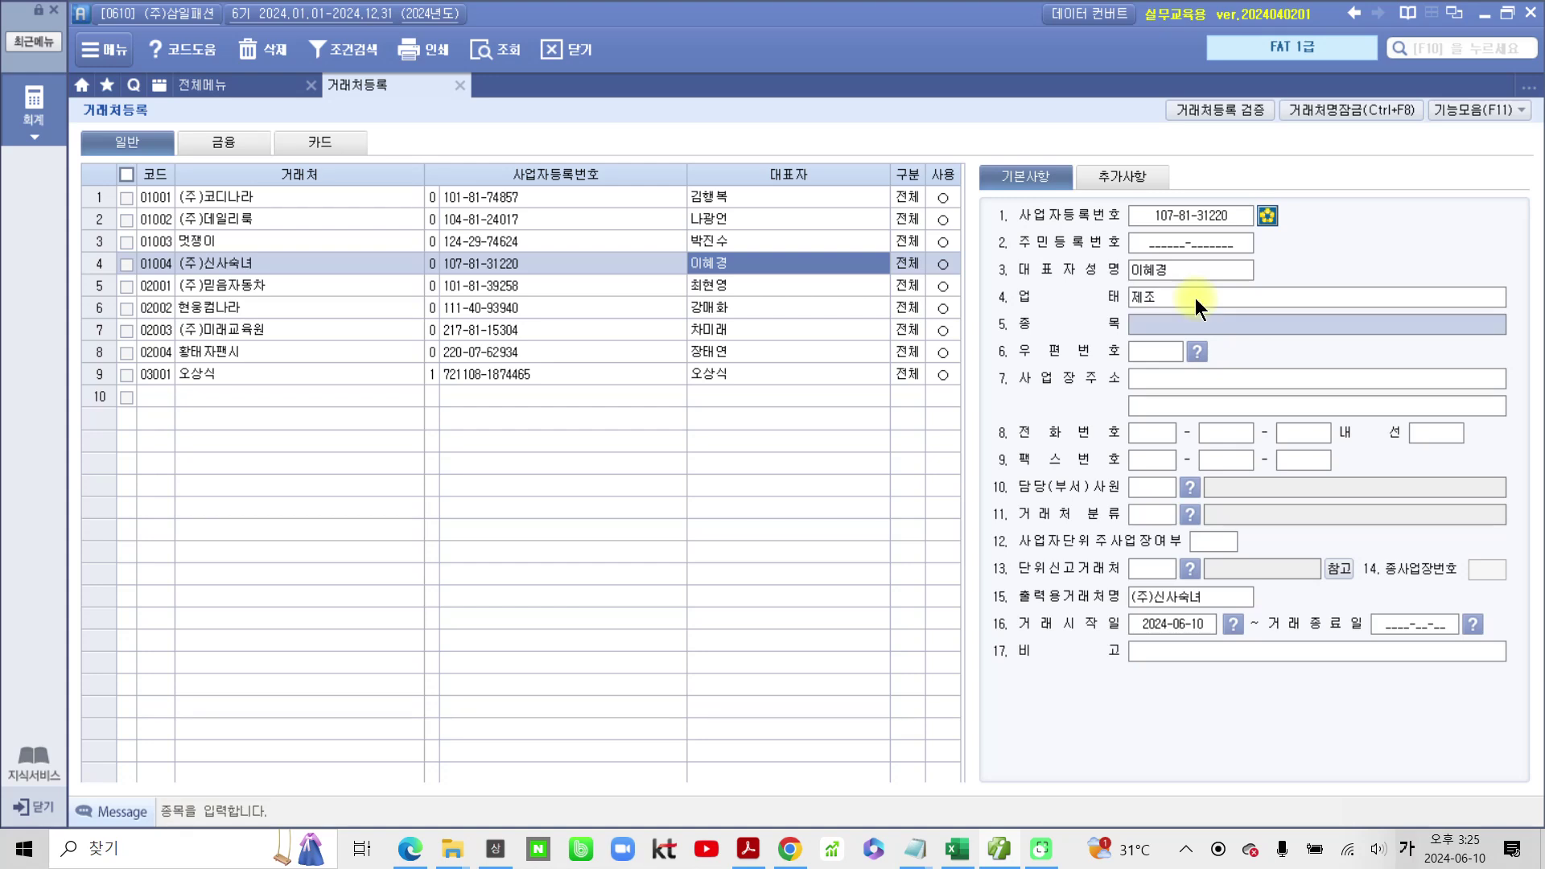
pyautogui.write('의류')
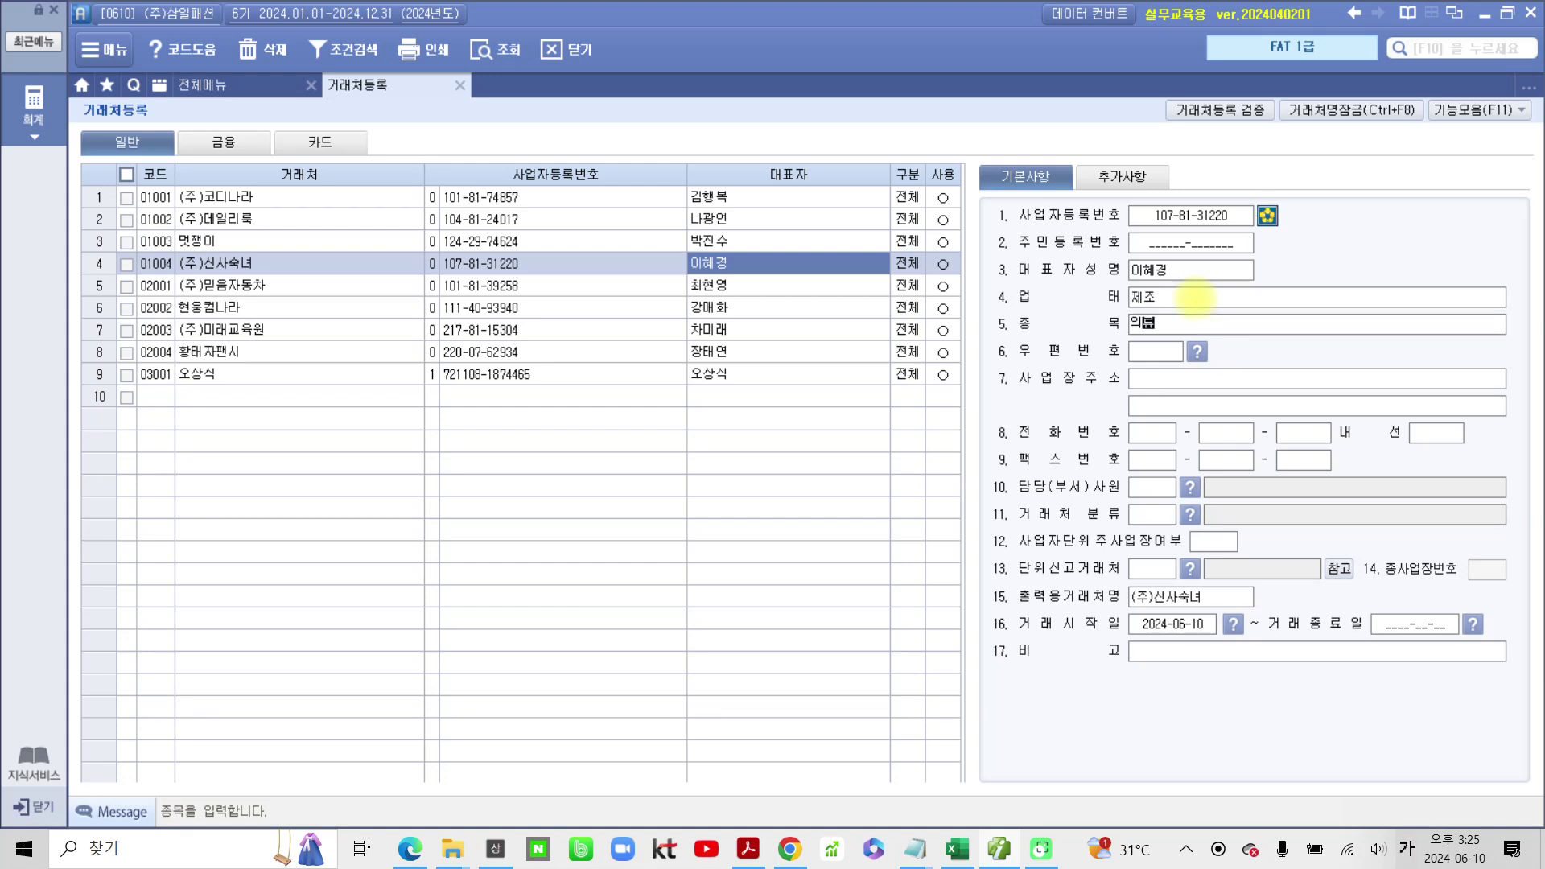
pyautogui.press('Return')
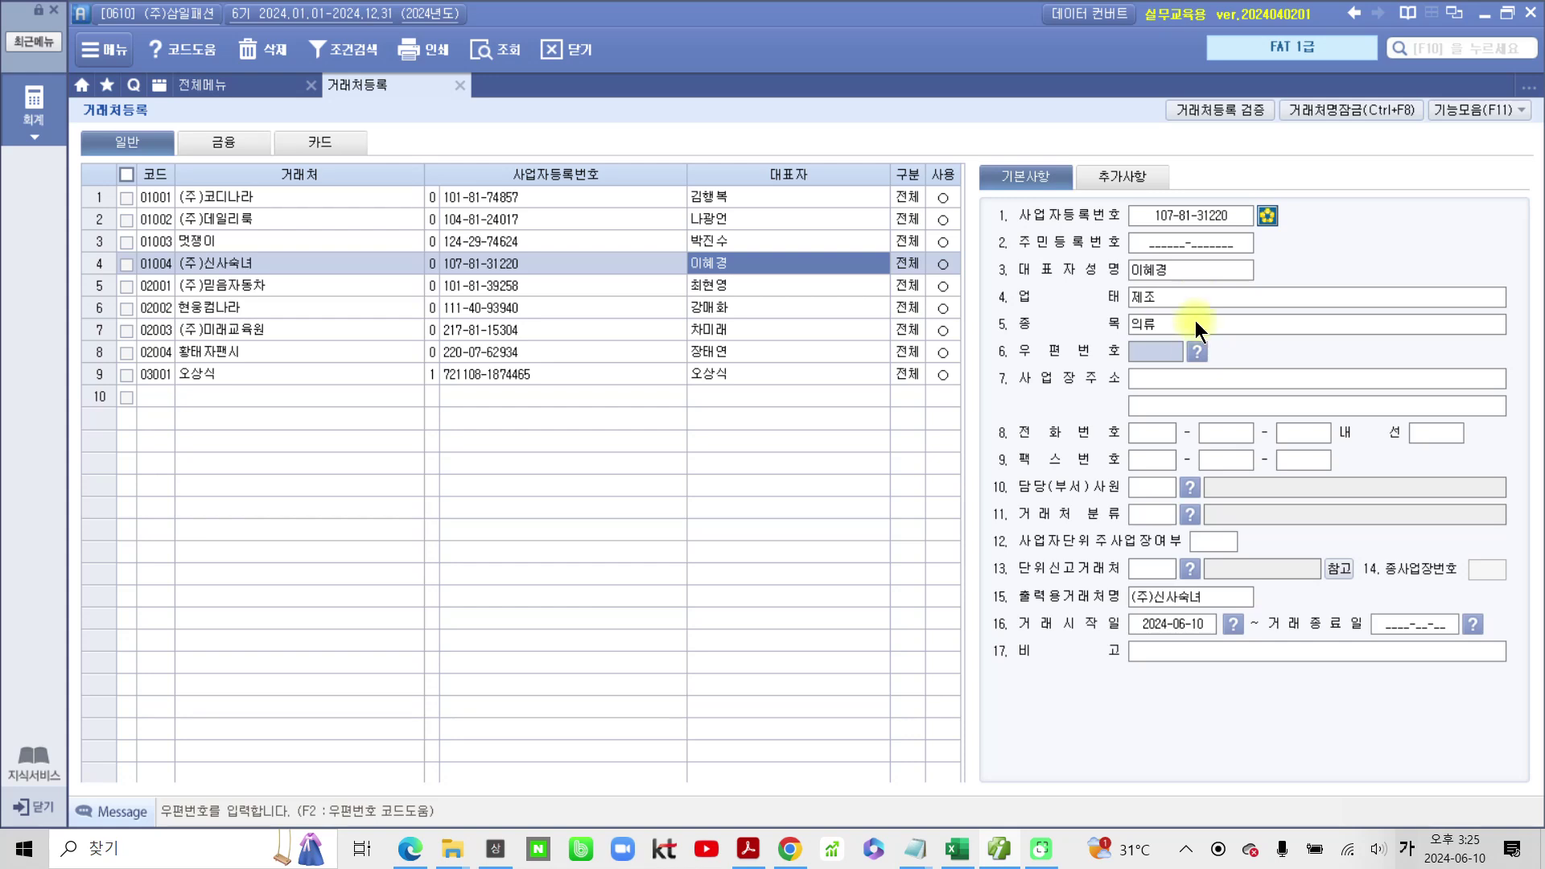
pyautogui.click(1197, 378)
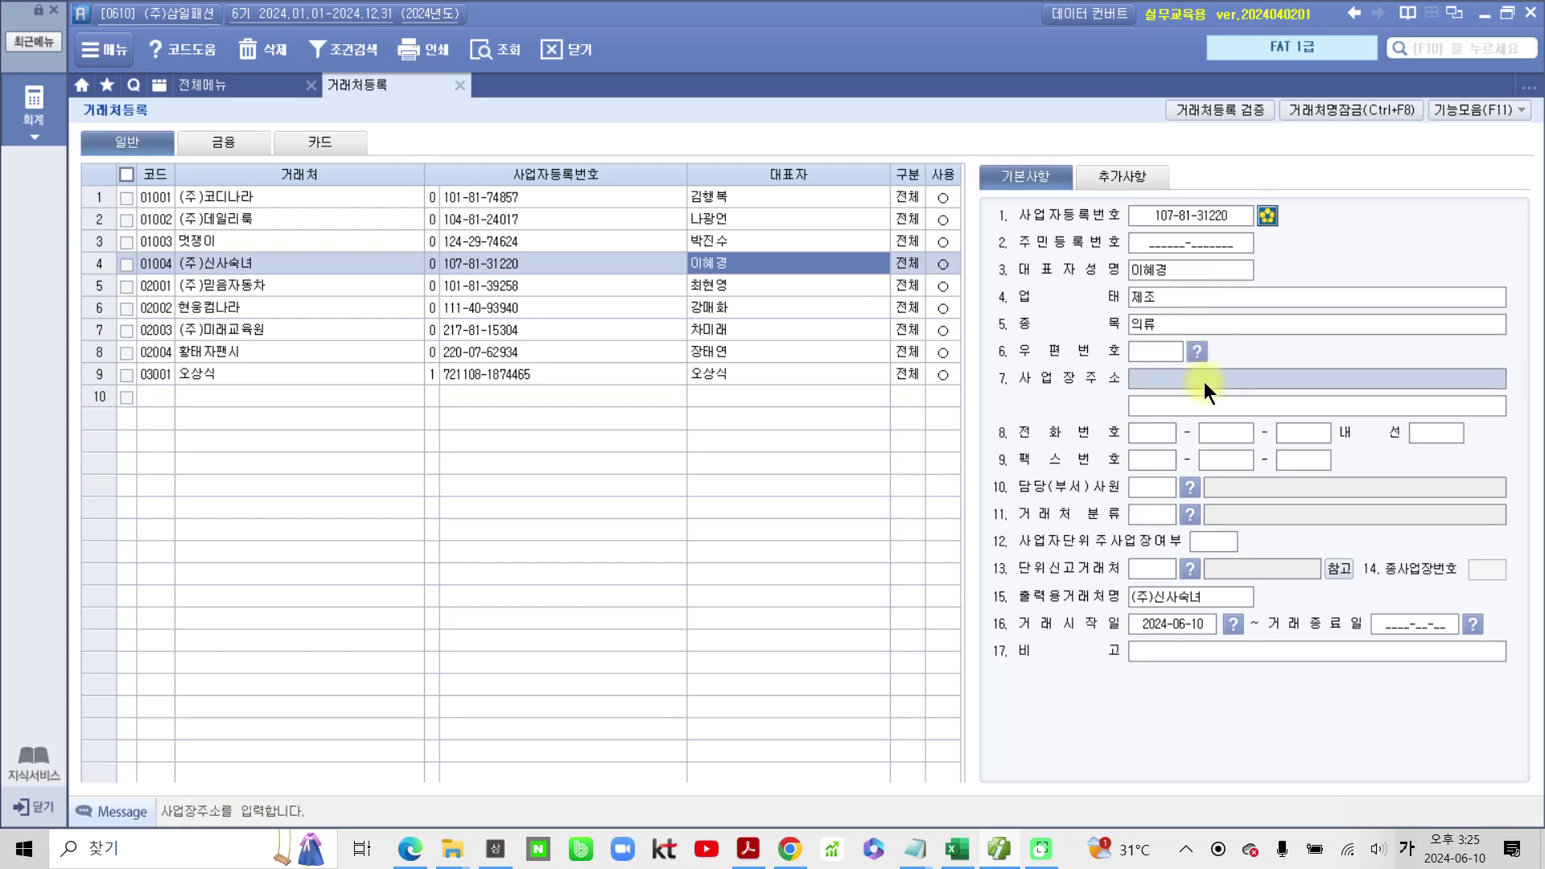
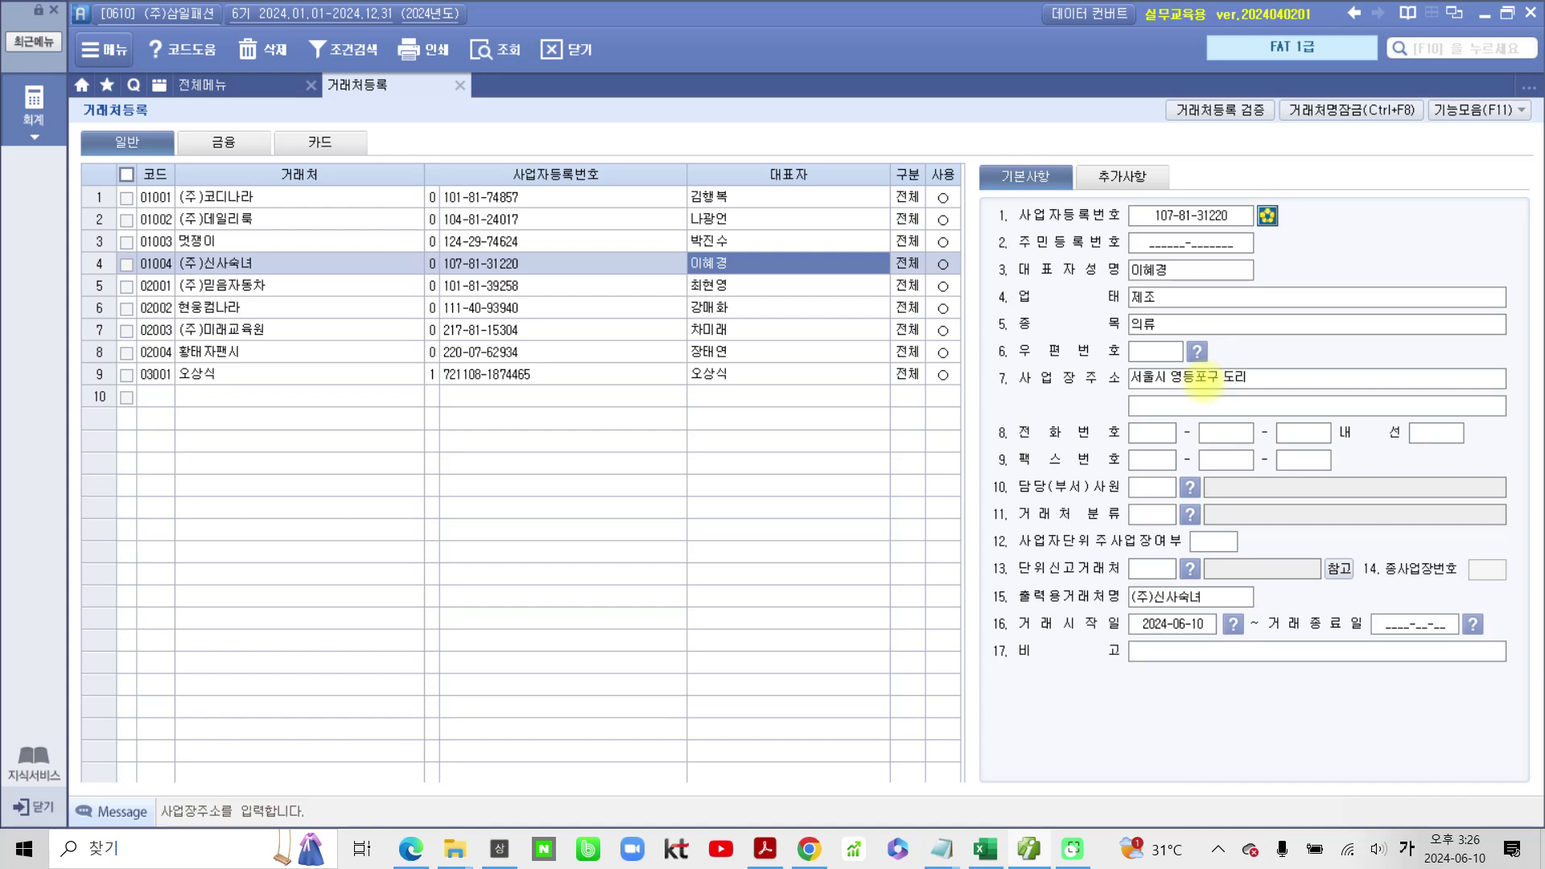
pyautogui.press('Return')
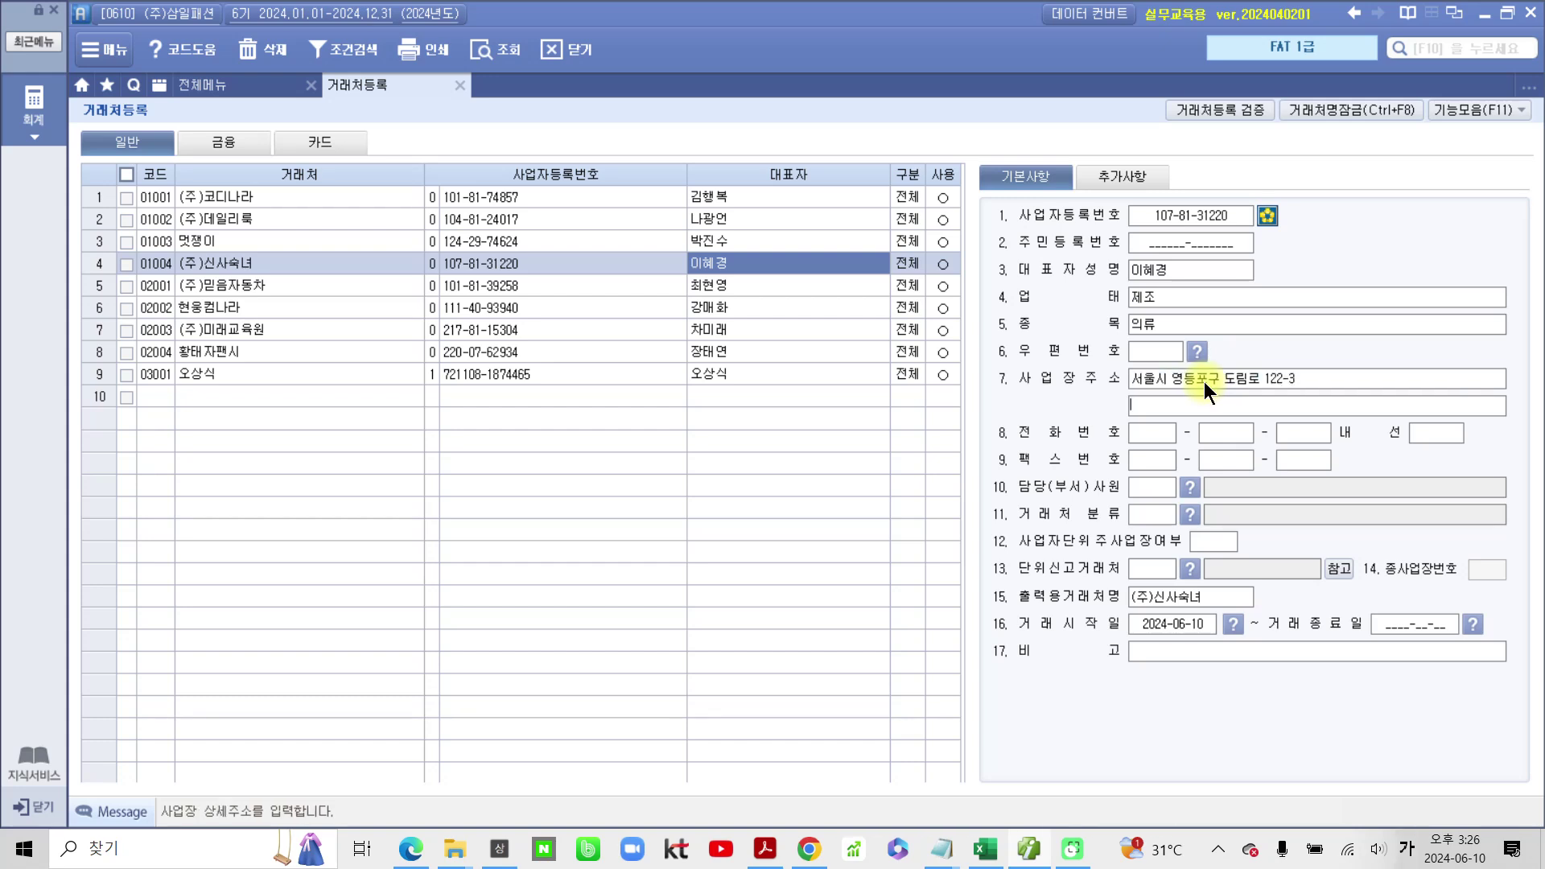
# Step: On 추가사항, add the contact e-mail ID with the bill36524.com domain
pyautogui.click(1133, 183)
pyautogui.click(1151, 295)
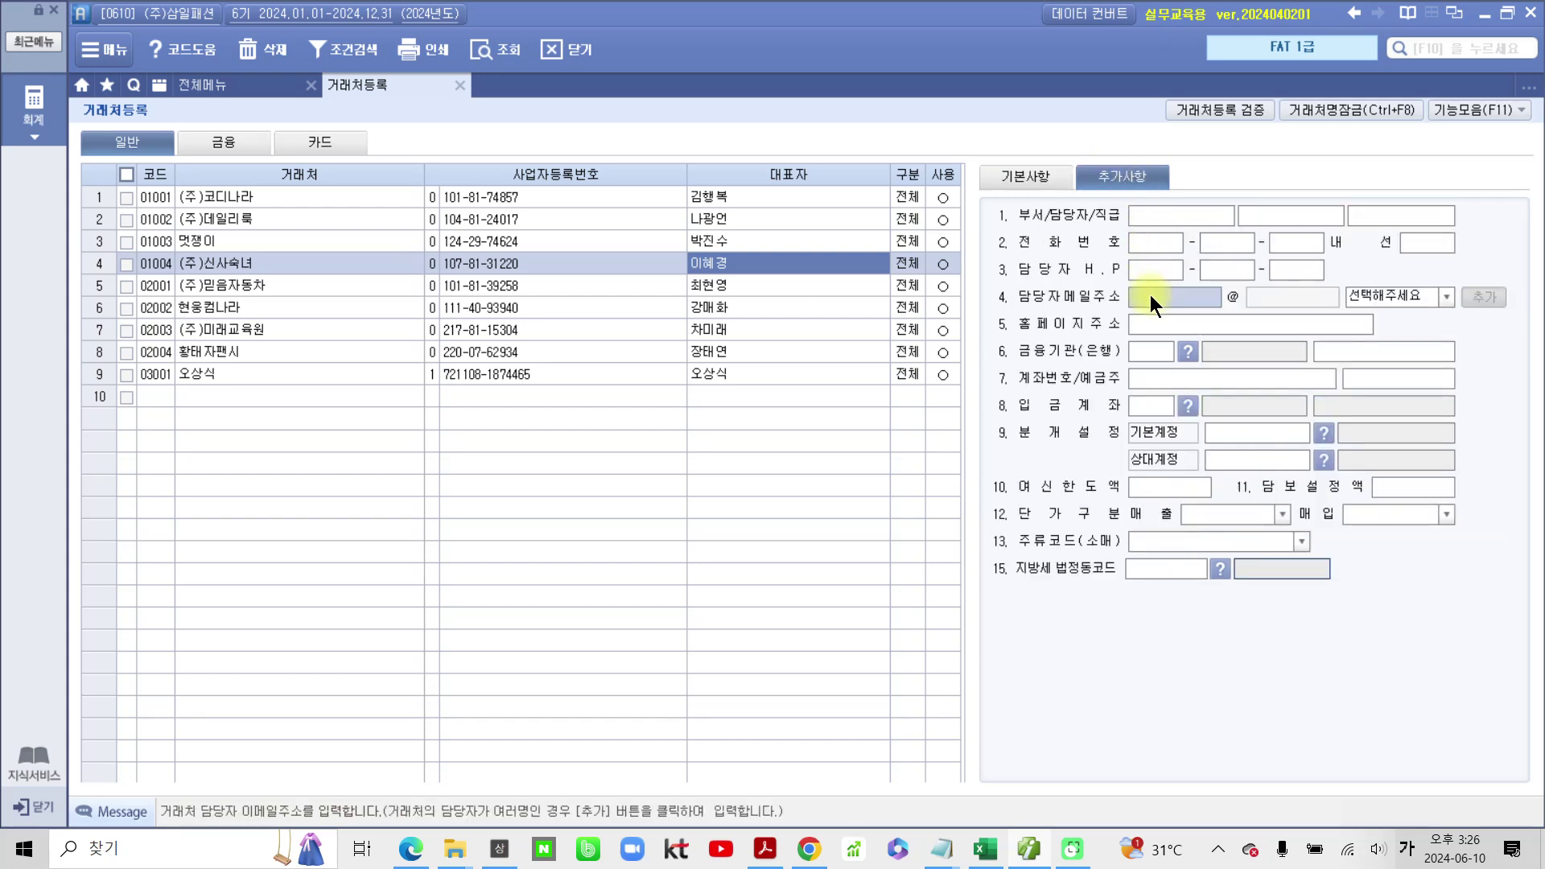
pyautogui.press('Hangul')
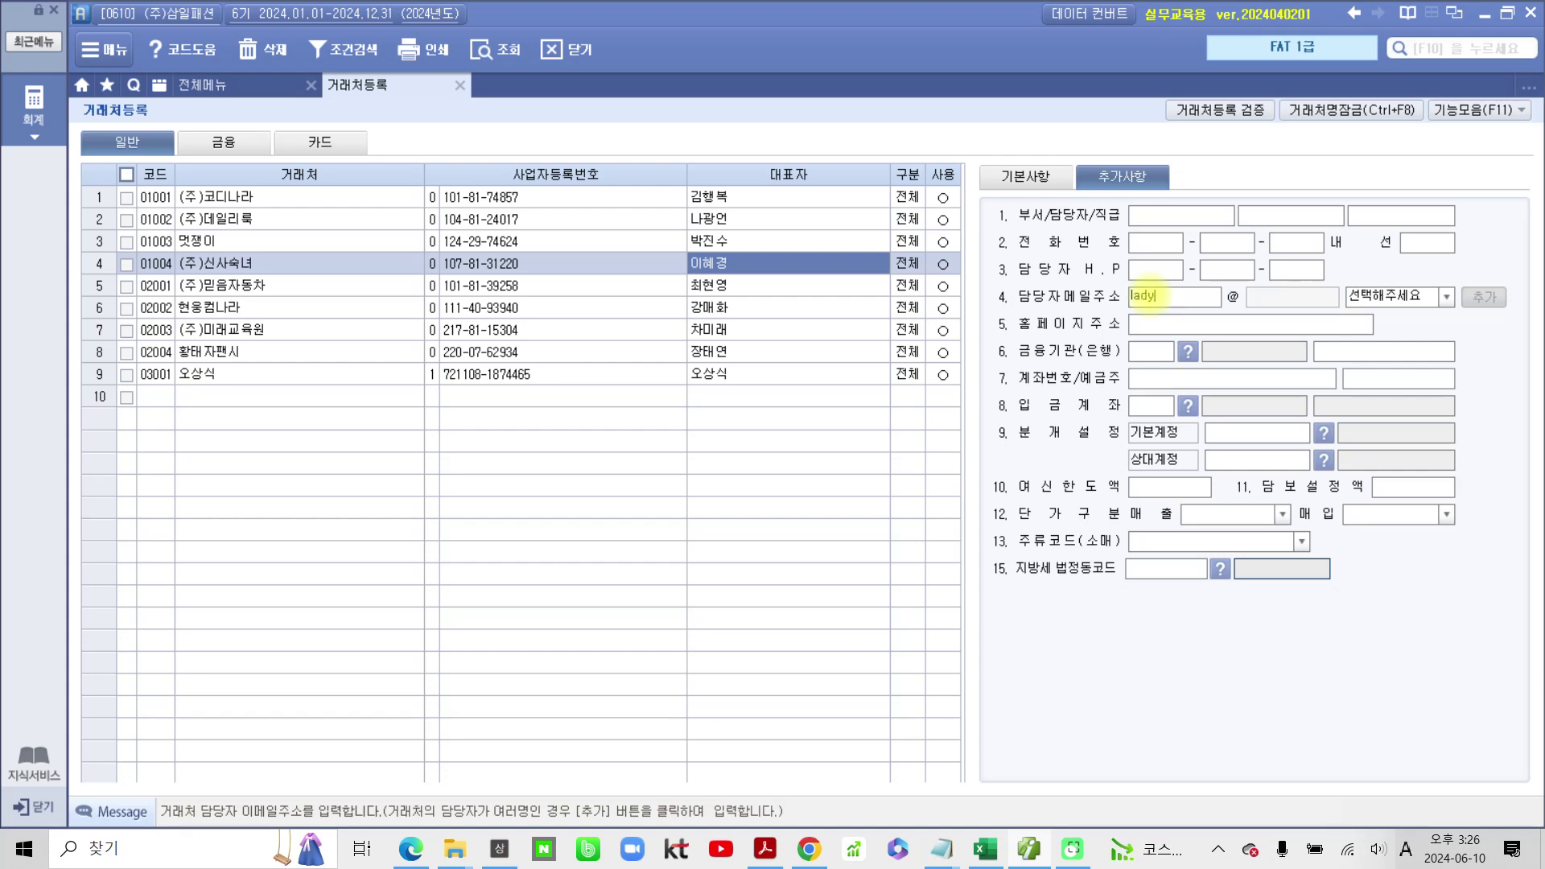
pyautogui.click(1450, 295)
pyautogui.click(1437, 333)
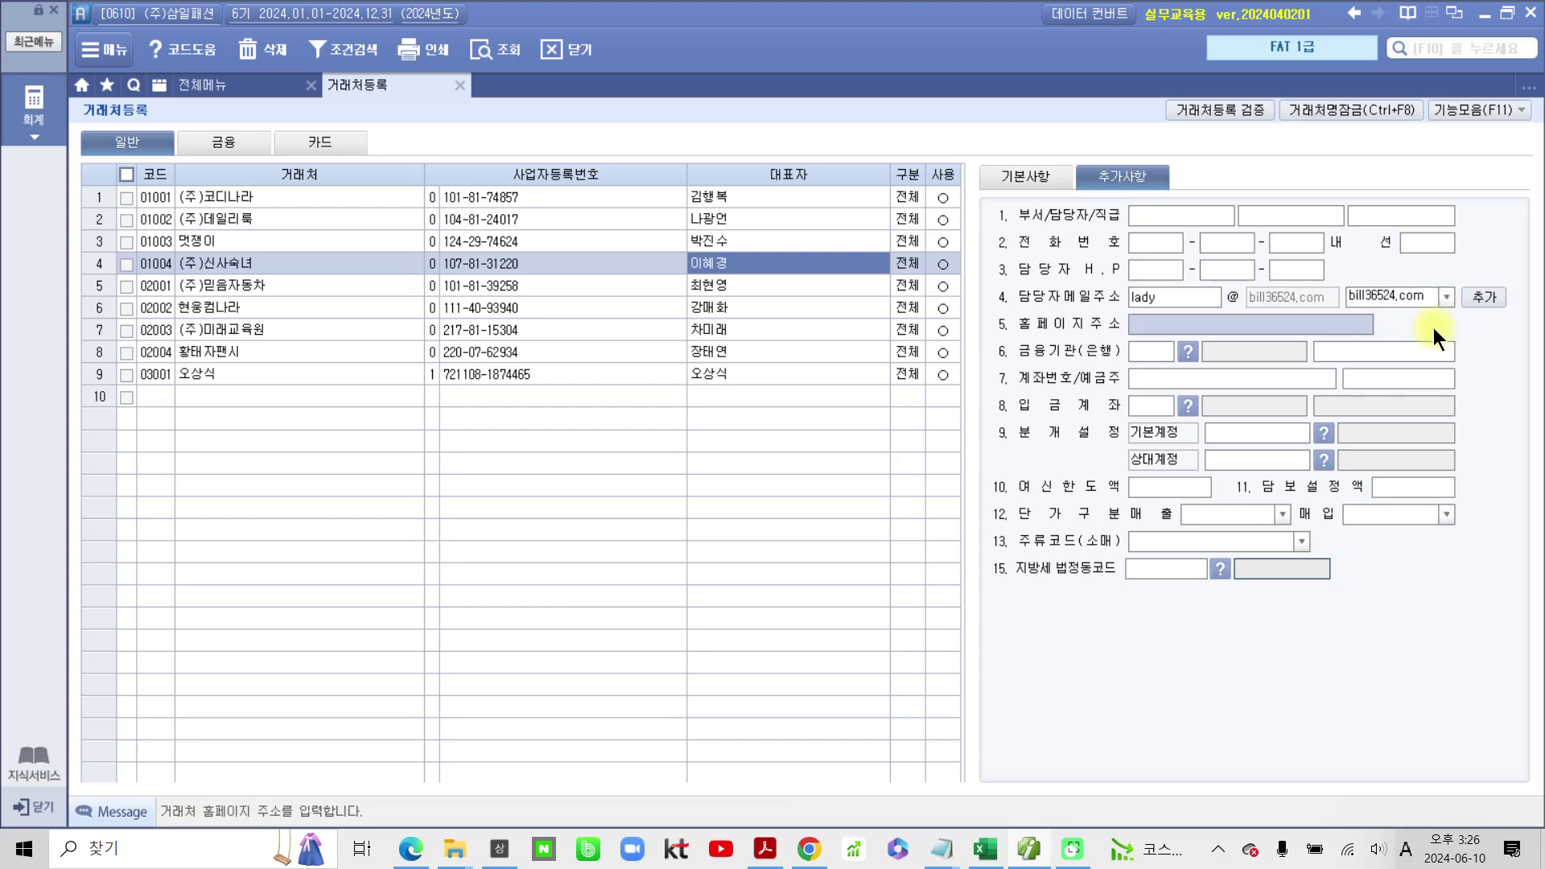
pyautogui.click(991, 180)
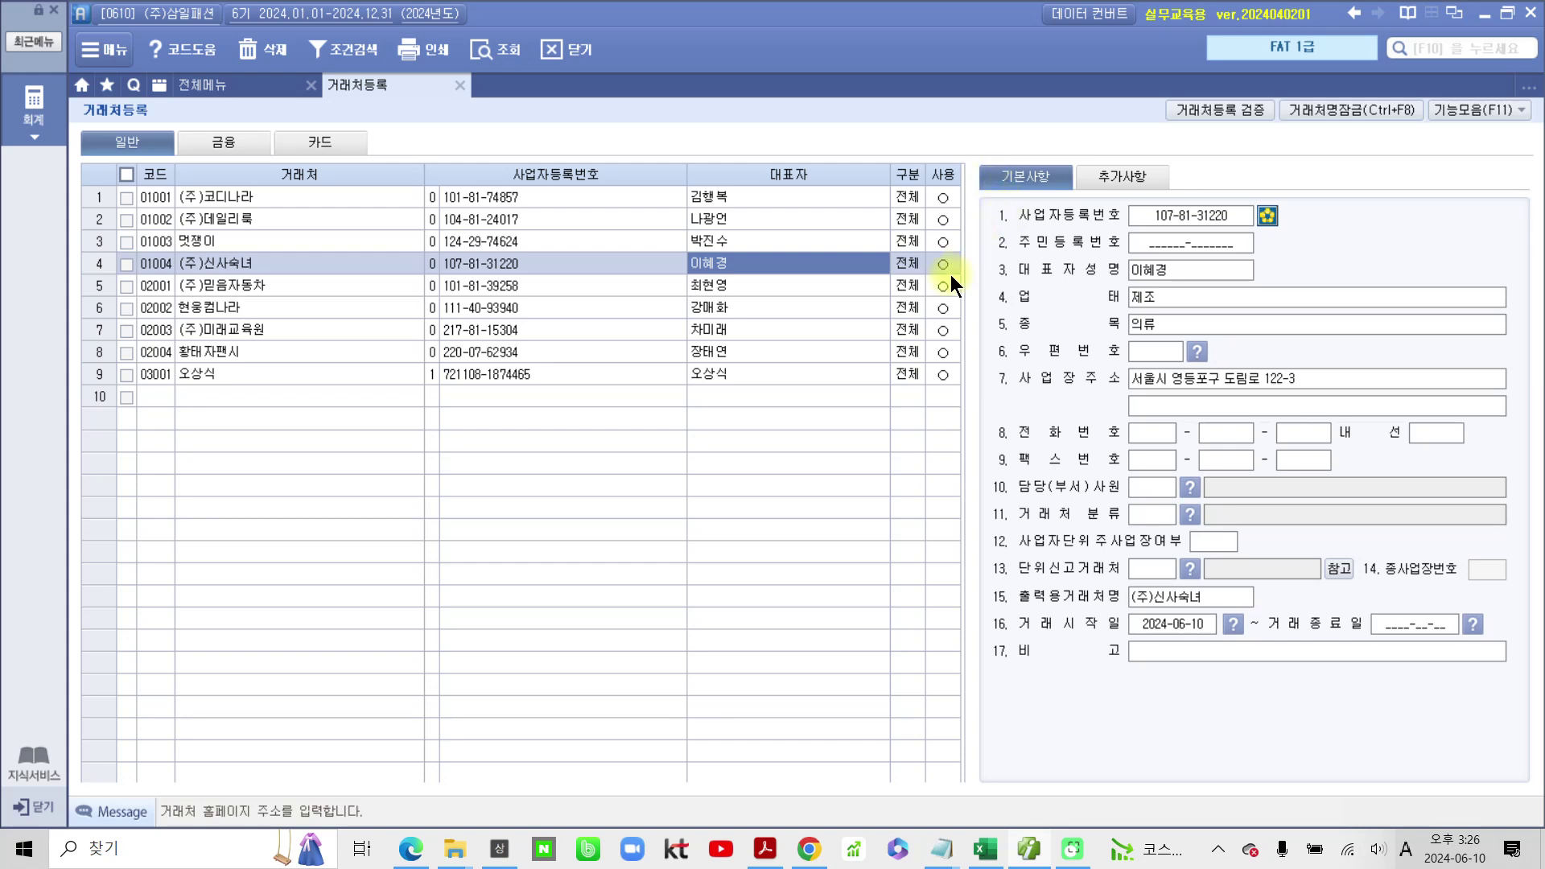
# Step: For customer 02001 (주)믿음자동차, set business type 도소매 and item 자동차
pyautogui.click(687, 287)
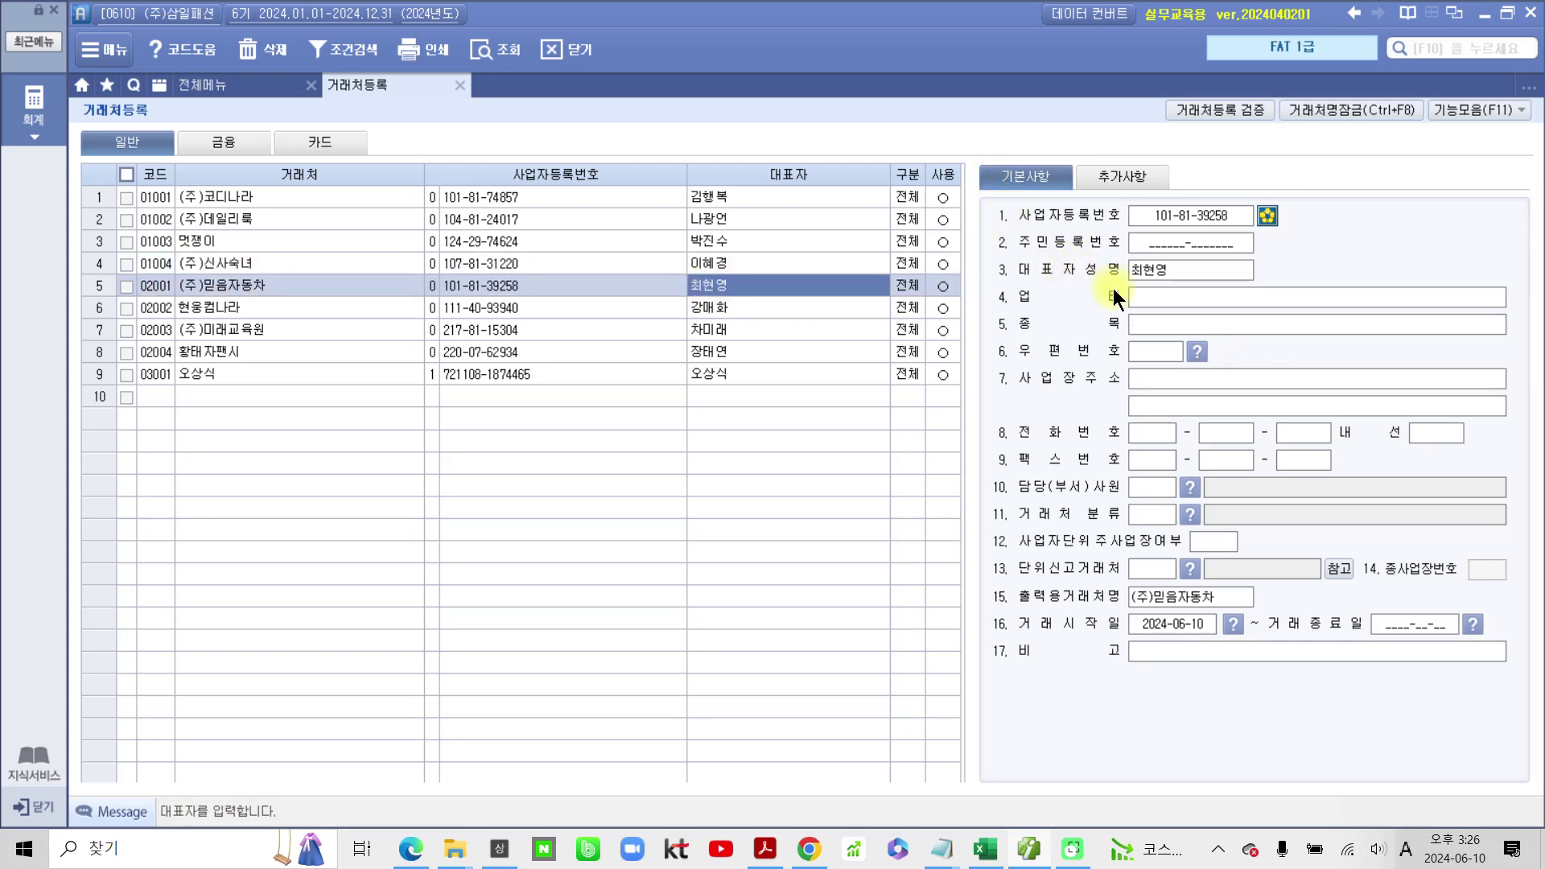
pyautogui.click(1149, 299)
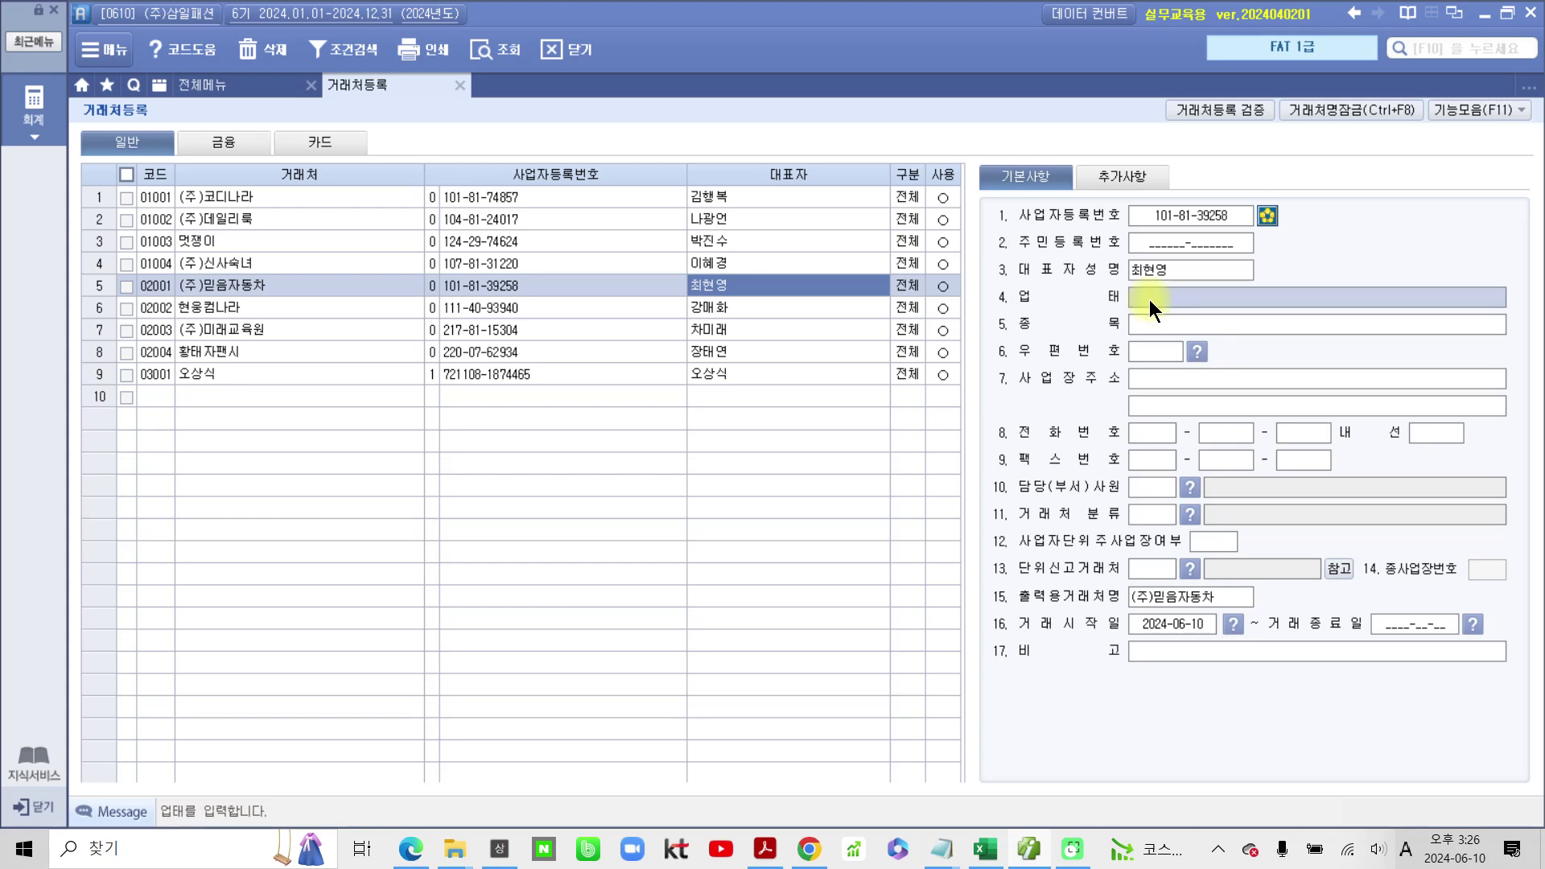
pyautogui.write('ehthao')
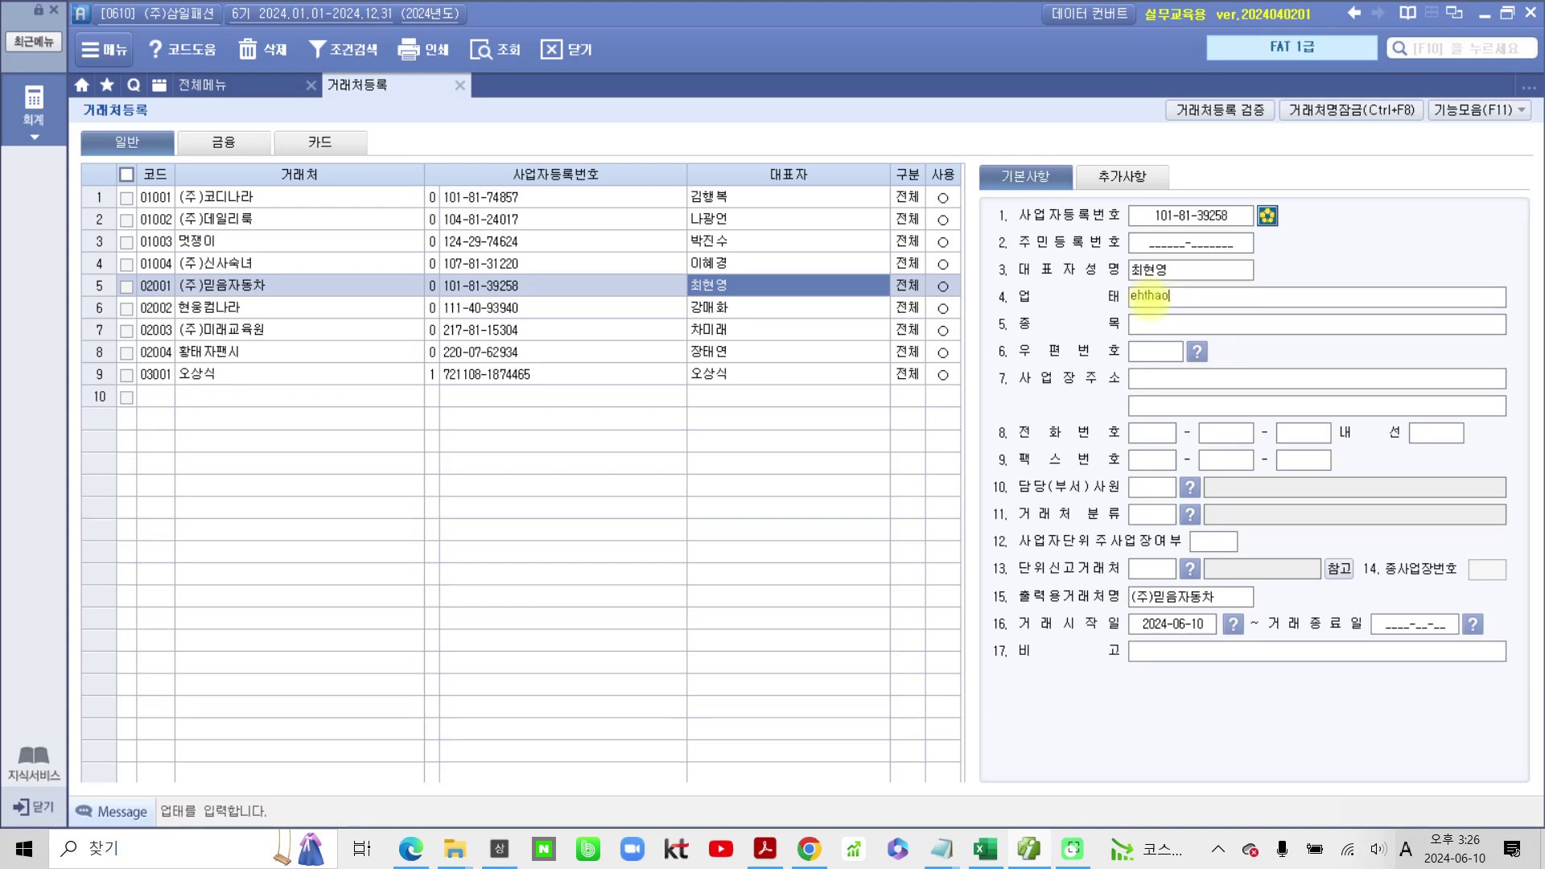
pyautogui.press('BackSpace')
pyautogui.press('BackSpace')
pyautogui.press('BackSpace')
pyautogui.press('BackSpace')
pyautogui.press('BackSpace')
pyautogui.press('Hangul')
pyautogui.write('도솜ㅐ')
pyautogui.press('Return')
pyautogui.write('자동차')
pyautogui.press('Return')
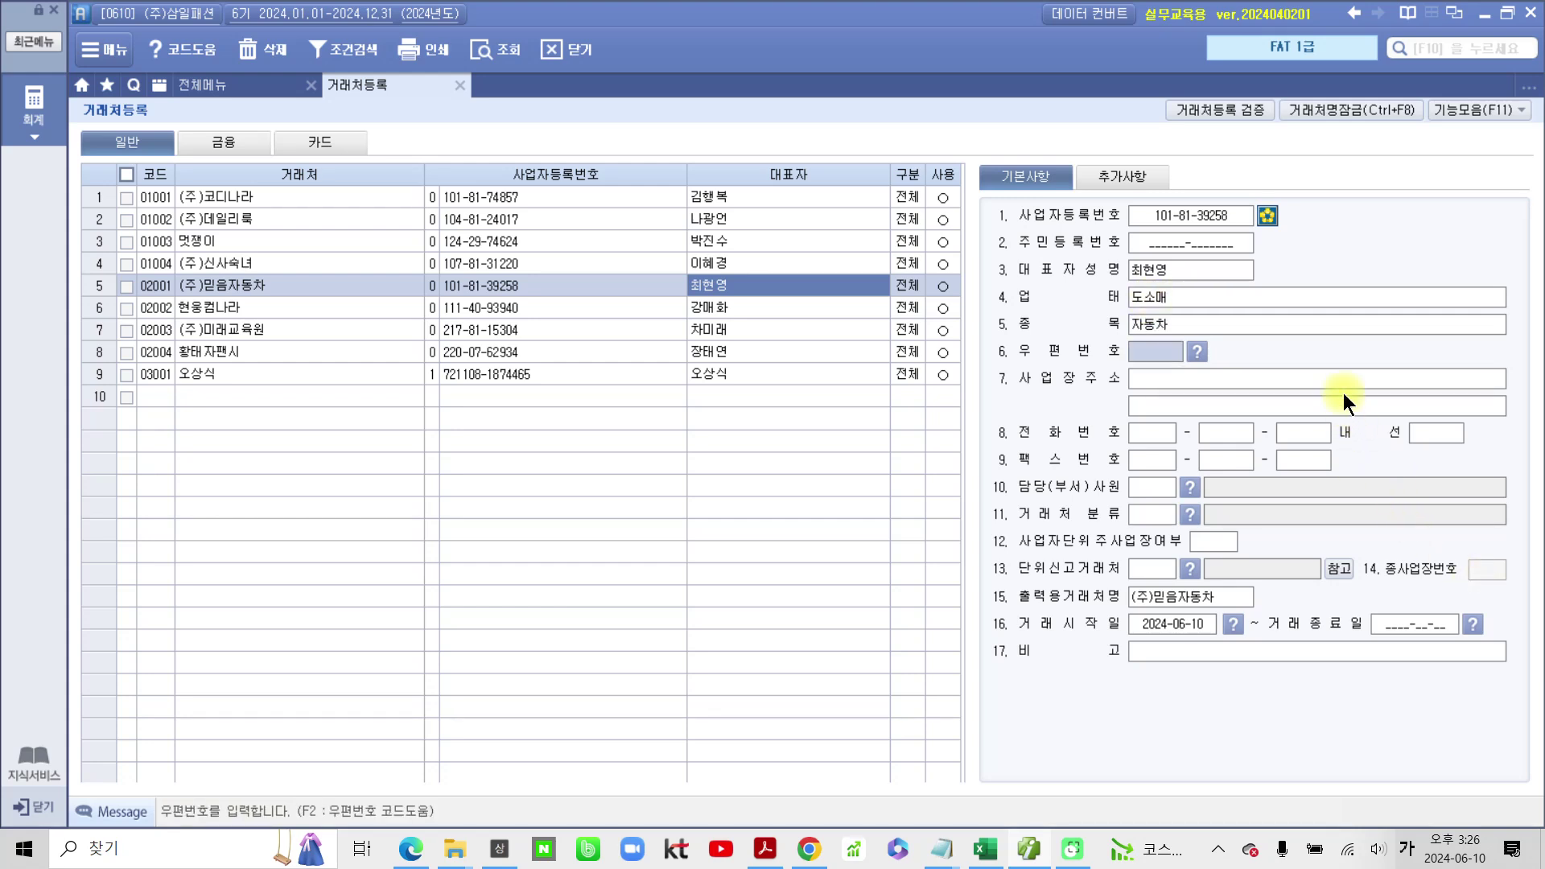
pyautogui.click(1340, 383)
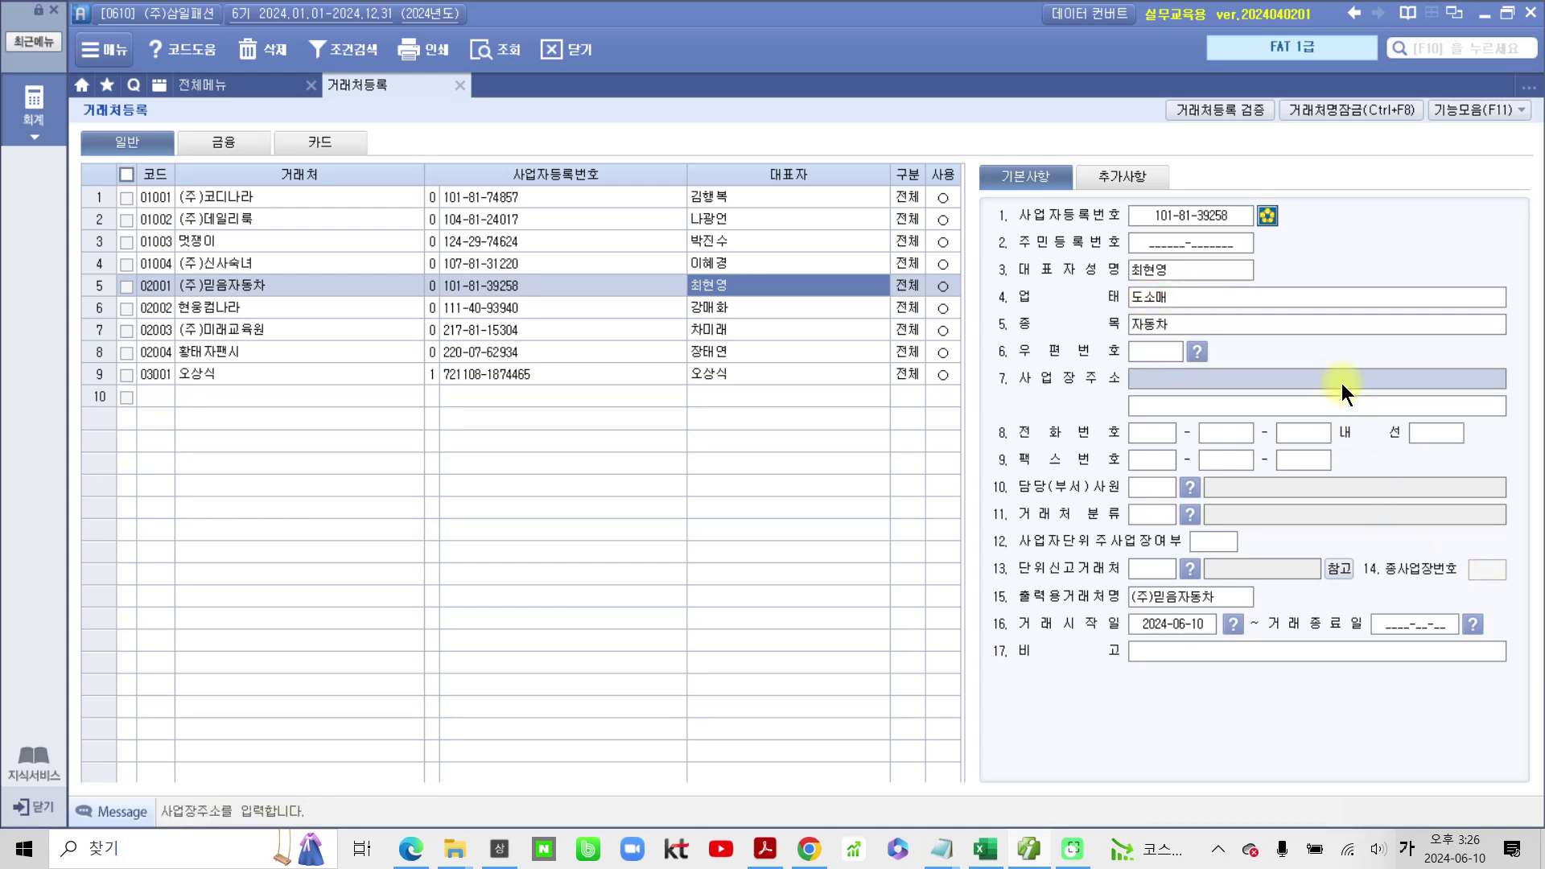
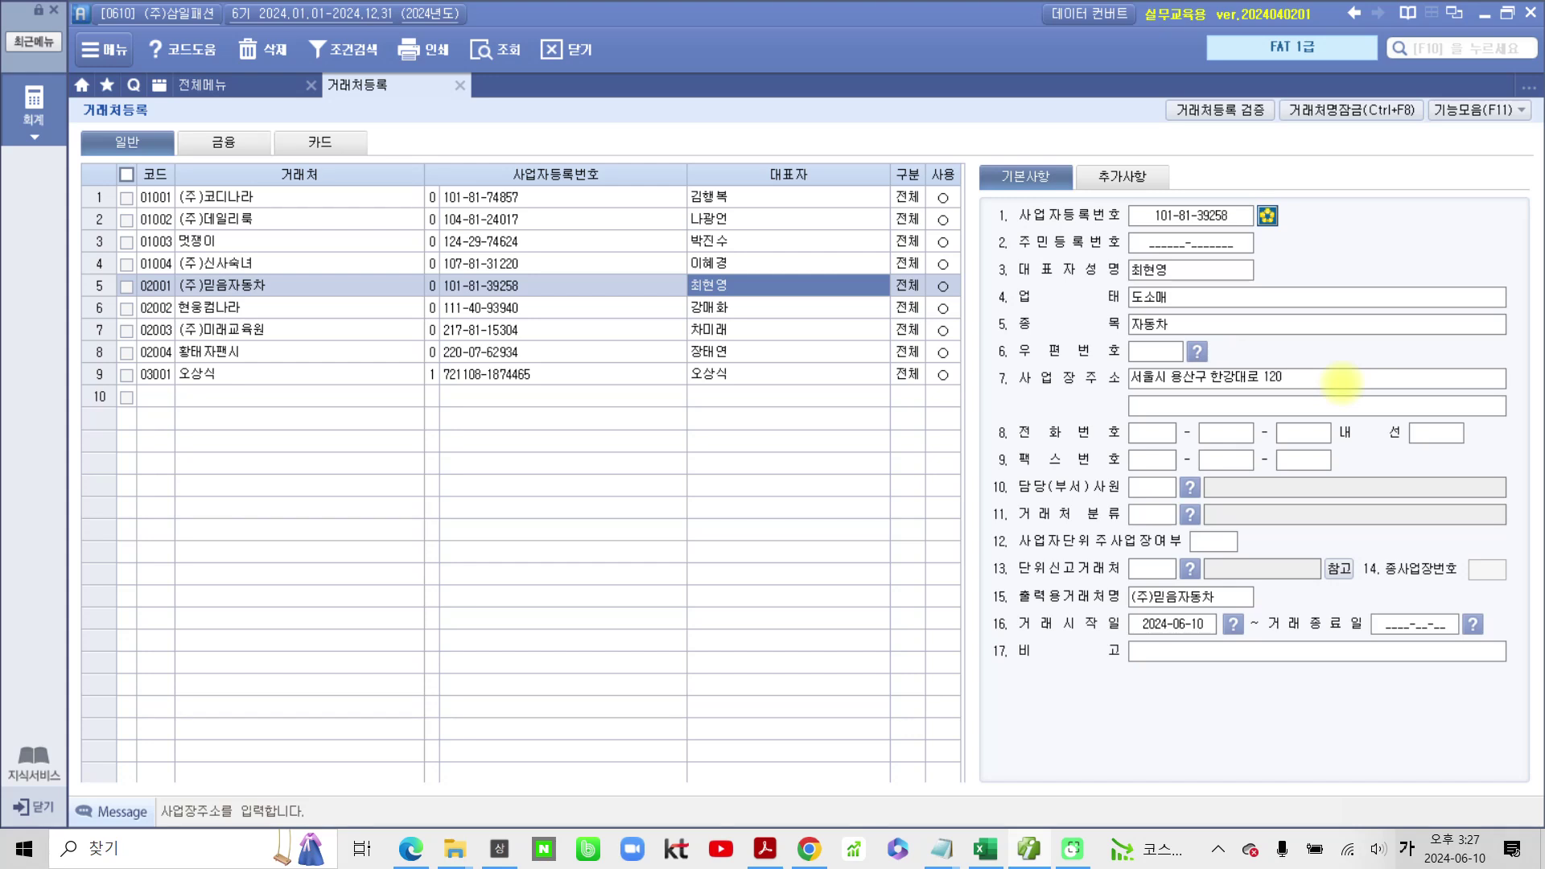
pyautogui.press('Return')
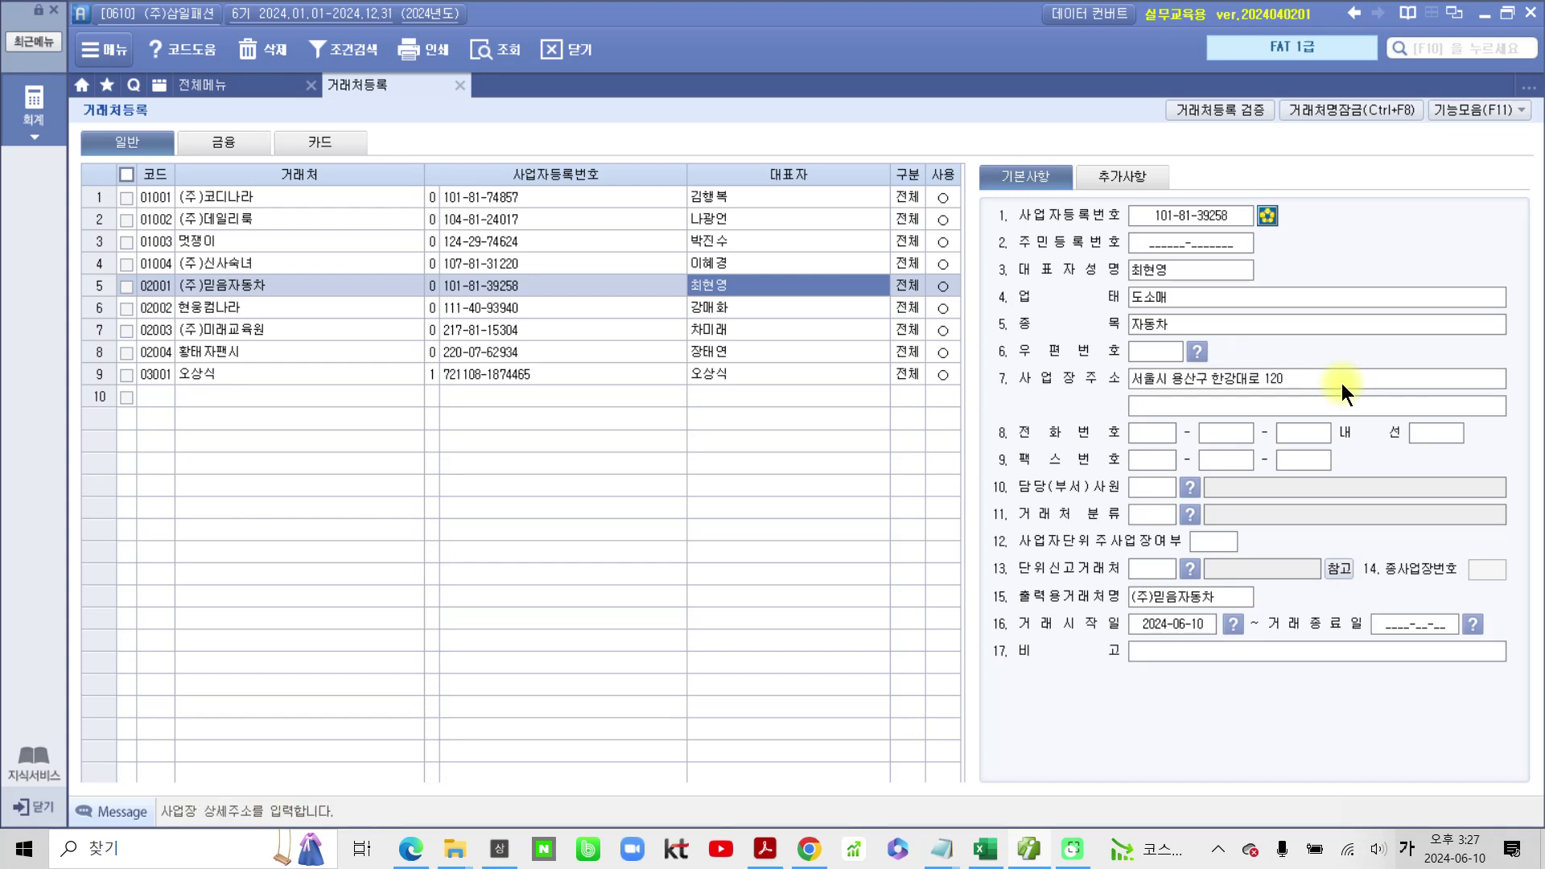
# Step: In the 추가사항 details, begin typing the contact's e-mail address in 담당자메일주소
pyautogui.click(1110, 173)
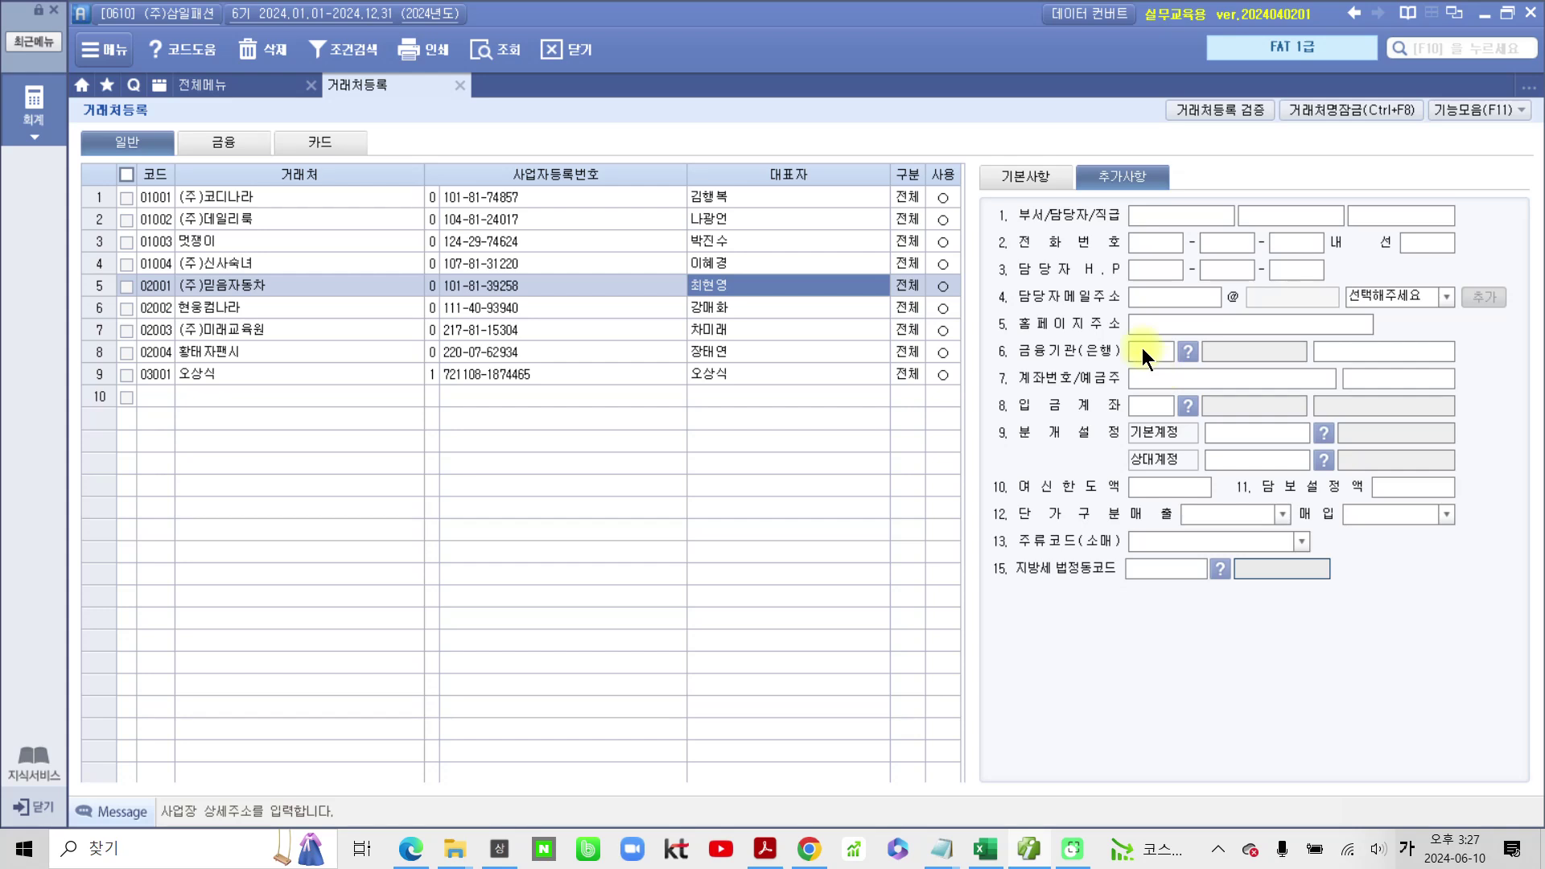
pyautogui.click(1148, 299)
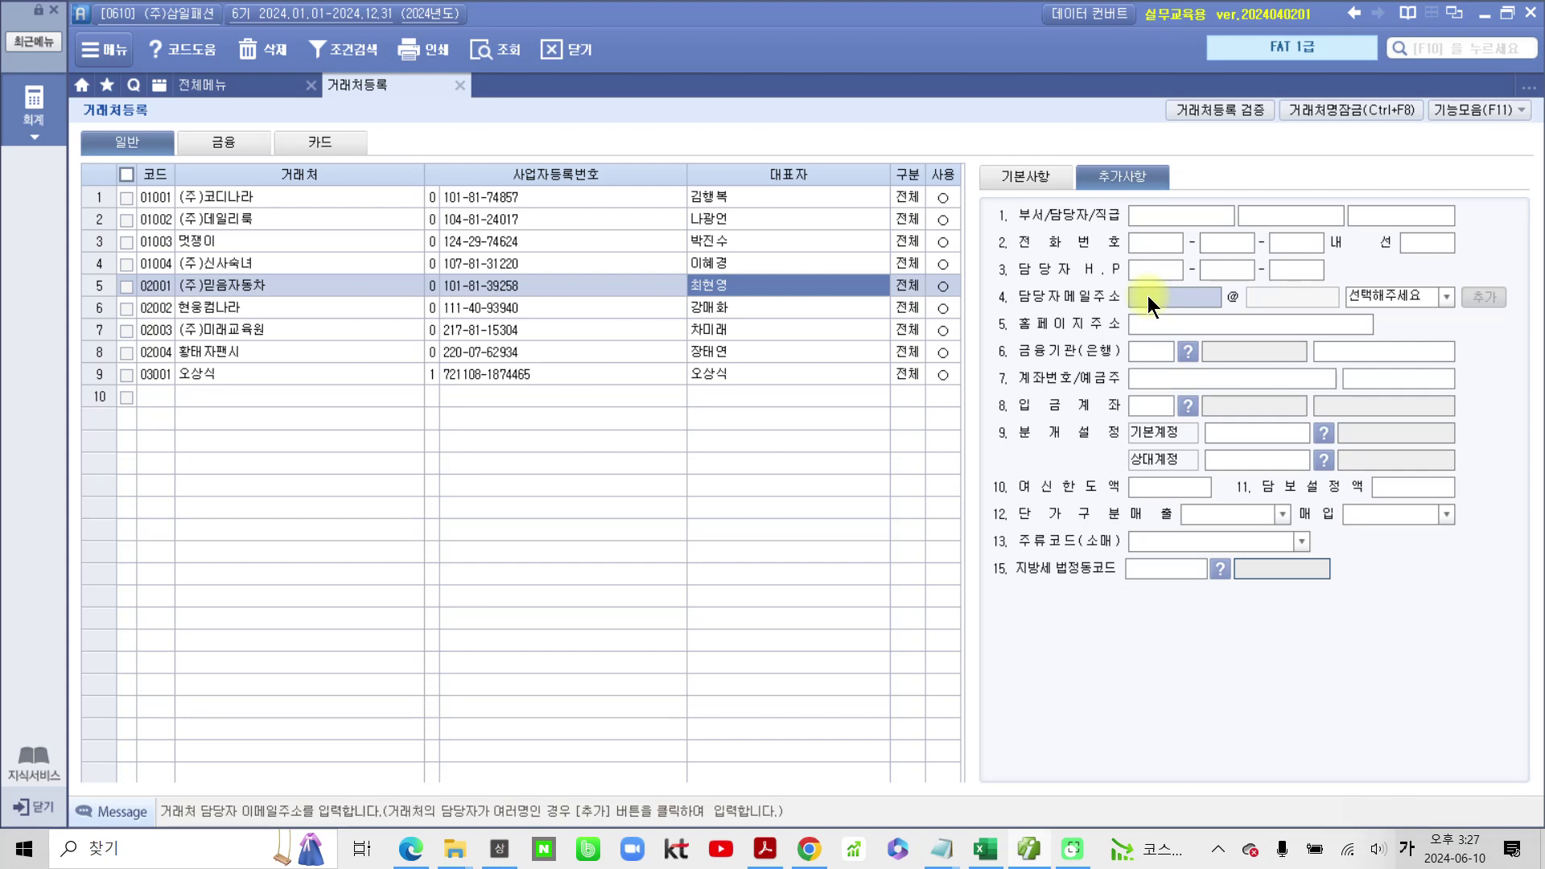
pyautogui.press('Hangul')
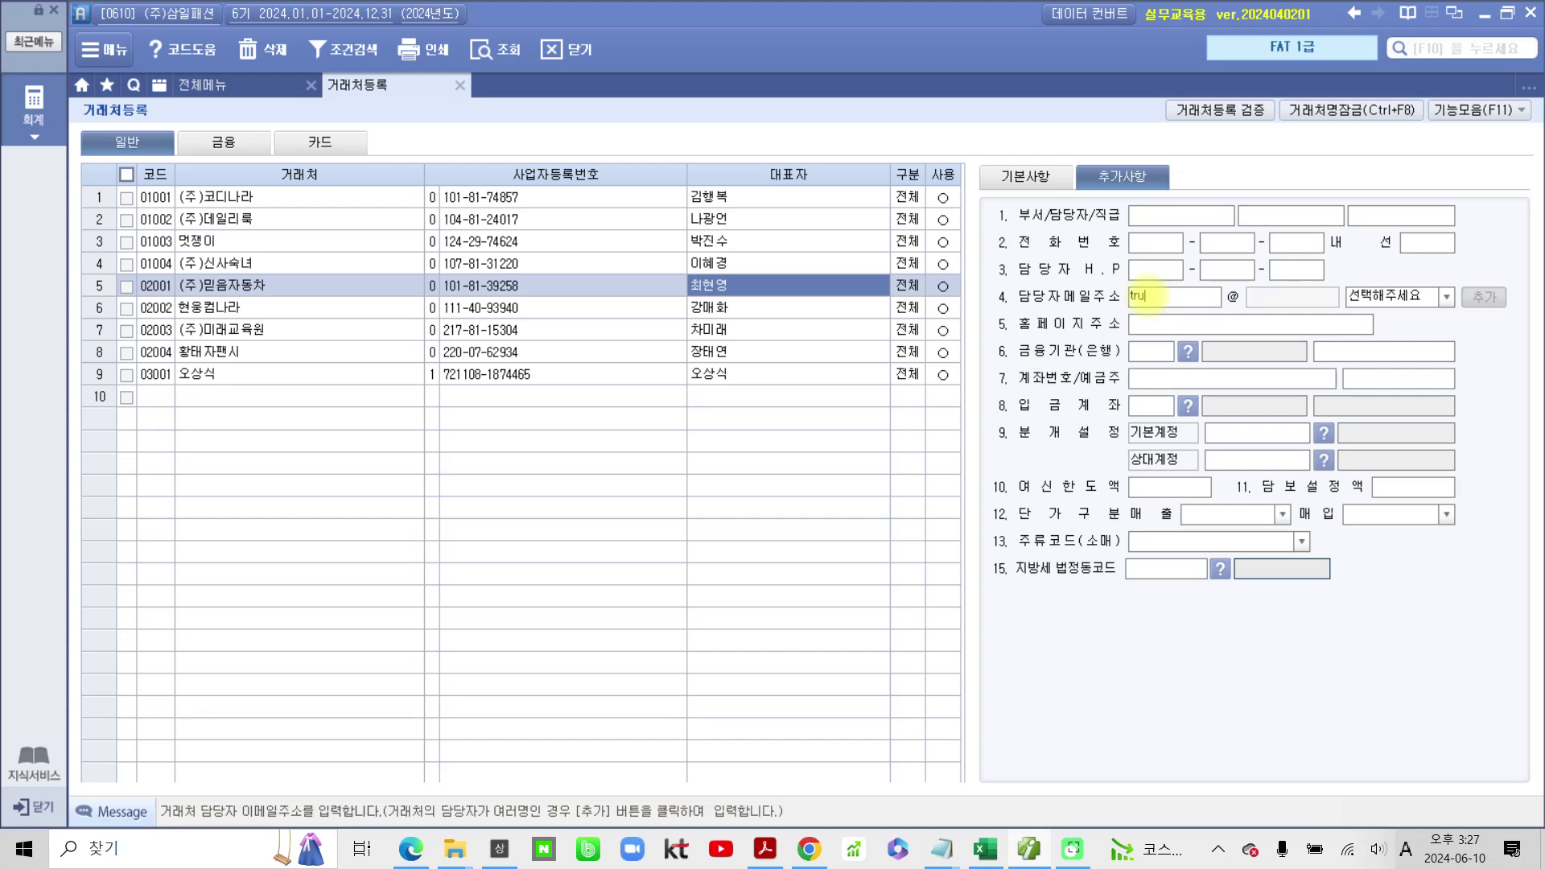
# Step: Finish the contact e-mail ID with the bill36524.com domain and go back to the basic details
pyautogui.click(1447, 299)
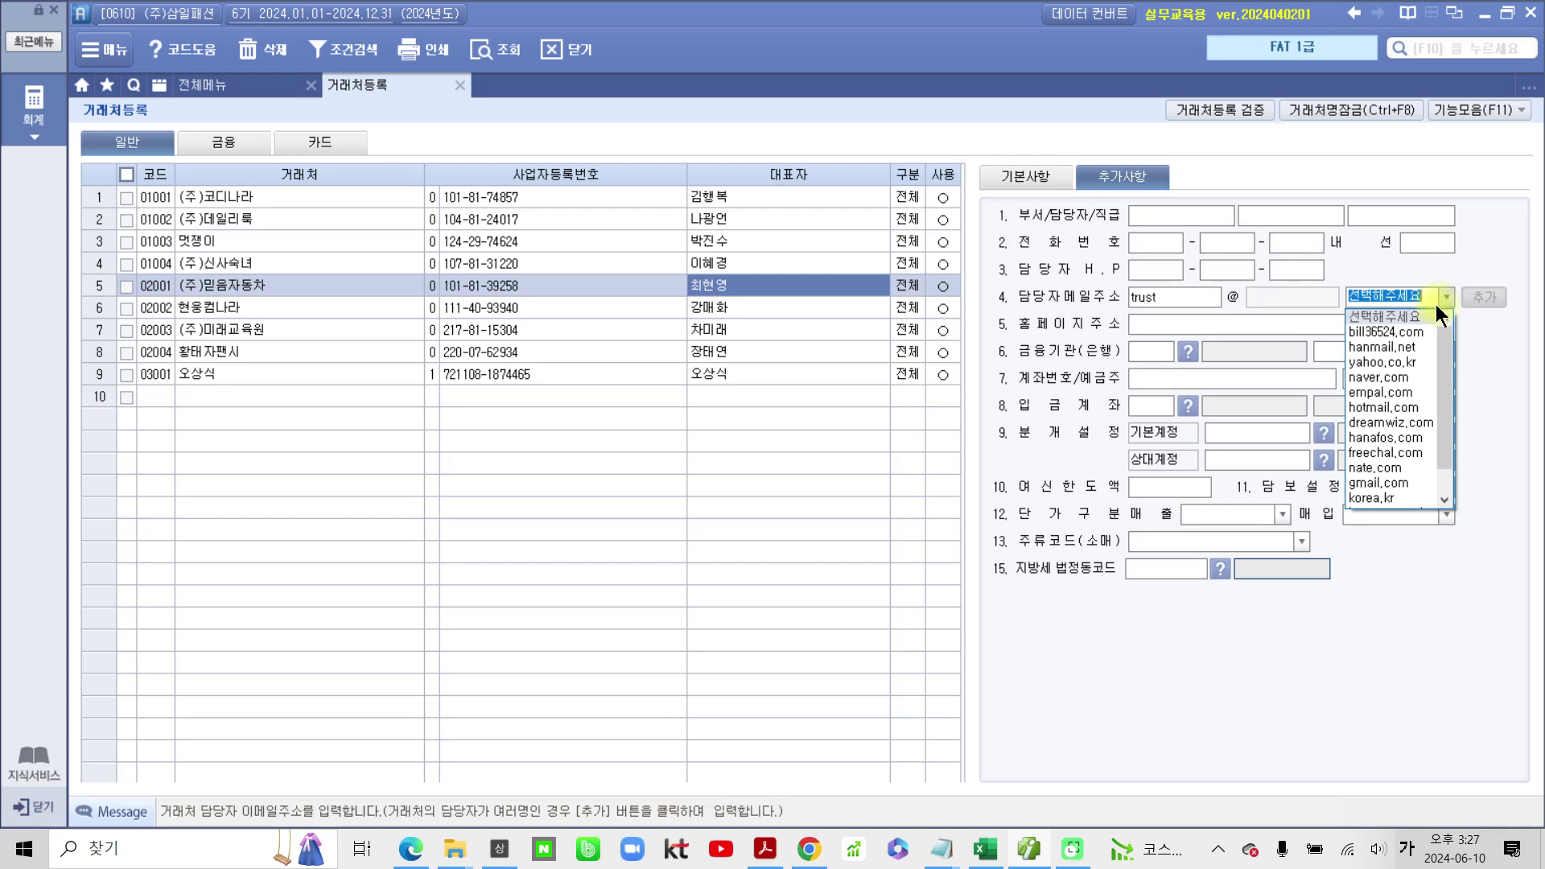
pyautogui.click(1398, 326)
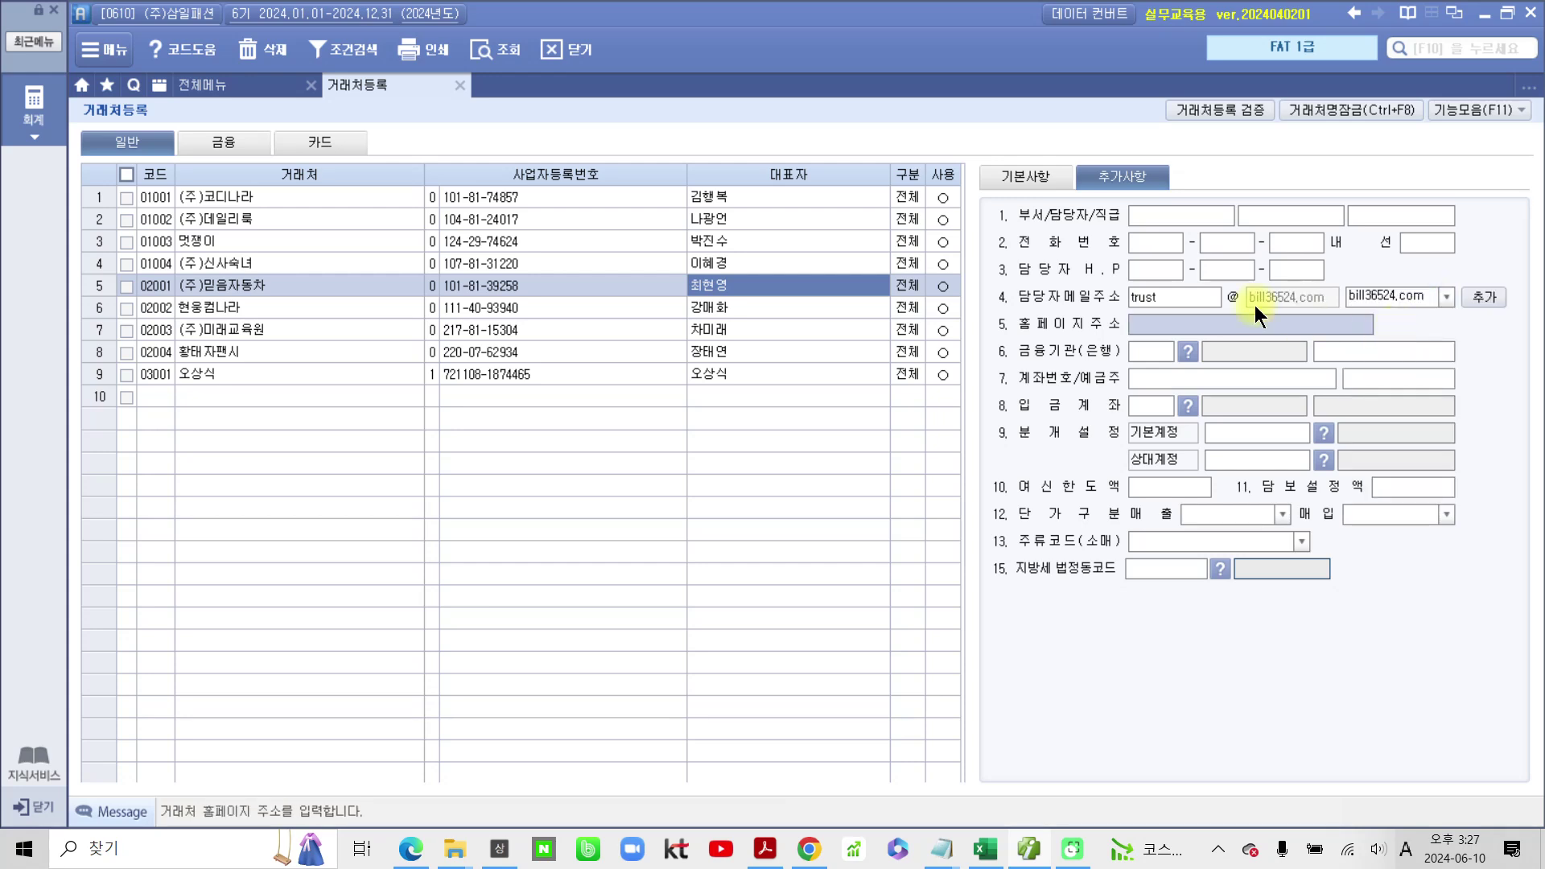
pyautogui.click(1062, 179)
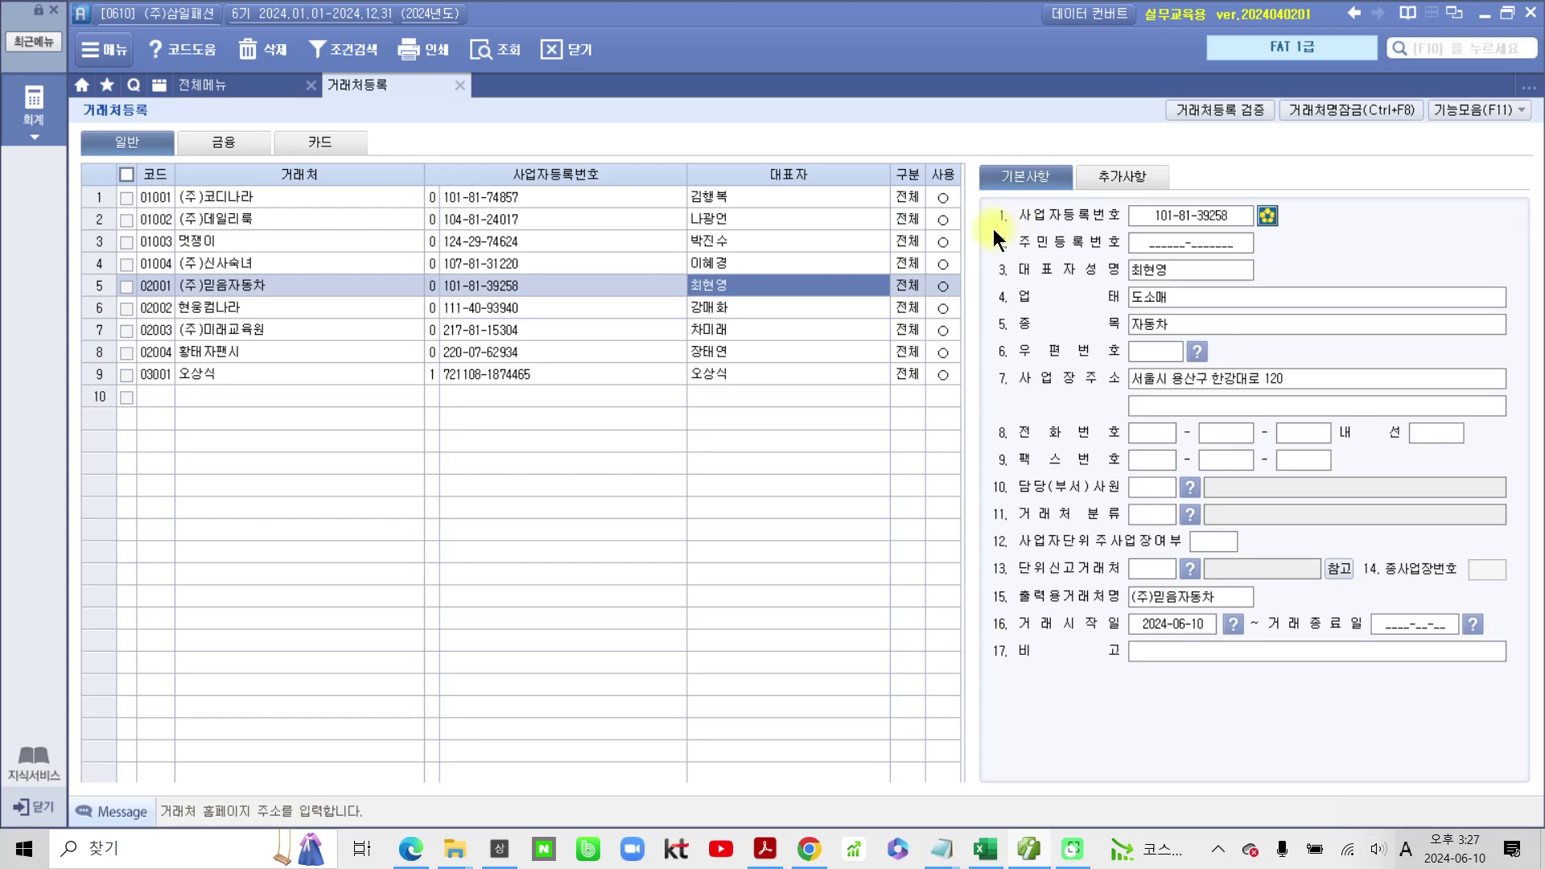
# Step: For 현웅컴나라, set business type 도소매, item 컴퓨터, and enter its business address
pyautogui.click(848, 307)
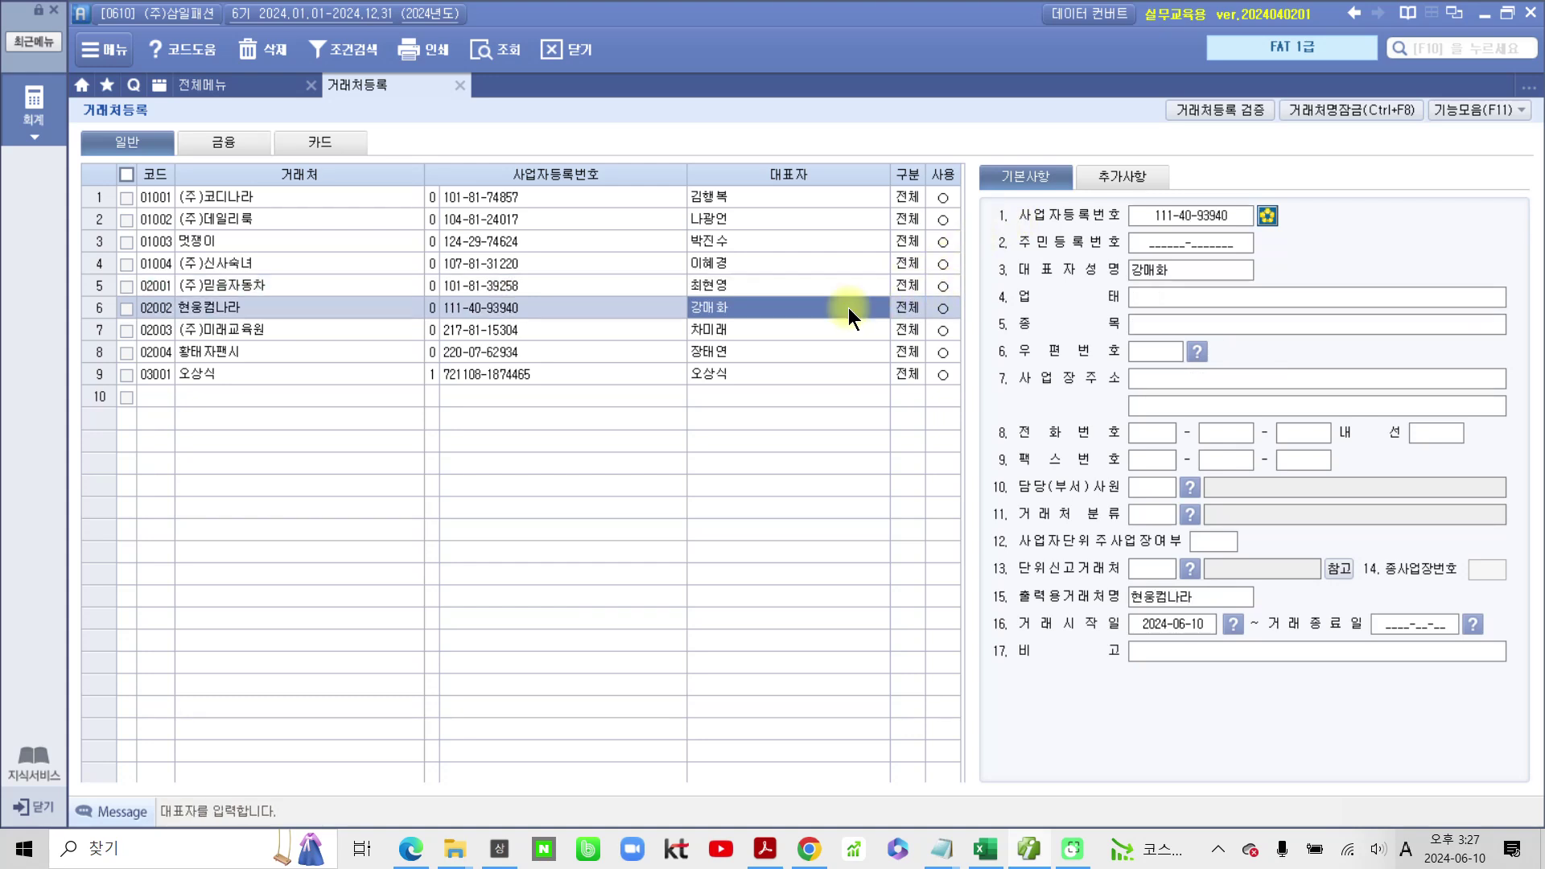
pyautogui.click(1145, 297)
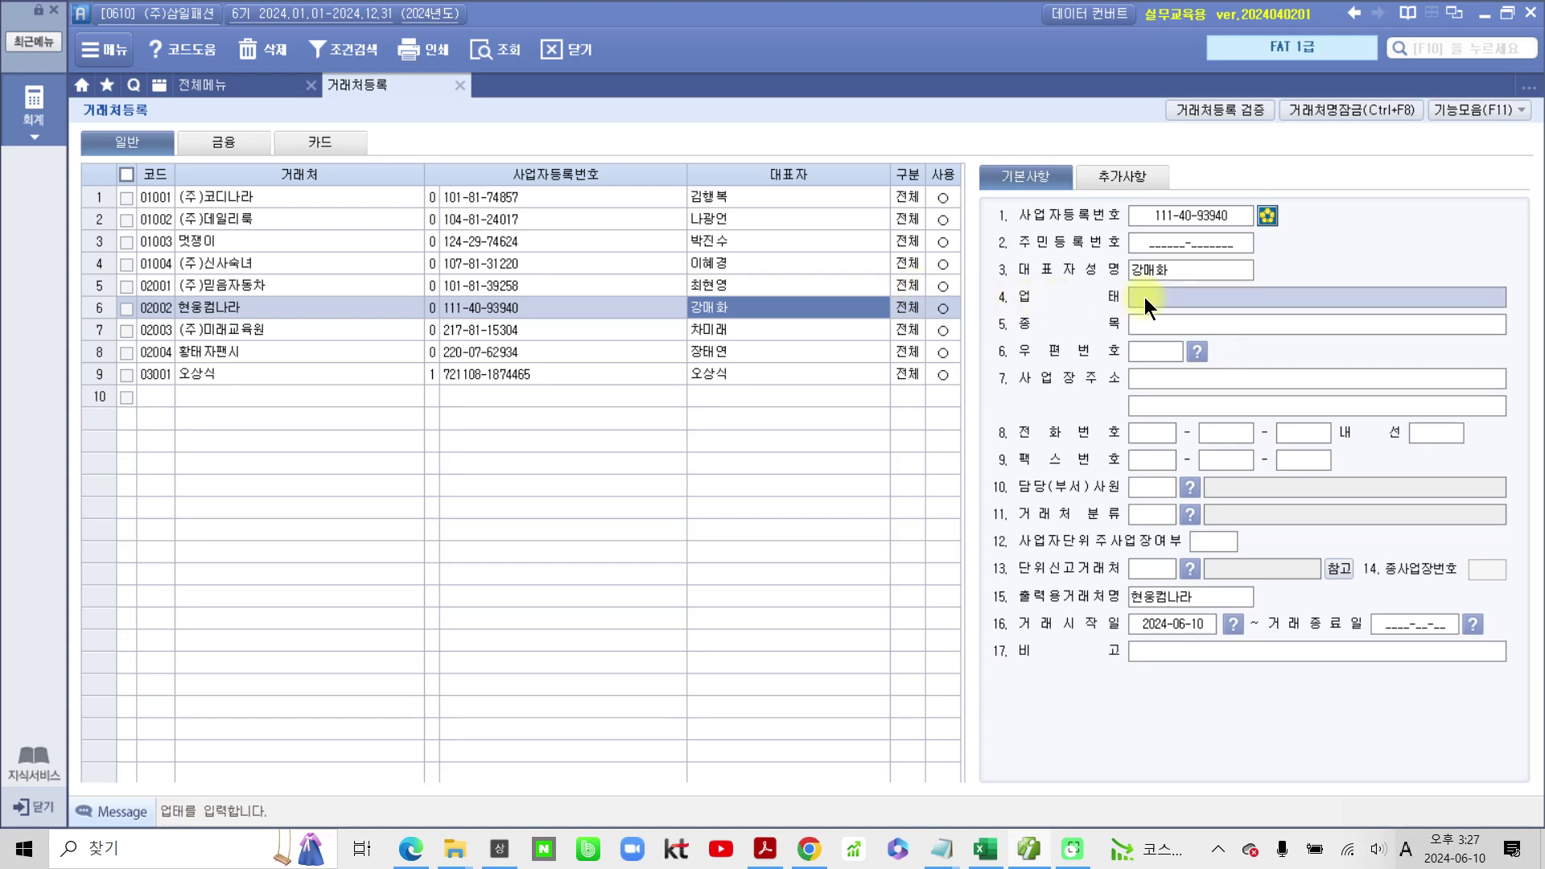
pyautogui.write('ehthao')
pyautogui.press('BackSpace')
pyautogui.press('BackSpace')
pyautogui.press('BackSpace')
pyautogui.press('BackSpace')
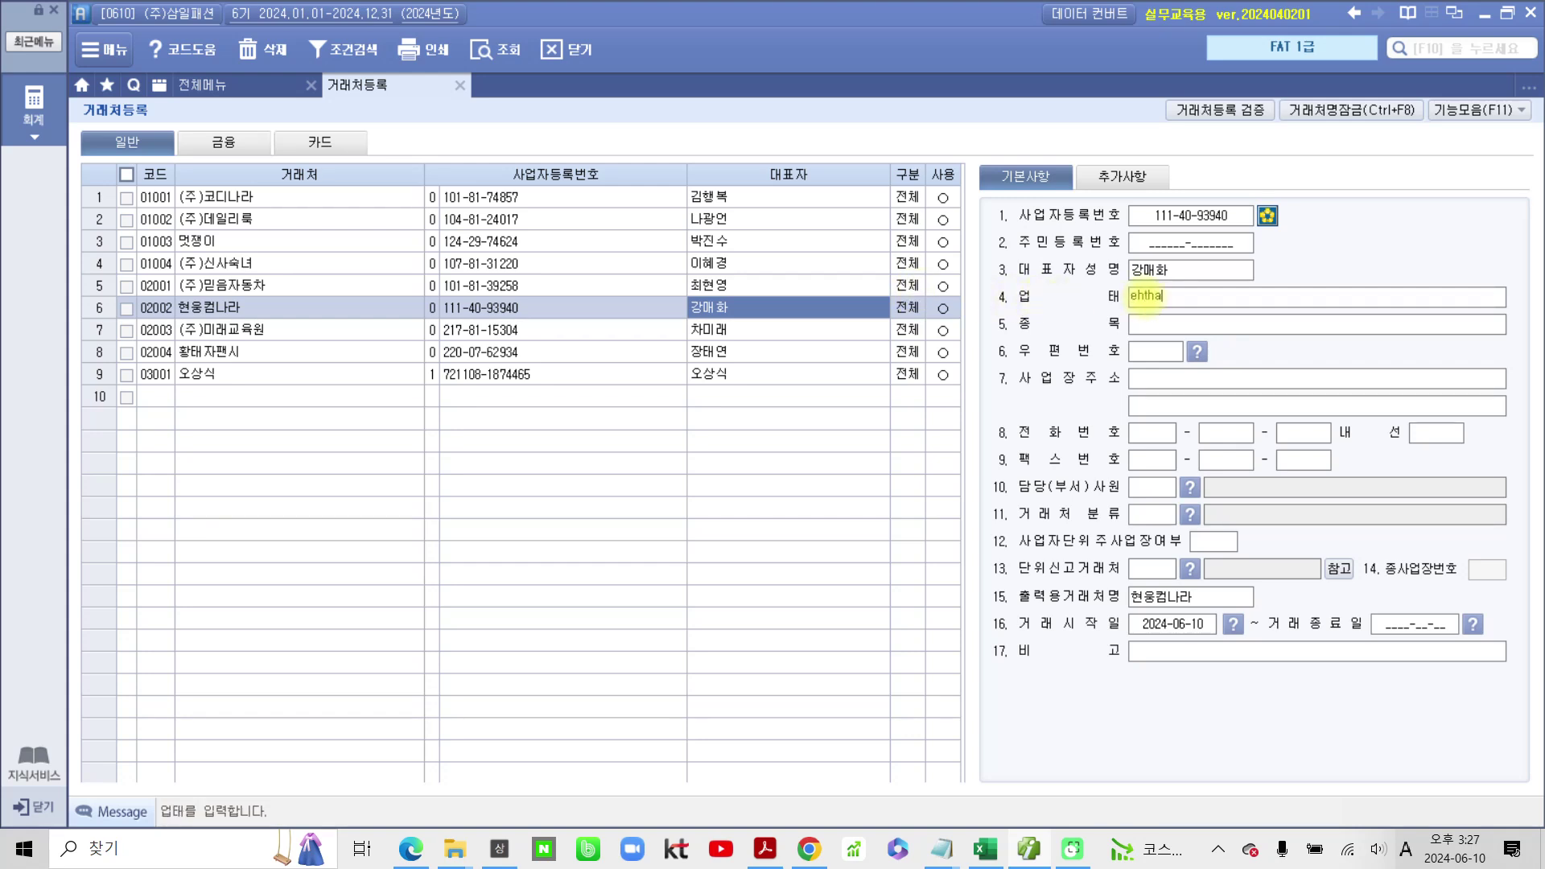
pyautogui.press('BackSpace')
pyautogui.press('BackSpace')
pyautogui.press('Hangul')
pyautogui.write('도ㅅㅗ매')
pyautogui.press('Return')
pyautogui.write('컴ㅍㅠ터')
pyautogui.press('Return')
pyautogui.press('Return')
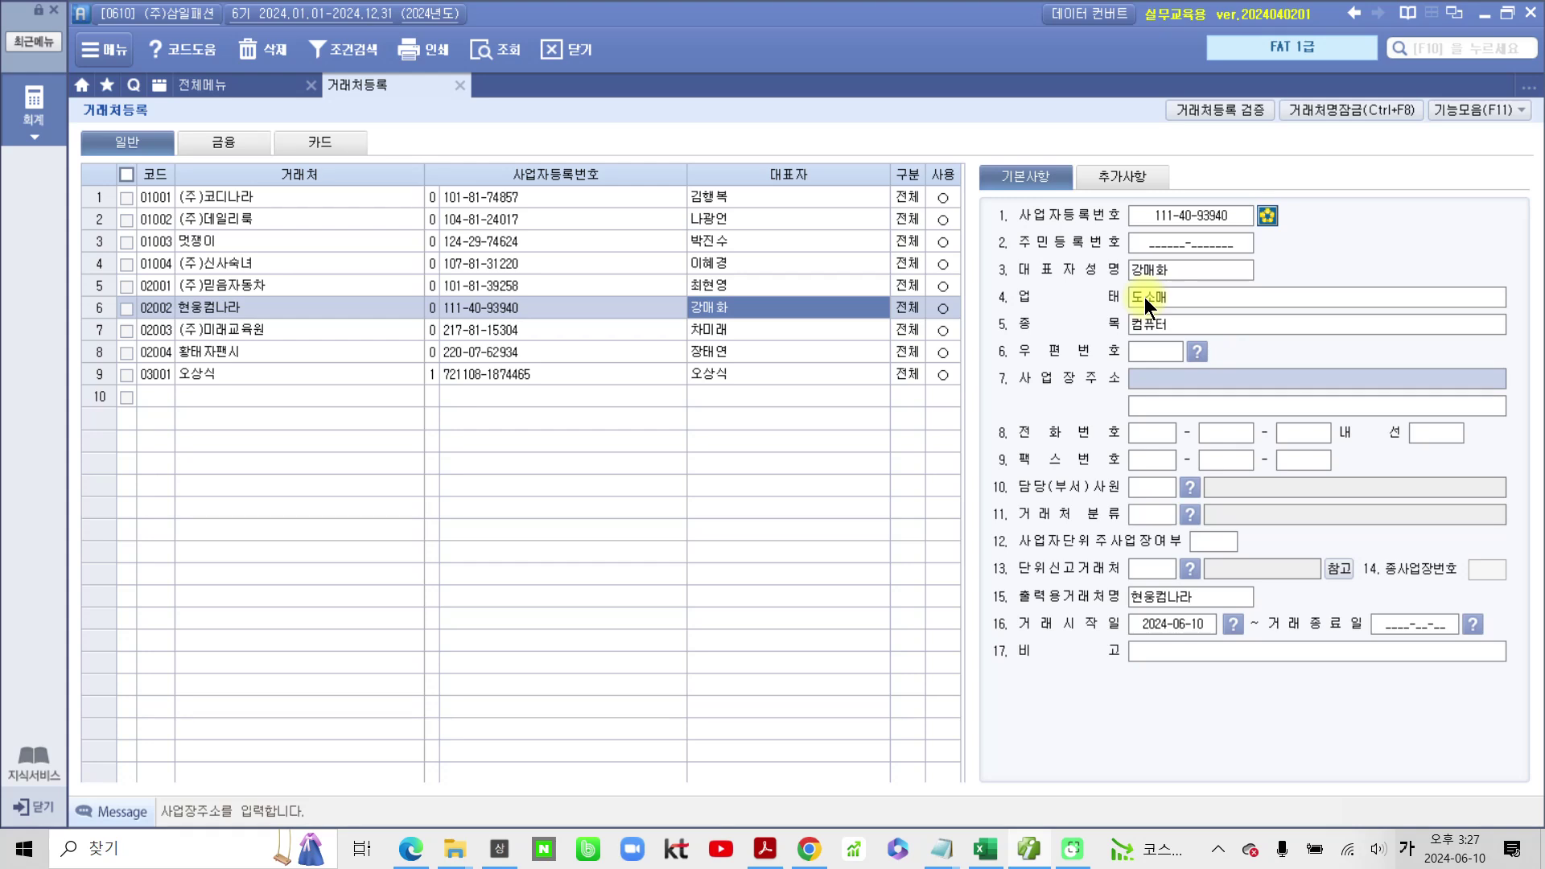
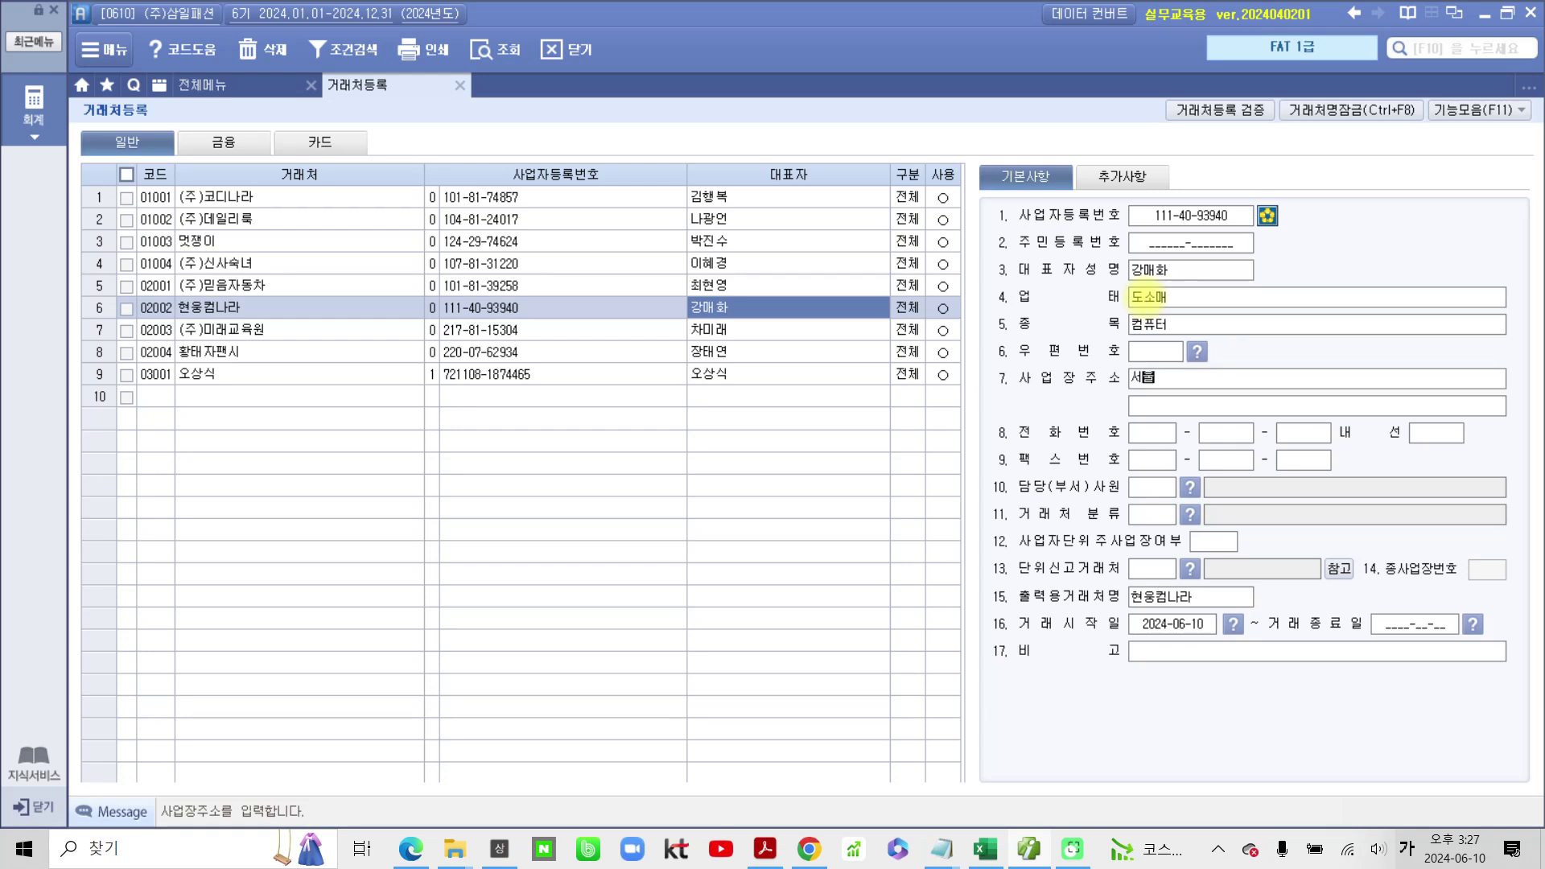
pyautogui.press('Return')
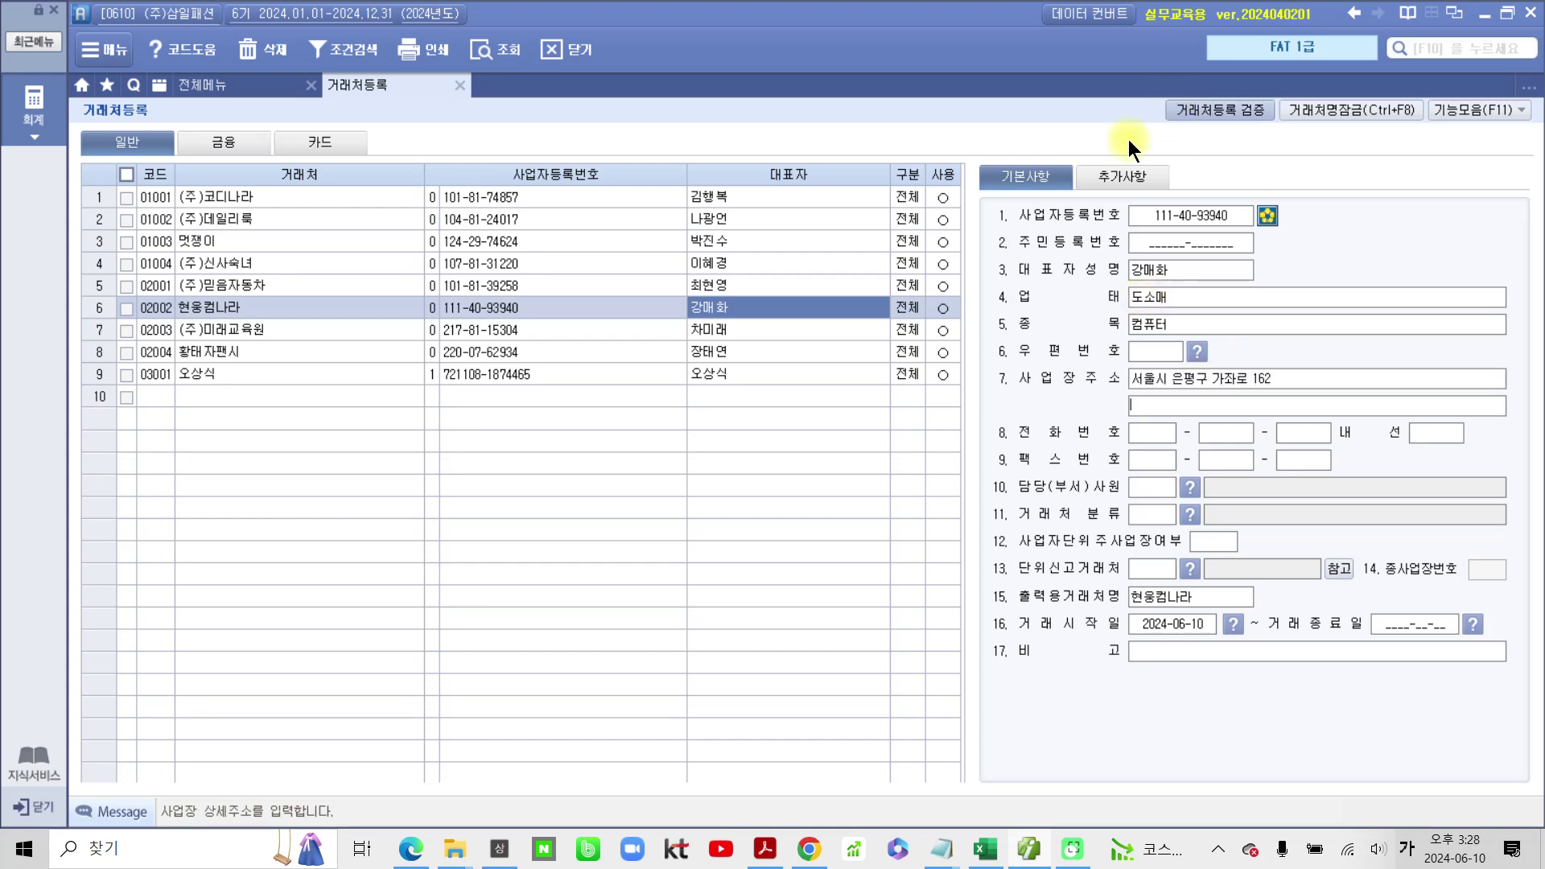
# Step: Enter the contact's e-mail ID with domain bill36524.com in the additional details
pyautogui.click(1115, 178)
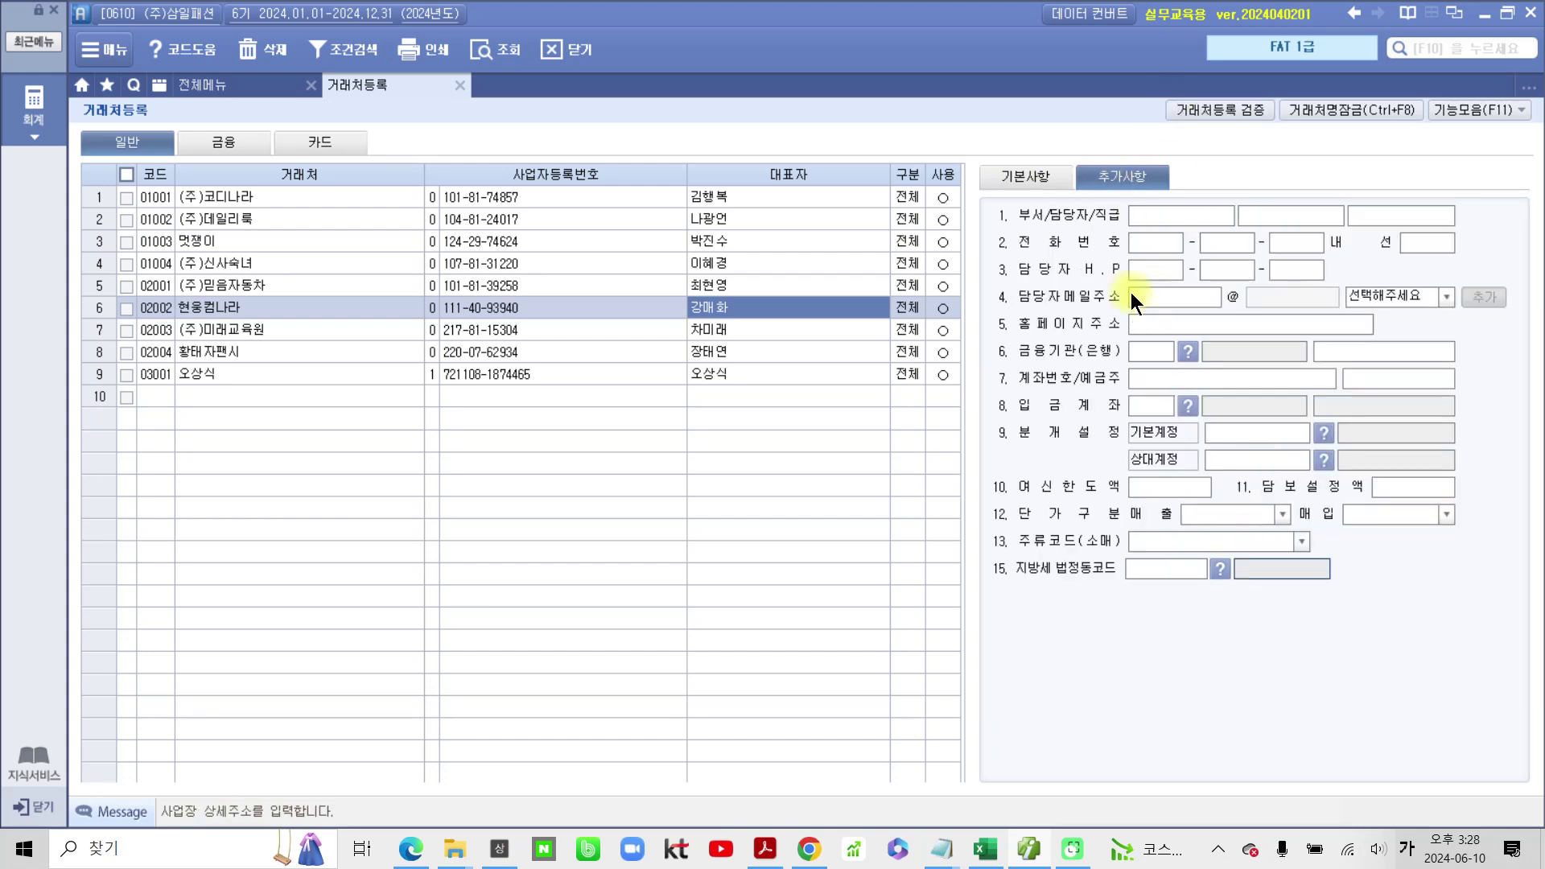
pyautogui.click(1132, 296)
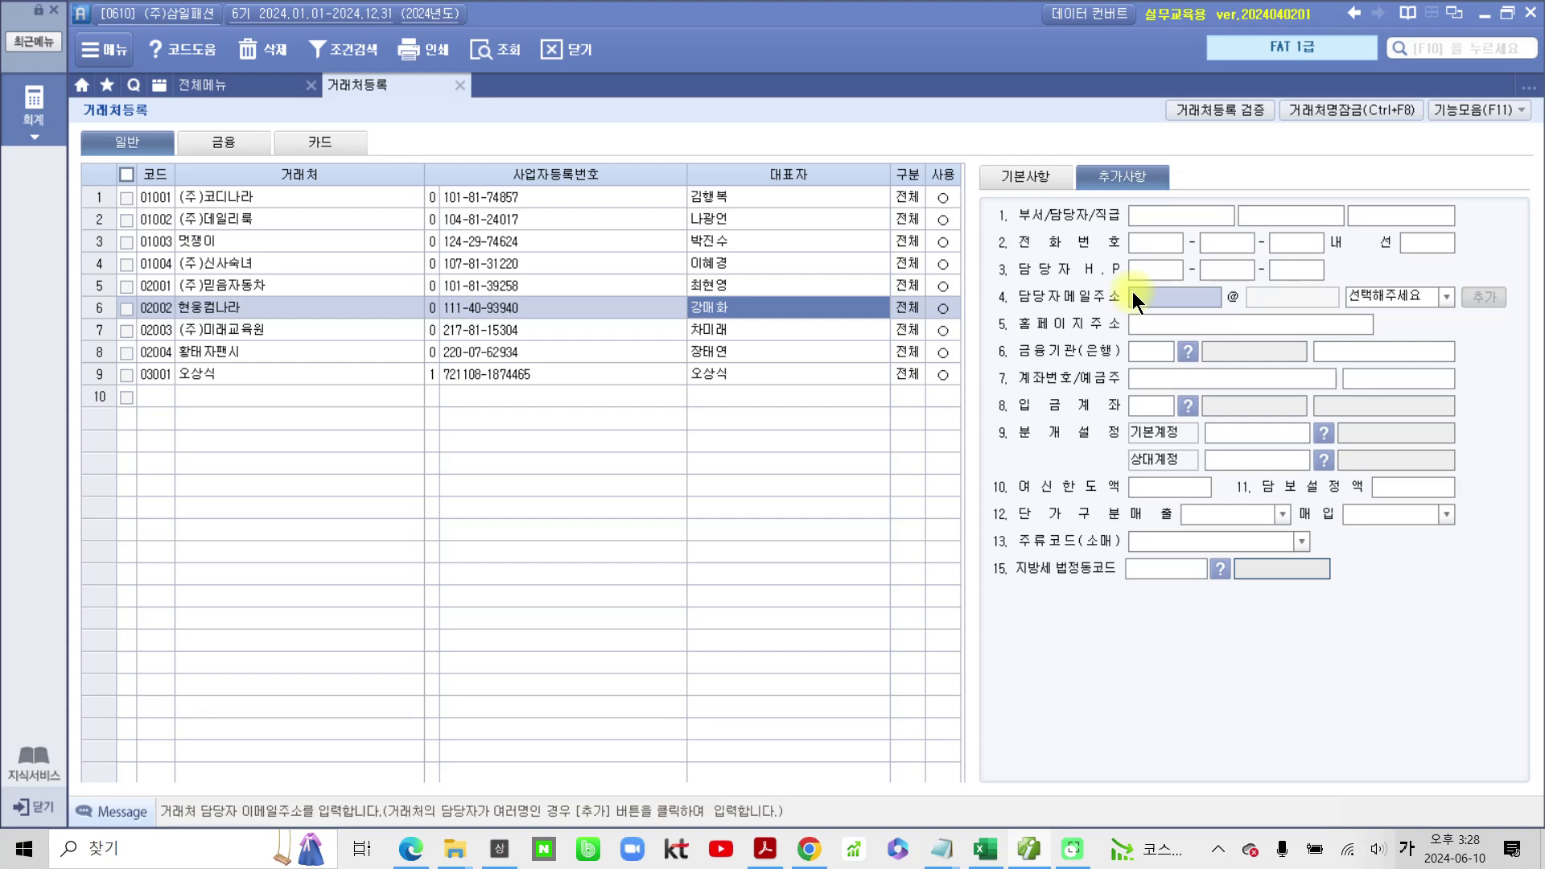
pyautogui.press('Hangul')
pyautogui.click(1437, 298)
pyautogui.click(1420, 328)
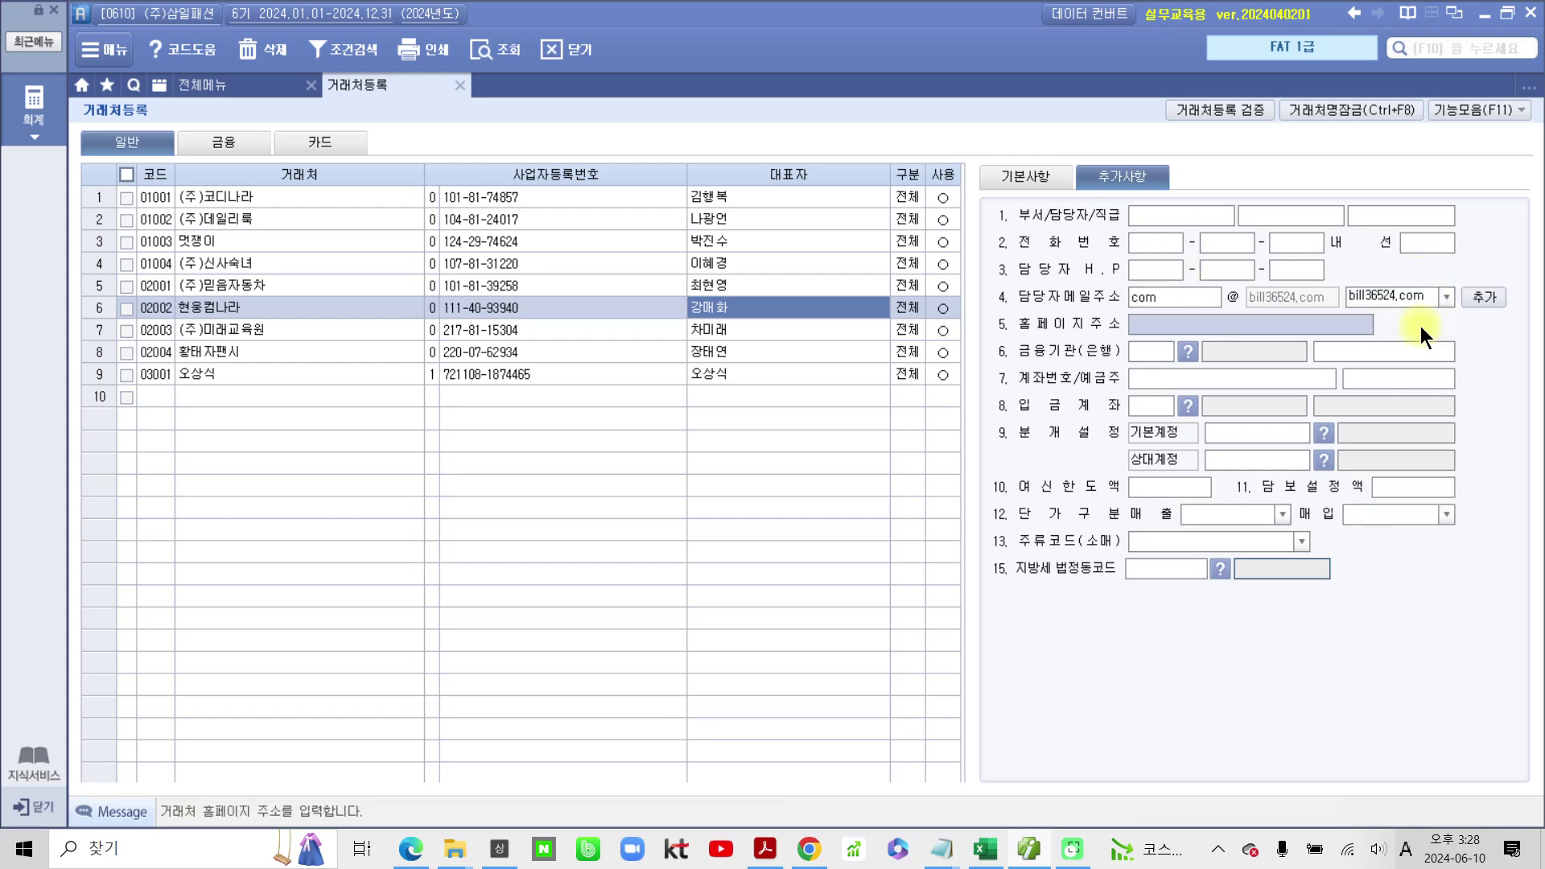
pyautogui.click(1059, 176)
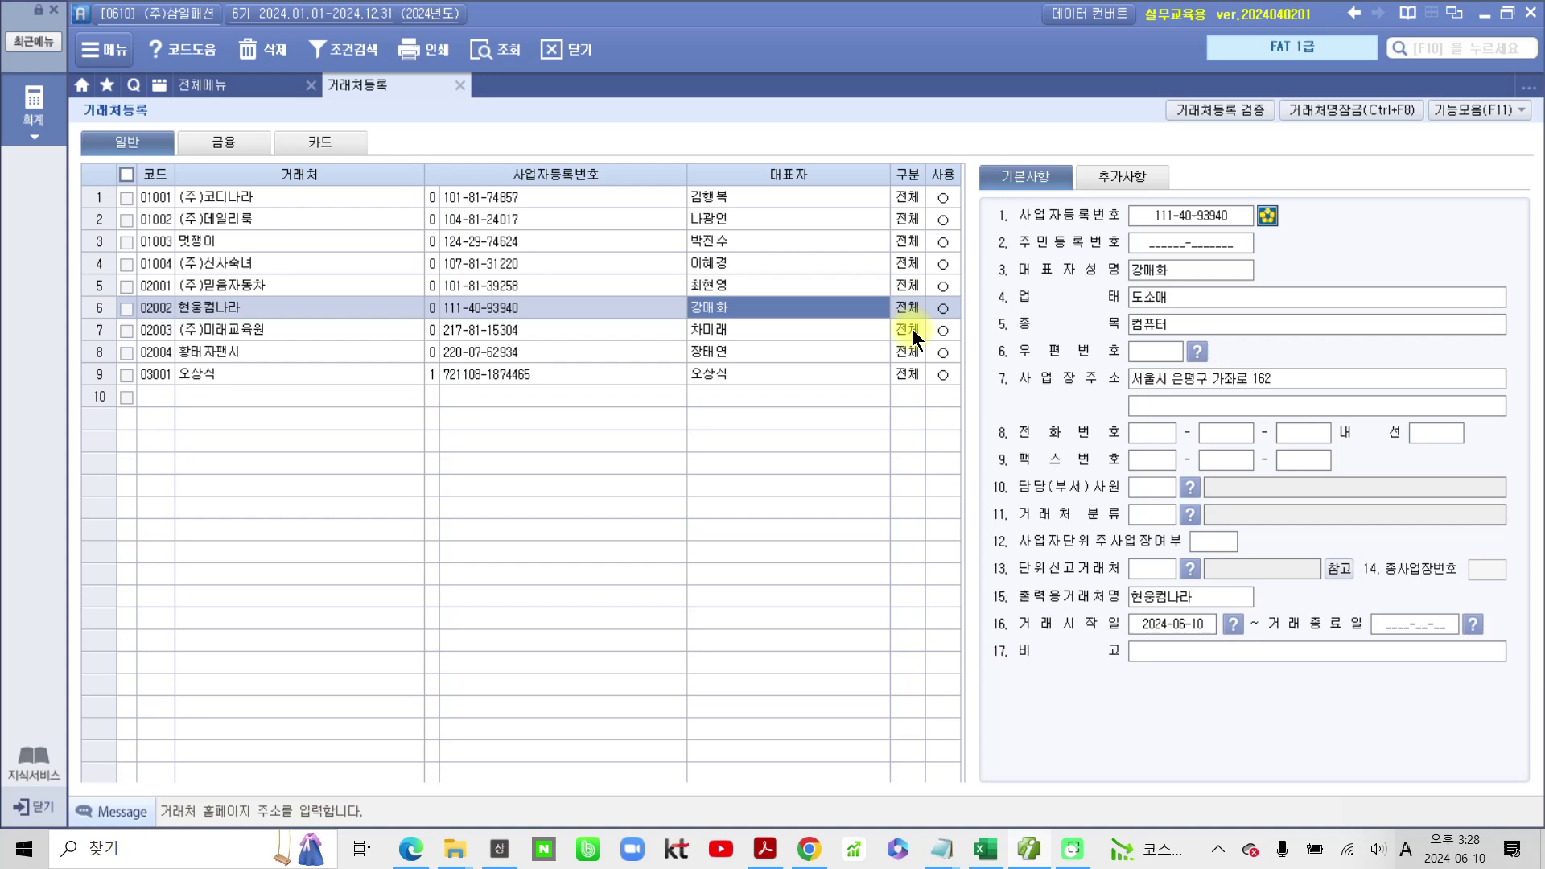
# Step: For (주)미래교육원, set business type 서비스, item 교육, and enter its business address
pyautogui.click(794, 337)
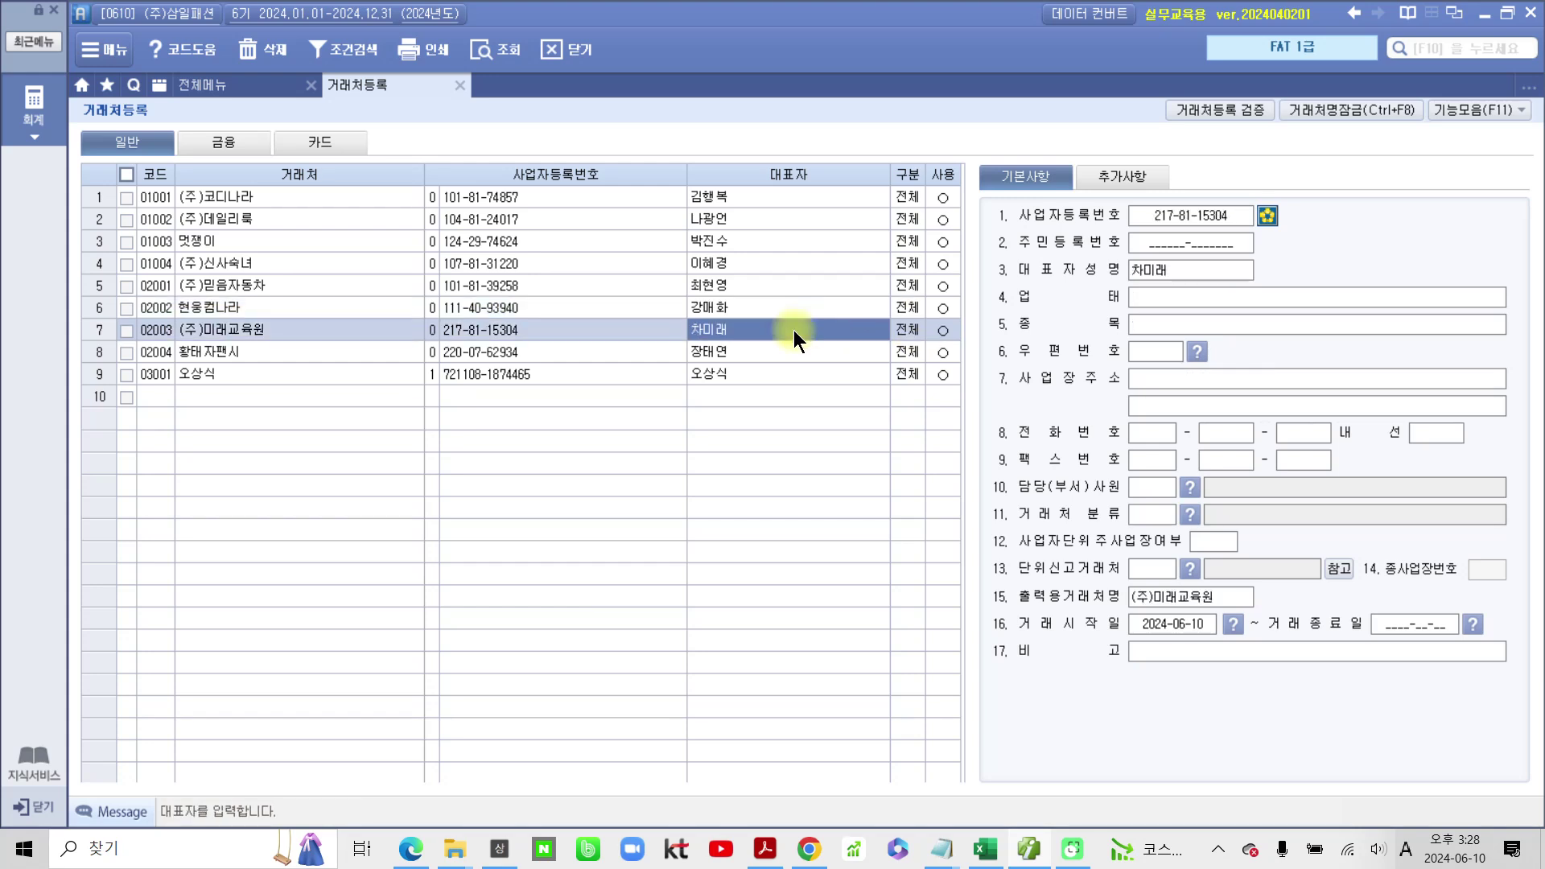
pyautogui.click(1212, 293)
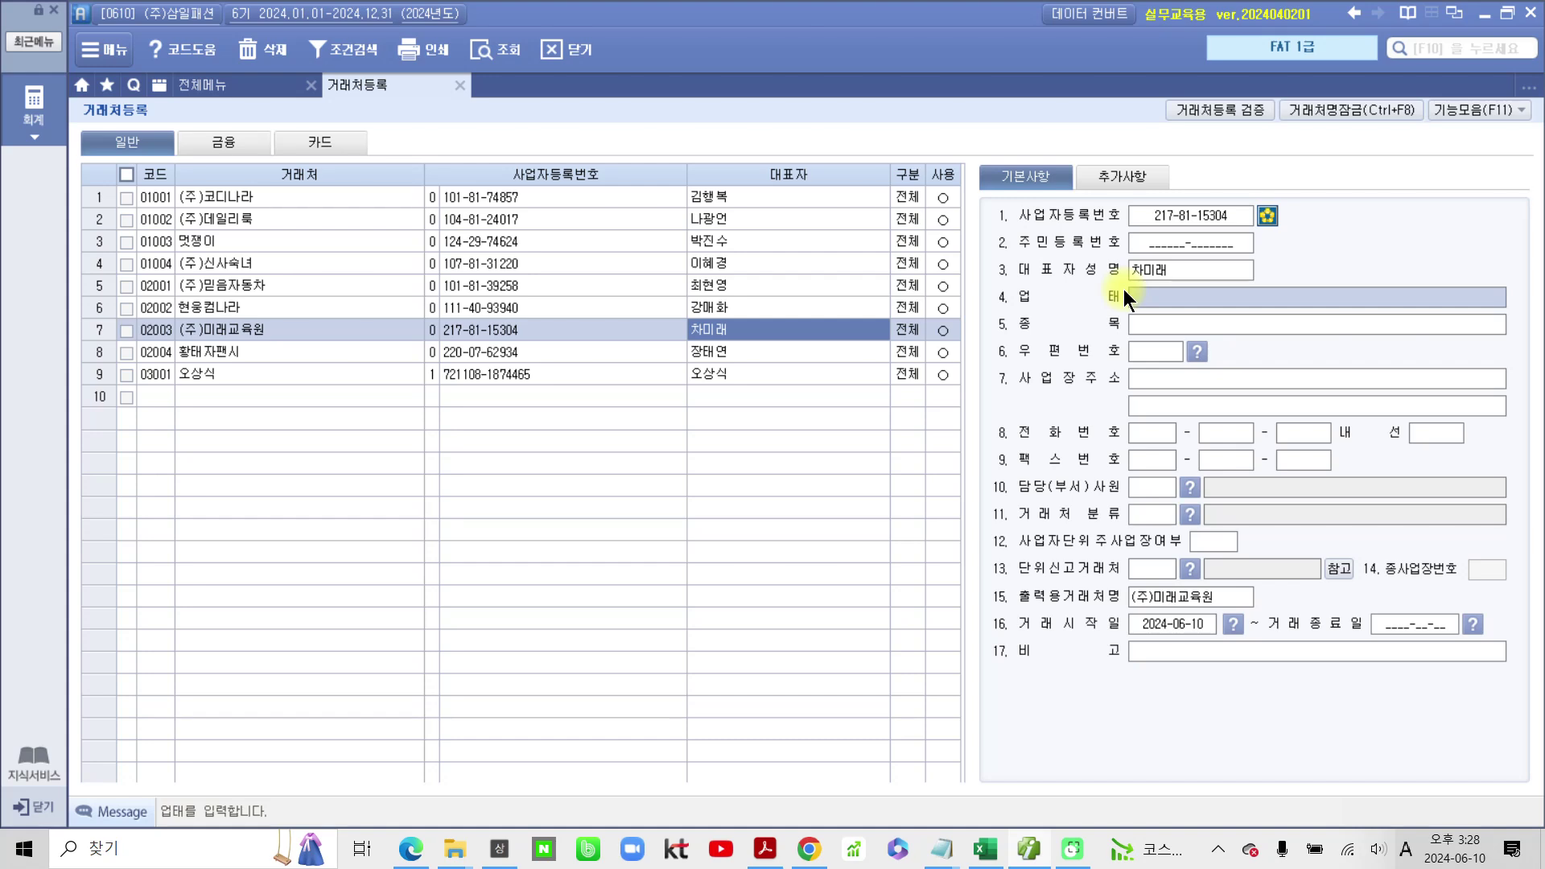
pyautogui.write('tjq비')
pyautogui.press('BackSpace')
pyautogui.press('BackSpace')
pyautogui.press('BackSpace')
pyautogui.press('BackSpace')
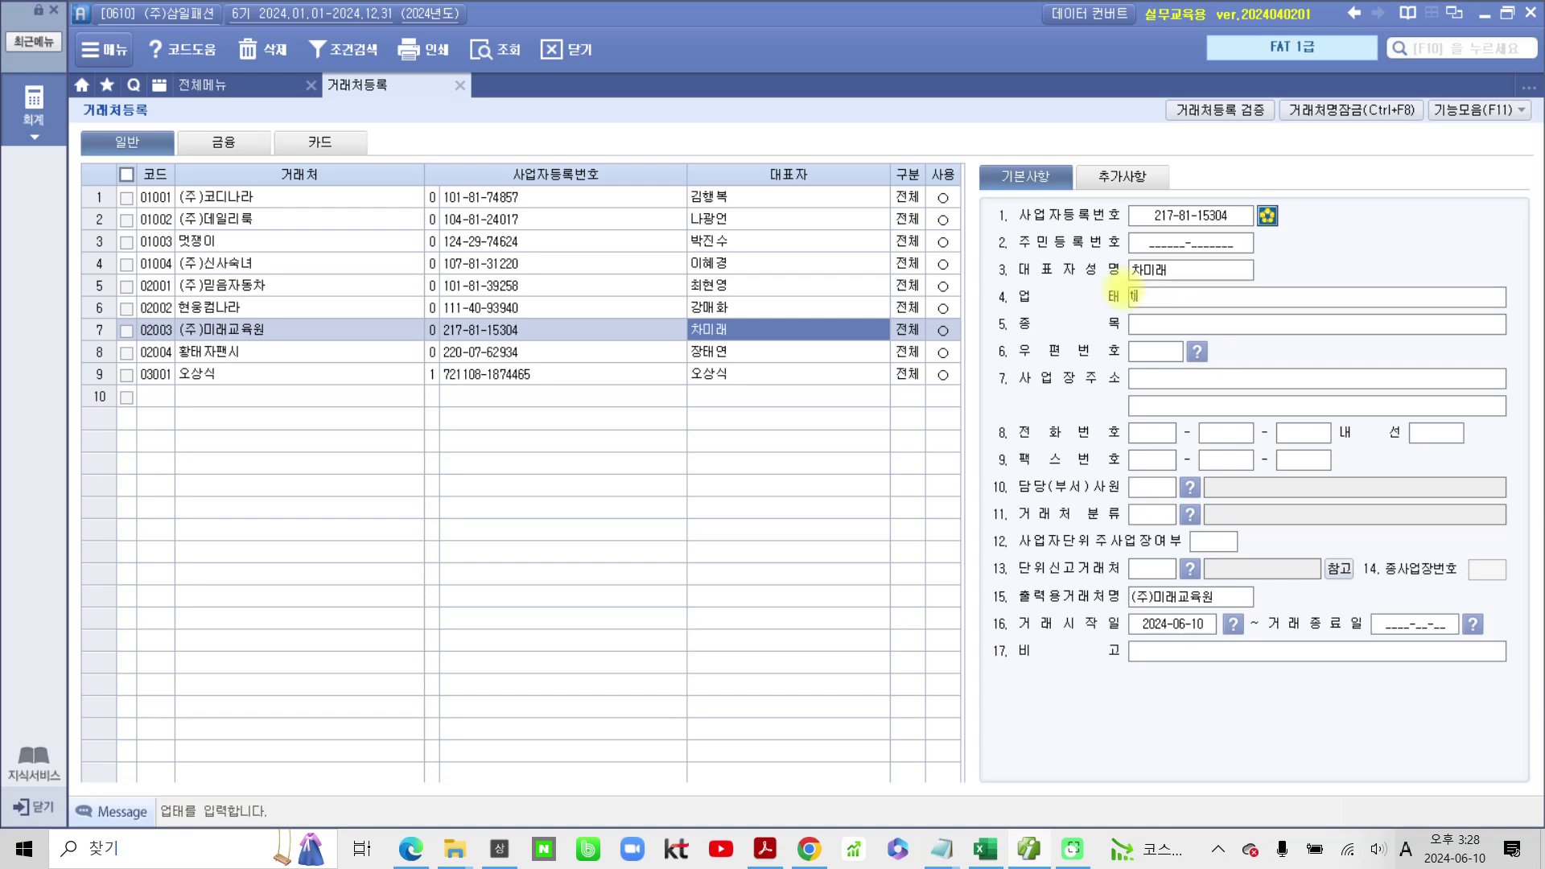
pyautogui.press('Hangul')
pyautogui.write('ㅅ비스')
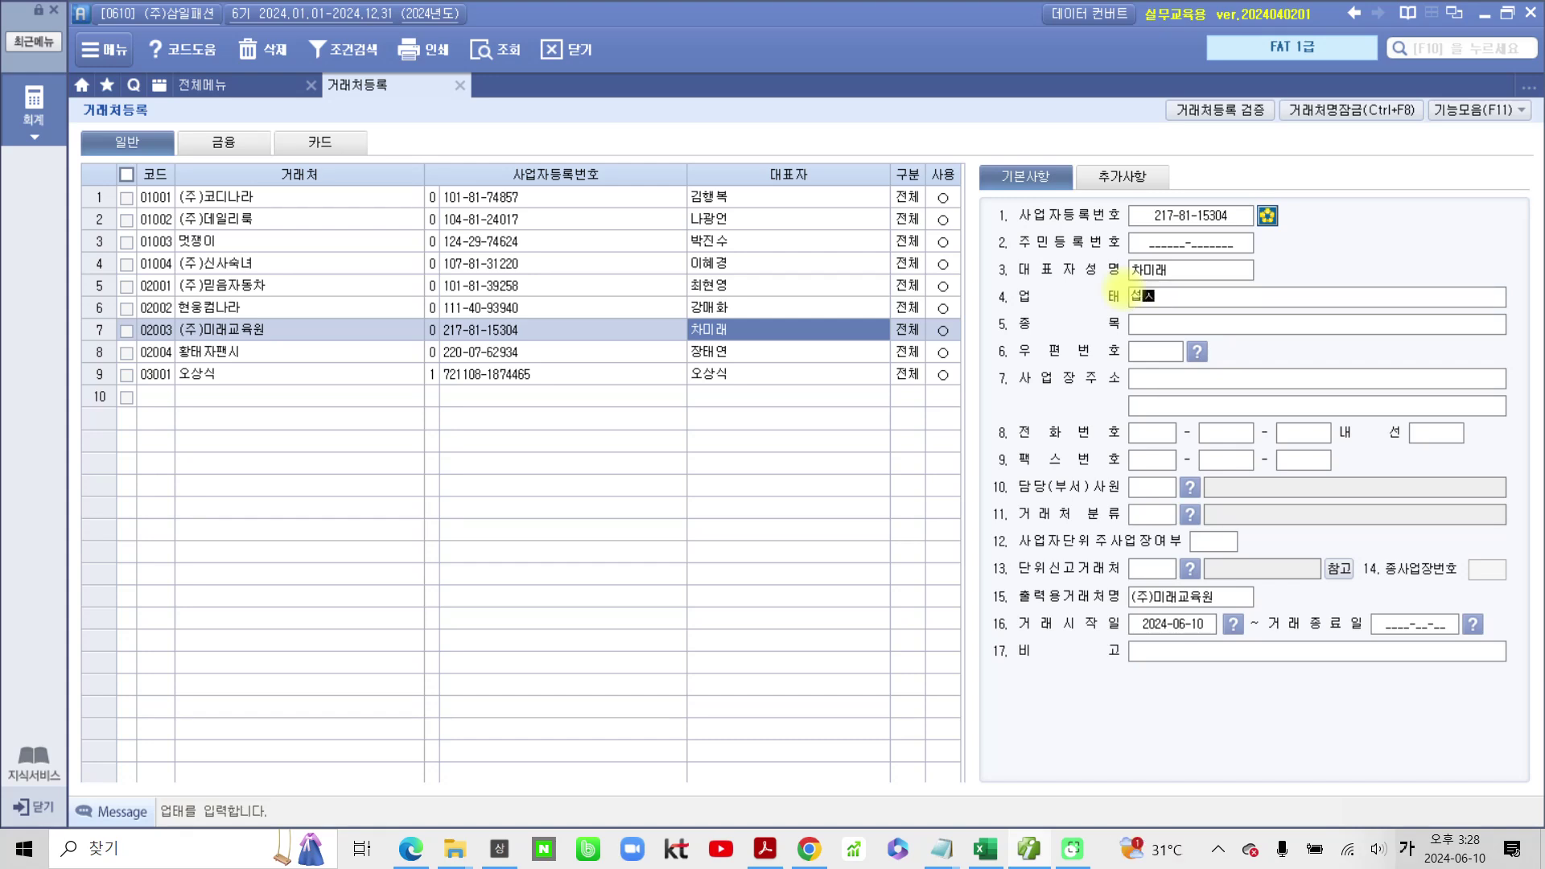
pyautogui.press('Return')
pyautogui.write('교육')
pyautogui.press('Return')
pyautogui.press('Return')
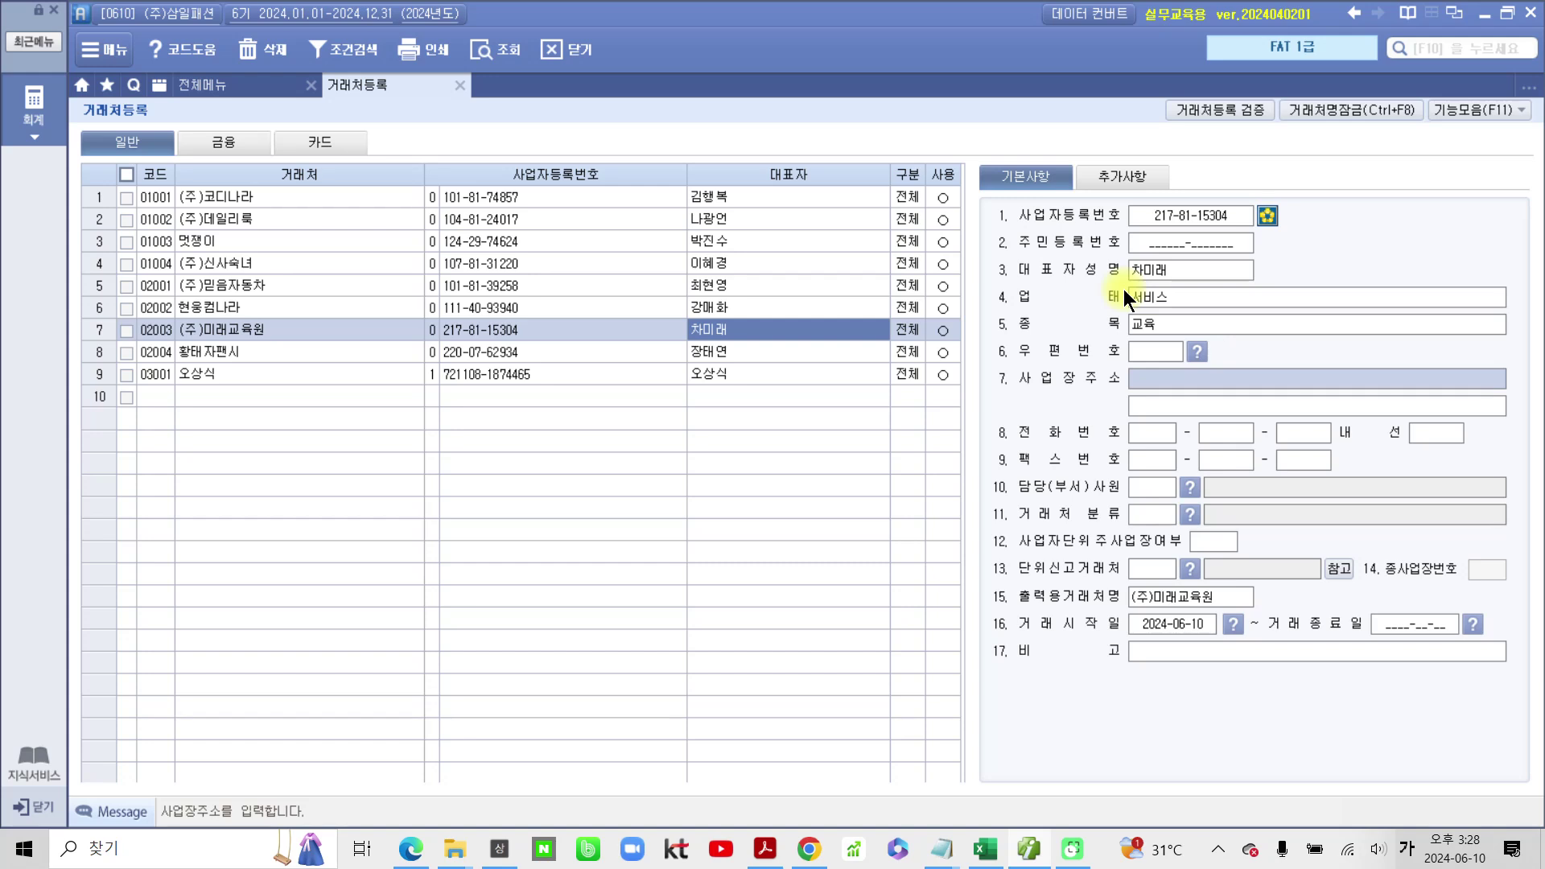
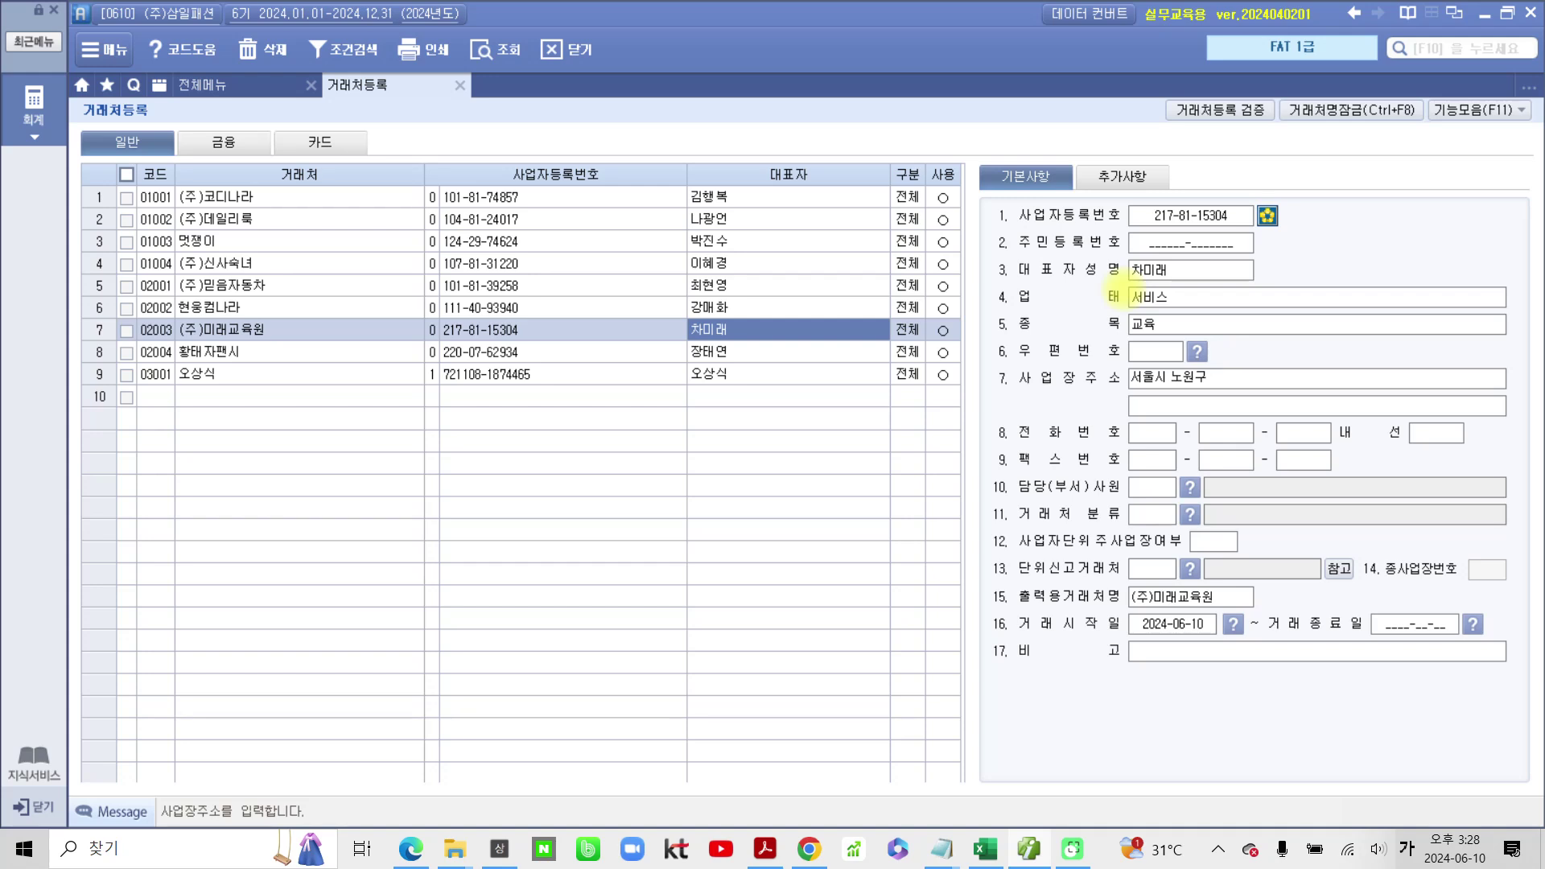
pyautogui.press('Return')
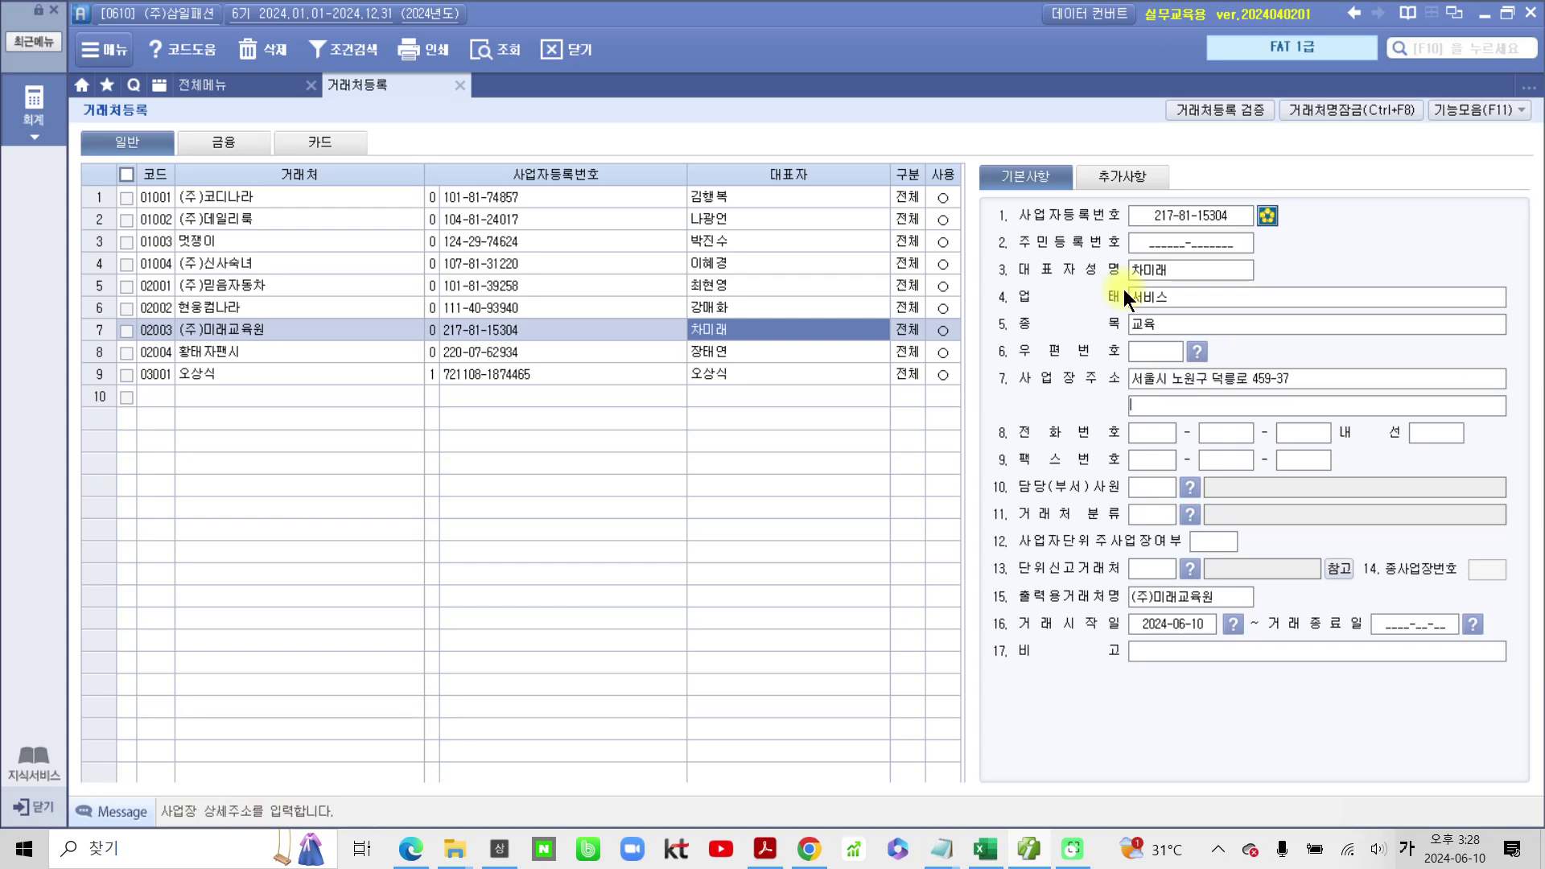
# Step: Enter the contact's e-mail ID with domain bill36524.com in the additional details
pyautogui.click(1162, 176)
pyautogui.click(1151, 346)
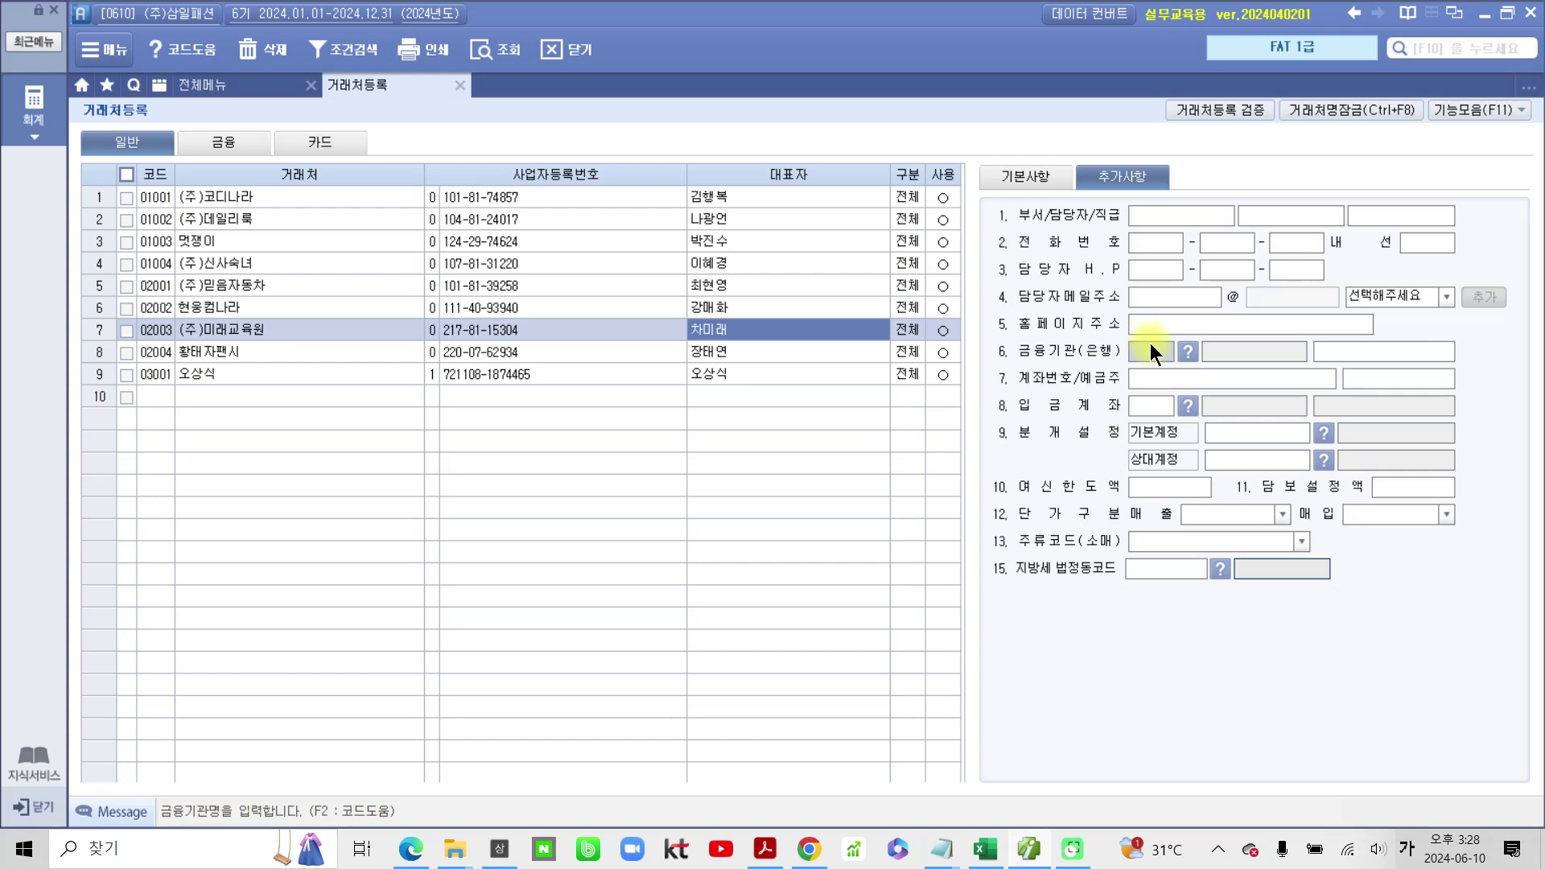
pyautogui.click(1146, 301)
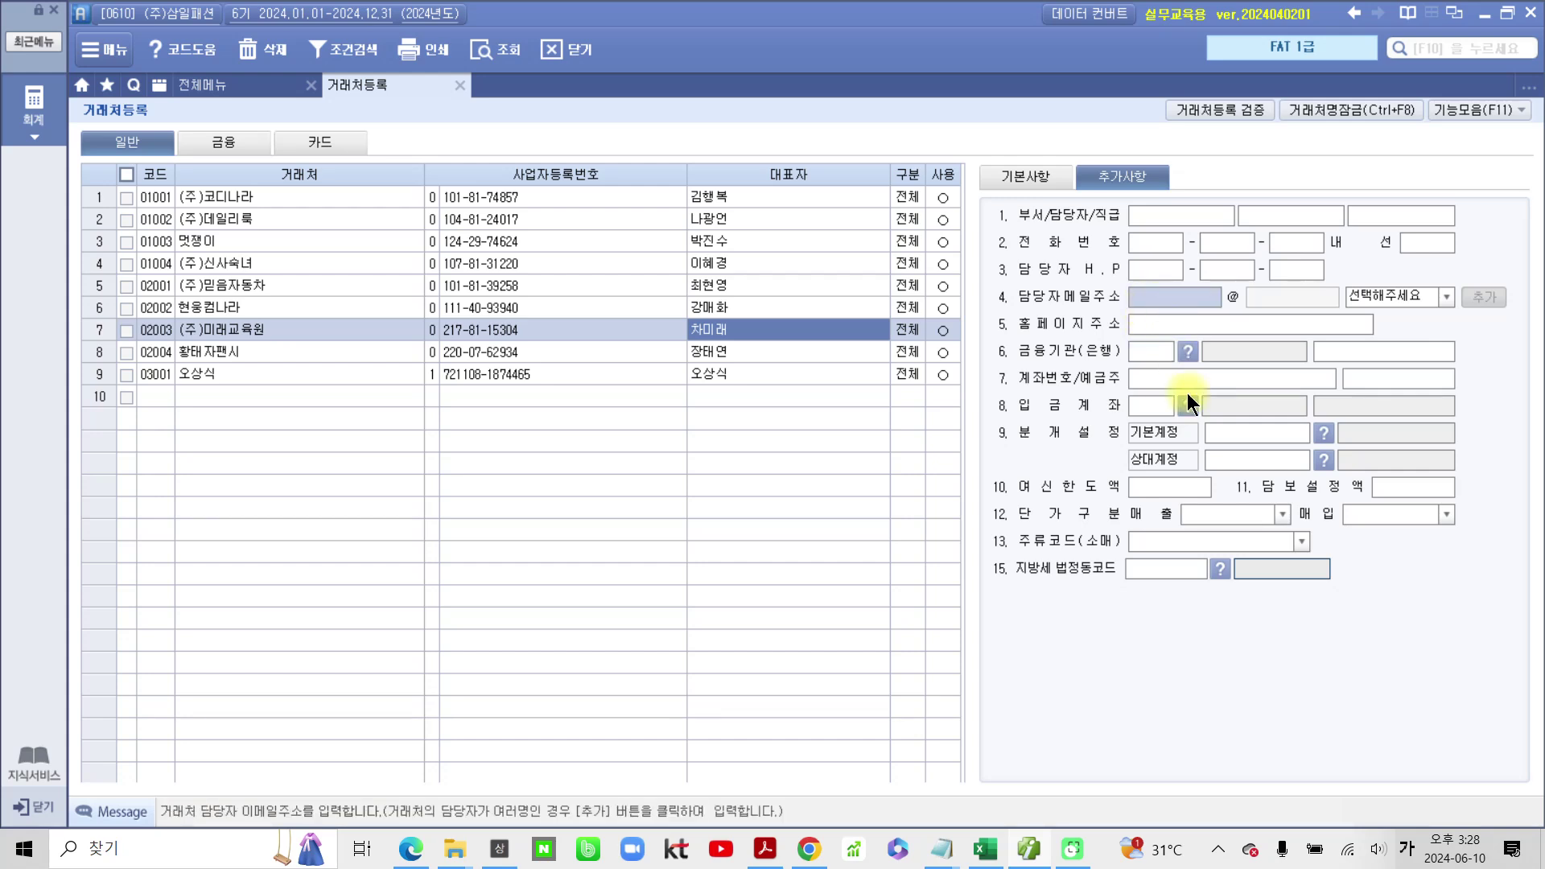
pyautogui.press('Hangul')
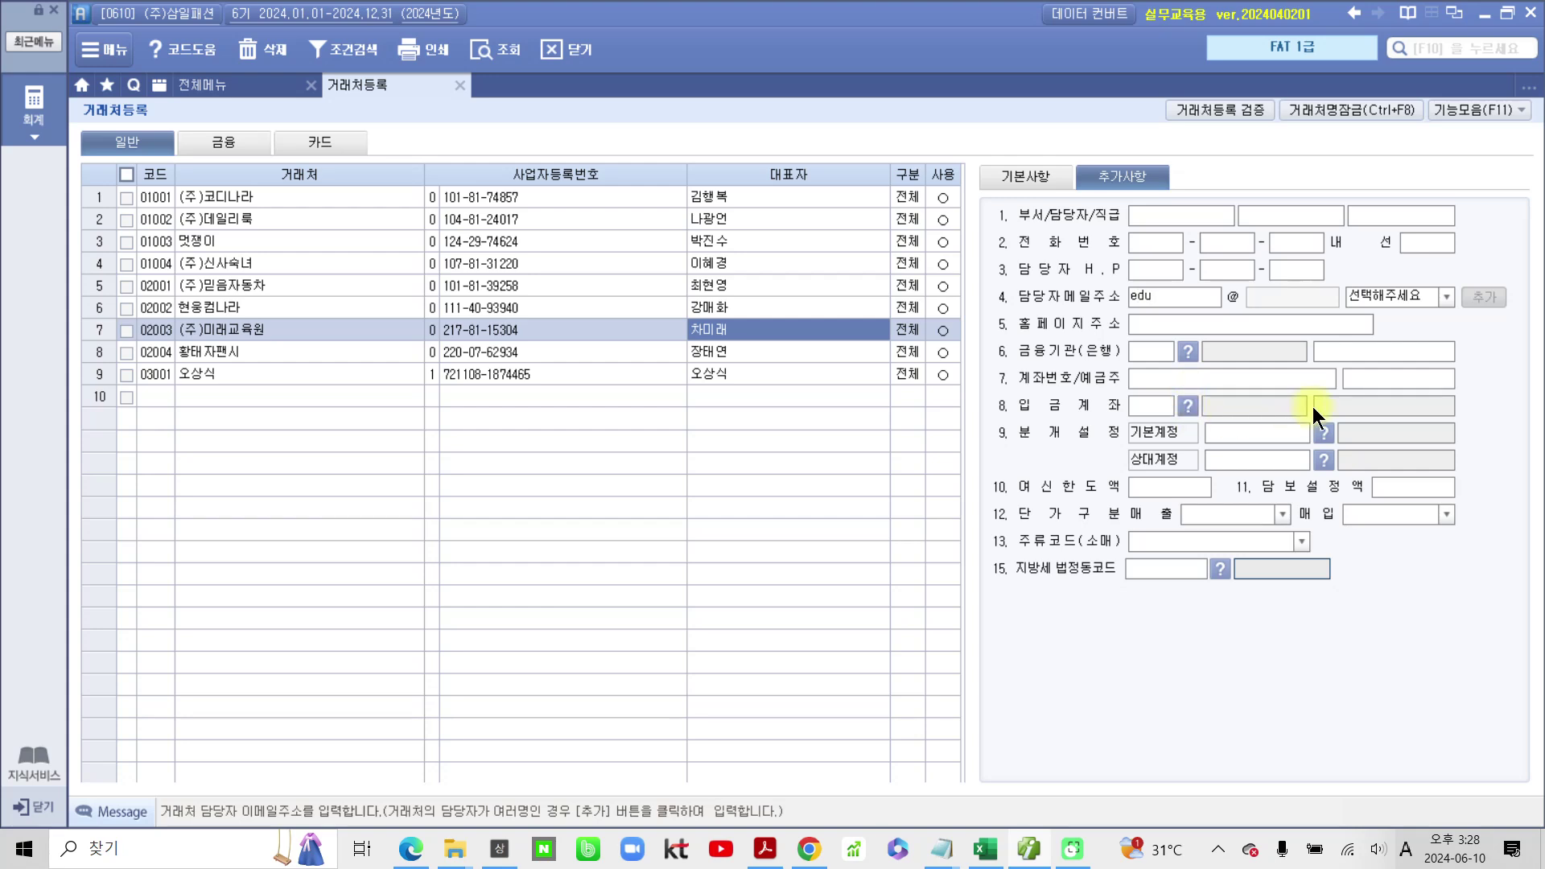
pyautogui.click(1440, 296)
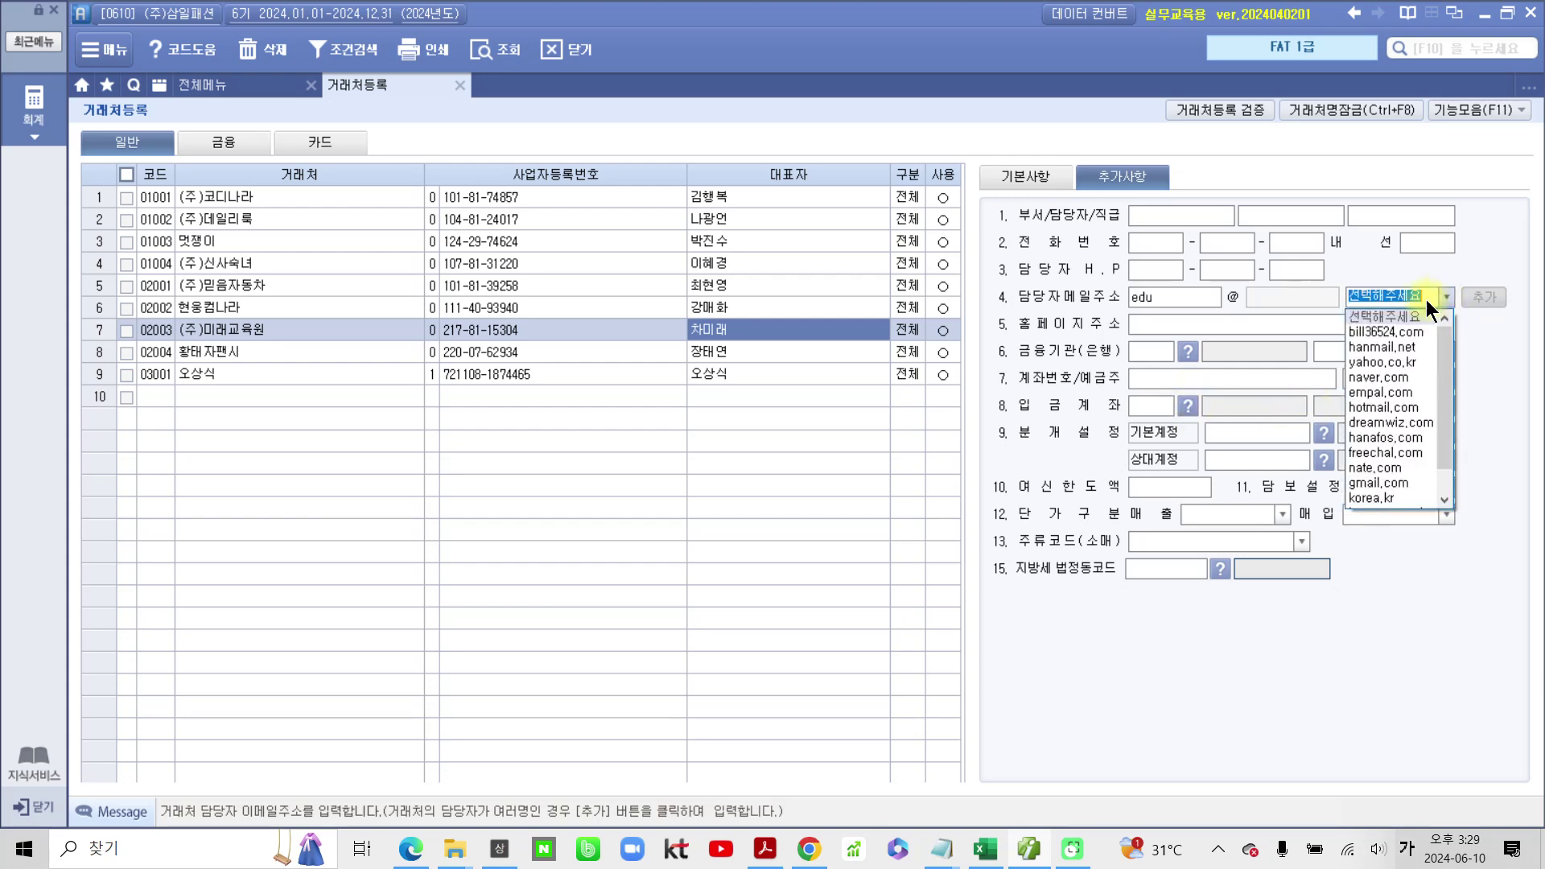
pyautogui.click(1390, 332)
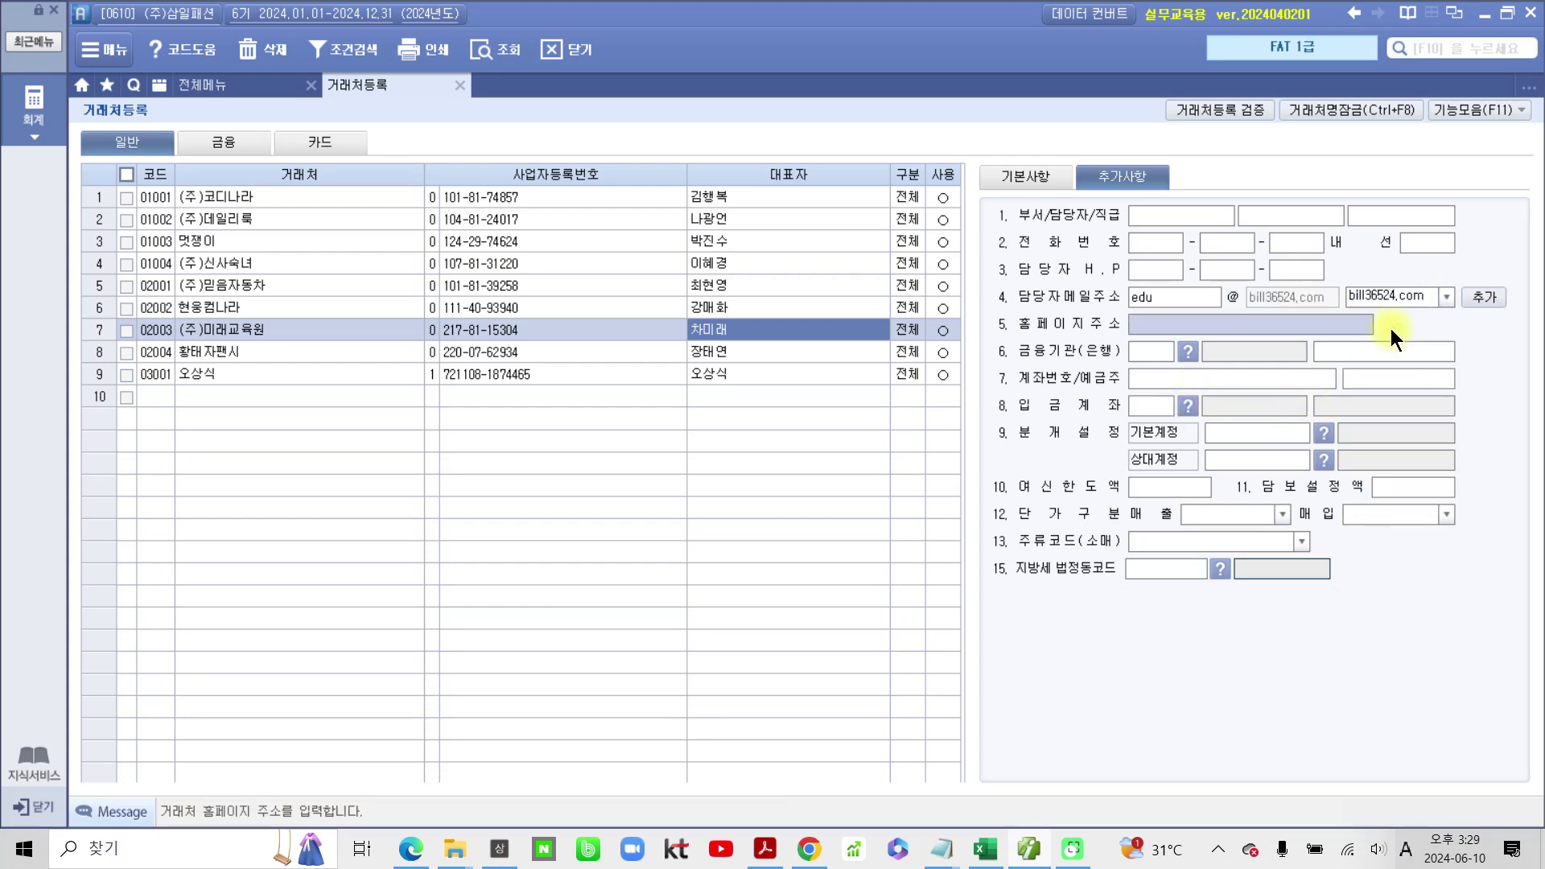
pyautogui.click(1033, 169)
pyautogui.click(702, 350)
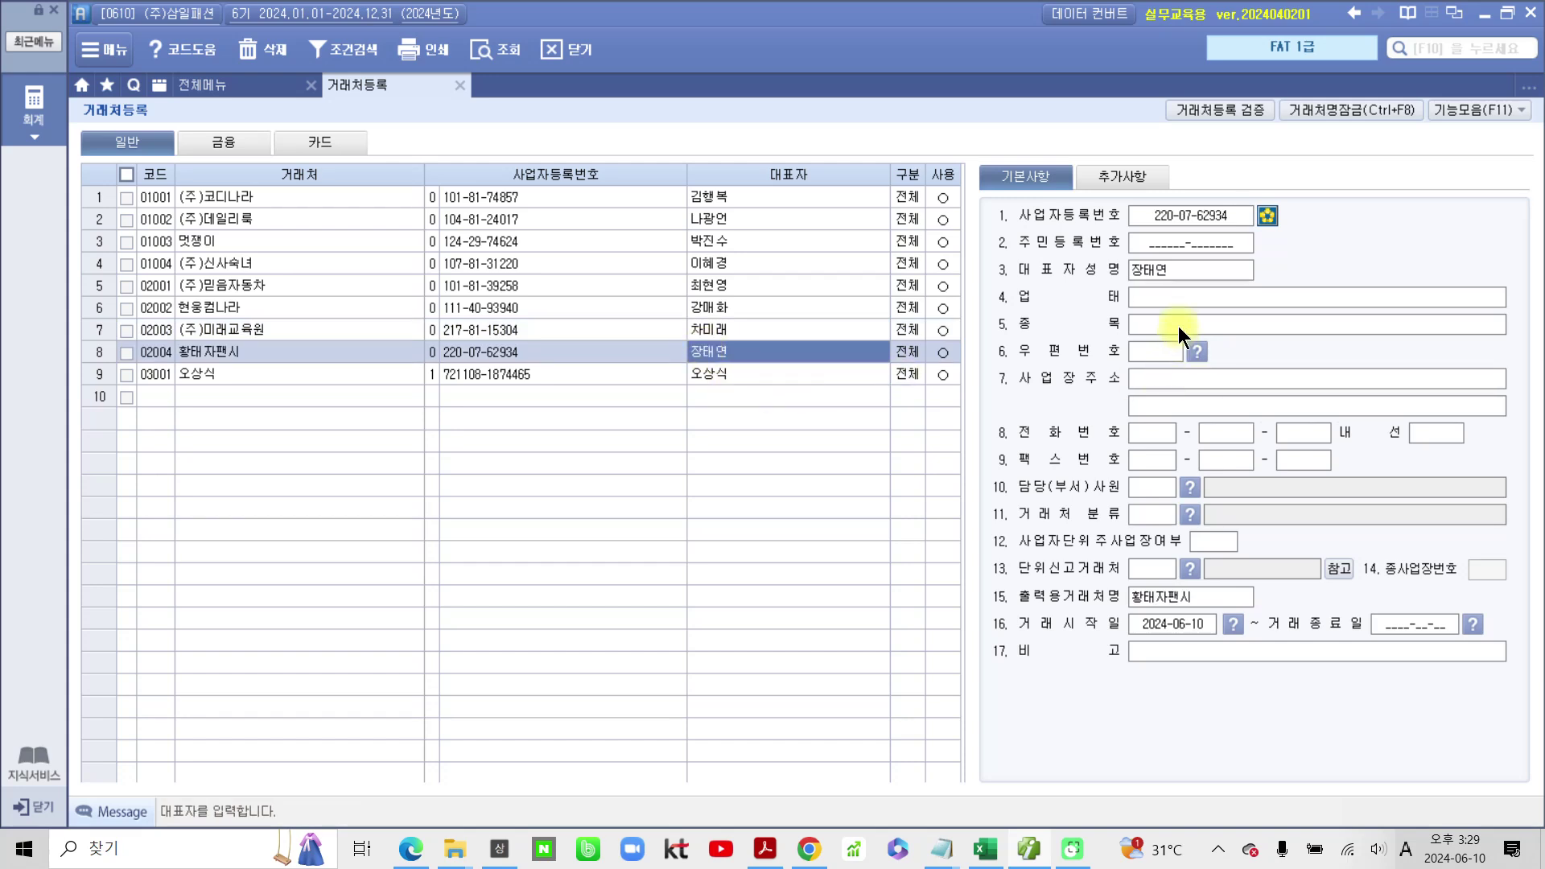
# Step: For 황태자팬시, set business type 도소매, item 문구, and enter its business address
pyautogui.click(1178, 303)
pyautogui.write('ehl')
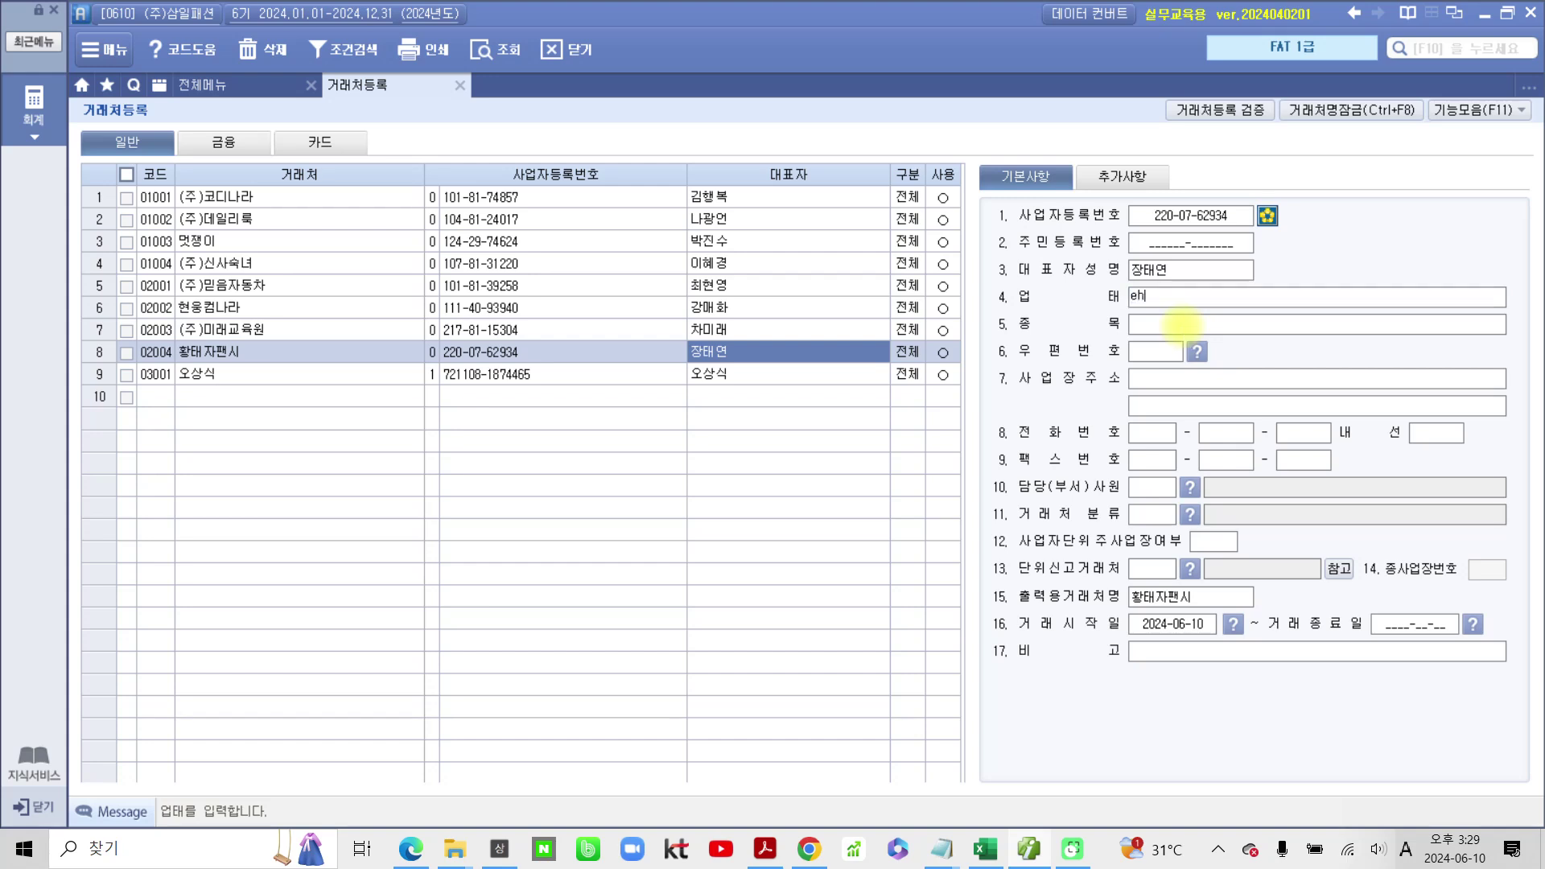
pyautogui.press('BackSpace')
pyautogui.press('BackSpace')
pyautogui.press('BackSpace')
pyautogui.press('Hangul')
pyautogui.write('도소매')
pyautogui.press('Return')
pyautogui.write('문구')
pyautogui.press('Return')
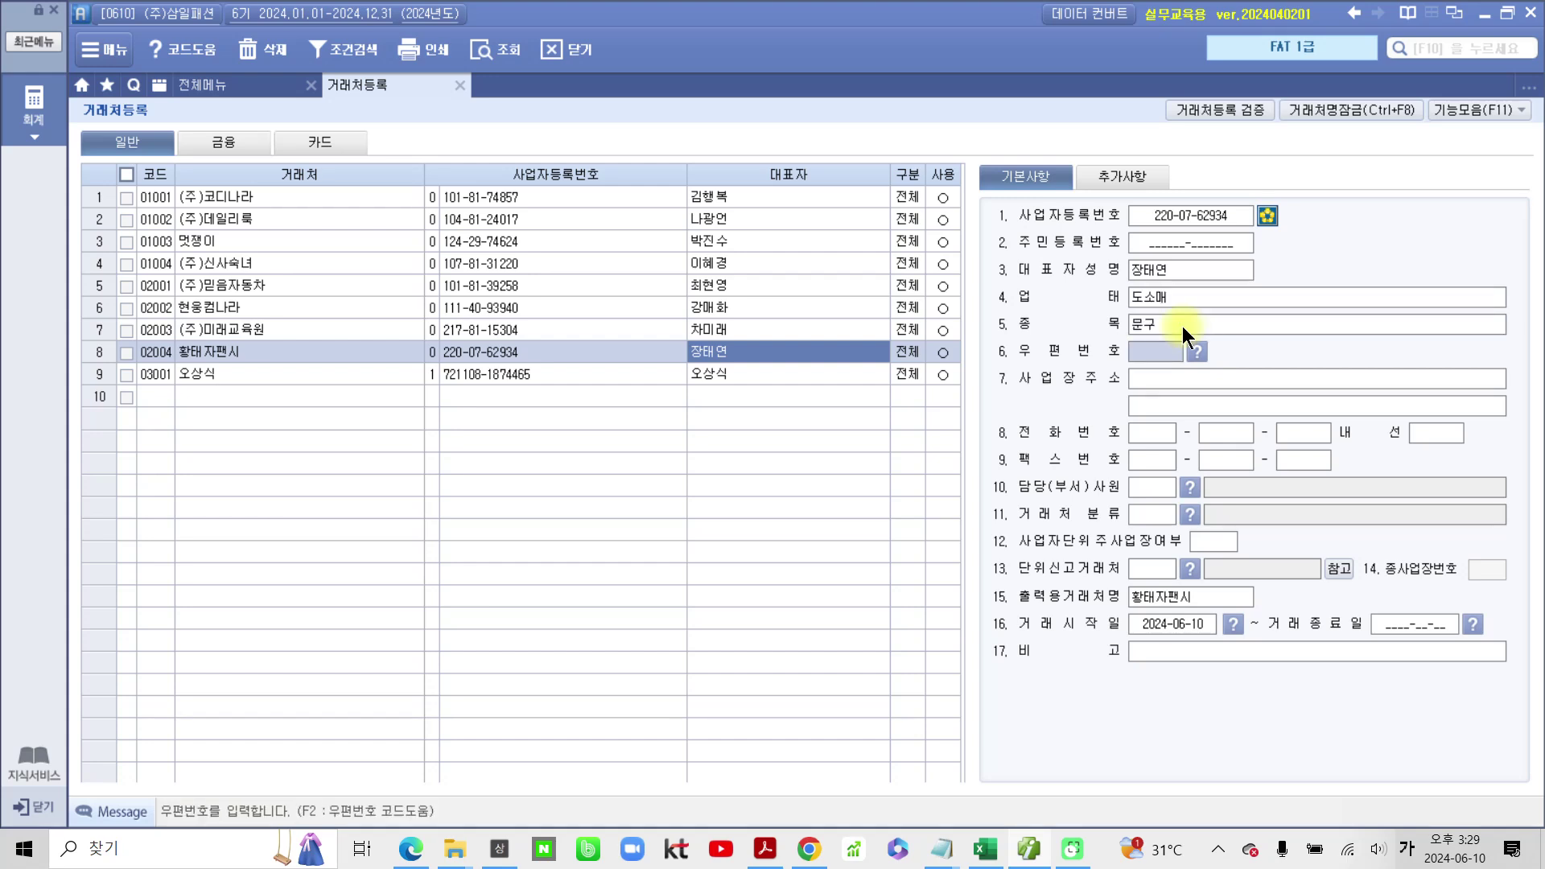
pyautogui.press('Return')
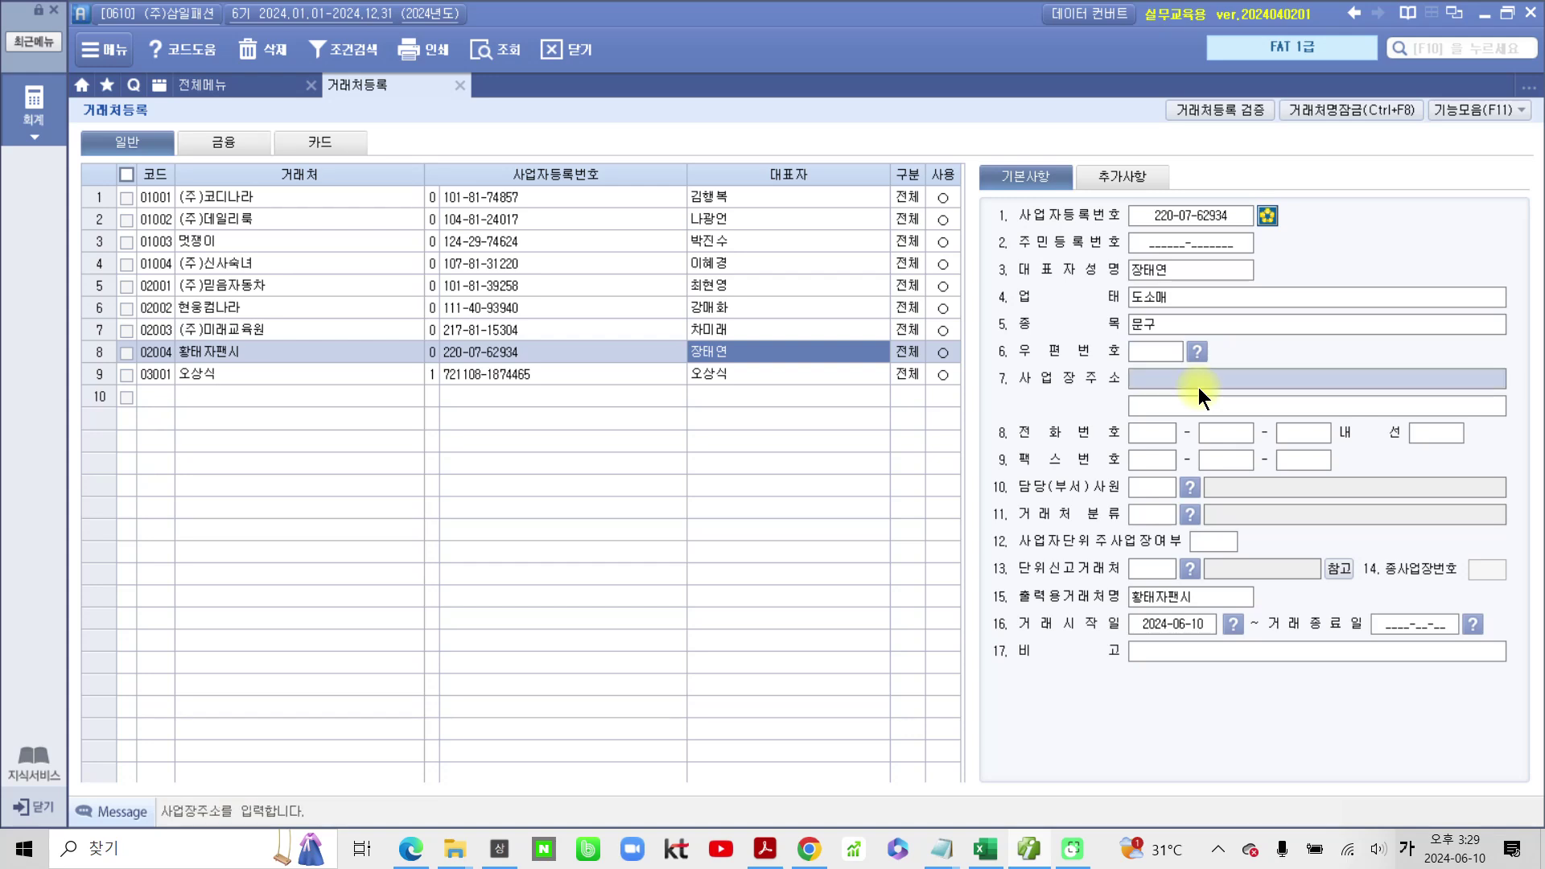
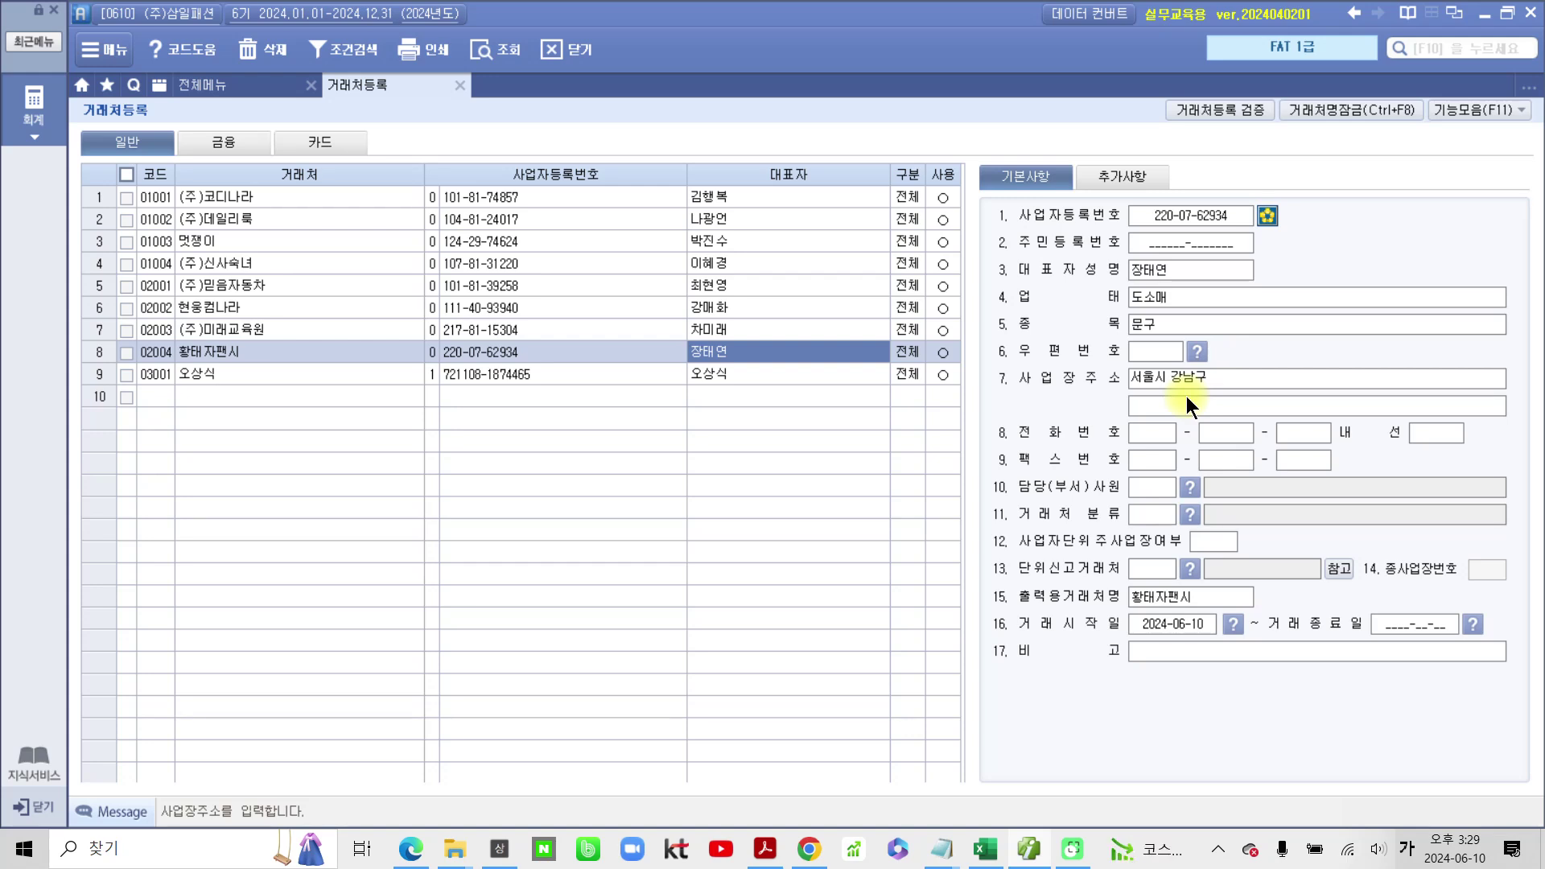
pyautogui.press('Return')
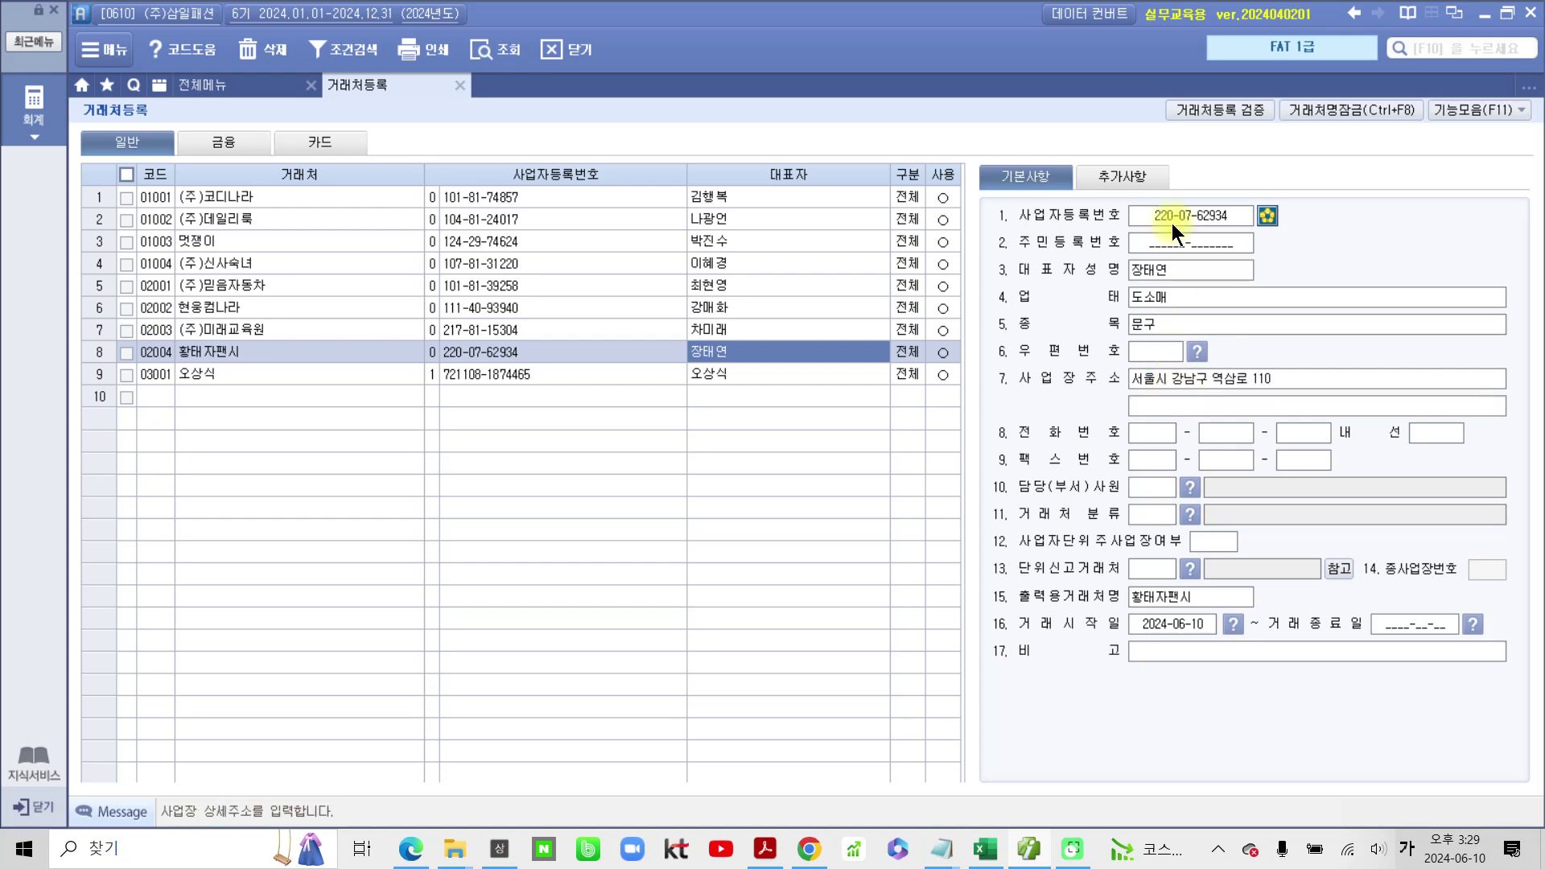
# Step: Enter the contact's e-mail ID with domain bill36524.com, then return to the basic details
pyautogui.click(1152, 183)
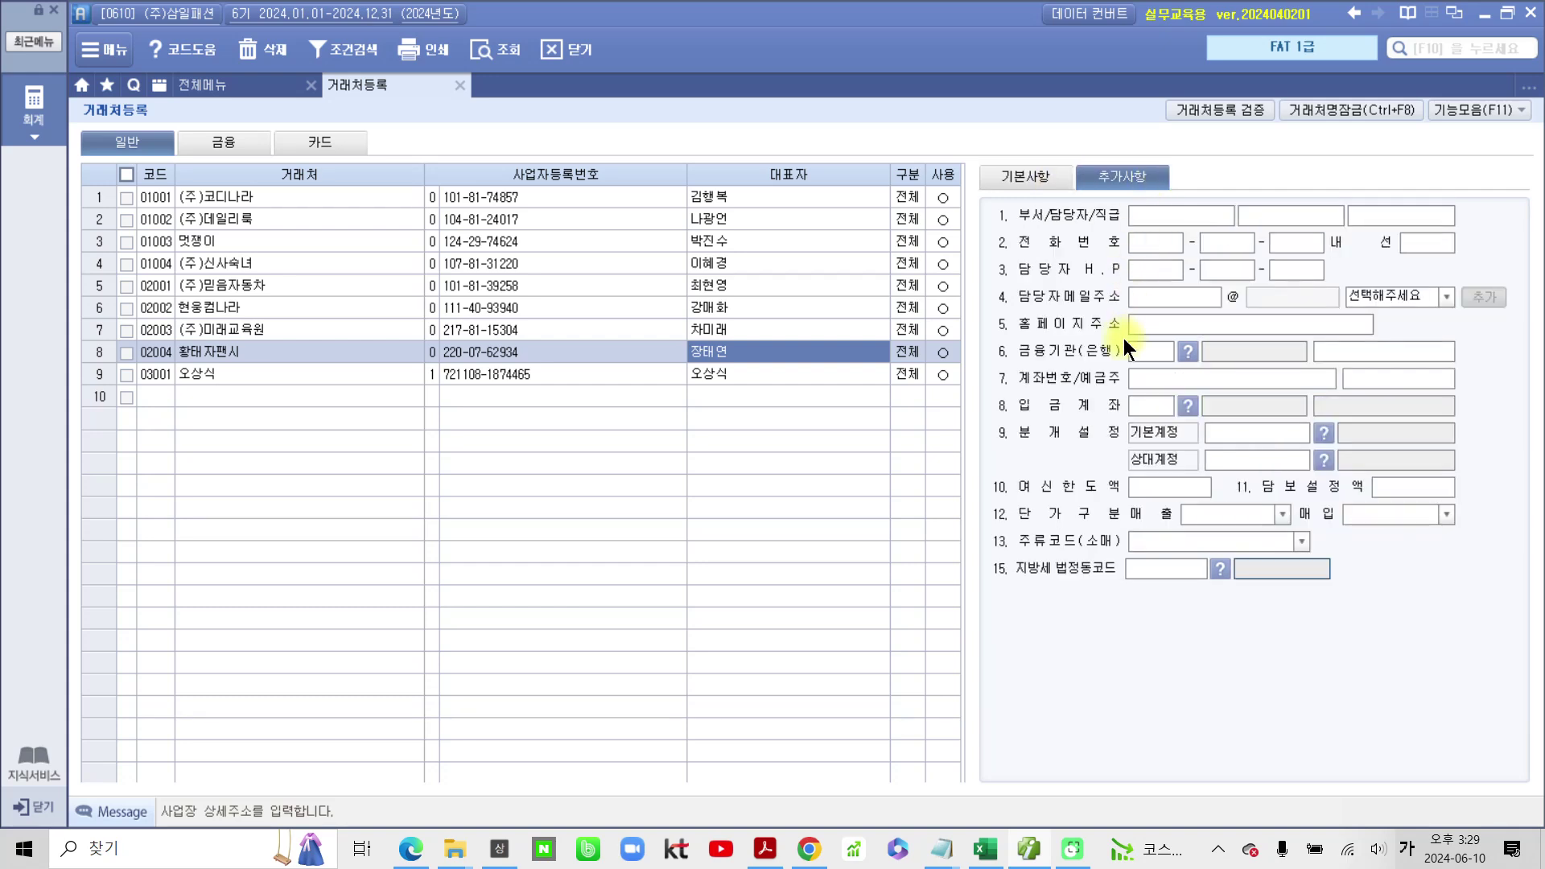
pyautogui.click(1143, 303)
pyautogui.press('Hangul')
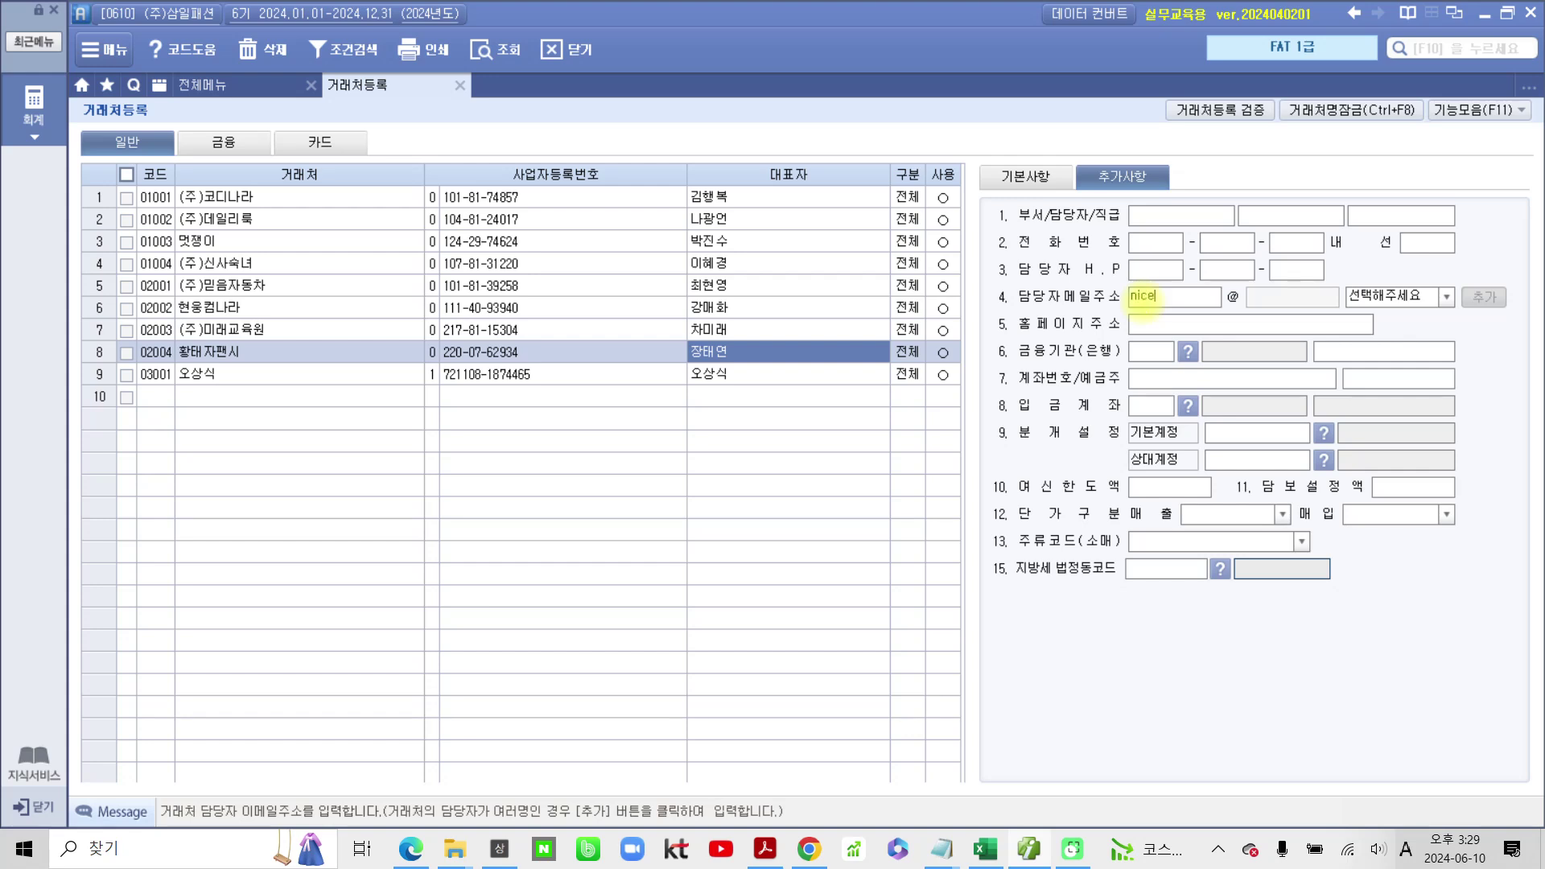
pyautogui.click(1442, 300)
pyautogui.click(1417, 332)
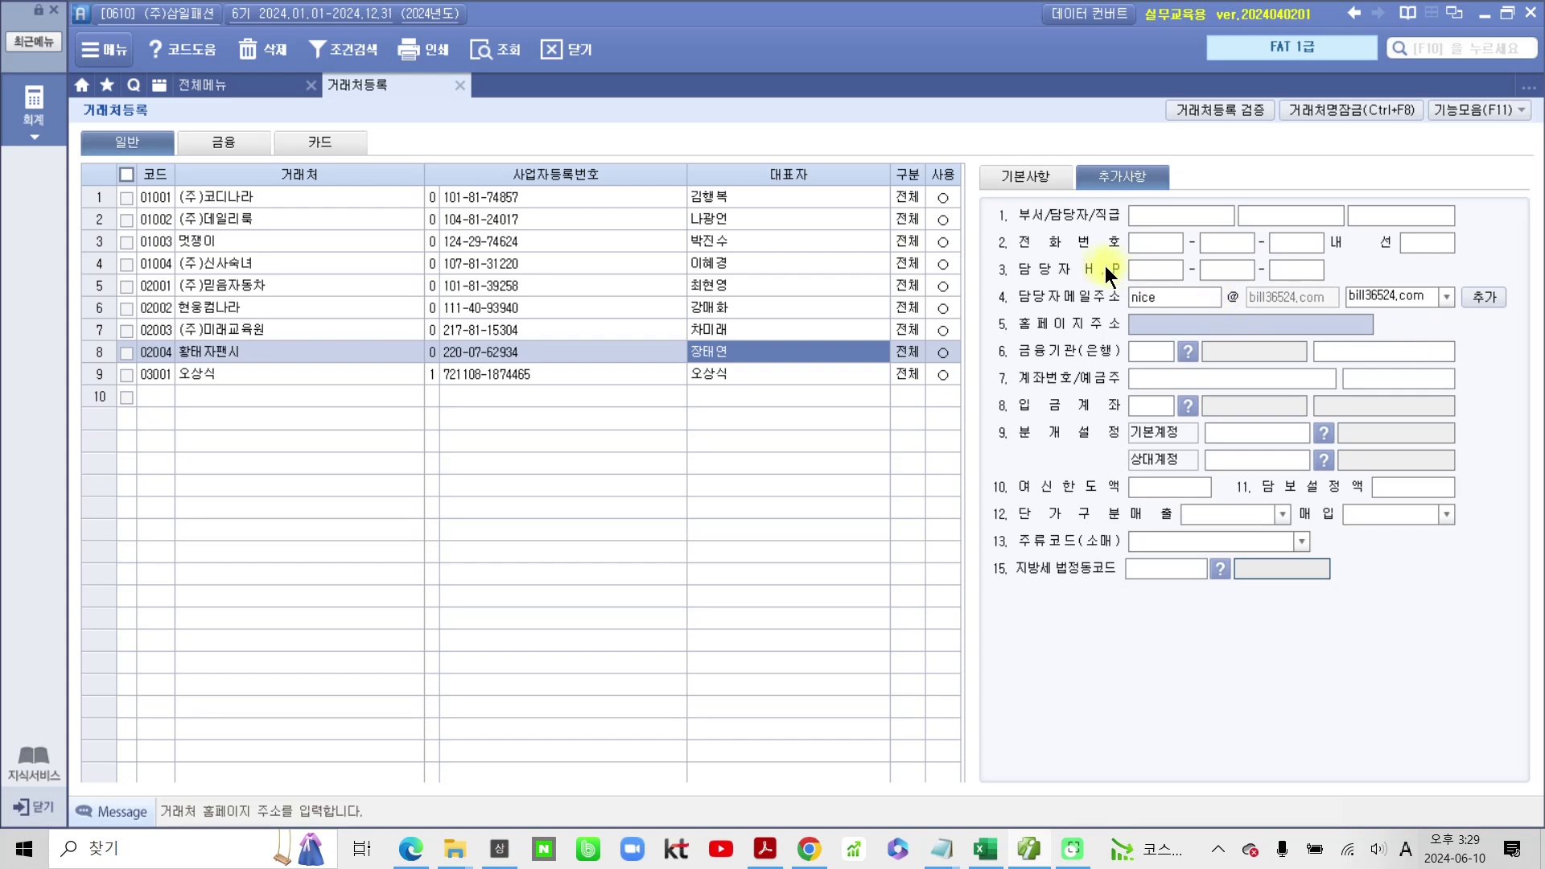
pyautogui.click(1046, 181)
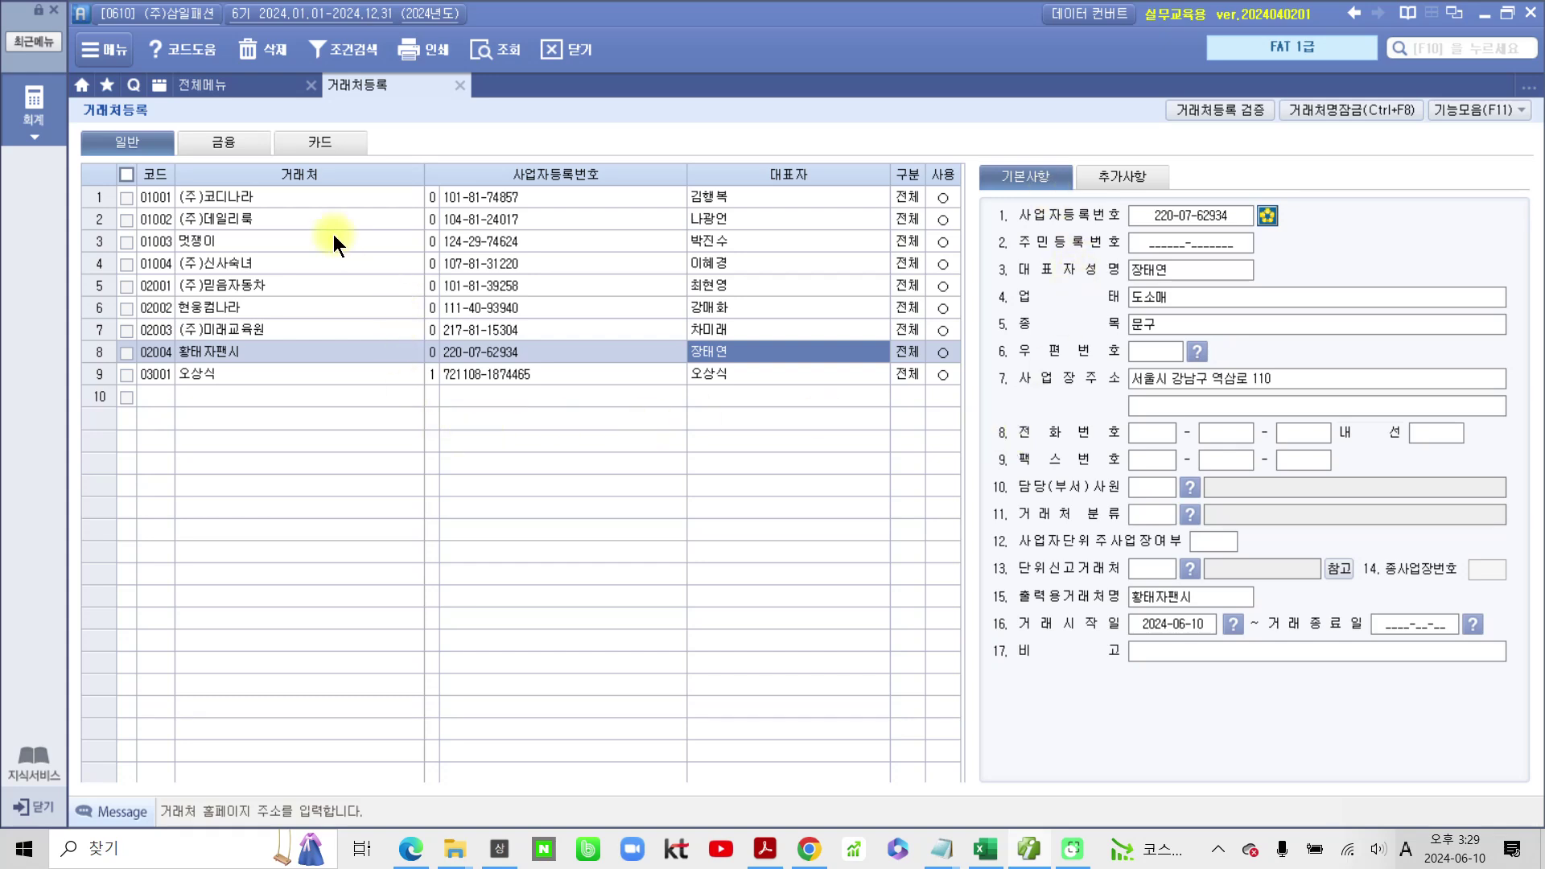
# Step: Add financial client 98001 국민은행(당좌) with its account number and category 일반
pyautogui.click(217, 147)
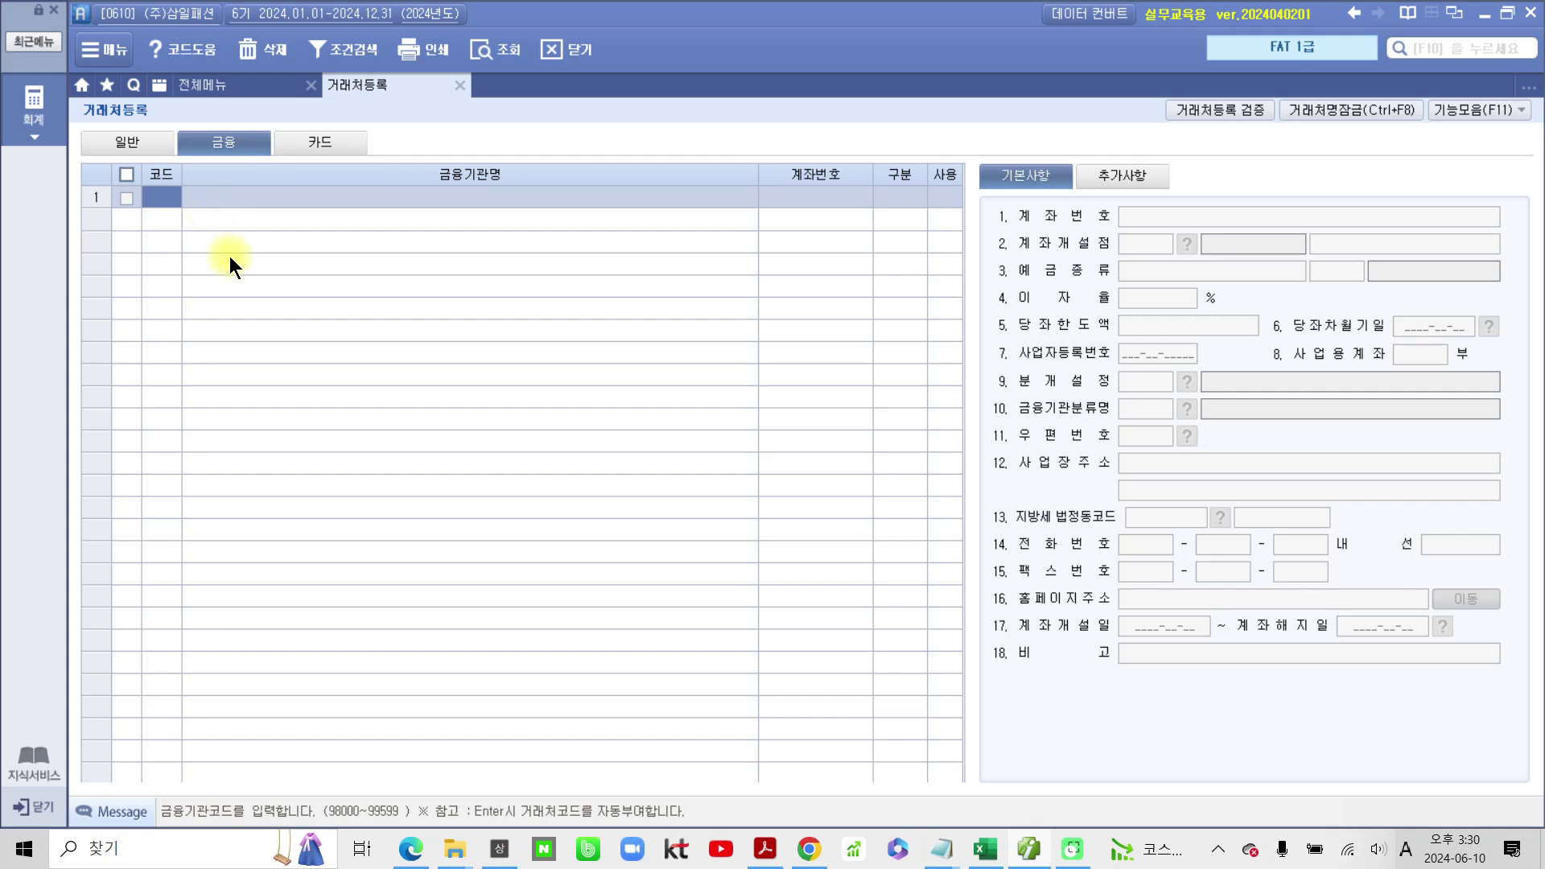
pyautogui.write('98001')
pyautogui.press('Return')
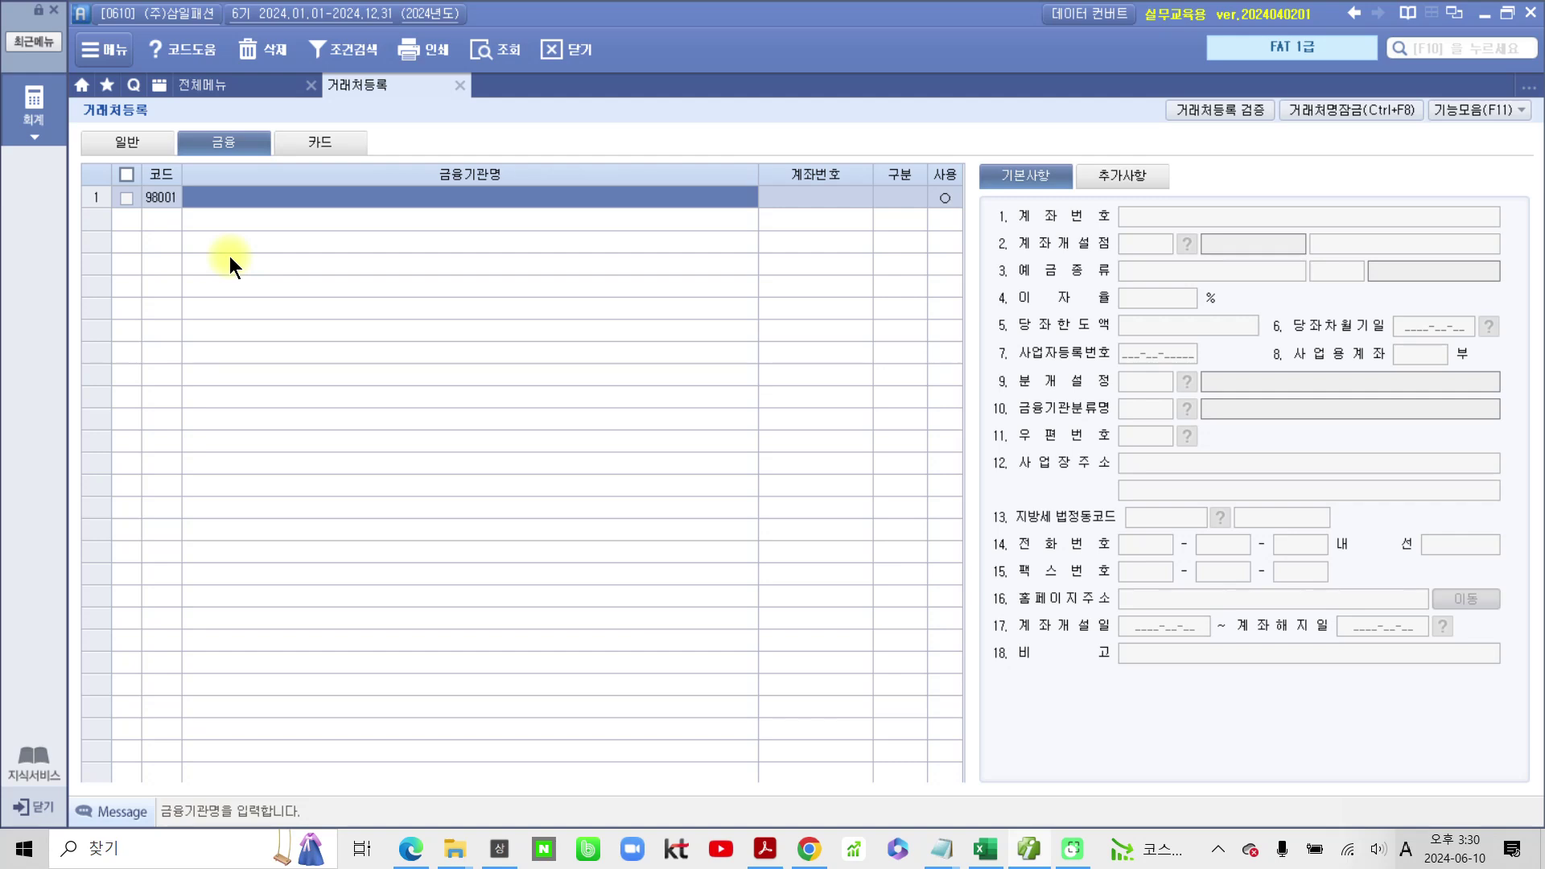
pyautogui.write('rnrals')
pyautogui.press('BackSpace')
pyautogui.press('BackSpace')
pyautogui.press('BackSpace')
pyautogui.press('BackSpace')
pyautogui.press('BackSpace')
pyautogui.press('BackSpace')
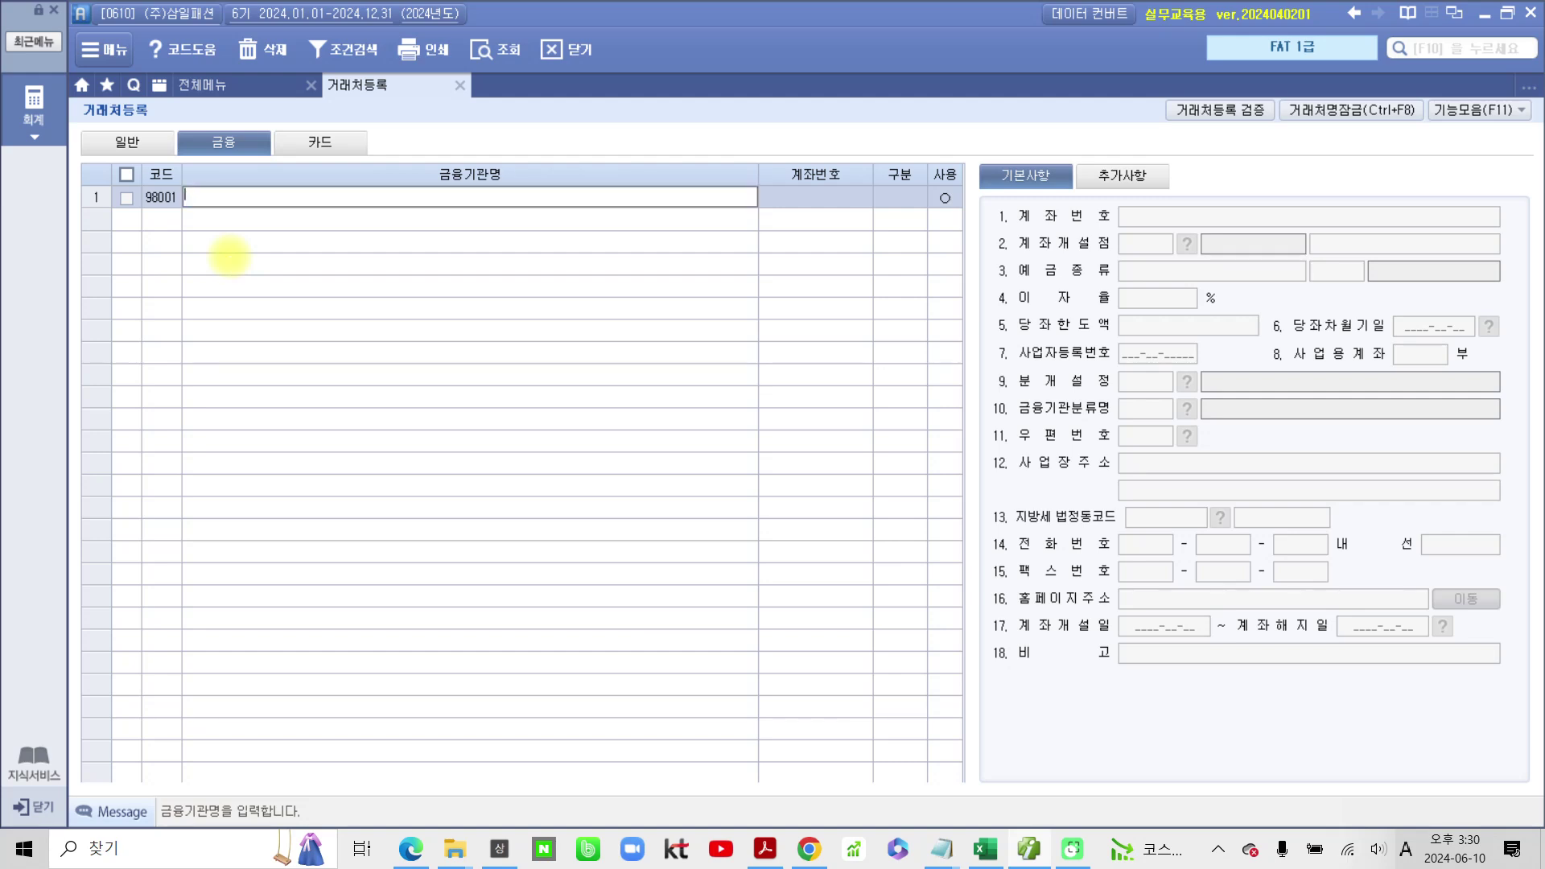
pyautogui.press('Hangul')
pyautogui.write('국민은ㅎ')
pyautogui.press('BackSpace')
pyautogui.press('BackSpace')
pyautogui.press('BackSpace')
pyautogui.write('민은ㅎ')
pyautogui.press('BackSpace')
pyautogui.press('BackSpace')
pyautogui.press('BackSpace')
pyautogui.write('미')
pyautogui.write('은행(')
pyautogui.write('당좌')
pyautogui.write(')')
pyautogui.press('Return')
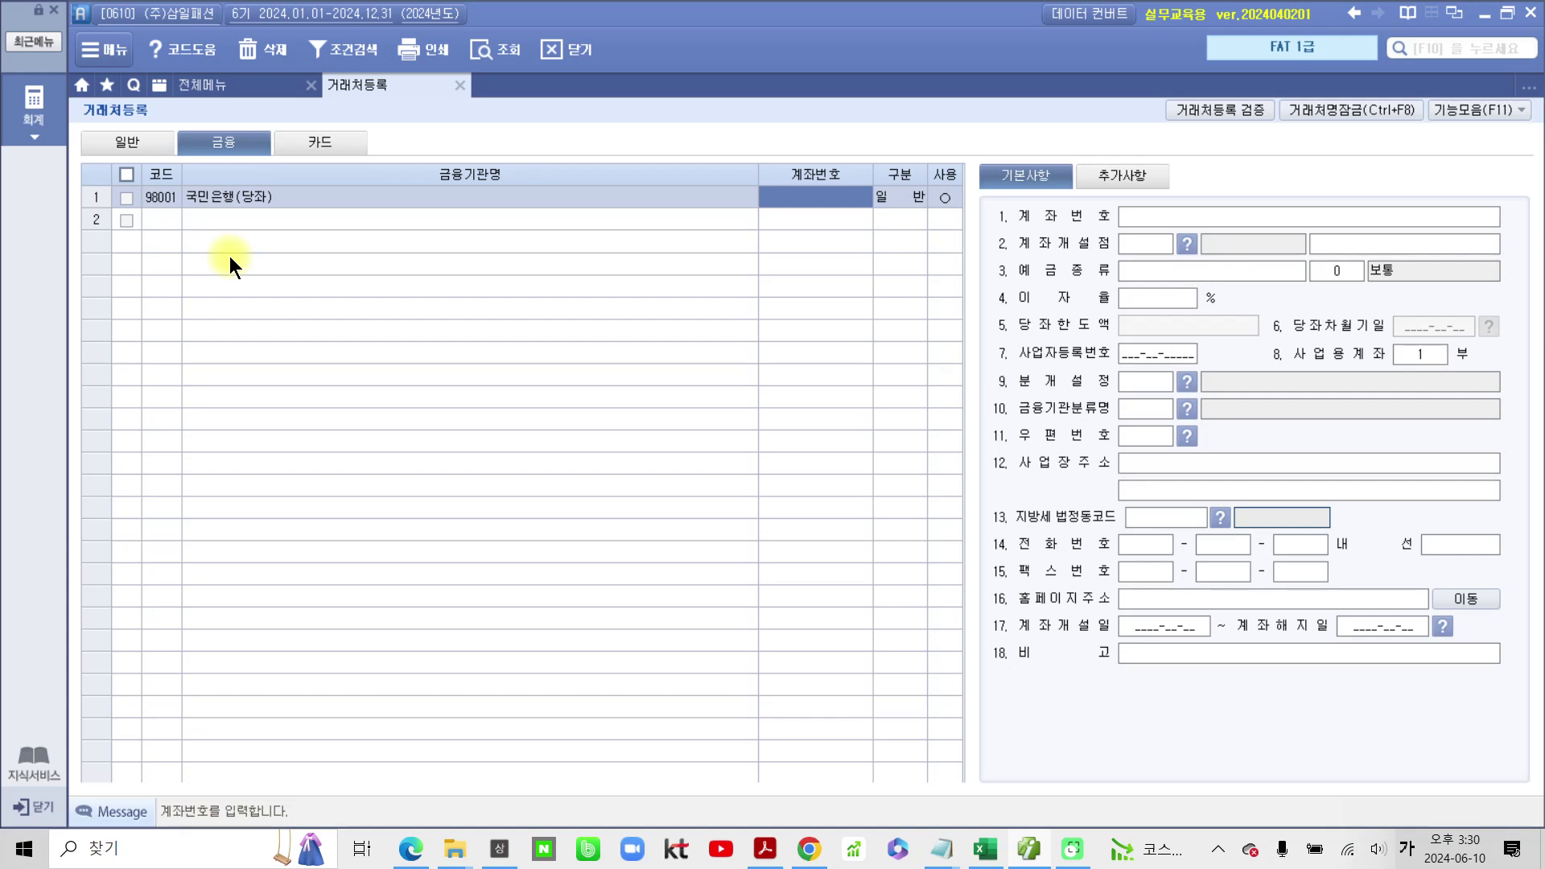
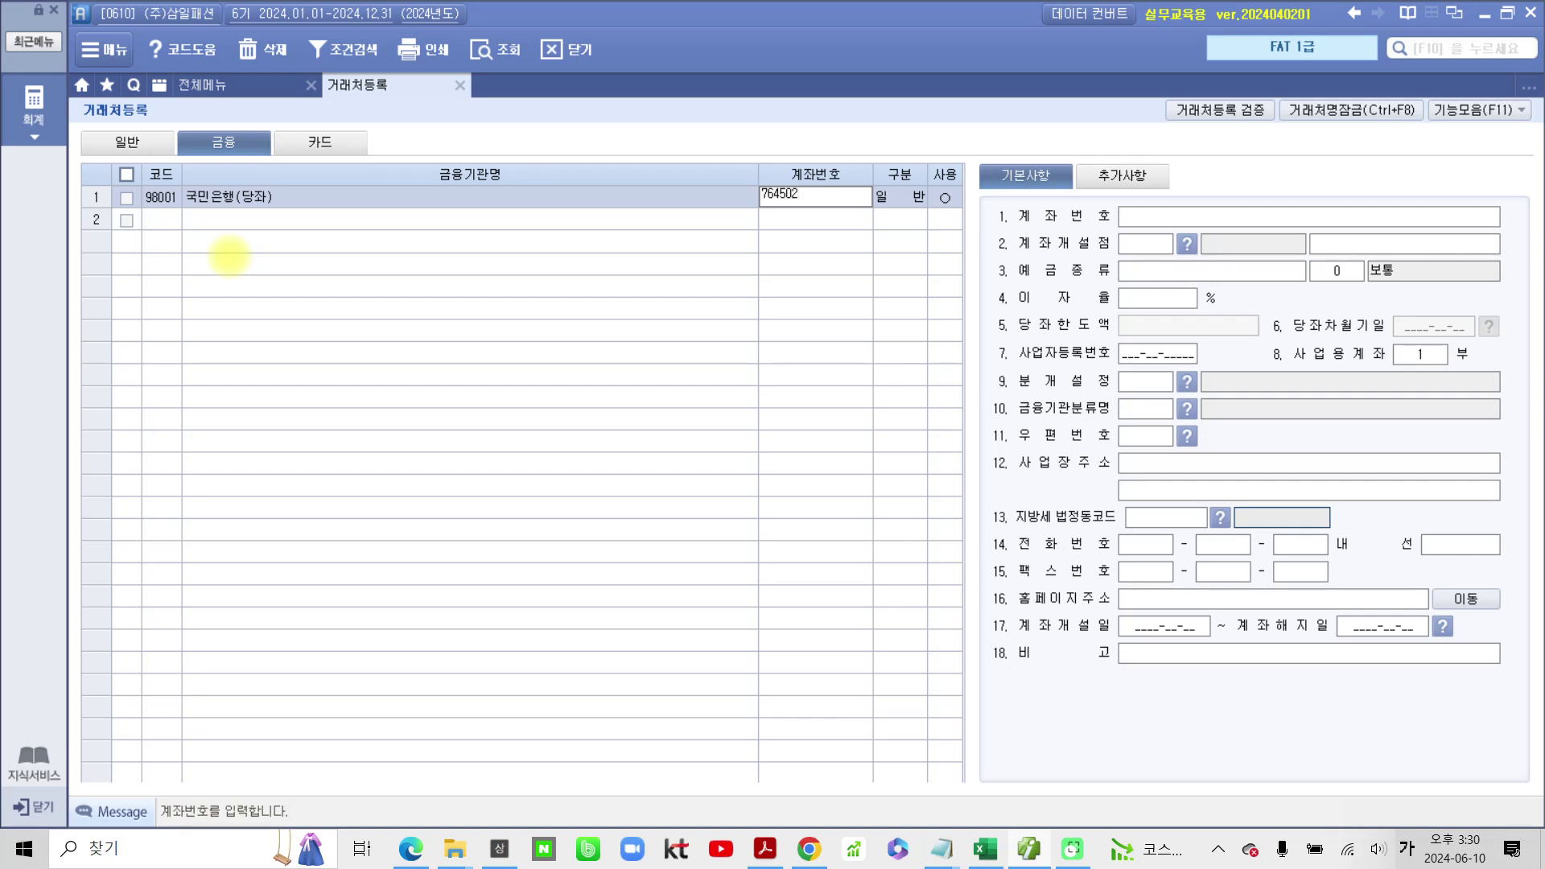
pyautogui.press('Return')
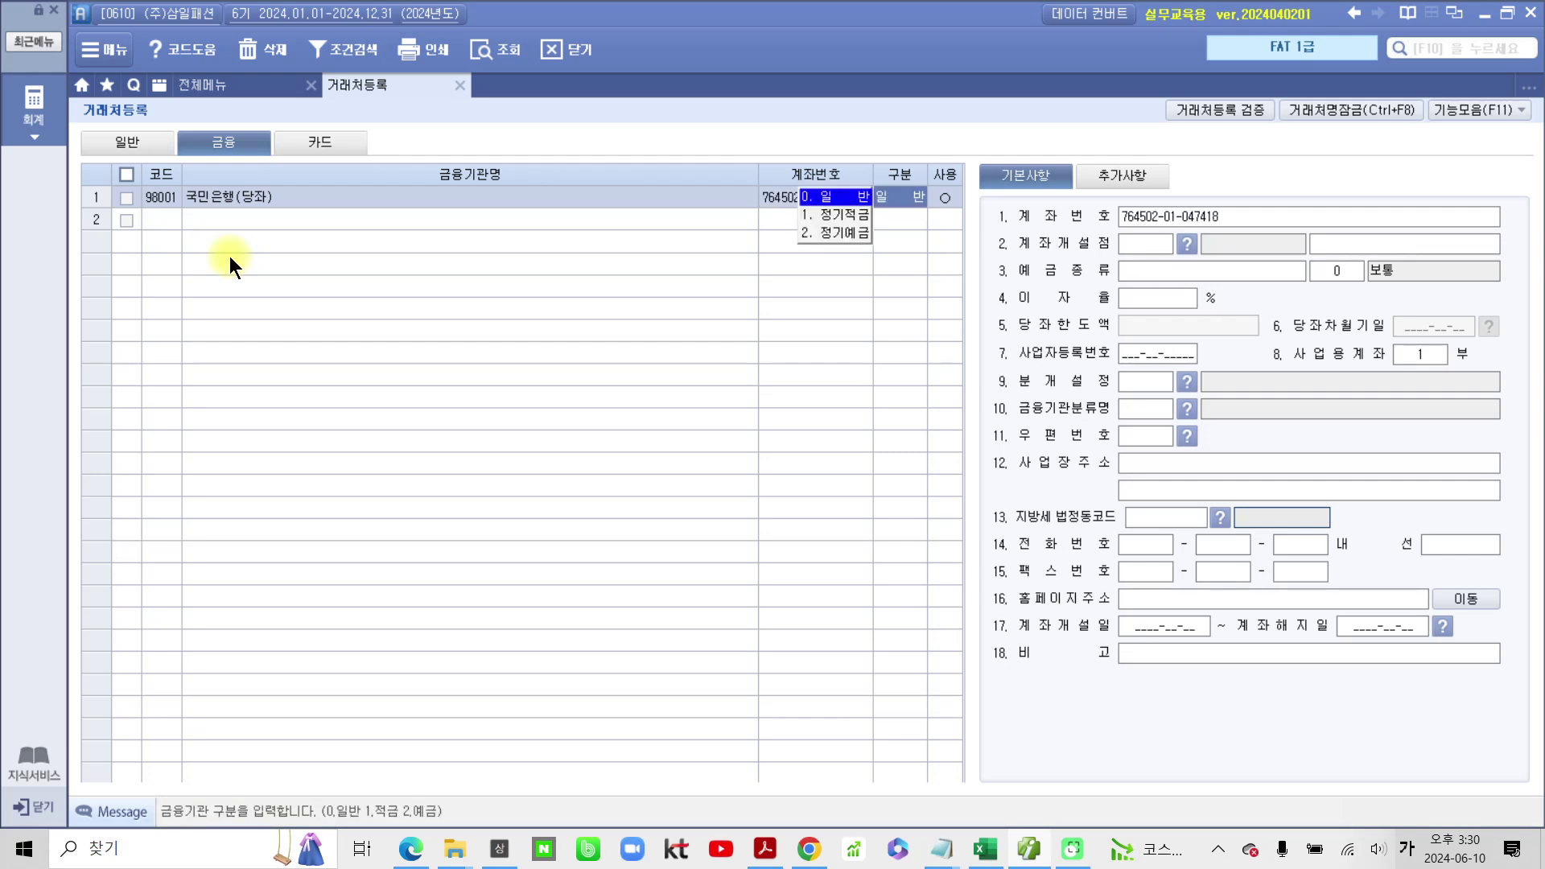
pyautogui.press('Return')
pyautogui.press('Return')
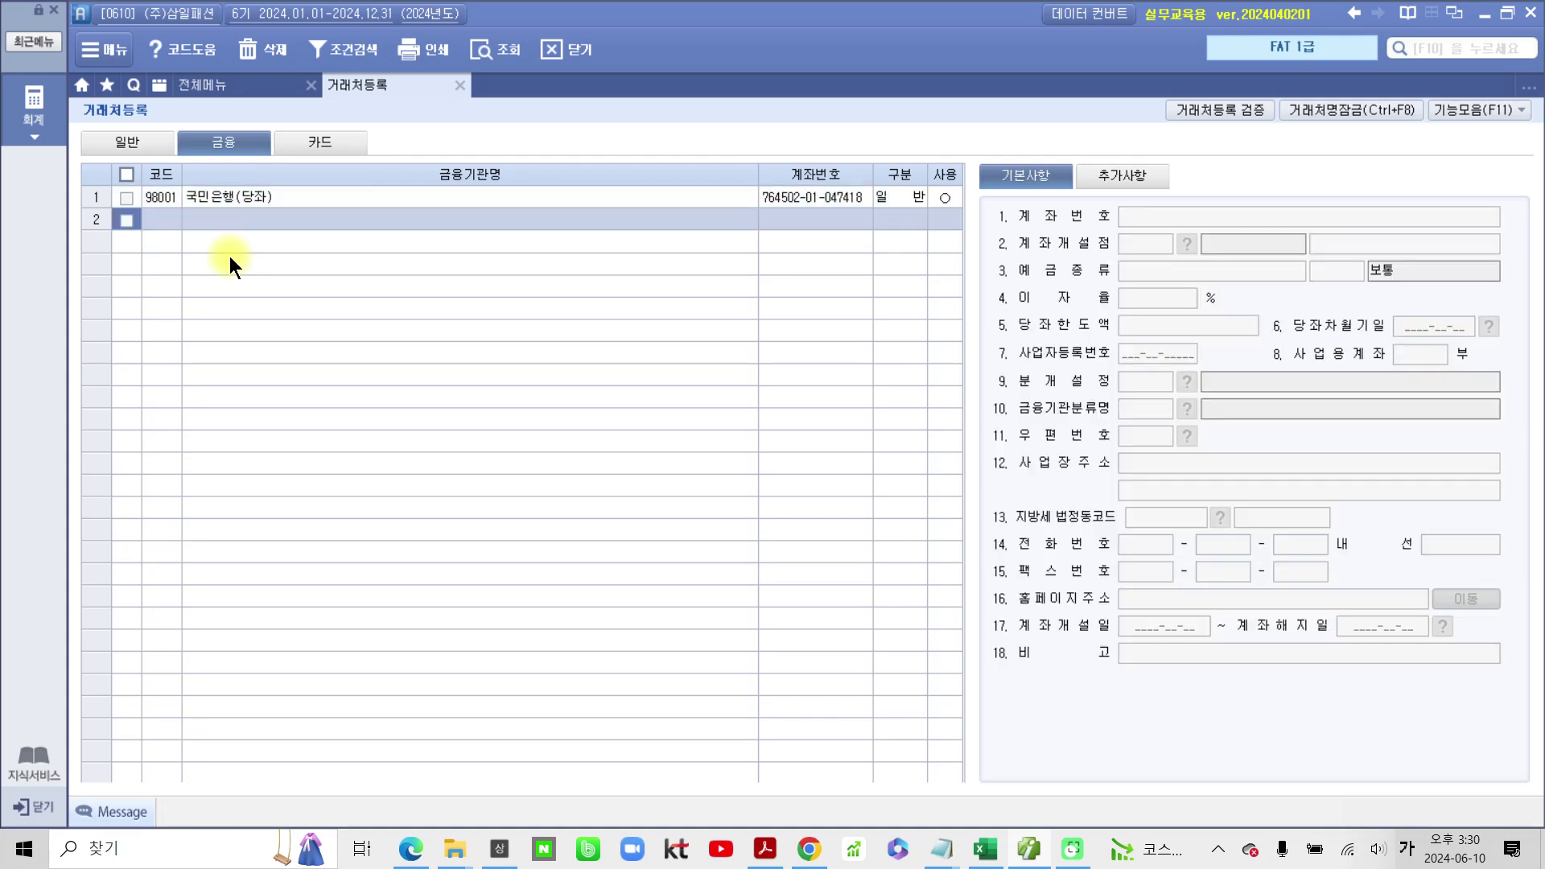
# Step: Set 국민은행(당좌)'s deposit type to code 1, 당좌예금
pyautogui.click(890, 196)
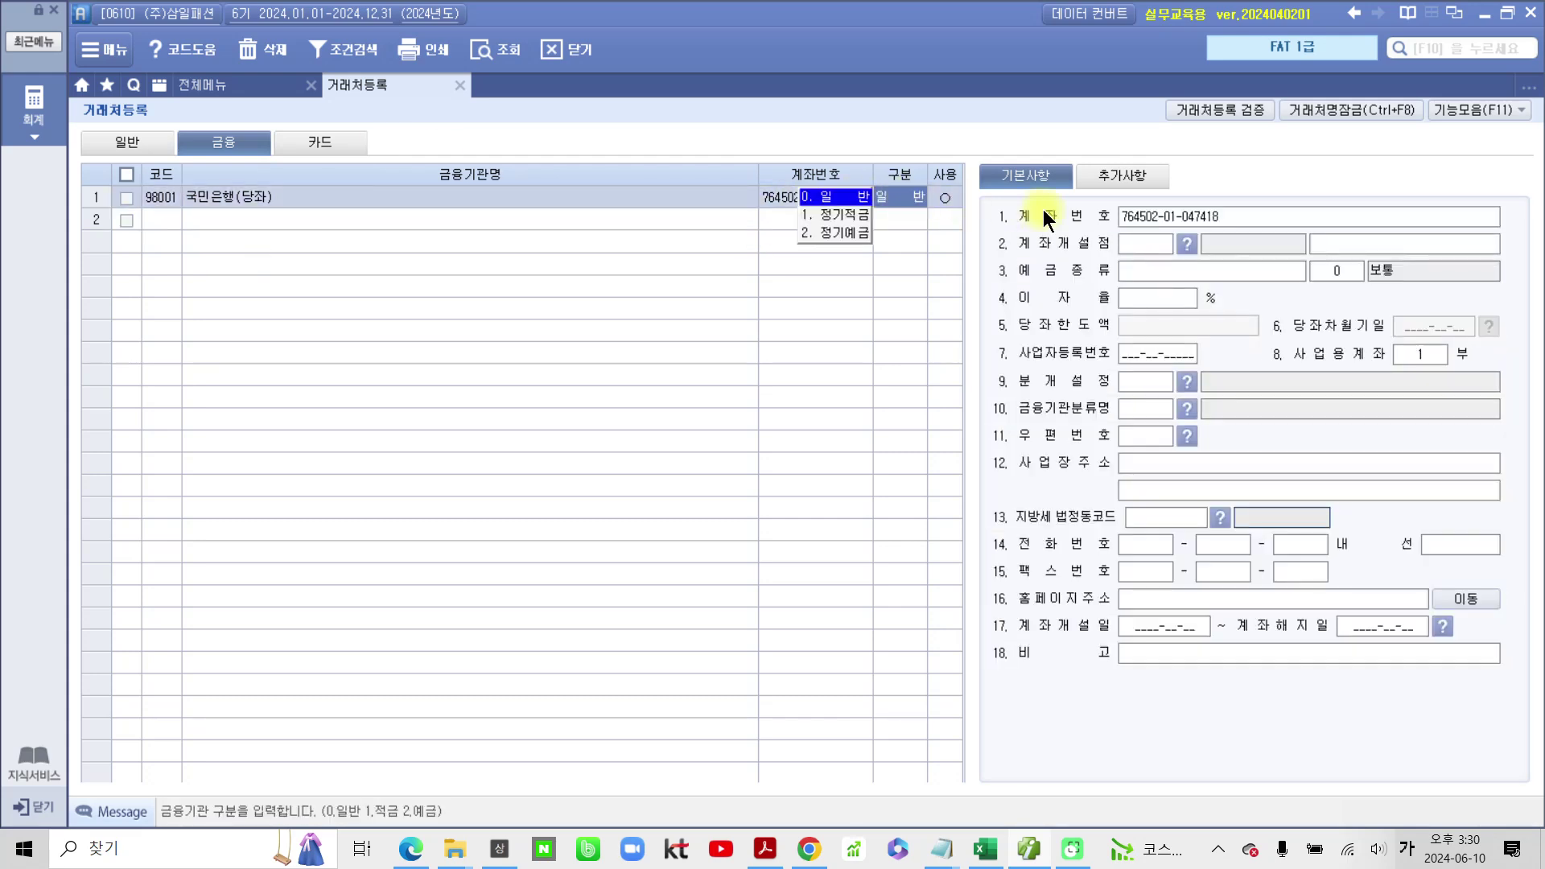
pyautogui.click(1152, 241)
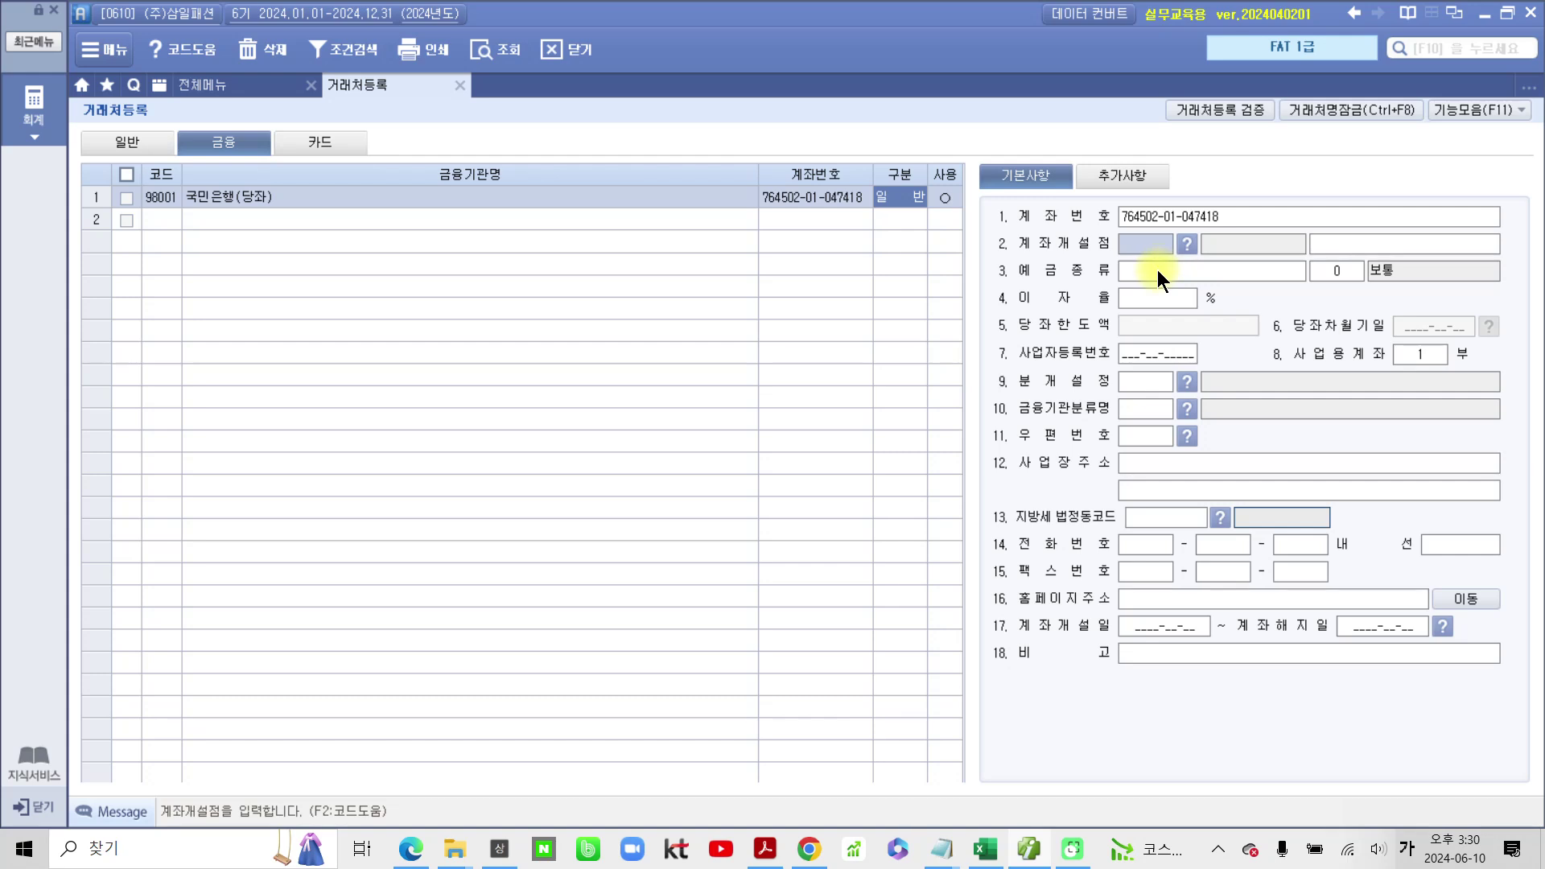
pyautogui.click(1331, 266)
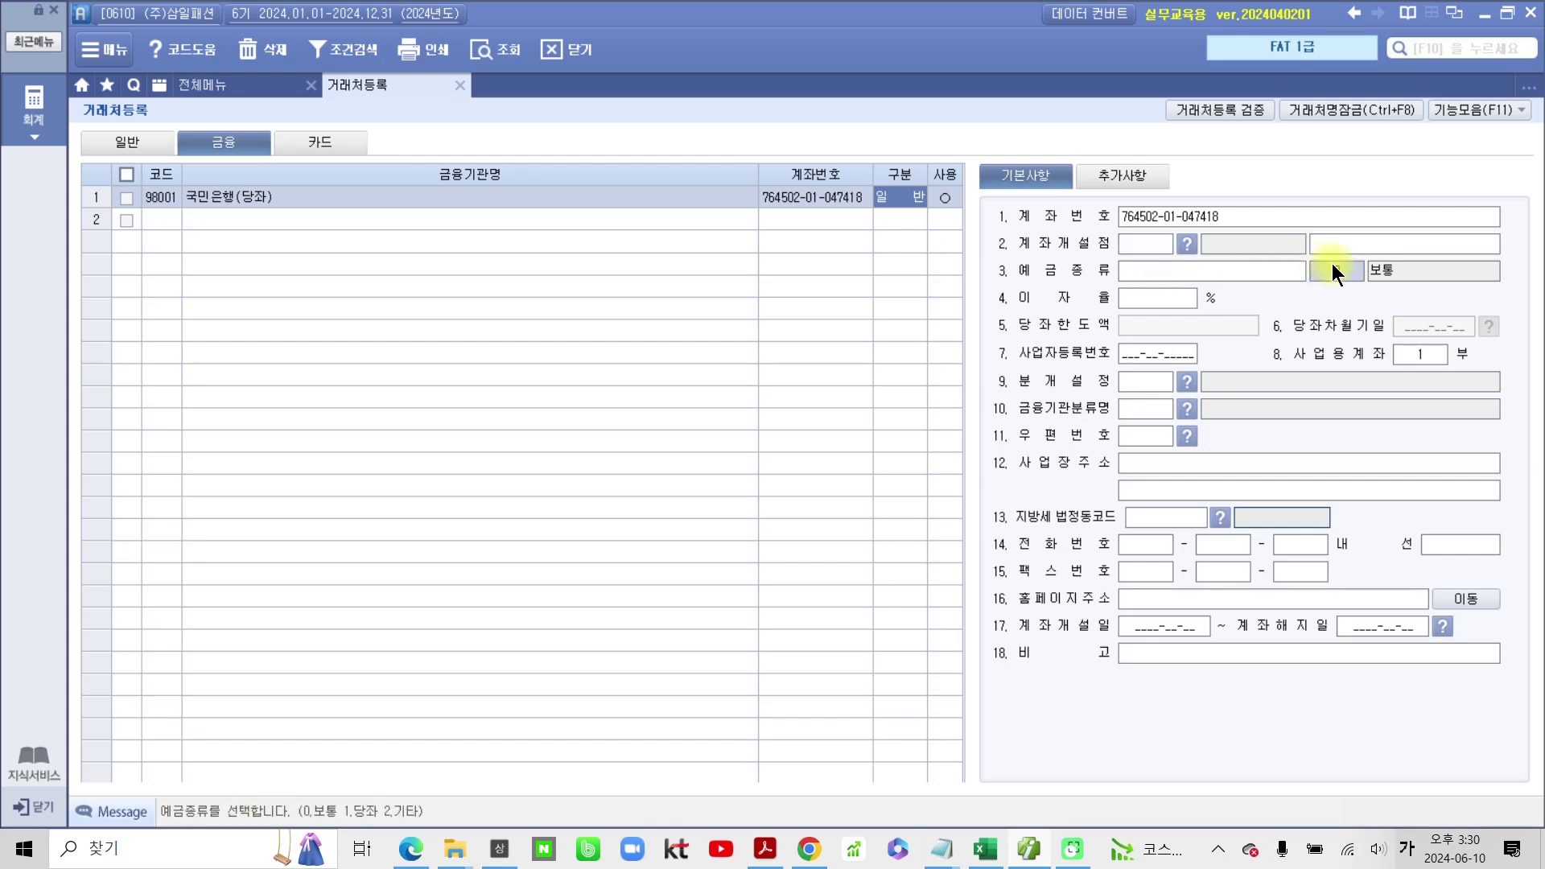
pyautogui.write('1')
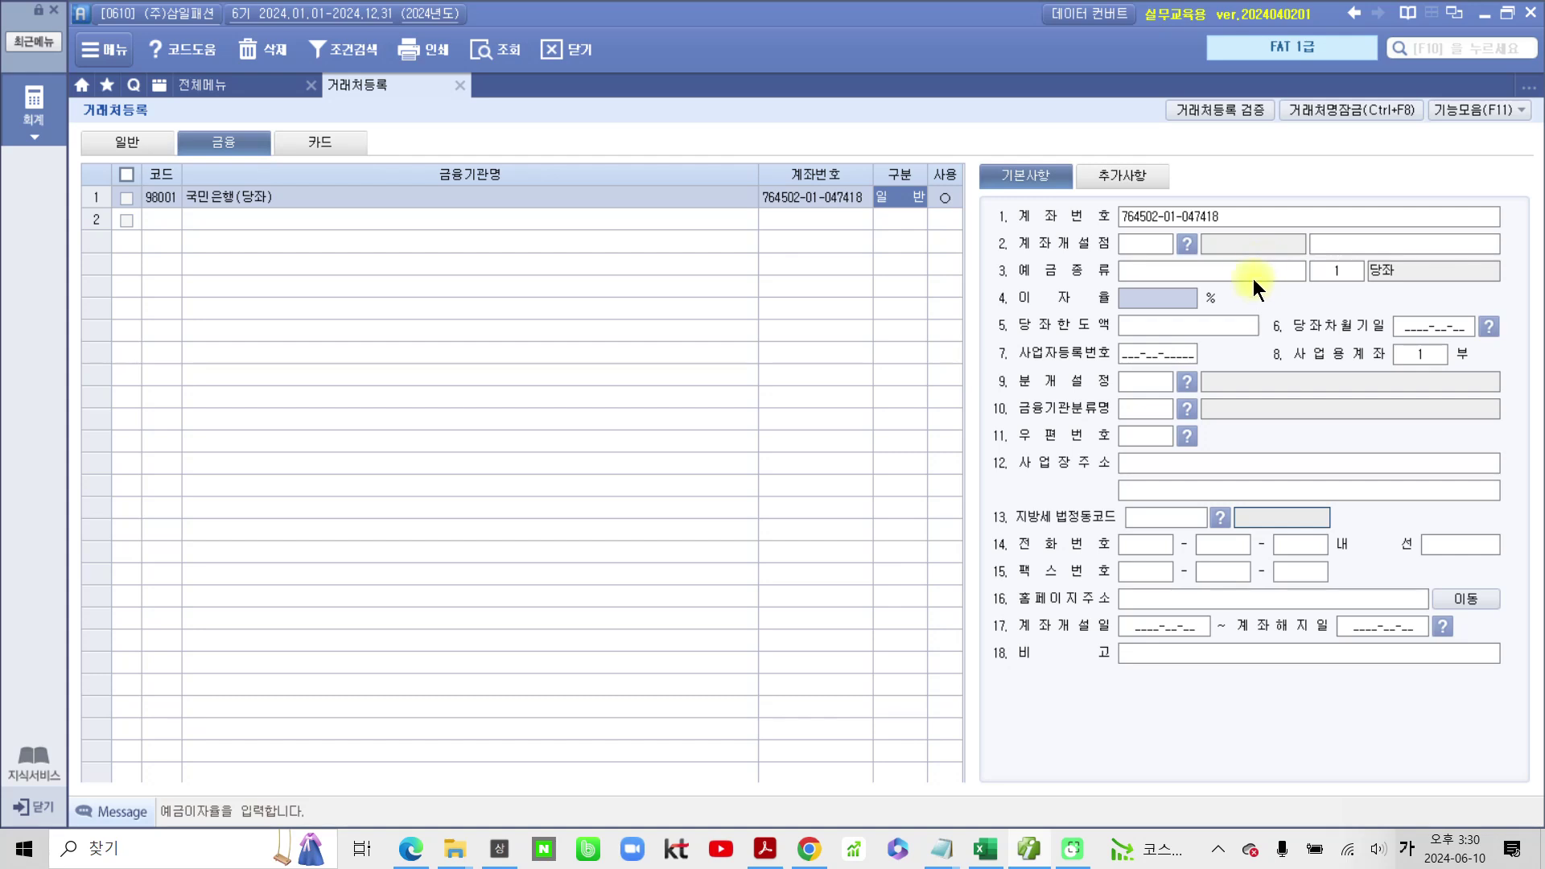
pyautogui.click(1252, 272)
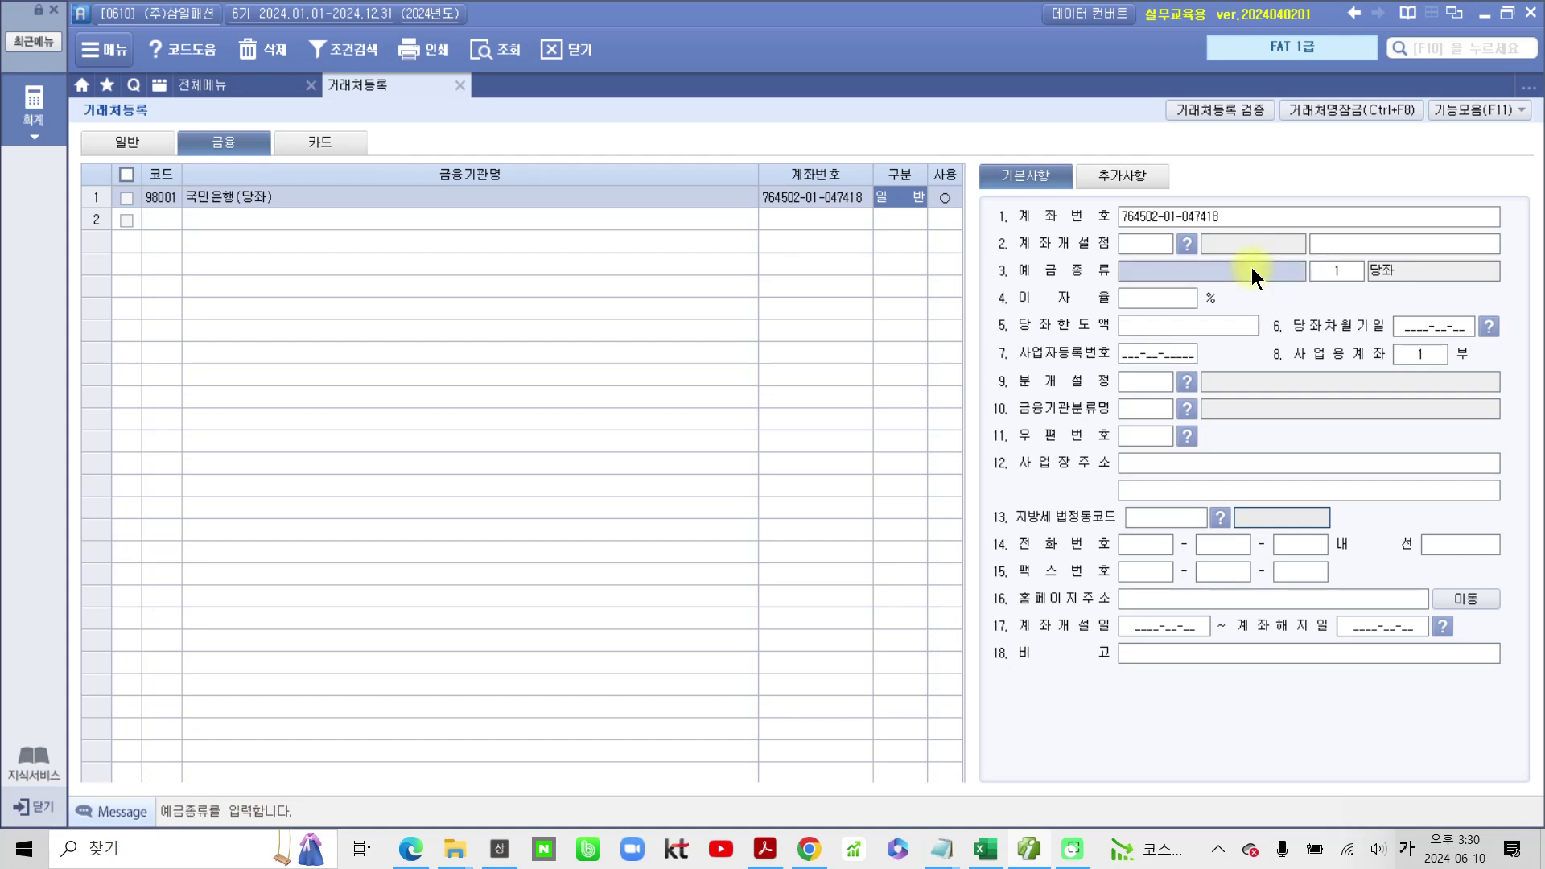
pyautogui.write('당')
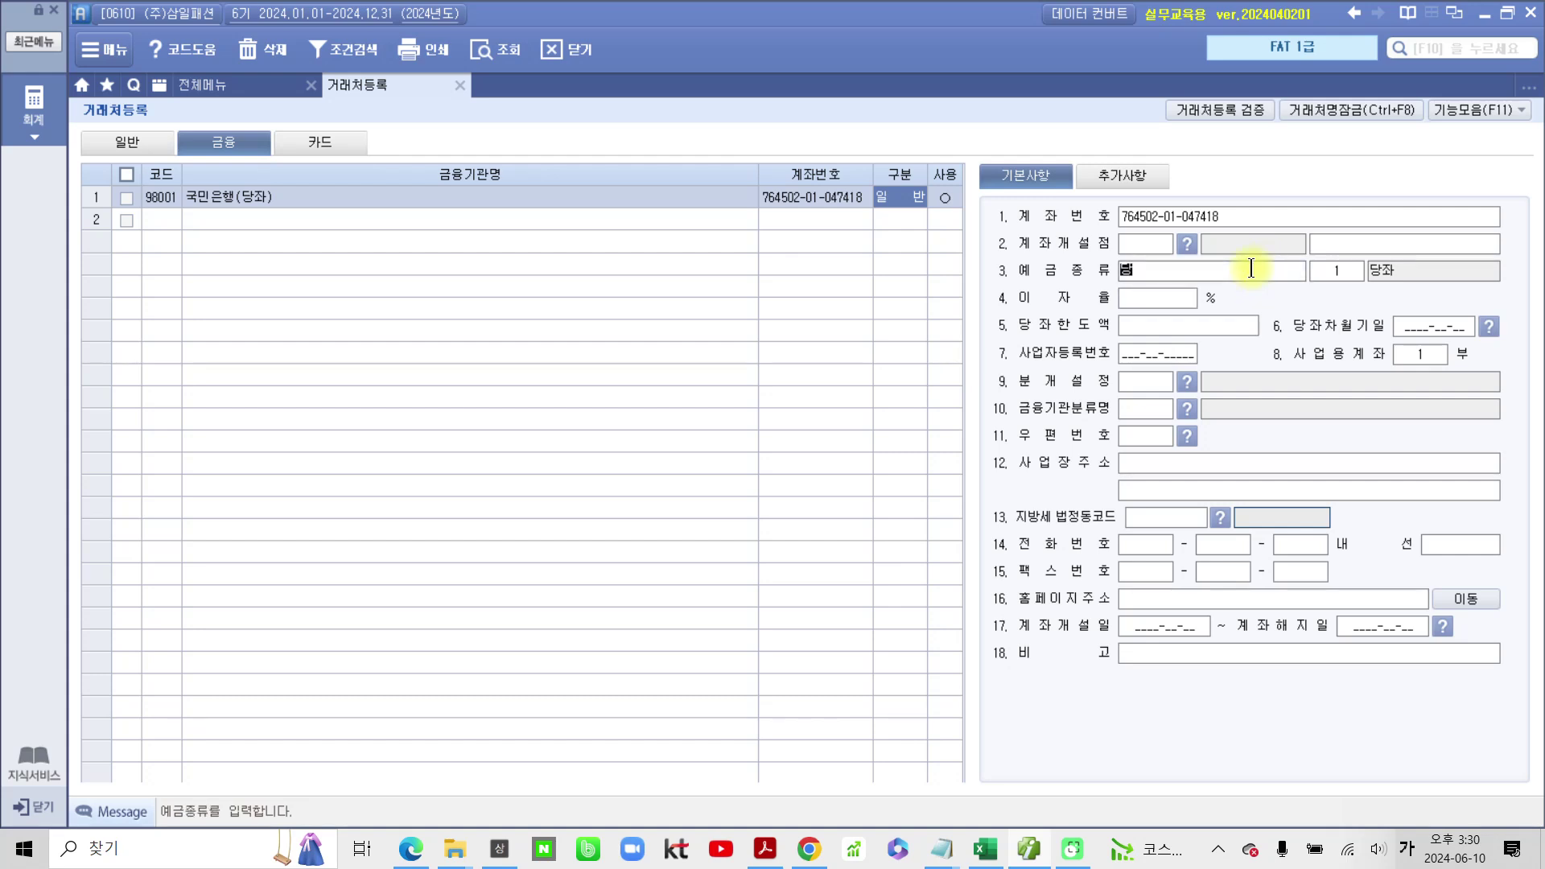
pyautogui.write('좌예금')
pyautogui.press('Return')
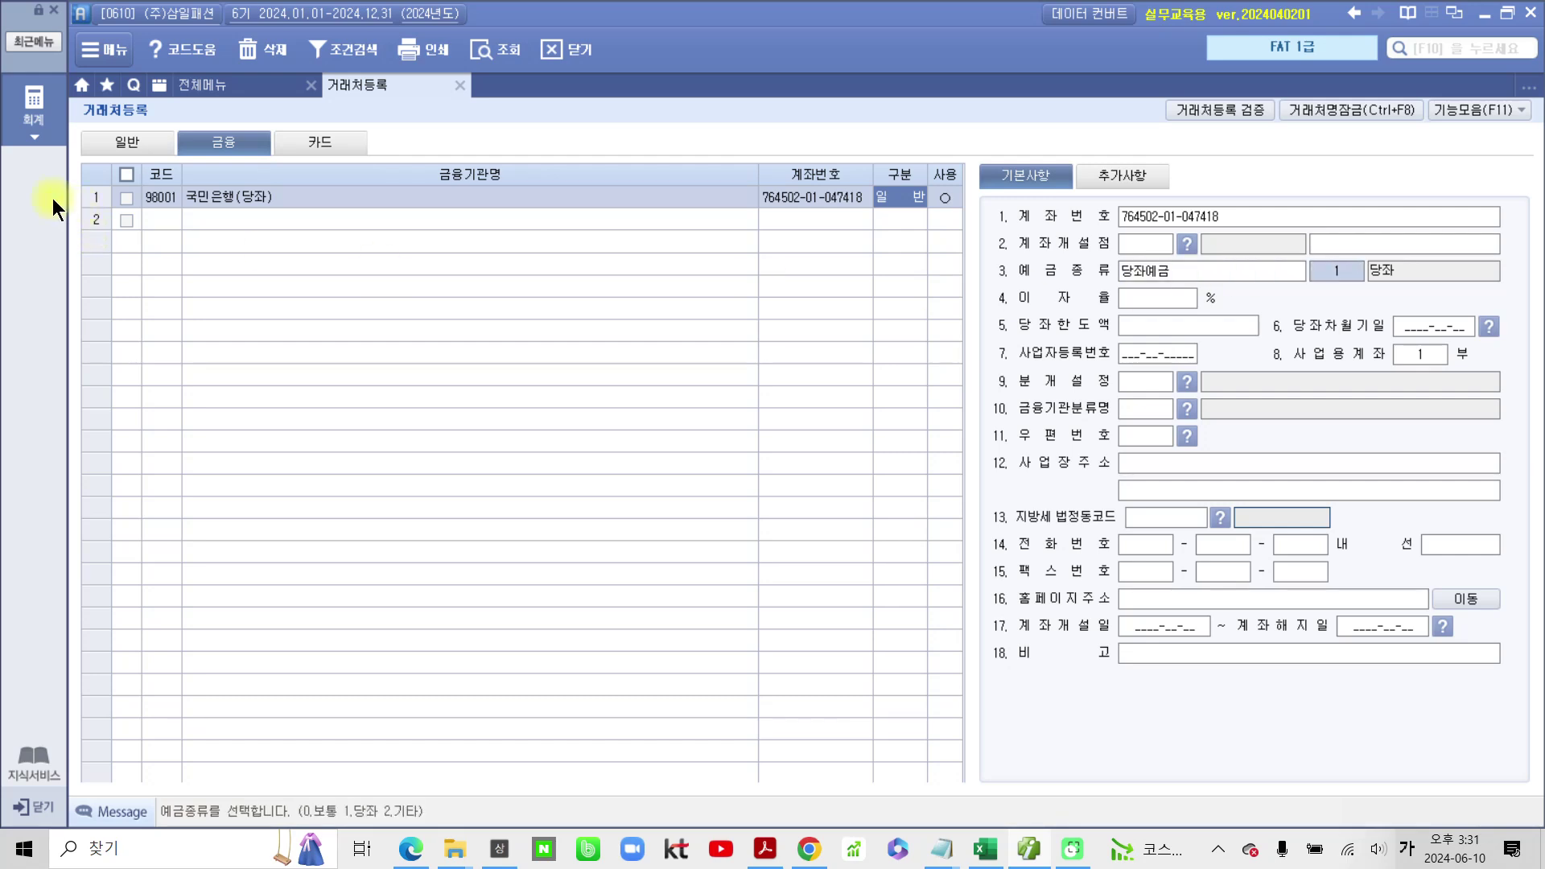
# Step: Add financial client 98002 신한은행(보통) with its account number, category 일반, in use
pyautogui.click(148, 219)
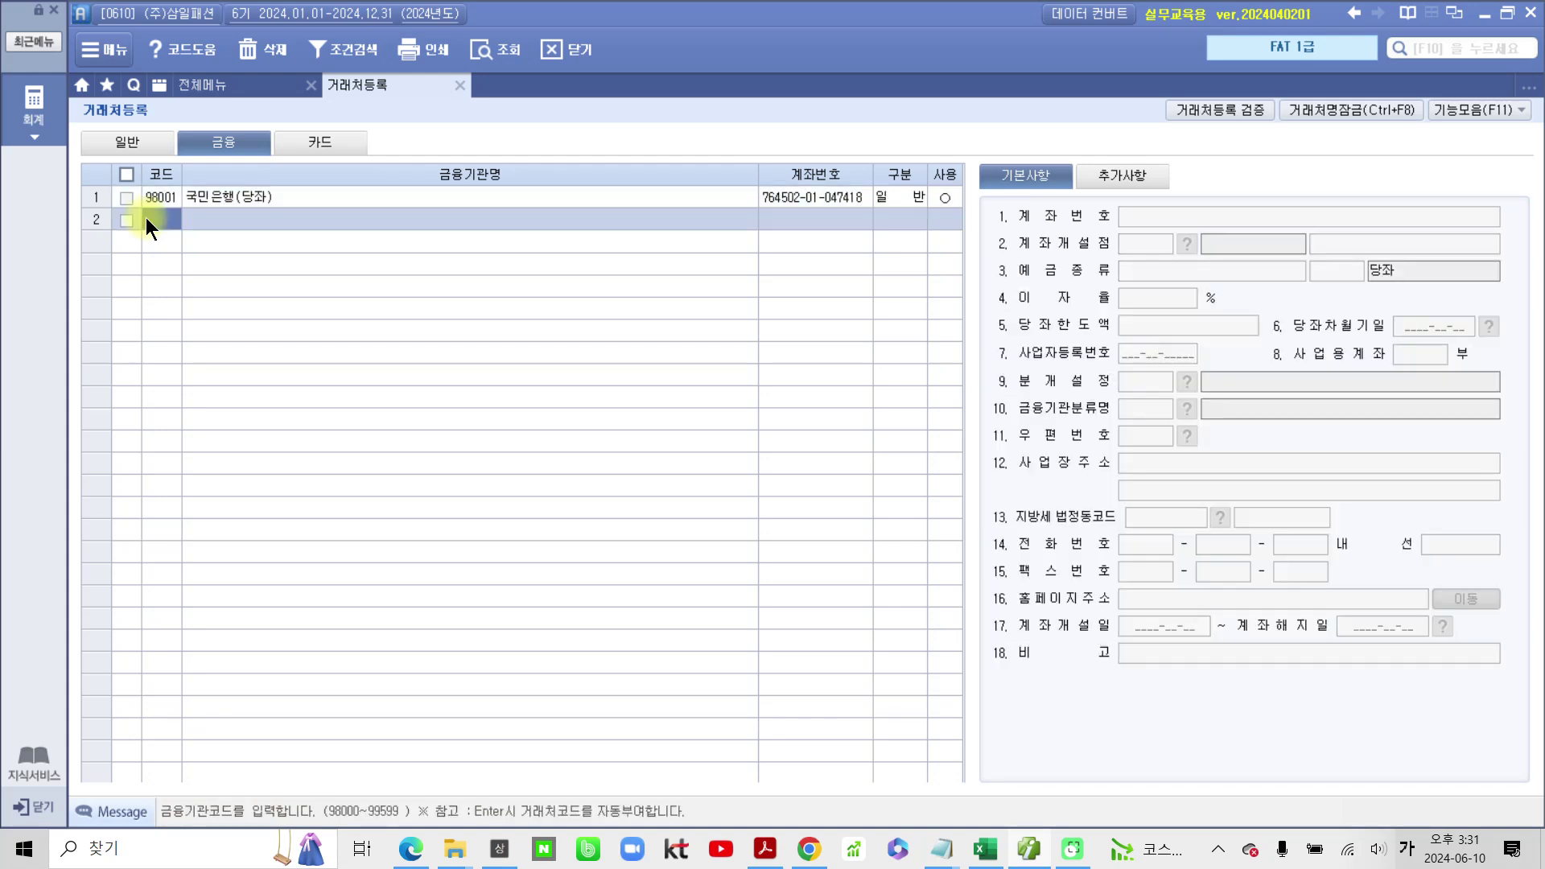
pyautogui.write('98002')
pyautogui.press('Return')
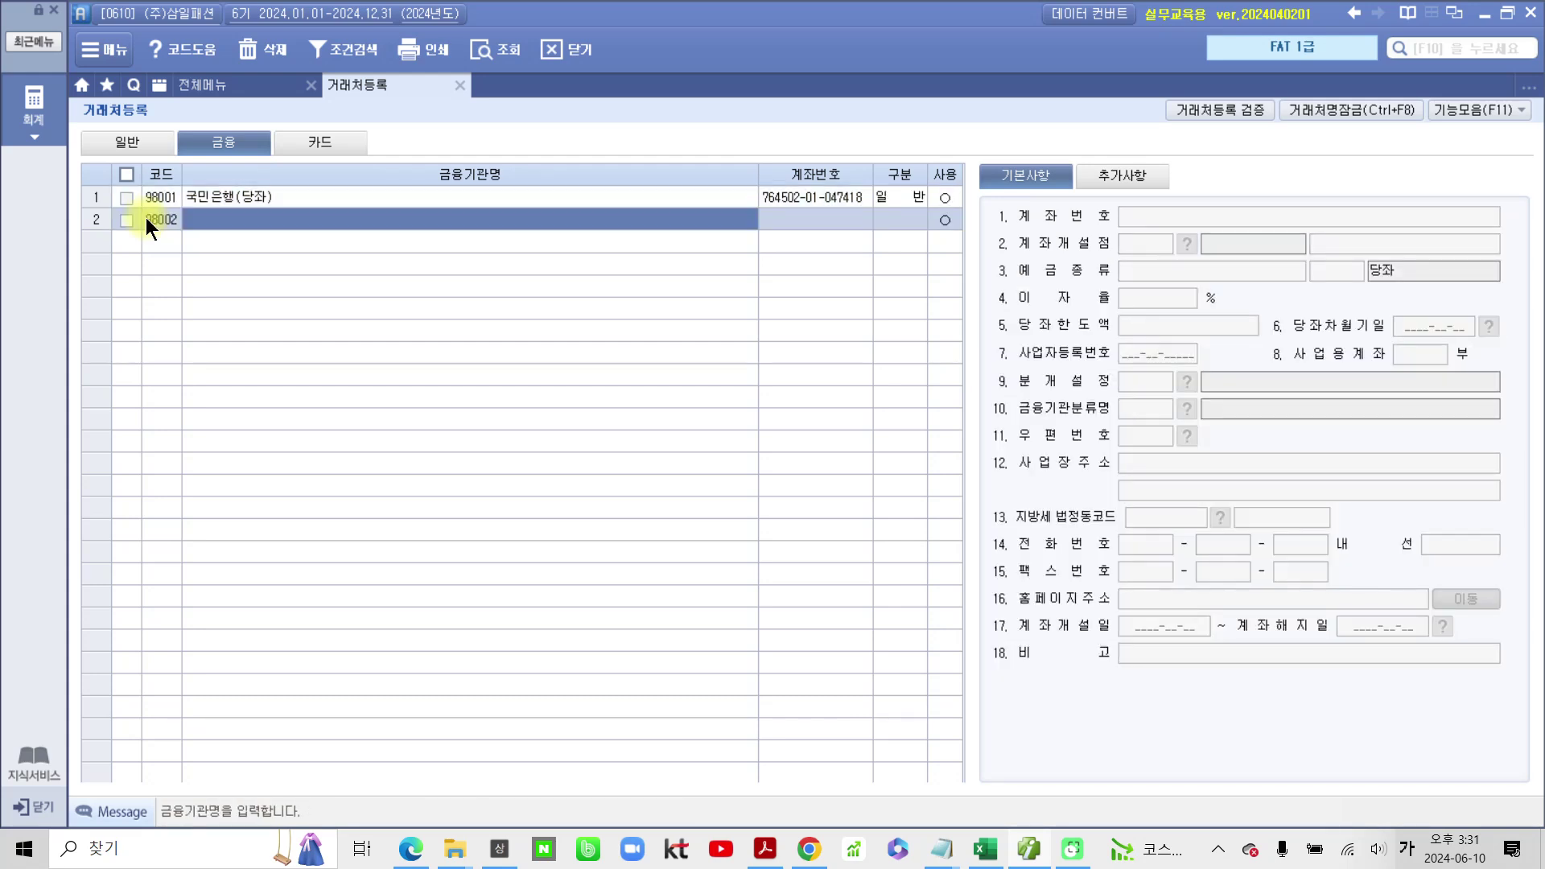
pyautogui.write('신한')
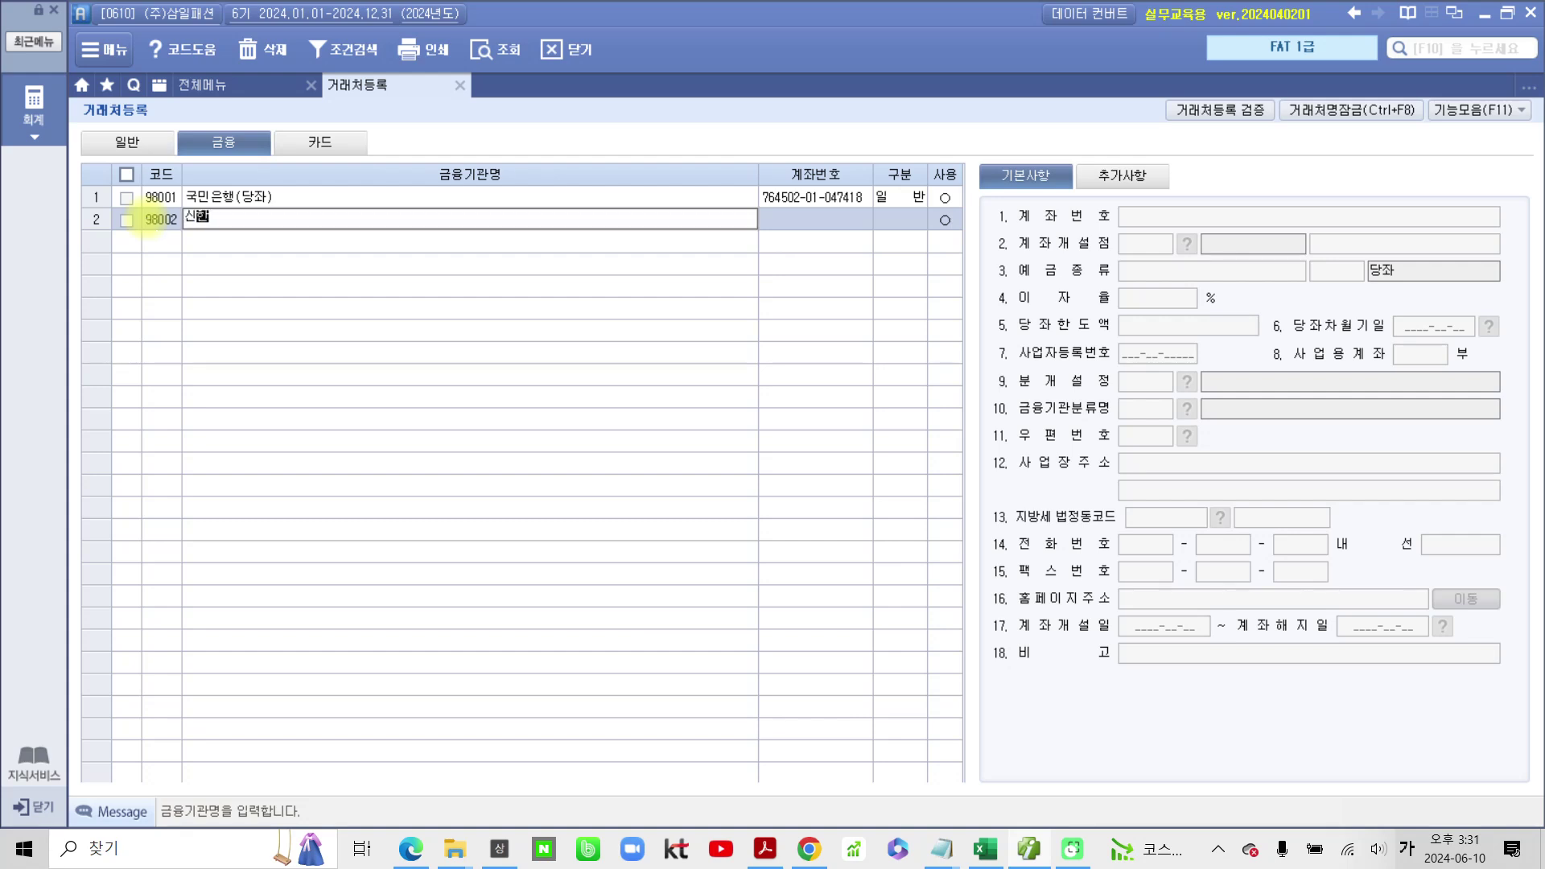
pyautogui.write('은행(ㄷ')
pyautogui.write('보통)')
pyautogui.press('Return')
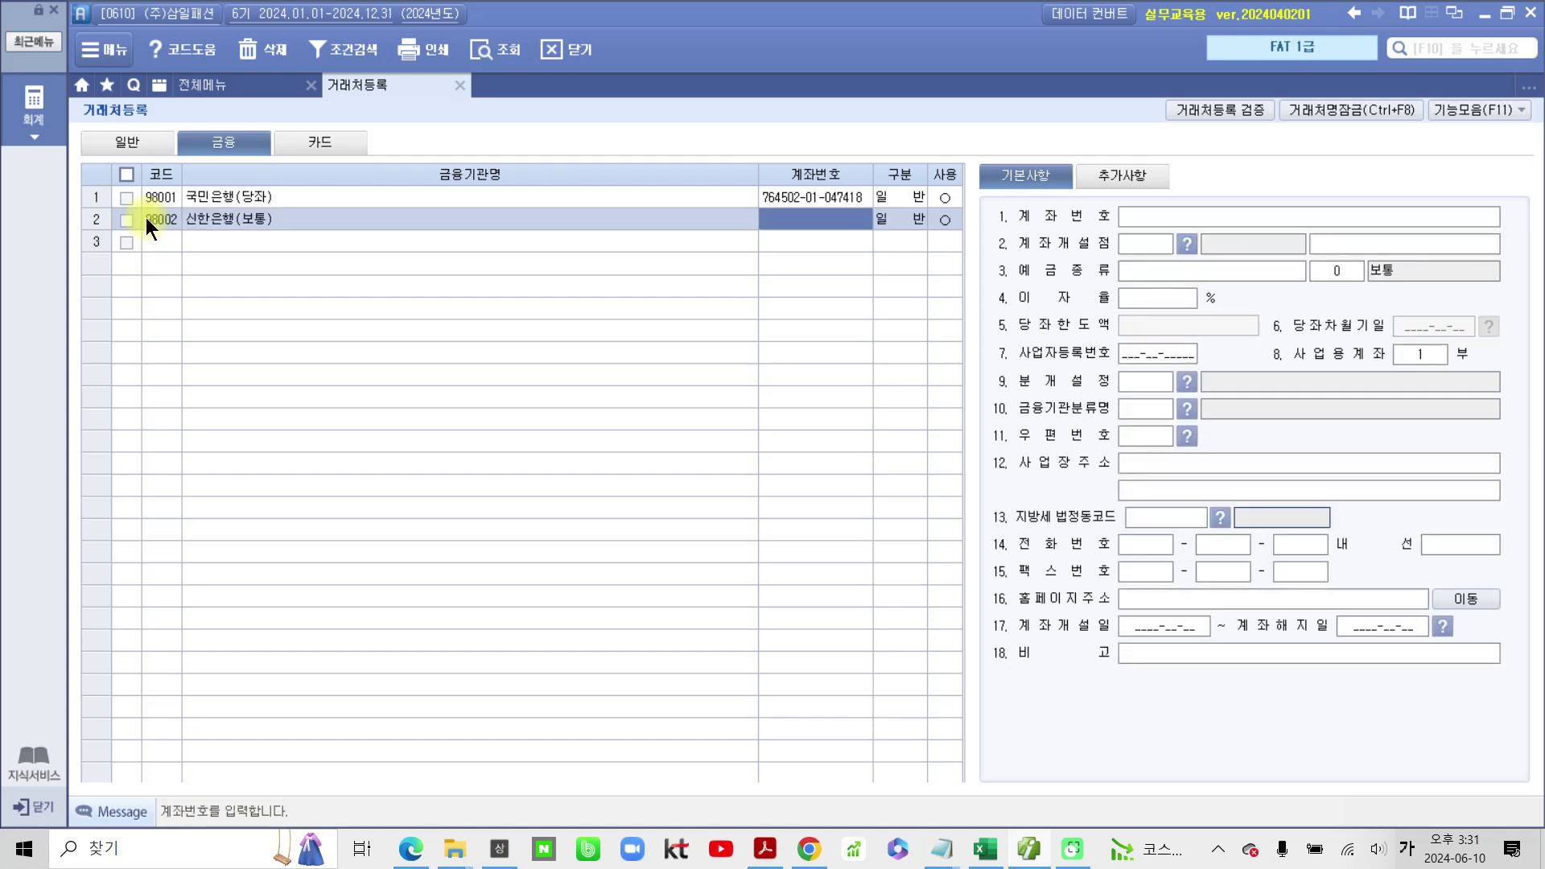
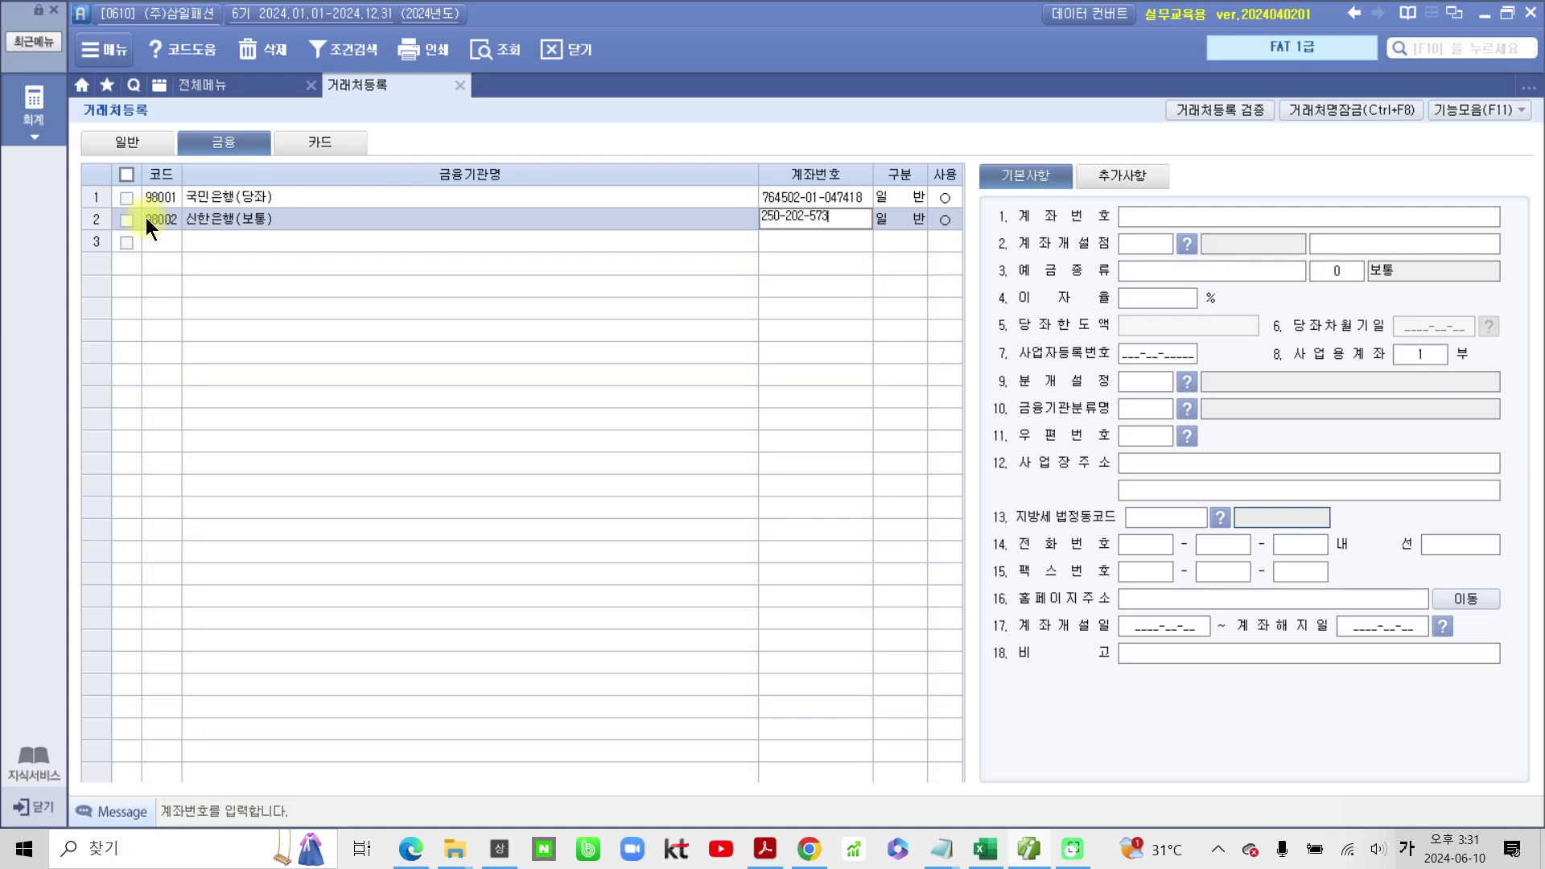
pyautogui.press('Return')
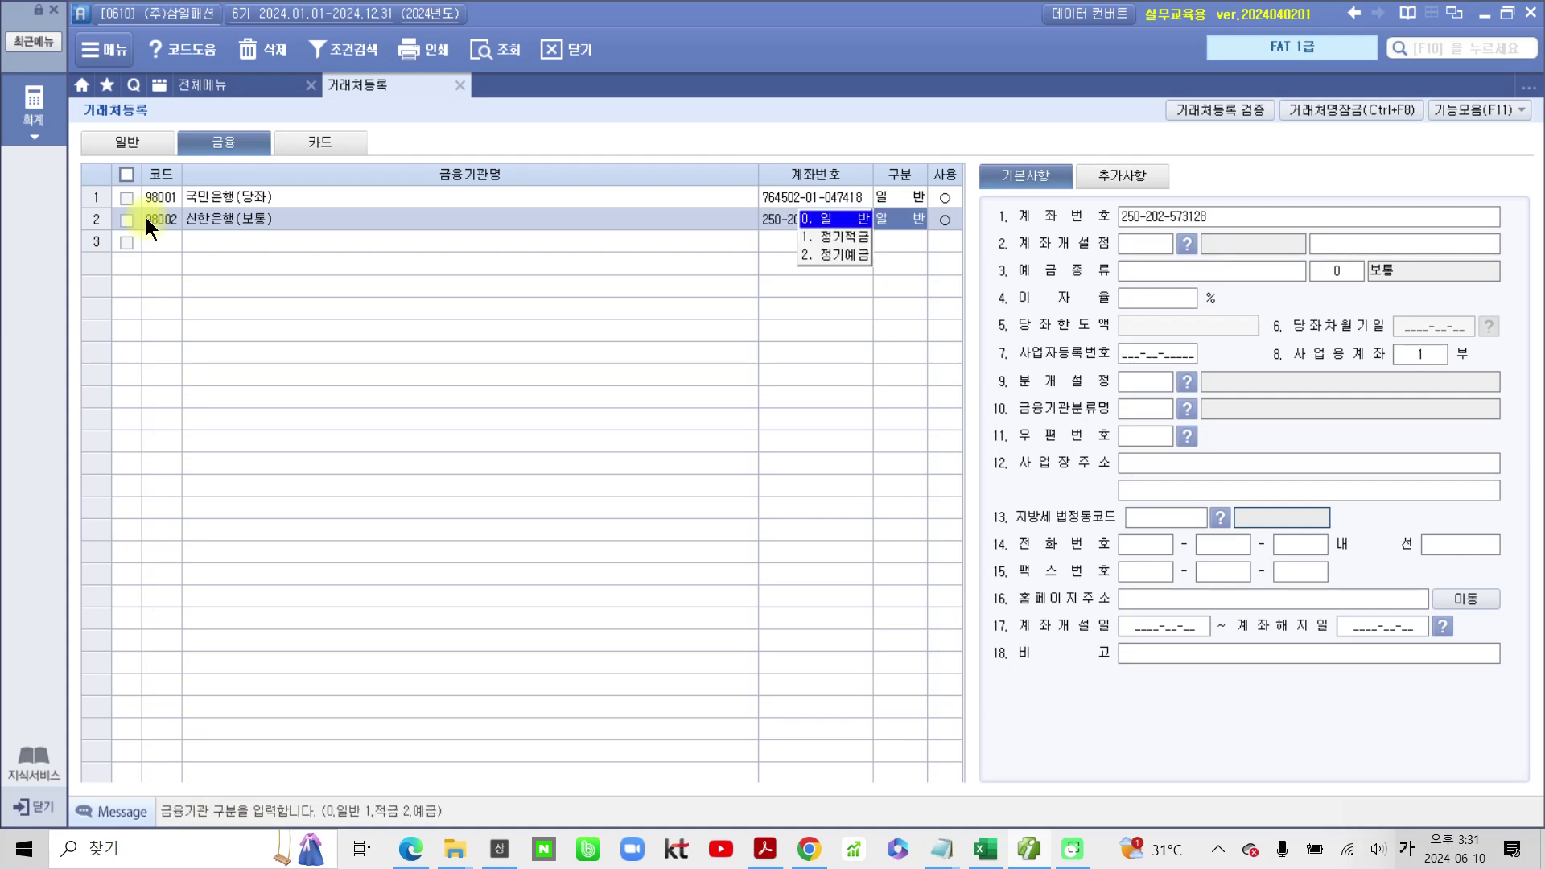
pyautogui.press('Return')
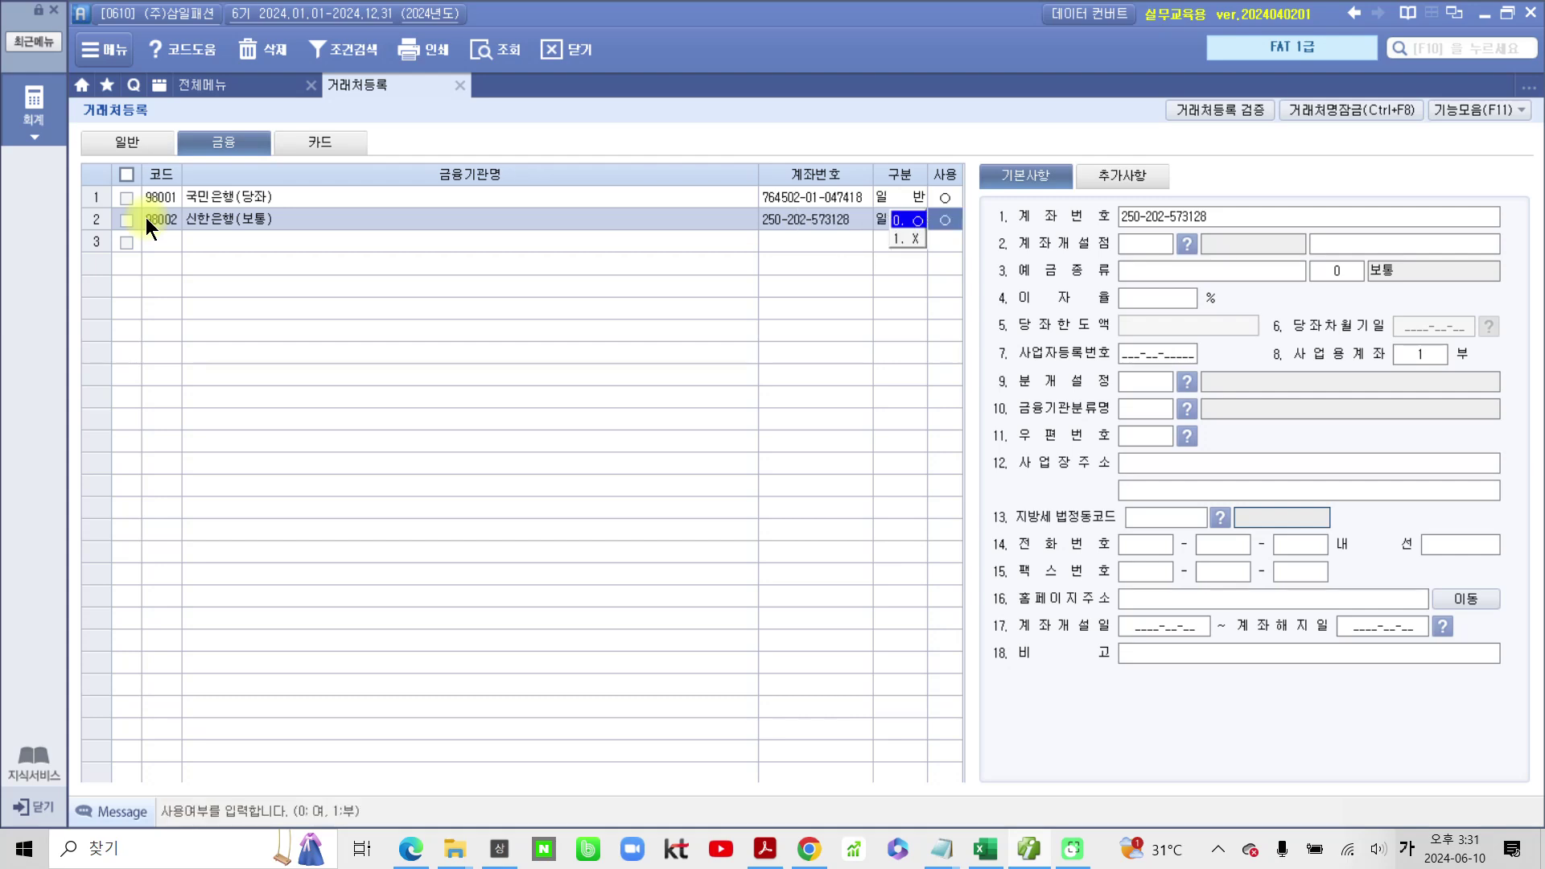
pyautogui.press('Return')
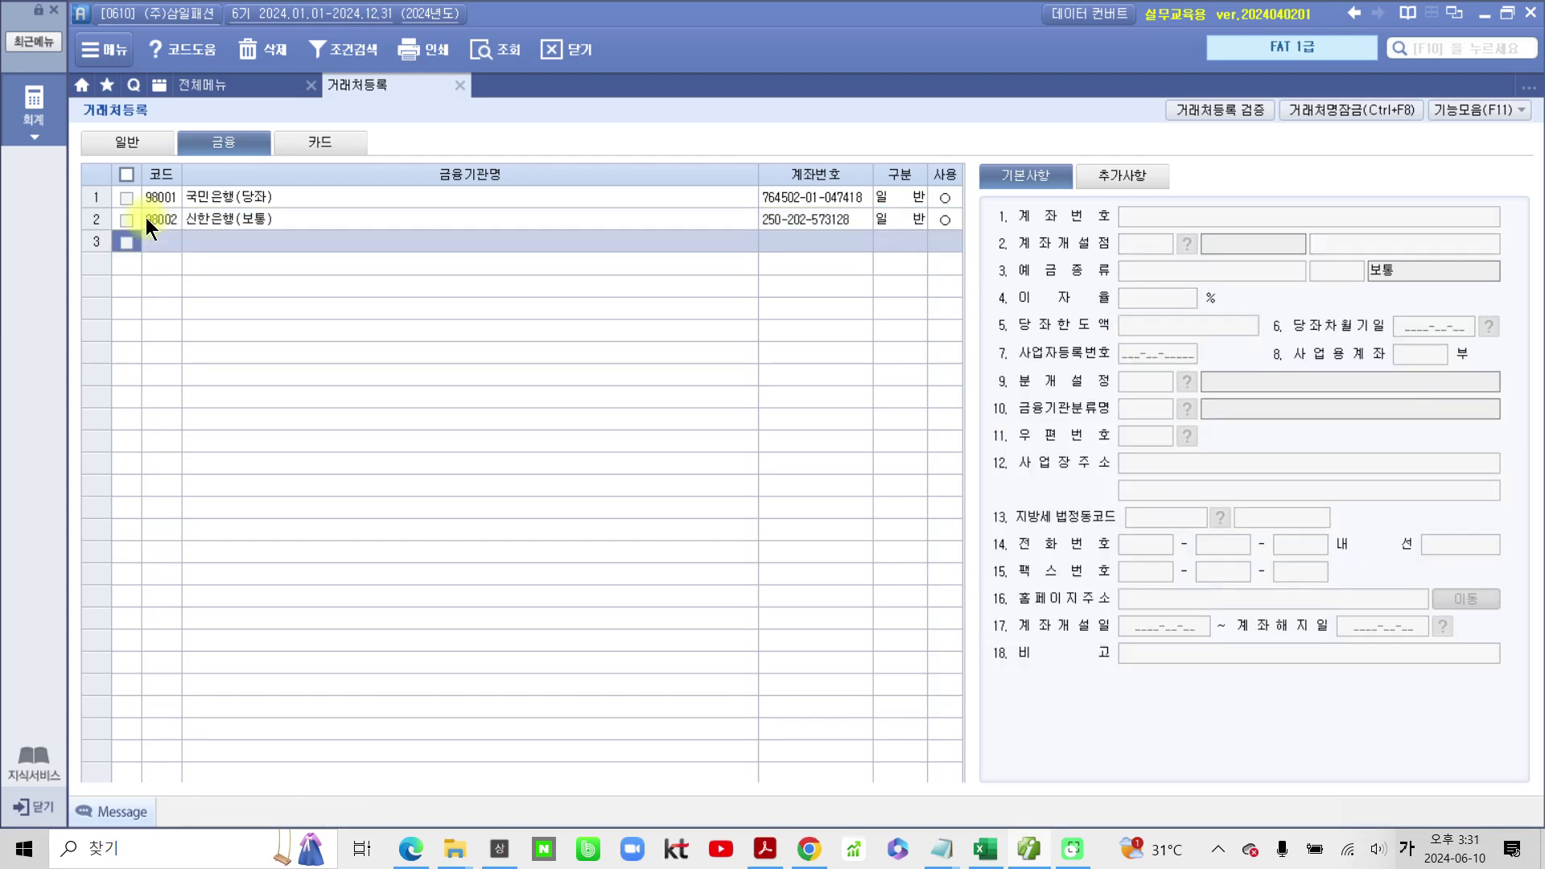
# Step: Set 신한은행(보통)'s deposit type to 보통예금
pyautogui.click(885, 219)
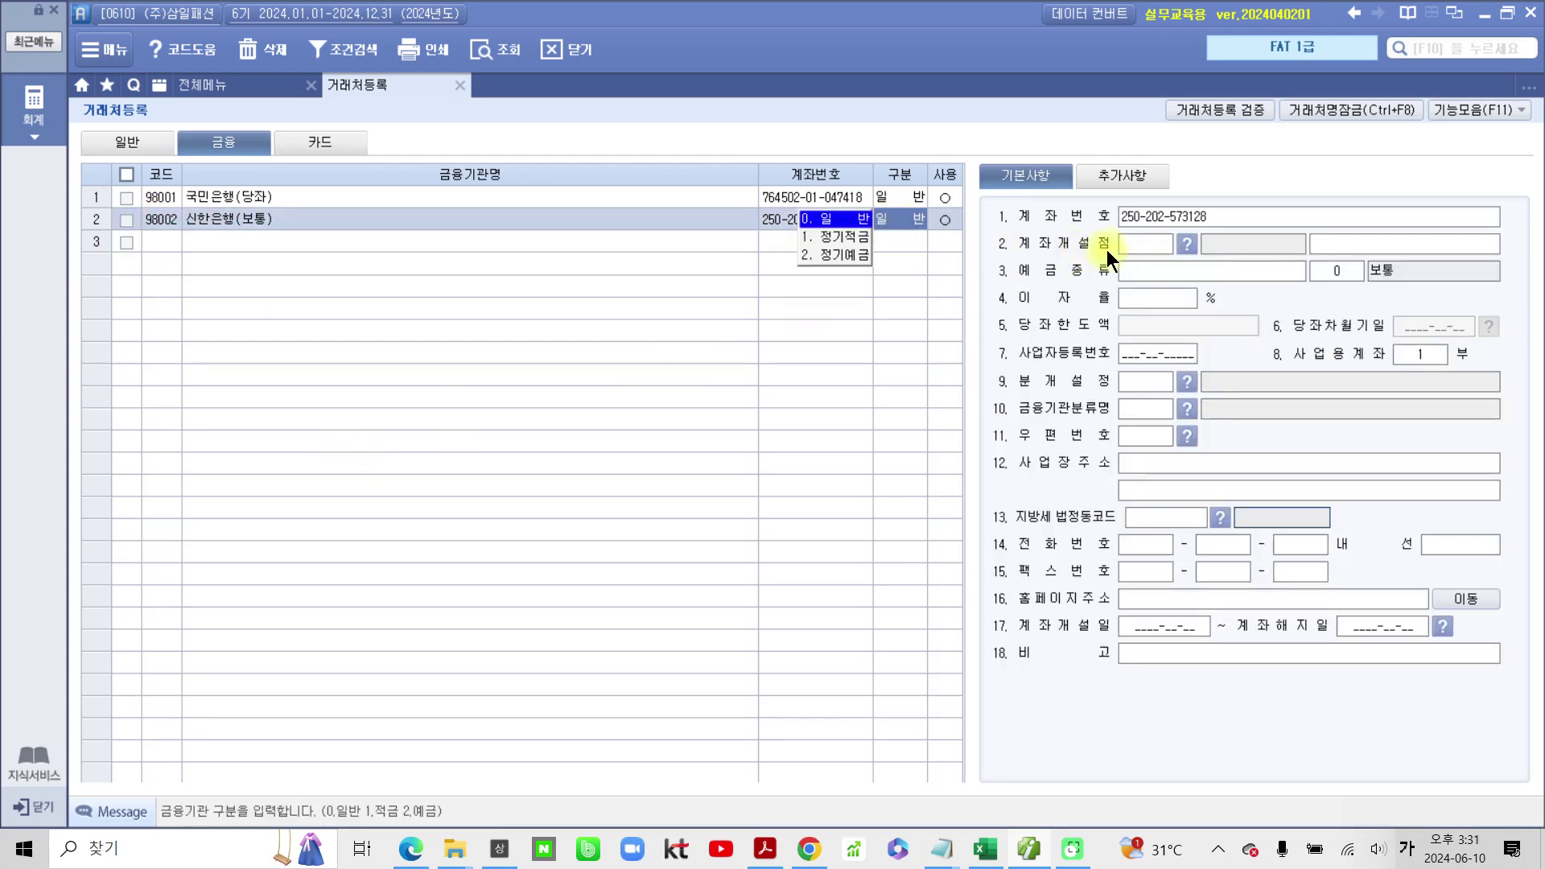
pyautogui.click(1159, 275)
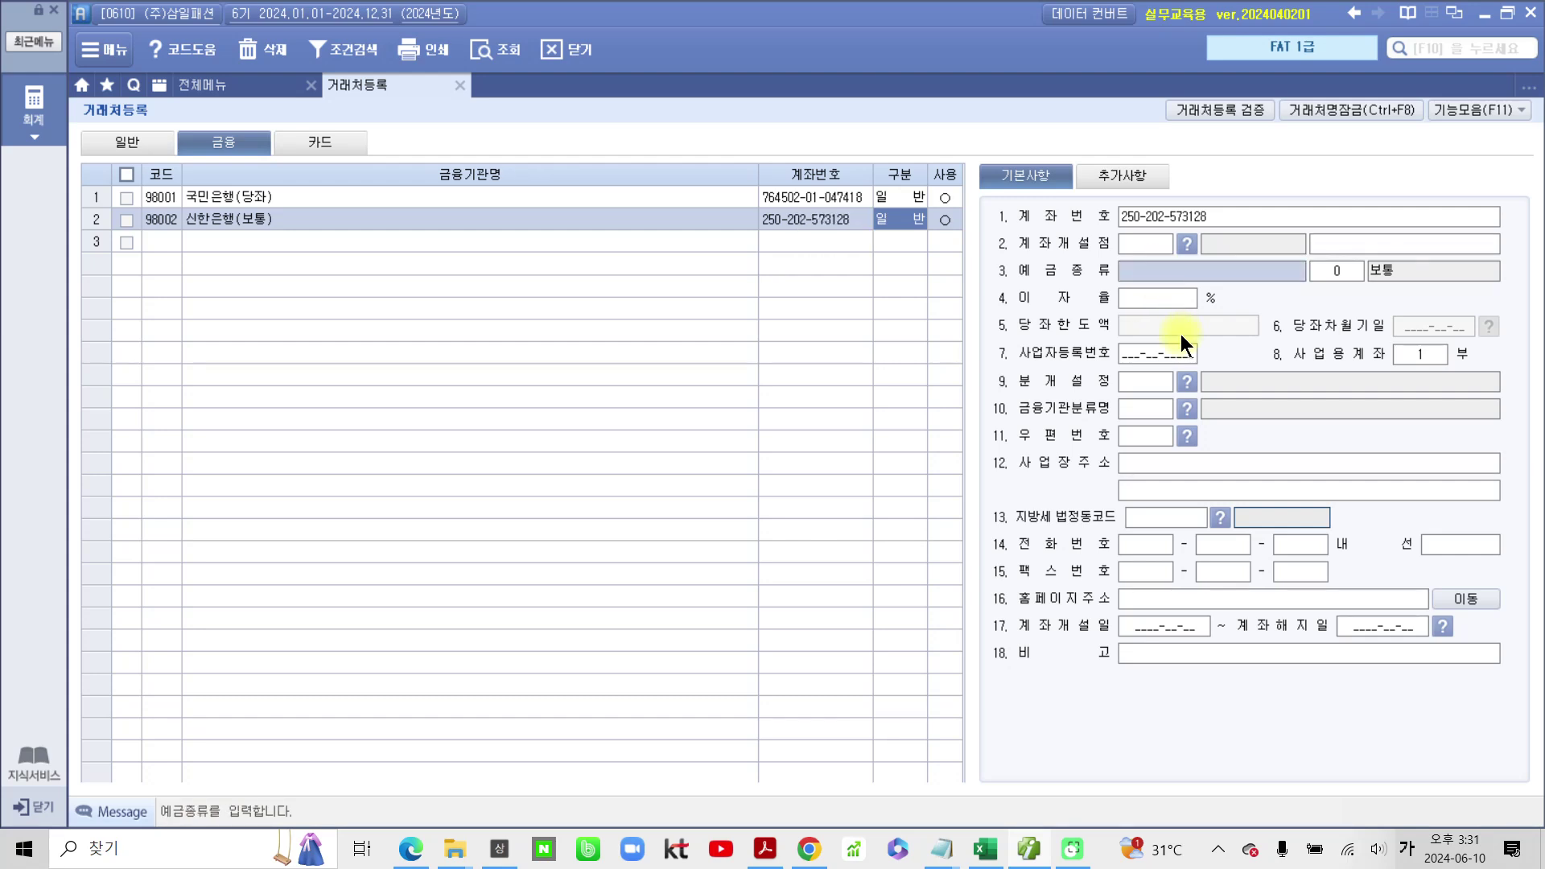
pyautogui.write('보통ㅇㅖ금')
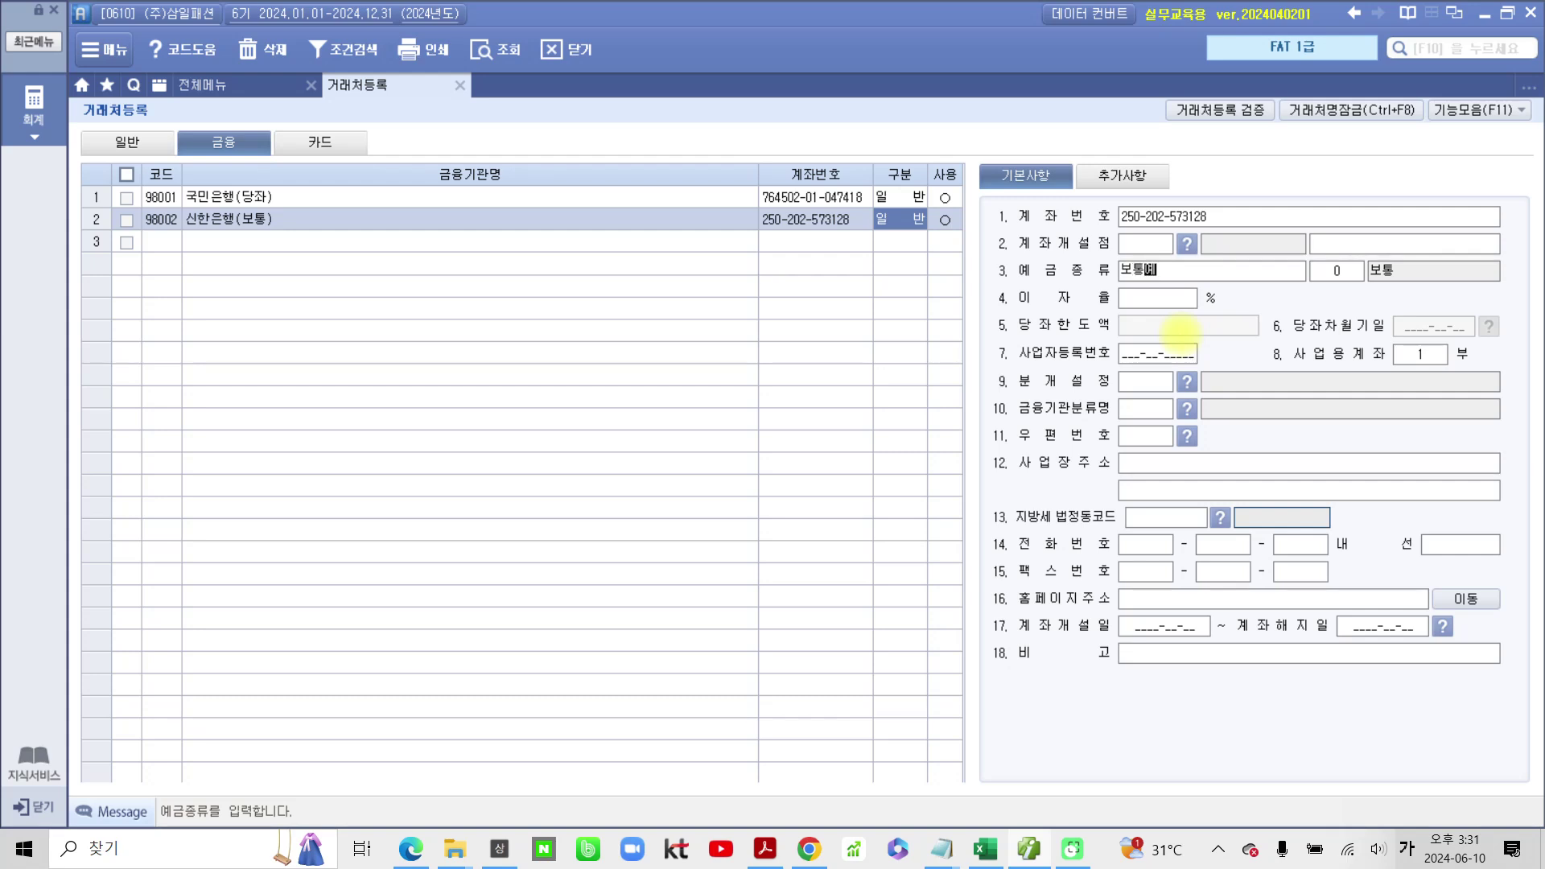
pyautogui.press('Return')
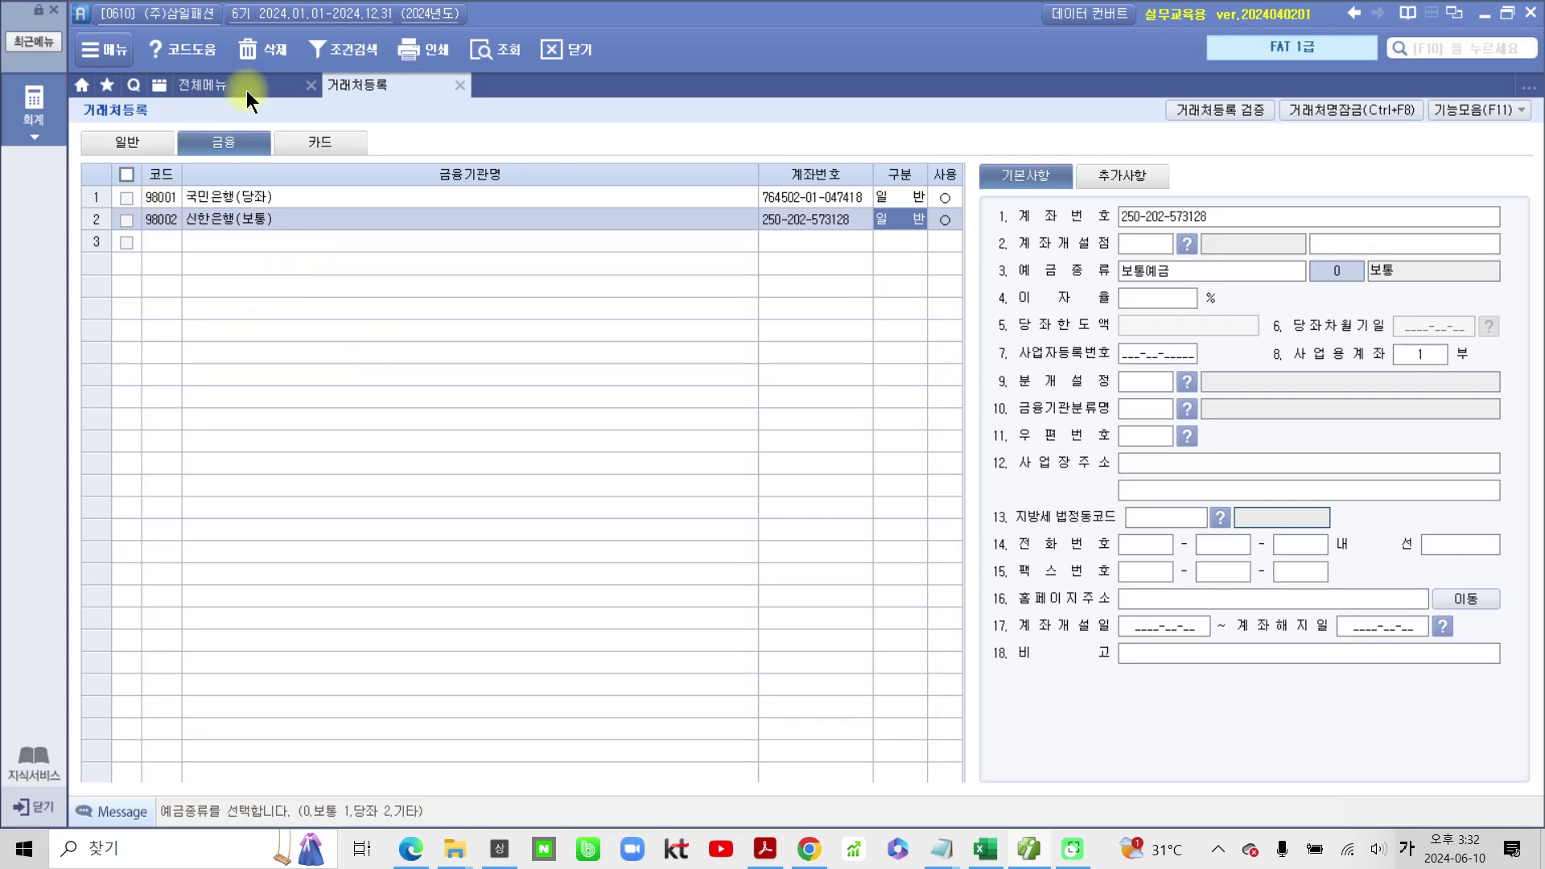
# Step: Add card client 99601 신한카드 with its card number, type 매입, in use, payment day 25
pyautogui.click(322, 143)
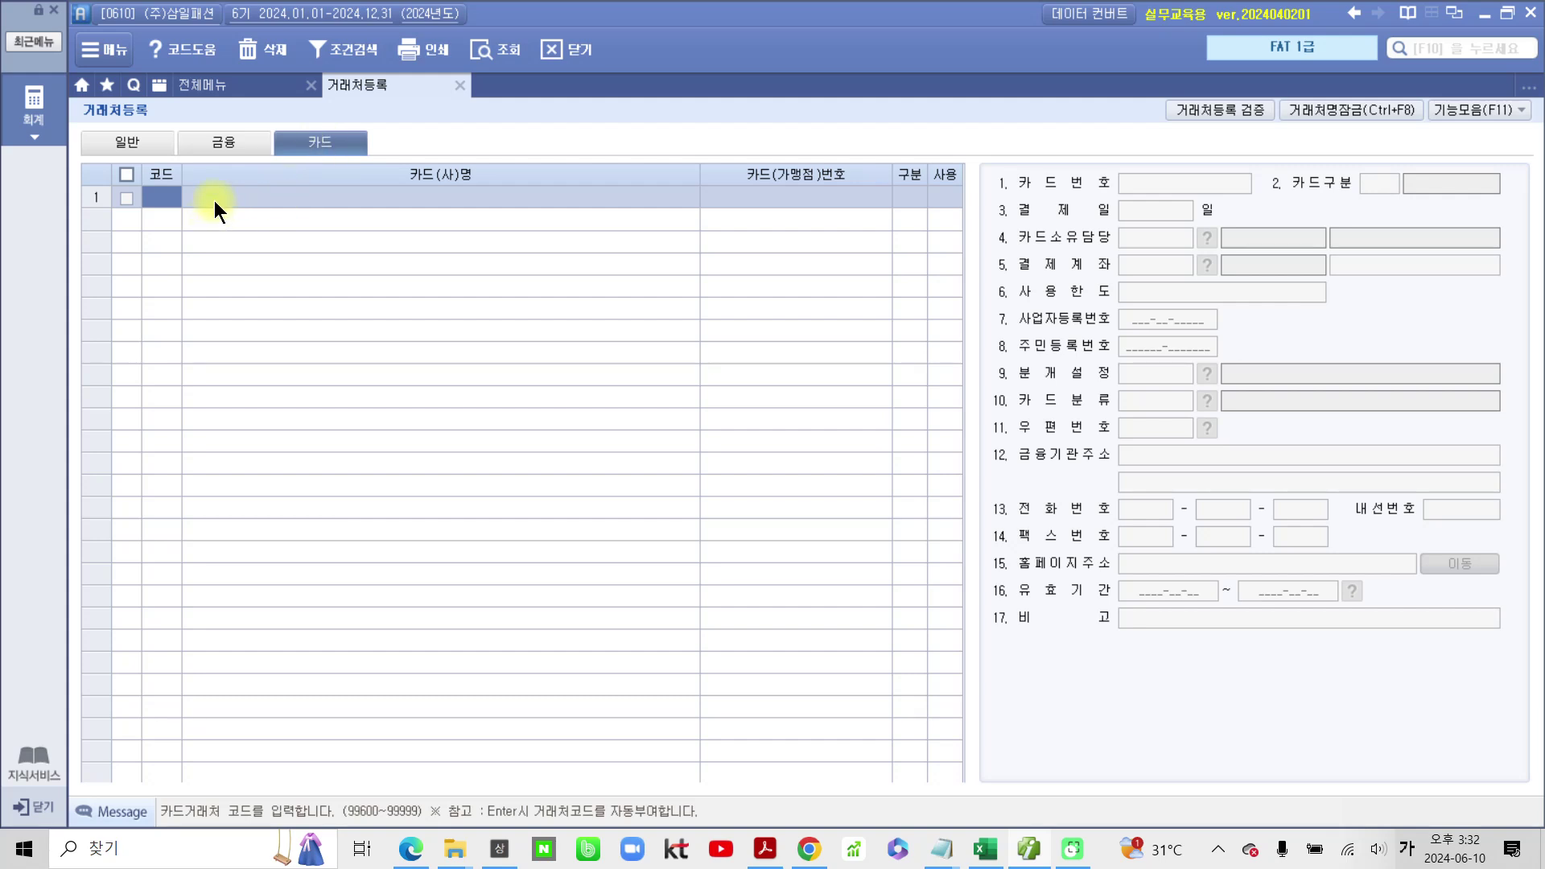
pyautogui.write('99601')
pyautogui.press('Return')
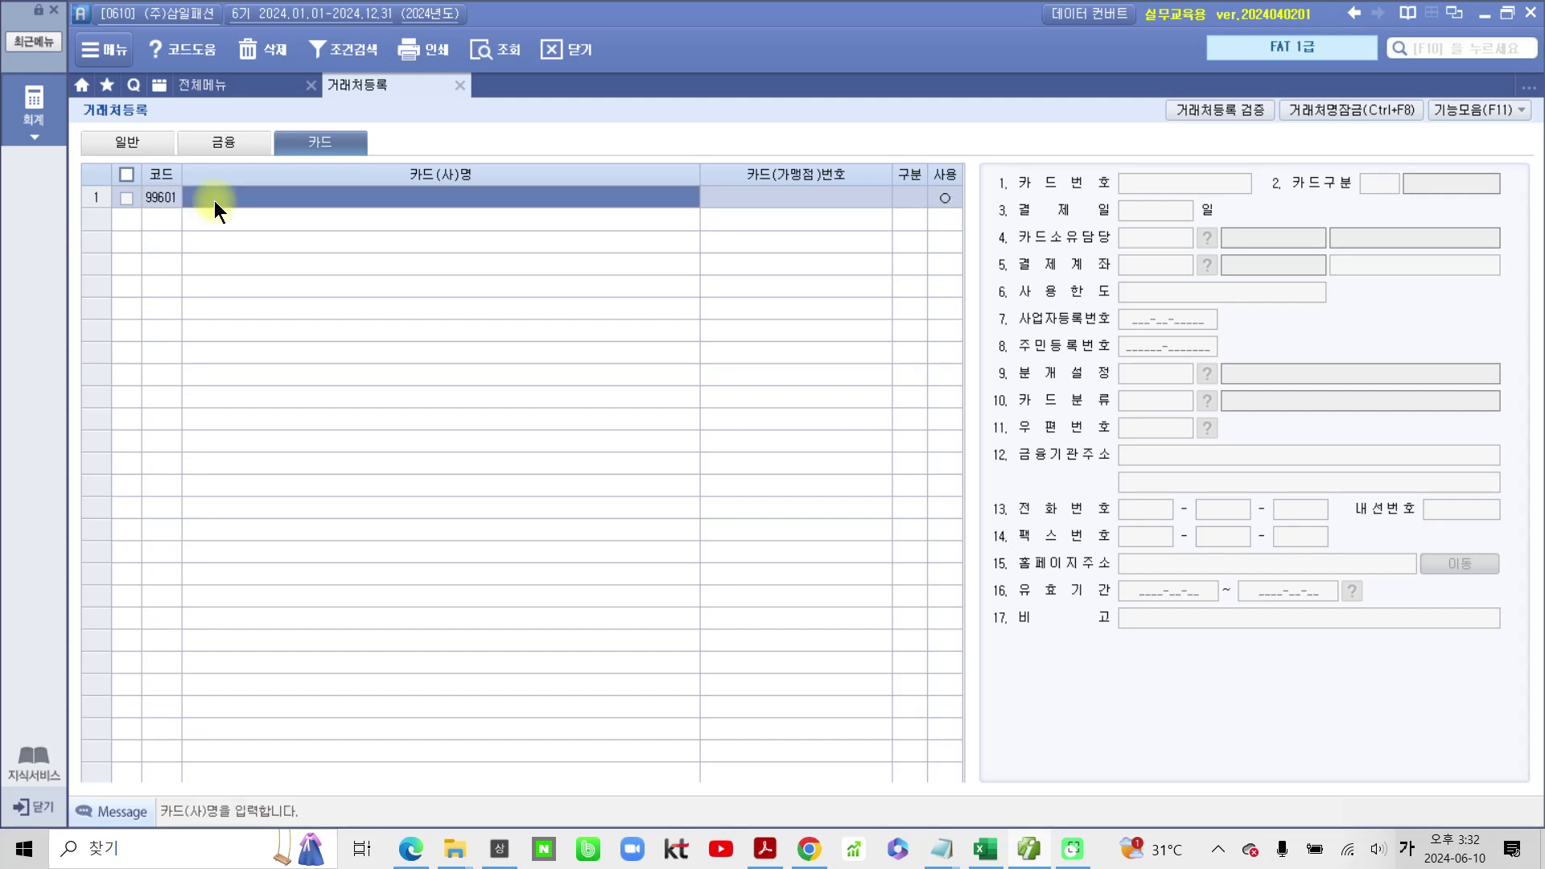
pyautogui.write('신한카')
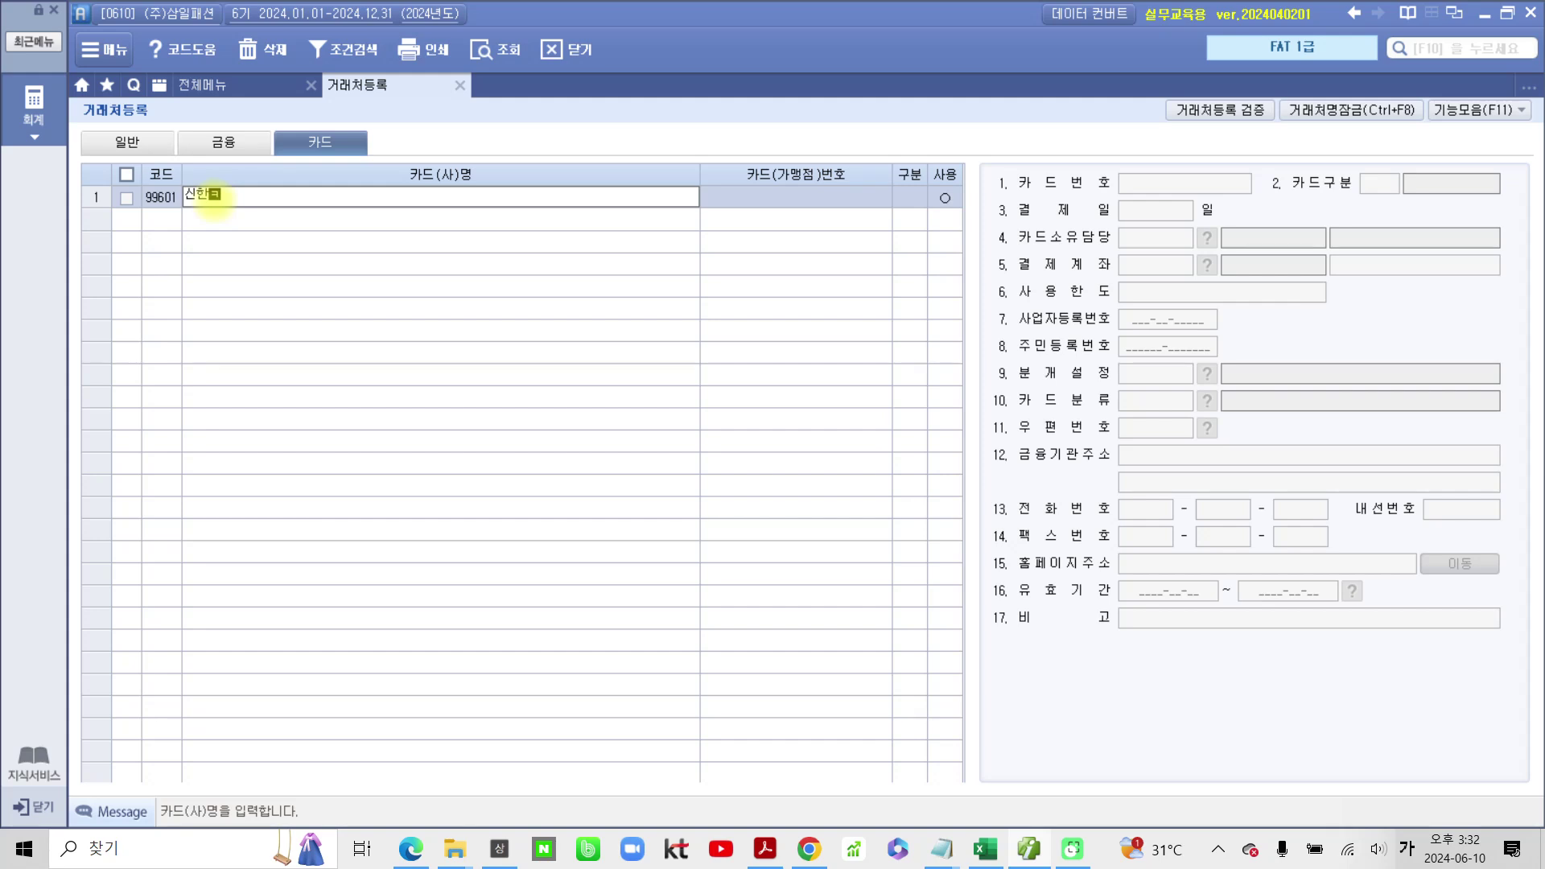
pyautogui.write('드')
pyautogui.press('Return')
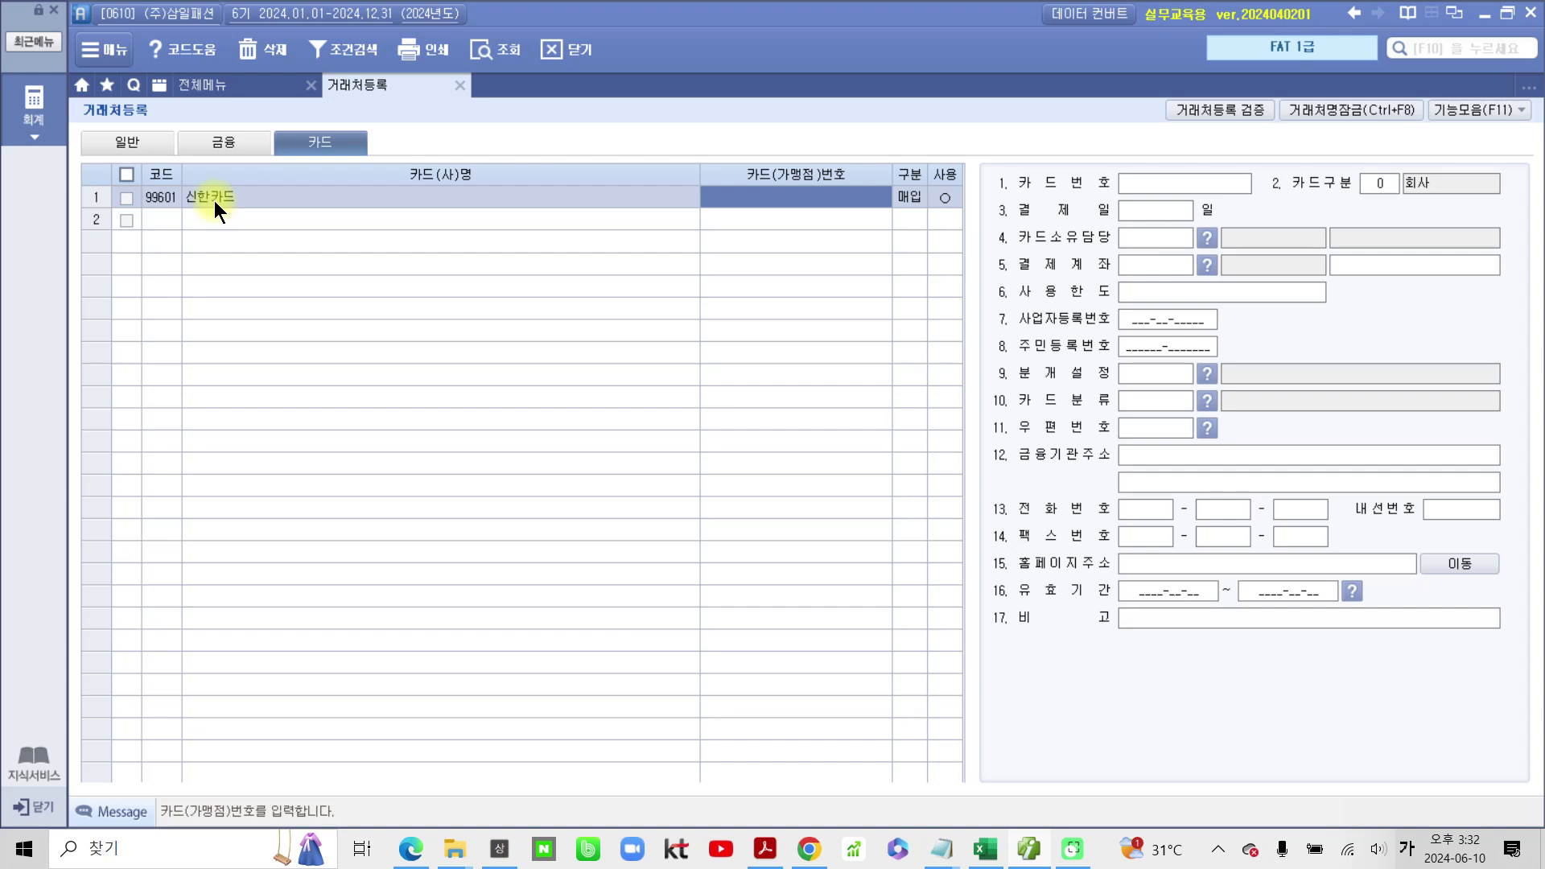
pyautogui.write('9876')
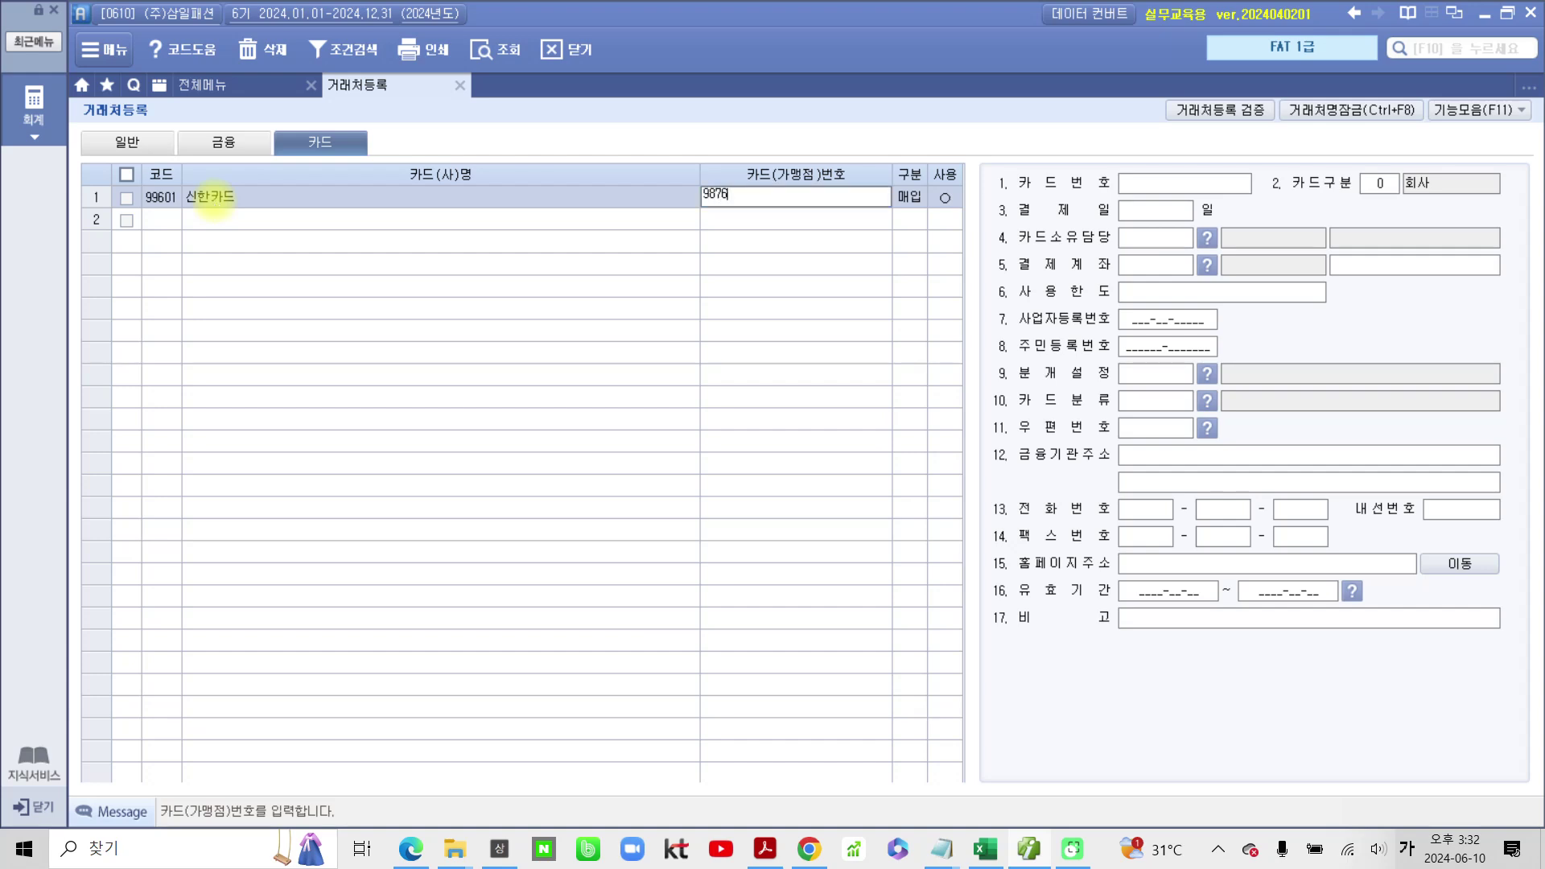
pyautogui.write('-5432-1234')
pyautogui.press('Return')
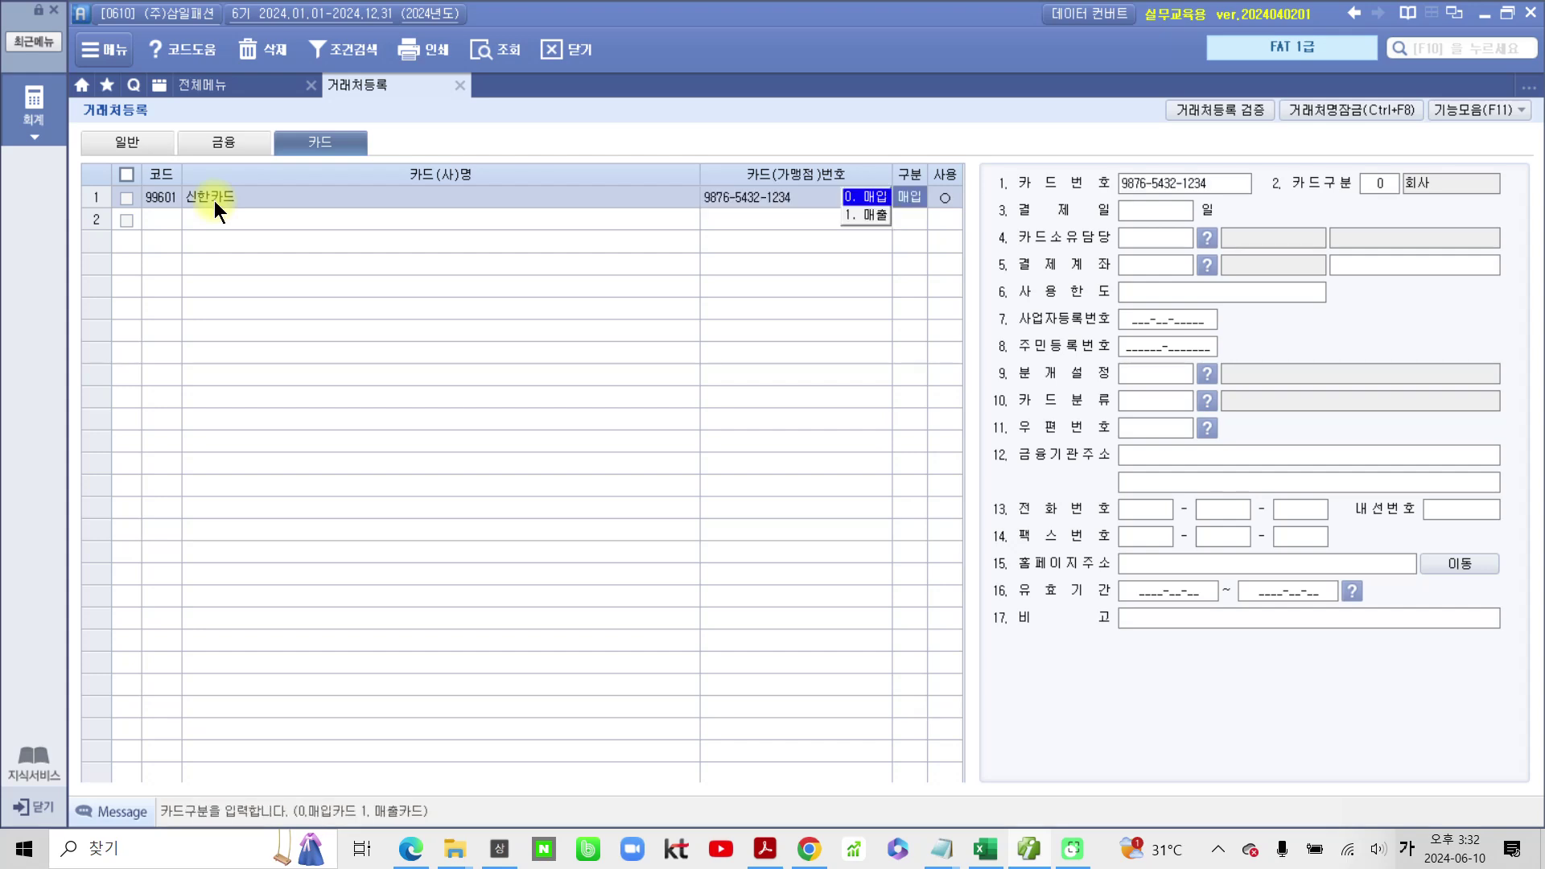
pyautogui.press('Return')
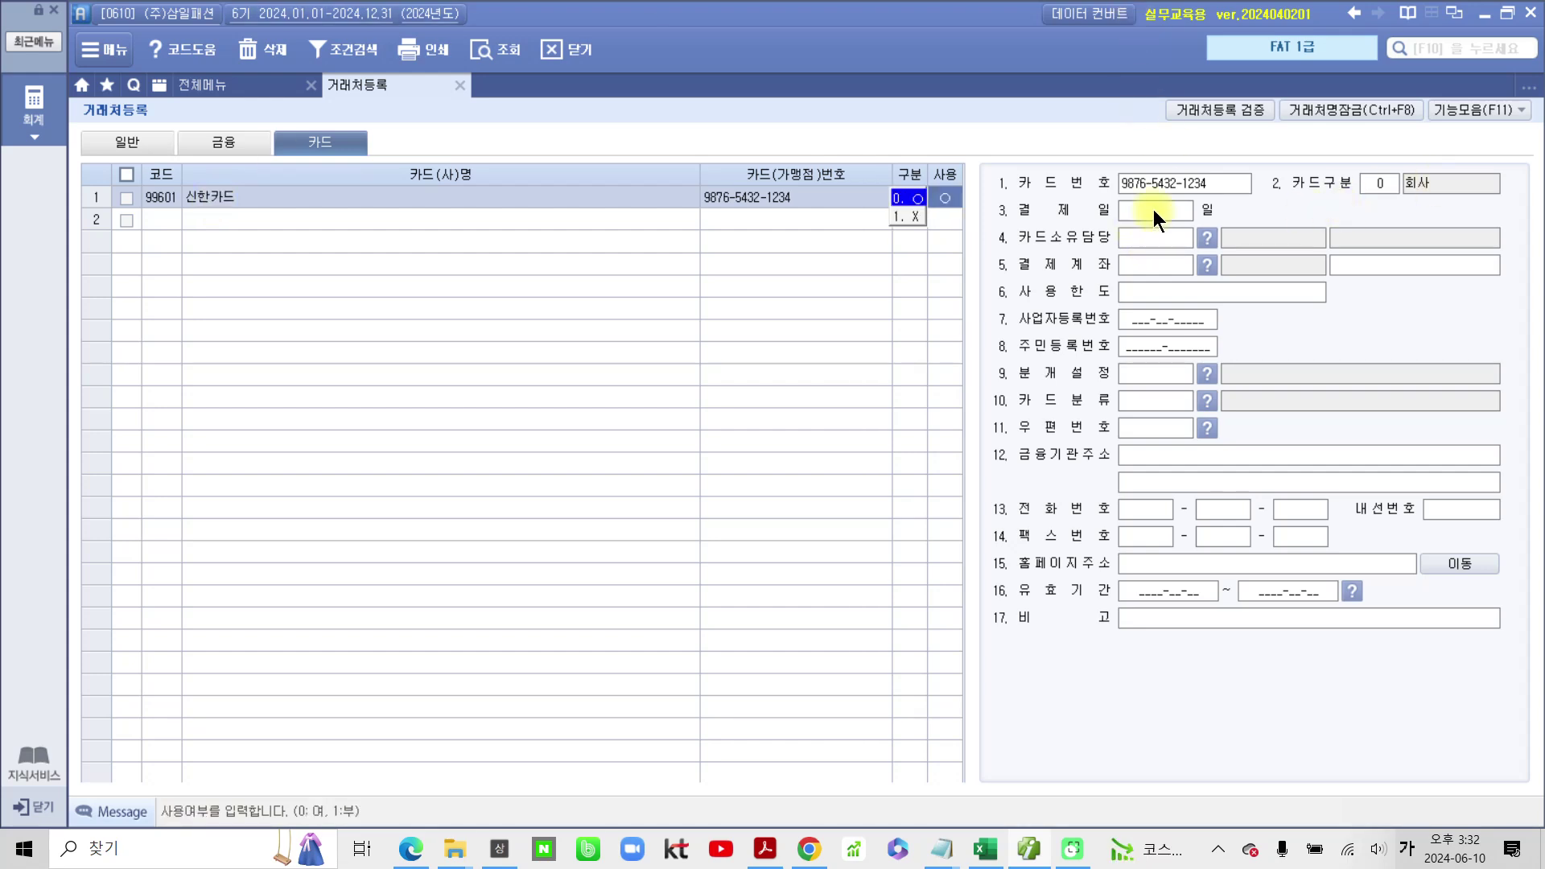
pyautogui.press('Return')
pyautogui.write('25')
pyautogui.press('Return')
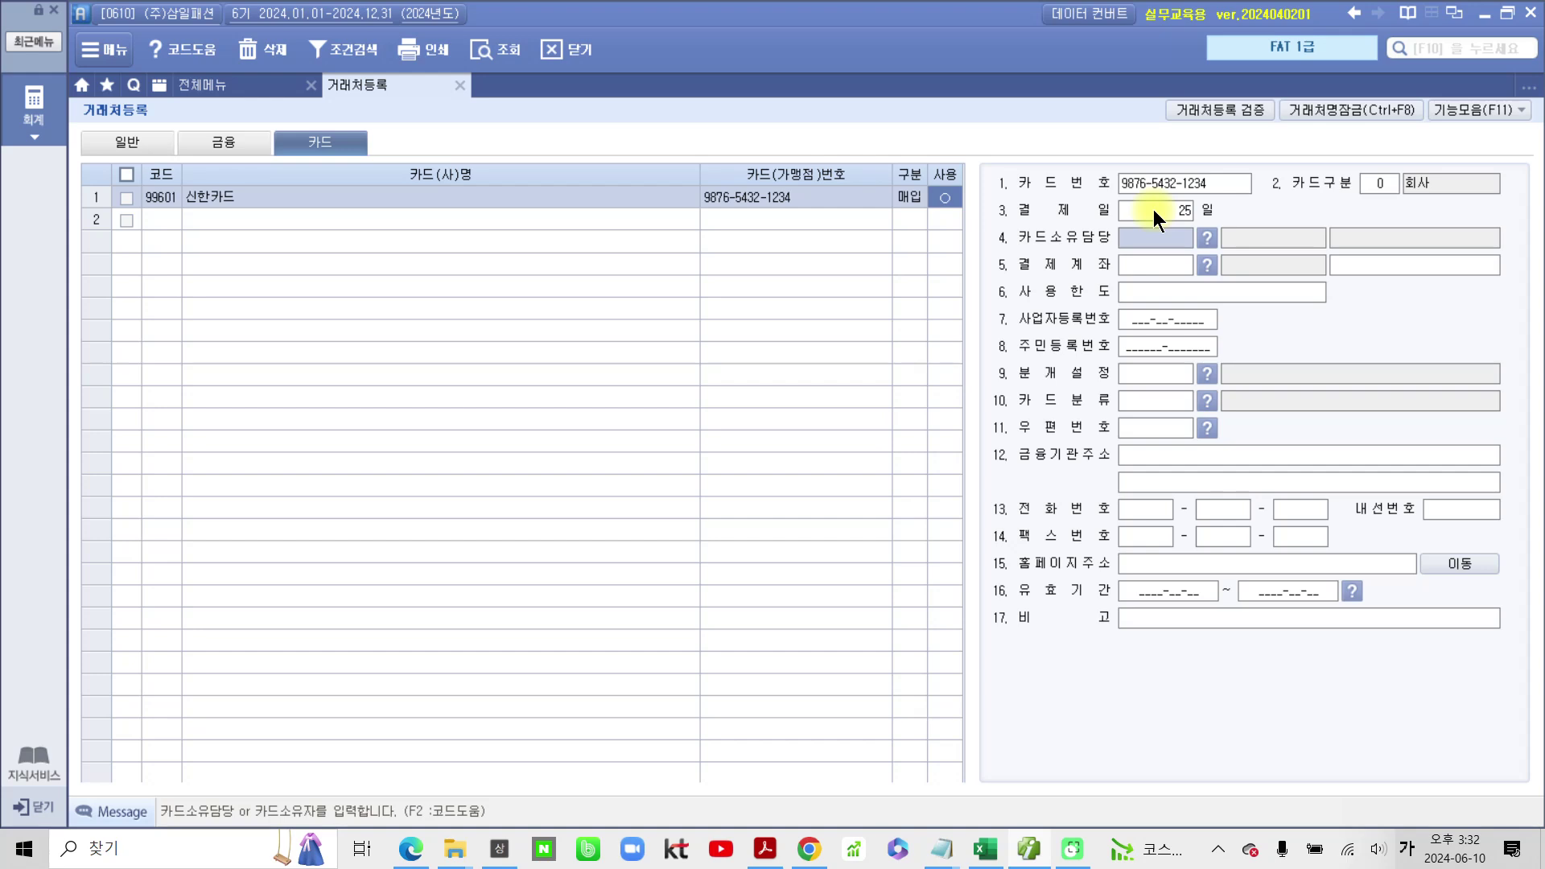
pyautogui.press('Return')
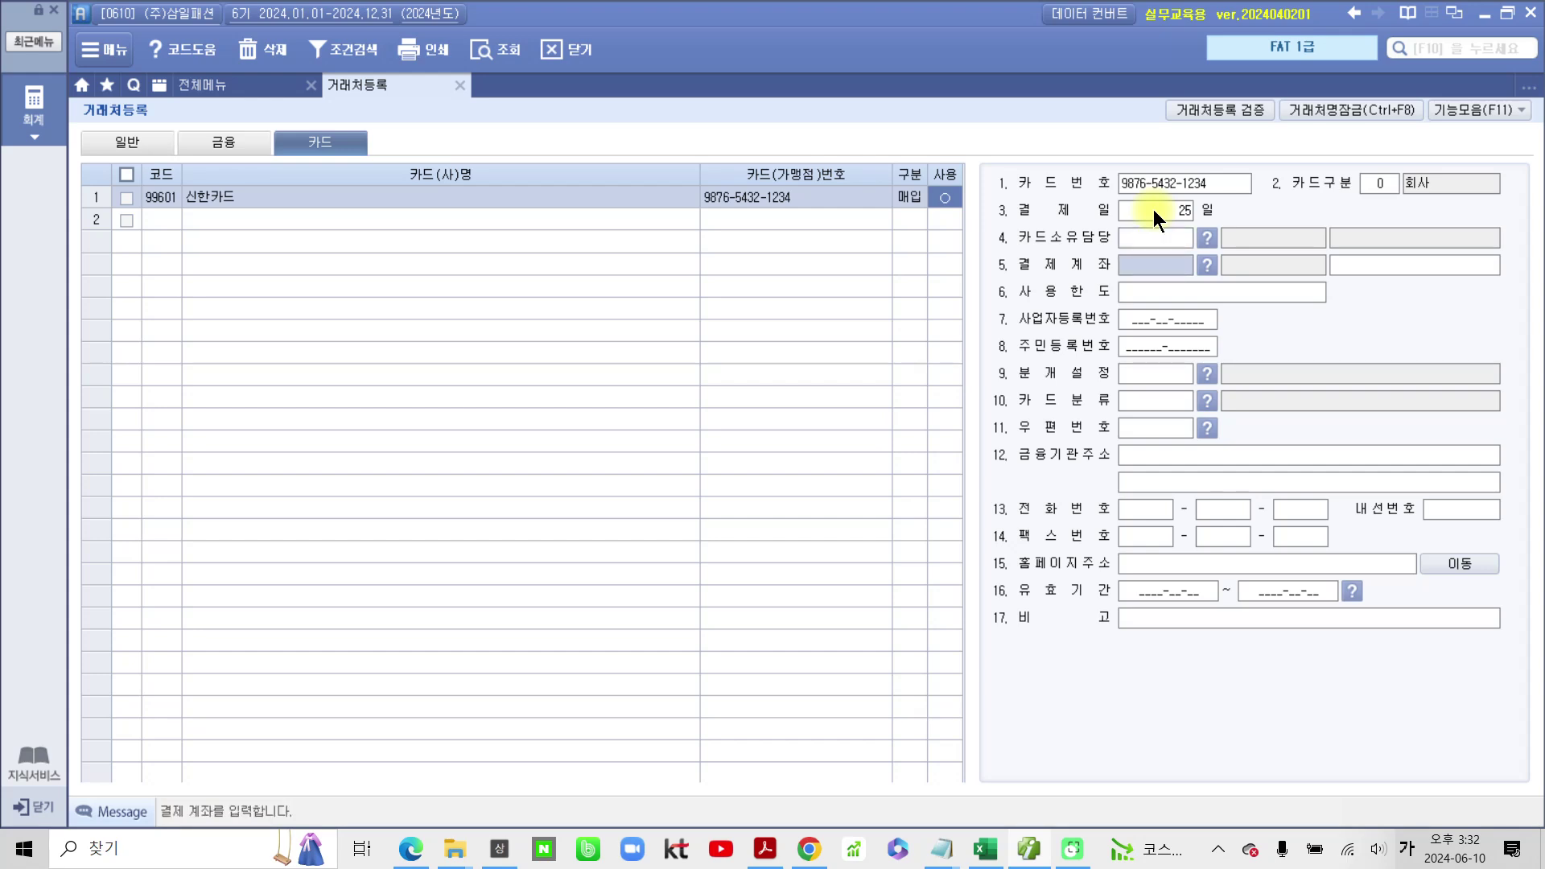
# Step: Add card client 99602 국민카드사 with its merchant number, type 매출, in use
pyautogui.click(148, 220)
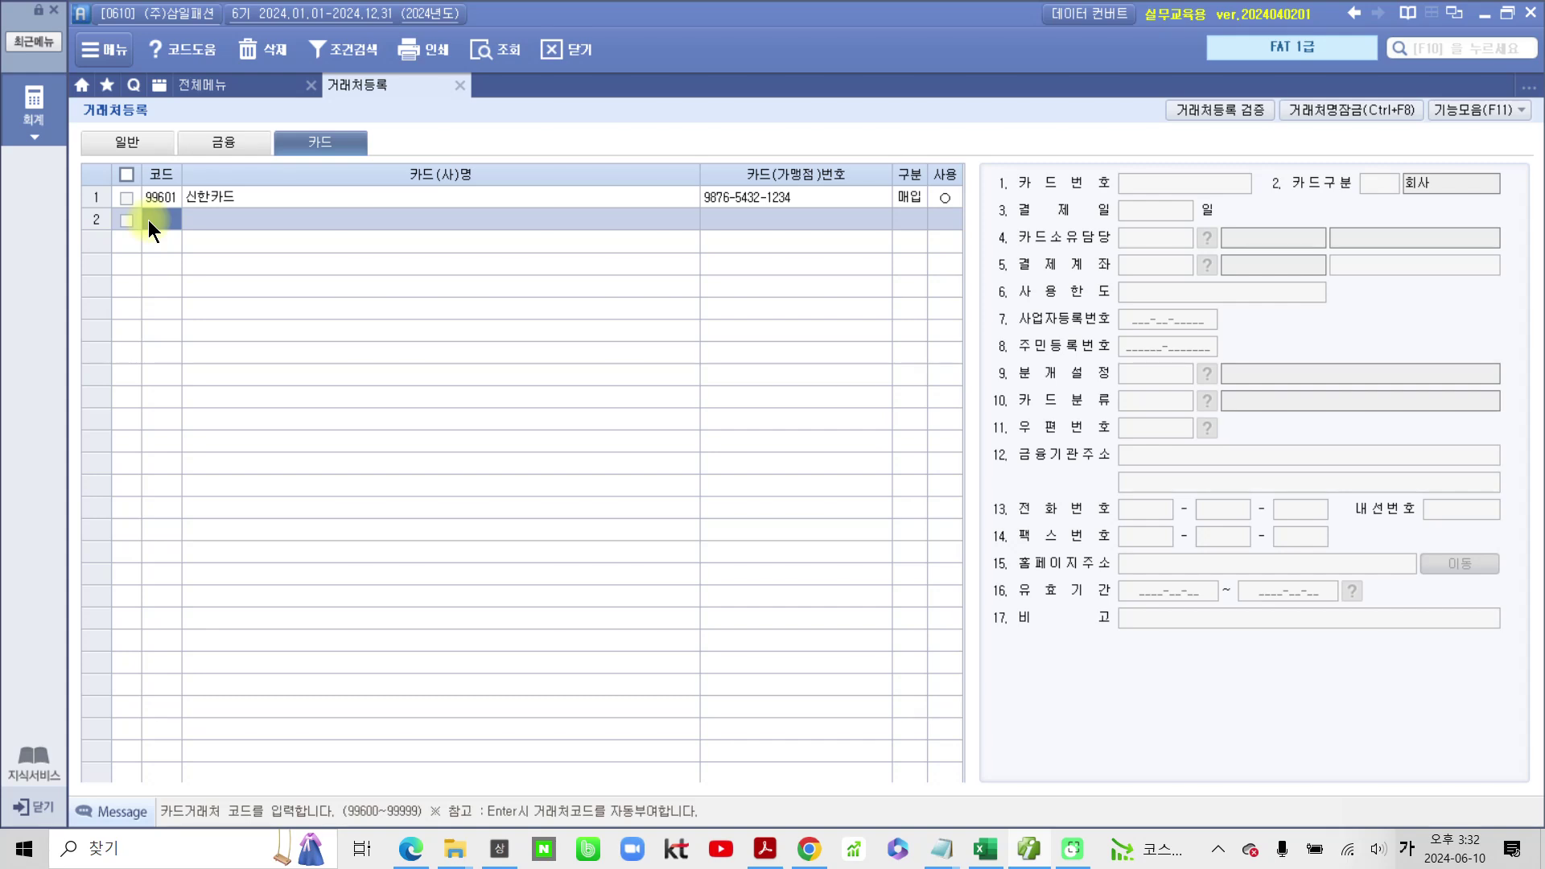
pyautogui.write('99602')
pyautogui.press('Return')
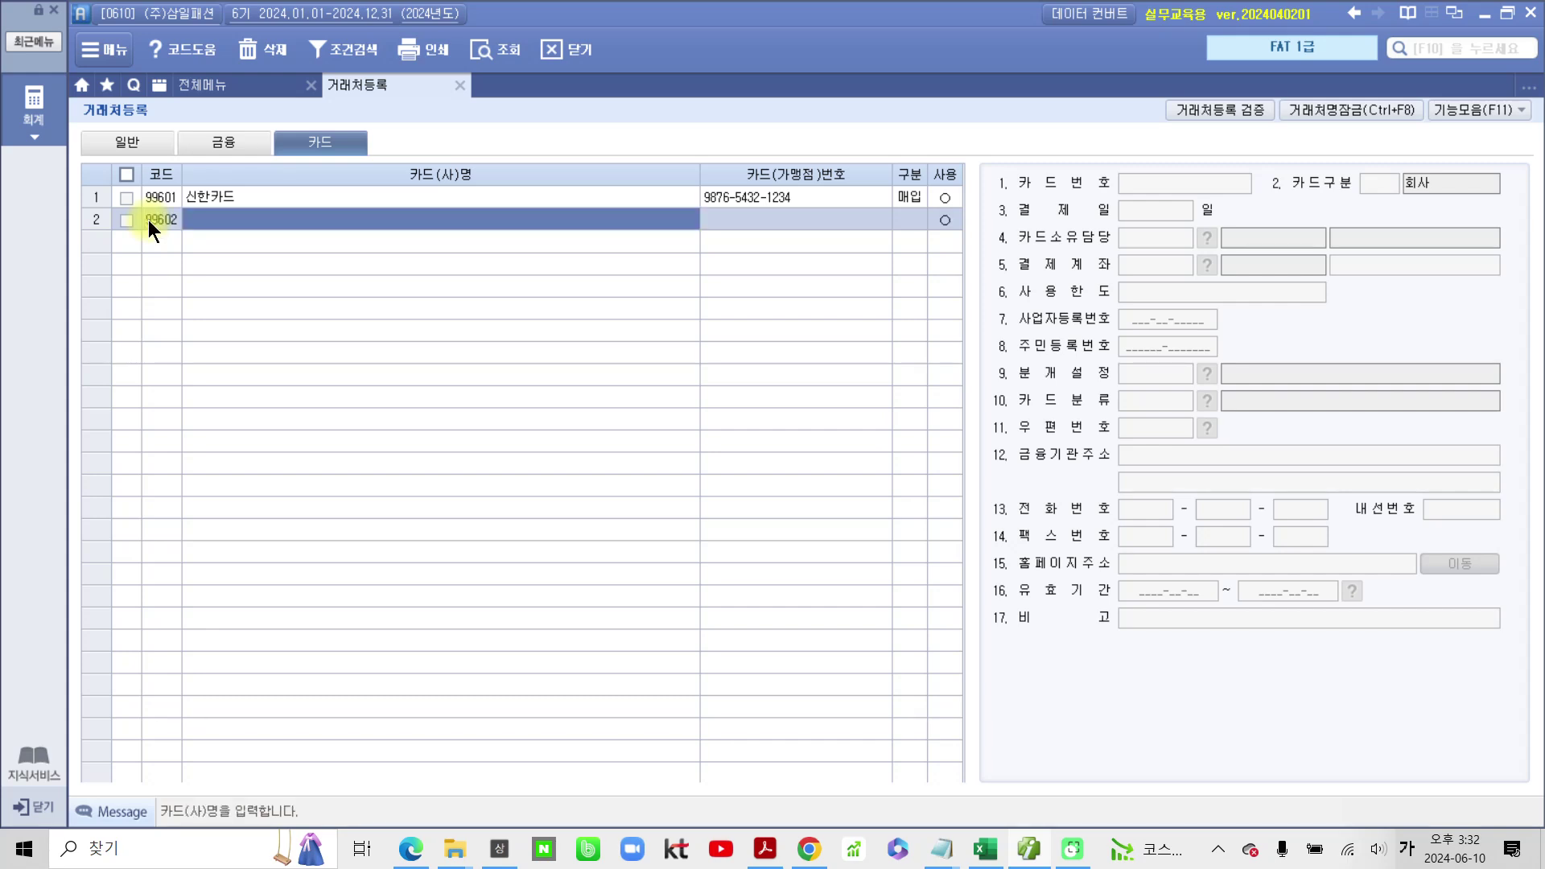
pyautogui.write('구긴ㅓ')
pyautogui.press('BackSpace')
pyautogui.press('BackSpace')
pyautogui.press('BackSpace')
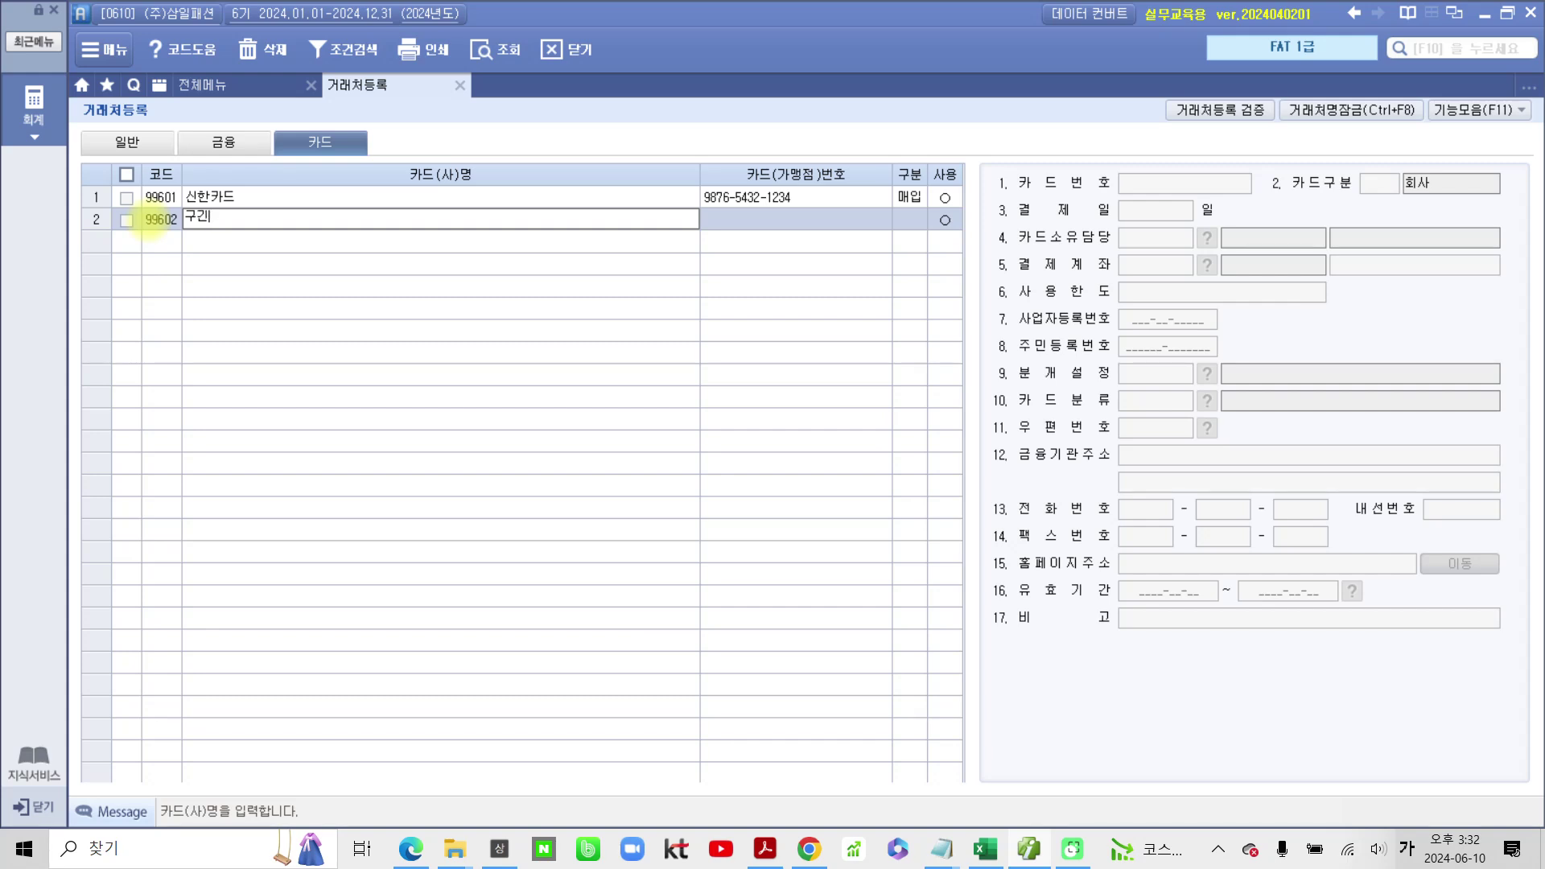
pyautogui.write('구')
pyautogui.write('ㄱ민카드사')
pyautogui.press('Return')
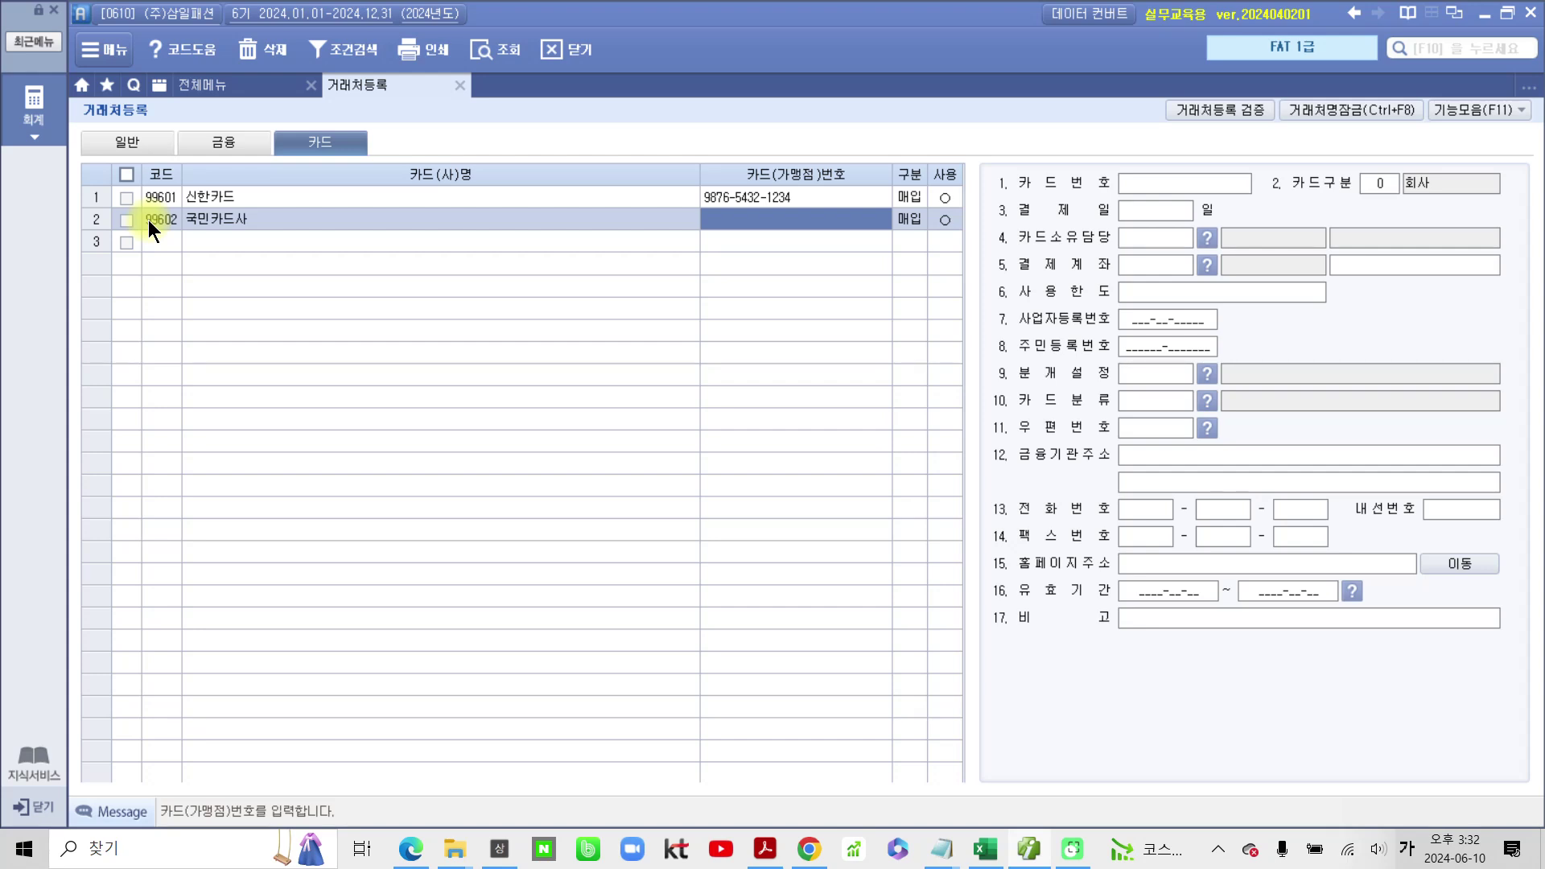
pyautogui.write('98765')
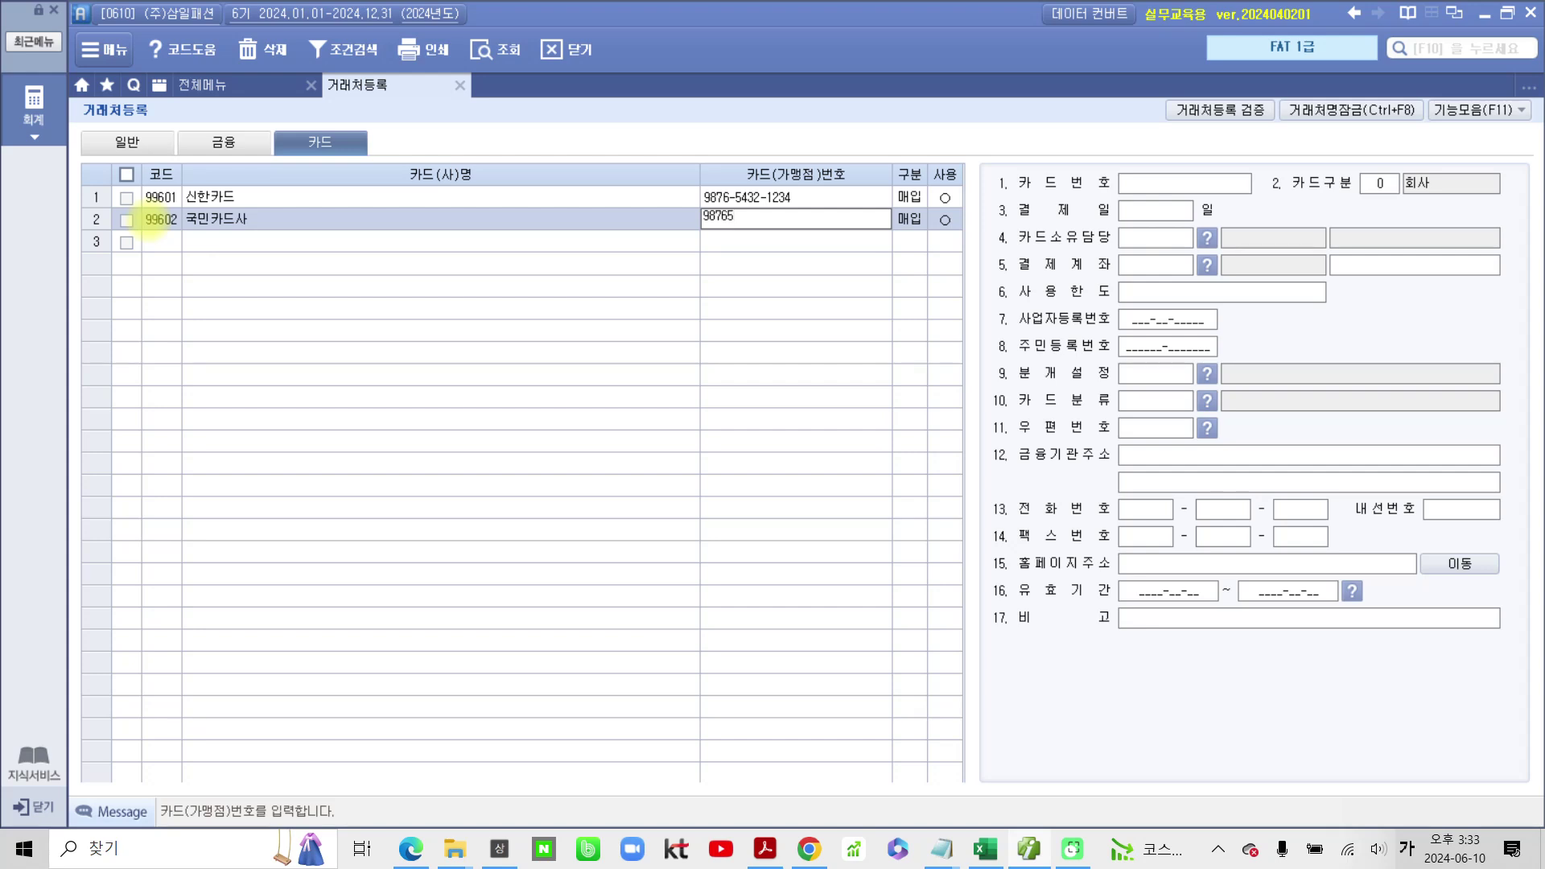
pyautogui.write('21')
pyautogui.press('Return')
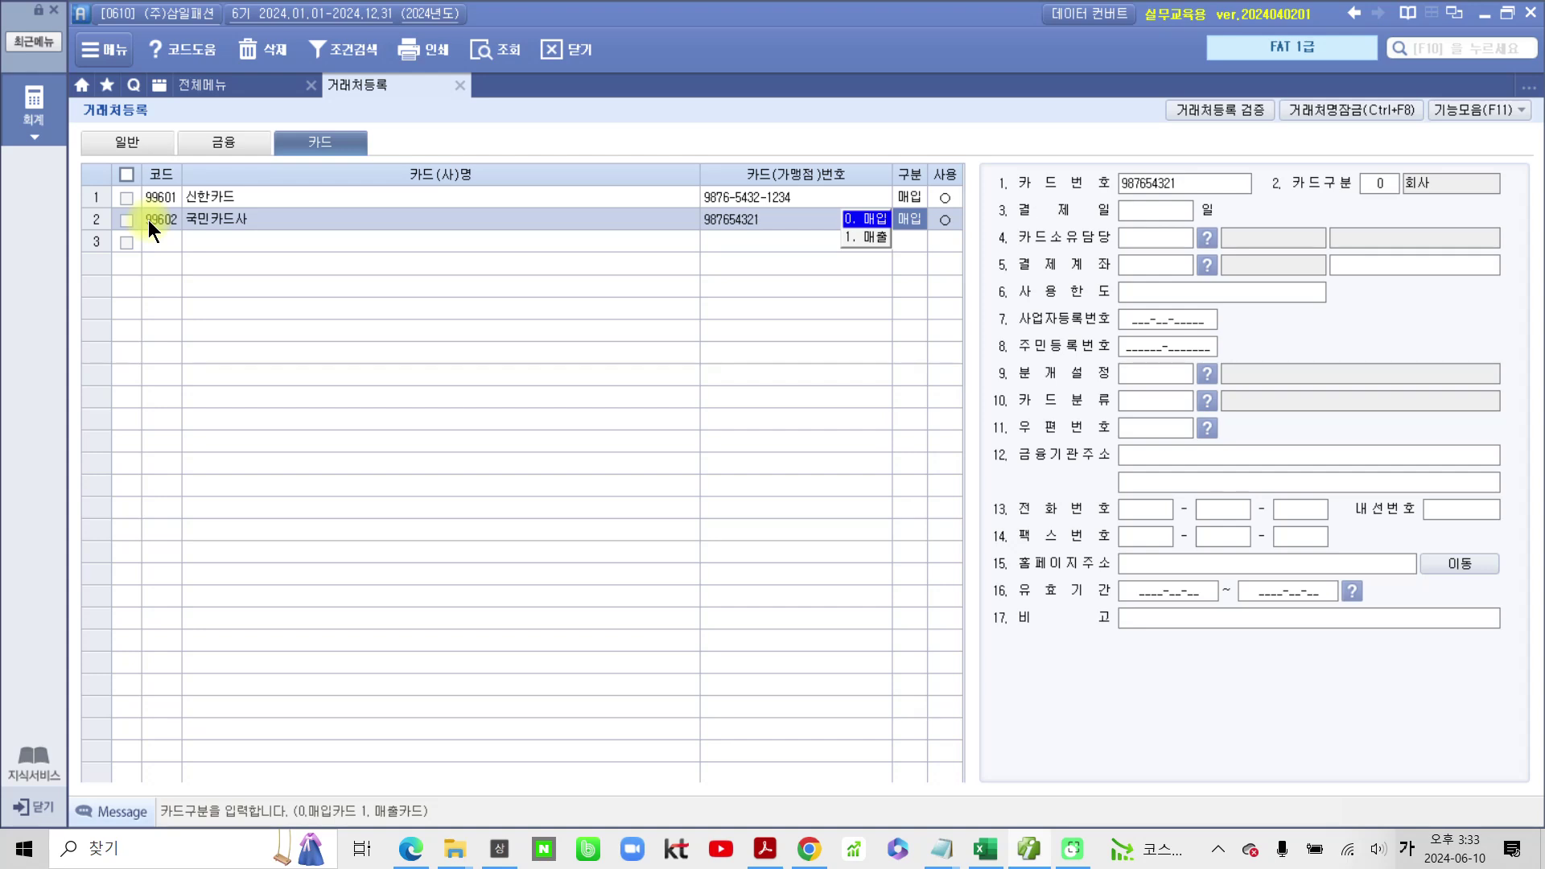
pyautogui.press('Return')
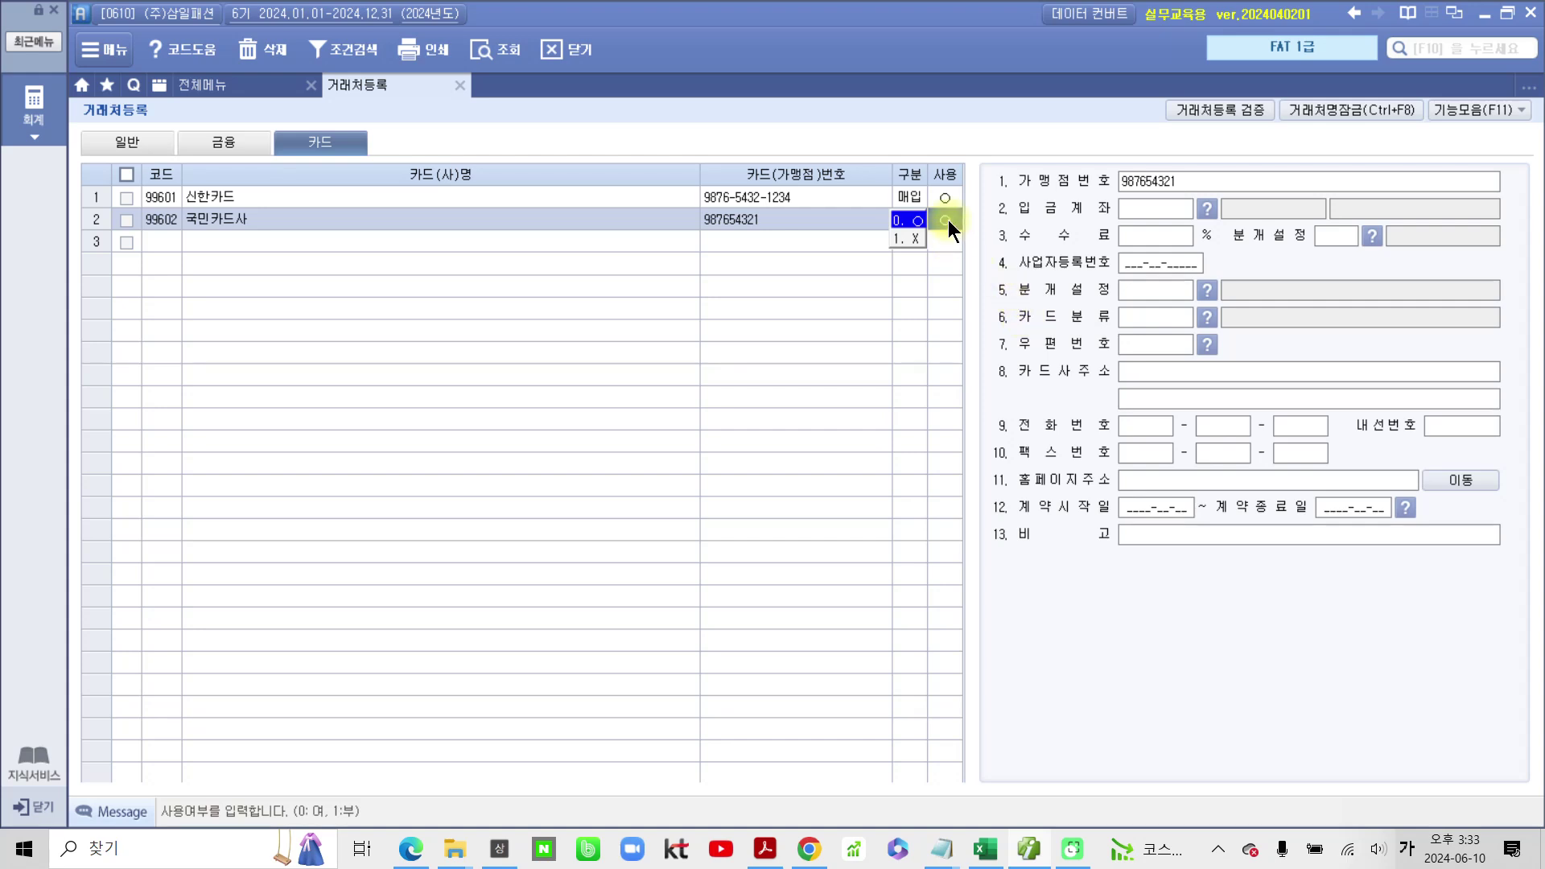
pyautogui.press('Return')
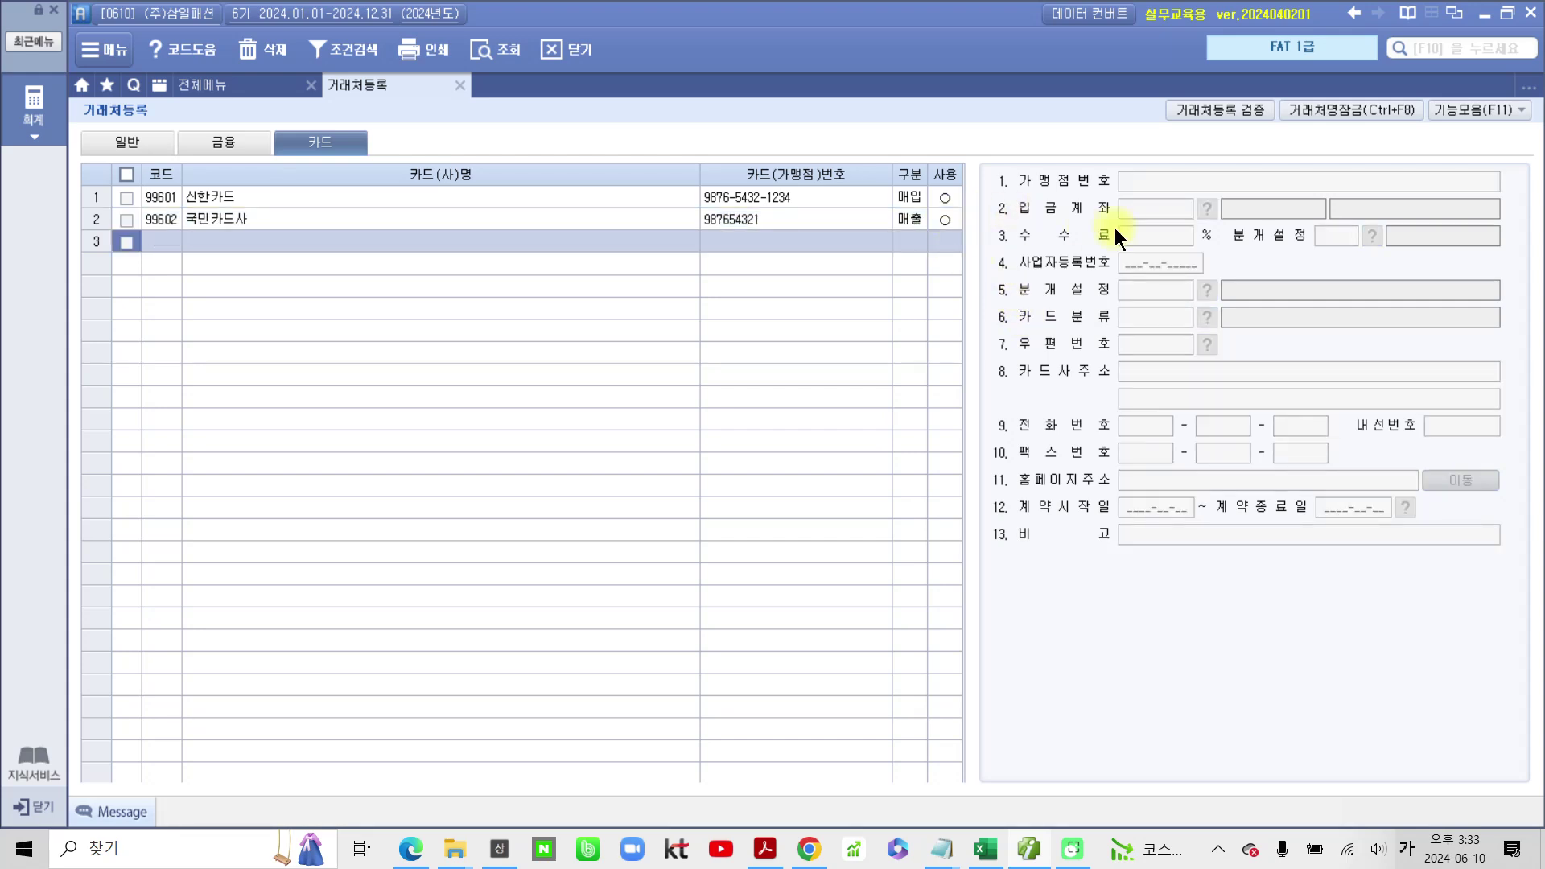
pyautogui.click(857, 216)
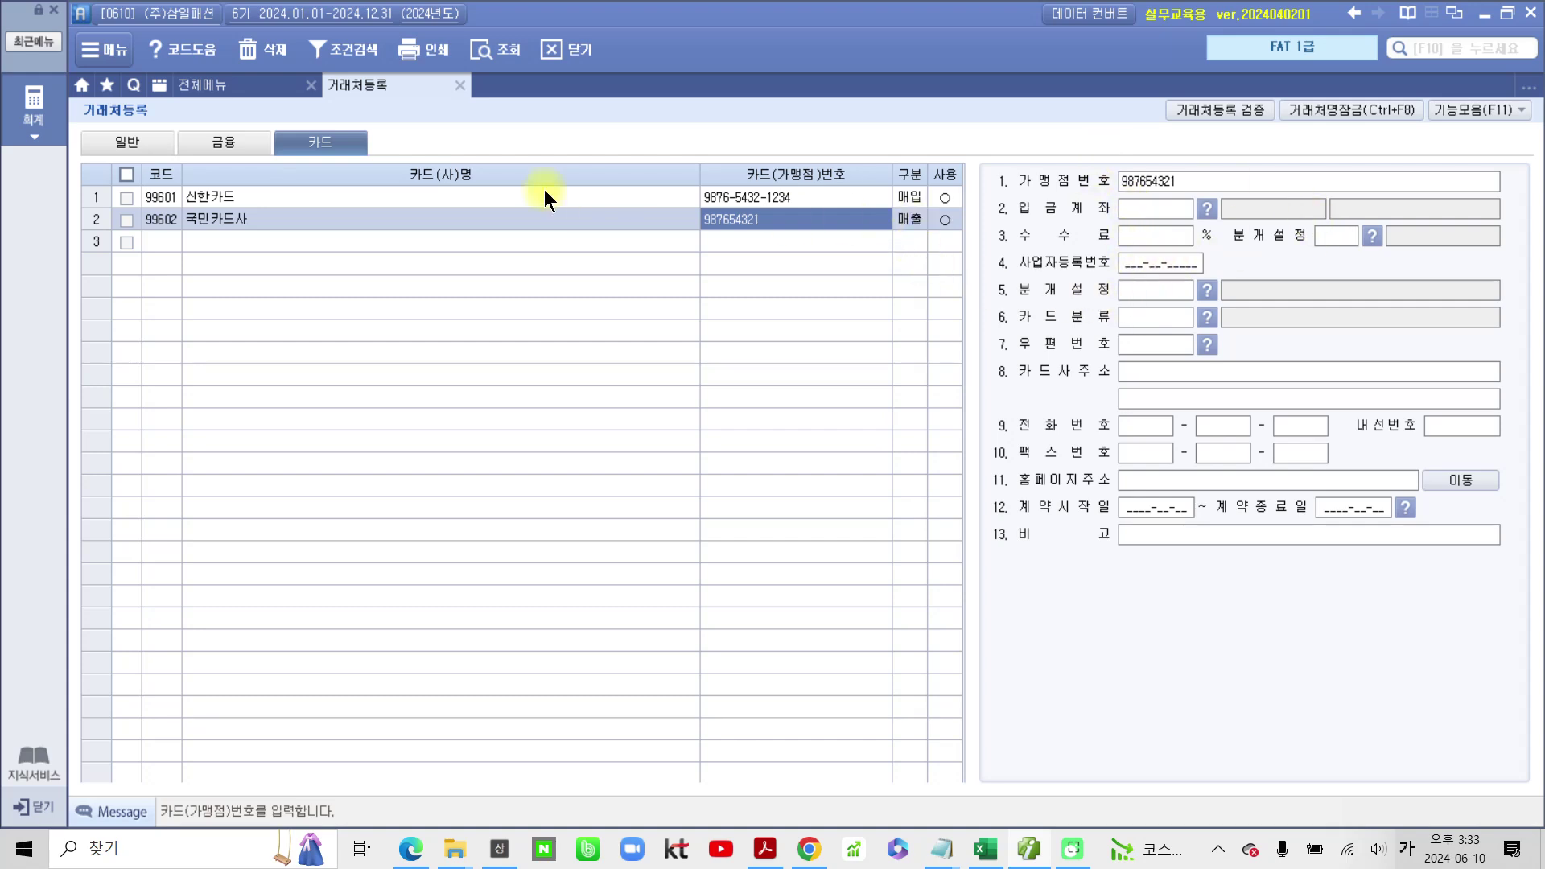
# Step: Append -5678 to 신한카드's card number, keeping it as an in-use purchase card
pyautogui.click(1488, 109)
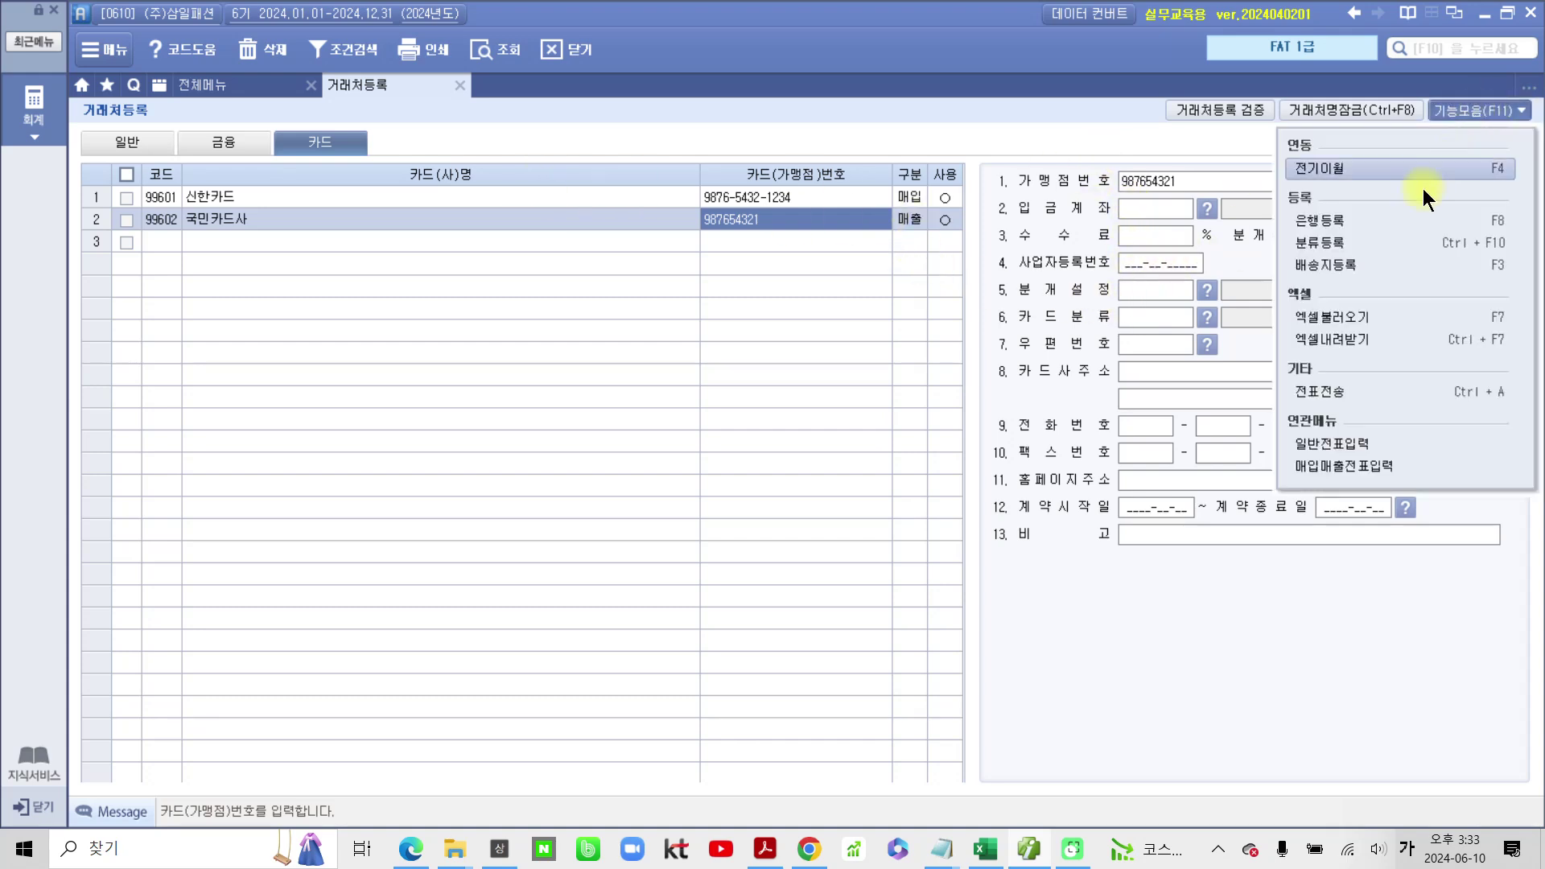
pyautogui.click(1377, 225)
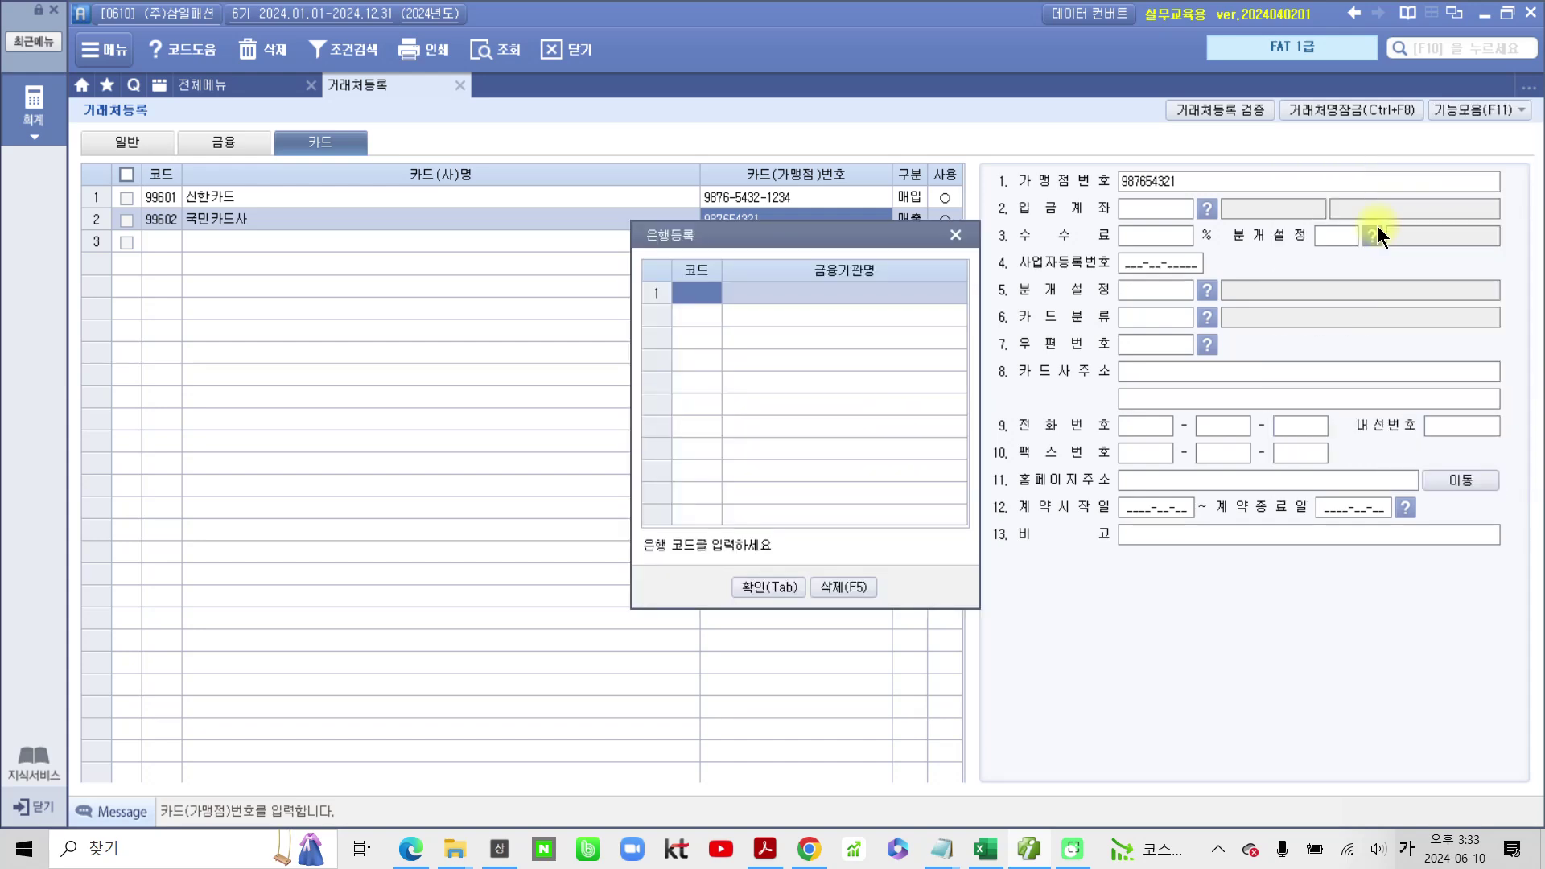
pyautogui.click(957, 234)
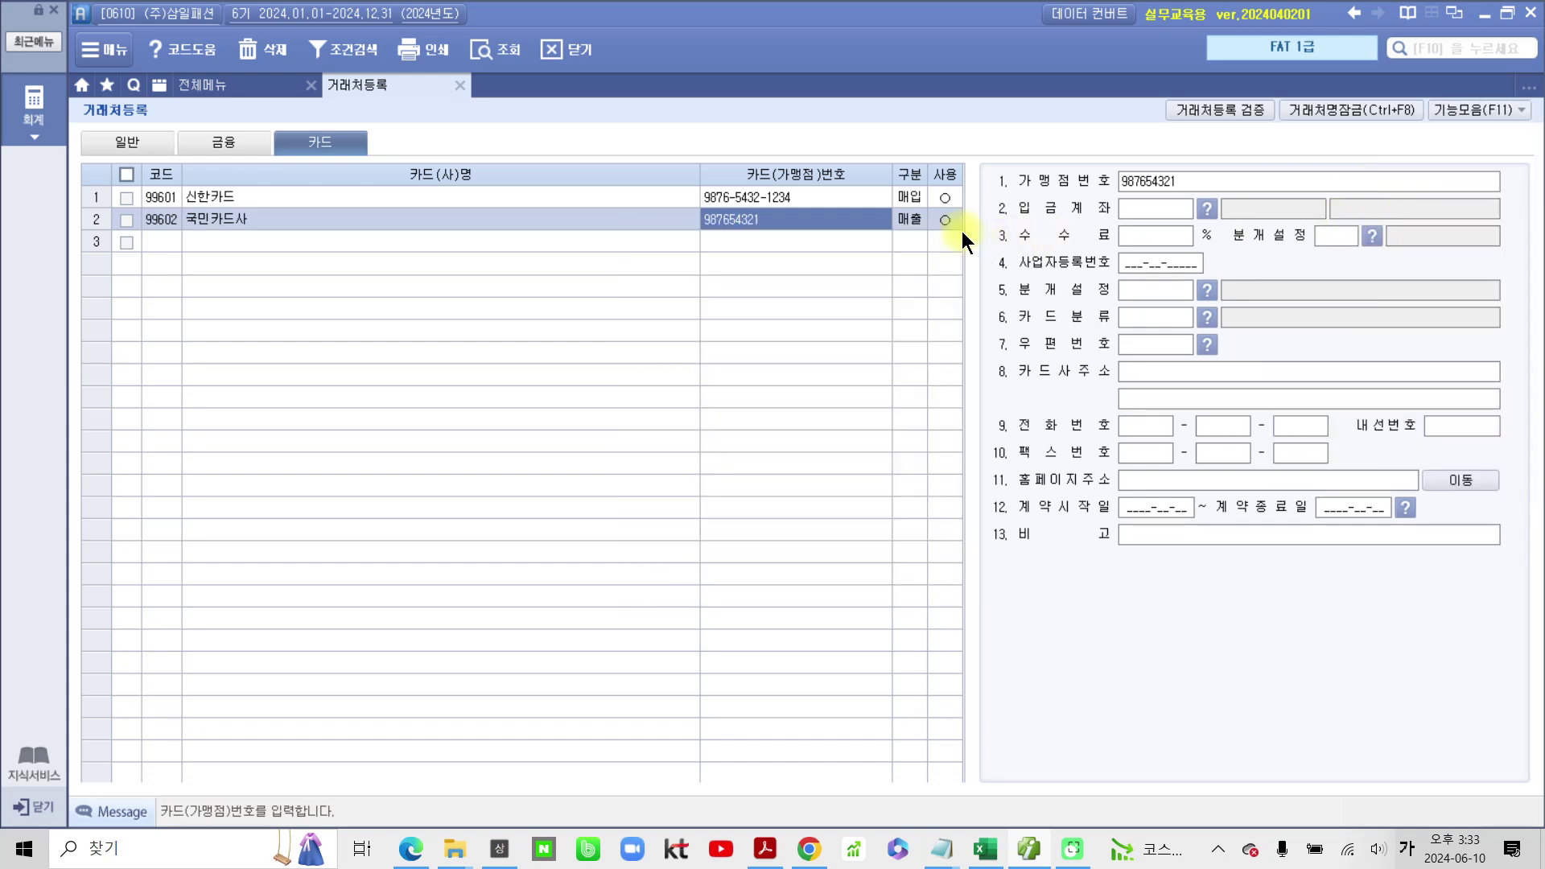
pyautogui.click(821, 199)
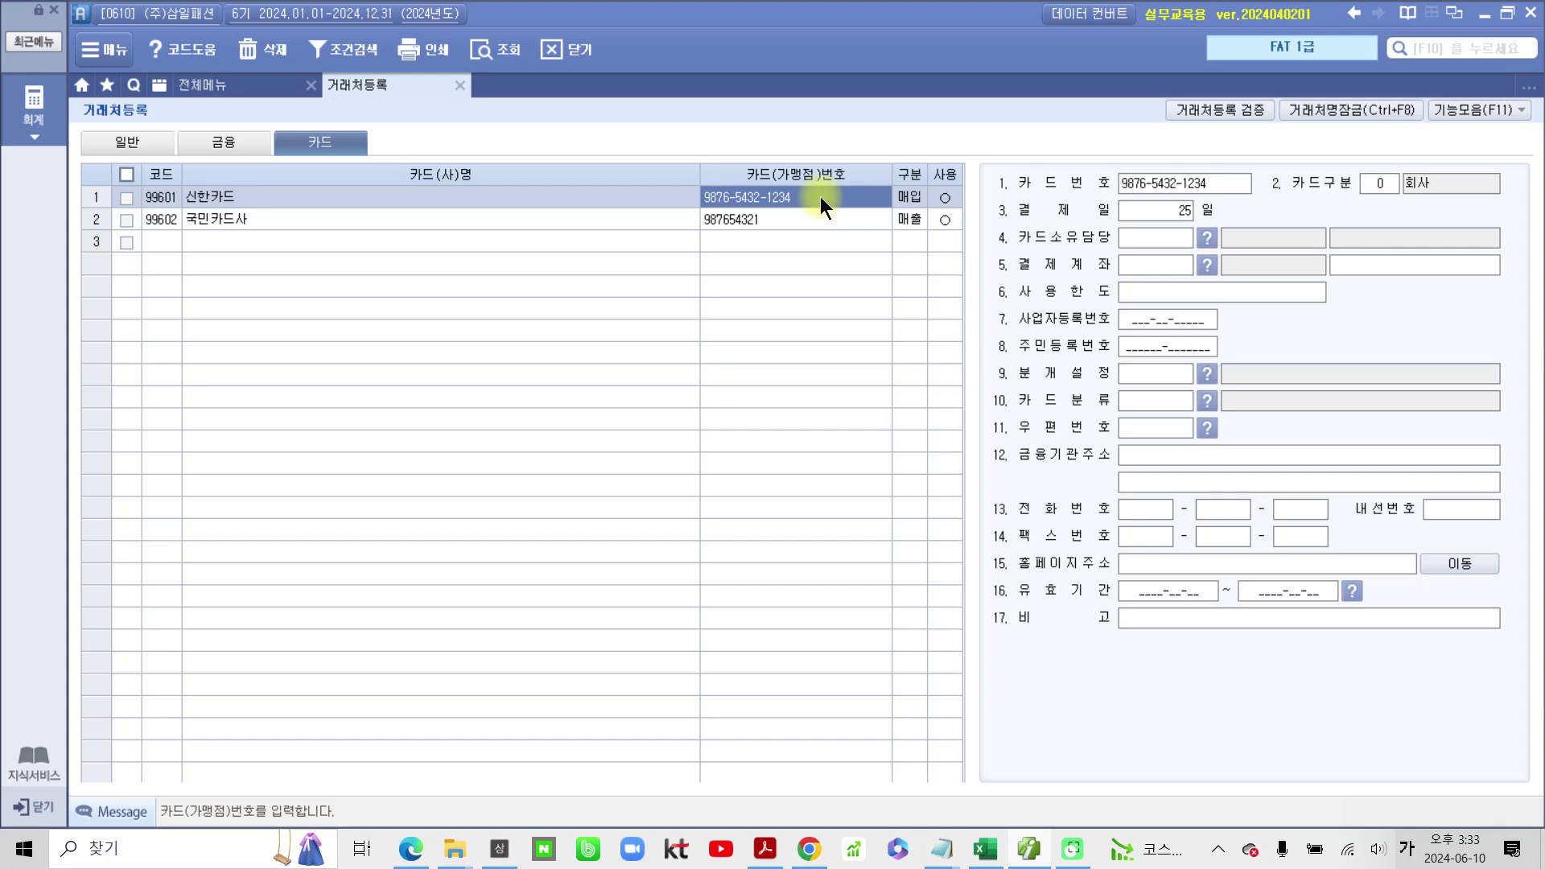
pyautogui.click(819, 196)
pyautogui.write('-5678')
pyautogui.press('Return')
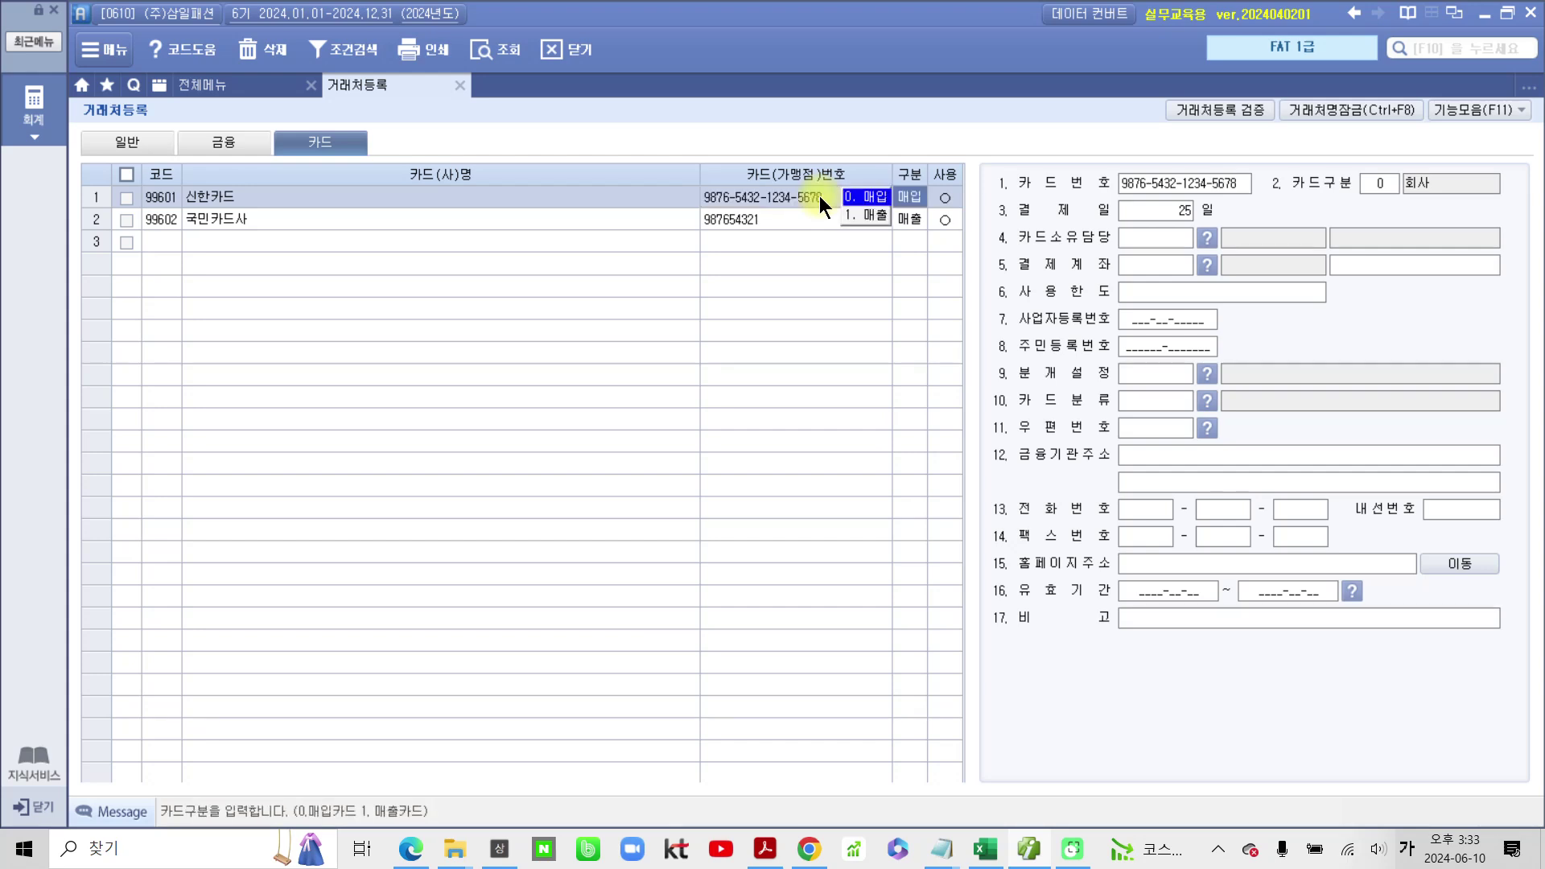
pyautogui.press('Return')
pyautogui.click(815, 219)
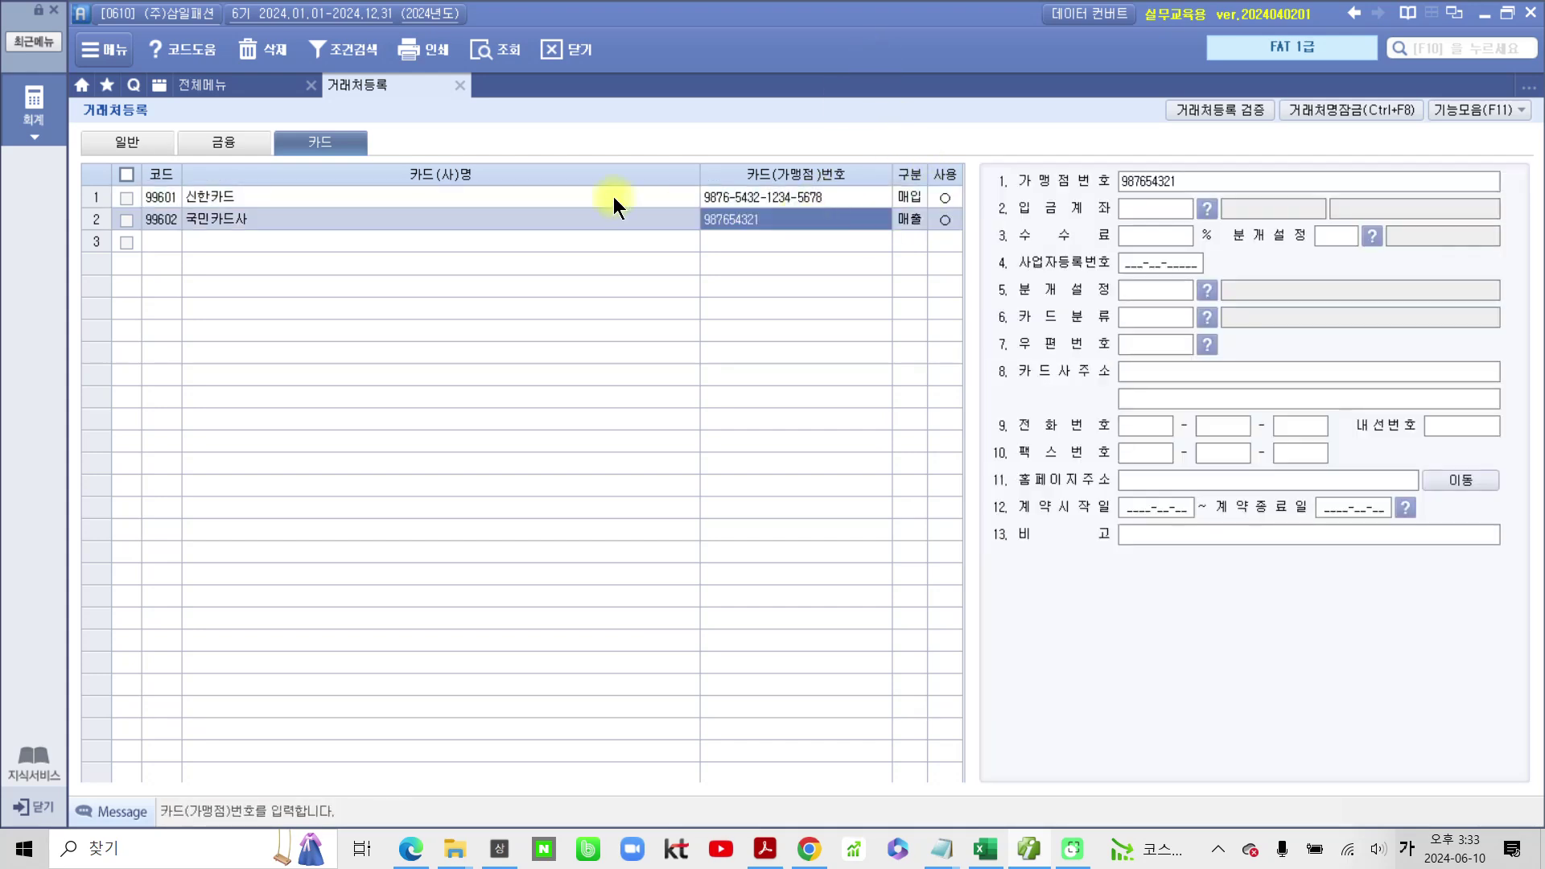
# Step: Register bank codes 100 국민은행 and 200 신한은행 in 은행등록 and save them
pyautogui.click(1495, 114)
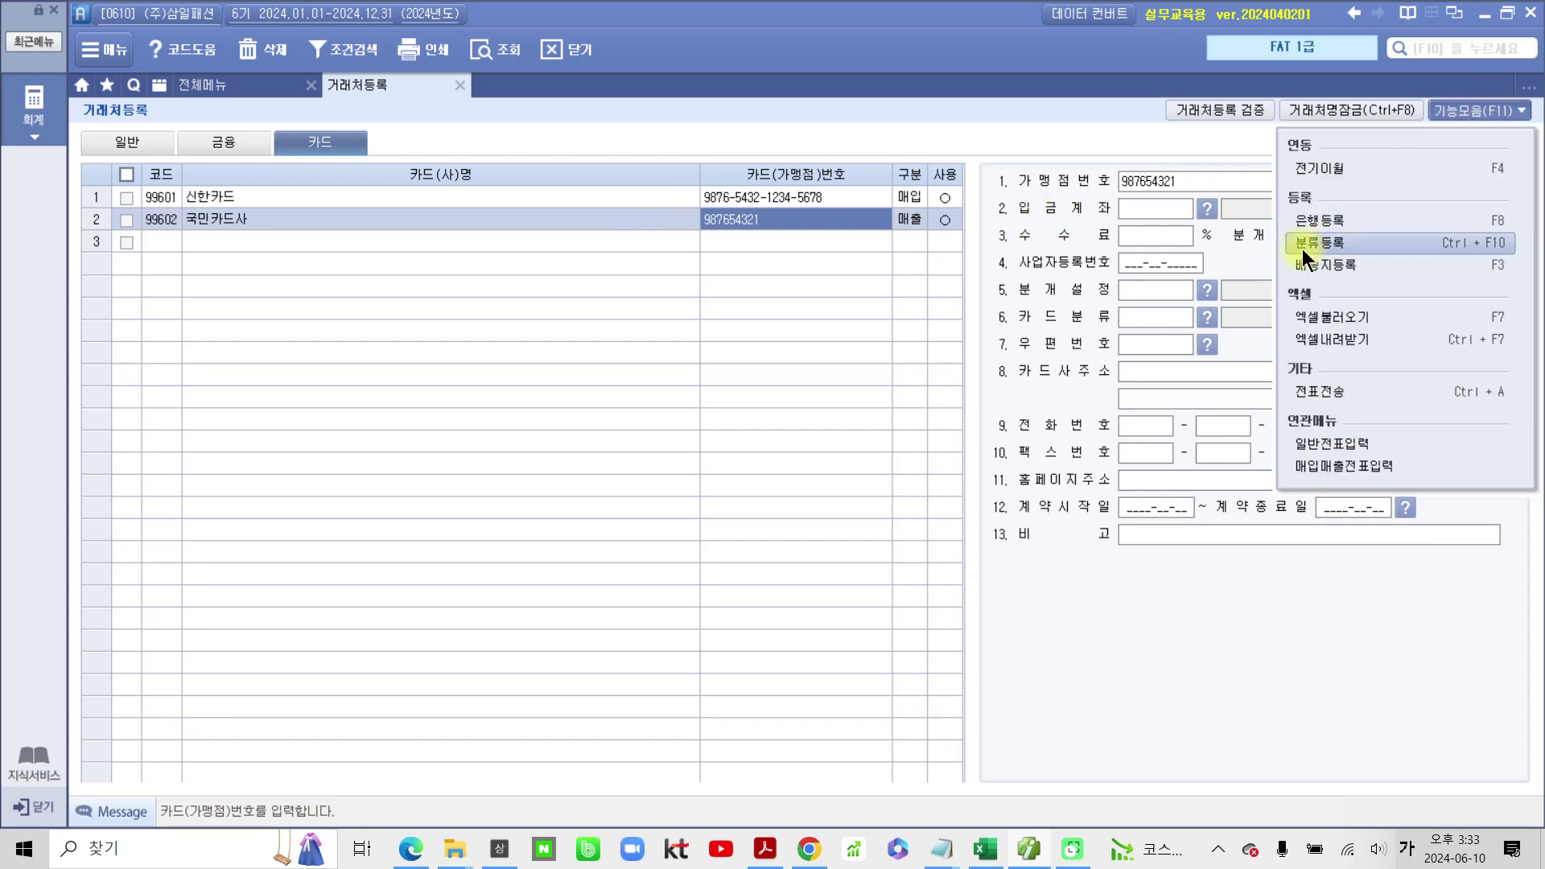
pyautogui.click(1331, 220)
pyautogui.write('100')
pyautogui.press('Return')
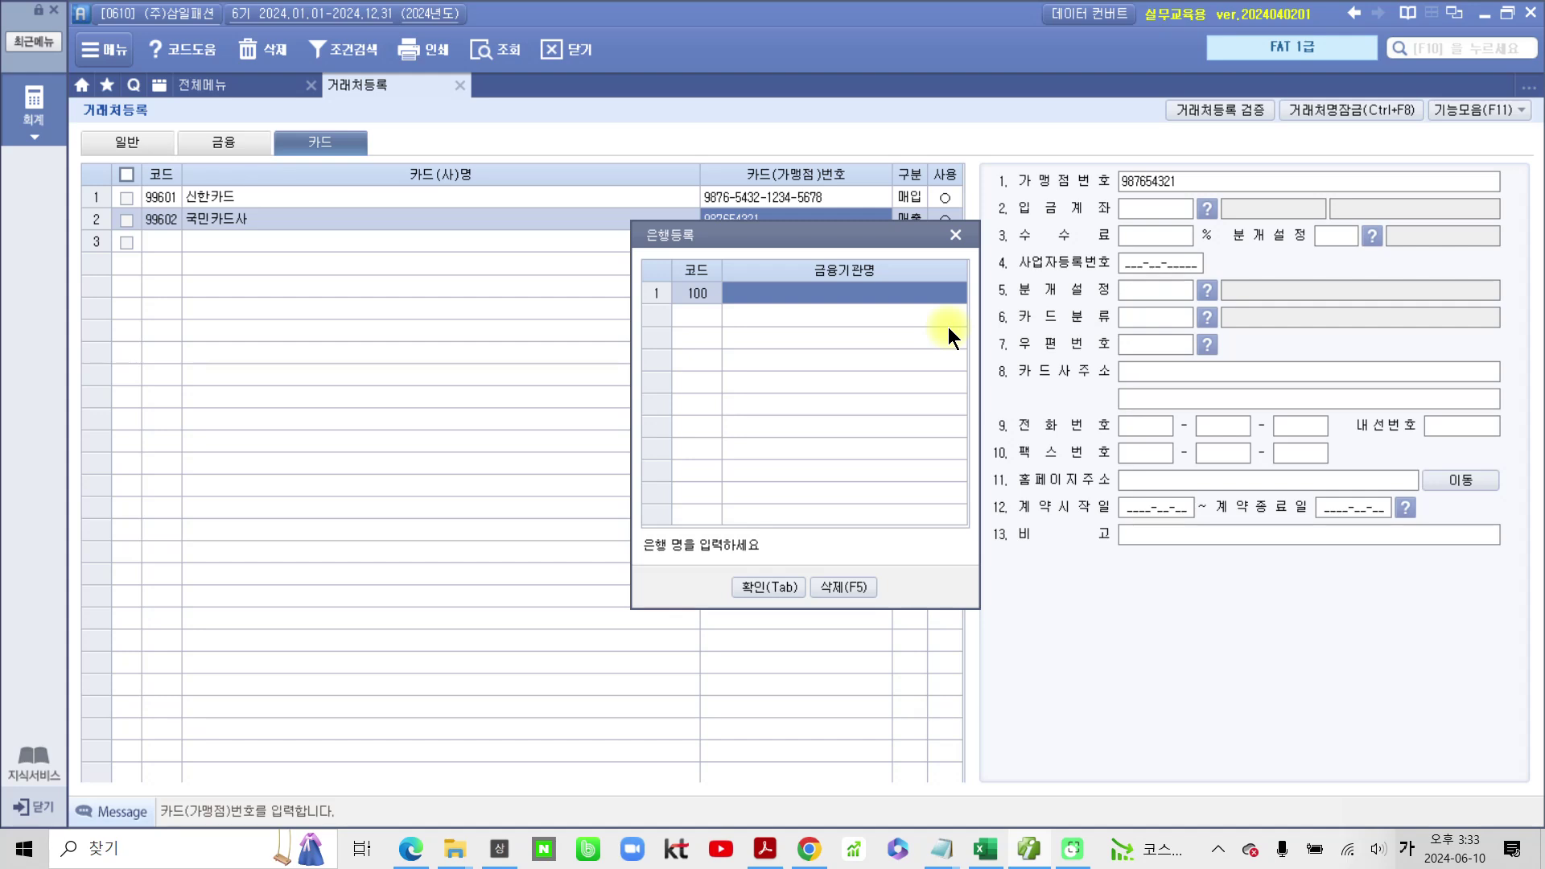
pyautogui.write('국민은')
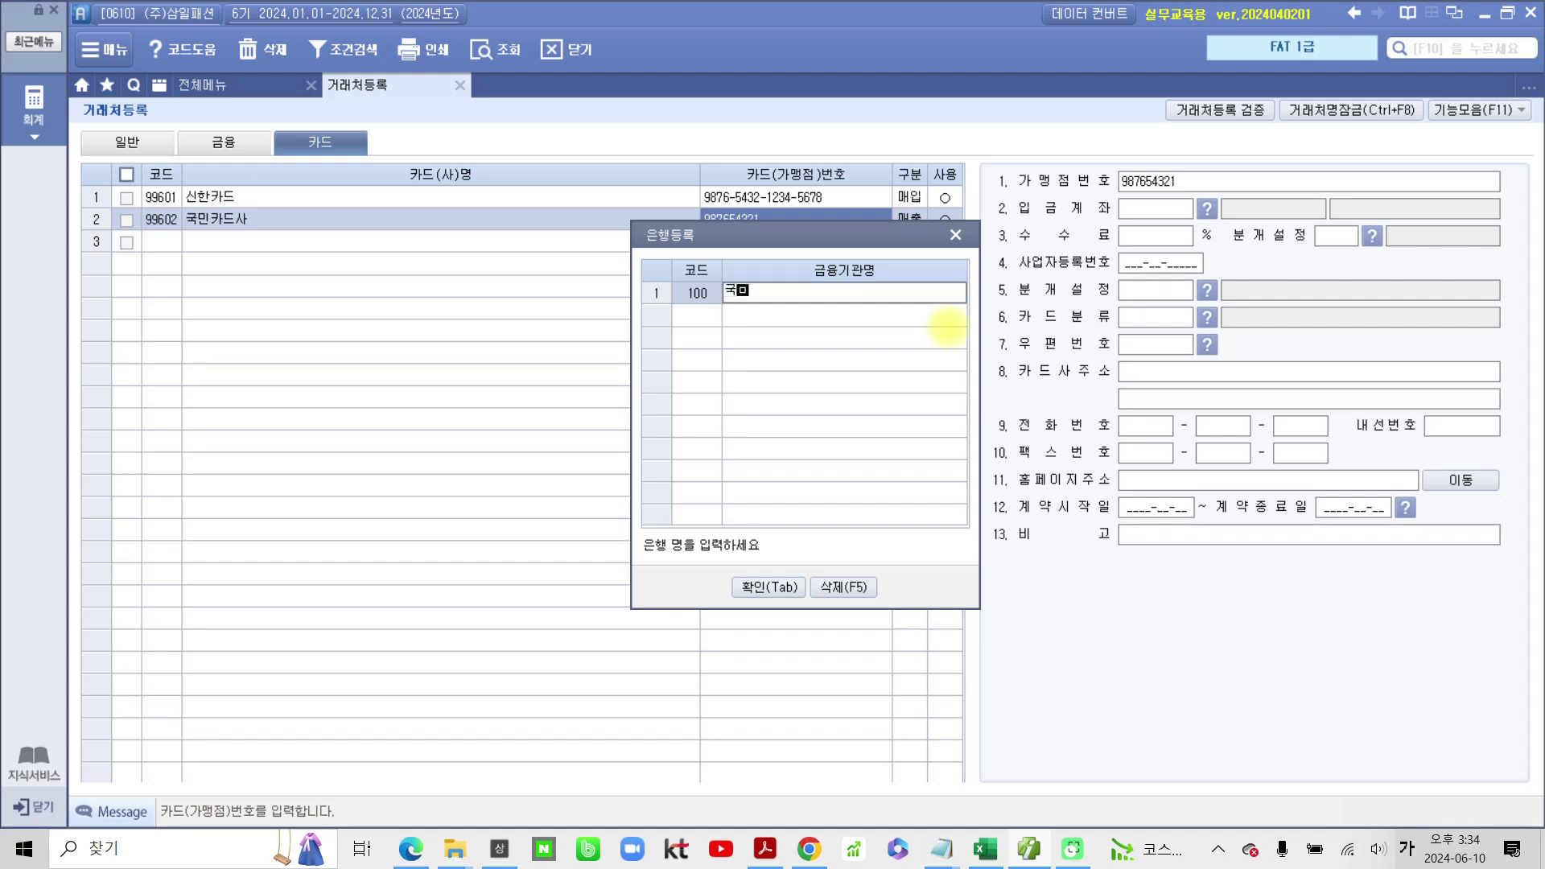
pyautogui.write('행')
pyautogui.press('Return')
pyautogui.write('200')
pyautogui.press('Return')
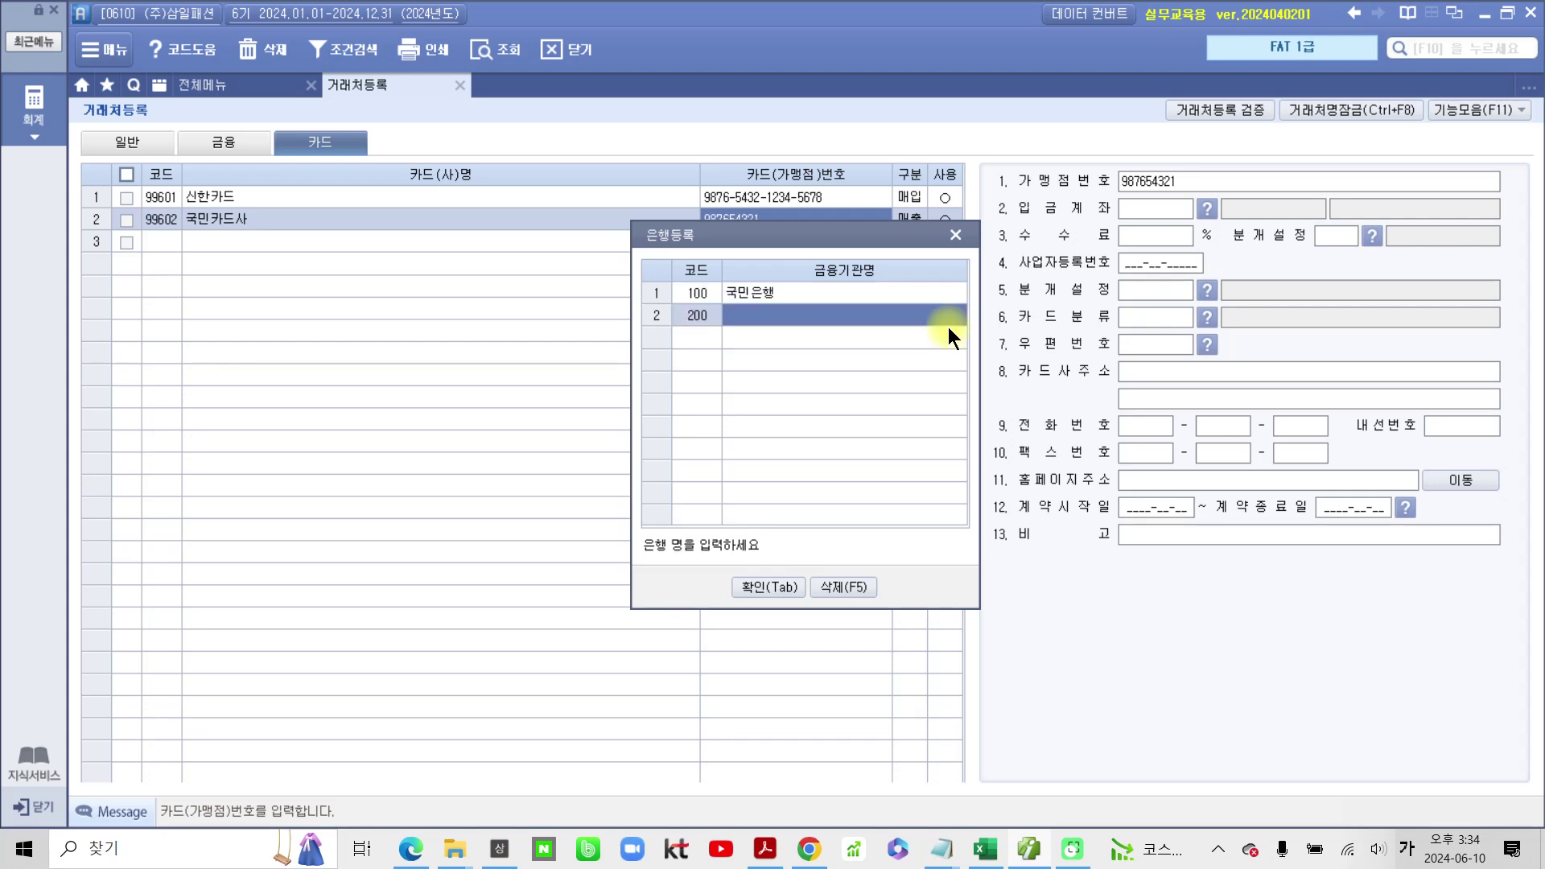
pyautogui.write('신한')
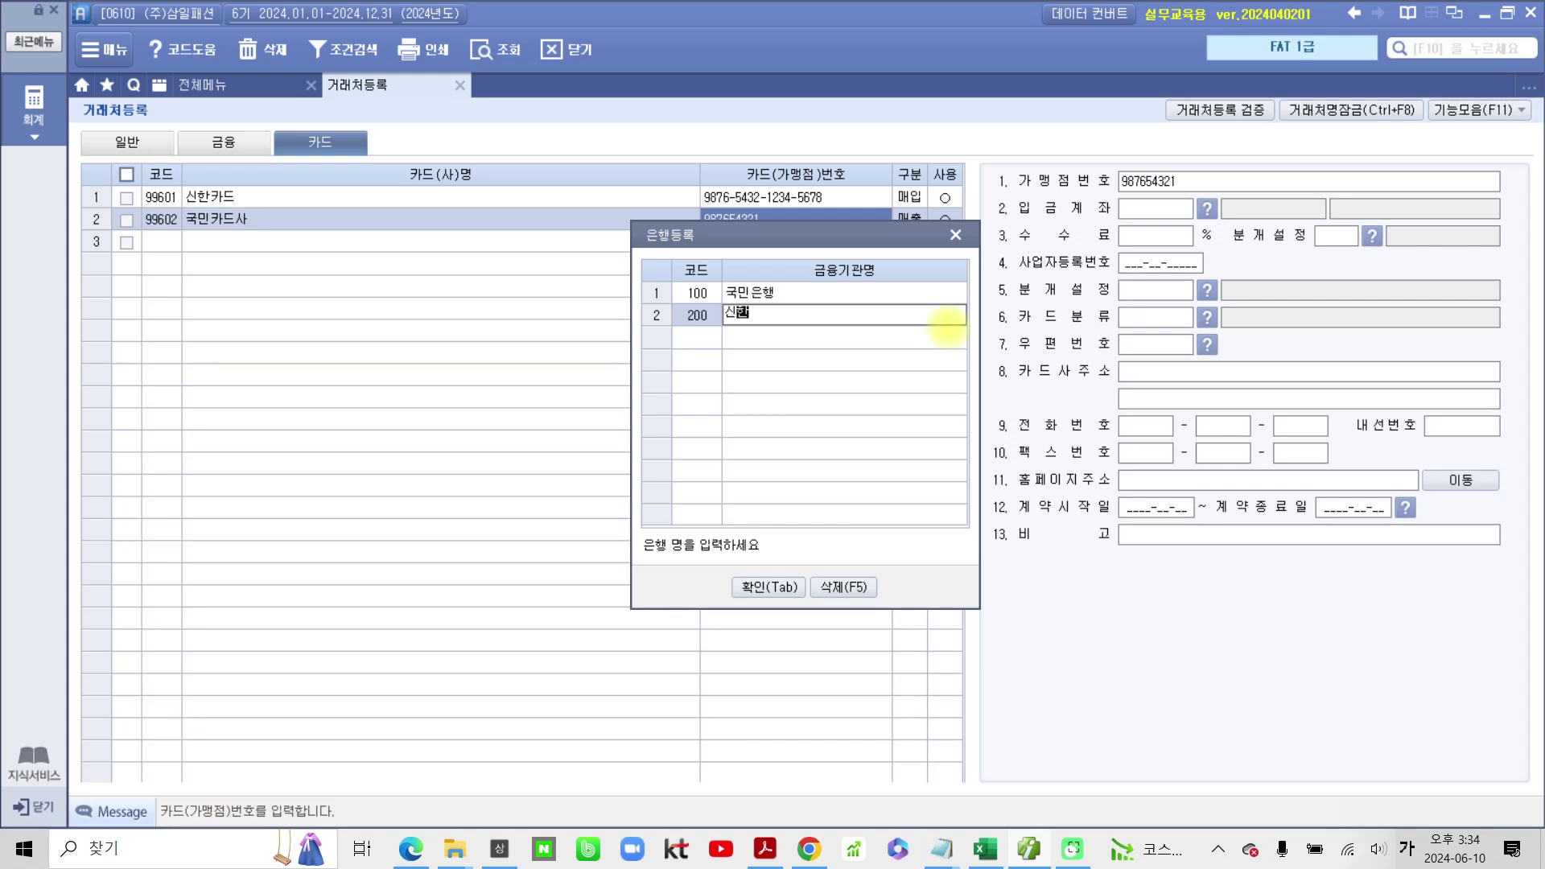
pyautogui.write('은행')
pyautogui.press('Return')
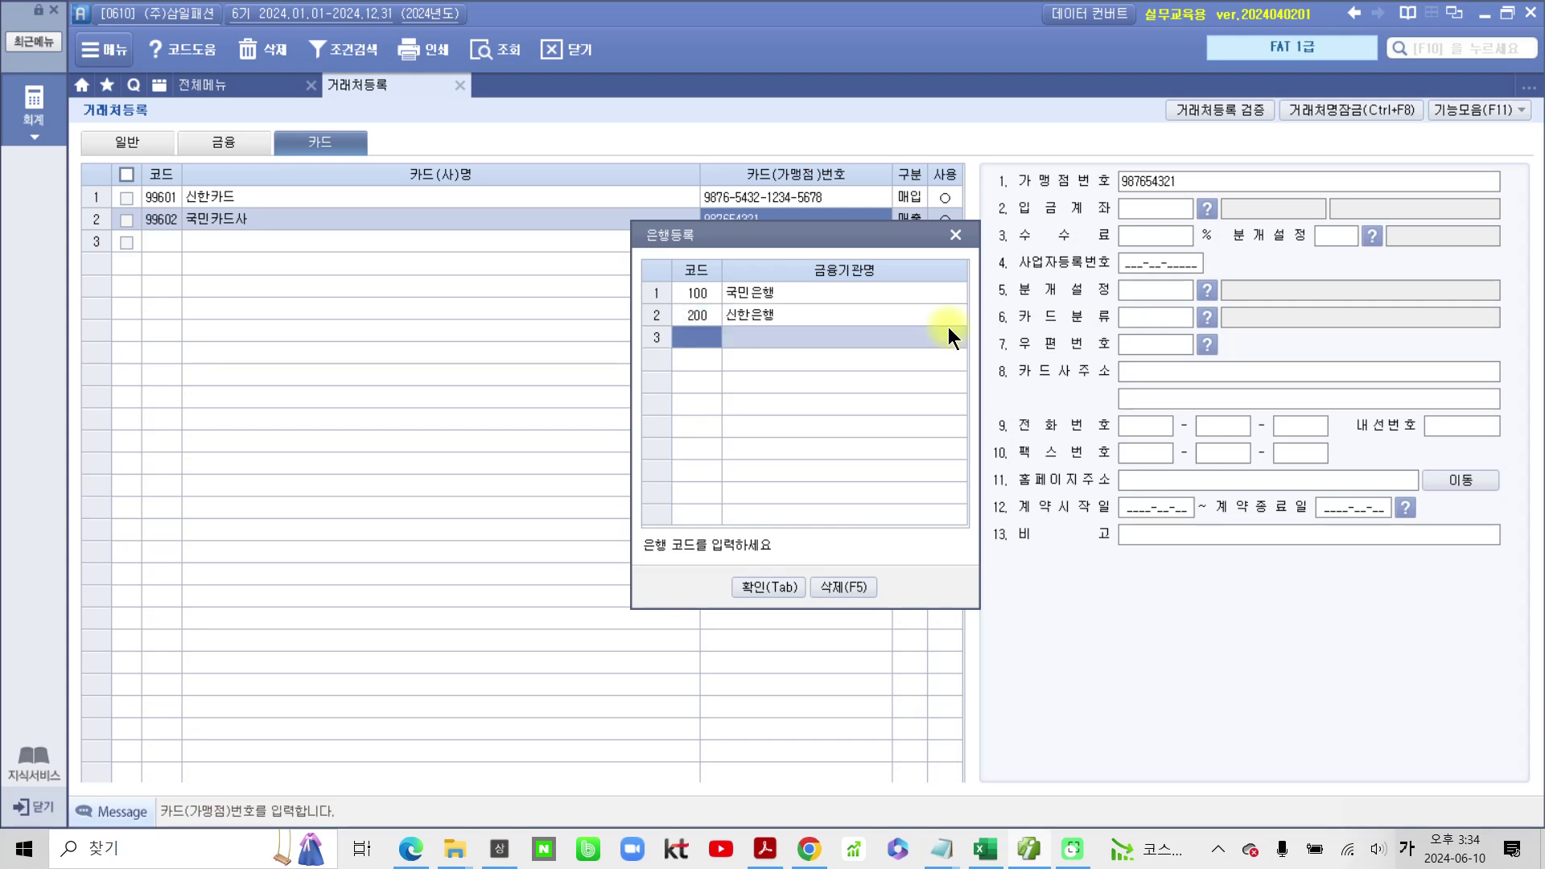
pyautogui.click(784, 586)
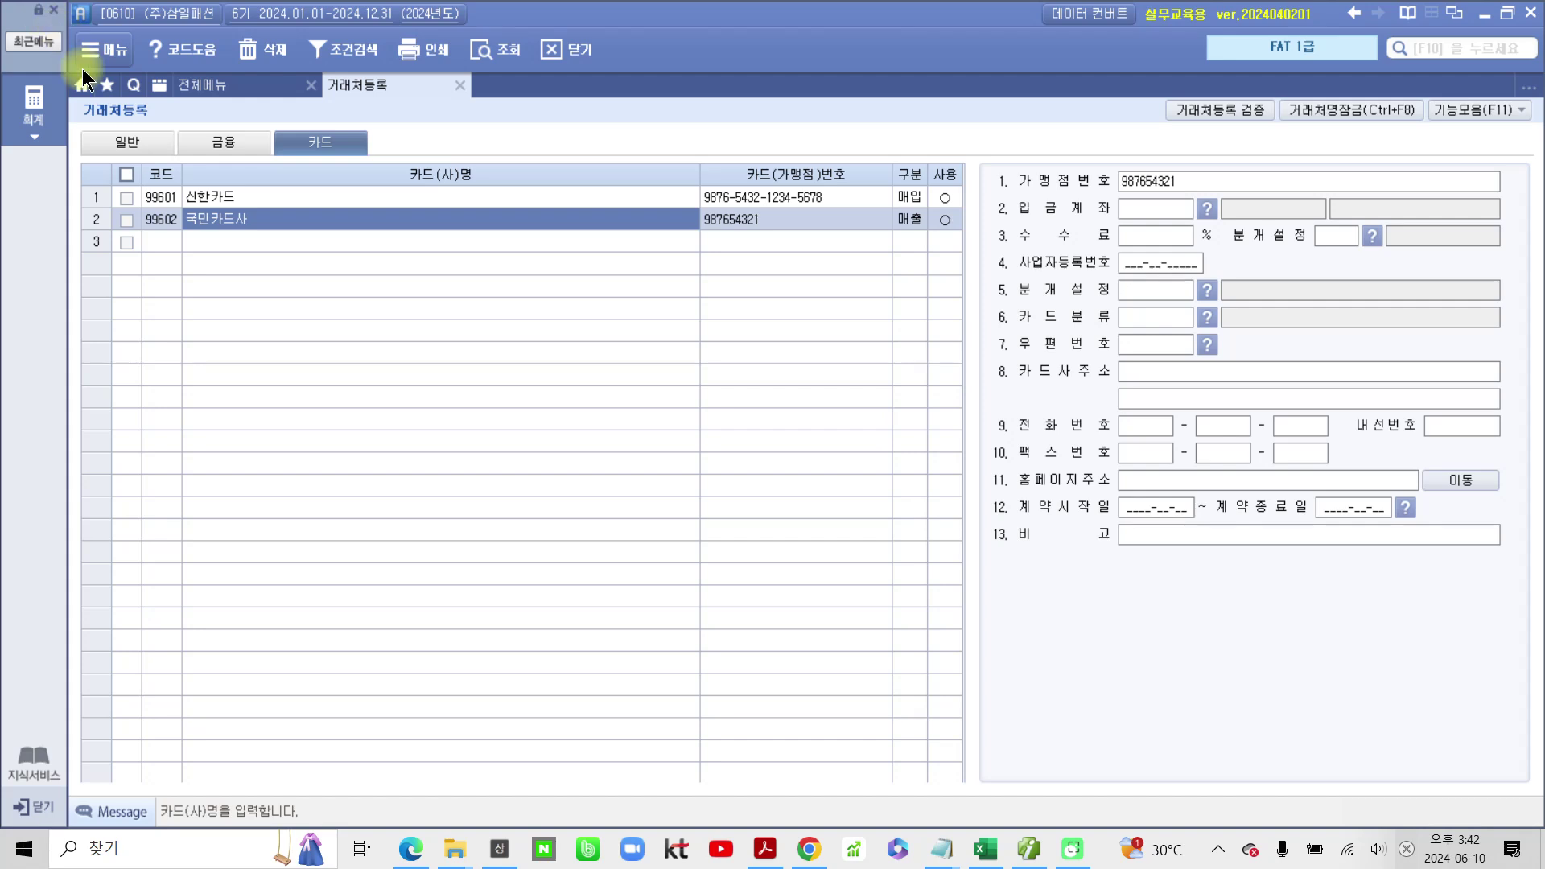
# Step: Return to the 일반 client list and select row 1 (주)코디나라 to view its details
pyautogui.click(129, 142)
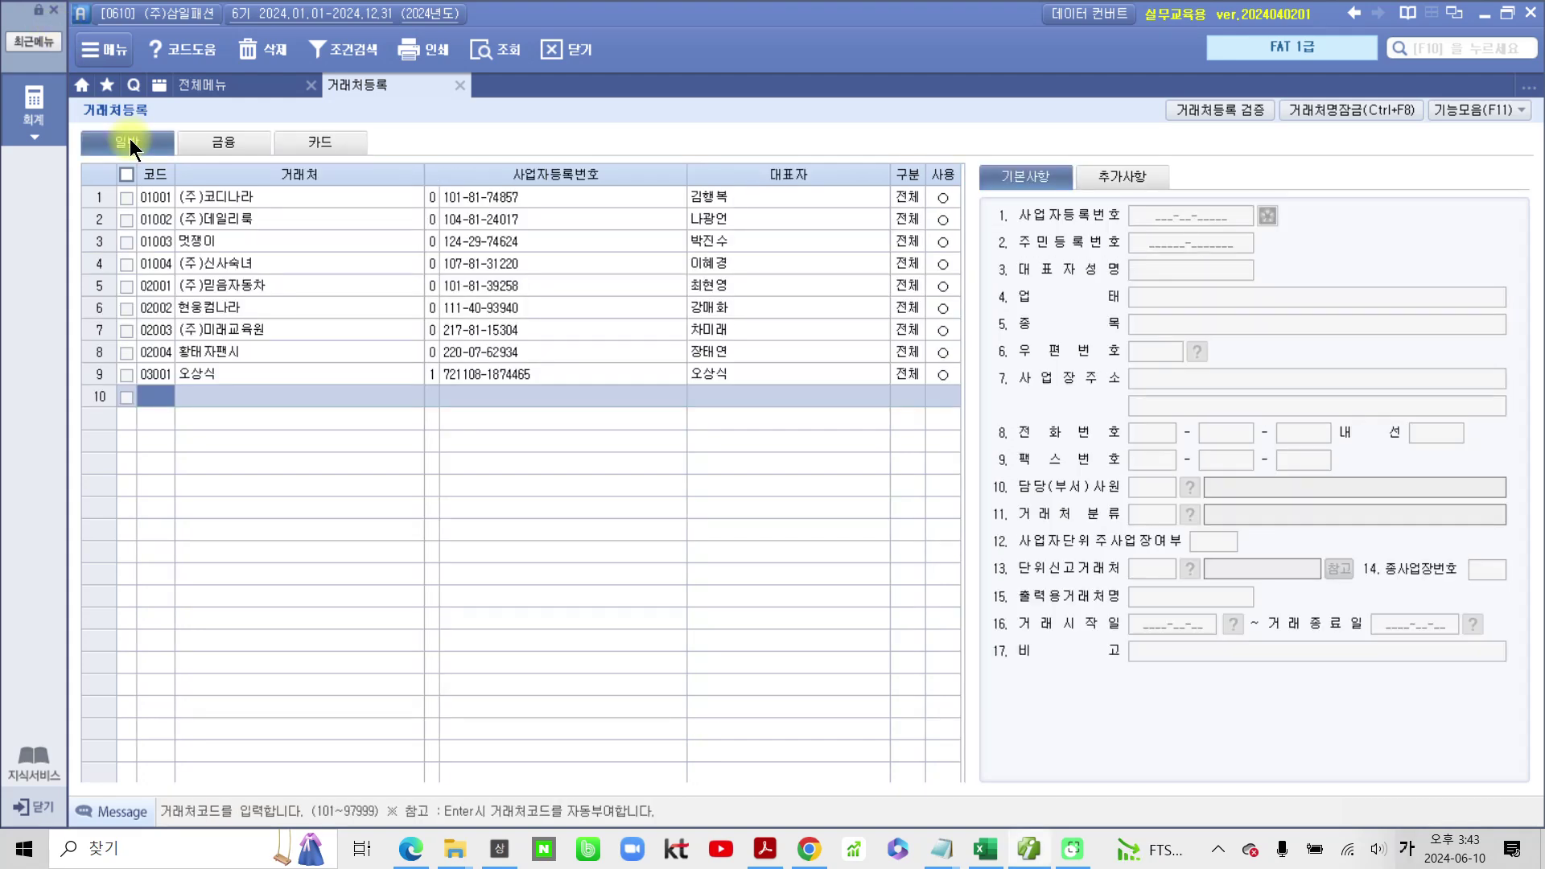
pyautogui.click(225, 144)
pyautogui.click(317, 143)
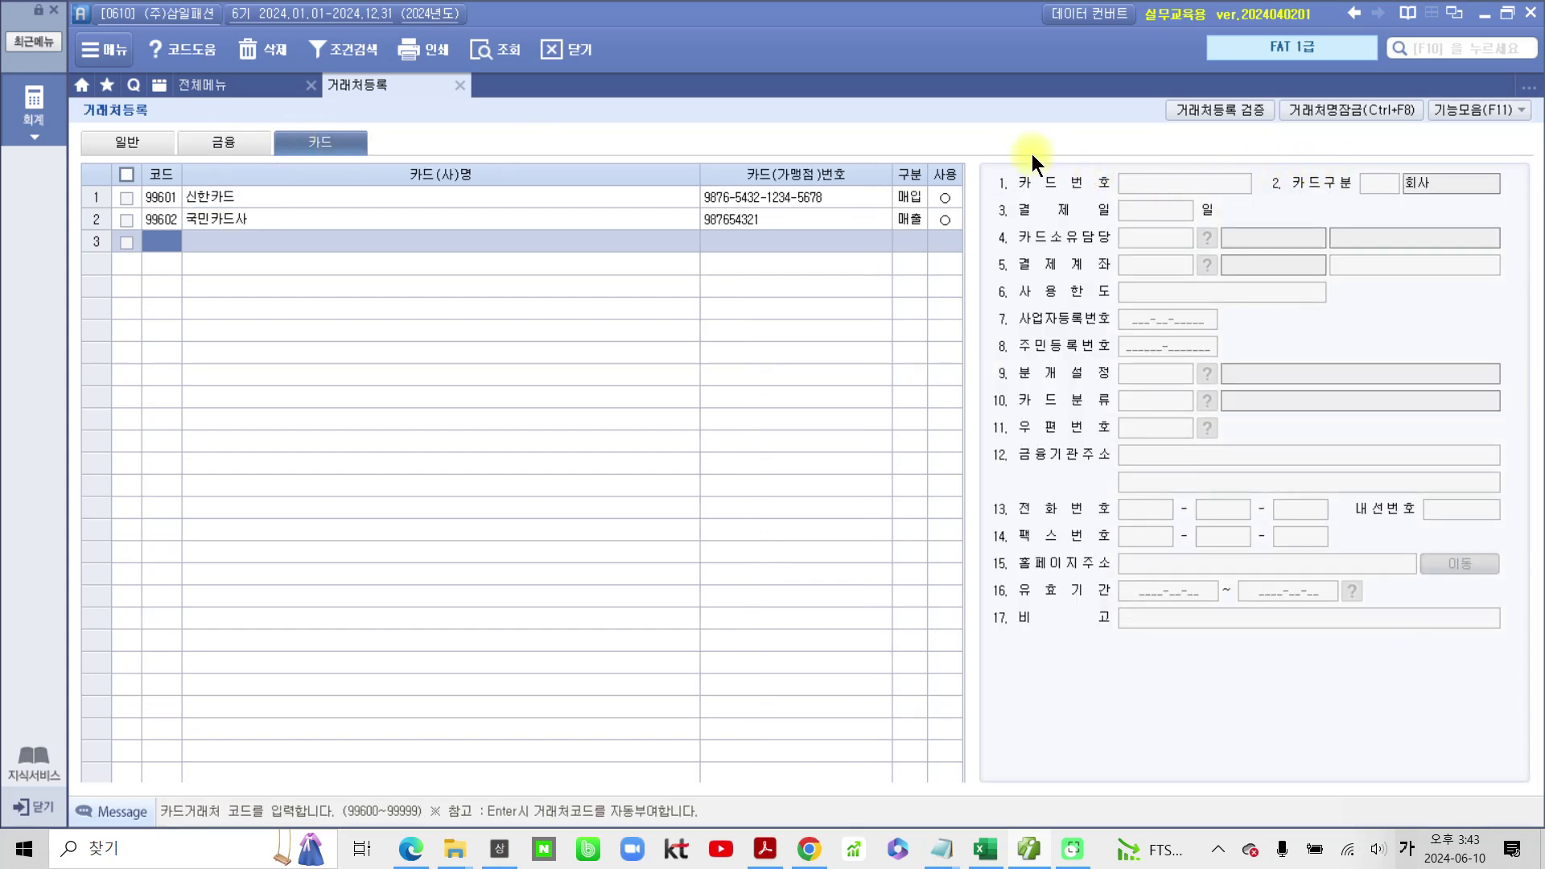
pyautogui.click(115, 142)
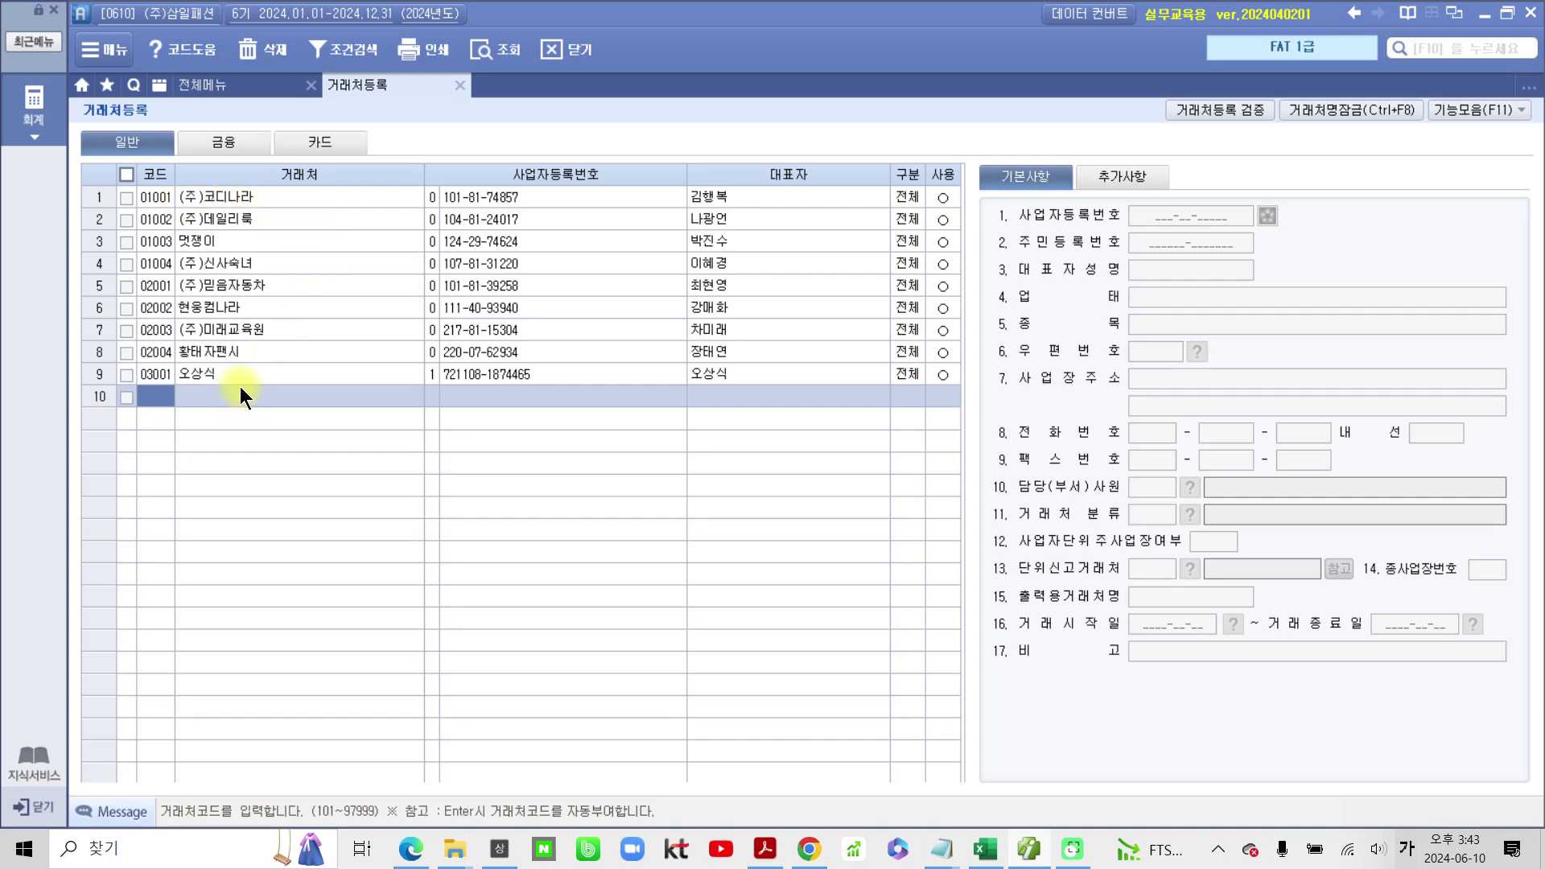
pyautogui.click(910, 201)
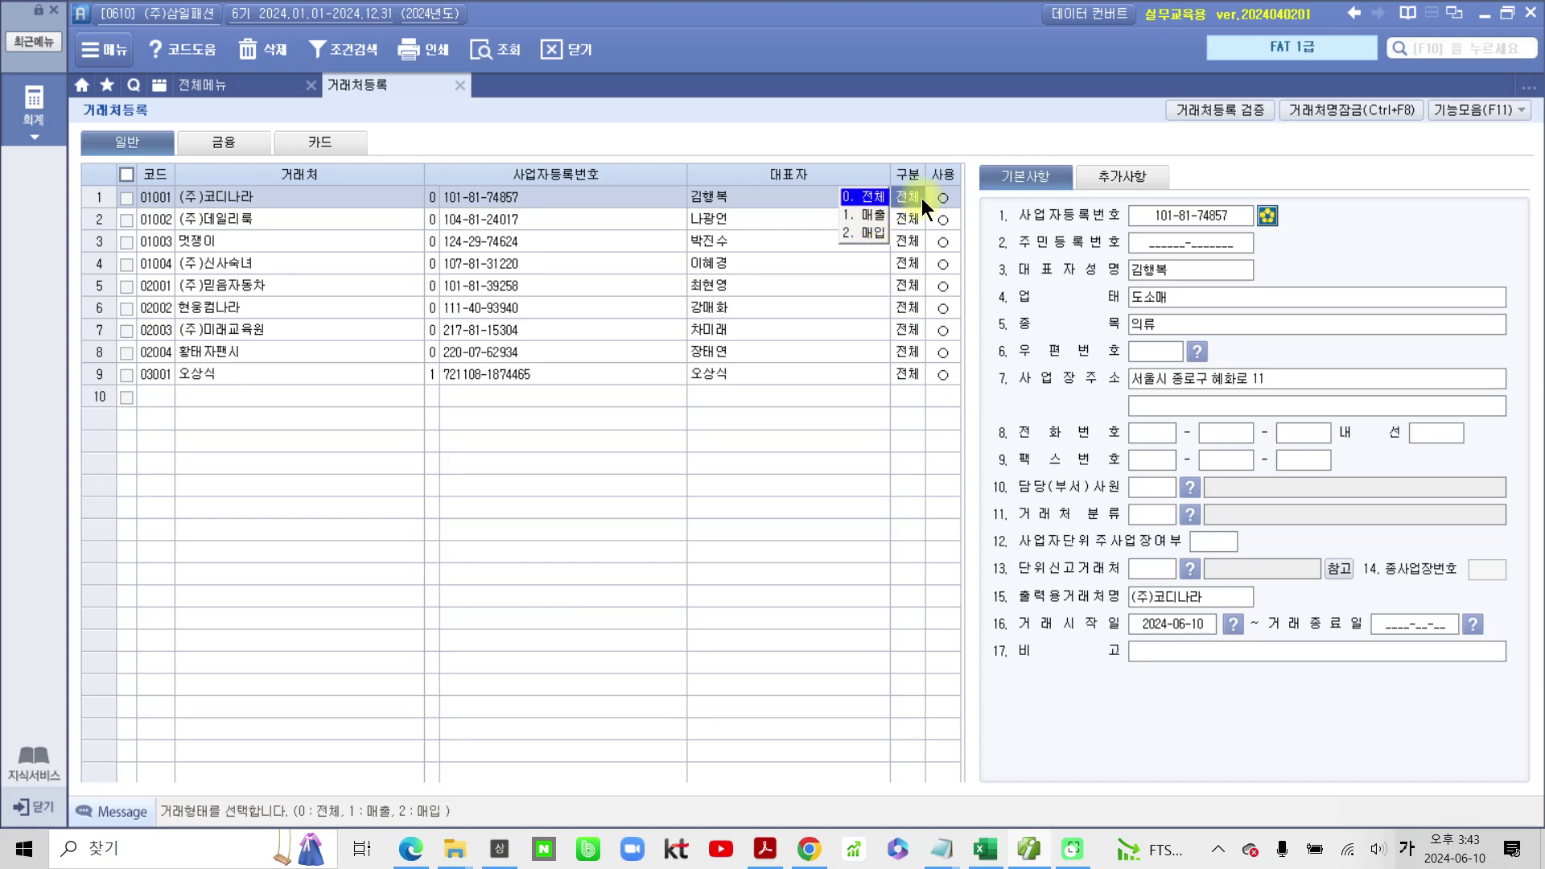
pyautogui.click(592, 196)
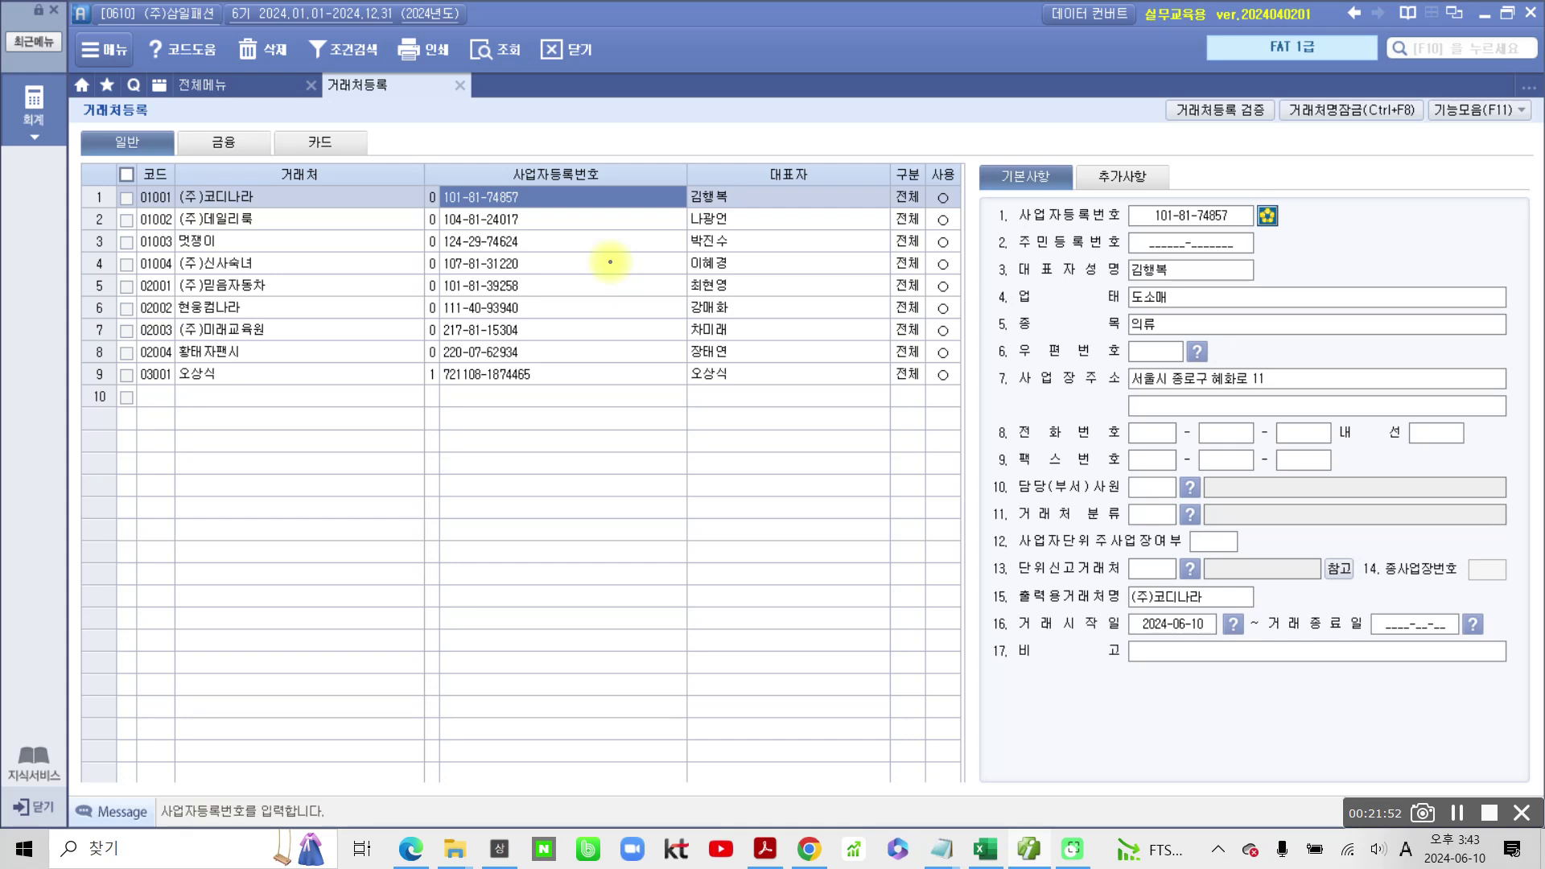
pyautogui.moveTo(394, 415)
pyautogui.mouseDown()
pyautogui.moveTo(366, 439)
pyautogui.moveTo(403, 458)
pyautogui.moveTo(456, 421)
pyautogui.moveTo(480, 441)
pyautogui.moveTo(575, 411)
pyautogui.moveTo(635, 427)
pyautogui.moveTo(644, 354)
pyautogui.moveTo(692, 378)
pyautogui.moveTo(708, 338)
pyautogui.moveTo(752, 378)
pyautogui.moveTo(771, 362)
pyautogui.mouseUp()
pyautogui.moveTo(411, 566)
pyautogui.mouseDown()
pyautogui.moveTo(510, 522)
pyautogui.moveTo(522, 580)
pyautogui.moveTo(535, 491)
pyautogui.moveTo(579, 547)
pyautogui.moveTo(613, 503)
pyautogui.moveTo(653, 519)
pyautogui.mouseUp()
pyautogui.moveTo(661, 428); pyautogui.dragTo(665, 452)
pyautogui.moveTo(637, 488)
pyautogui.mouseDown()
pyautogui.moveTo(704, 454)
pyautogui.moveTo(688, 523)
pyautogui.moveTo(719, 507)
pyautogui.mouseUp()
pyautogui.moveTo(308, 480)
pyautogui.mouseDown()
pyautogui.moveTo(302, 541)
pyautogui.moveTo(422, 638)
pyautogui.mouseUp()
pyautogui.moveTo(84, 624)
pyautogui.mouseDown()
pyautogui.moveTo(161, 535)
pyautogui.moveTo(196, 618)
pyautogui.mouseUp()
pyautogui.moveTo(166, 480)
pyautogui.mouseDown()
pyautogui.moveTo(207, 505)
pyautogui.moveTo(177, 557)
pyautogui.mouseUp()
pyautogui.moveTo(194, 507)
pyautogui.mouseDown()
pyautogui.moveTo(233, 535)
pyautogui.moveTo(250, 594)
pyautogui.mouseUp()
pyautogui.moveTo(147, 658); pyautogui.dragTo(171, 660)
pyautogui.moveTo(150, 697)
pyautogui.mouseDown()
pyautogui.moveTo(178, 674)
pyautogui.moveTo(211, 726)
pyautogui.moveTo(235, 692)
pyautogui.moveTo(322, 697)
pyautogui.moveTo(335, 674)
pyautogui.mouseUp()
pyautogui.moveTo(580, 672)
pyautogui.mouseDown()
pyautogui.moveTo(641, 775)
pyautogui.moveTo(755, 811)
pyautogui.mouseUp()
pyautogui.moveTo(640, 627); pyautogui.dragTo(676, 689)
pyautogui.moveTo(696, 609)
pyautogui.mouseDown()
pyautogui.moveTo(724, 668)
pyautogui.moveTo(735, 614)
pyautogui.moveTo(776, 620)
pyautogui.moveTo(853, 505)
pyautogui.moveTo(891, 521)
pyautogui.mouseUp()
pyautogui.moveTo(913, 447); pyautogui.dragTo(917, 471)
pyautogui.moveTo(922, 400)
pyautogui.mouseDown()
pyautogui.moveTo(958, 451)
pyautogui.moveTo(958, 490)
pyautogui.moveTo(965, 456)
pyautogui.moveTo(959, 476)
pyautogui.mouseUp()
pyautogui.moveTo(998, 395)
pyautogui.mouseDown()
pyautogui.moveTo(1016, 375)
pyautogui.moveTo(998, 434)
pyautogui.moveTo(1042, 450)
pyautogui.mouseUp()
pyautogui.moveTo(753, 744); pyautogui.dragTo(768, 771)
pyautogui.moveTo(789, 729)
pyautogui.mouseDown()
pyautogui.moveTo(837, 763)
pyautogui.moveTo(853, 700)
pyautogui.moveTo(907, 660)
pyautogui.moveTo(954, 667)
pyautogui.moveTo(966, 556)
pyautogui.moveTo(1015, 624)
pyautogui.mouseUp()
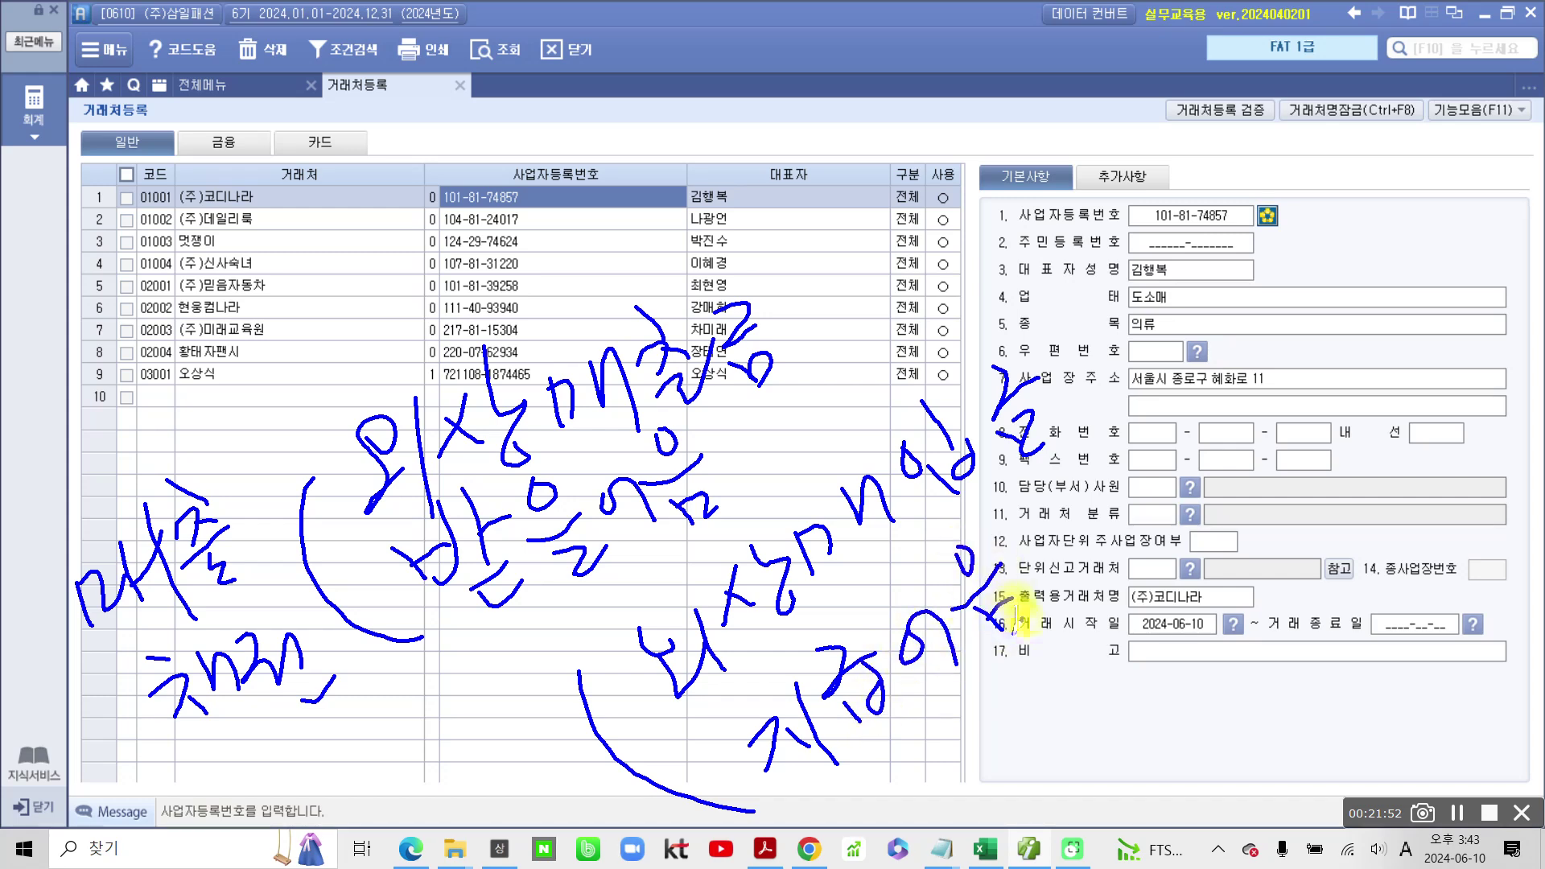
pyautogui.moveTo(372, 758)
pyautogui.mouseDown()
pyautogui.moveTo(407, 805)
pyautogui.moveTo(475, 725)
pyautogui.moveTo(539, 745)
pyautogui.moveTo(547, 772)
pyautogui.moveTo(603, 801)
pyautogui.moveTo(682, 771)
pyautogui.moveTo(726, 805)
pyautogui.mouseUp()
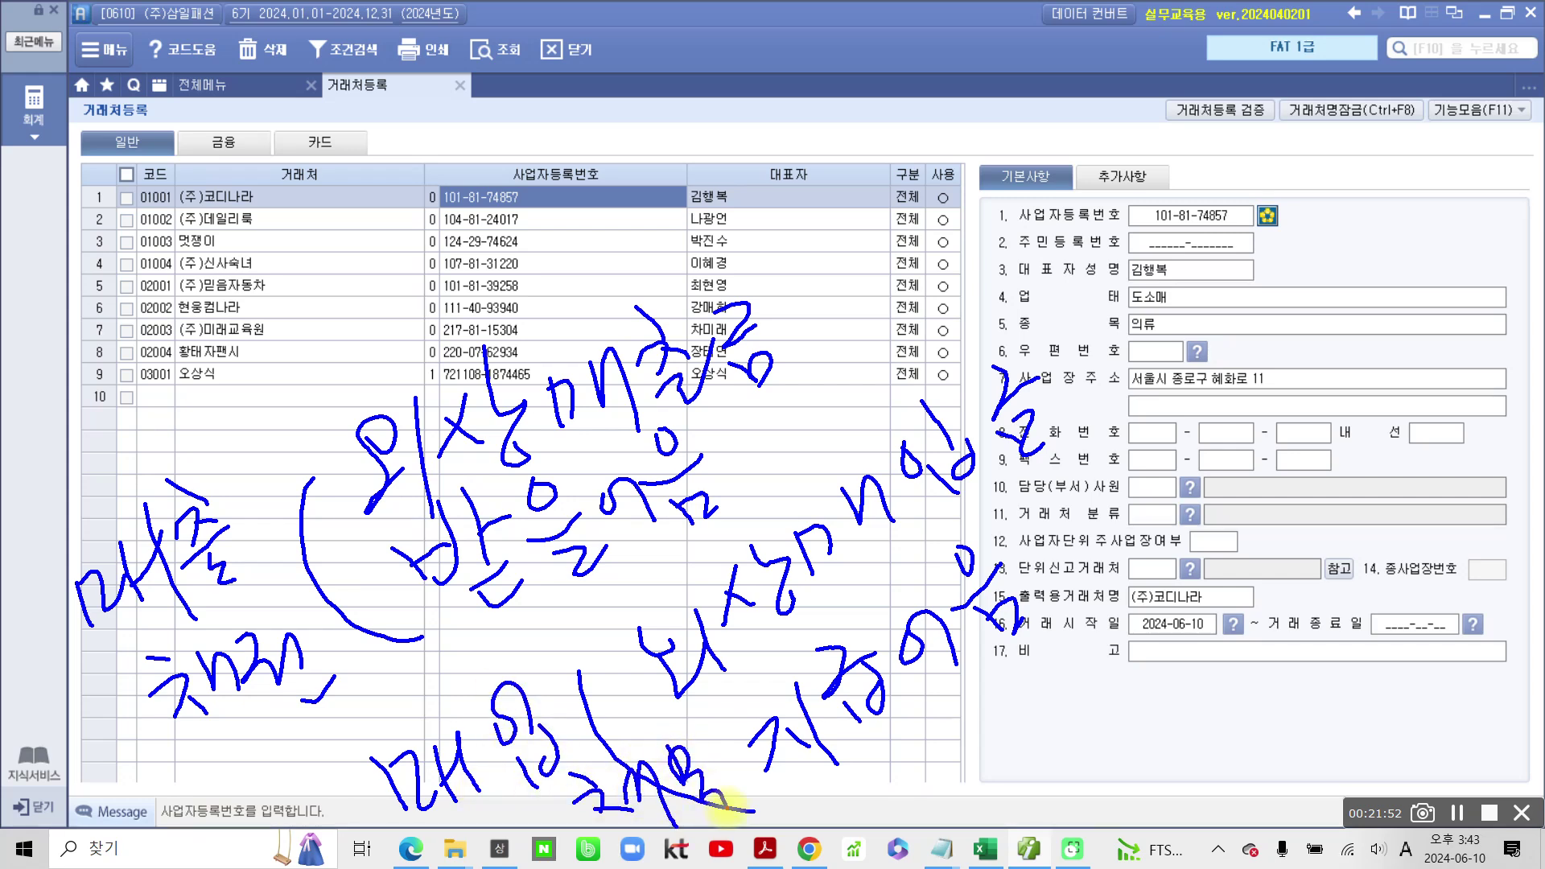
pyautogui.moveTo(270, 547); pyautogui.dragTo(85, 660)
pyautogui.moveTo(578, 741); pyautogui.dragTo(438, 821)
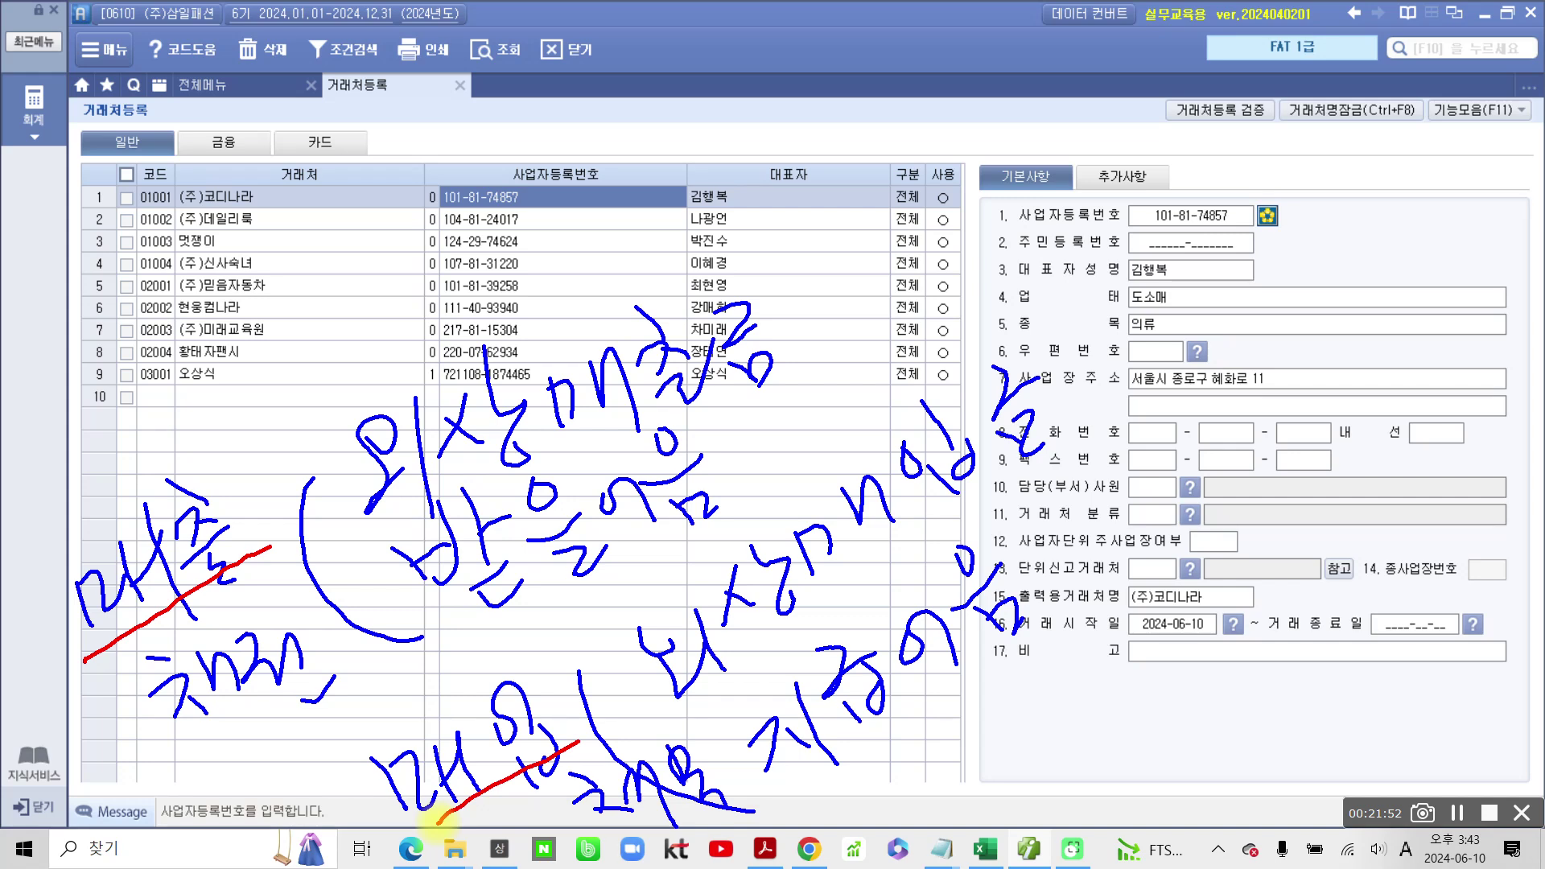
pyautogui.moveTo(442, 513); pyautogui.dragTo(692, 396)
pyautogui.moveTo(497, 625); pyautogui.dragTo(711, 515)
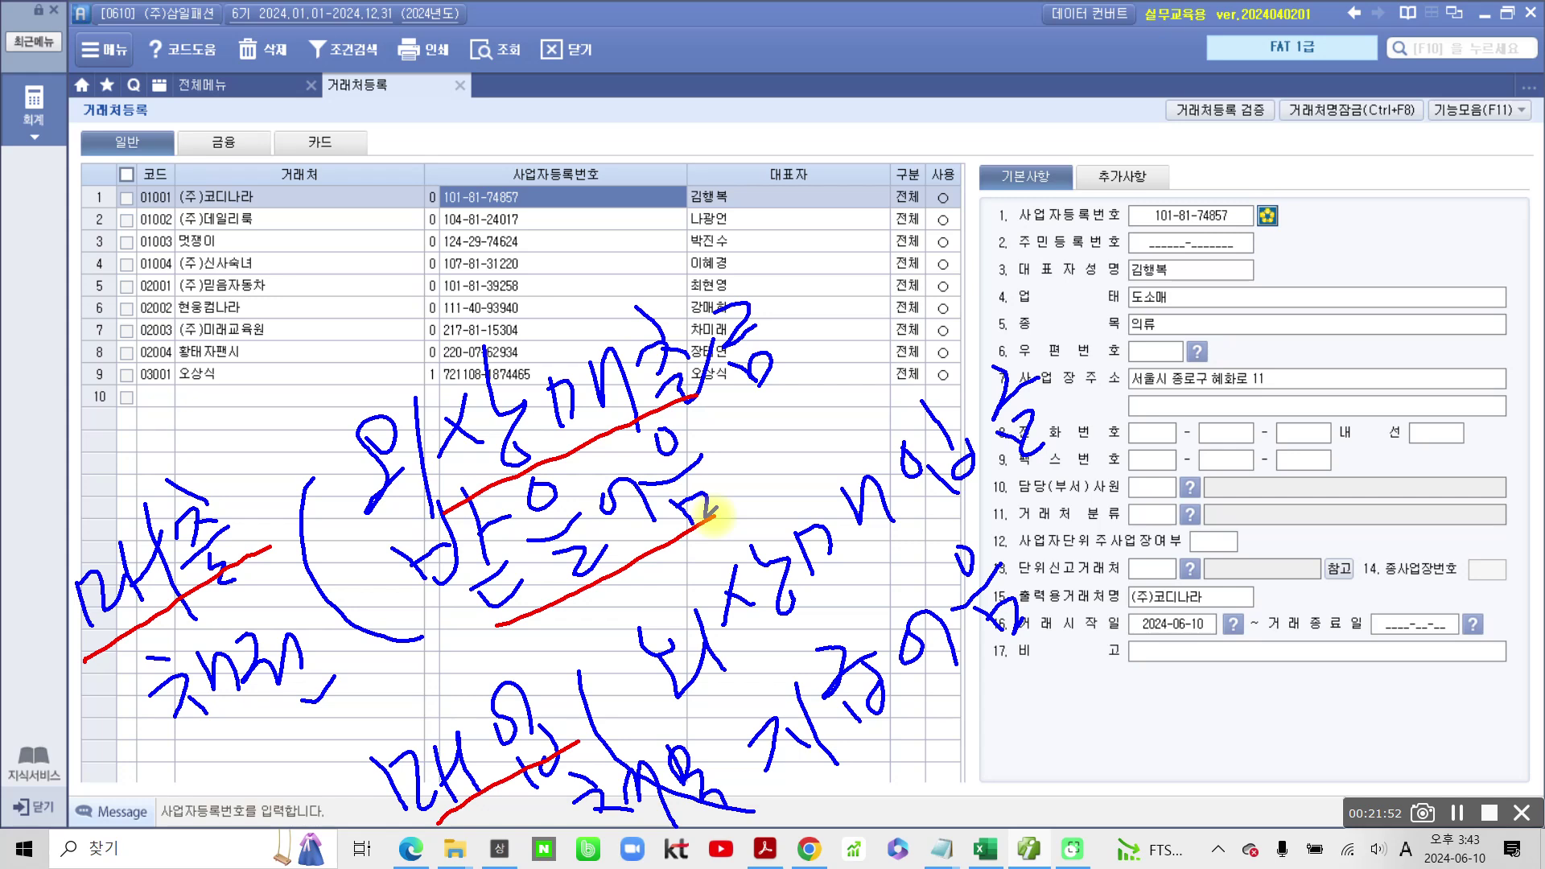
pyautogui.moveTo(728, 692); pyautogui.dragTo(1032, 478)
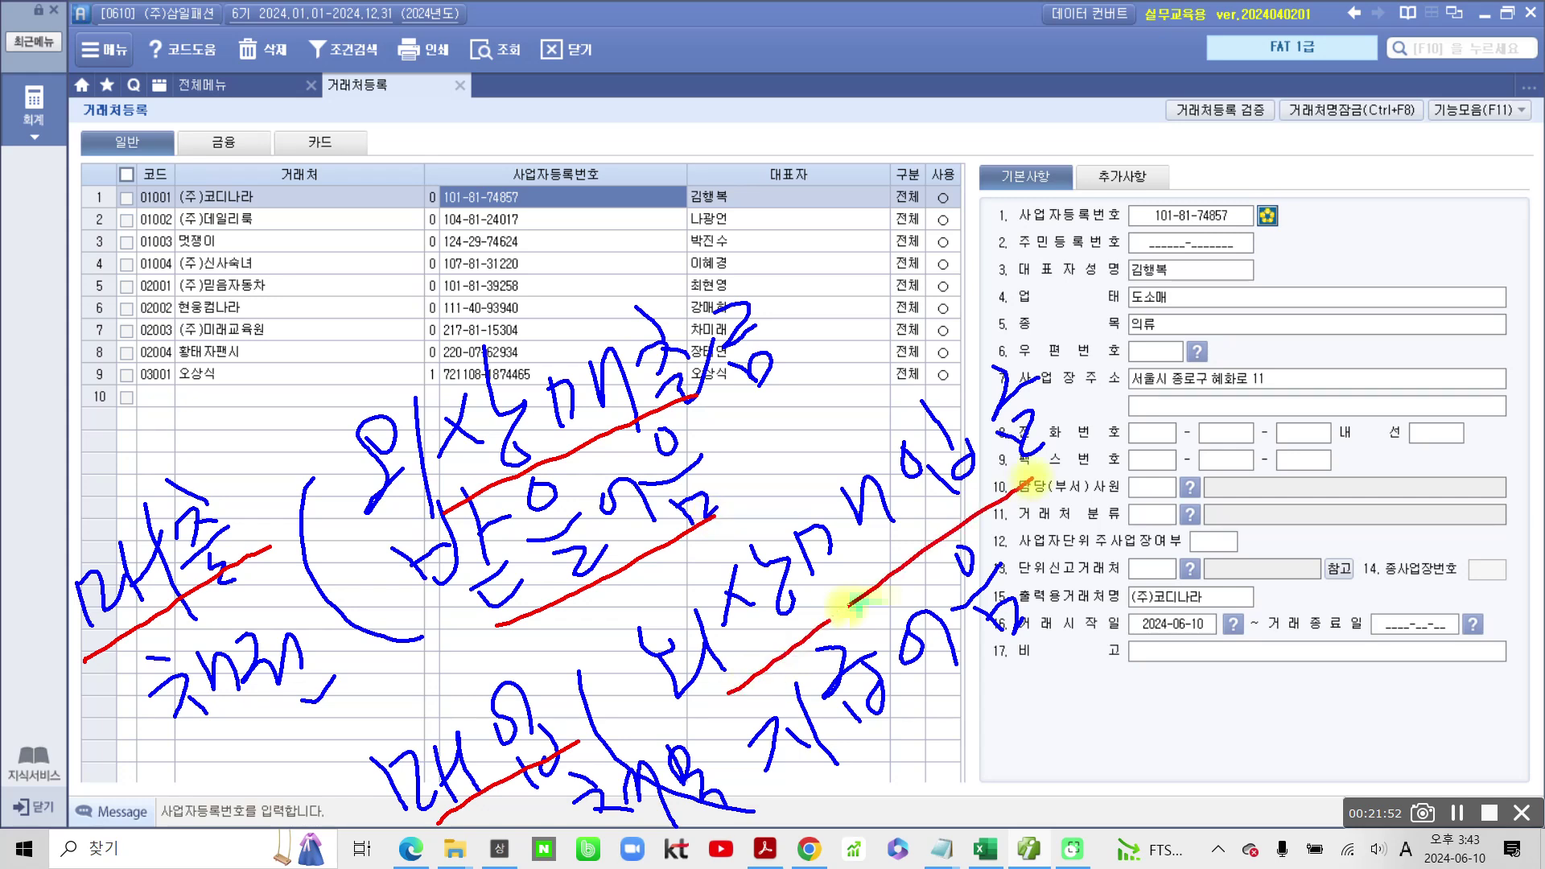
pyautogui.moveTo(841, 784); pyautogui.dragTo(1013, 647)
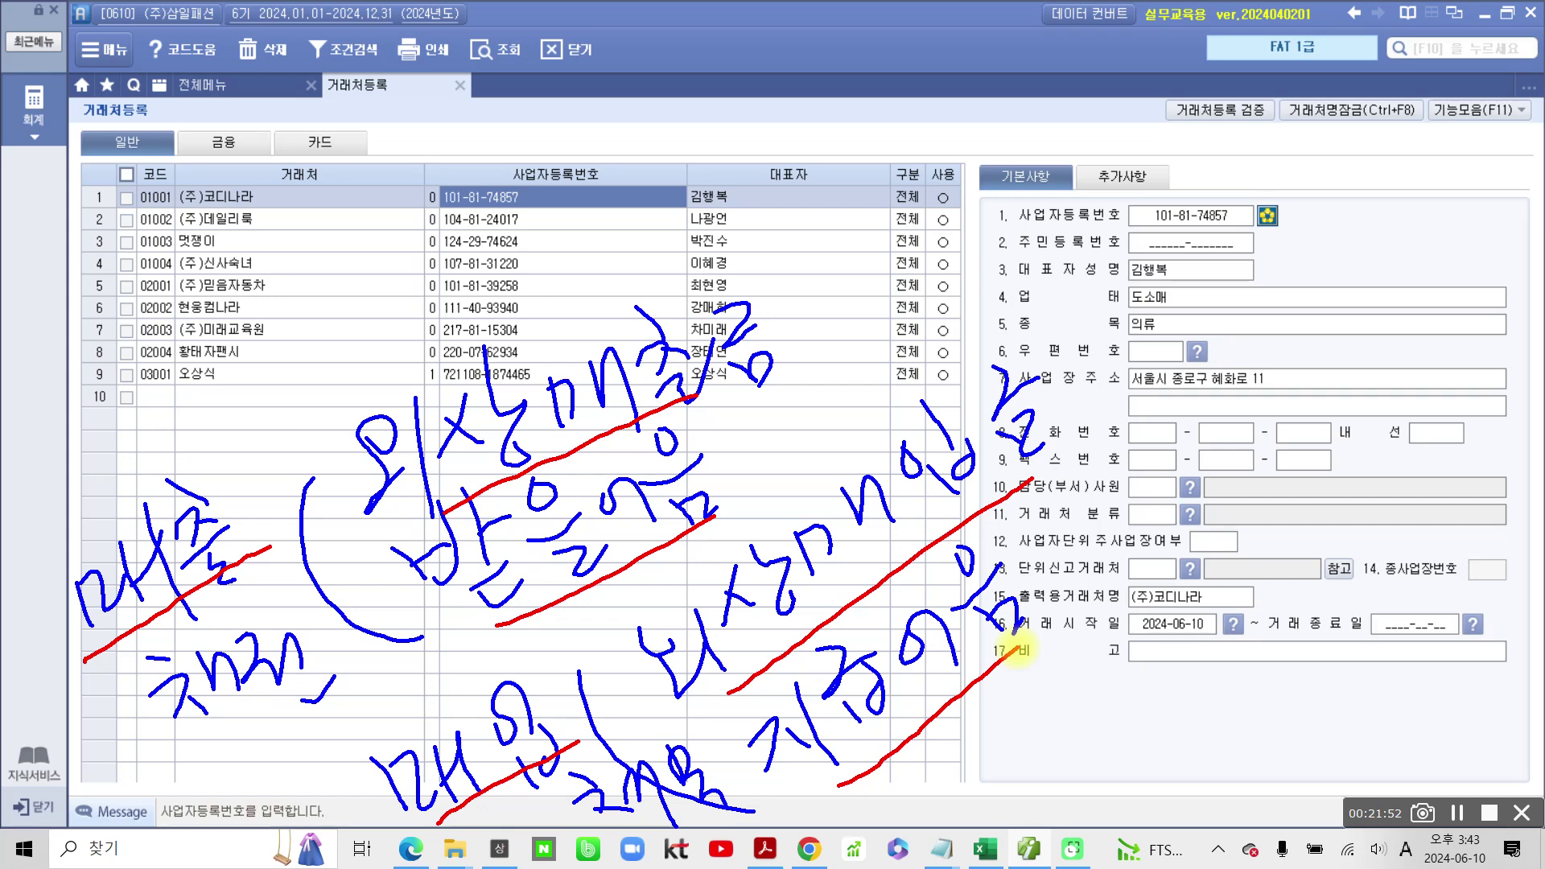
pyautogui.moveTo(135, 407)
pyautogui.mouseDown()
pyautogui.moveTo(77, 250)
pyautogui.moveTo(165, 378)
pyautogui.moveTo(150, 412)
pyautogui.mouseUp()
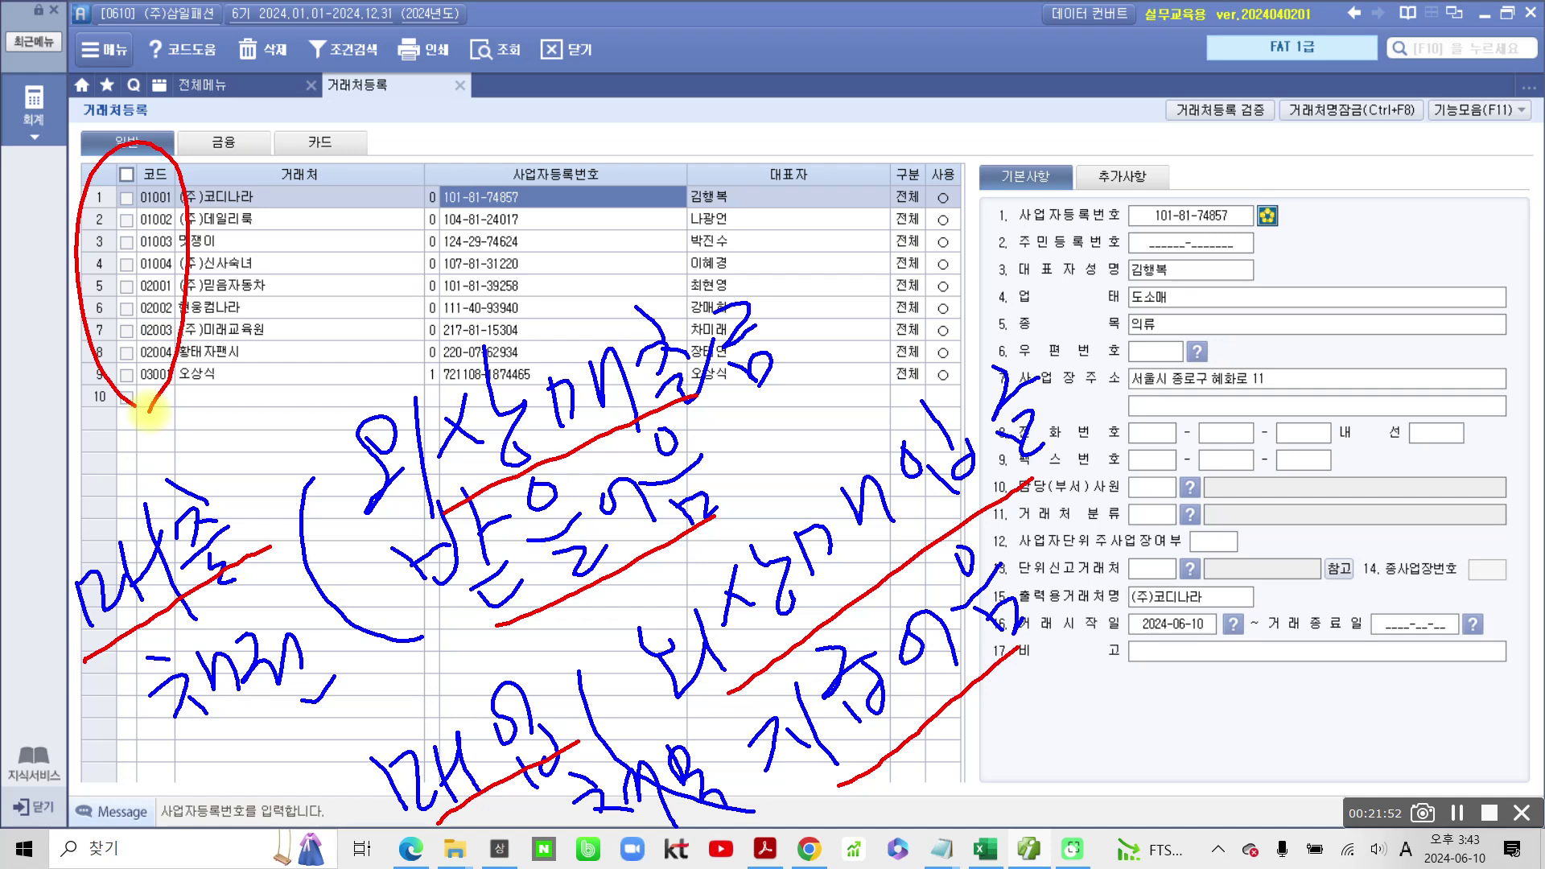
pyautogui.moveTo(149, 412)
pyautogui.mouseDown()
pyautogui.moveTo(85, 193)
pyautogui.moveTo(201, 364)
pyautogui.mouseUp()
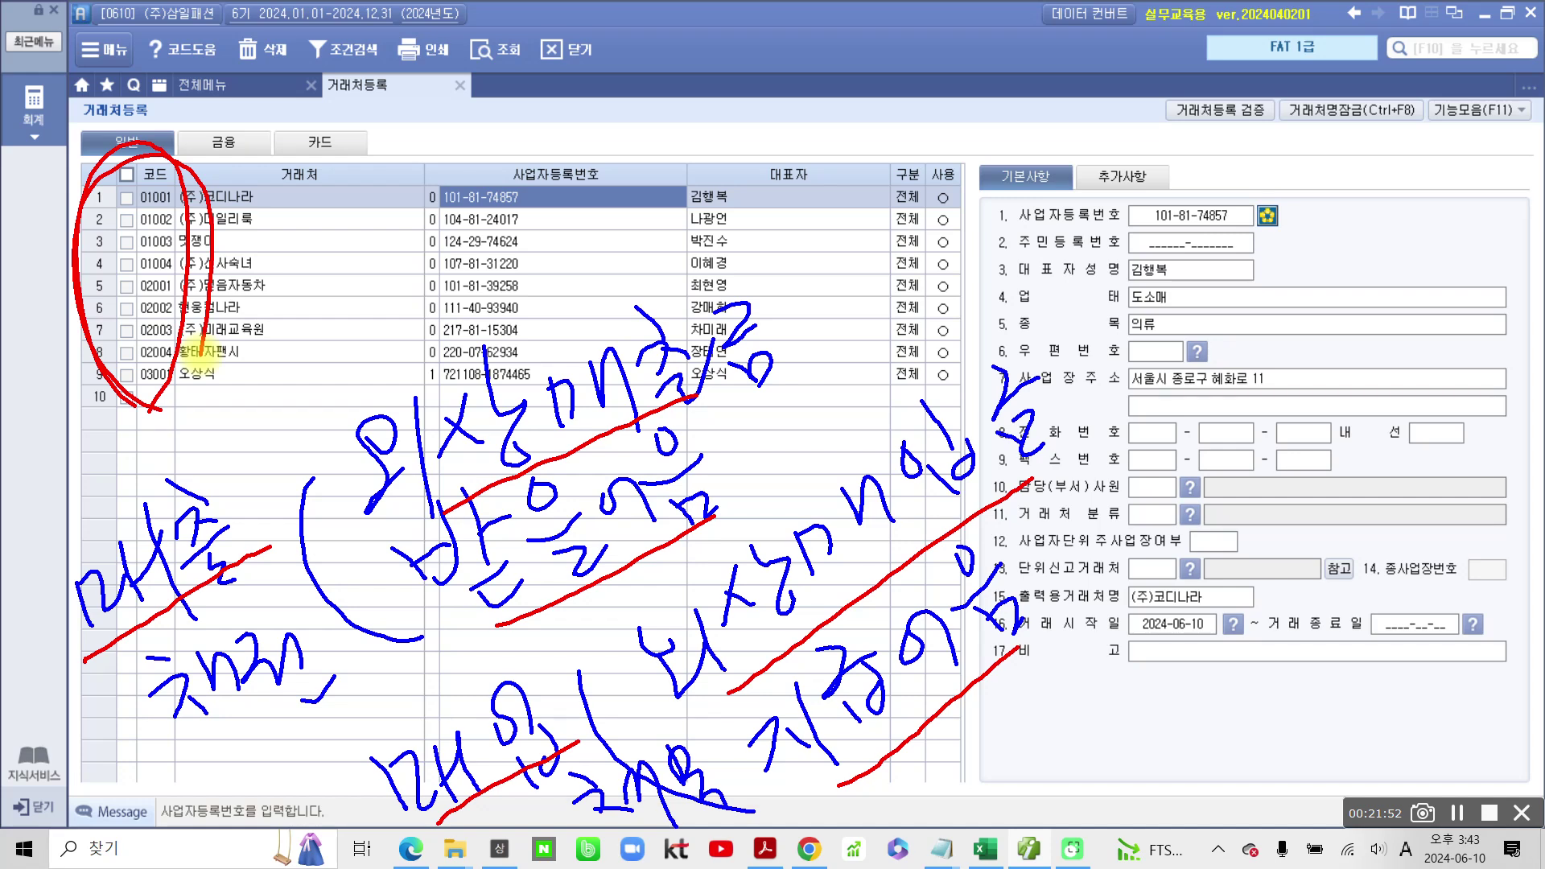
pyautogui.moveTo(343, 342)
pyautogui.mouseDown()
pyautogui.moveTo(353, 385)
pyautogui.moveTo(382, 382)
pyautogui.mouseUp()
pyautogui.moveTo(393, 292); pyautogui.dragTo(430, 418)
pyautogui.moveTo(455, 280); pyautogui.dragTo(456, 330)
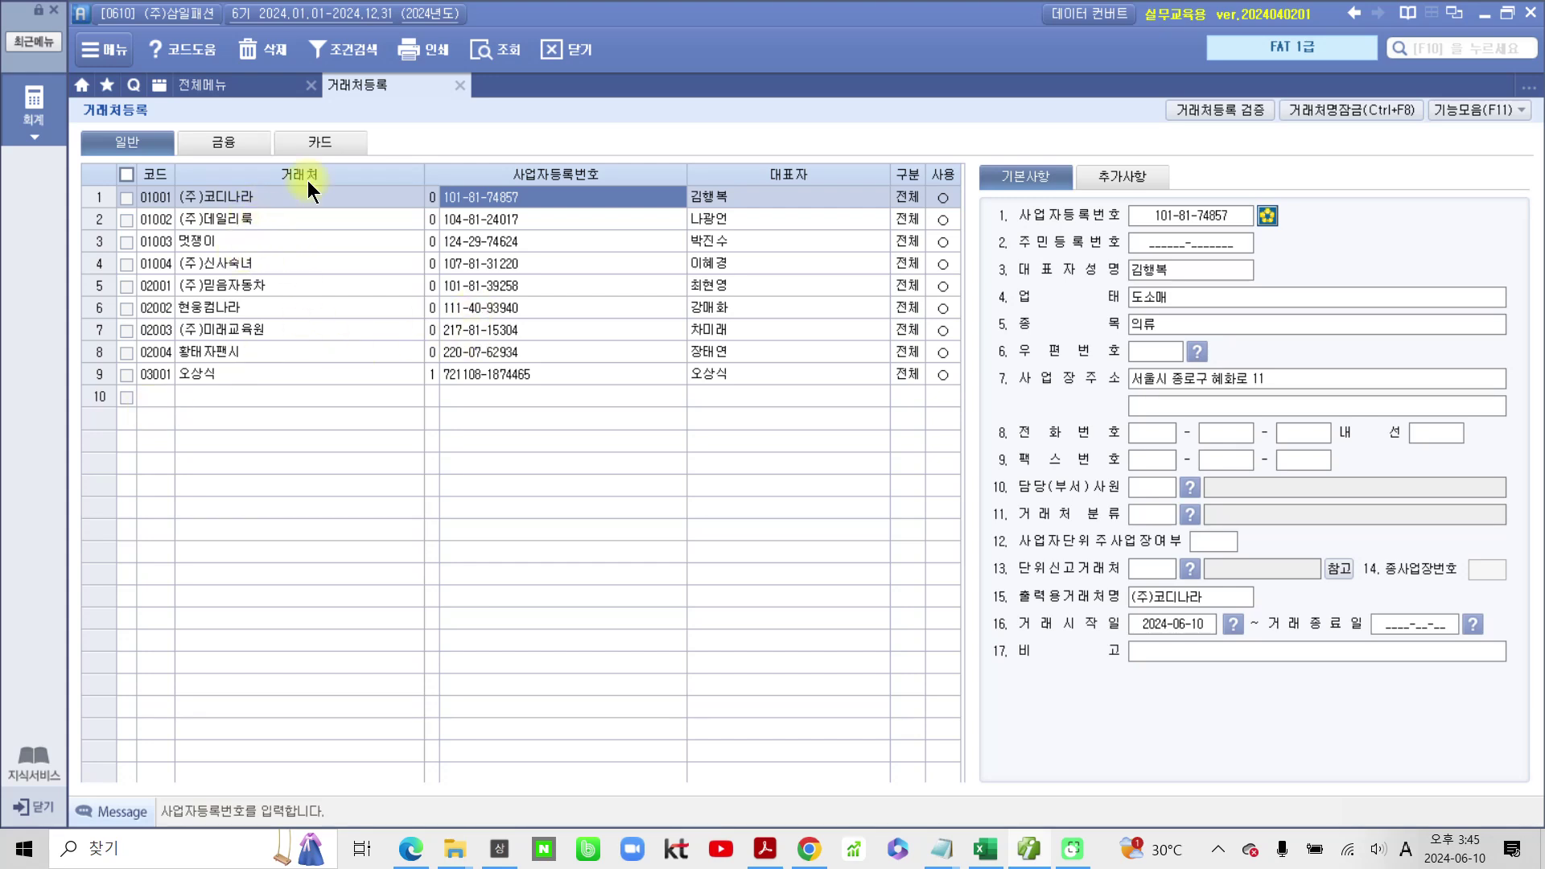
# Step: On the 카드 list, review 신한카드's name and card number, then 국민카드사's merchant entry
pyautogui.click(328, 130)
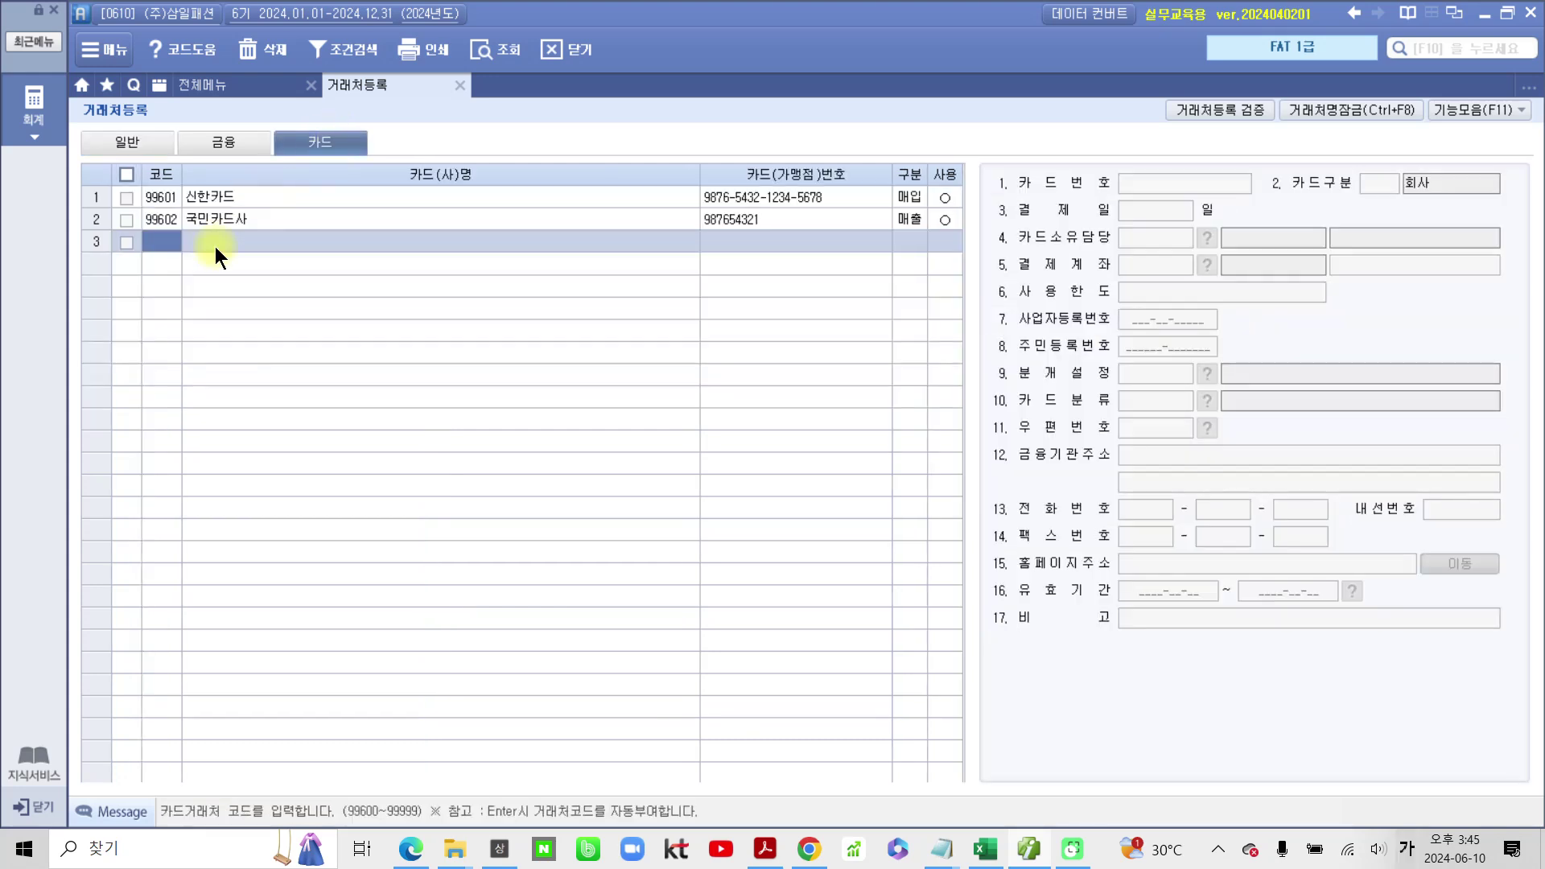
pyautogui.click(718, 195)
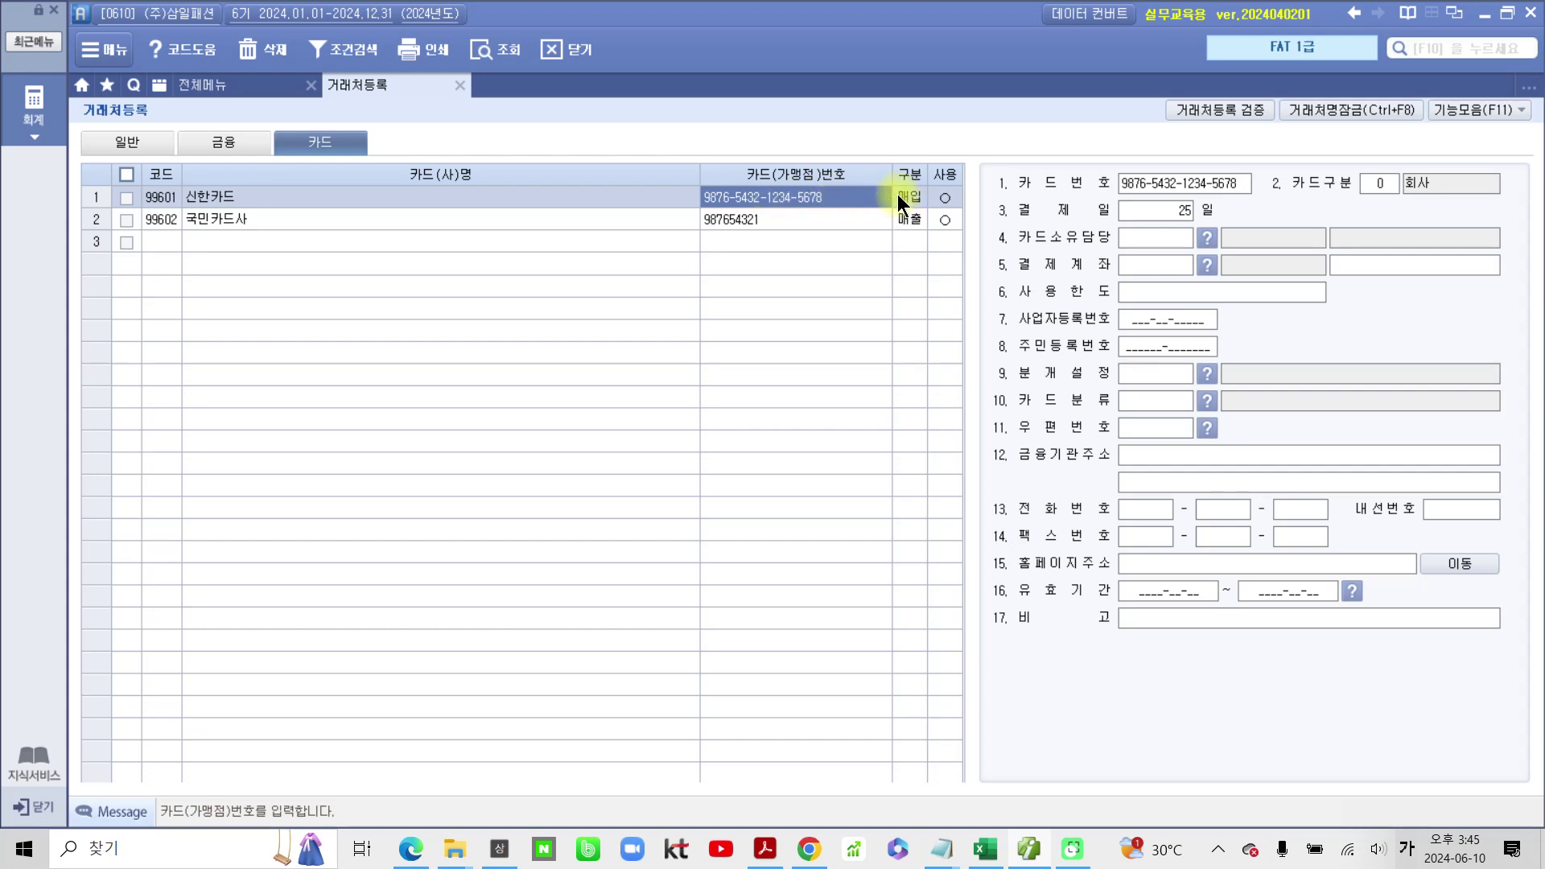
pyautogui.click(214, 197)
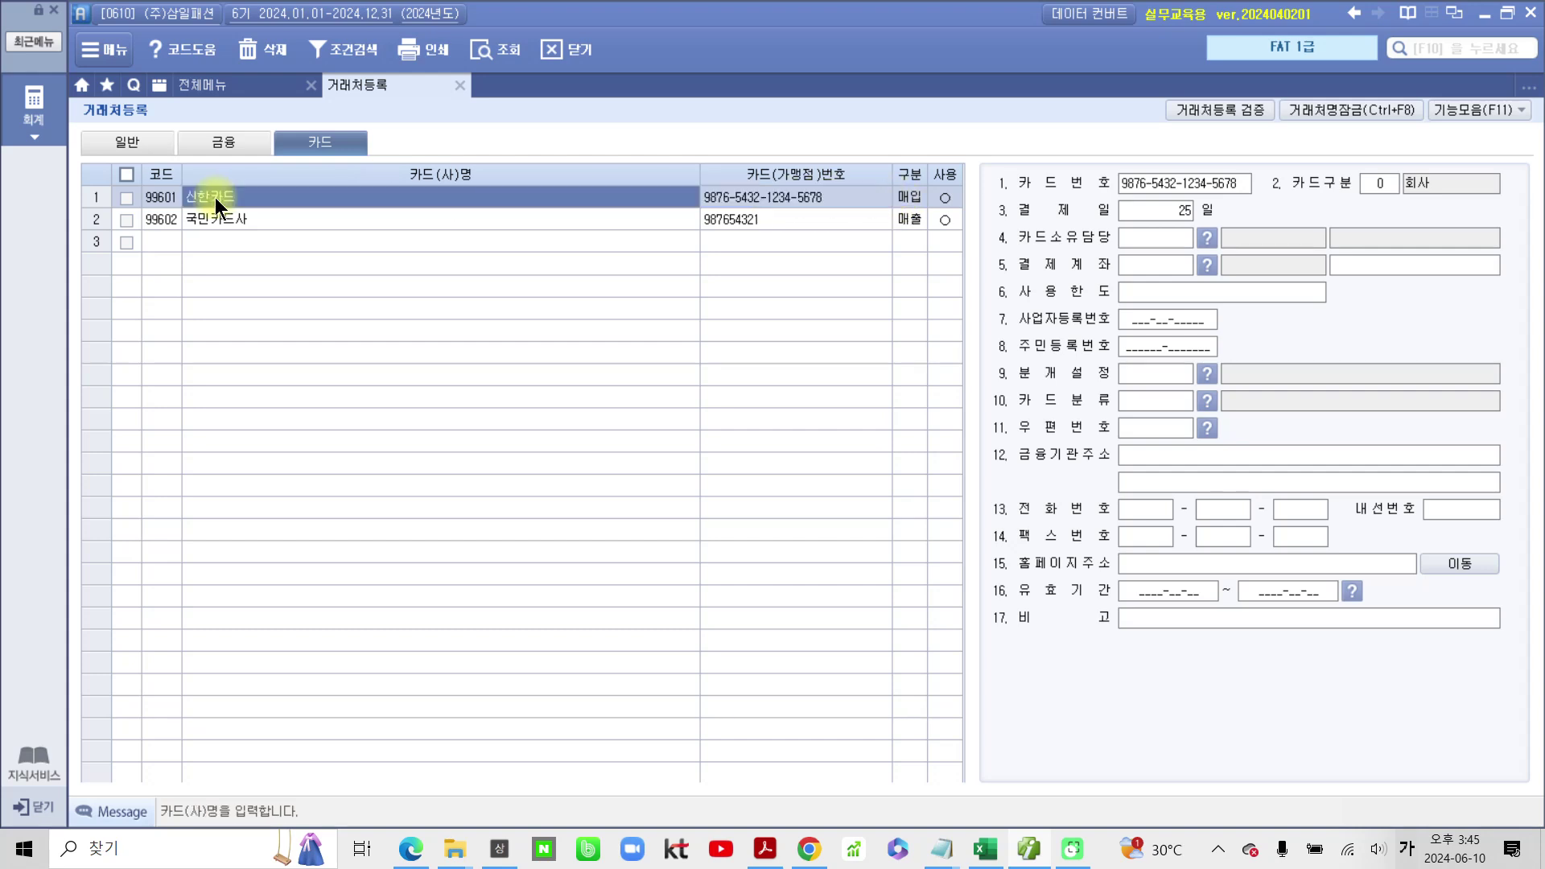
pyautogui.click(868, 202)
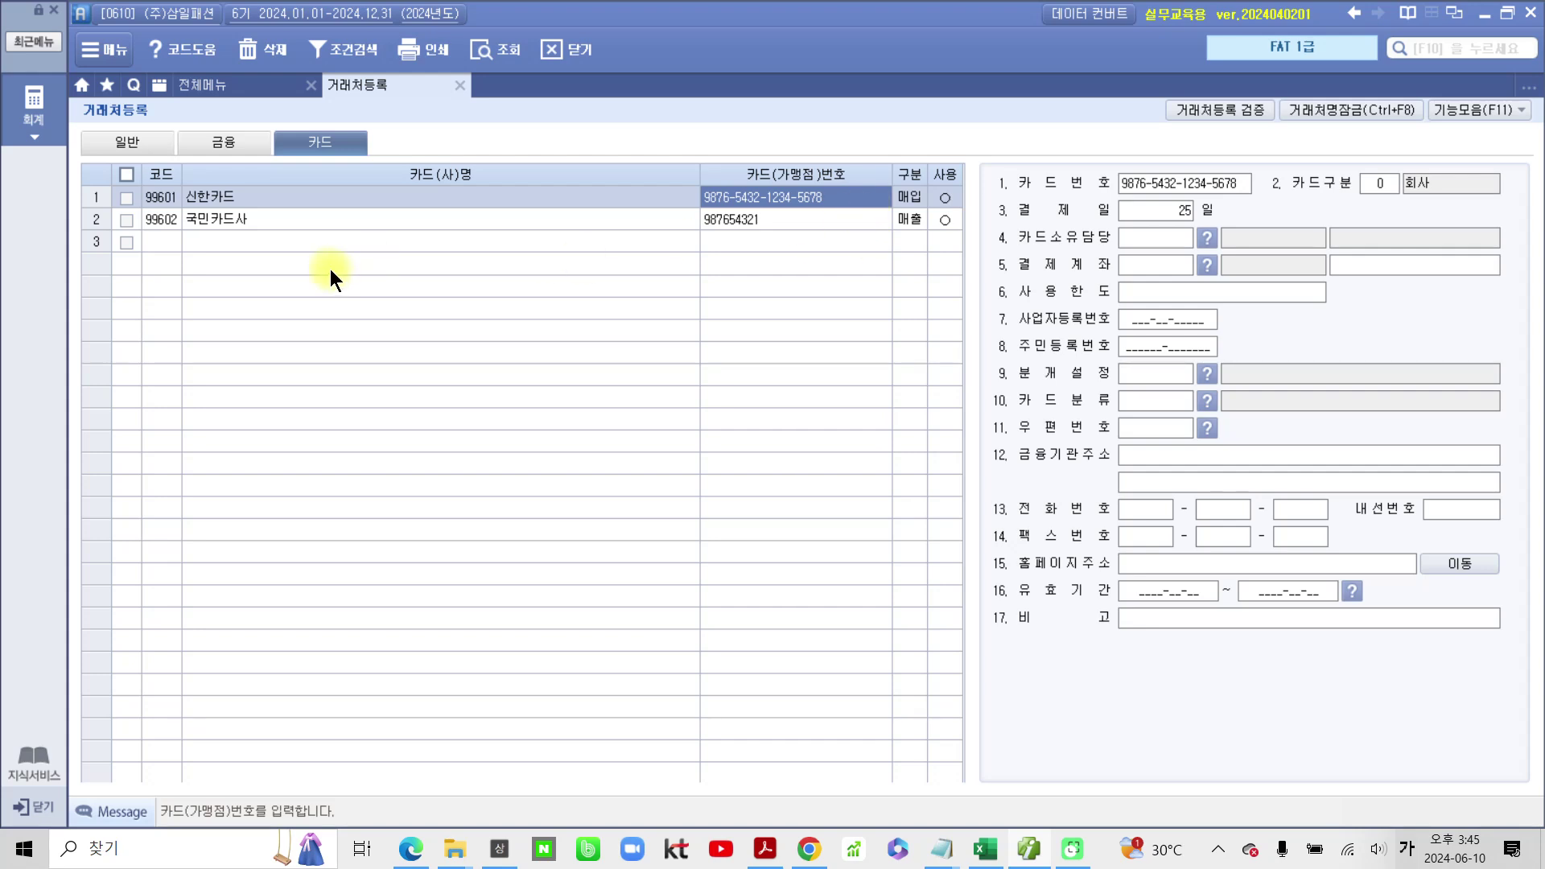
pyautogui.click(234, 196)
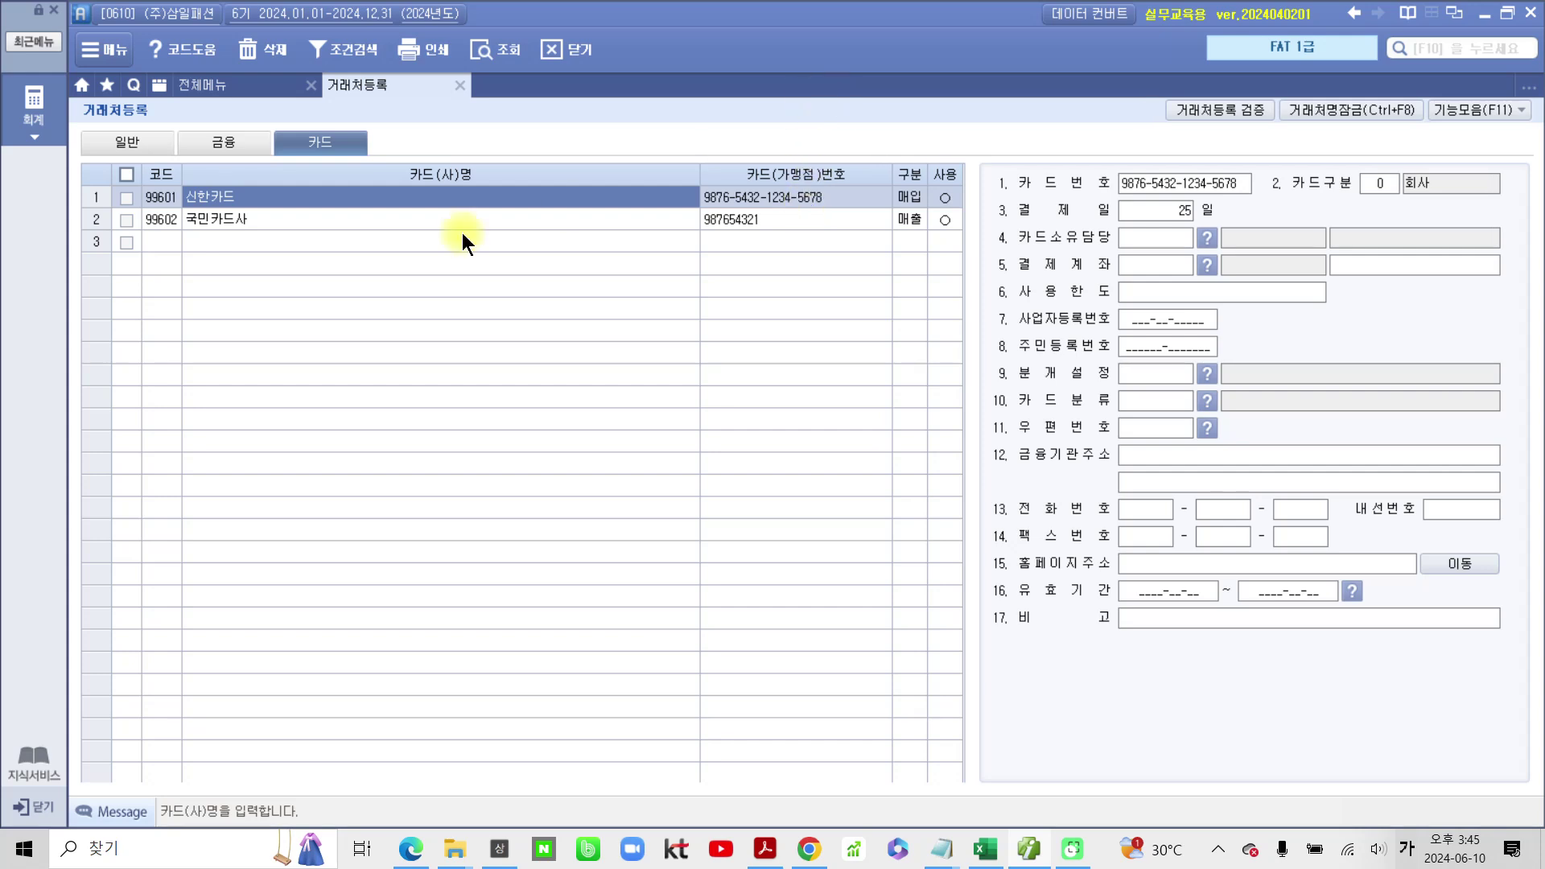
pyautogui.click(771, 199)
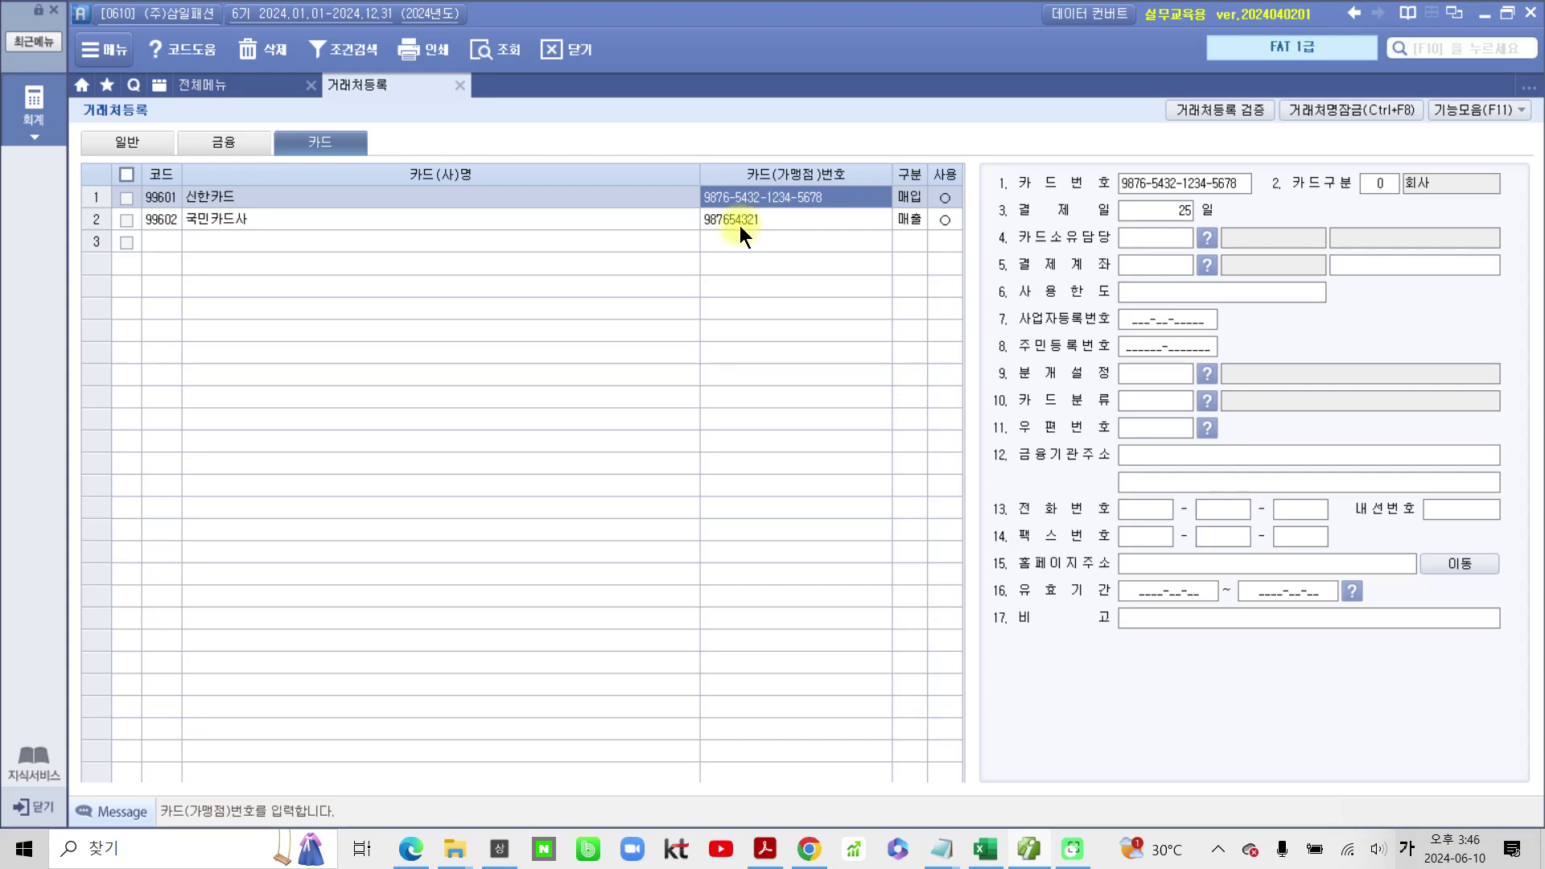
pyautogui.click(740, 224)
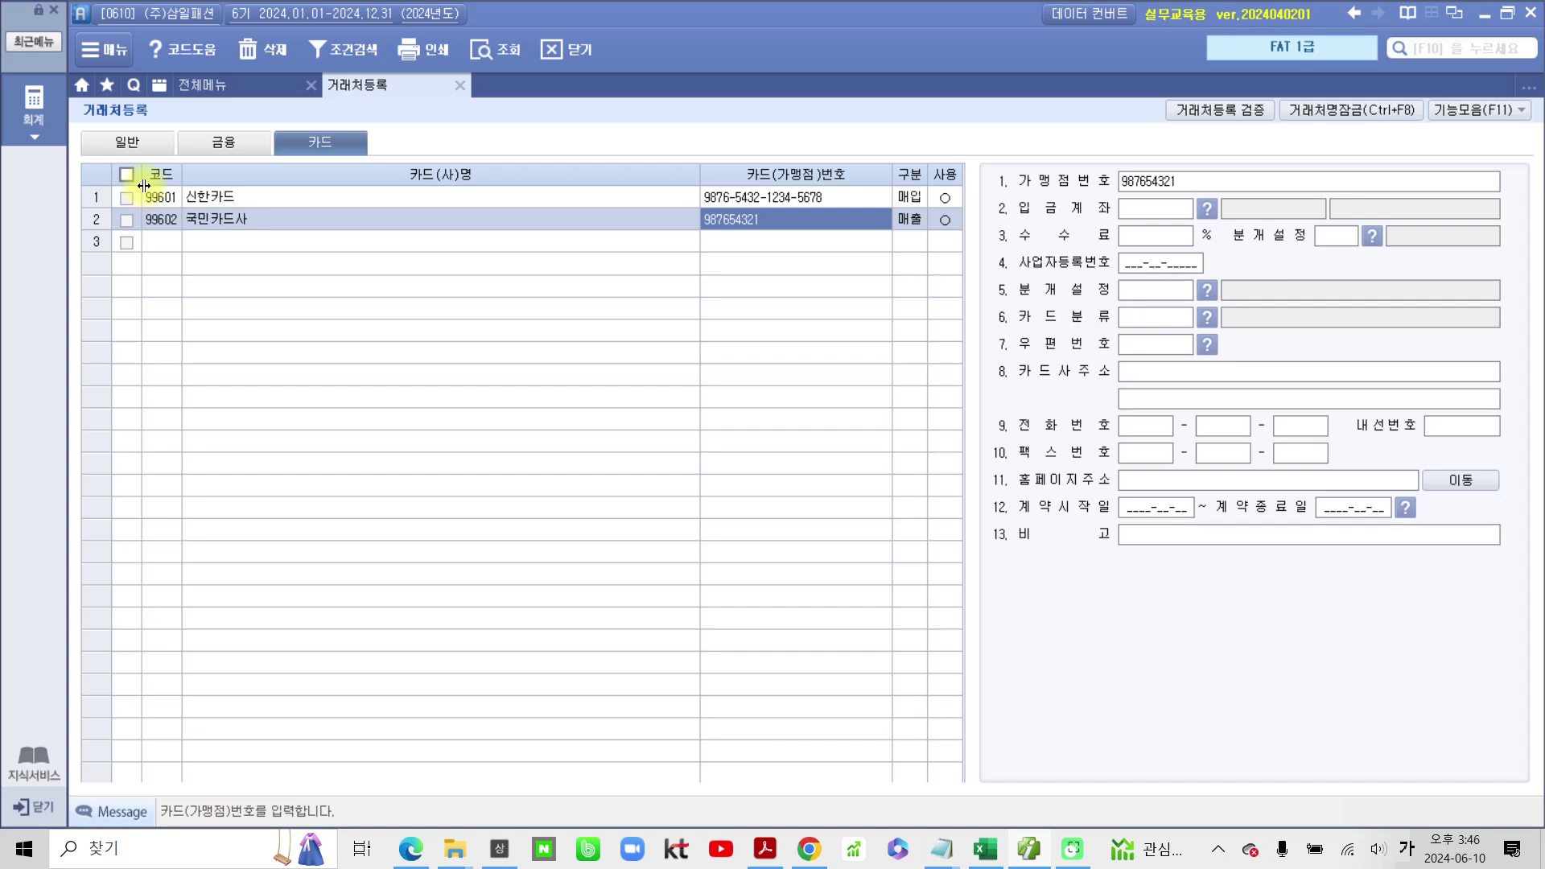
# Step: Review the 국민은행 당좌 and 신한은행 보통 accounts on the 금융 tab, then return to 전체메뉴
pyautogui.click(137, 148)
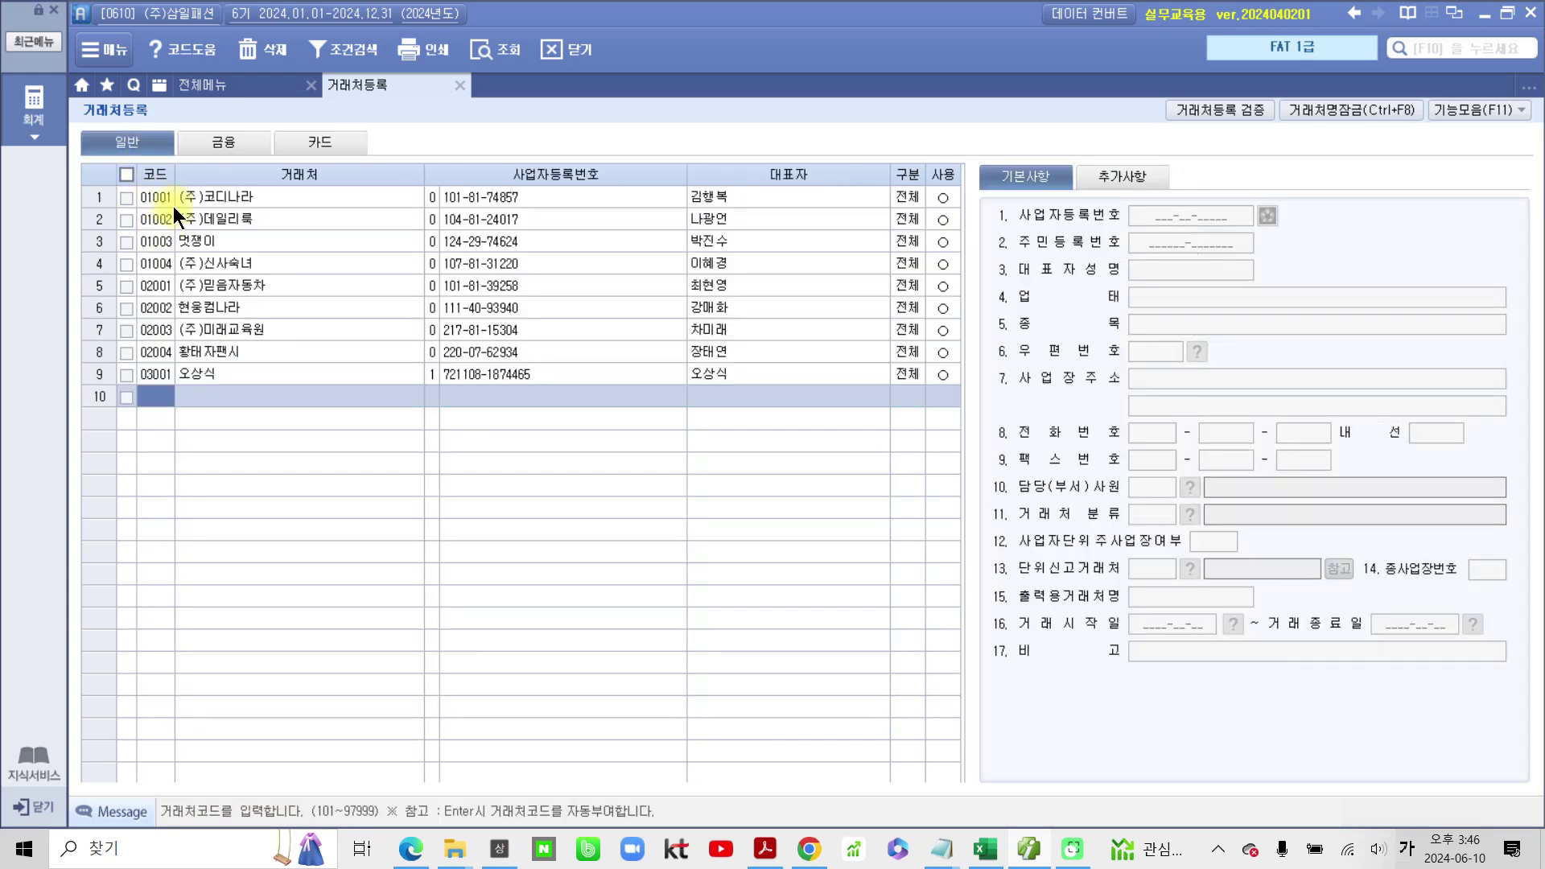
pyautogui.click(224, 140)
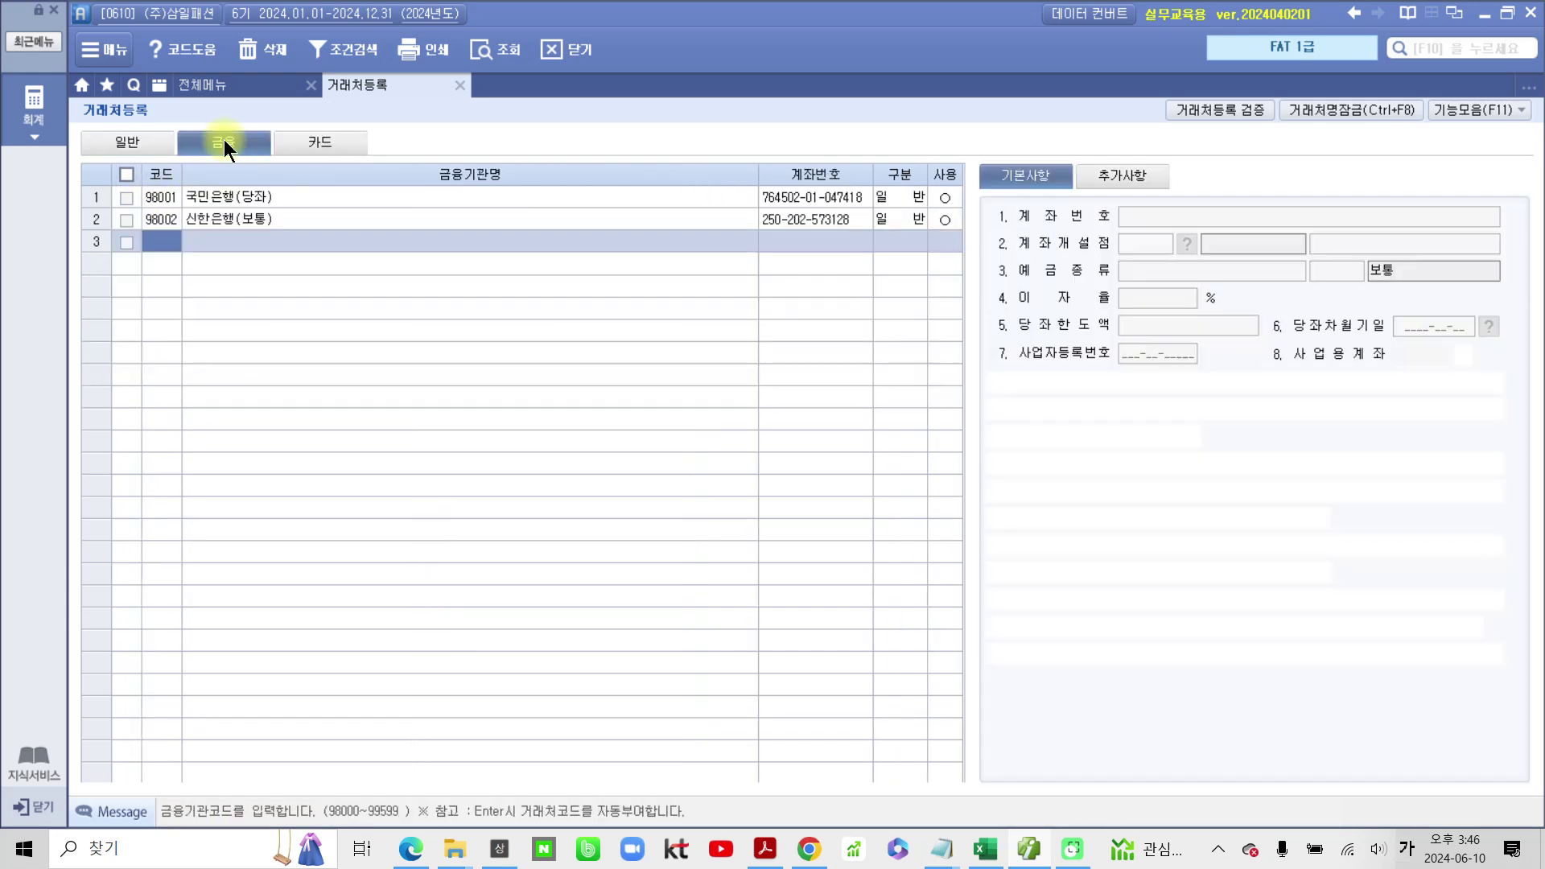
pyautogui.click(229, 200)
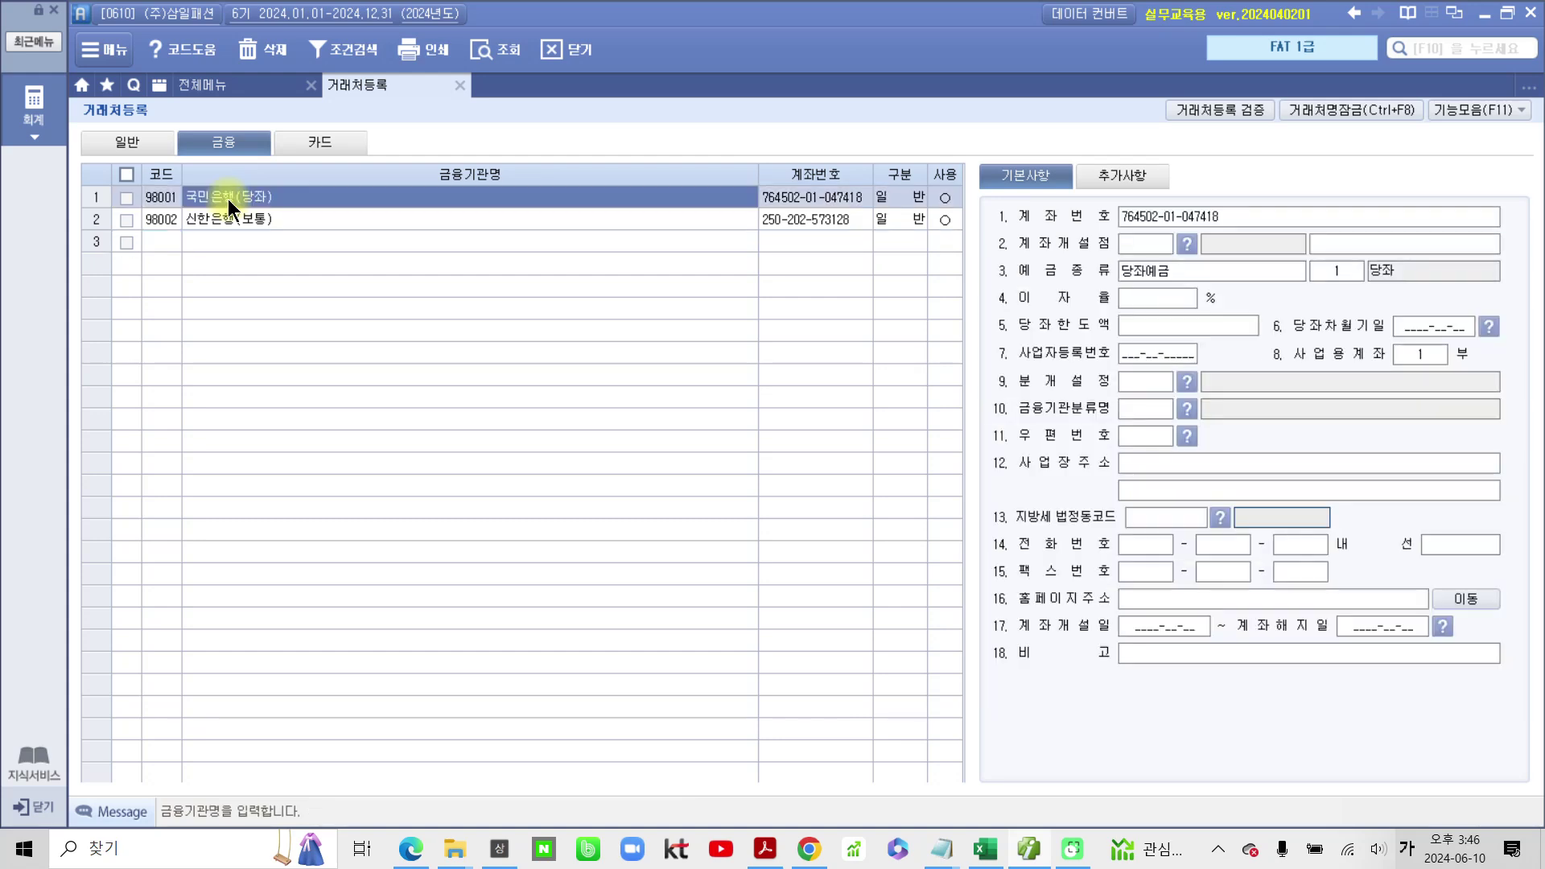
pyautogui.click(229, 221)
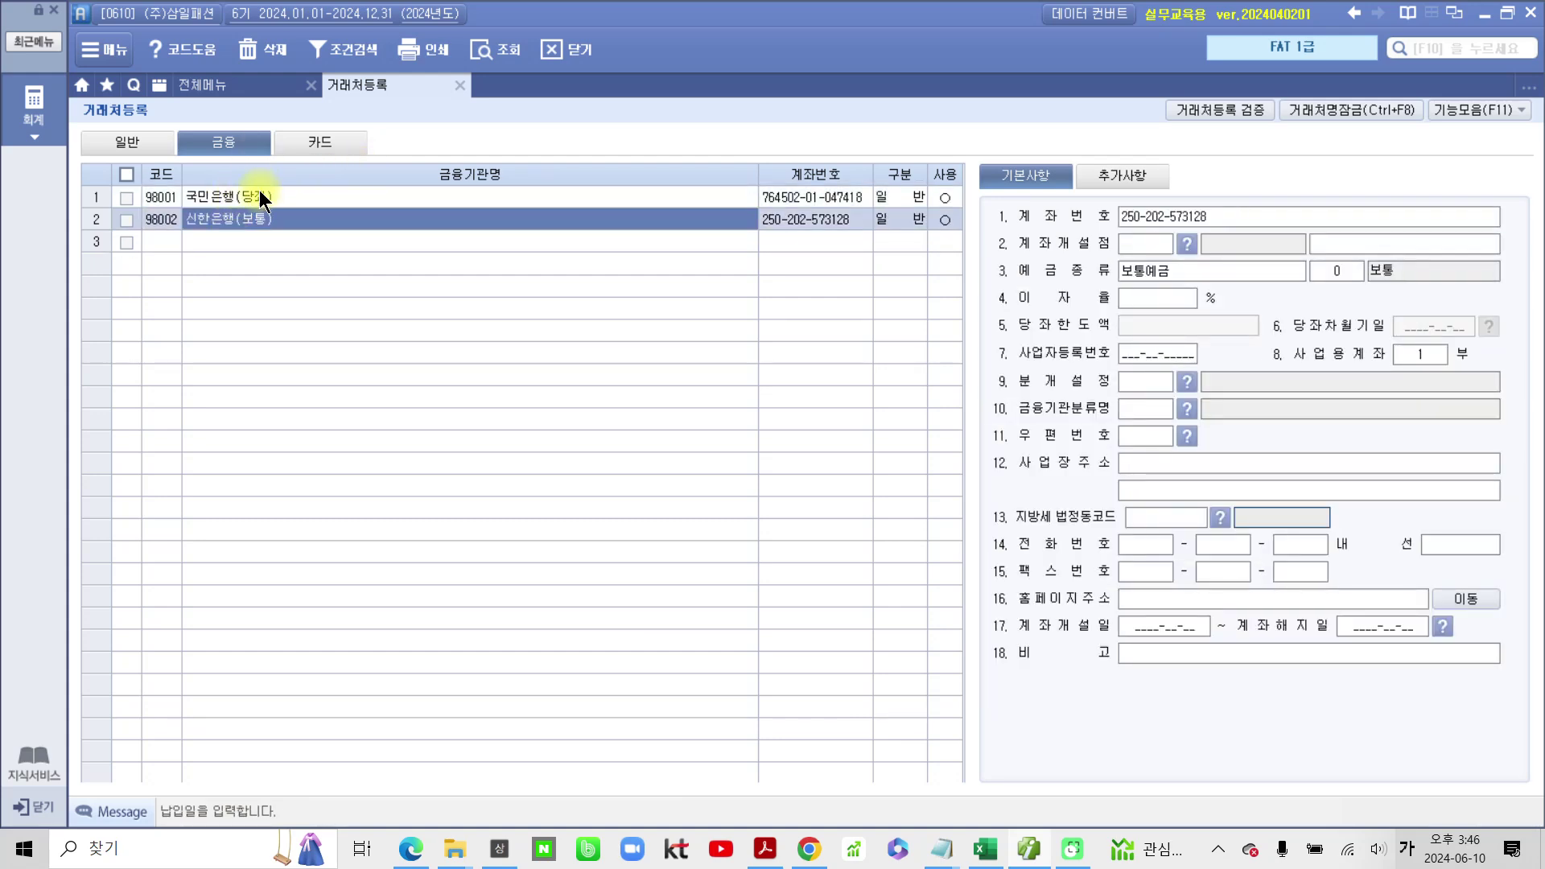
pyautogui.click(259, 196)
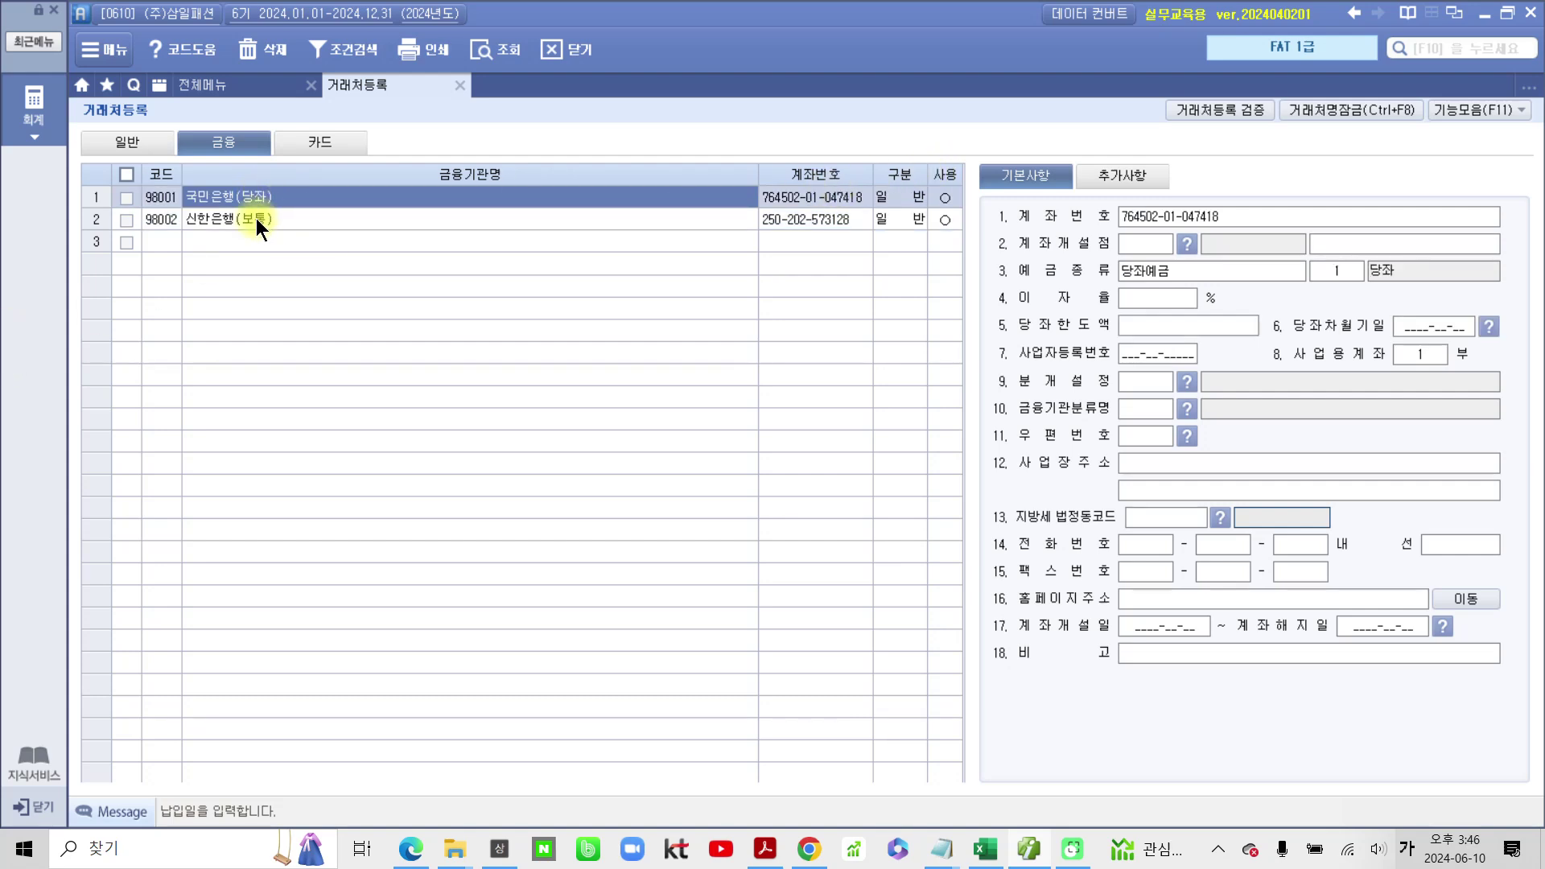
pyautogui.click(256, 219)
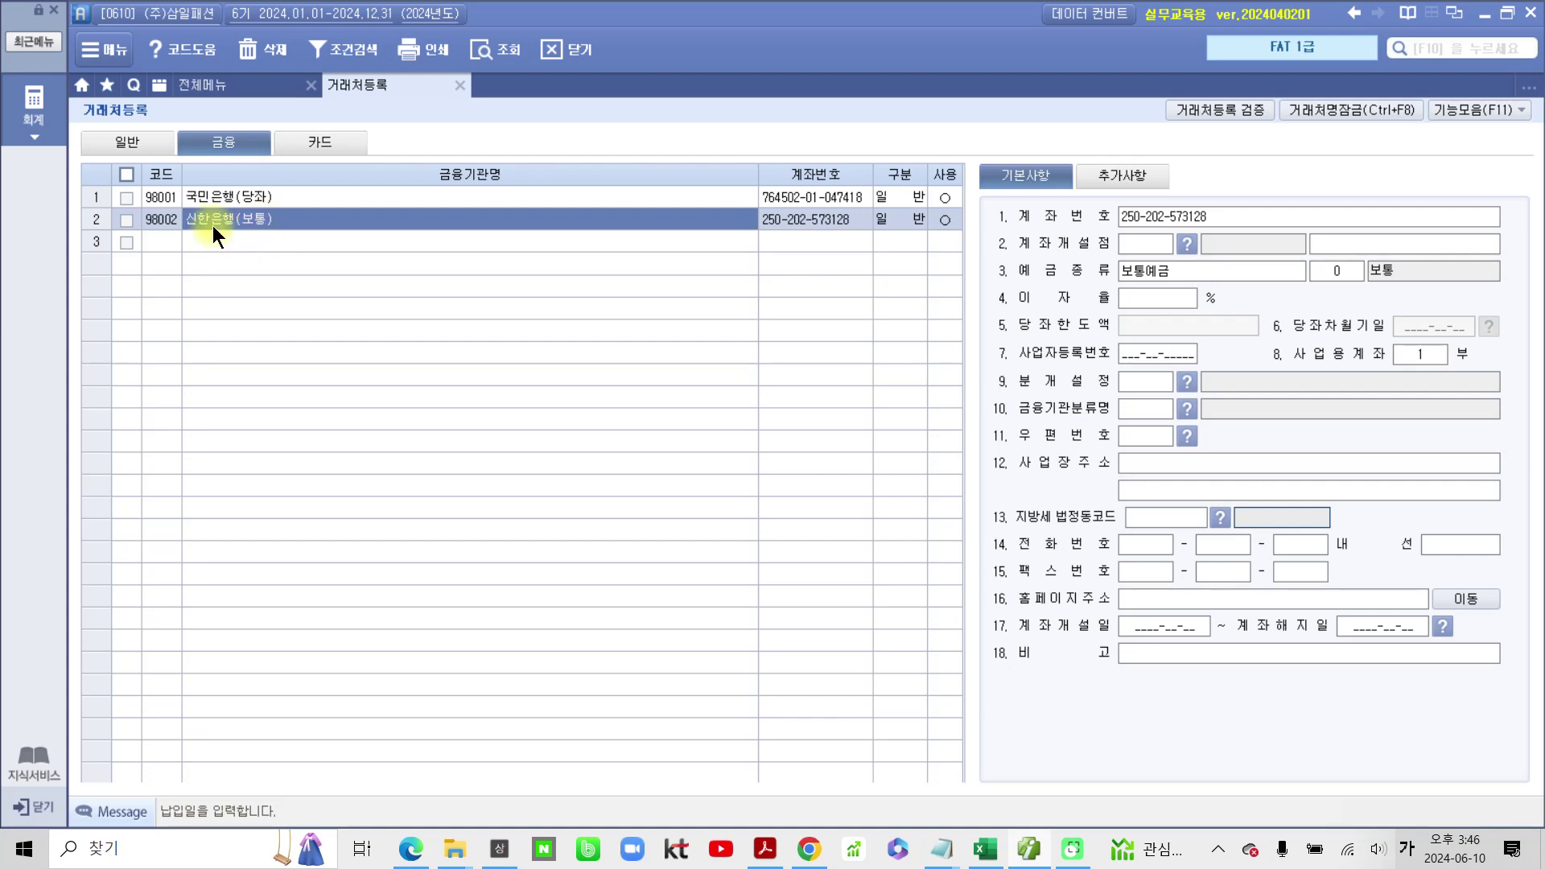
pyautogui.click(203, 86)
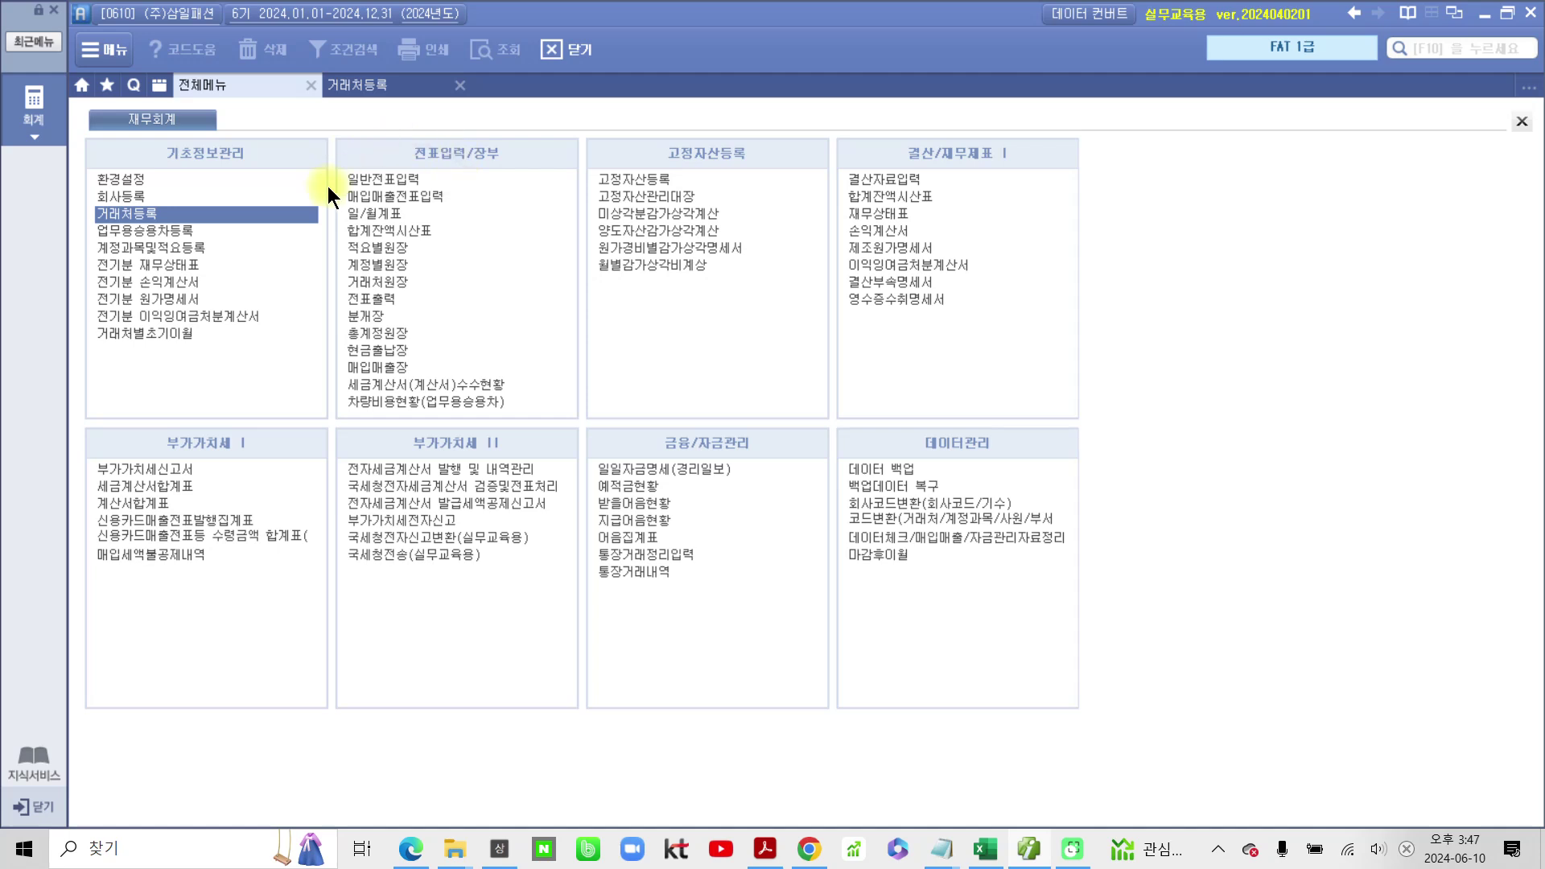
# Step: Circle 일반전표입력, 거래처원장 and 예적금현황 with the pen, clear the marks, and switch to the Acrobat PDF
pyautogui.moveTo(328, 185)
pyautogui.mouseDown()
pyautogui.moveTo(473, 180)
pyautogui.moveTo(310, 170)
pyautogui.mouseUp()
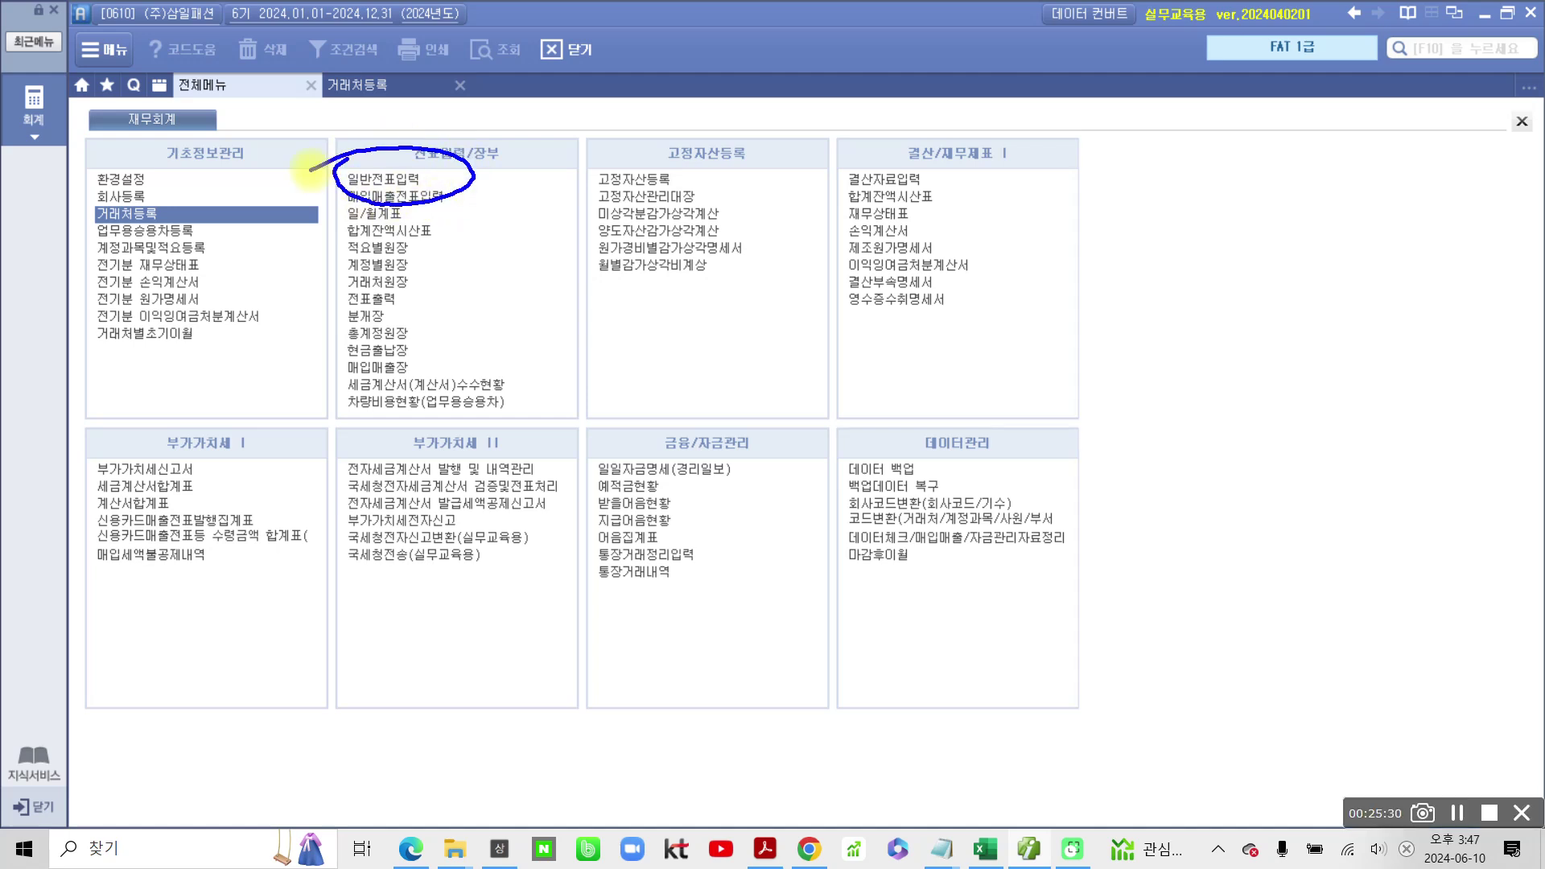
pyautogui.moveTo(342, 267)
pyautogui.mouseDown()
pyautogui.moveTo(443, 273)
pyautogui.moveTo(320, 276)
pyautogui.mouseUp()
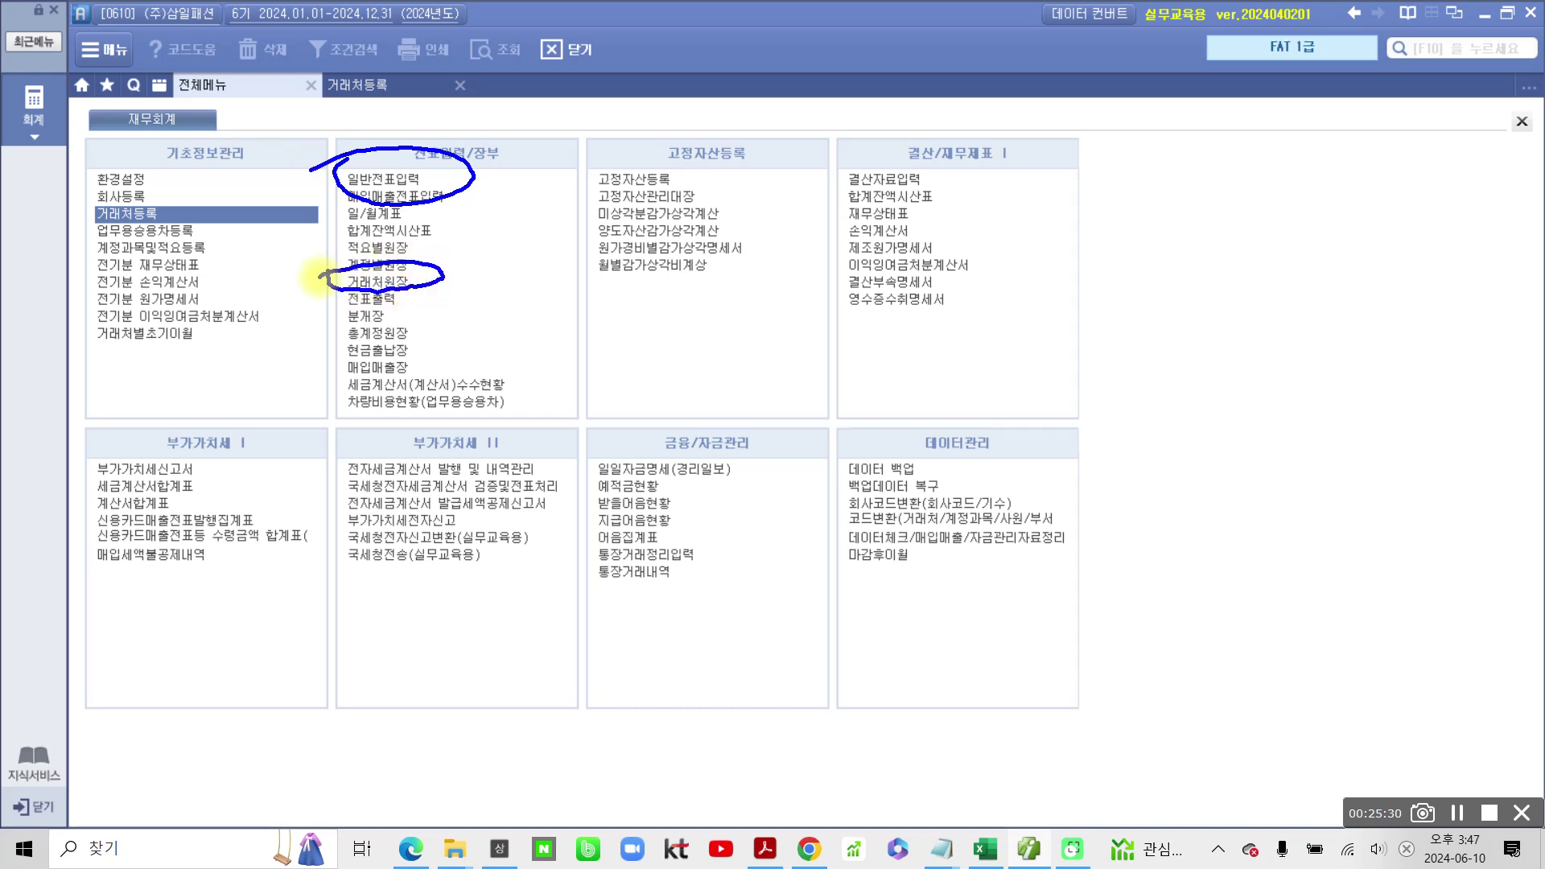
pyautogui.moveTo(614, 492)
pyautogui.mouseDown()
pyautogui.moveTo(676, 473)
pyautogui.moveTo(580, 483)
pyautogui.mouseUp()
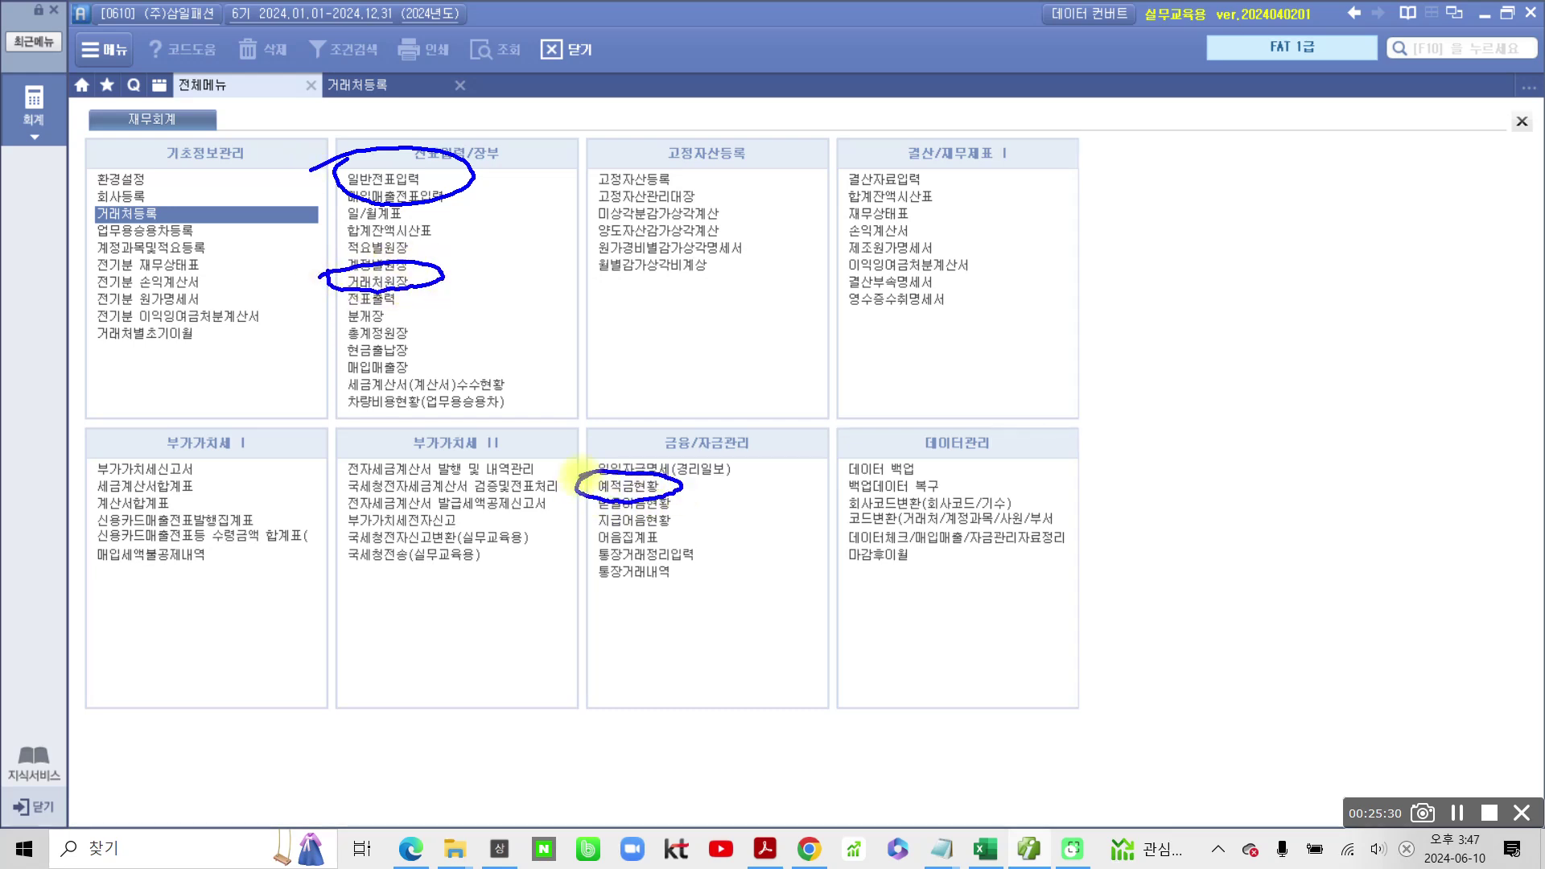
pyautogui.moveTo(462, 249)
pyautogui.mouseDown()
pyautogui.moveTo(475, 280)
pyautogui.moveTo(501, 248)
pyautogui.mouseUp()
pyautogui.moveTo(699, 466); pyautogui.dragTo(734, 471)
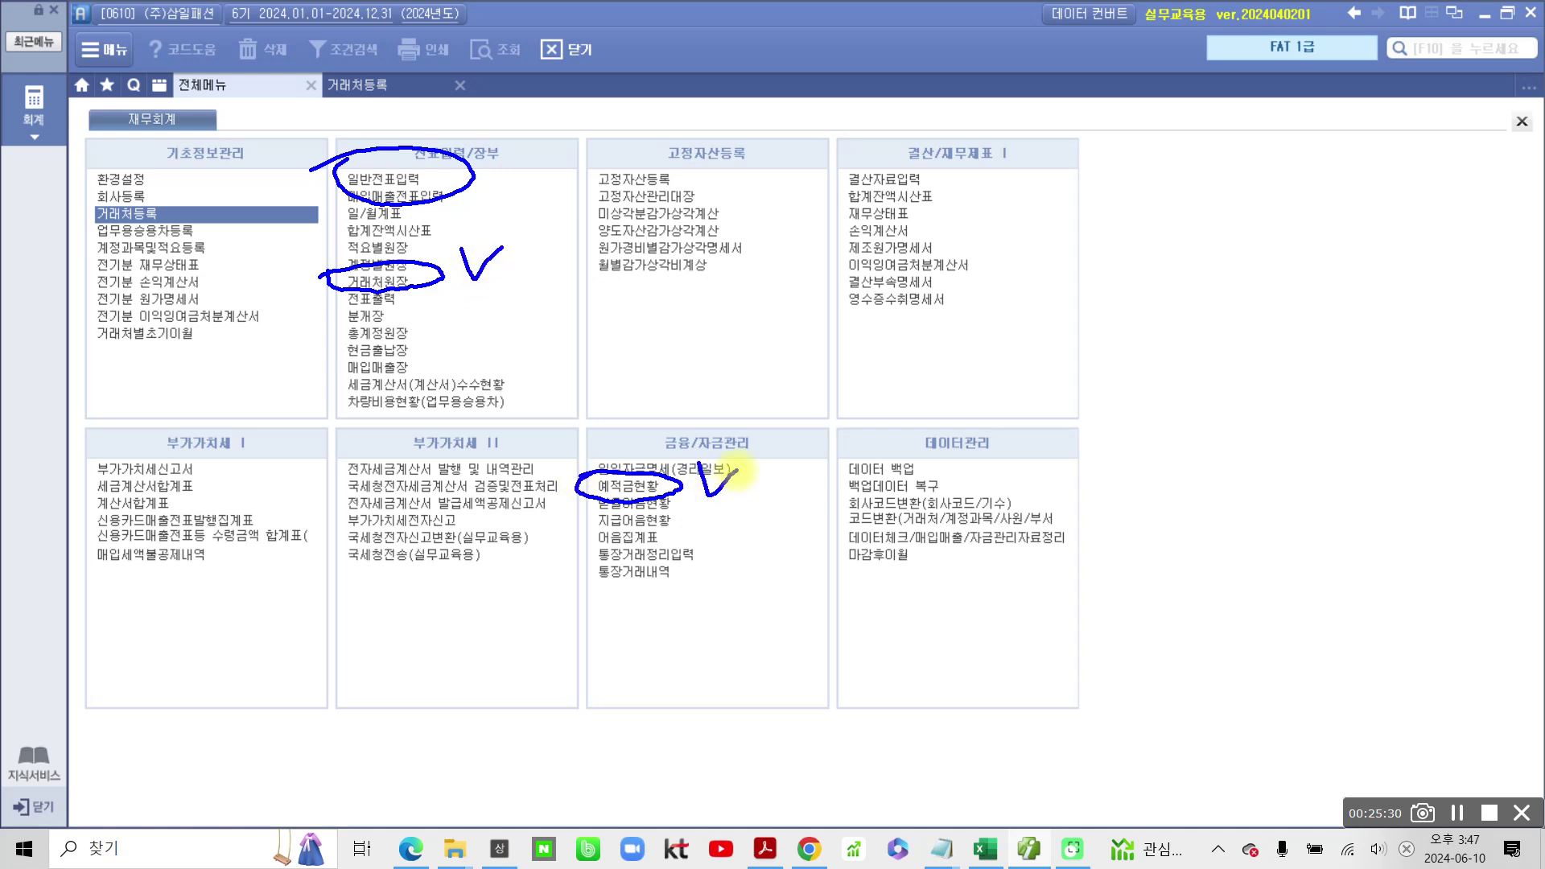
pyautogui.press('Escape')
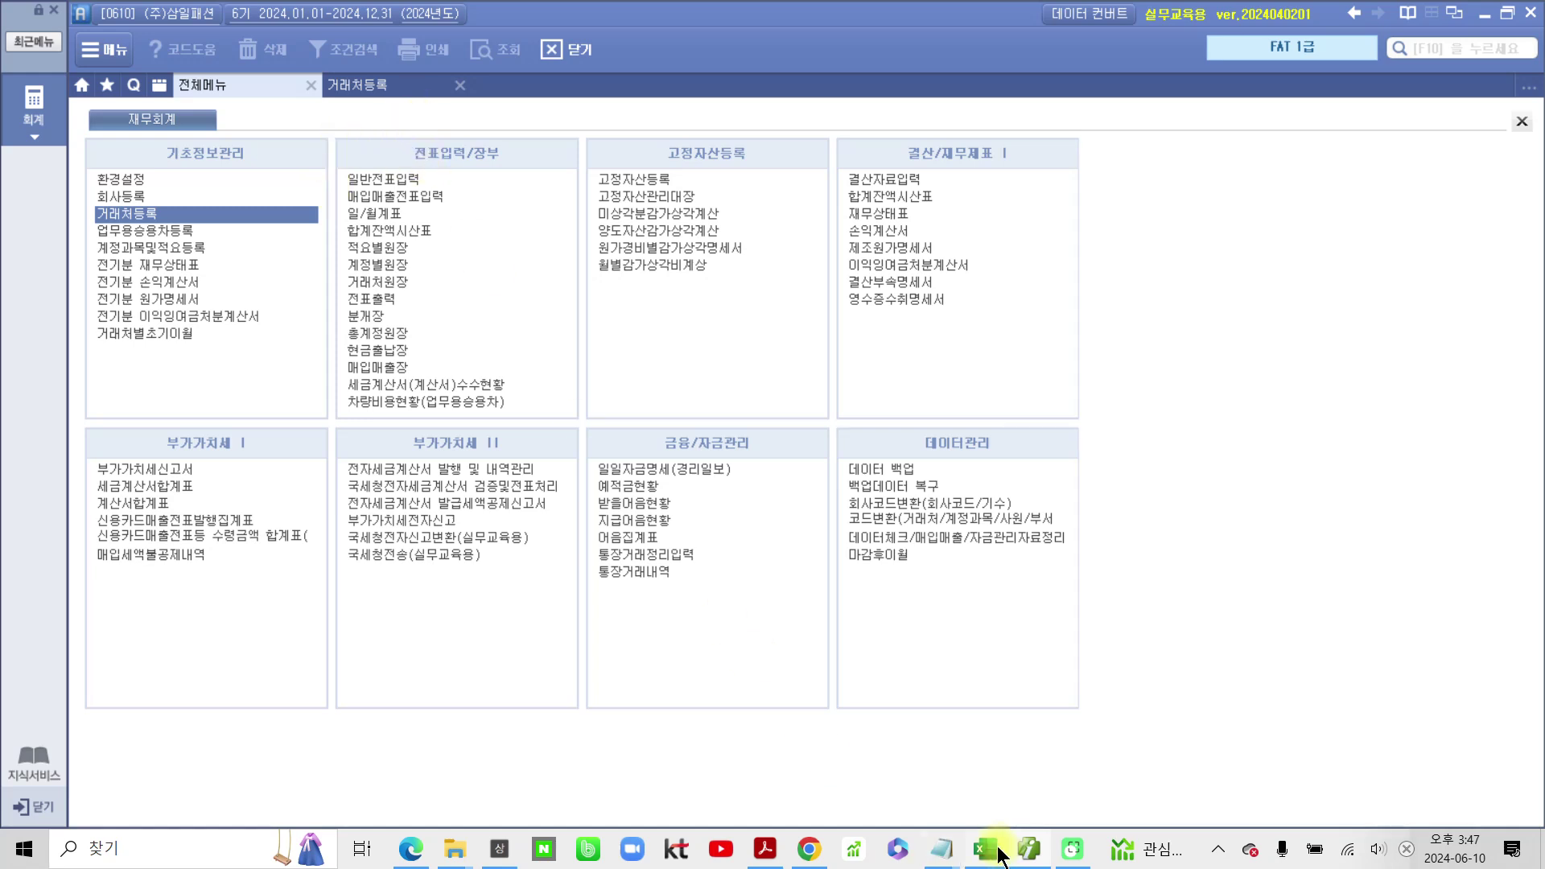
pyautogui.click(765, 849)
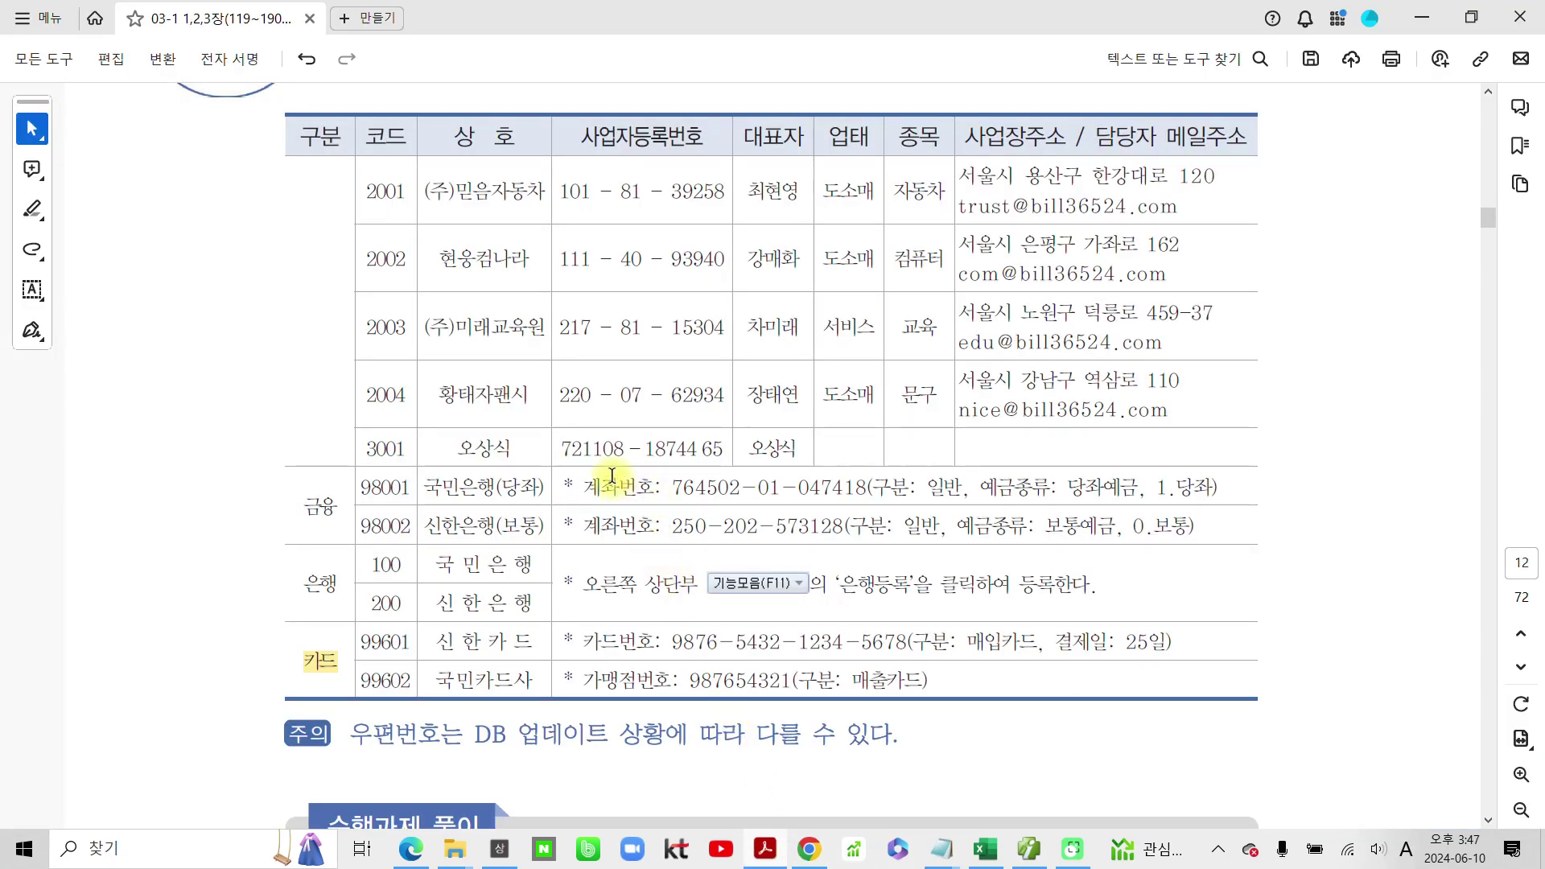
# Step: Scroll the PDF down toward the 05 업무용승용차등록 section on page 14
pyautogui.scroll(-15, 515, 407)
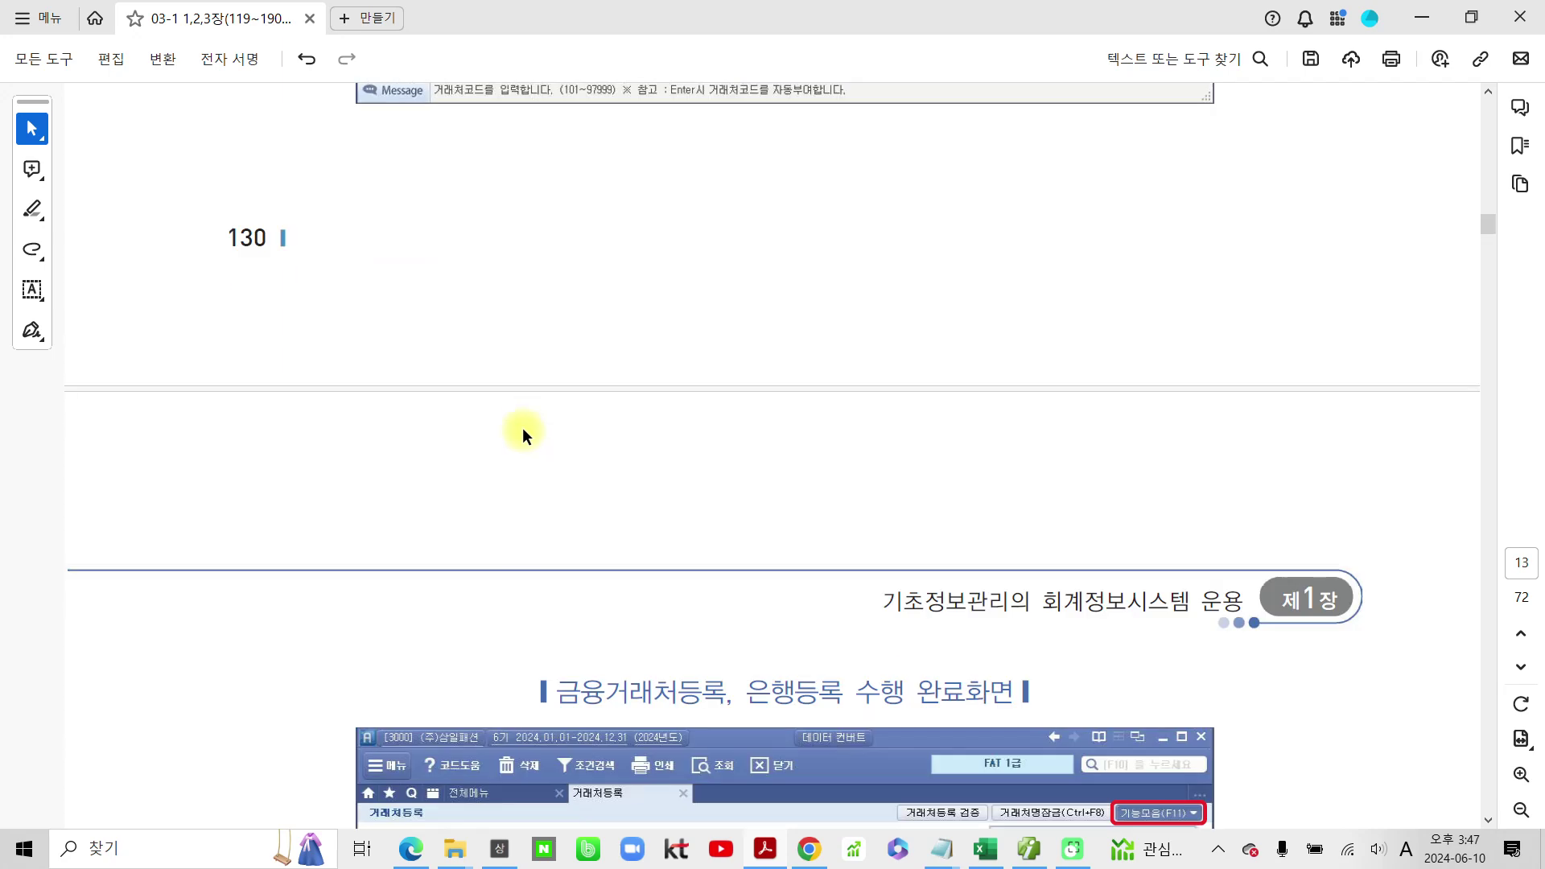
pyautogui.scroll(-20, 521, 432)
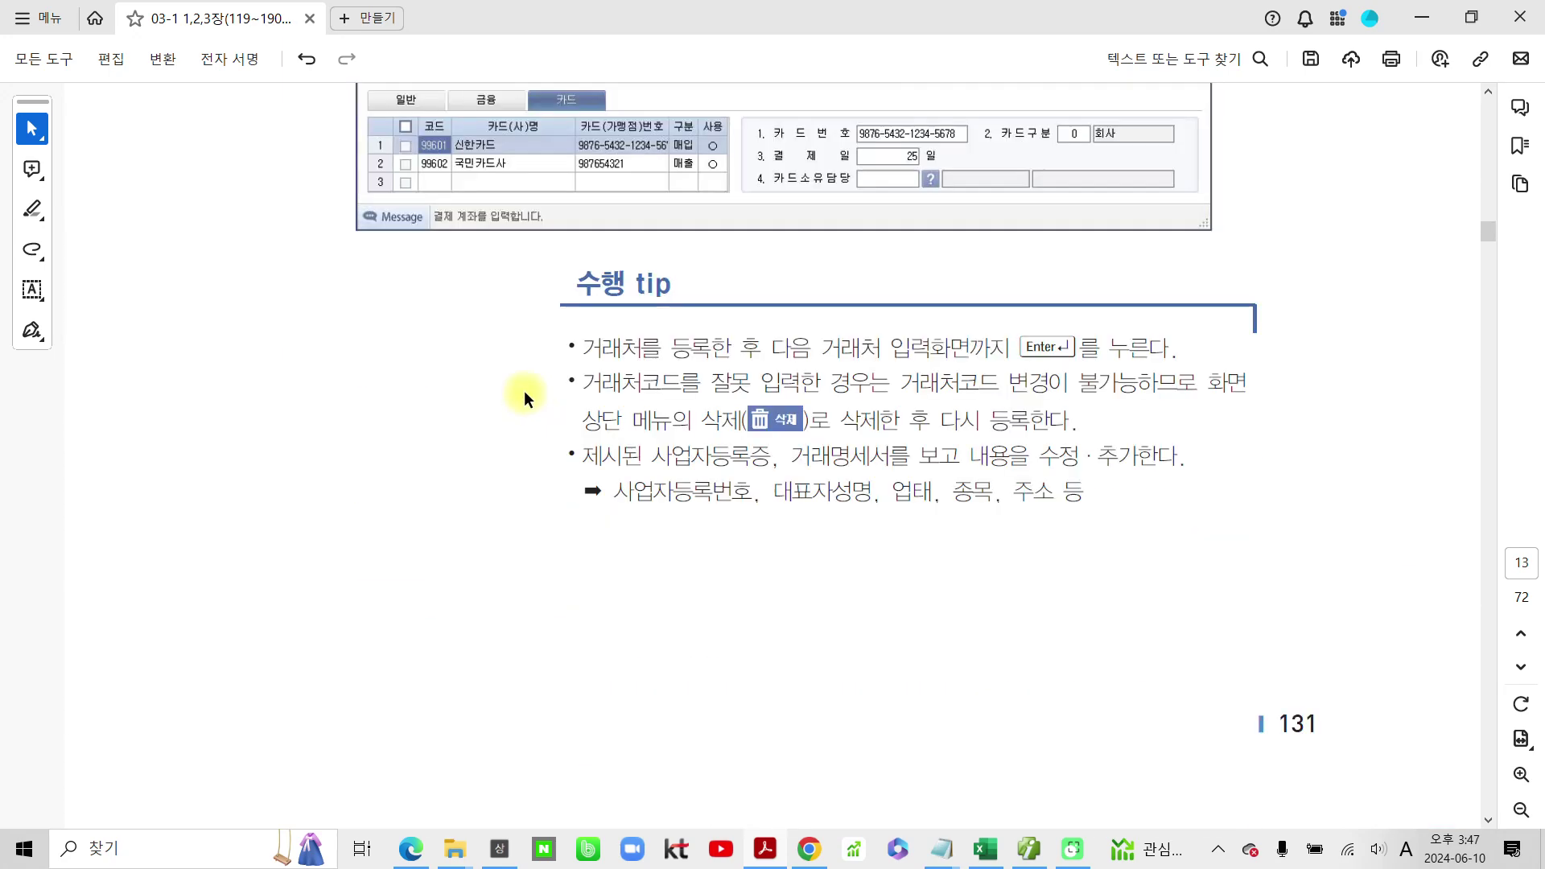
pyautogui.scroll(-20, 524, 393)
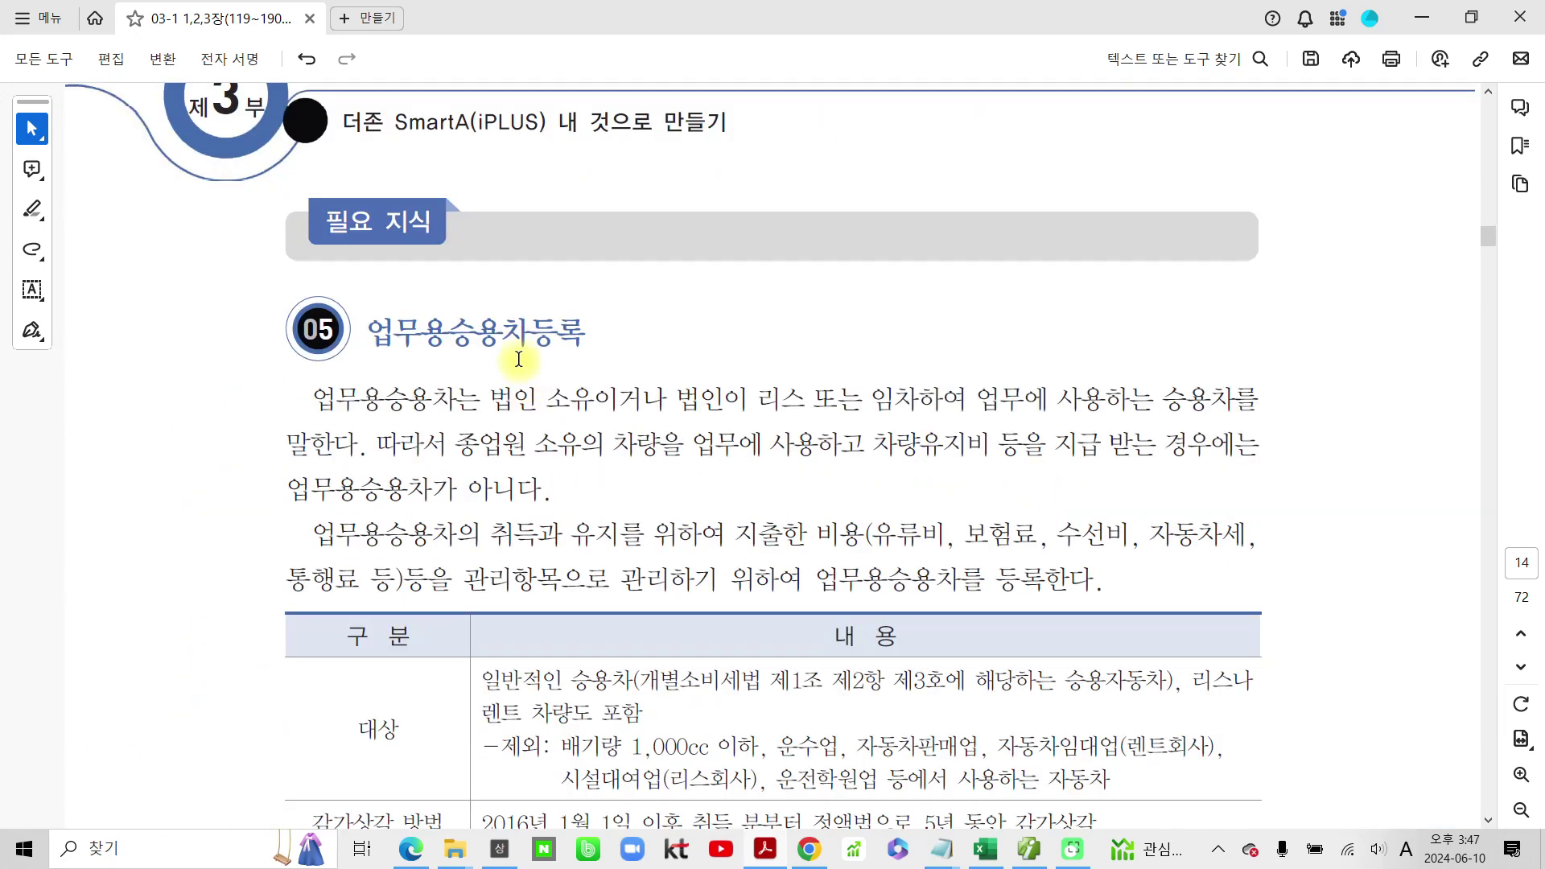
# Step: Highlight the 업무용승용차등록 heading and the opening word 업무용승용차 in yellow
pyautogui.moveTo(363, 331); pyautogui.dragTo(600, 338)
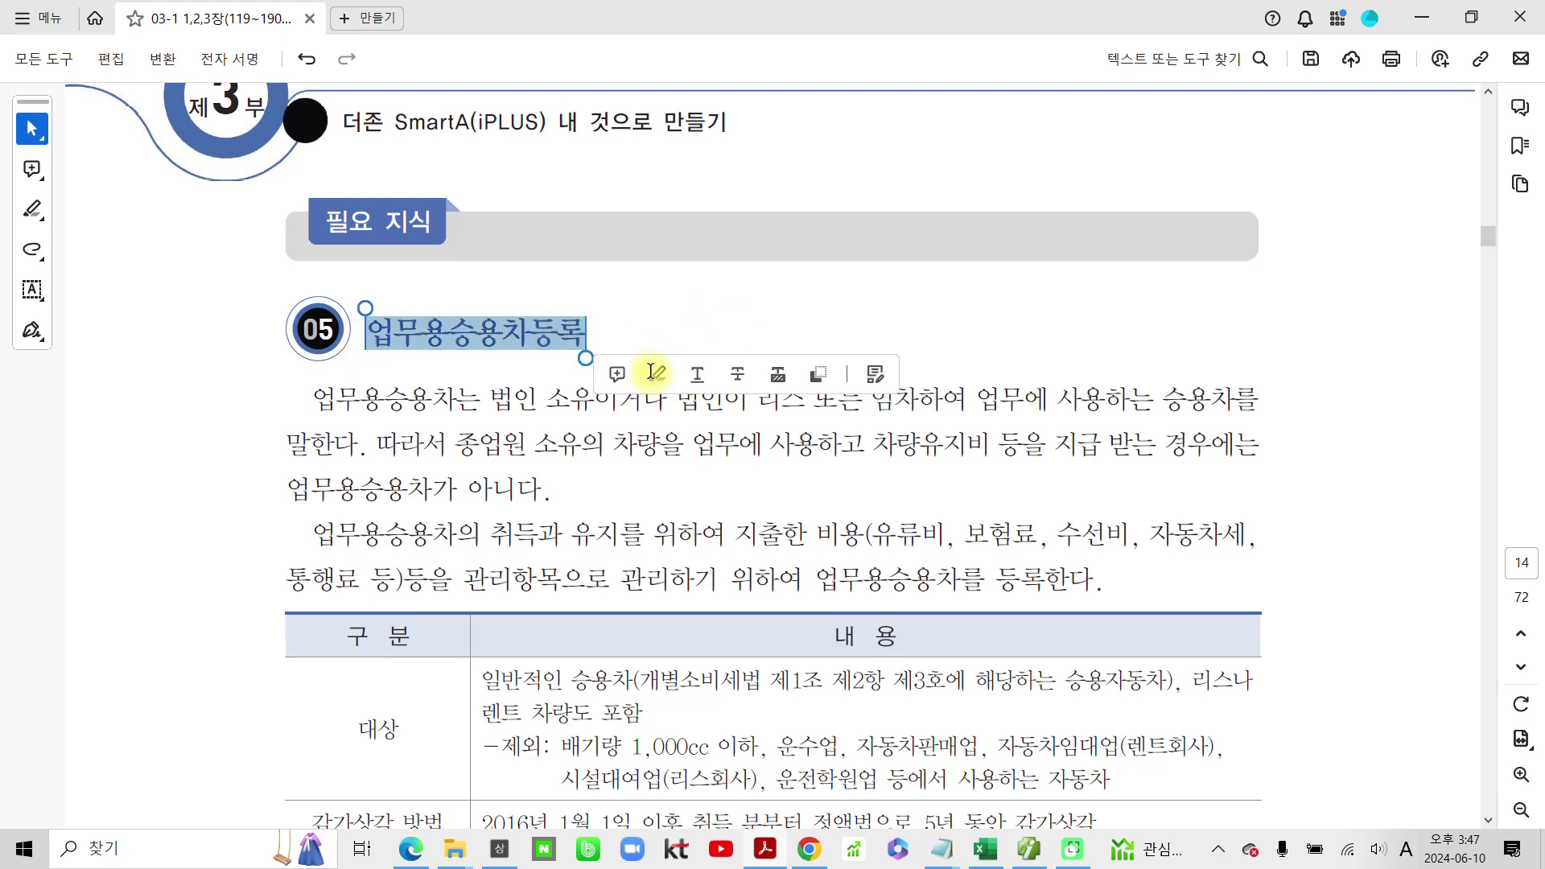
pyautogui.click(657, 376)
pyautogui.scroll(-3, 649, 374)
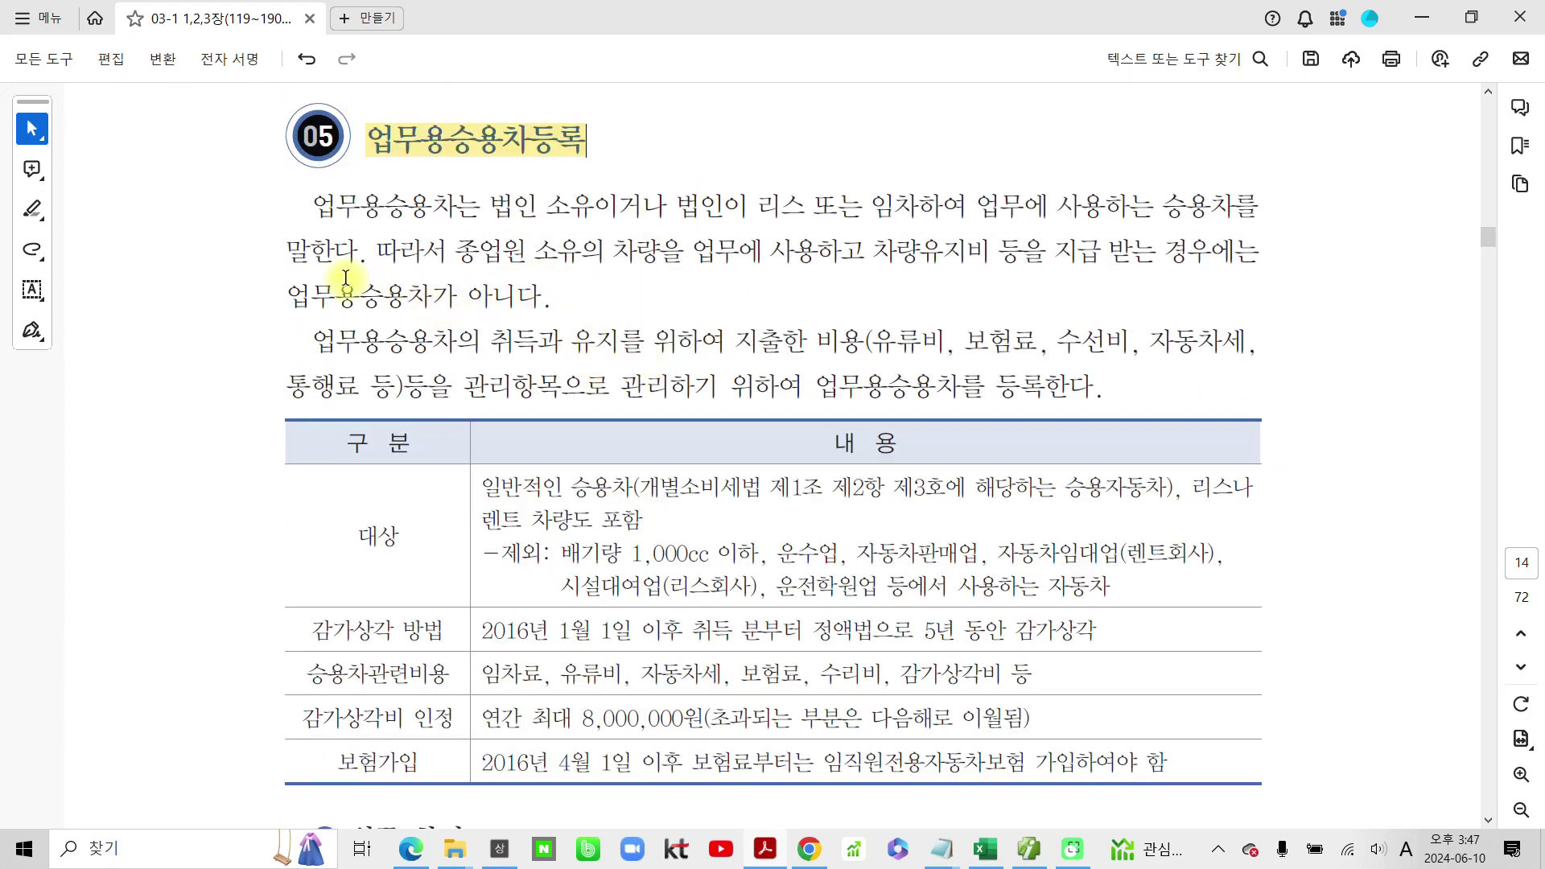
pyautogui.moveTo(454, 209); pyautogui.dragTo(309, 213)
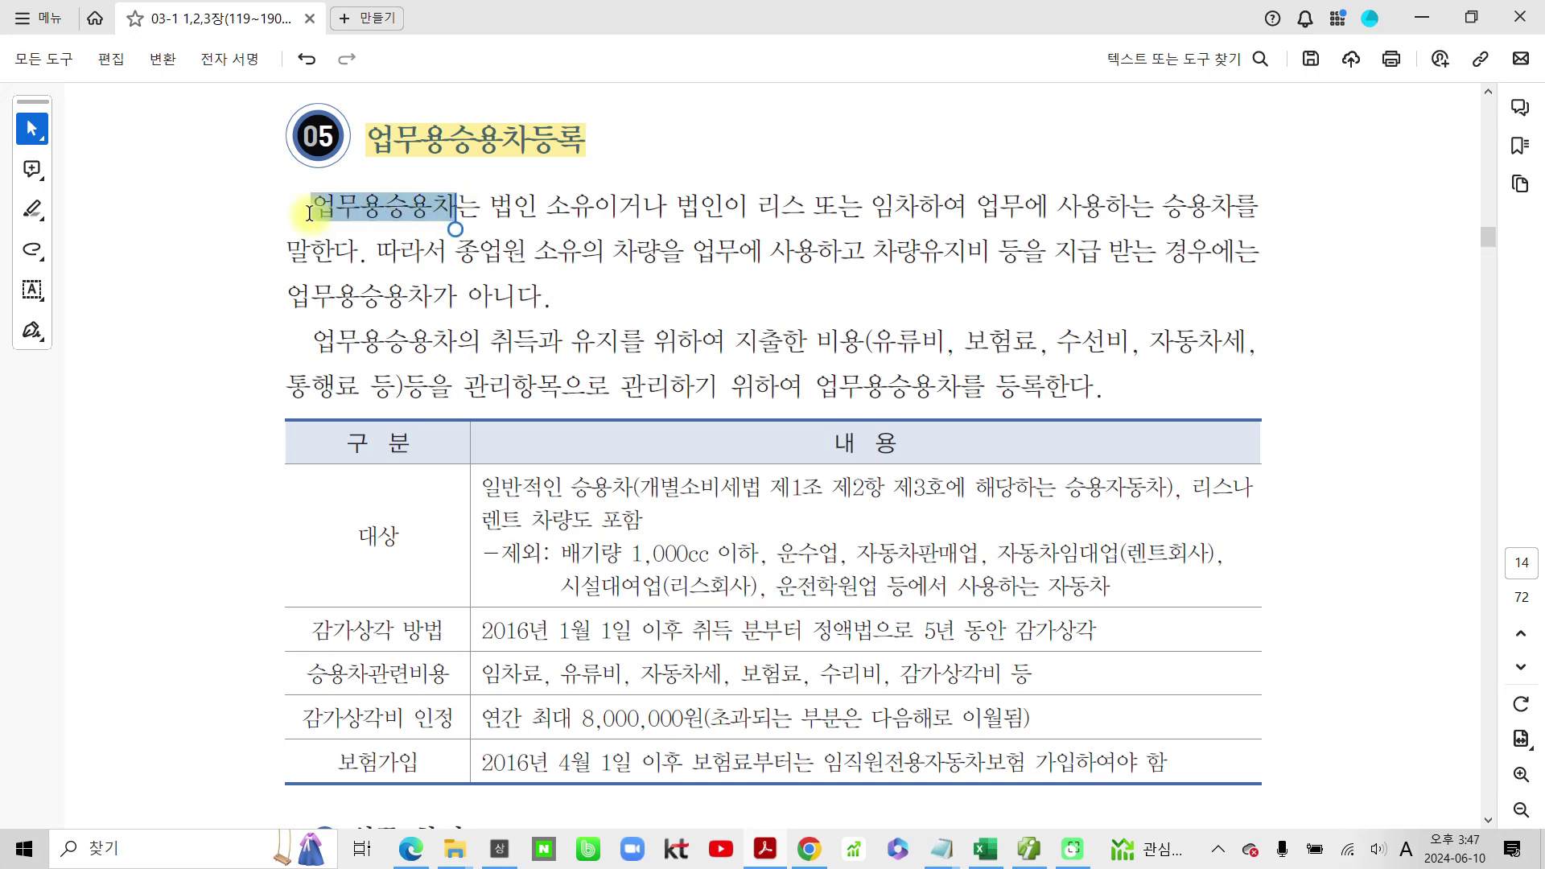
pyautogui.click(379, 246)
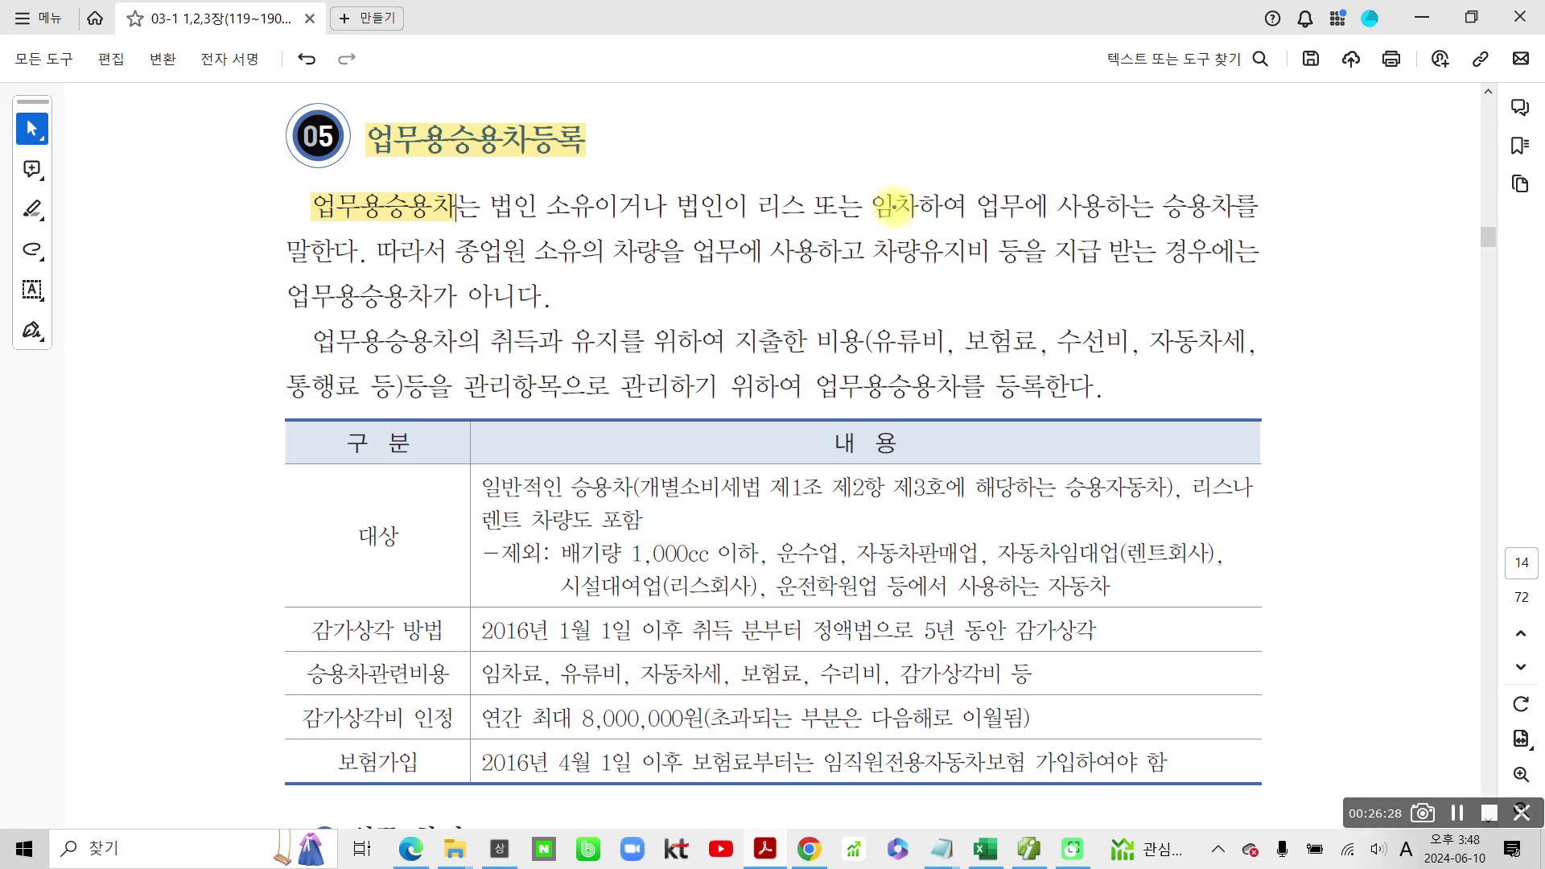
# Step: Mark 법인 소유이거나, 리스, the title and 종업원 소유의 차량을 업무에 사용 in blue ink, then clear it
pyautogui.moveTo(519, 178)
pyautogui.mouseDown()
pyautogui.moveTo(555, 234)
pyautogui.moveTo(595, 172)
pyautogui.moveTo(512, 174)
pyautogui.mouseUp()
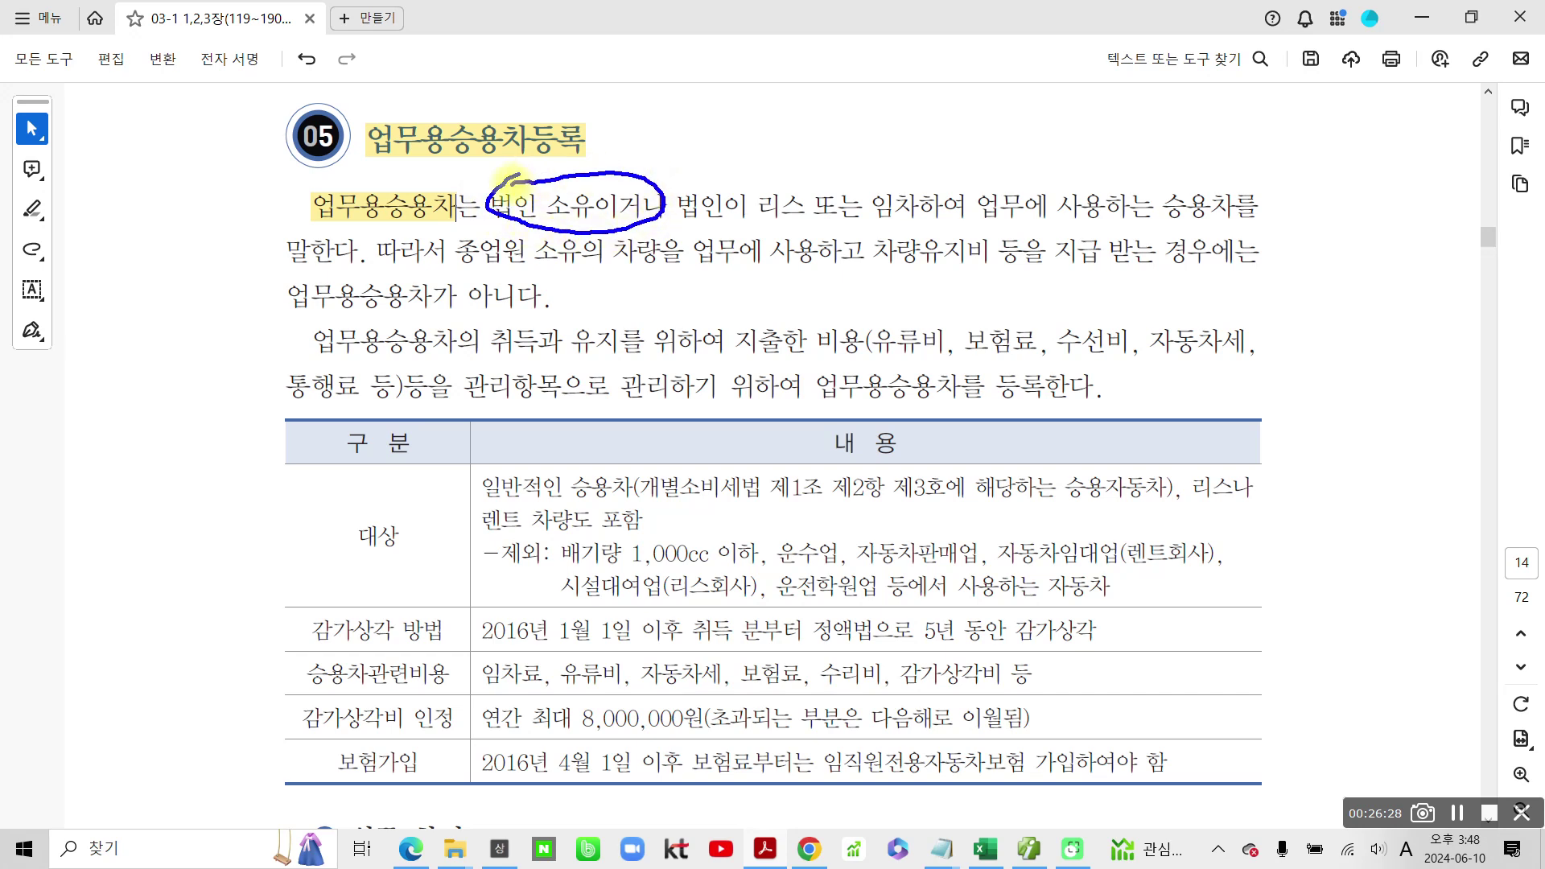
pyautogui.moveTo(761, 227); pyautogui.dragTo(927, 226)
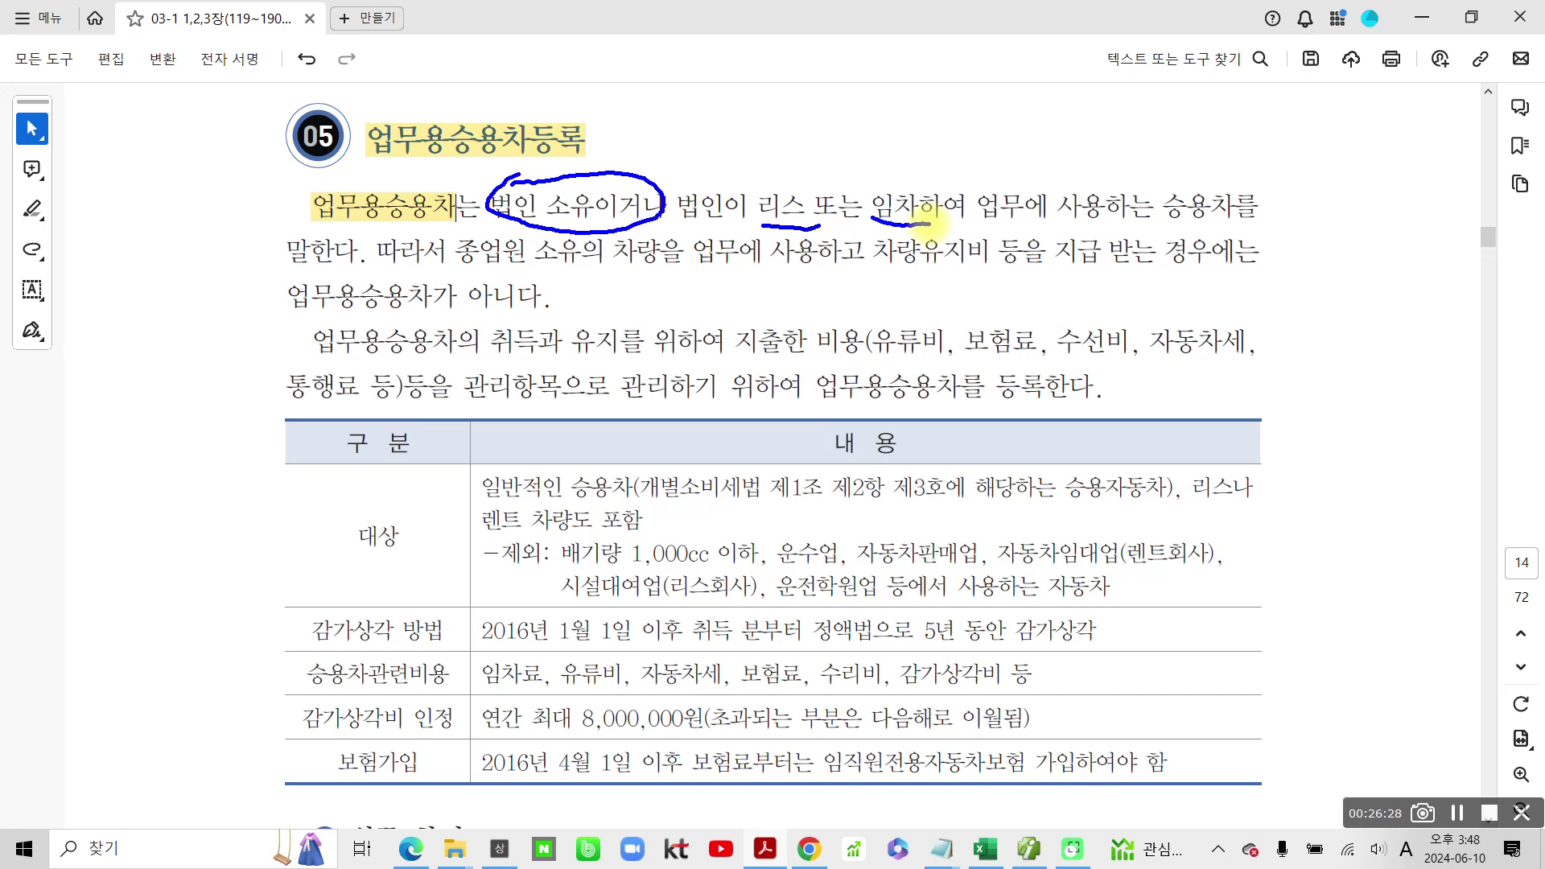
pyautogui.moveTo(966, 175)
pyautogui.mouseDown()
pyautogui.moveTo(1038, 234)
pyautogui.moveTo(1268, 206)
pyautogui.moveTo(1175, 153)
pyautogui.moveTo(1265, 229)
pyautogui.moveTo(1047, 74)
pyautogui.moveTo(565, 113)
pyautogui.mouseUp()
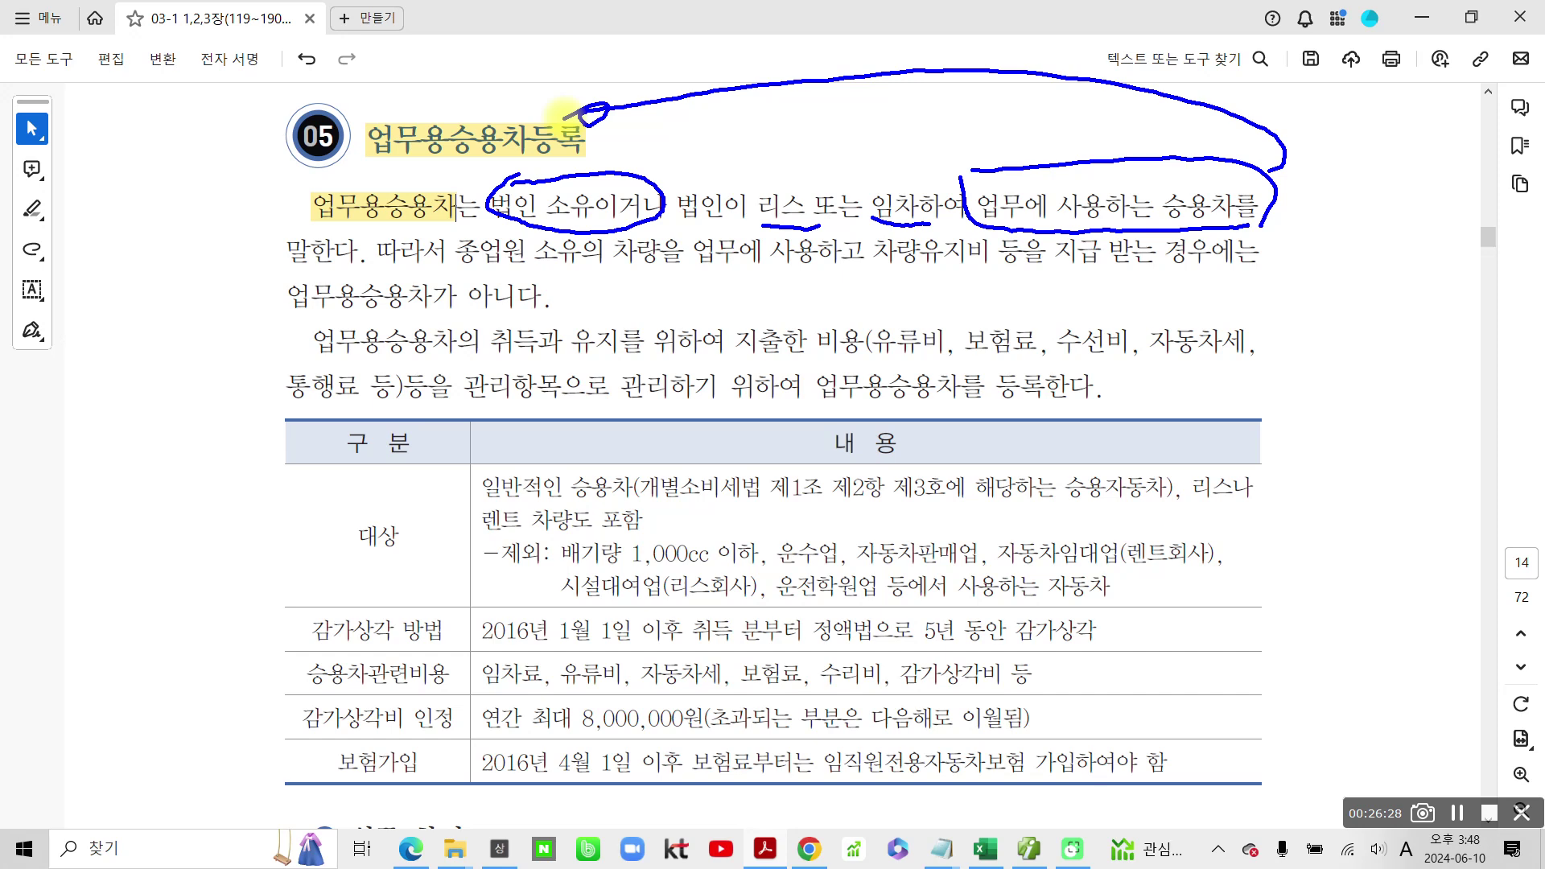
pyautogui.moveTo(566, 109)
pyautogui.mouseDown()
pyautogui.moveTo(600, 161)
pyautogui.moveTo(370, 113)
pyautogui.moveTo(298, 154)
pyautogui.mouseUp()
pyautogui.moveTo(455, 265); pyautogui.dragTo(784, 279)
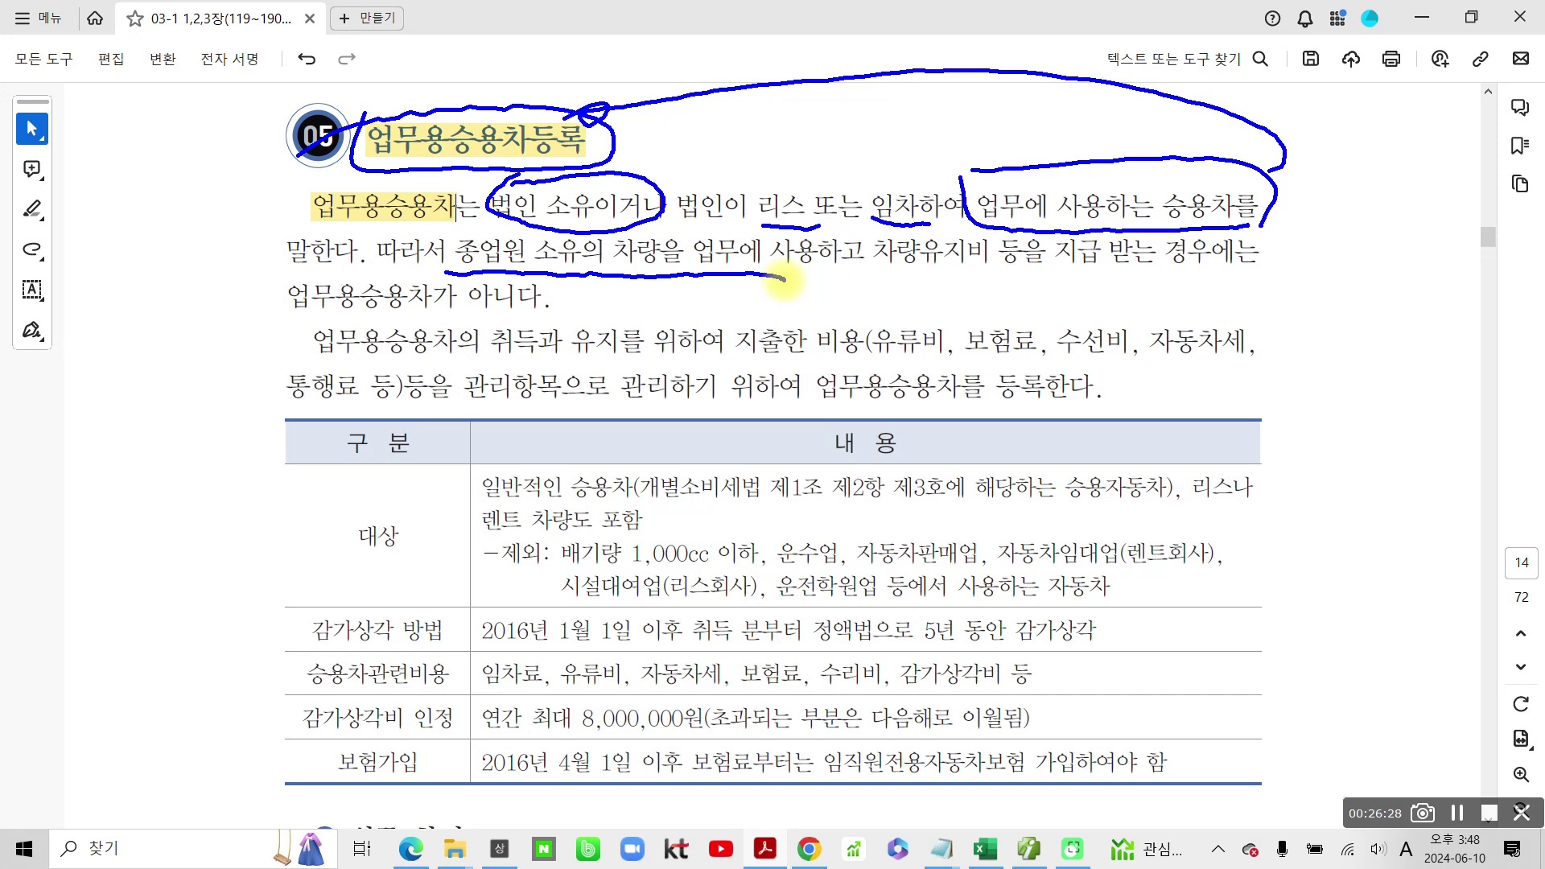
pyautogui.press('Escape')
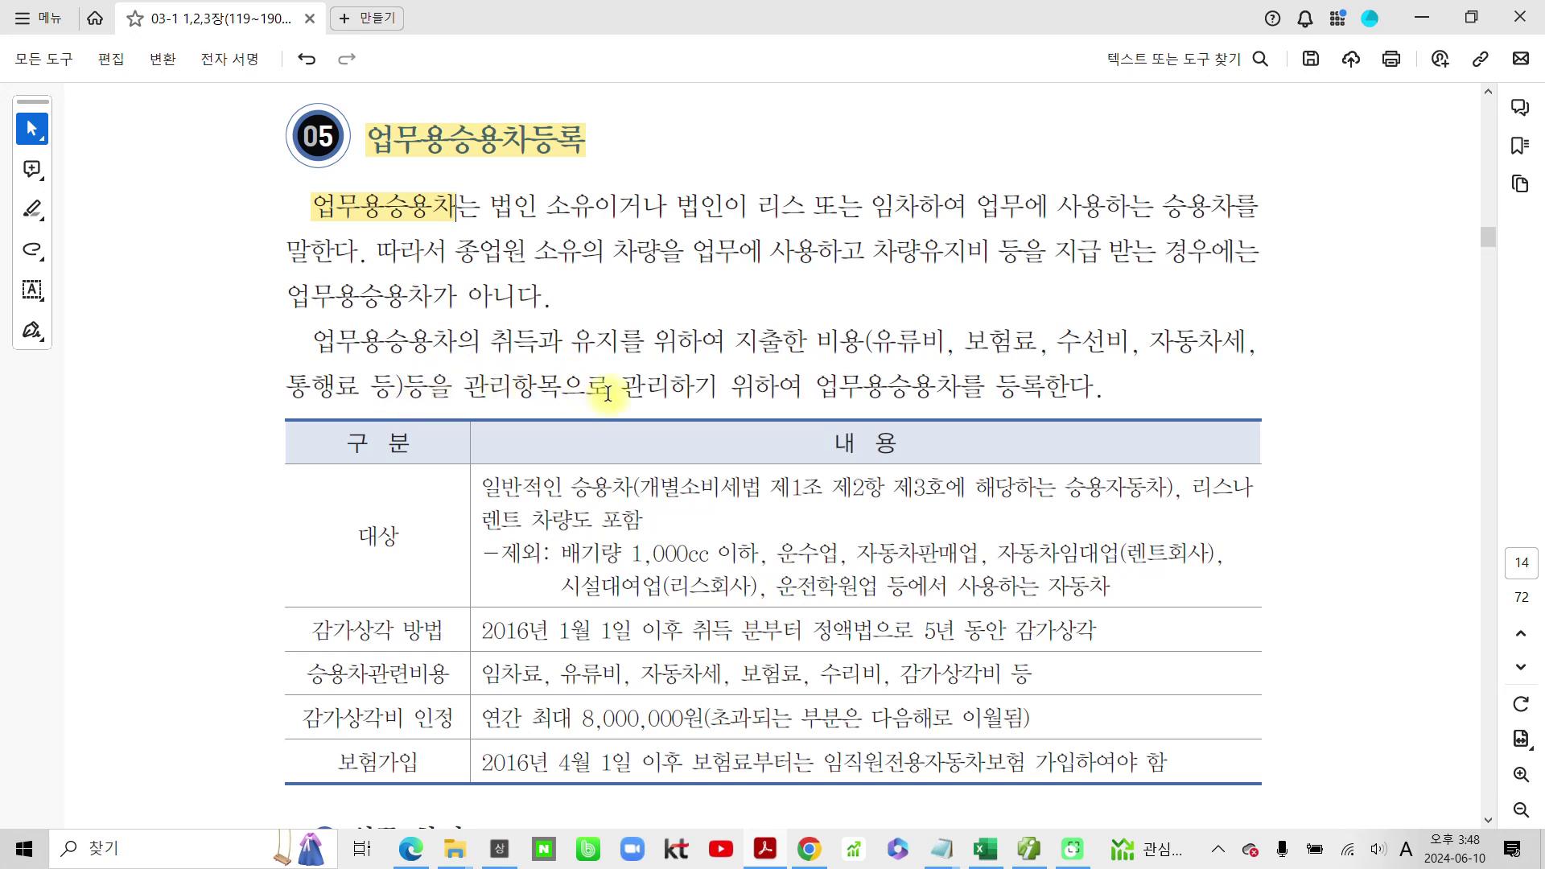
# Step: Highlight the phrase '업무용승용차를 등록한다.' and the table label 대상 in yellow
pyautogui.moveTo(822, 386); pyautogui.dragTo(1094, 407)
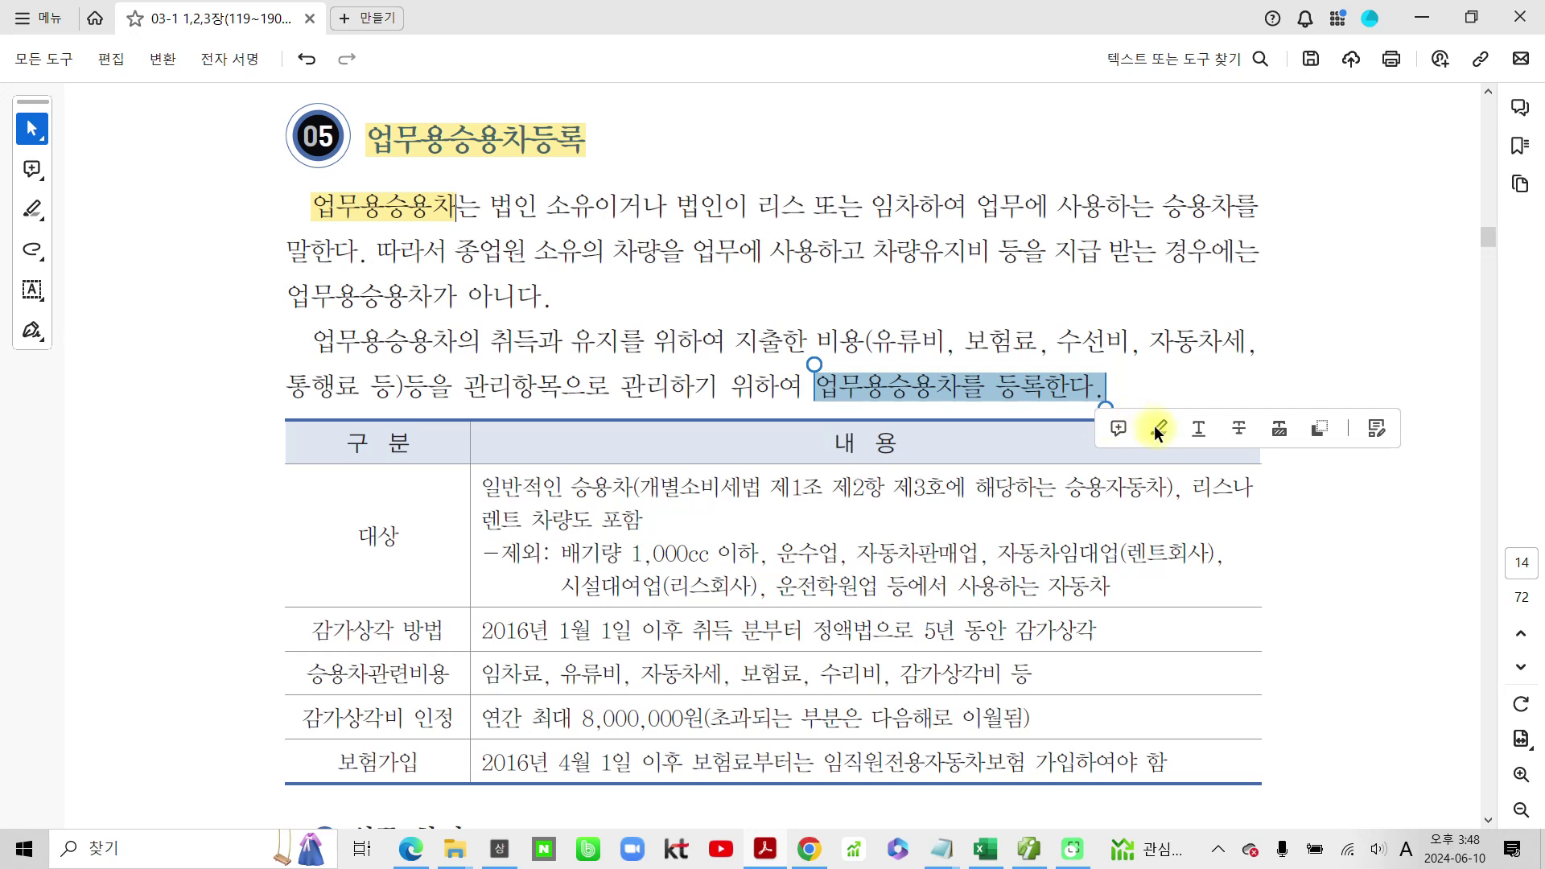
pyautogui.click(1161, 426)
pyautogui.scroll(-3, 779, 622)
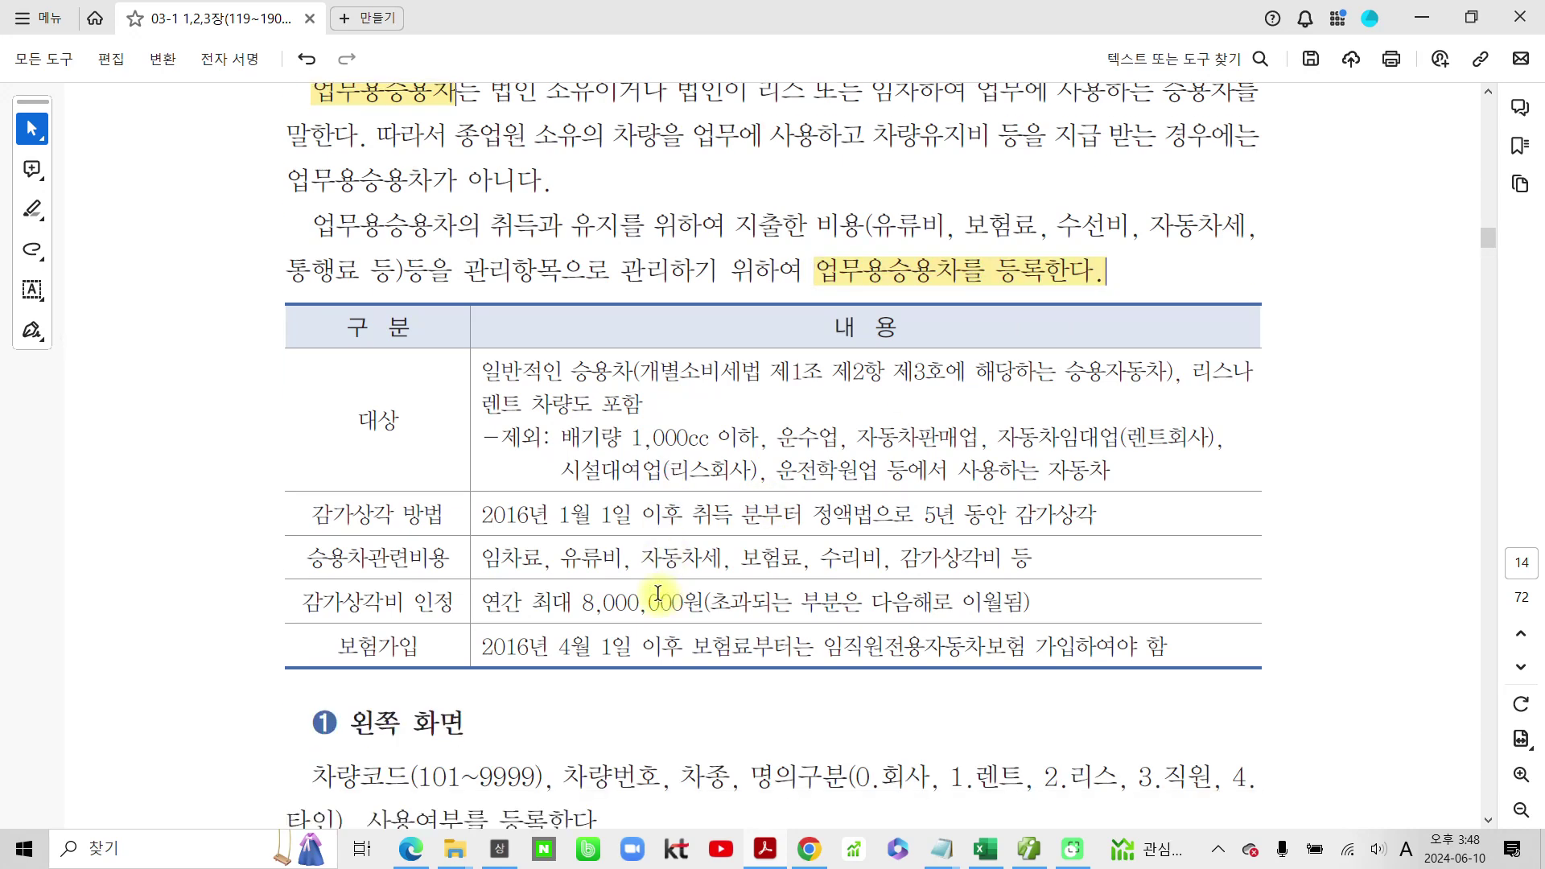
pyautogui.moveTo(356, 414); pyautogui.dragTo(453, 422)
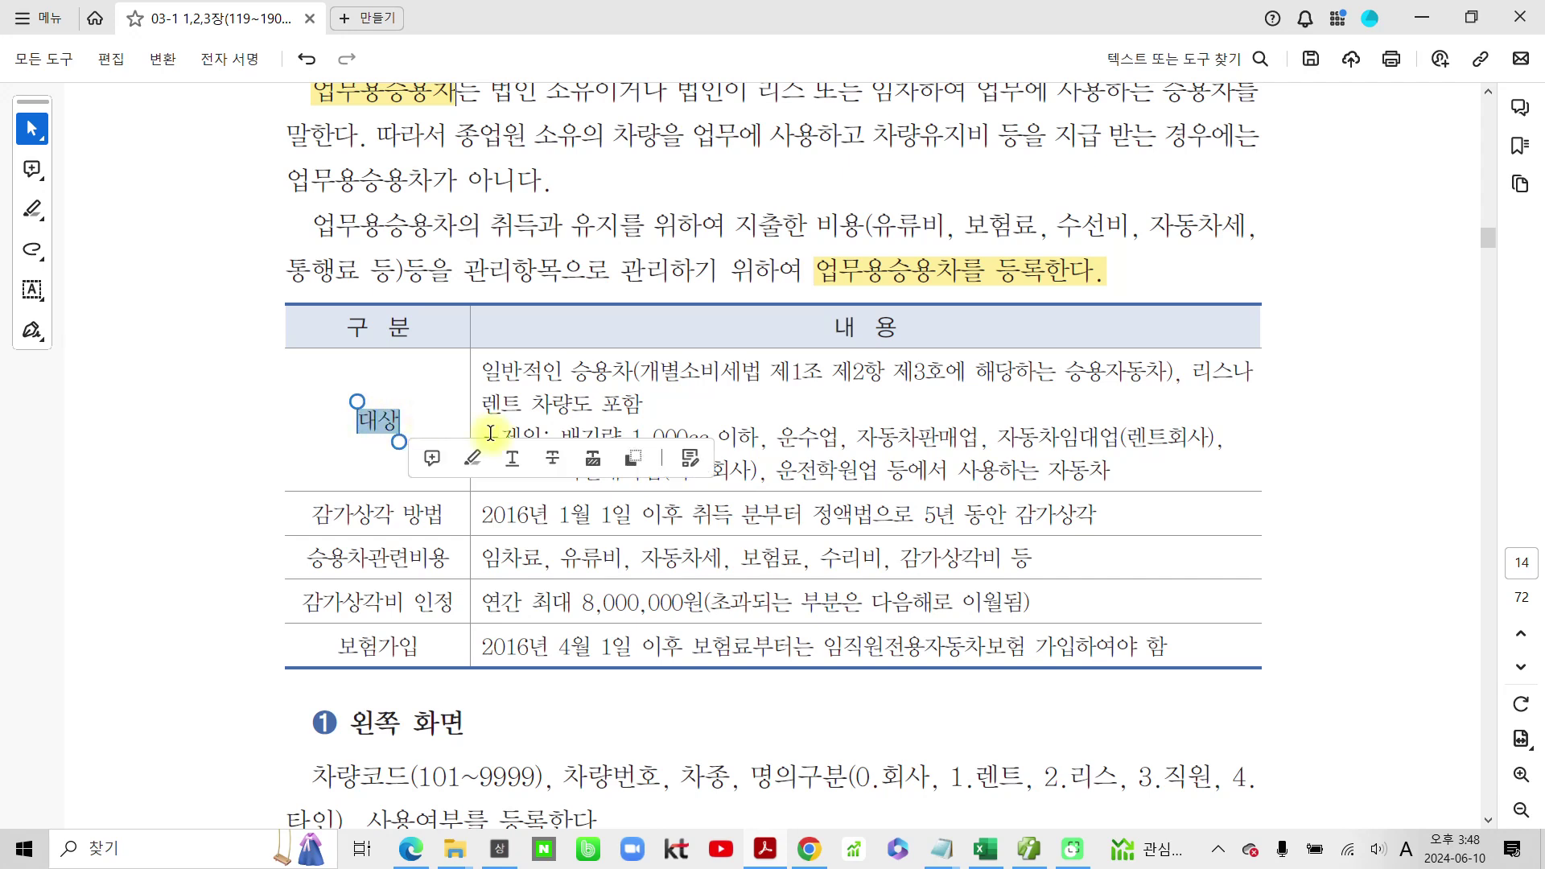
pyautogui.click(474, 458)
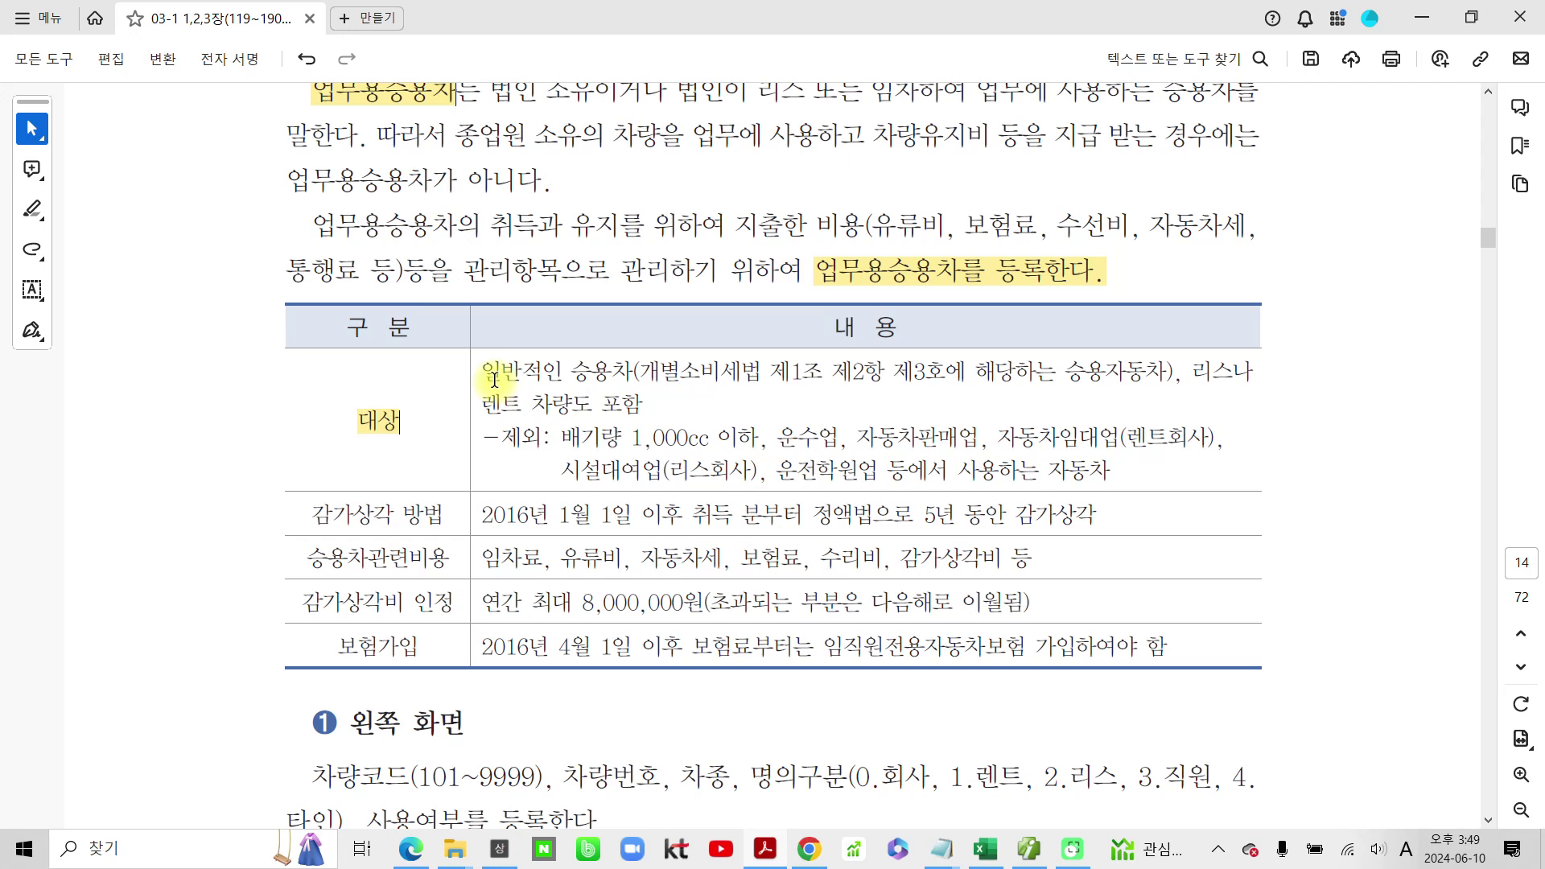
pyautogui.scroll(3, 494, 386)
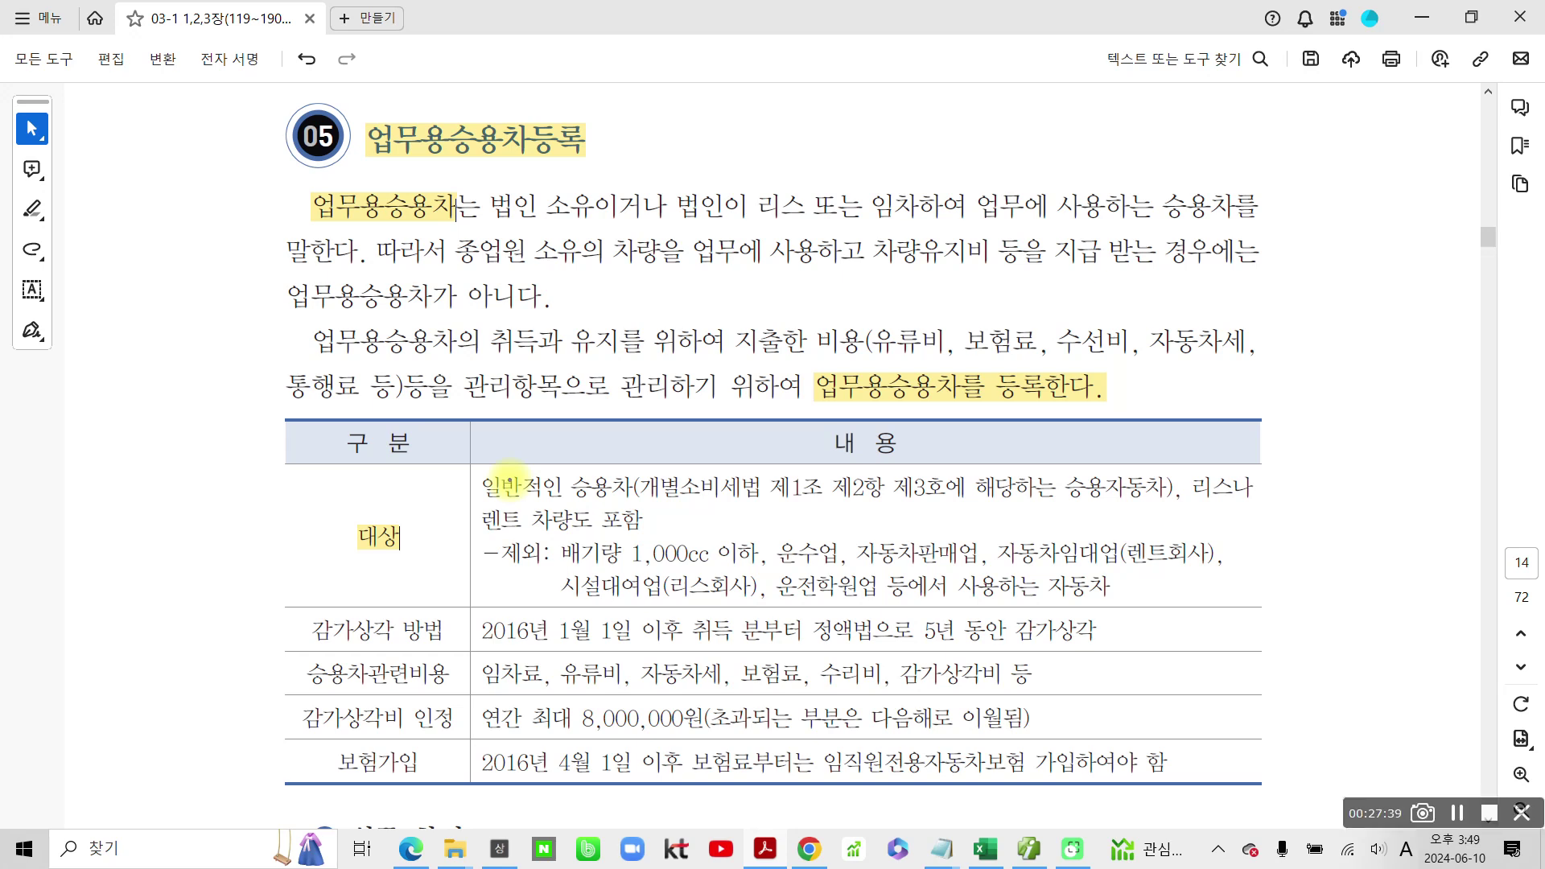
# Step: Ink-circle the title, 2016년 1월 1일 and 대상, underline 일반적인 승용차, and loop the 개별소비세법 definition
pyautogui.moveTo(352, 100)
pyautogui.mouseDown()
pyautogui.moveTo(358, 165)
pyautogui.moveTo(627, 157)
pyautogui.moveTo(378, 102)
pyautogui.mouseUp()
pyautogui.moveTo(471, 605)
pyautogui.mouseDown()
pyautogui.moveTo(515, 660)
pyautogui.moveTo(656, 632)
pyautogui.moveTo(515, 602)
pyautogui.moveTo(453, 609)
pyautogui.mouseUp()
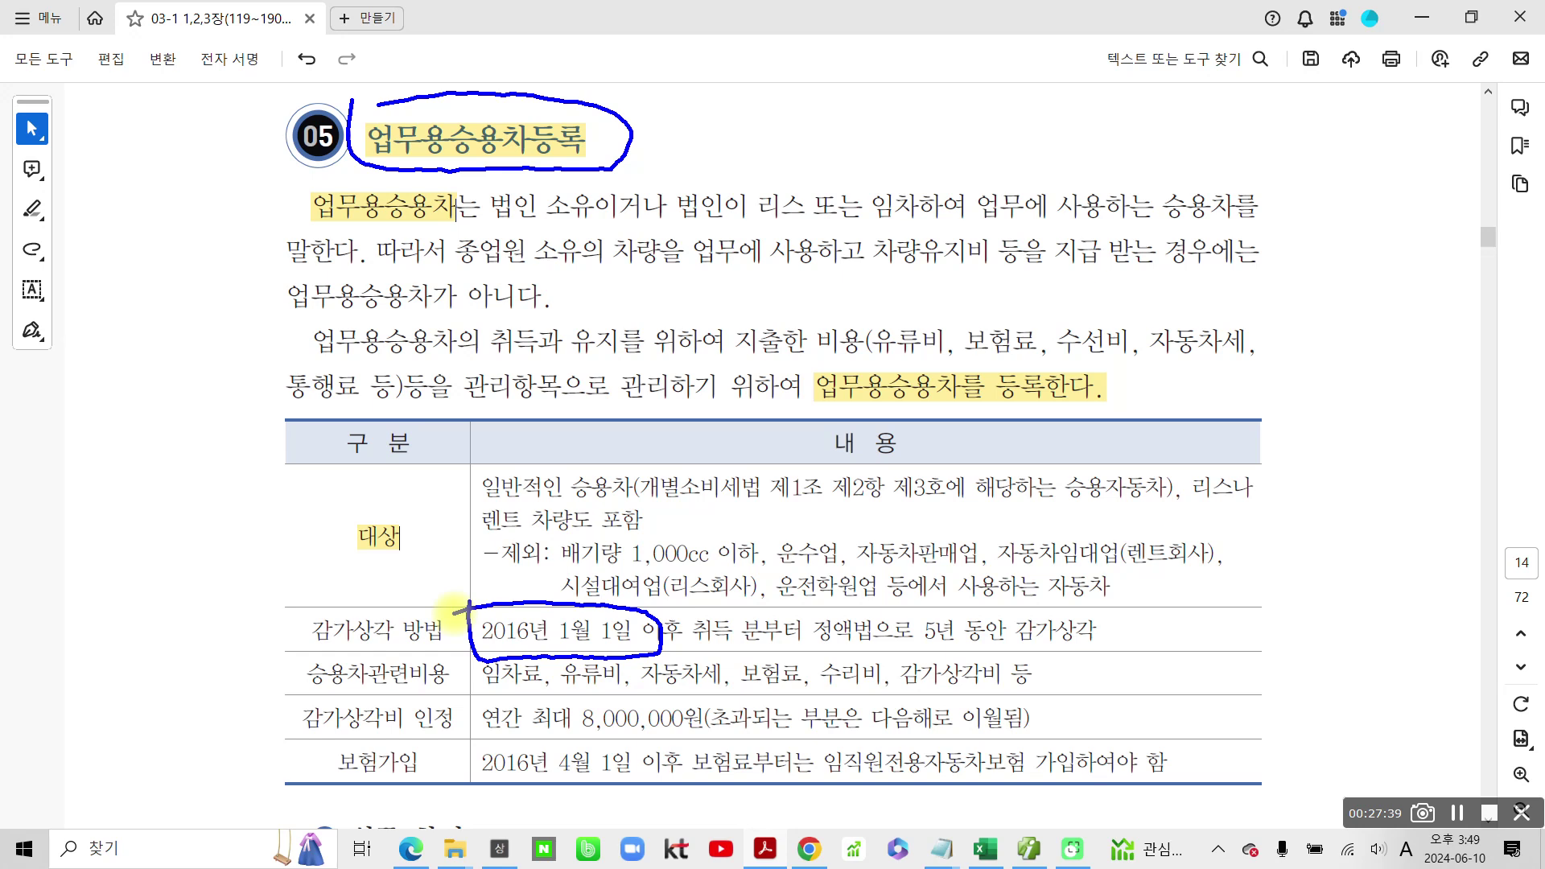
pyautogui.moveTo(386, 564)
pyautogui.mouseDown()
pyautogui.moveTo(331, 525)
pyautogui.moveTo(406, 538)
pyautogui.moveTo(400, 554)
pyautogui.mouseUp()
pyautogui.moveTo(643, 78); pyautogui.dragTo(685, 108)
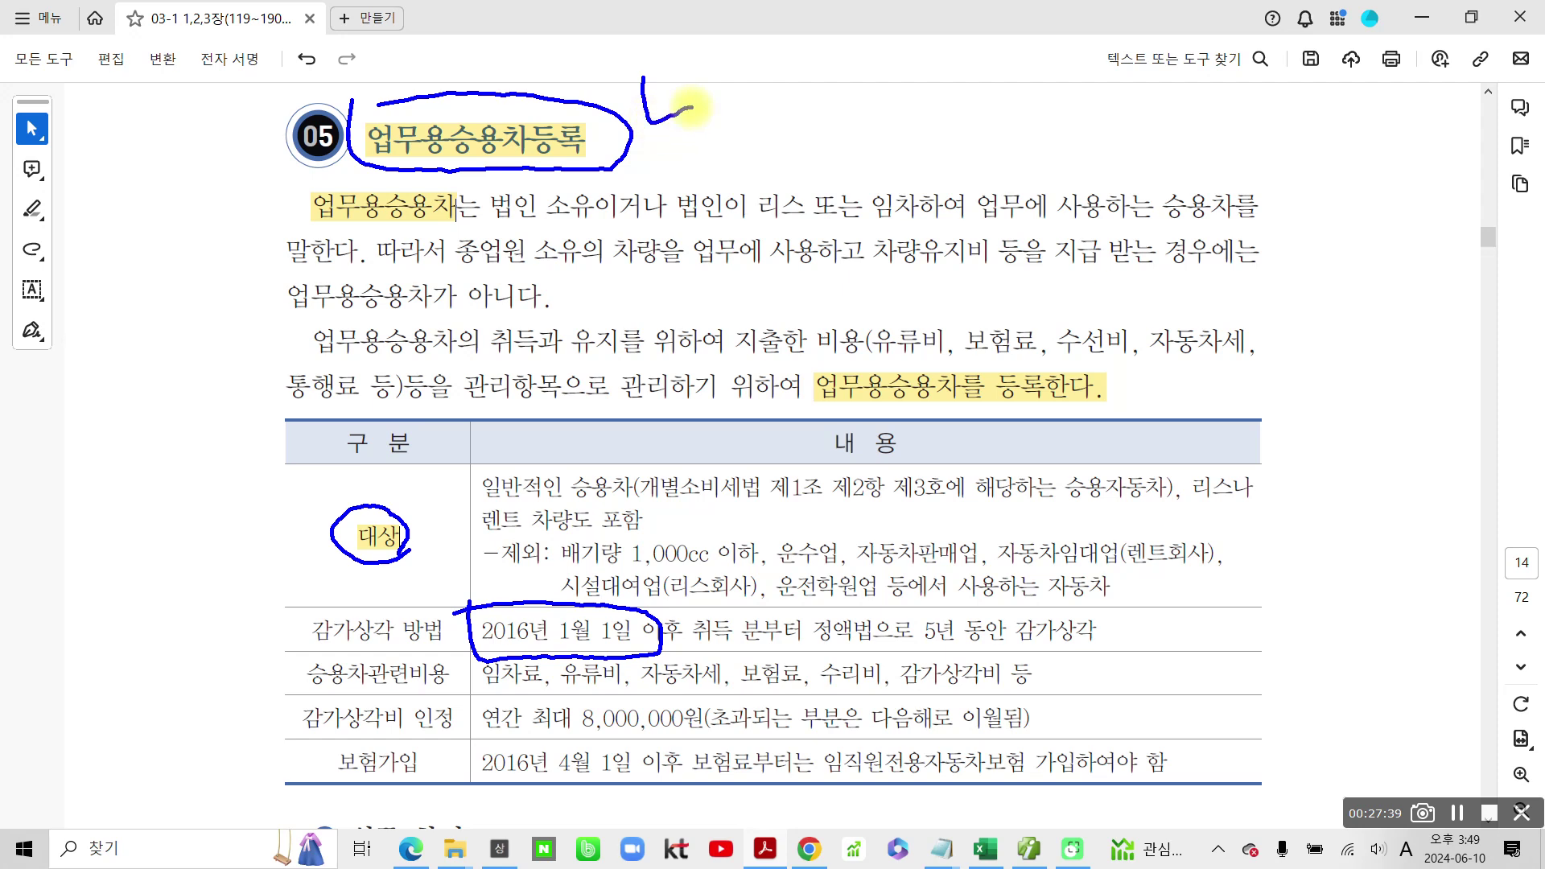
pyautogui.moveTo(684, 108); pyautogui.dragTo(692, 105)
pyautogui.moveTo(486, 451); pyautogui.dragTo(467, 603)
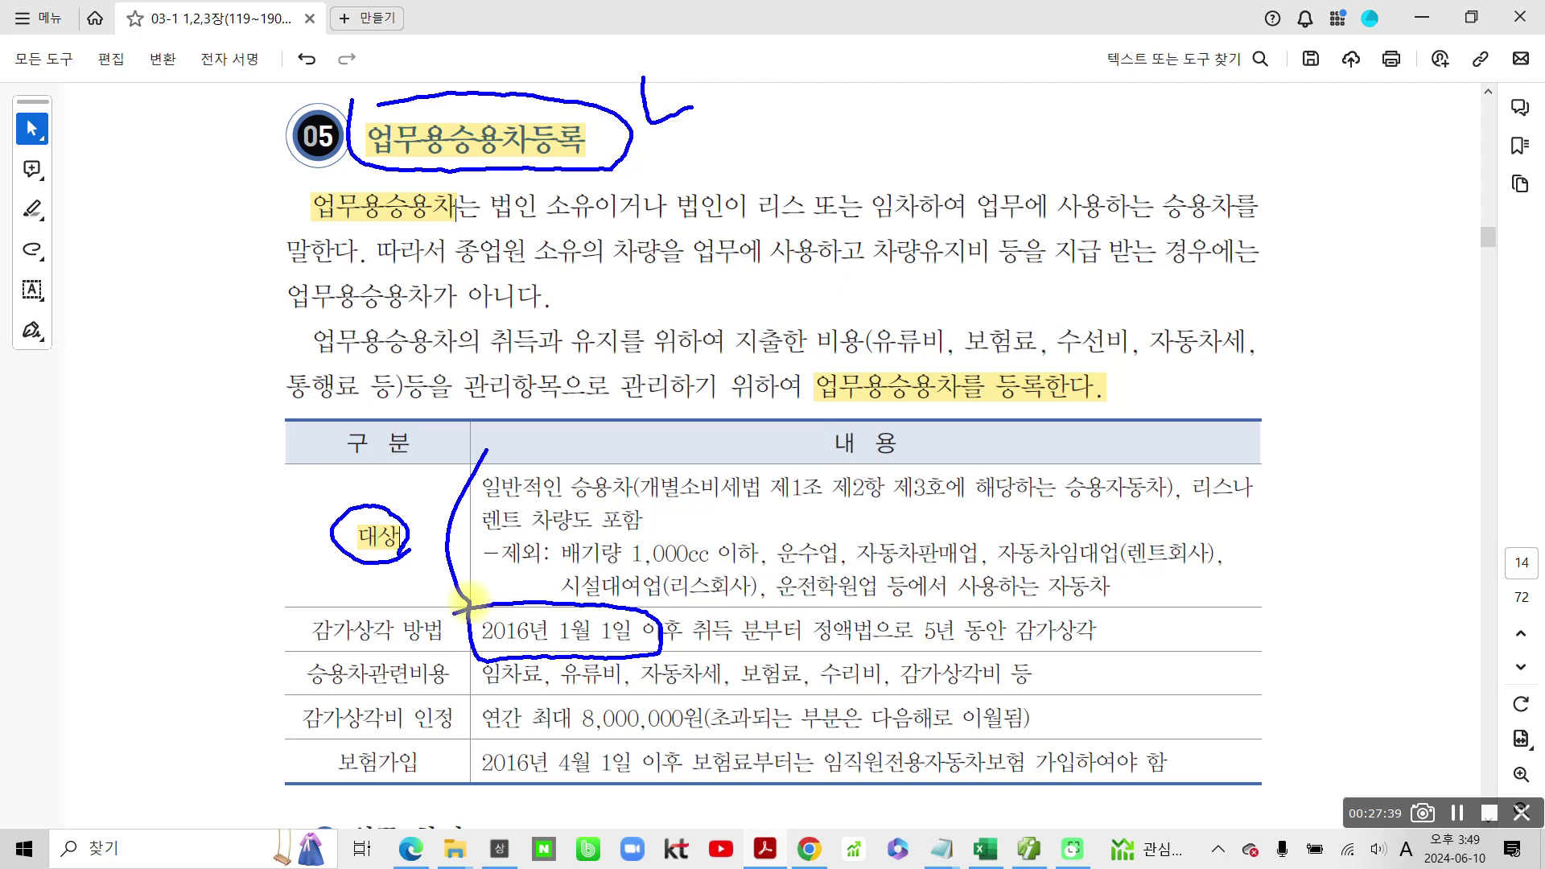
pyautogui.moveTo(486, 505); pyautogui.dragTo(637, 499)
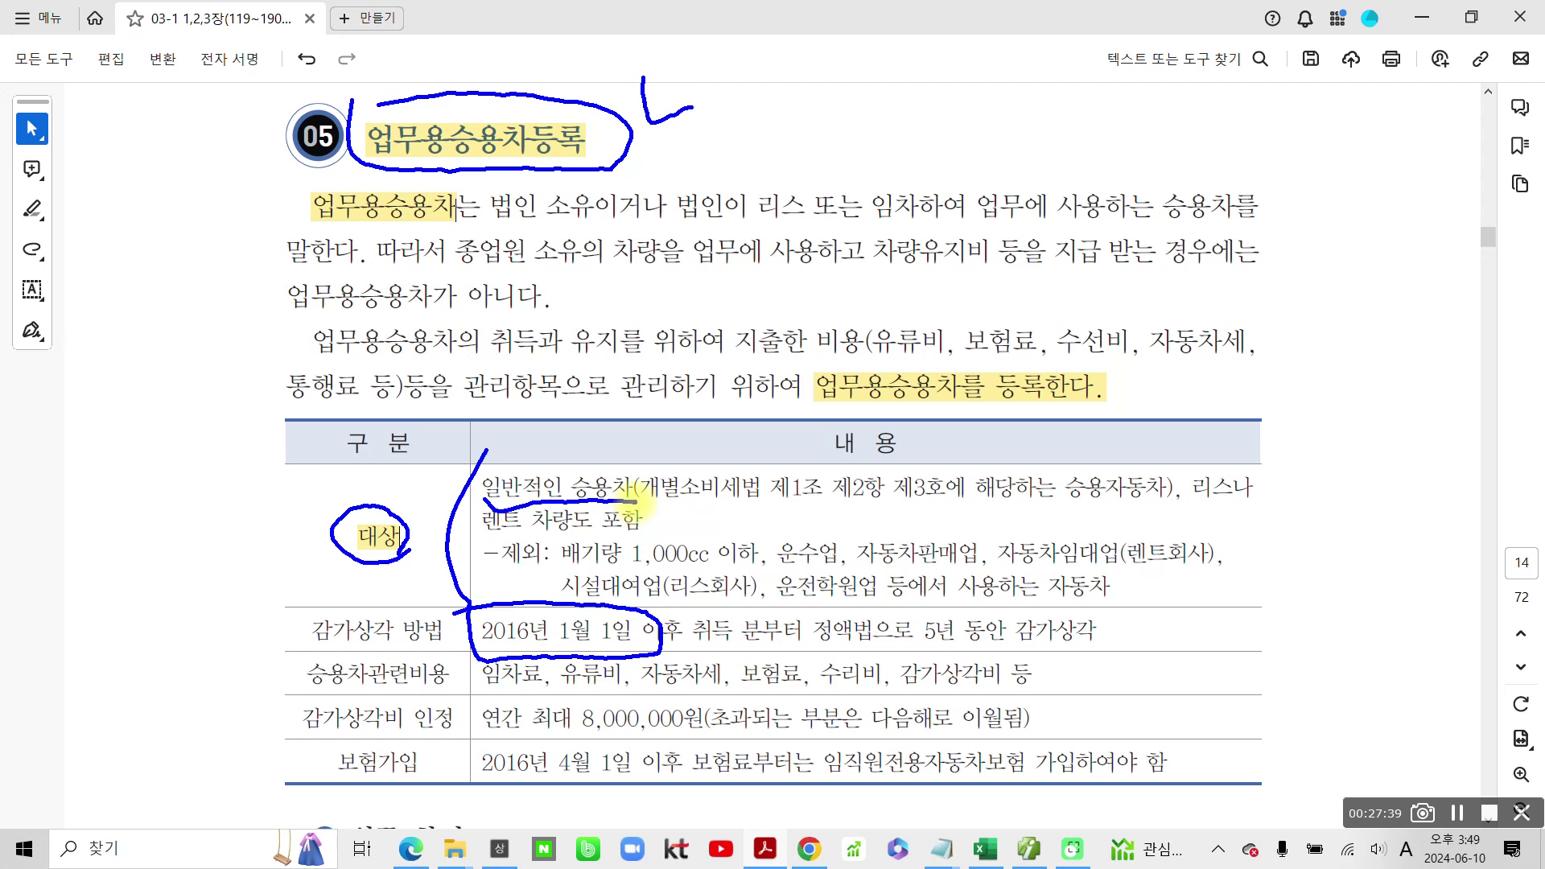
pyautogui.moveTo(636, 453)
pyautogui.mouseDown()
pyautogui.moveTo(671, 509)
pyautogui.moveTo(1163, 486)
pyautogui.moveTo(970, 457)
pyautogui.moveTo(613, 481)
pyautogui.mouseUp()
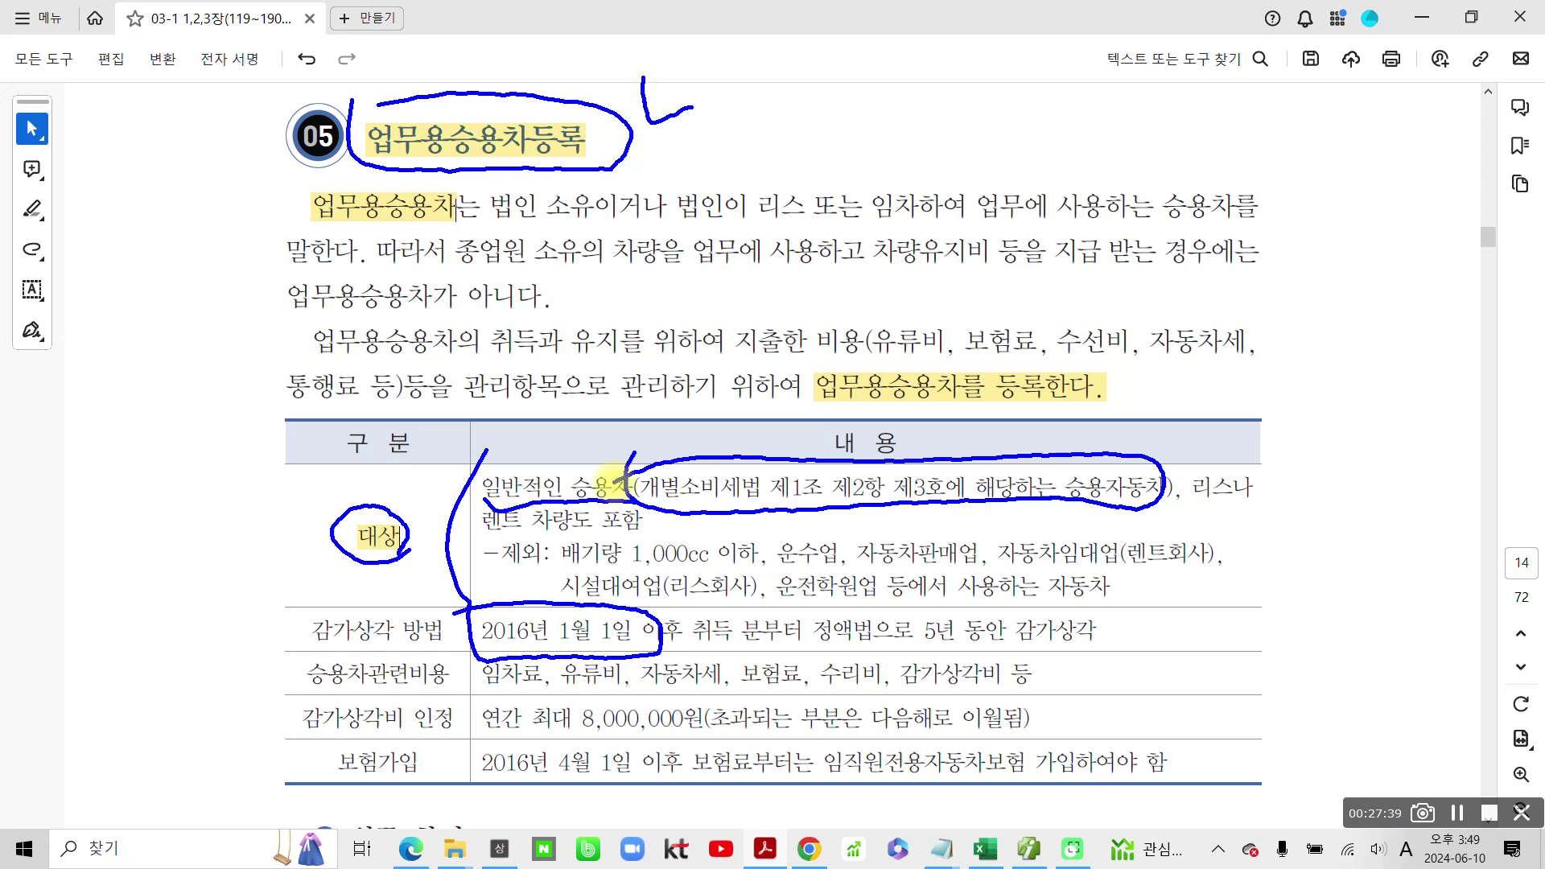
# Step: Circle 제외 and underline 배기량 1,000cc 이하, 운수업, 자동차판매업, 자동차임대업, 시설대여업(리스회사), 운전학원업
pyautogui.moveTo(528, 573)
pyautogui.mouseDown()
pyautogui.moveTo(515, 523)
pyautogui.moveTo(541, 566)
pyautogui.moveTo(698, 563)
pyautogui.mouseUp()
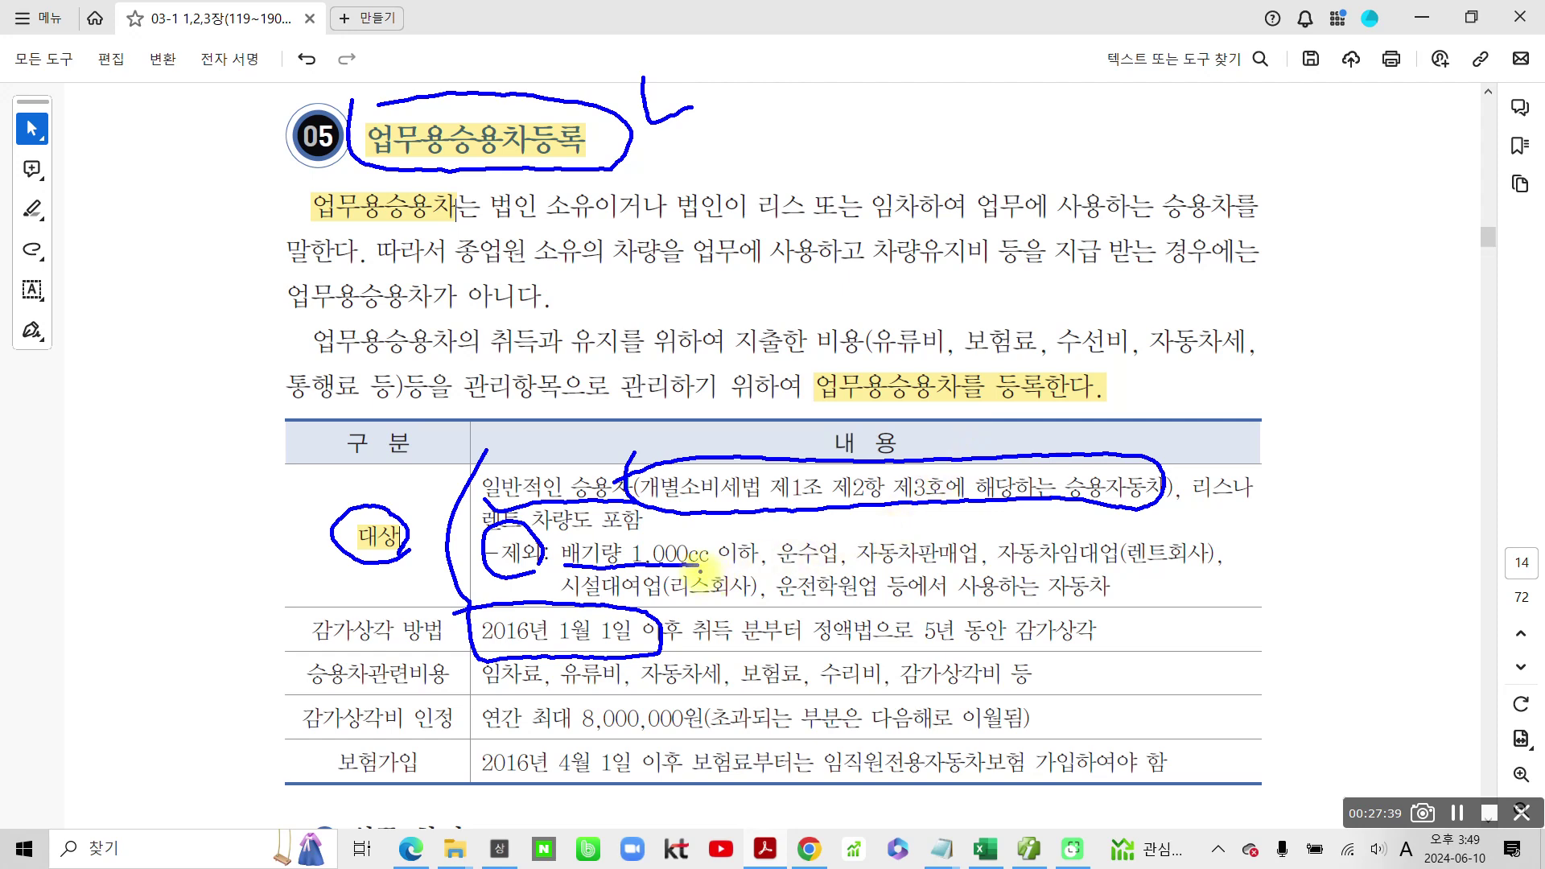
pyautogui.moveTo(697, 558); pyautogui.dragTo(761, 568)
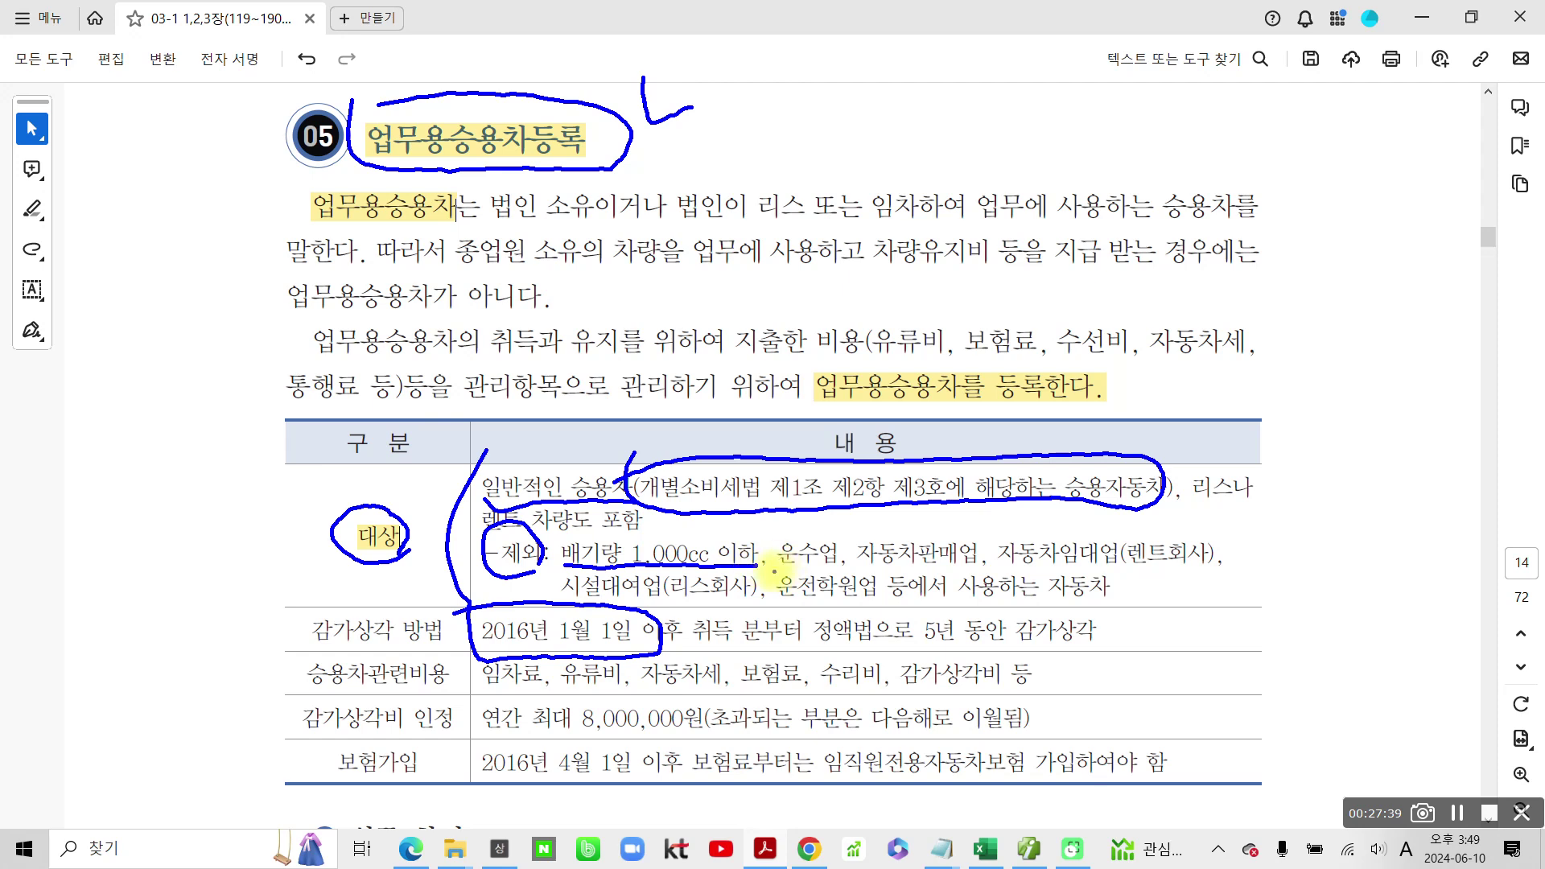
pyautogui.moveTo(777, 569); pyautogui.dragTo(841, 570)
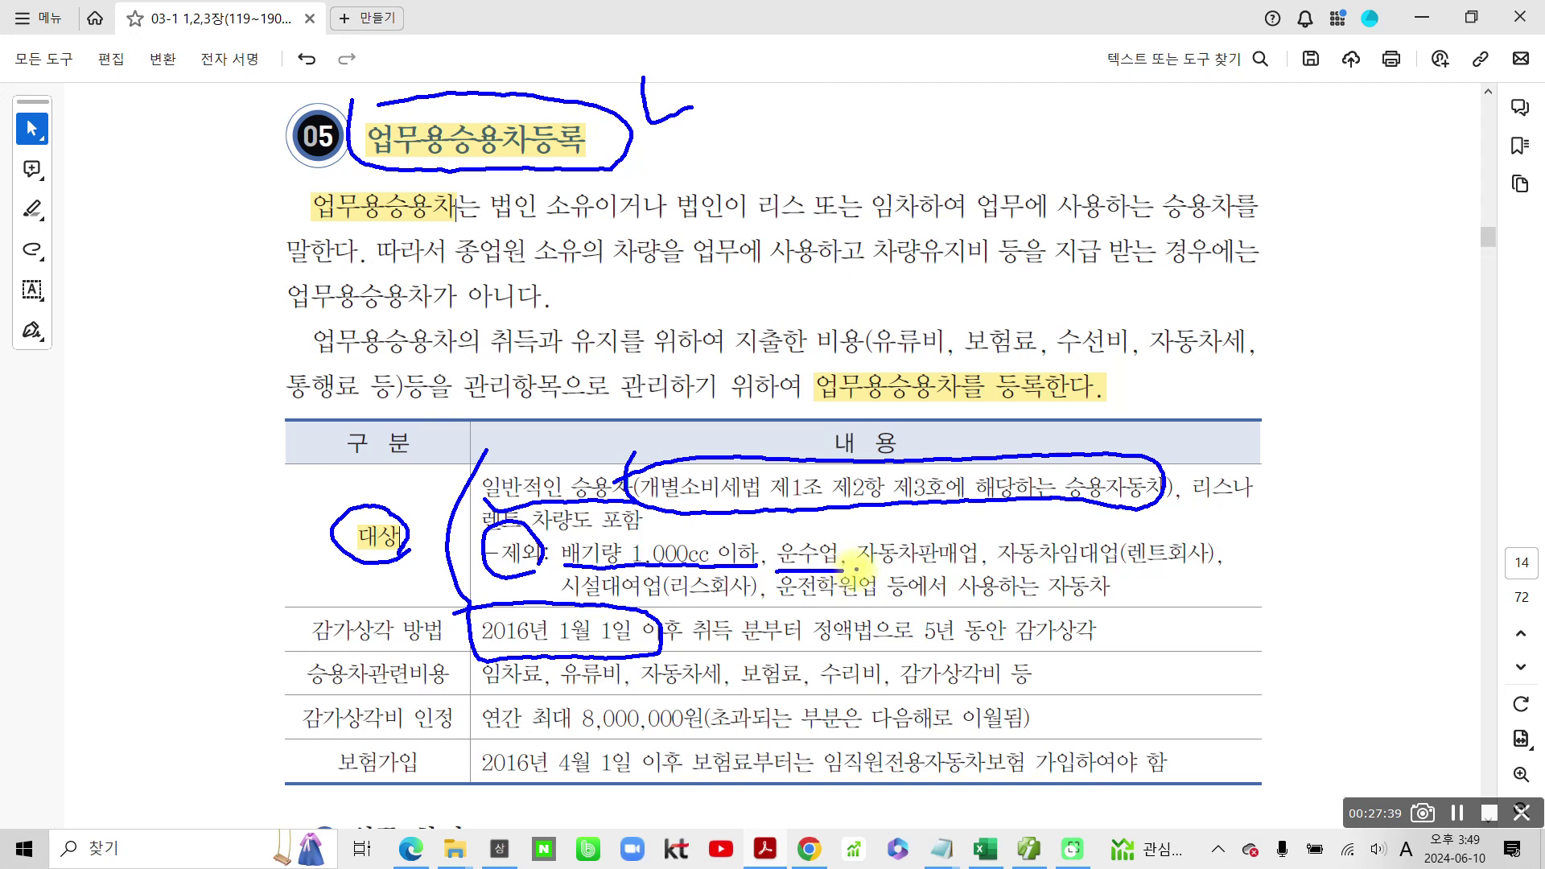
pyautogui.moveTo(856, 570); pyautogui.dragTo(1000, 569)
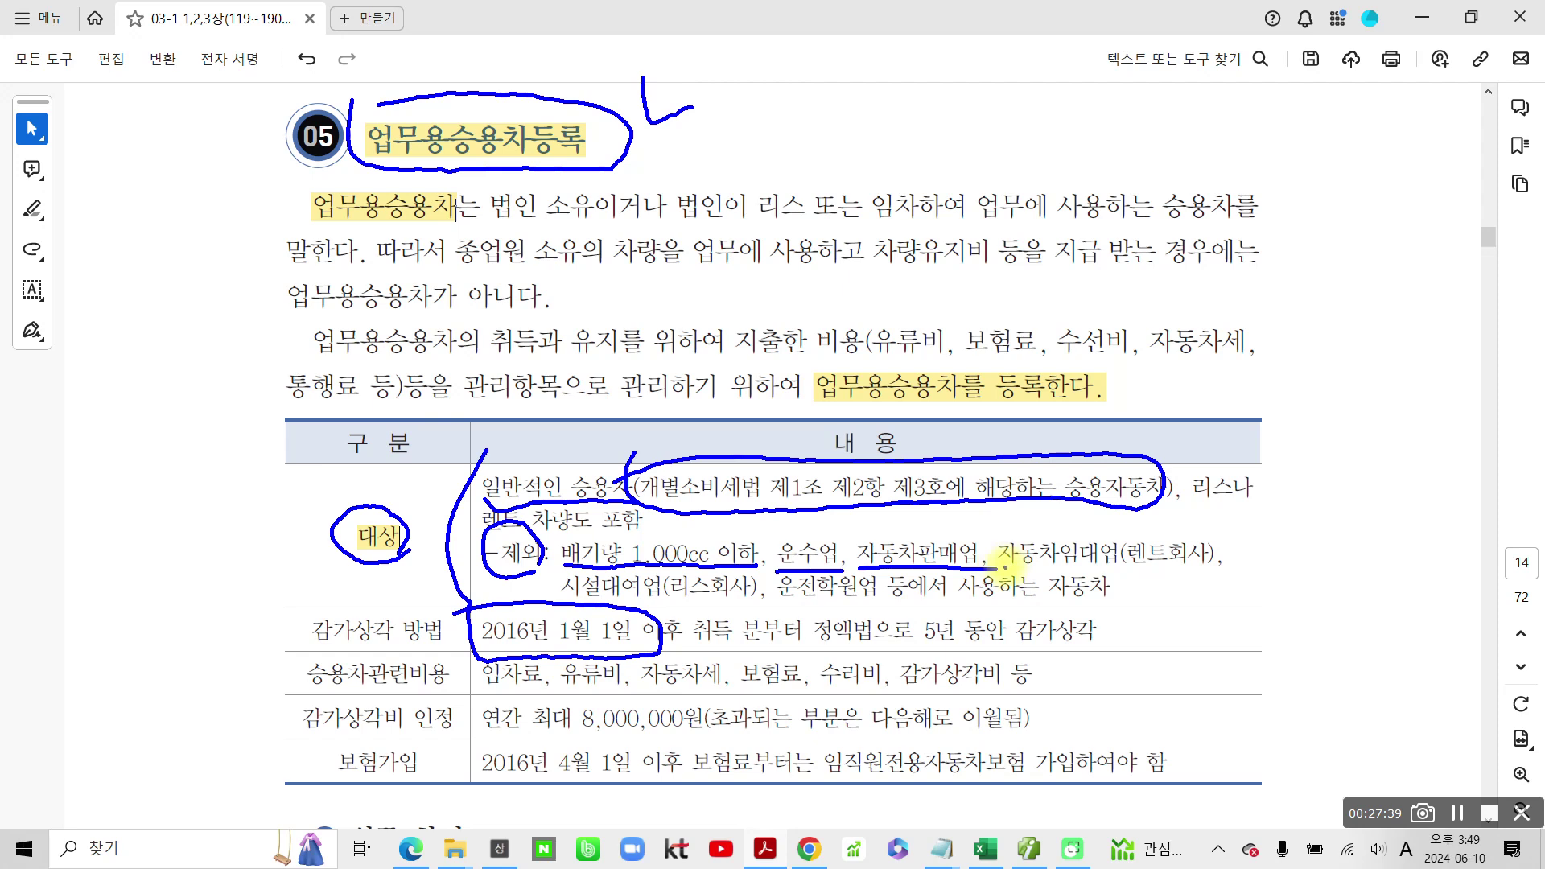
pyautogui.moveTo(1005, 568); pyautogui.dragTo(1129, 569)
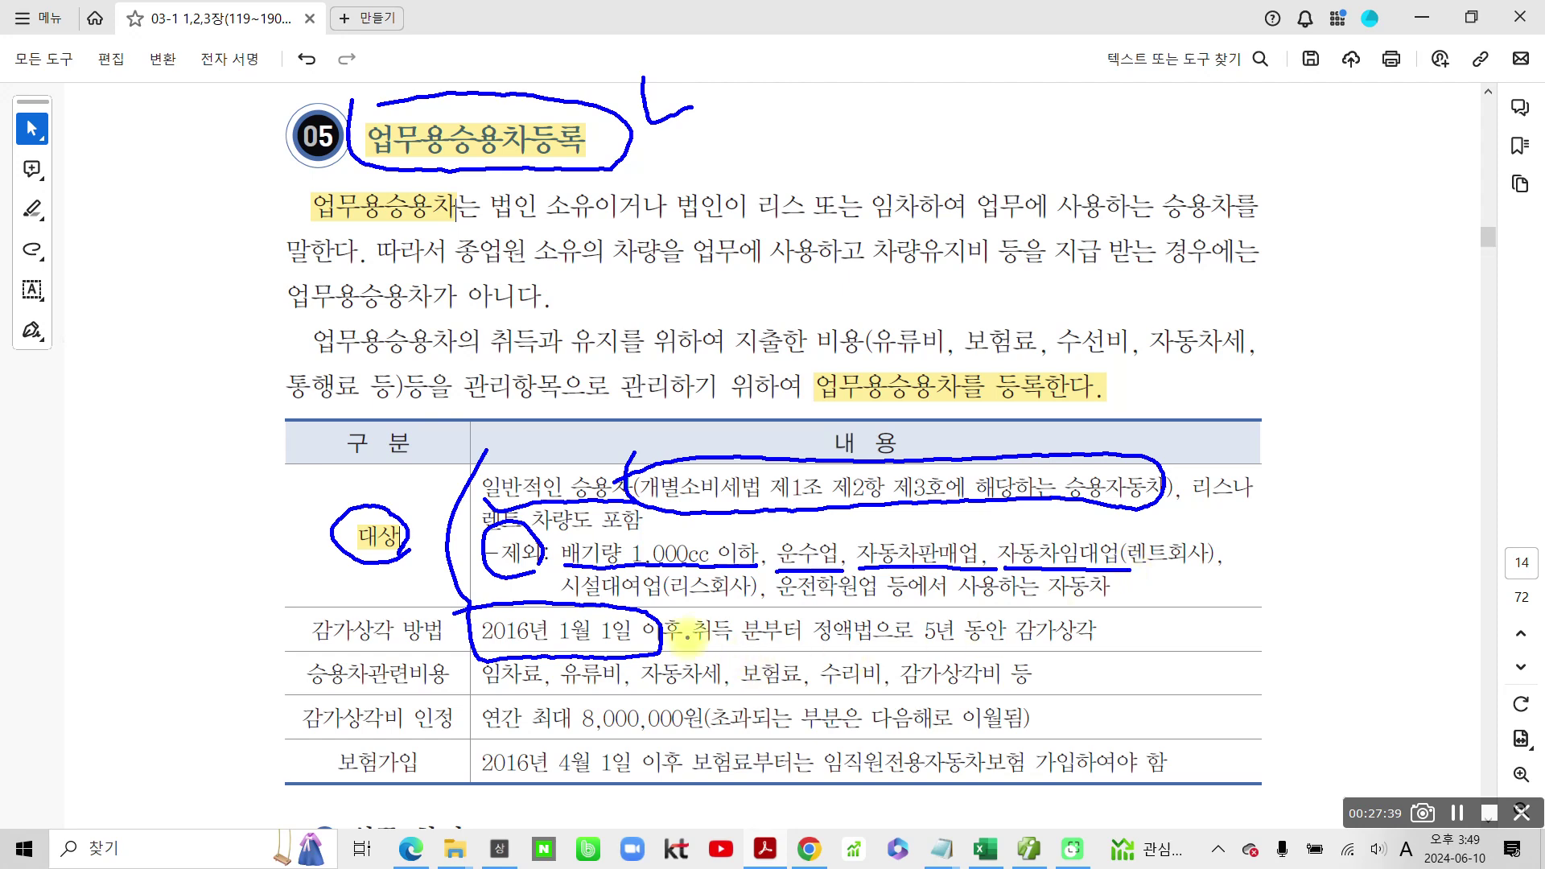
pyautogui.moveTo(564, 595); pyautogui.dragTo(746, 603)
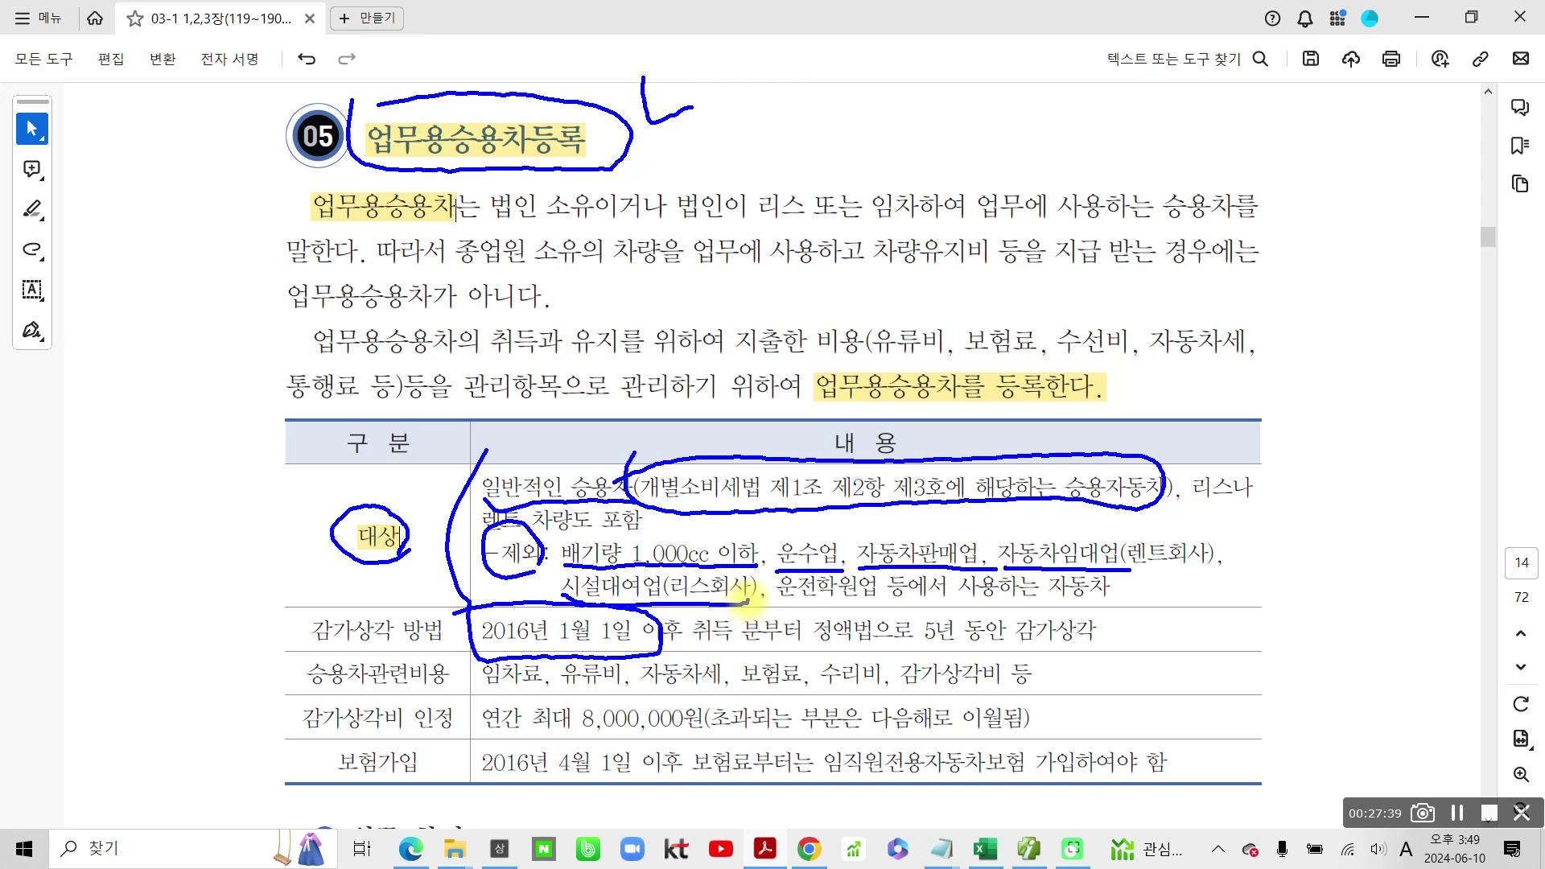
pyautogui.moveTo(783, 594); pyautogui.dragTo(873, 599)
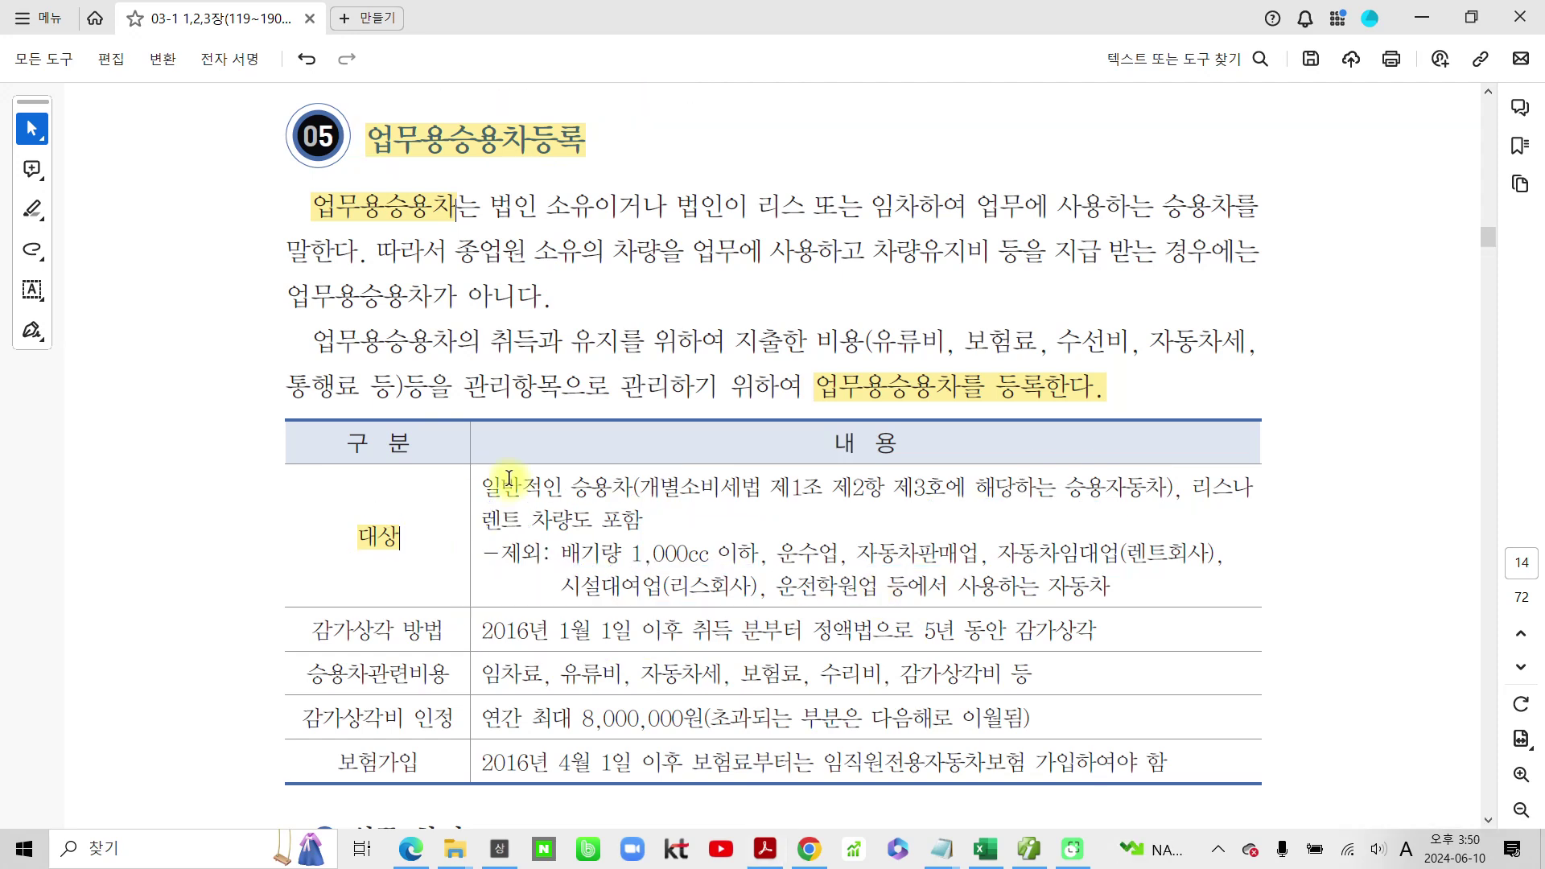
# Step: Ink-mark the table's 제외 lines and 일반적인 승용차 in blue, then clear the ink
pyautogui.moveTo(476, 533); pyautogui.dragTo(1238, 606)
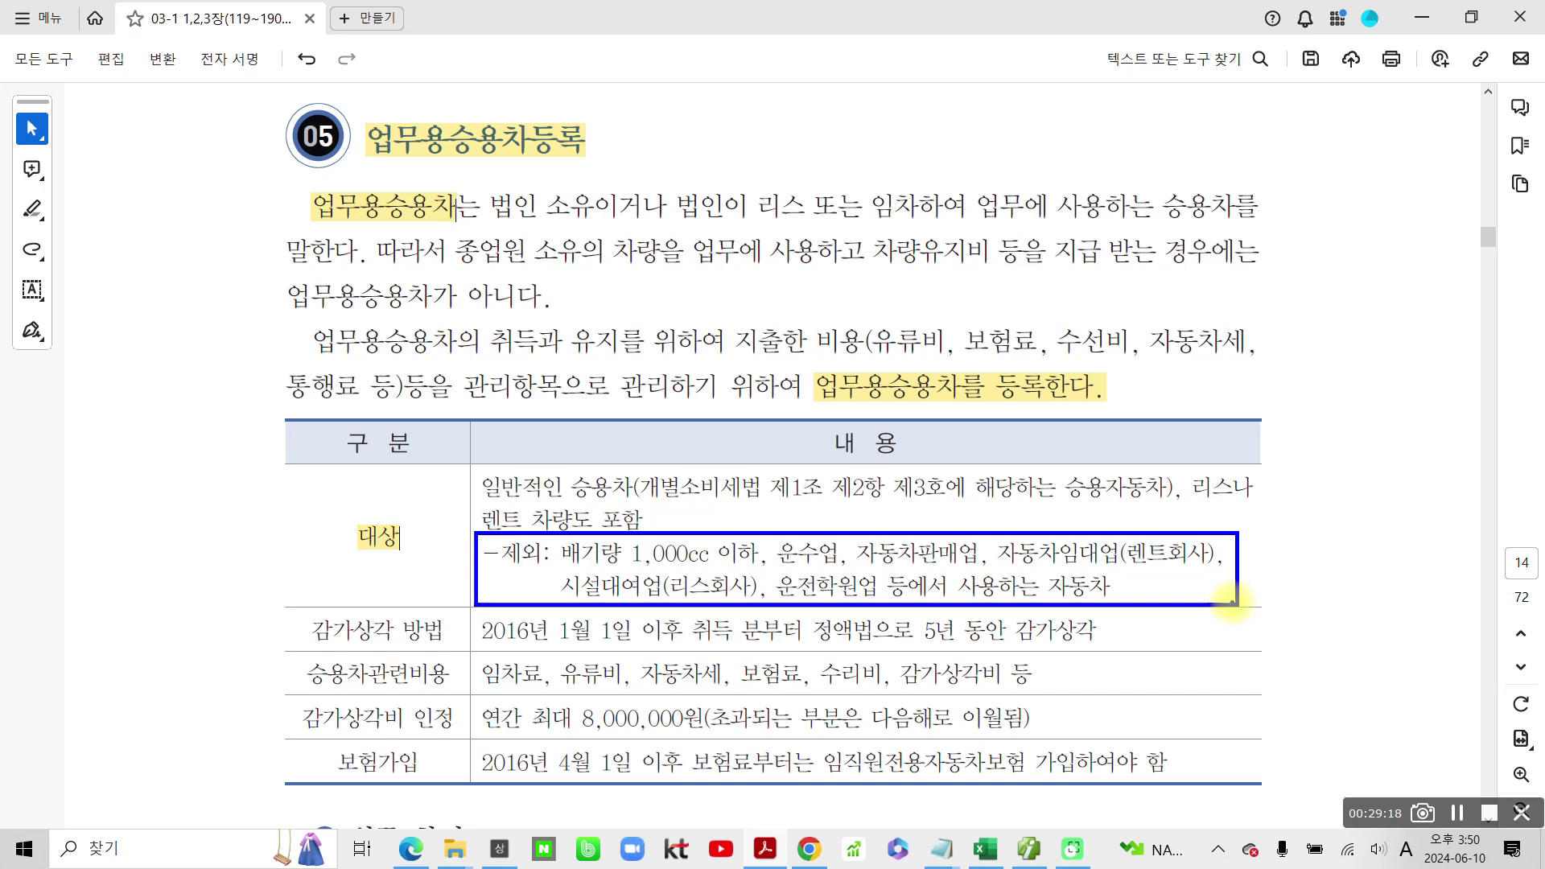
pyautogui.moveTo(476, 468)
pyautogui.mouseDown()
pyautogui.moveTo(600, 522)
pyautogui.moveTo(527, 456)
pyautogui.mouseUp()
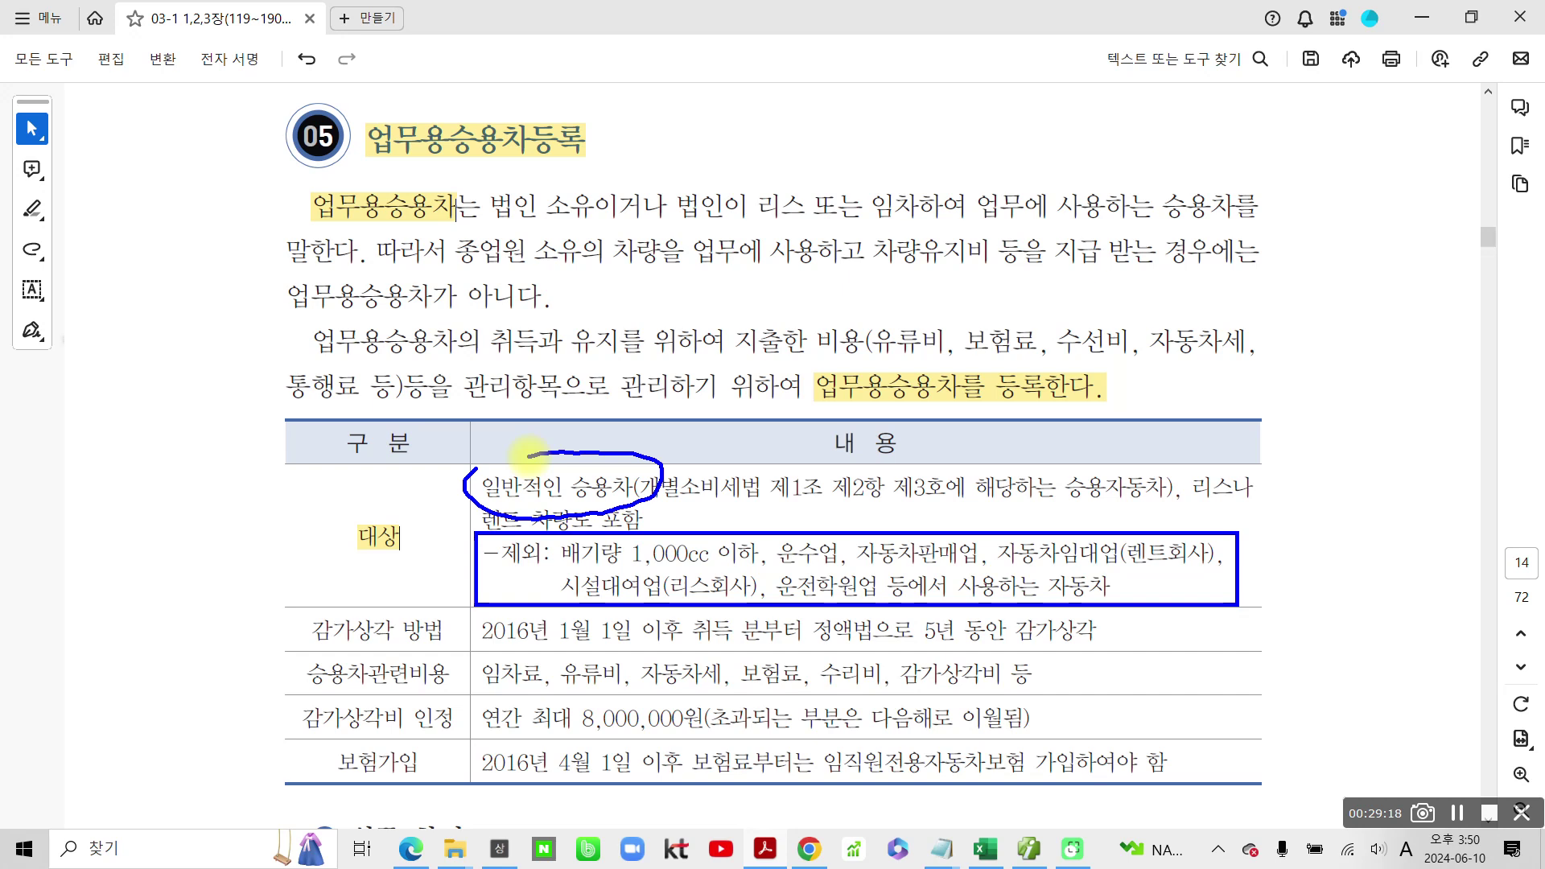
pyautogui.press('Escape')
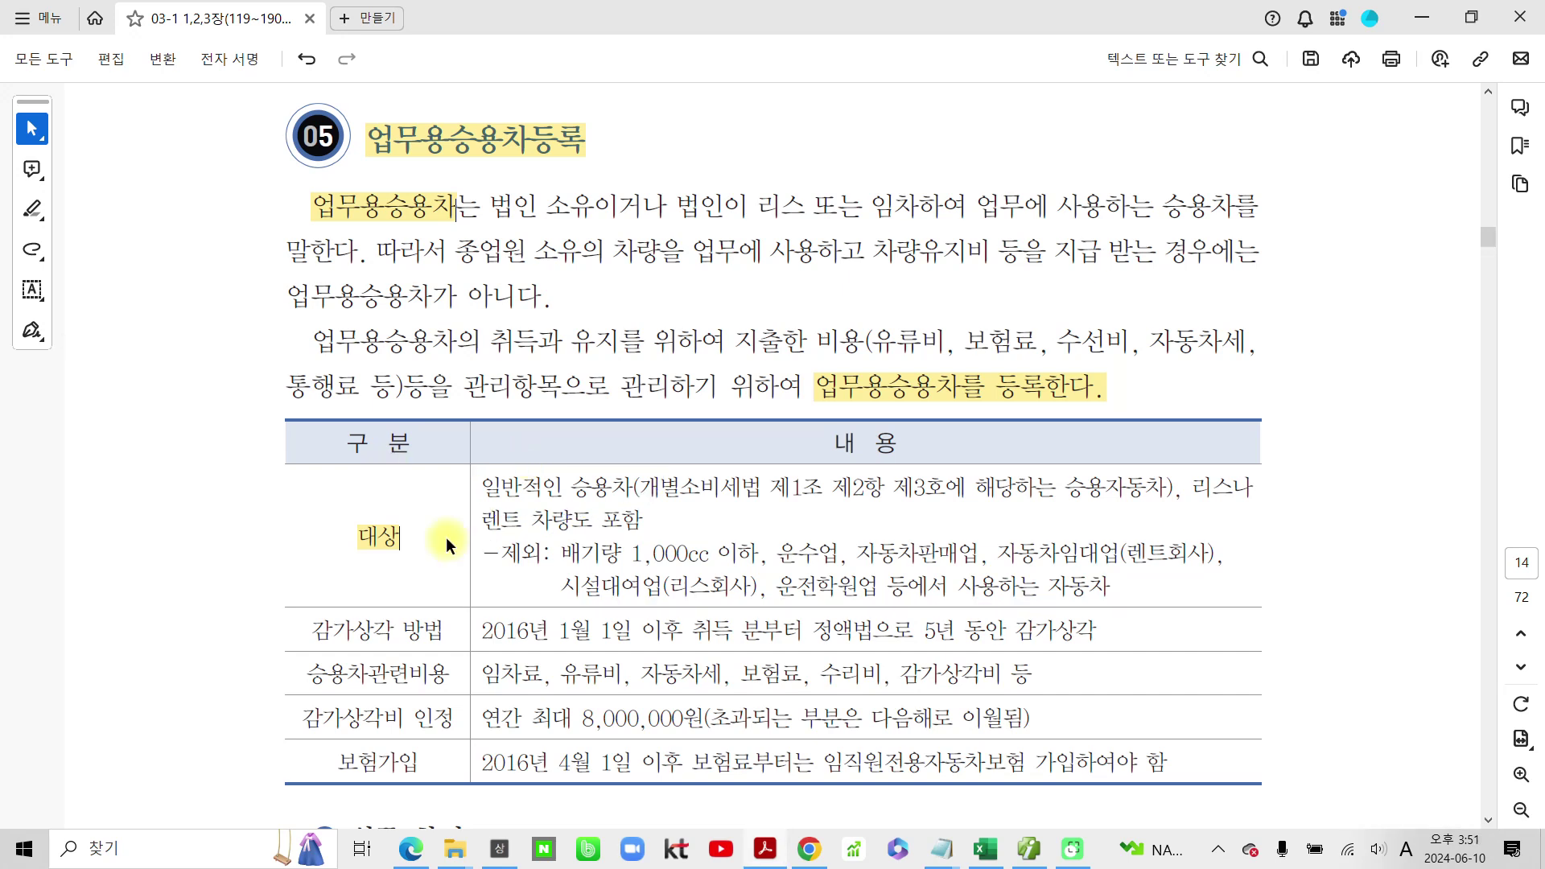
# Step: Highlight 정액법으로 5년 동안 and the car-related cost list in yellow
pyautogui.scroll(-2, 448, 614)
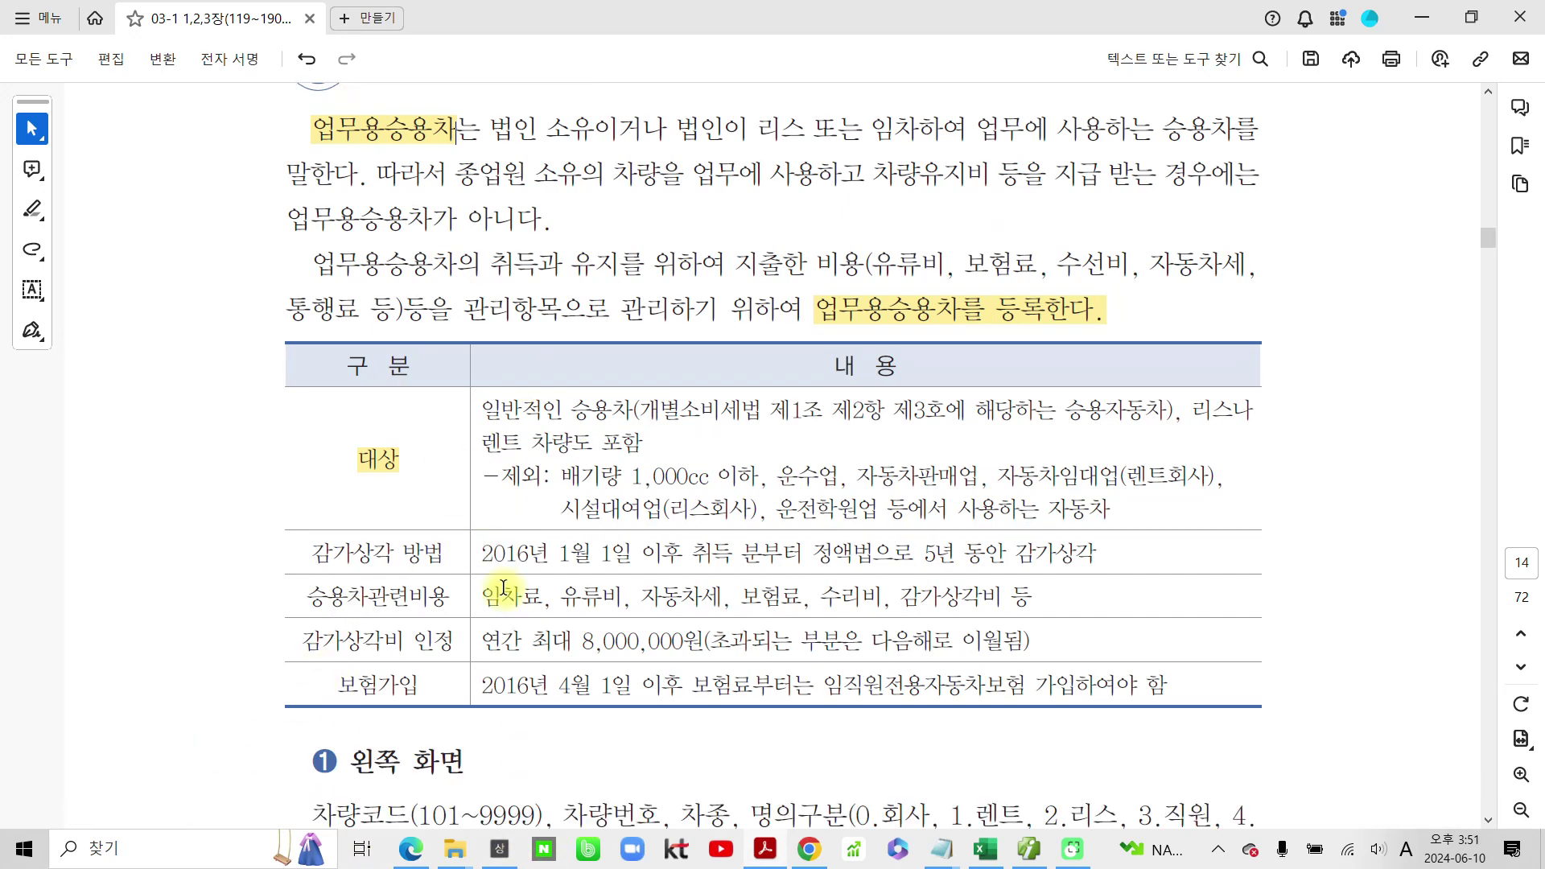
pyautogui.moveTo(818, 558); pyautogui.dragTo(1018, 554)
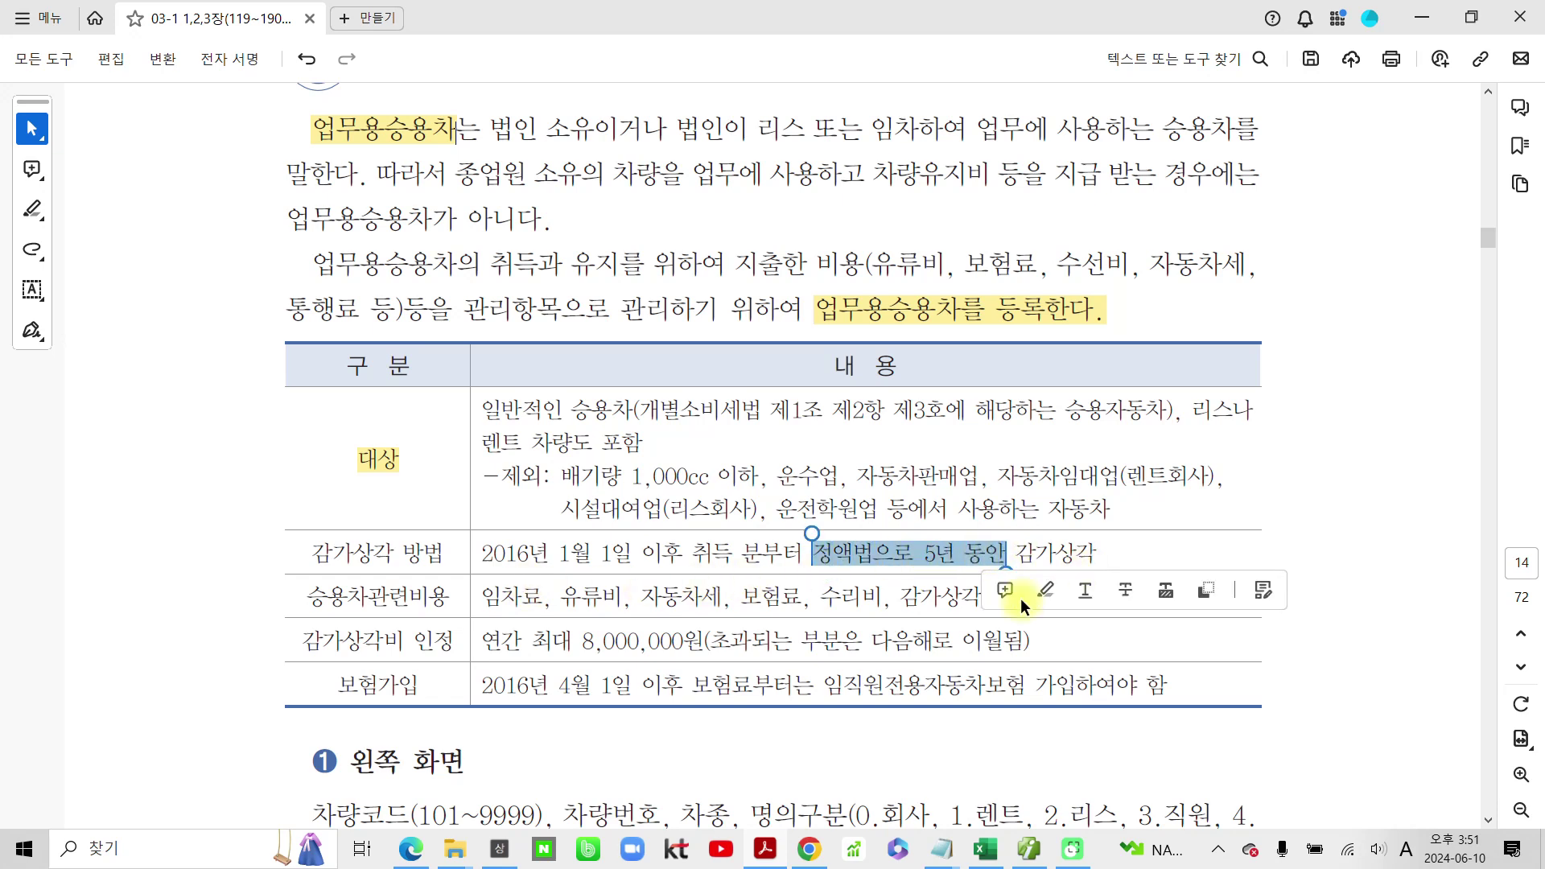
pyautogui.click(1042, 590)
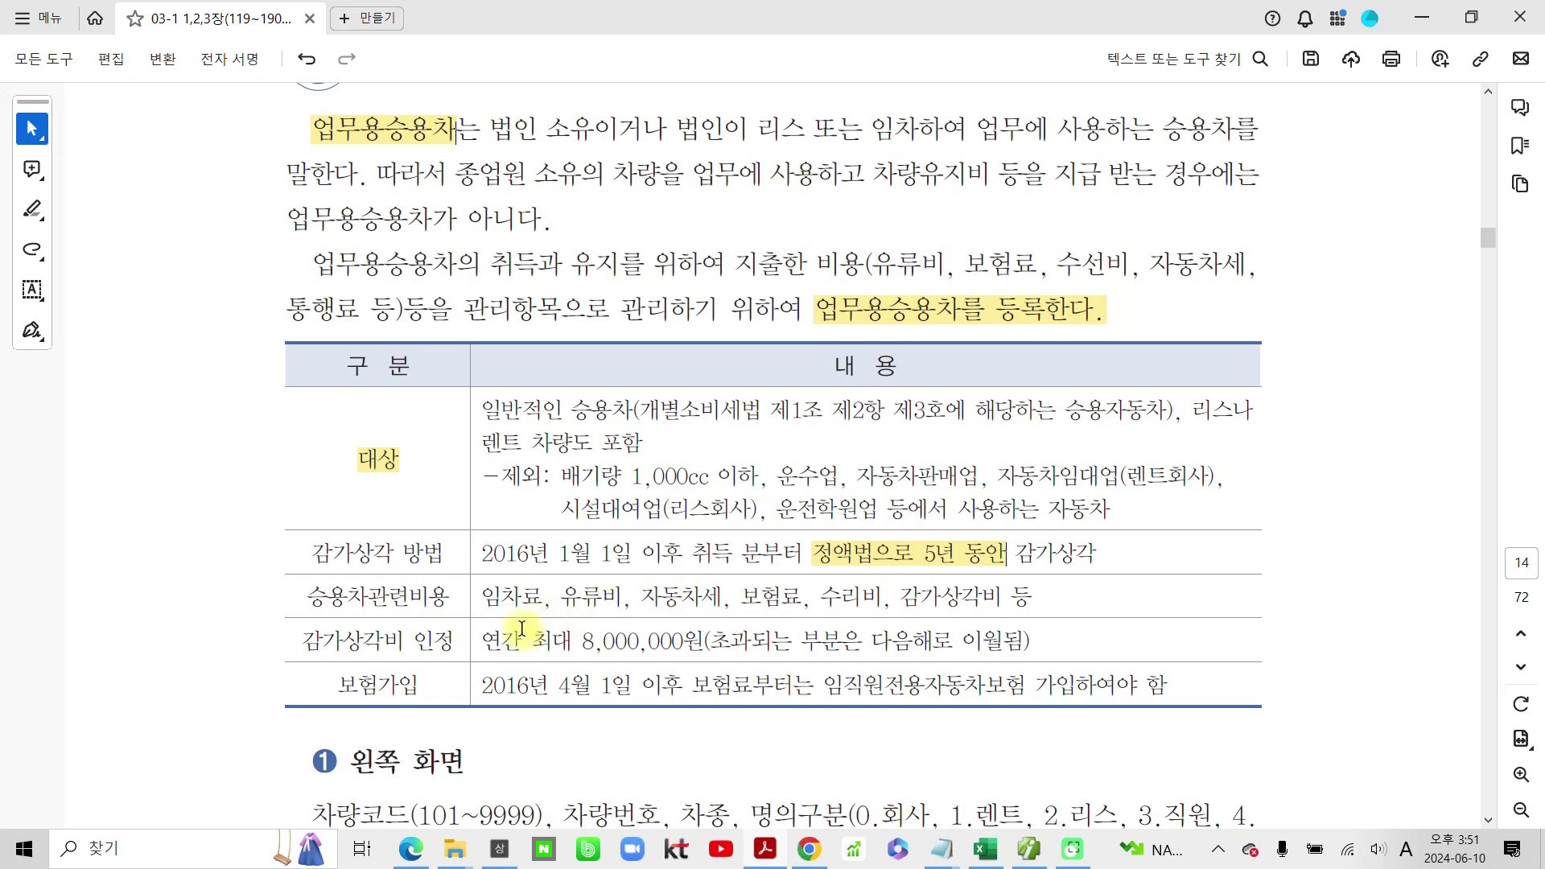
pyautogui.moveTo(483, 593)
pyautogui.mouseDown()
pyautogui.moveTo(1000, 583)
pyautogui.moveTo(1075, 600)
pyautogui.mouseUp()
pyautogui.click(1095, 635)
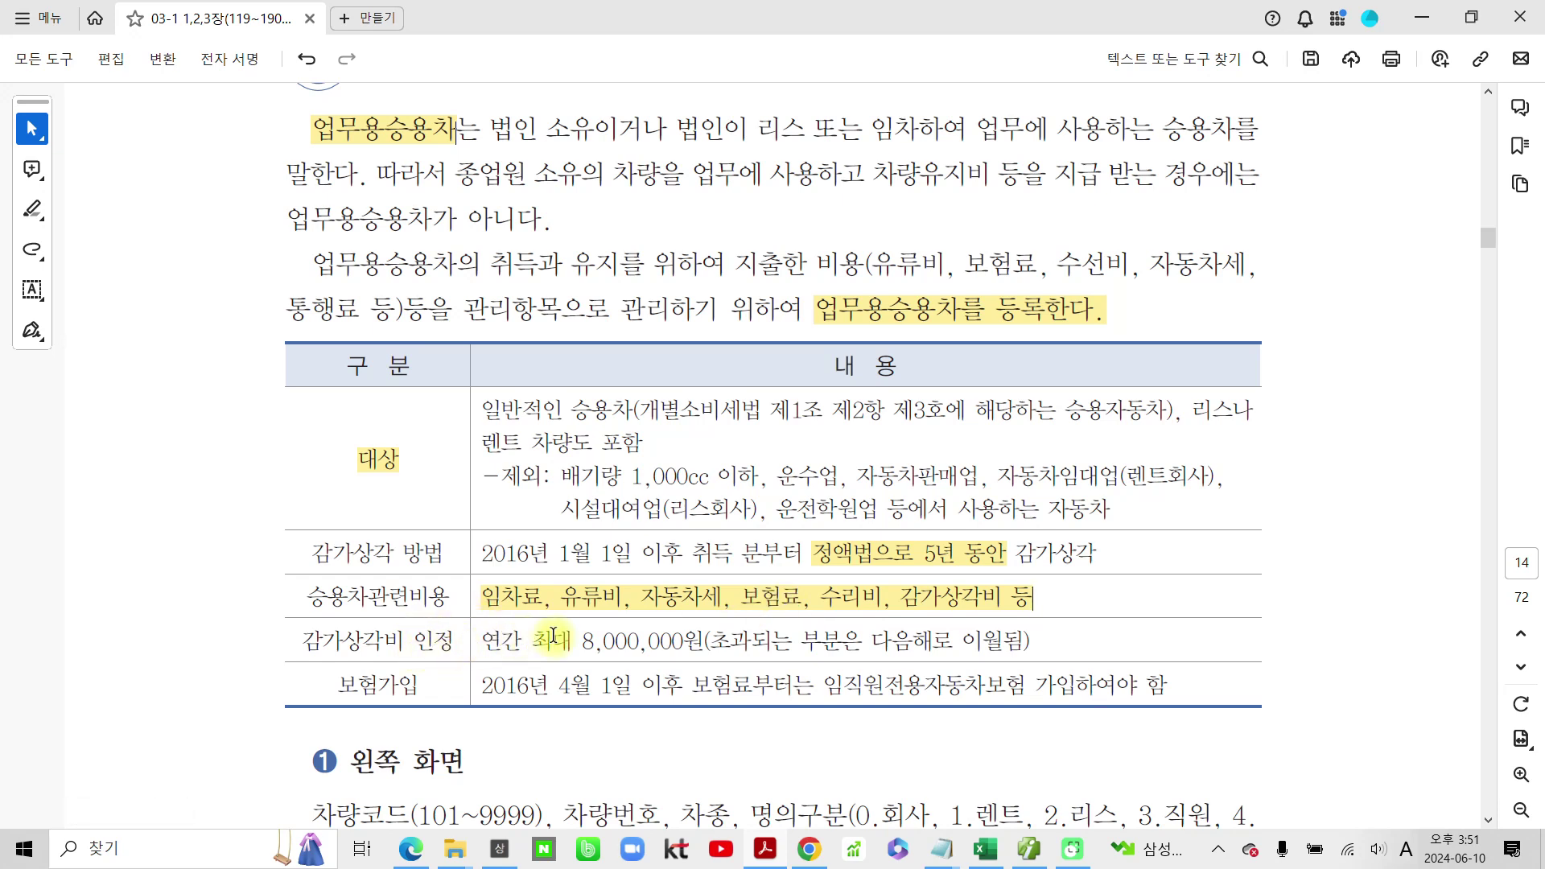
# Step: Highlight 8,000,000원 and 임직원전용자동차보험 in yellow
pyautogui.doubleClick(579, 642)
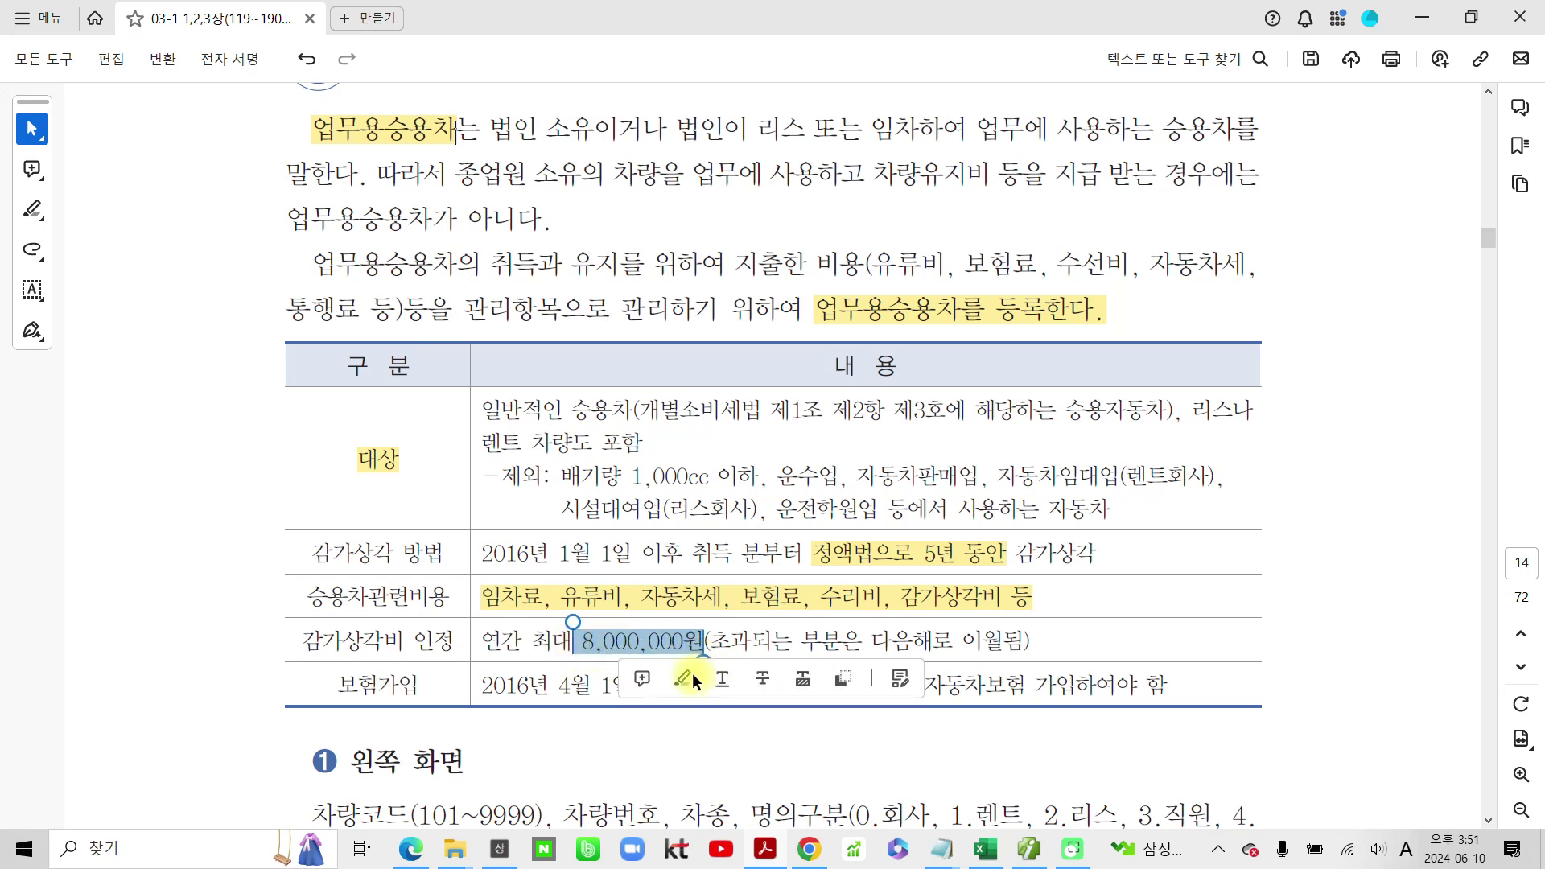
pyautogui.click(683, 680)
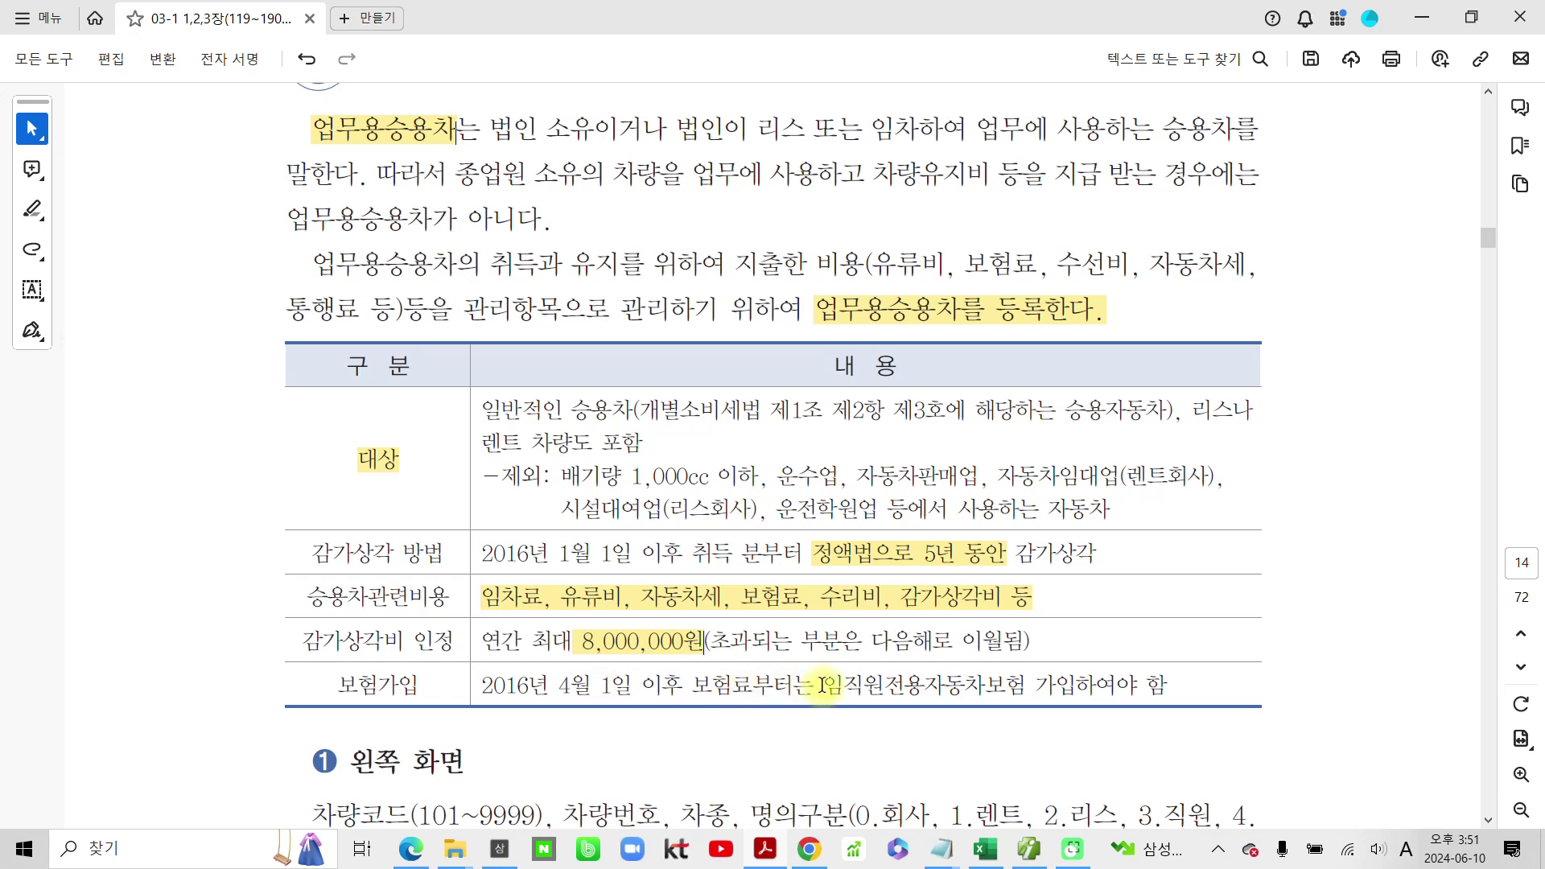
pyautogui.moveTo(836, 685); pyautogui.dragTo(1028, 688)
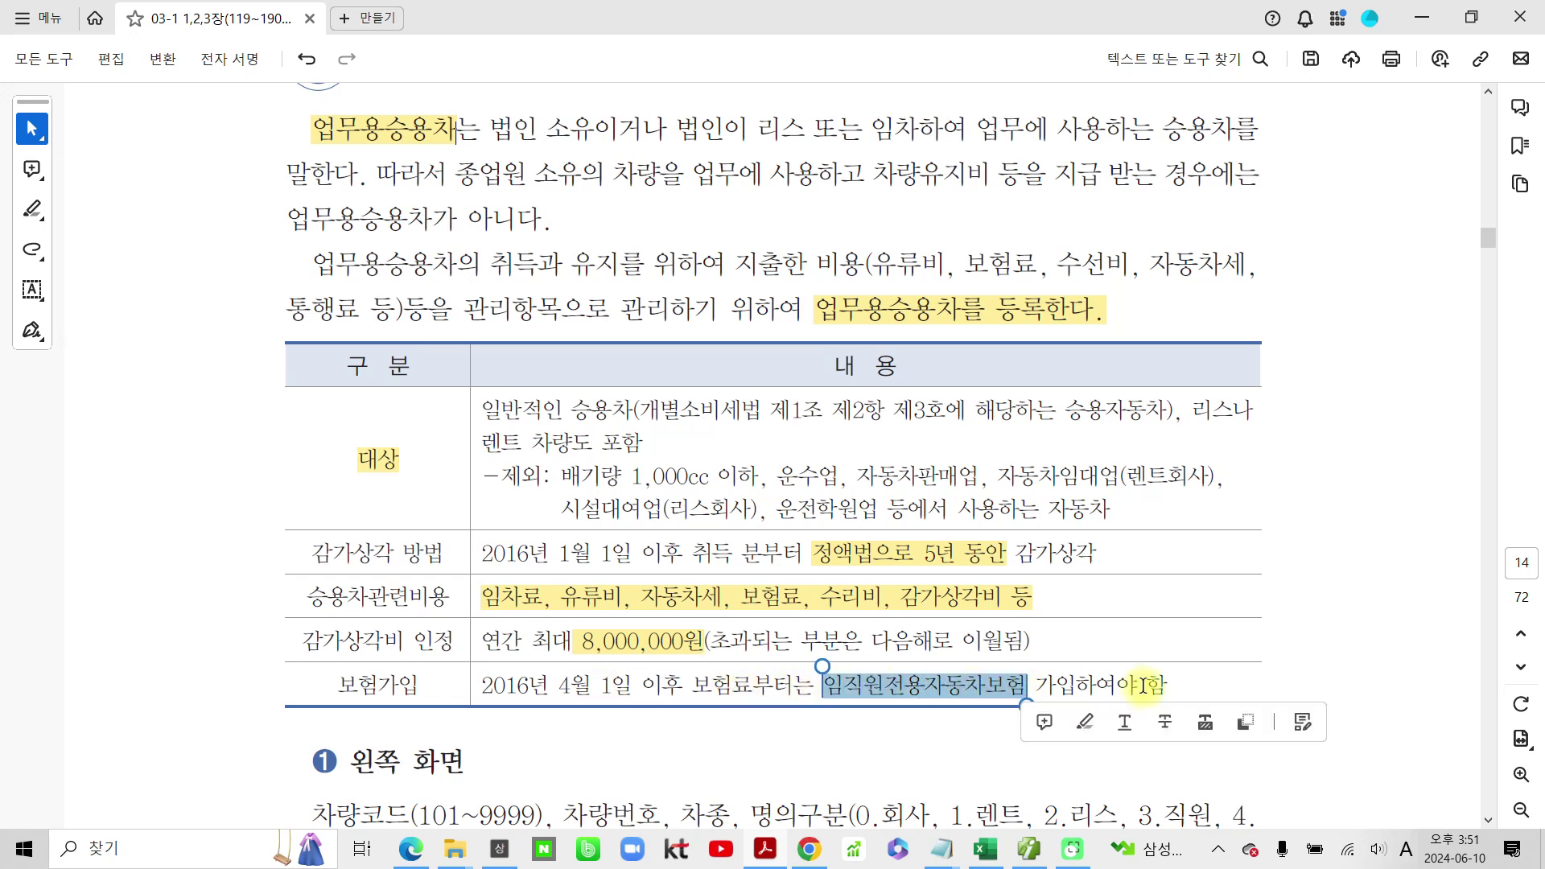
pyautogui.click(1098, 724)
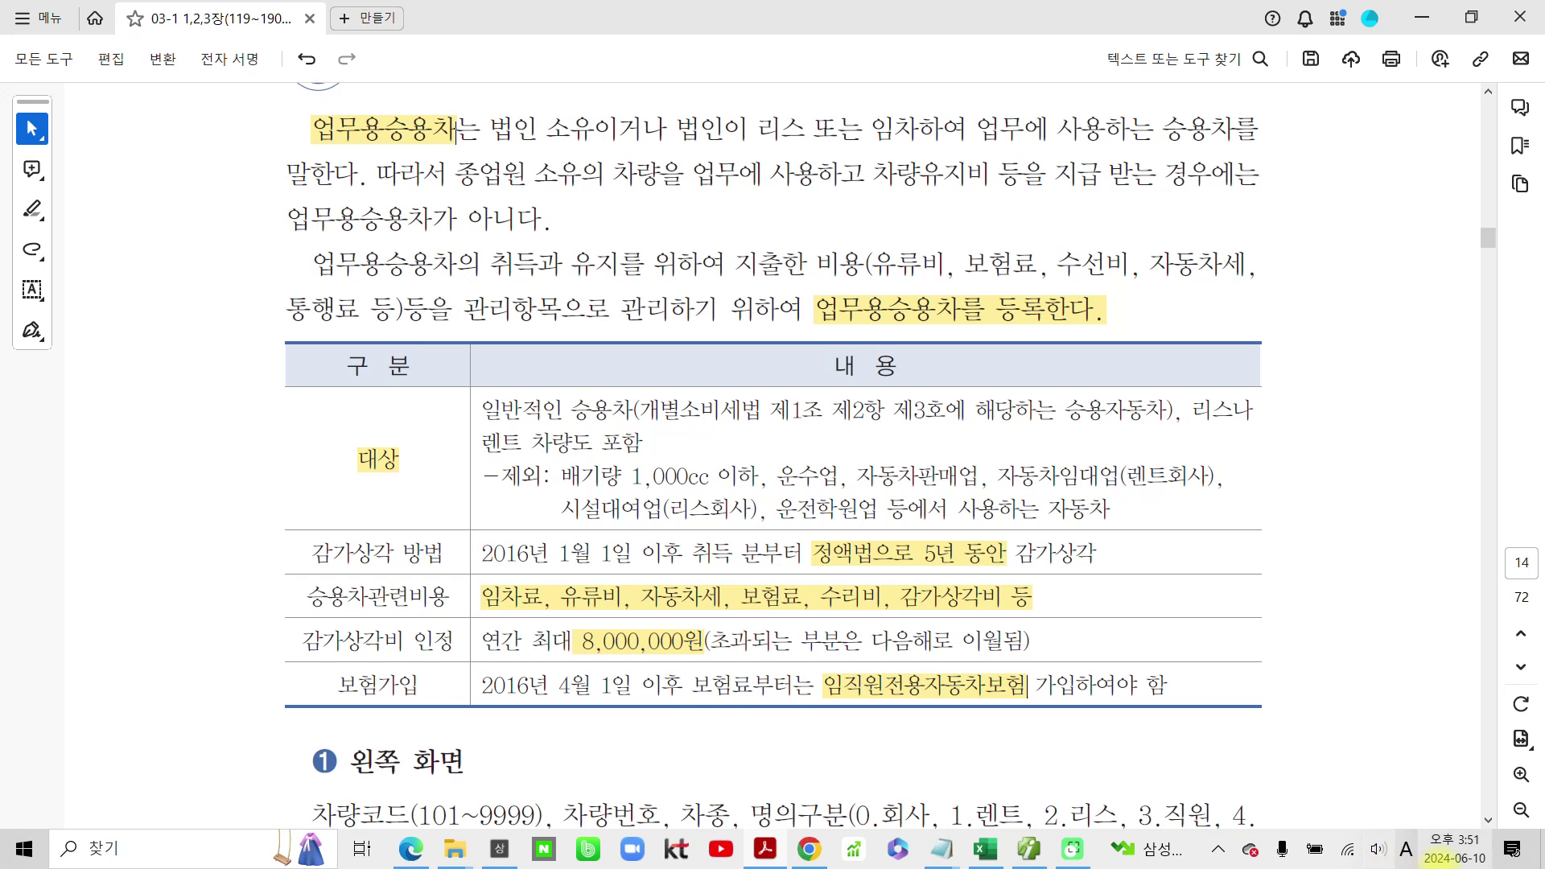
# Step: Circle the business-car table, 업무용승용차 and 대상 in blue ink
pyautogui.moveTo(271, 338)
pyautogui.mouseDown()
pyautogui.moveTo(564, 724)
pyautogui.moveTo(1257, 686)
pyautogui.moveTo(1175, 337)
pyautogui.moveTo(578, 319)
pyautogui.moveTo(268, 363)
pyautogui.mouseUp()
pyautogui.moveTo(829, 342)
pyautogui.mouseDown()
pyautogui.moveTo(801, 310)
pyautogui.moveTo(949, 338)
pyautogui.moveTo(881, 366)
pyautogui.mouseUp()
pyautogui.moveTo(409, 492)
pyautogui.mouseDown()
pyautogui.moveTo(352, 491)
pyautogui.moveTo(412, 486)
pyautogui.mouseUp()
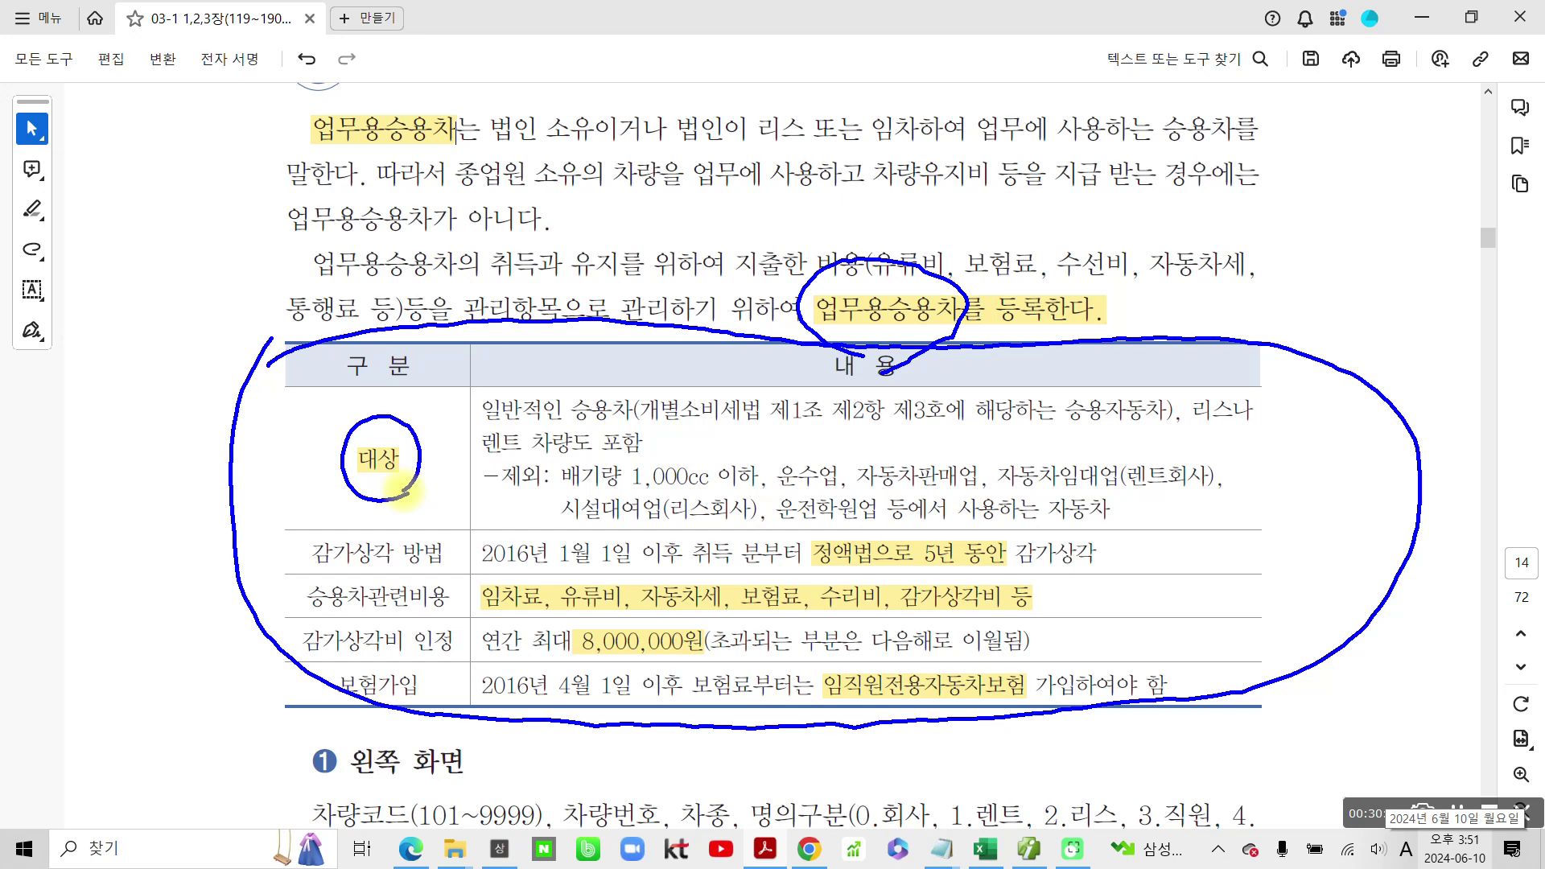
pyautogui.moveTo(274, 148)
pyautogui.mouseDown()
pyautogui.moveTo(402, 153)
pyautogui.moveTo(487, 101)
pyautogui.moveTo(270, 113)
pyautogui.moveTo(145, 269)
pyautogui.mouseUp()
pyautogui.moveTo(50, 342); pyautogui.dragTo(59, 397)
pyautogui.moveTo(93, 326)
pyautogui.mouseDown()
pyautogui.moveTo(95, 395)
pyautogui.moveTo(125, 350)
pyautogui.moveTo(132, 439)
pyautogui.mouseUp()
pyautogui.moveTo(171, 320); pyautogui.dragTo(197, 366)
pyautogui.moveTo(173, 366)
pyautogui.mouseDown()
pyautogui.moveTo(179, 398)
pyautogui.moveTo(213, 412)
pyautogui.mouseUp()
pyautogui.moveTo(230, 299)
pyautogui.mouseDown()
pyautogui.moveTo(241, 346)
pyautogui.moveTo(211, 387)
pyautogui.moveTo(306, 354)
pyautogui.mouseUp()
pyautogui.moveTo(238, 388); pyautogui.dragTo(286, 427)
pyautogui.moveTo(302, 281)
pyautogui.mouseDown()
pyautogui.moveTo(318, 342)
pyautogui.moveTo(364, 321)
pyautogui.mouseUp()
pyautogui.moveTo(354, 298)
pyautogui.mouseDown()
pyautogui.moveTo(338, 355)
pyautogui.moveTo(395, 386)
pyautogui.mouseUp()
pyautogui.moveTo(451, 297)
pyautogui.mouseDown()
pyautogui.moveTo(407, 358)
pyautogui.moveTo(466, 350)
pyautogui.mouseUp()
pyautogui.moveTo(473, 266); pyautogui.dragTo(478, 370)
pyautogui.moveTo(531, 242)
pyautogui.mouseDown()
pyautogui.moveTo(503, 318)
pyautogui.moveTo(582, 283)
pyautogui.mouseUp()
pyautogui.moveTo(541, 348); pyautogui.dragTo(531, 351)
pyautogui.moveTo(61, 469); pyautogui.dragTo(617, 376)
pyautogui.moveTo(618, 219)
pyautogui.mouseDown()
pyautogui.moveTo(621, 310)
pyautogui.moveTo(644, 266)
pyautogui.mouseUp()
pyautogui.moveTo(644, 234); pyautogui.dragTo(642, 314)
pyautogui.moveTo(648, 201); pyautogui.dragTo(658, 346)
pyautogui.moveTo(655, 258); pyautogui.dragTo(692, 239)
pyautogui.moveTo(656, 322); pyautogui.dragTo(654, 320)
pyautogui.moveTo(691, 241)
pyautogui.mouseDown()
pyautogui.moveTo(720, 235)
pyautogui.moveTo(674, 299)
pyautogui.mouseUp()
pyautogui.moveTo(693, 262); pyautogui.dragTo(729, 288)
pyautogui.moveTo(744, 178); pyautogui.dragTo(748, 292)
pyautogui.moveTo(623, 366)
pyautogui.mouseDown()
pyautogui.moveTo(761, 321)
pyautogui.moveTo(760, 352)
pyautogui.mouseUp()
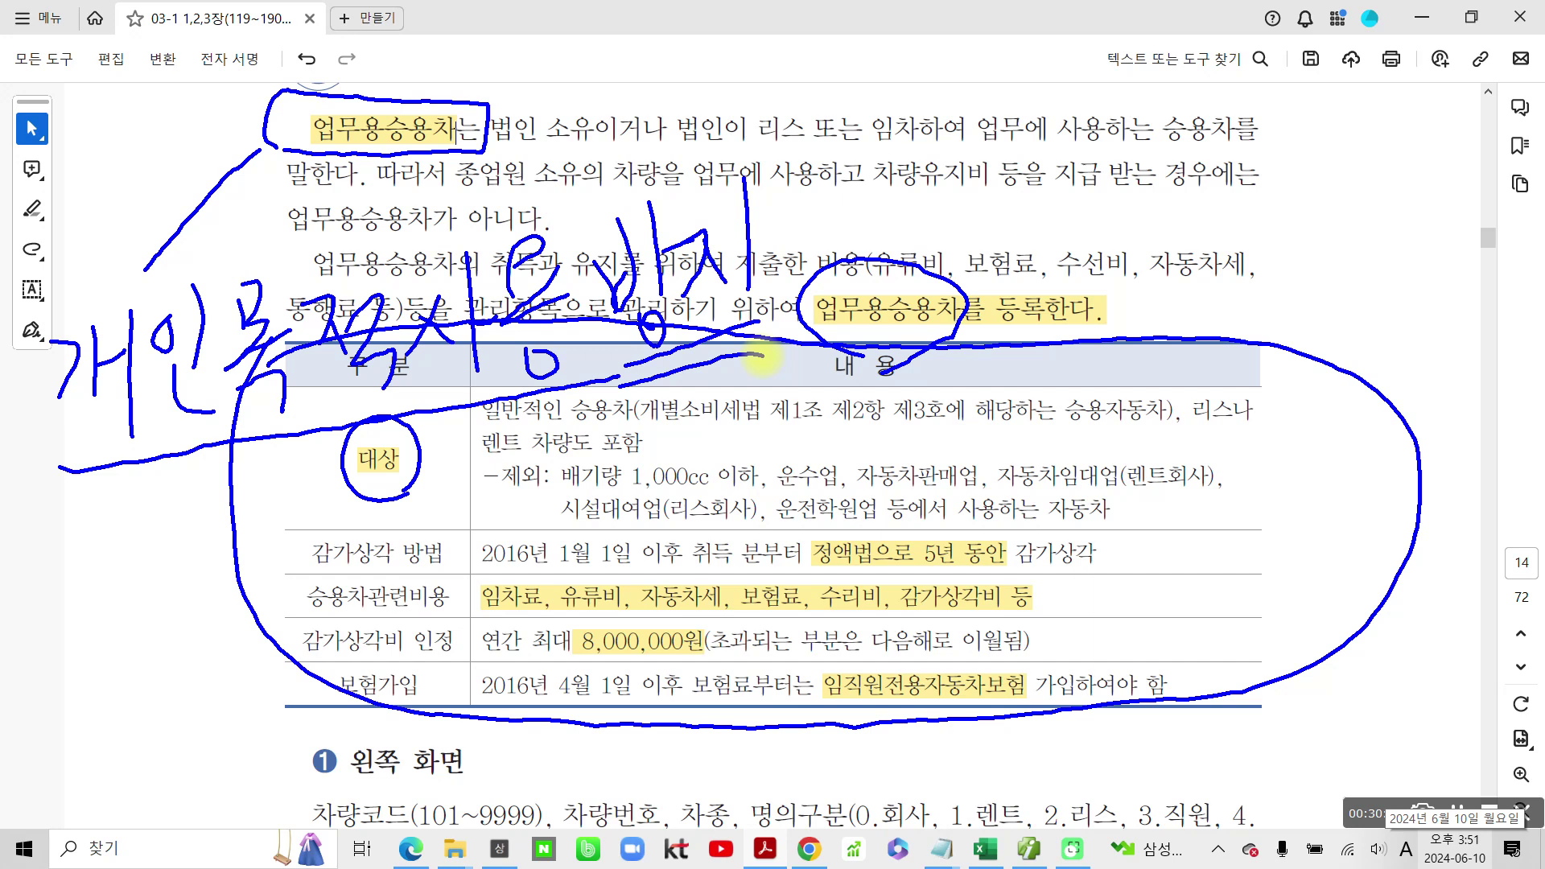
pyautogui.moveTo(219, 148)
pyautogui.mouseDown()
pyautogui.moveTo(255, 170)
pyautogui.moveTo(239, 135)
pyautogui.mouseUp()
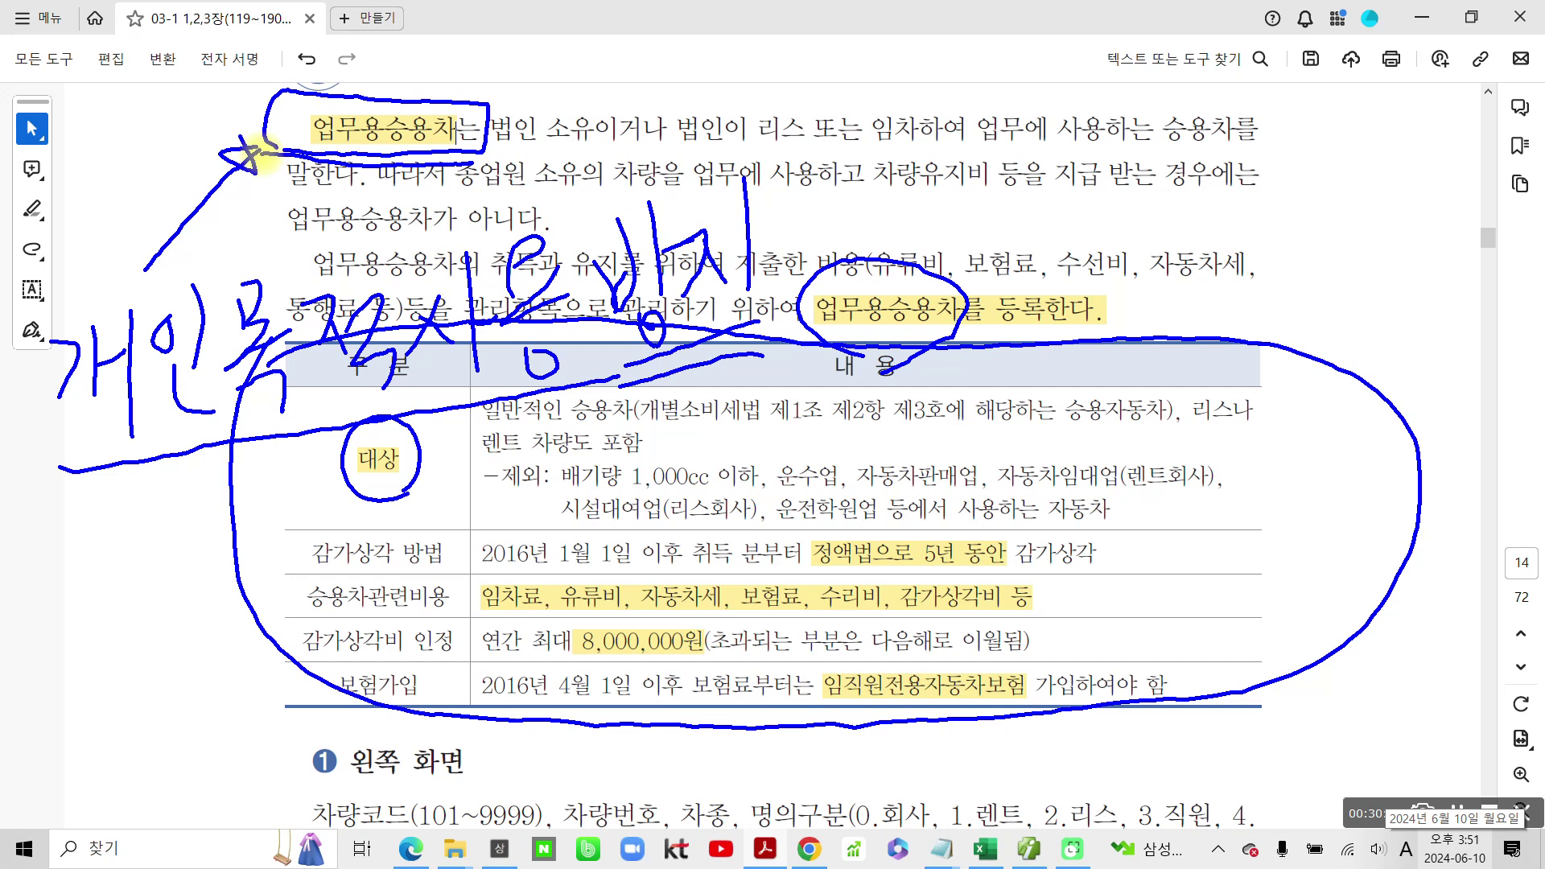
pyautogui.moveTo(71, 499)
pyautogui.mouseDown()
pyautogui.moveTo(20, 330)
pyautogui.moveTo(225, 245)
pyautogui.moveTo(439, 211)
pyautogui.moveTo(537, 219)
pyautogui.moveTo(560, 374)
pyautogui.moveTo(466, 438)
pyautogui.mouseUp()
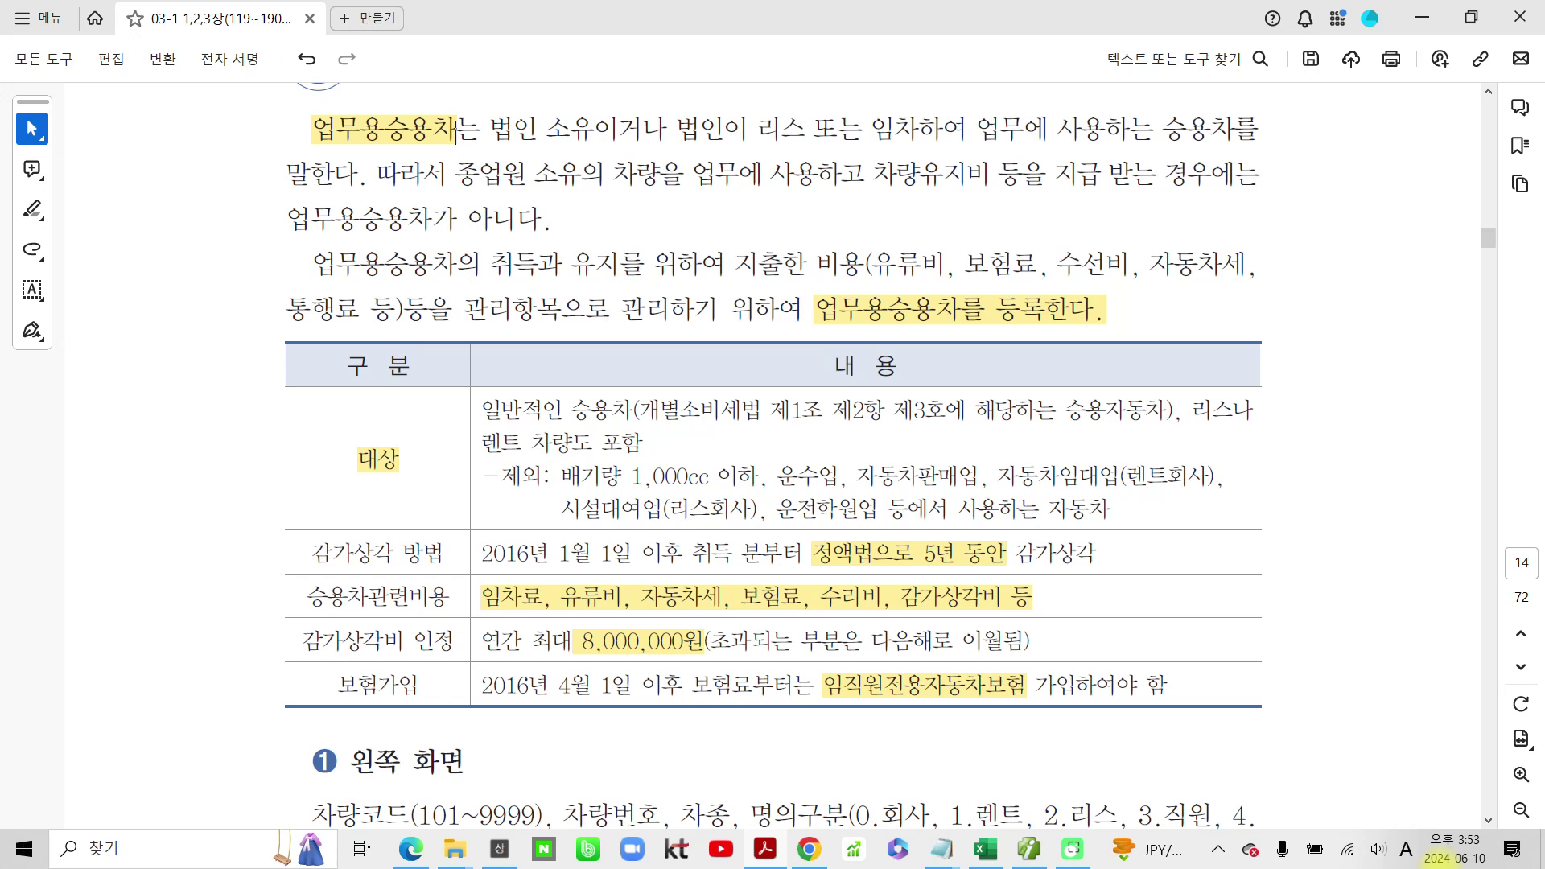
pyautogui.moveTo(478, 379)
pyautogui.mouseDown()
pyautogui.moveTo(541, 527)
pyautogui.moveTo(1108, 513)
pyautogui.moveTo(934, 375)
pyautogui.moveTo(453, 394)
pyautogui.mouseUp()
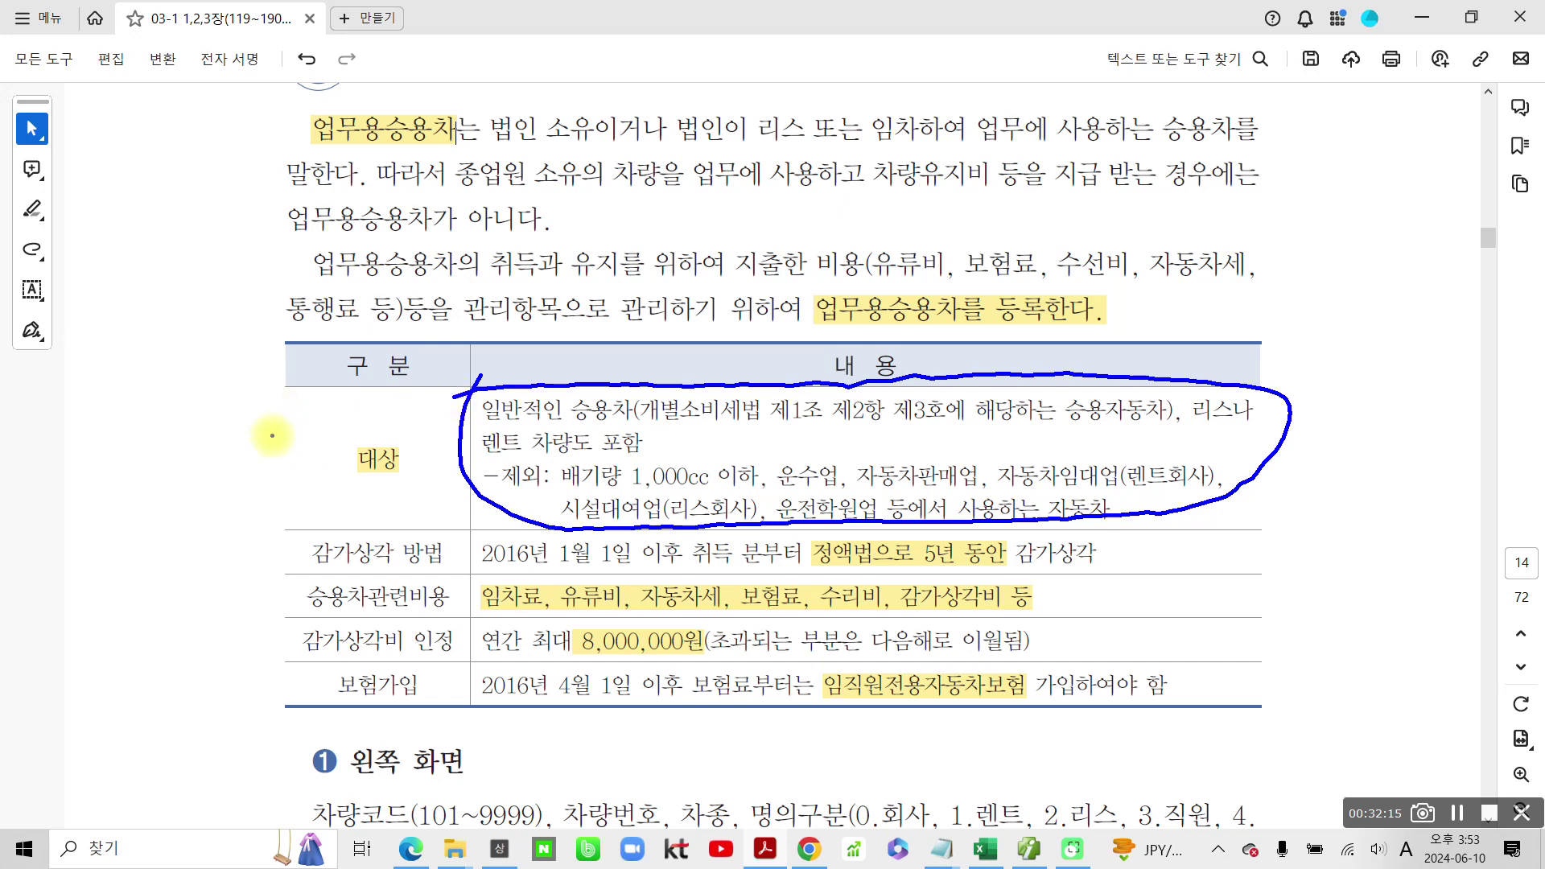
pyautogui.moveTo(1313, 197)
pyautogui.mouseDown()
pyautogui.moveTo(1189, 372)
pyautogui.moveTo(1162, 339)
pyautogui.moveTo(1181, 378)
pyautogui.mouseUp()
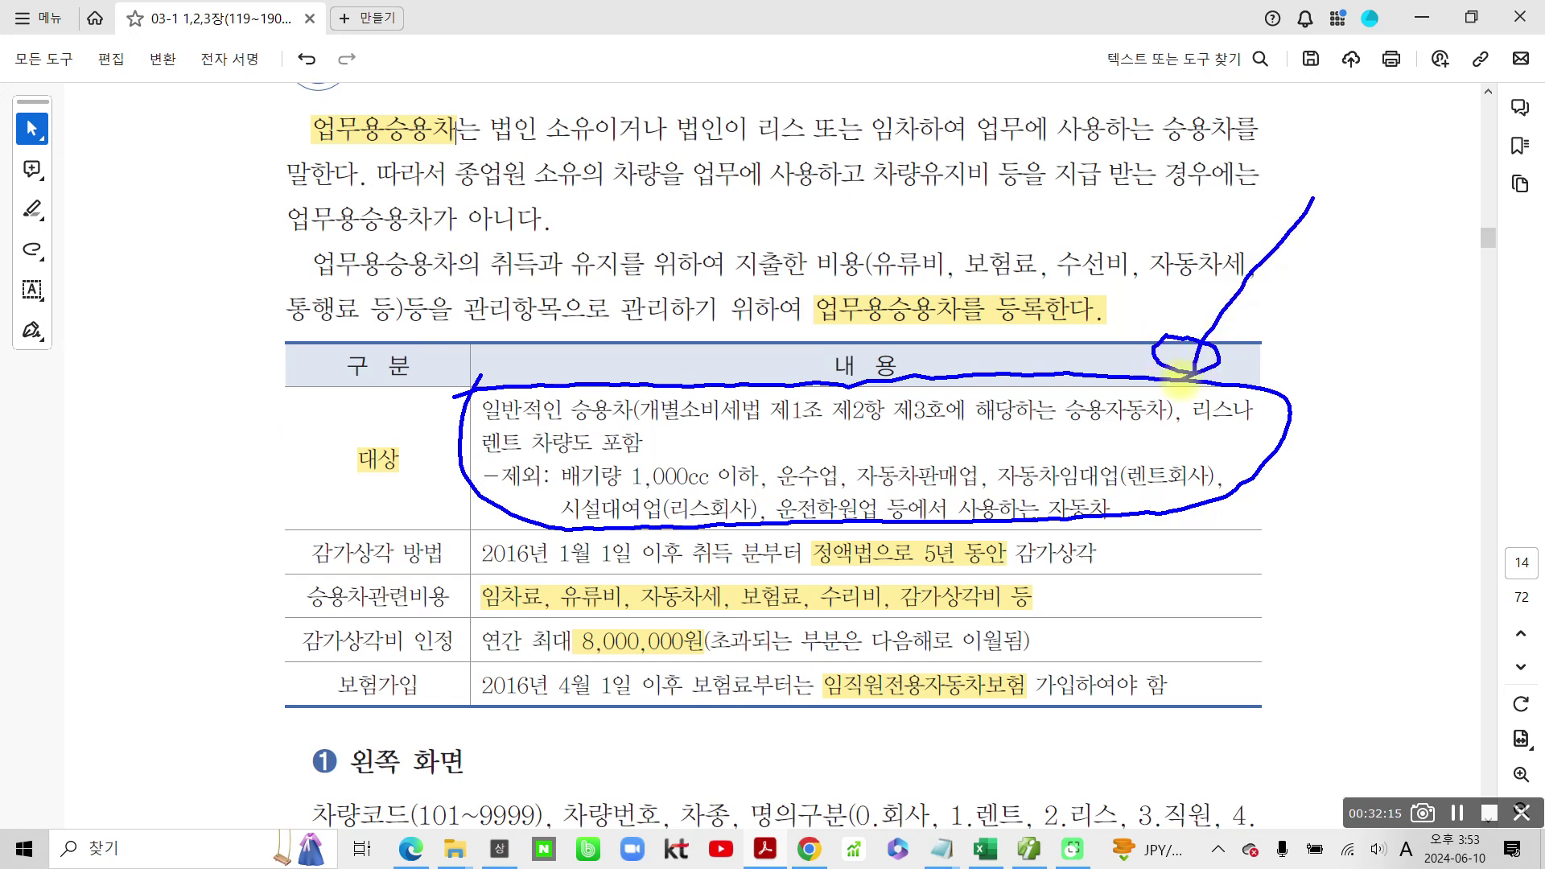
pyautogui.moveTo(476, 526)
pyautogui.mouseDown()
pyautogui.moveTo(457, 563)
pyautogui.moveTo(665, 555)
pyautogui.moveTo(512, 545)
pyautogui.mouseUp()
pyautogui.moveTo(1308, 179); pyautogui.dragTo(1158, 402)
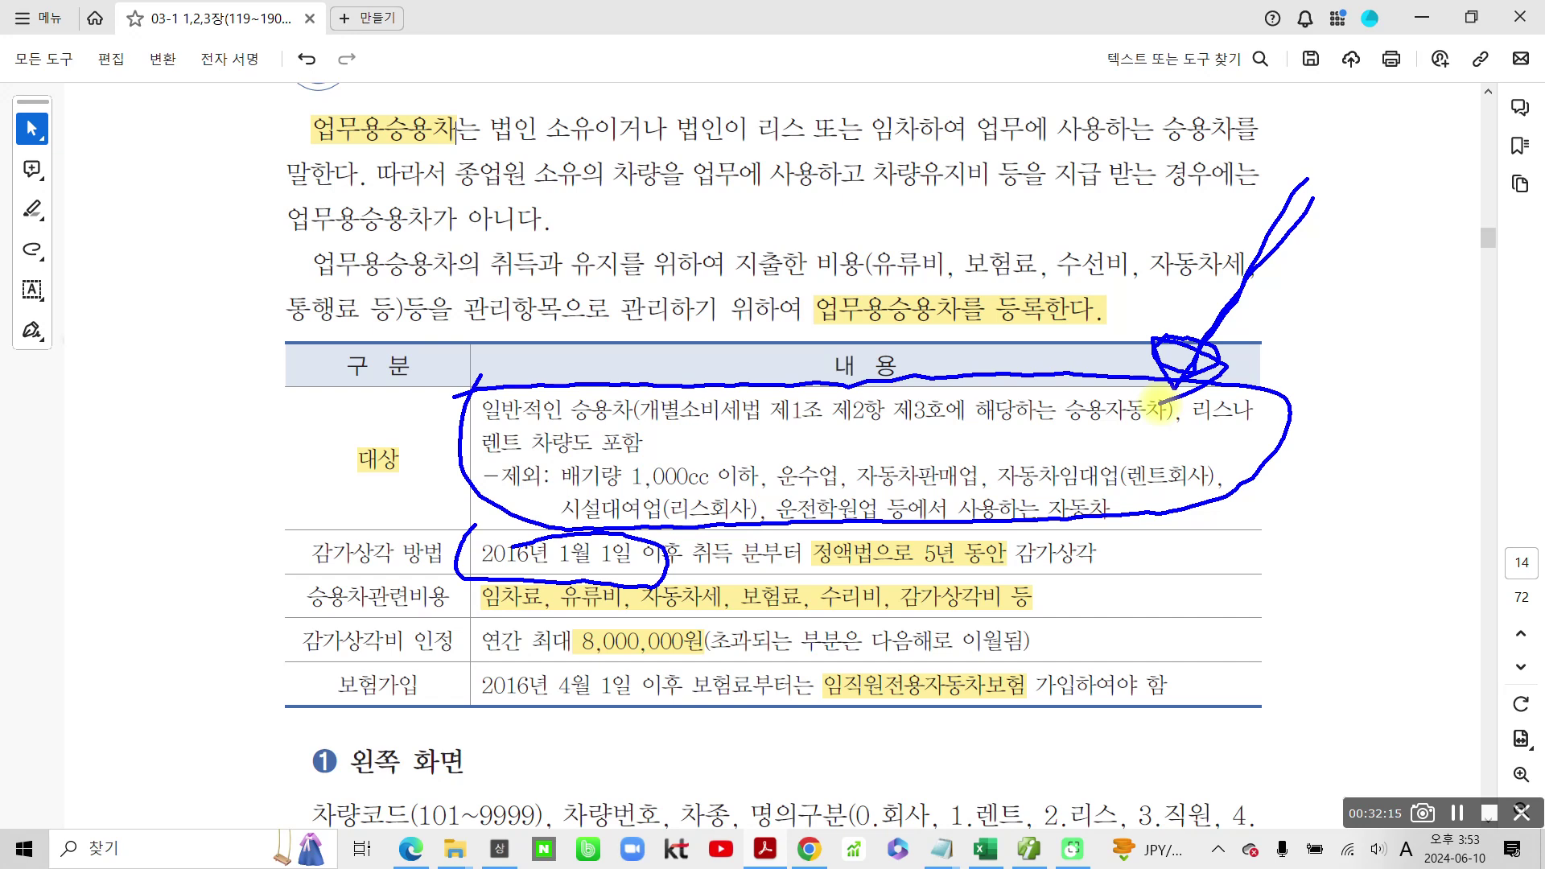
pyautogui.moveTo(474, 575); pyautogui.dragTo(651, 573)
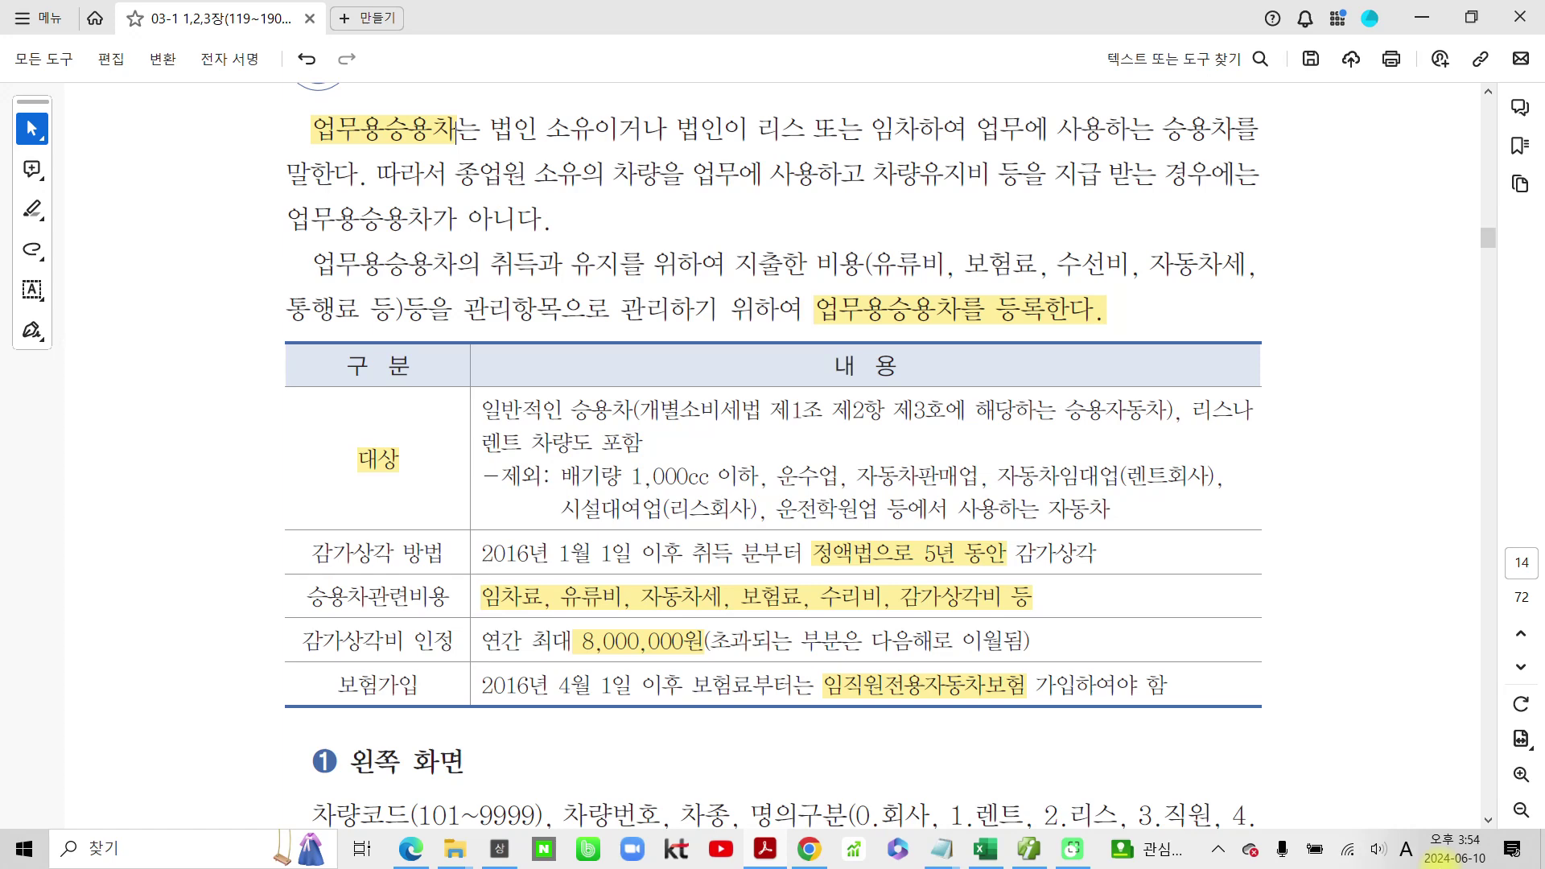
# Step: On page 15, ink-mark the task heading, menu names and task numbers, then clear the ink
pyautogui.scroll(-3, 194, 541)
pyautogui.scroll(-8, 533, 539)
pyautogui.scroll(-13, 542, 553)
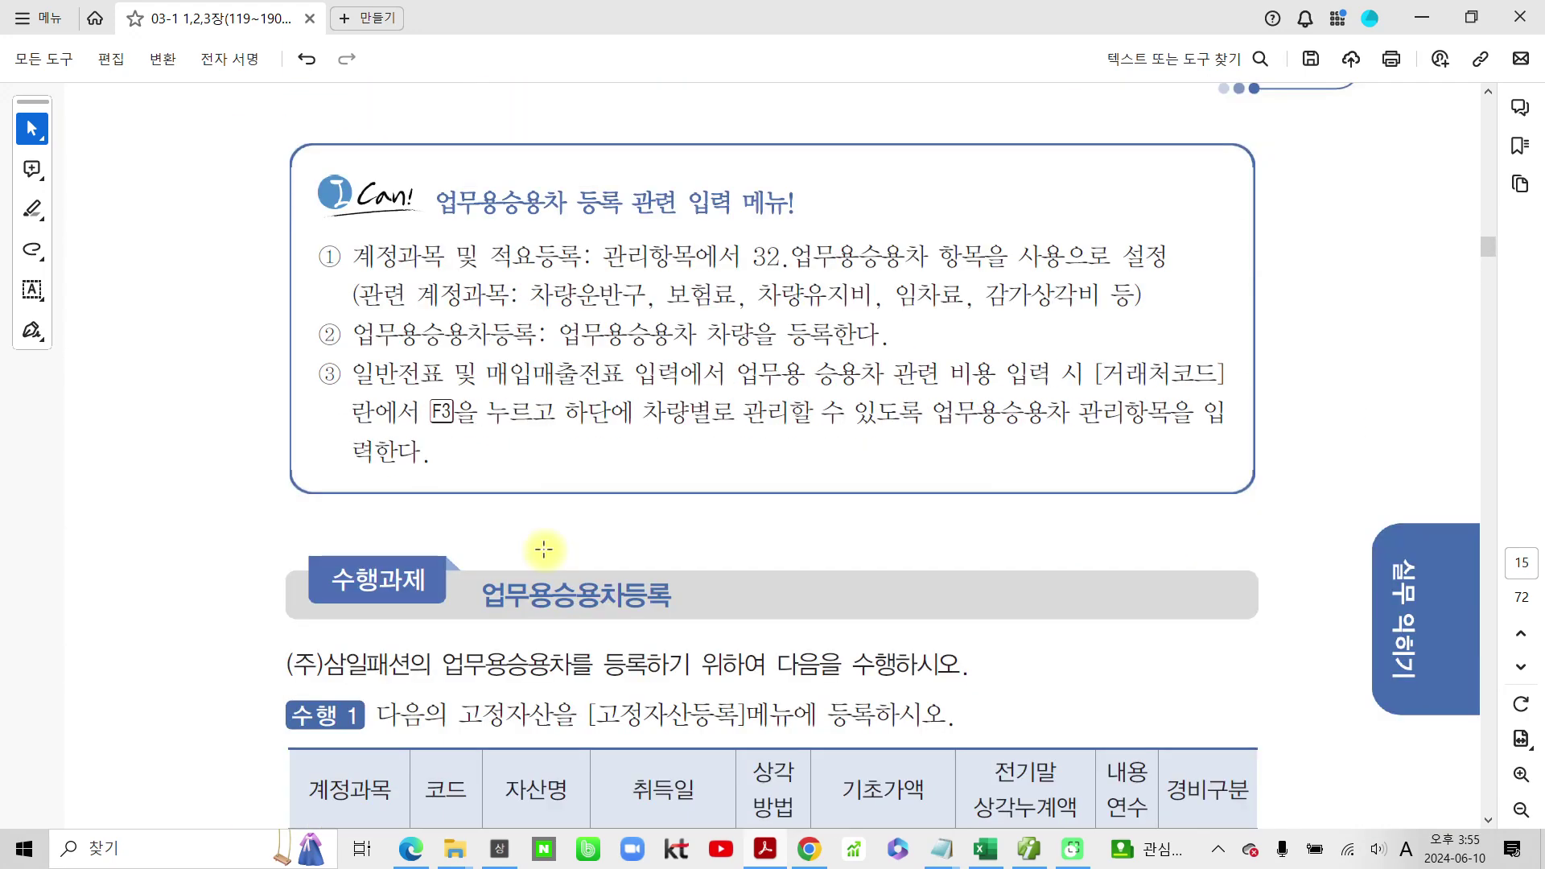
pyautogui.scroll(-4, 544, 549)
pyautogui.scroll(-1, 544, 552)
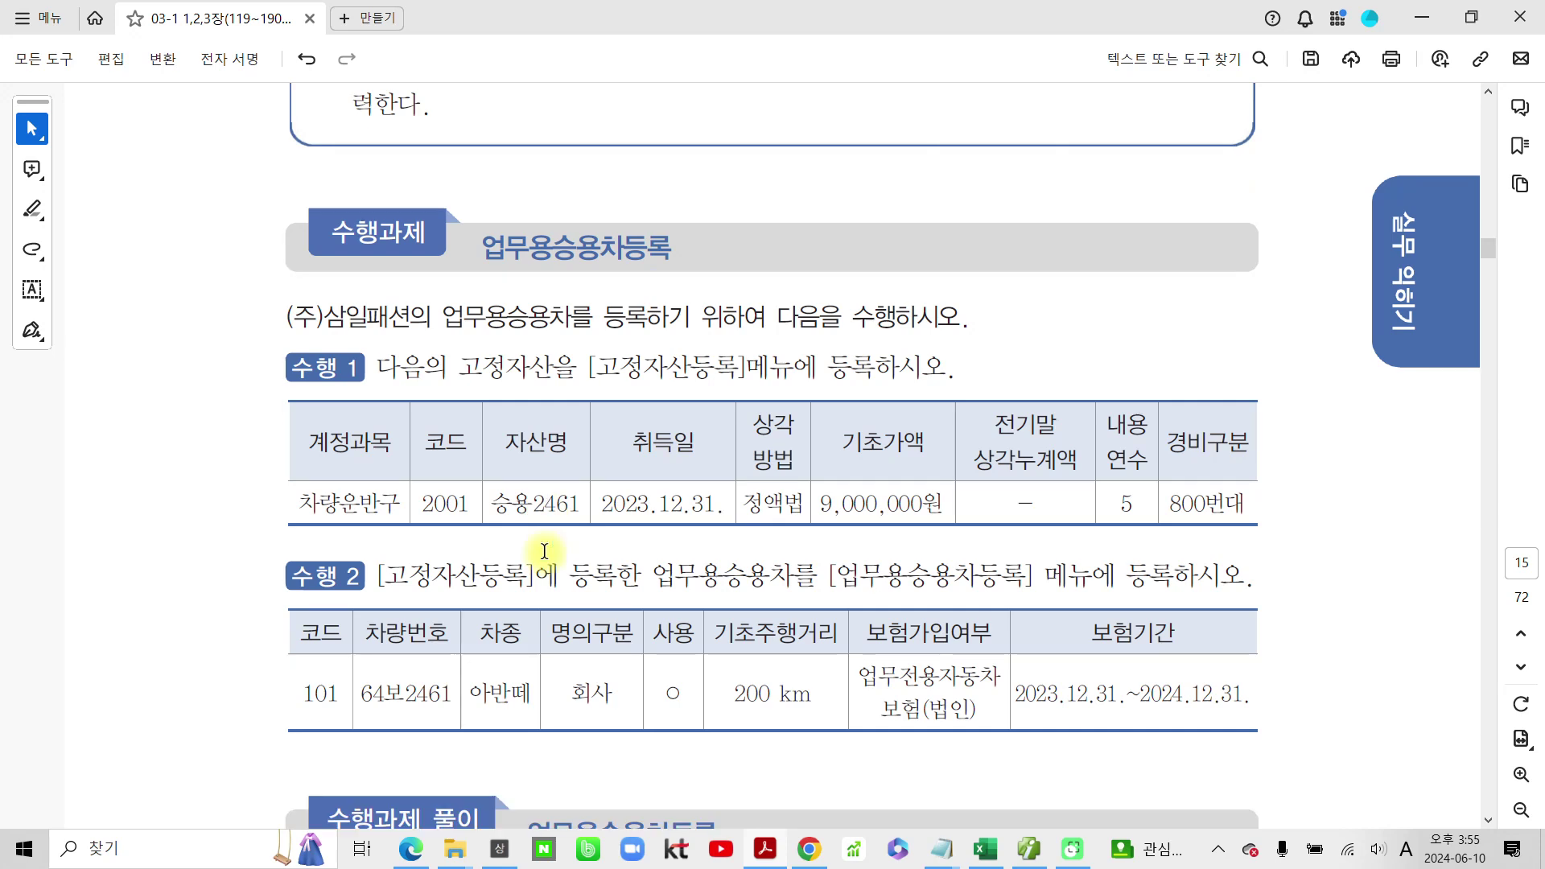
pyautogui.scroll(-2, 544, 551)
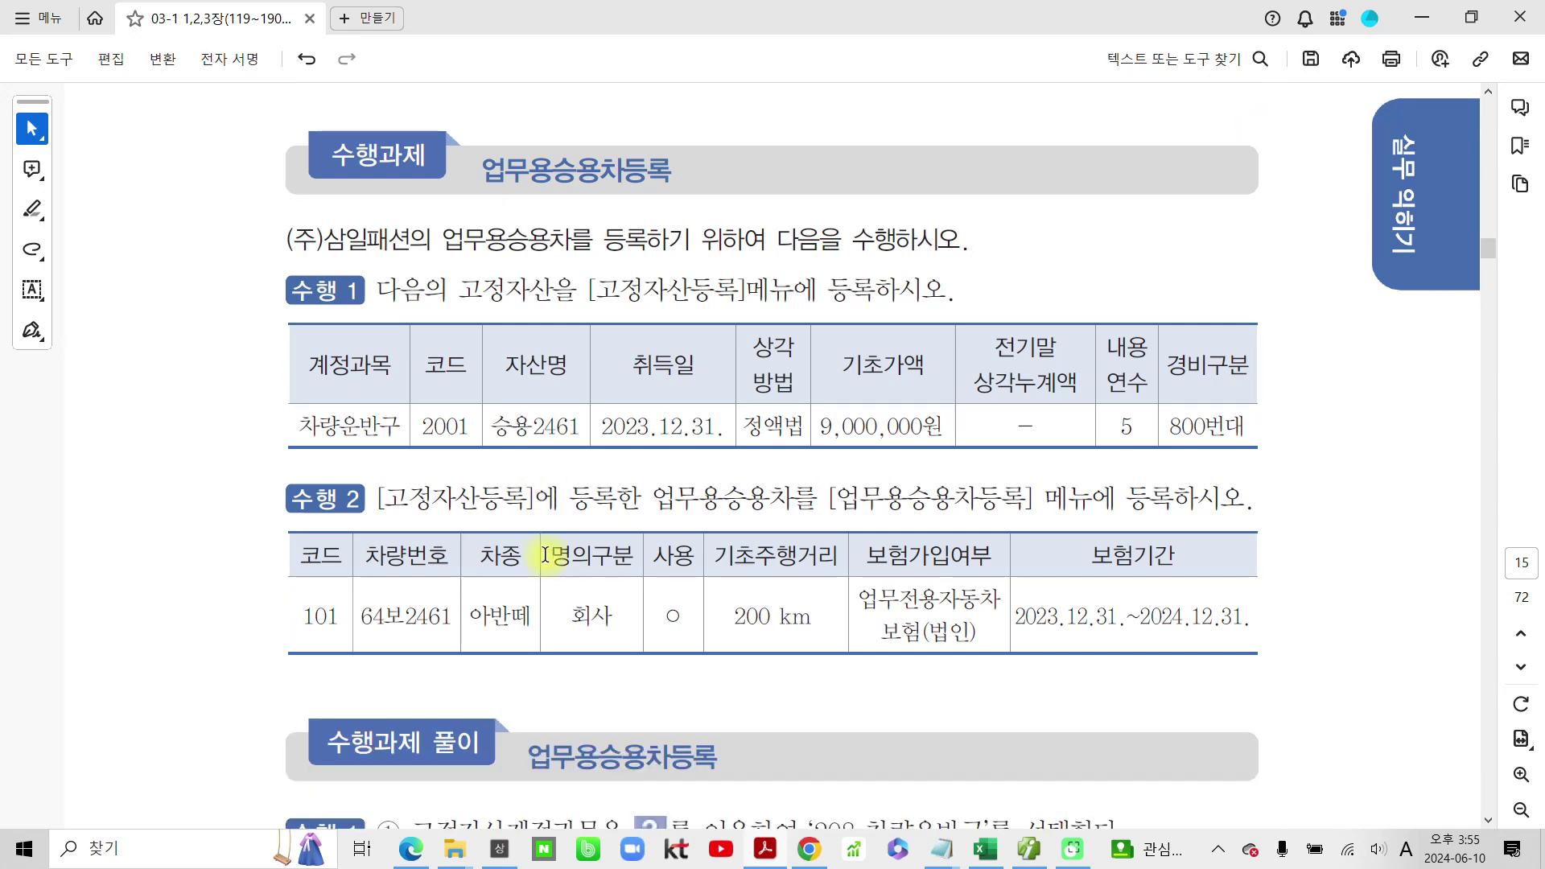
pyautogui.moveTo(330, 119)
pyautogui.mouseDown()
pyautogui.moveTo(531, 213)
pyautogui.moveTo(402, 111)
pyautogui.moveTo(244, 169)
pyautogui.mouseUp()
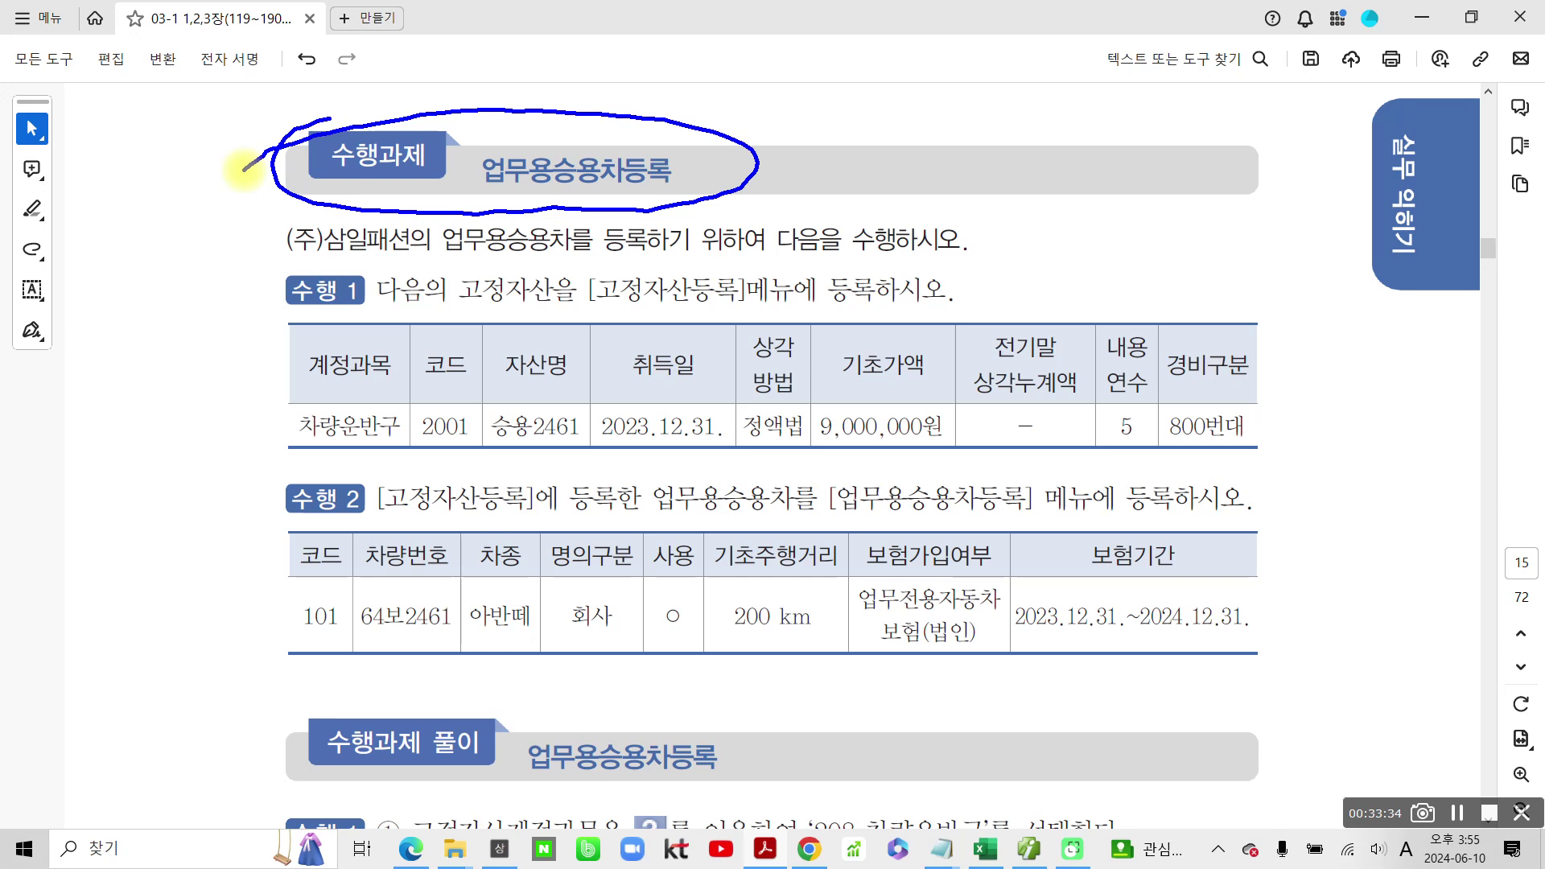
pyautogui.moveTo(693, 312)
pyautogui.mouseDown()
pyautogui.moveTo(733, 265)
pyautogui.moveTo(697, 327)
pyautogui.mouseUp()
pyautogui.moveTo(529, 265)
pyautogui.mouseDown()
pyautogui.moveTo(513, 303)
pyautogui.moveTo(549, 310)
pyautogui.mouseUp()
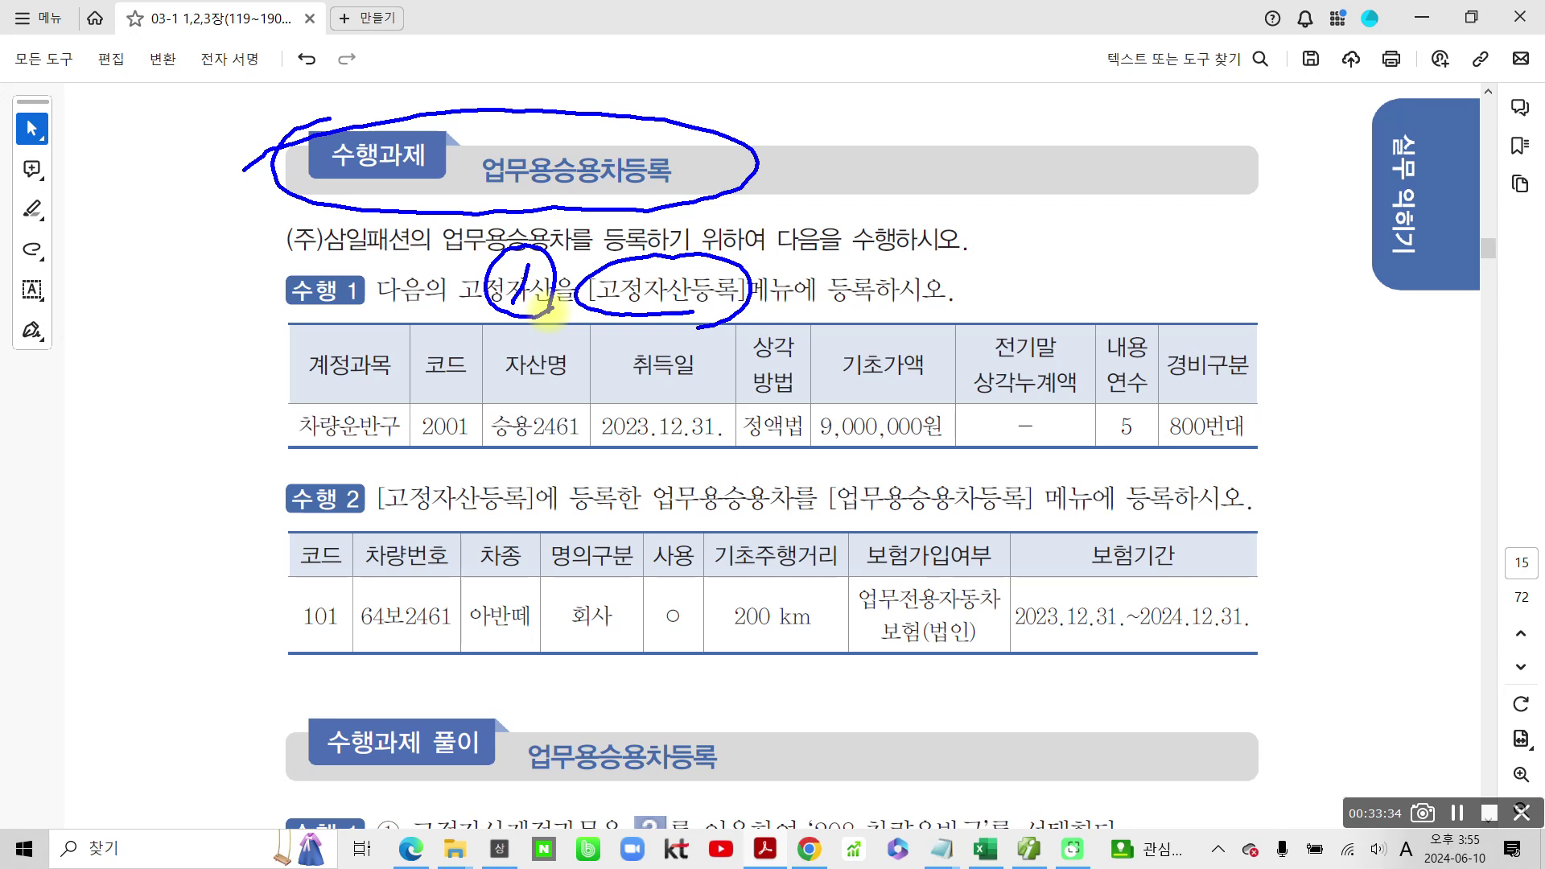
pyautogui.moveTo(760, 452)
pyautogui.mouseDown()
pyautogui.moveTo(796, 492)
pyautogui.moveTo(745, 455)
pyautogui.moveTo(813, 491)
pyautogui.moveTo(797, 515)
pyautogui.mouseUp()
pyautogui.moveTo(830, 527); pyautogui.dragTo(1012, 539)
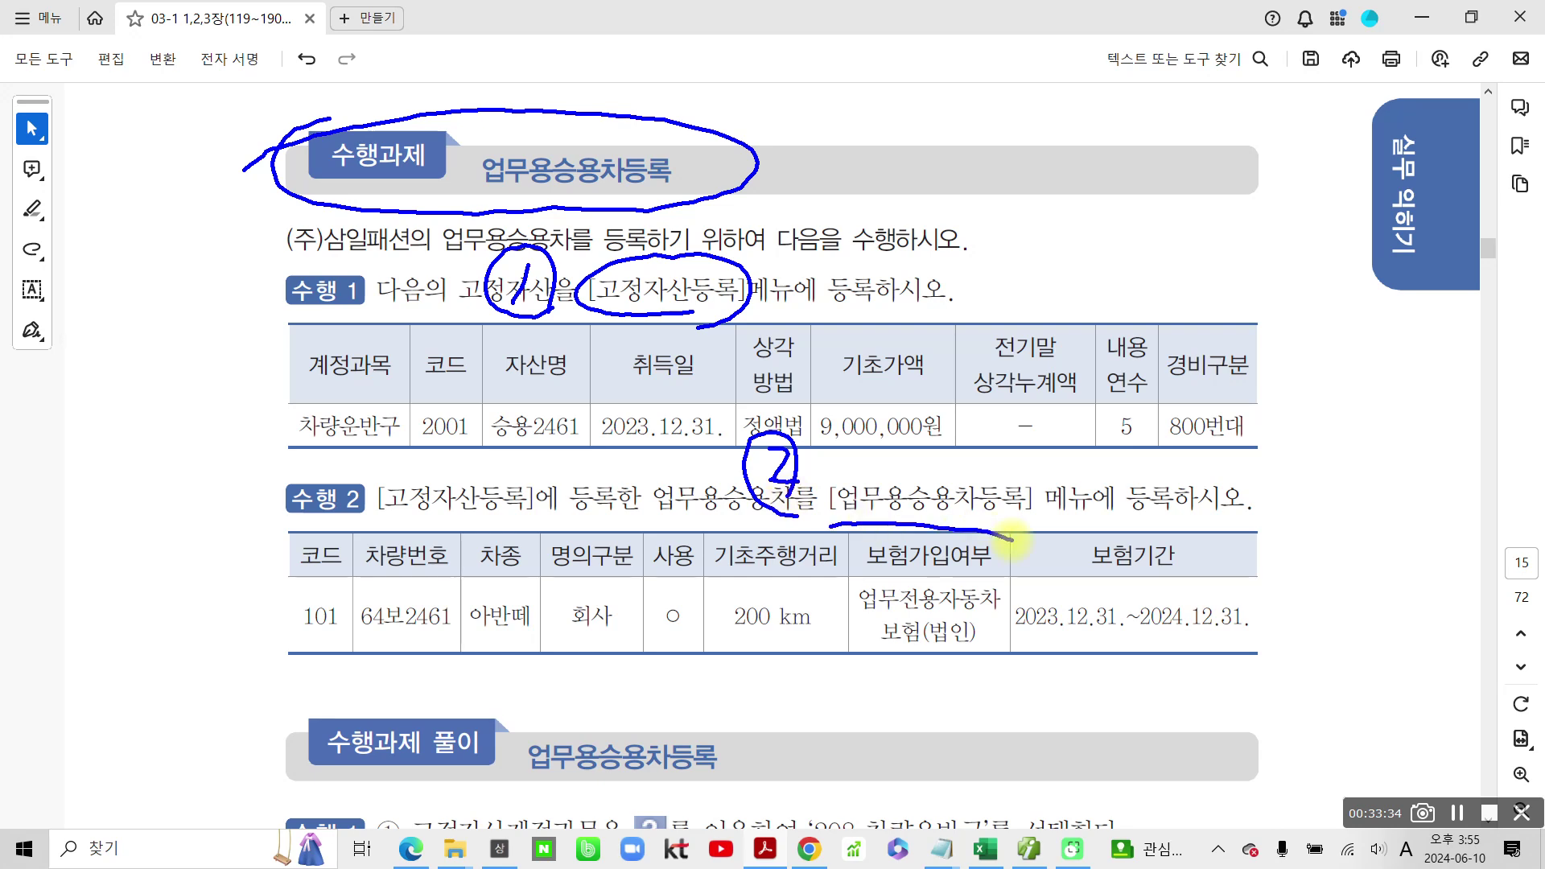
pyautogui.press('Escape')
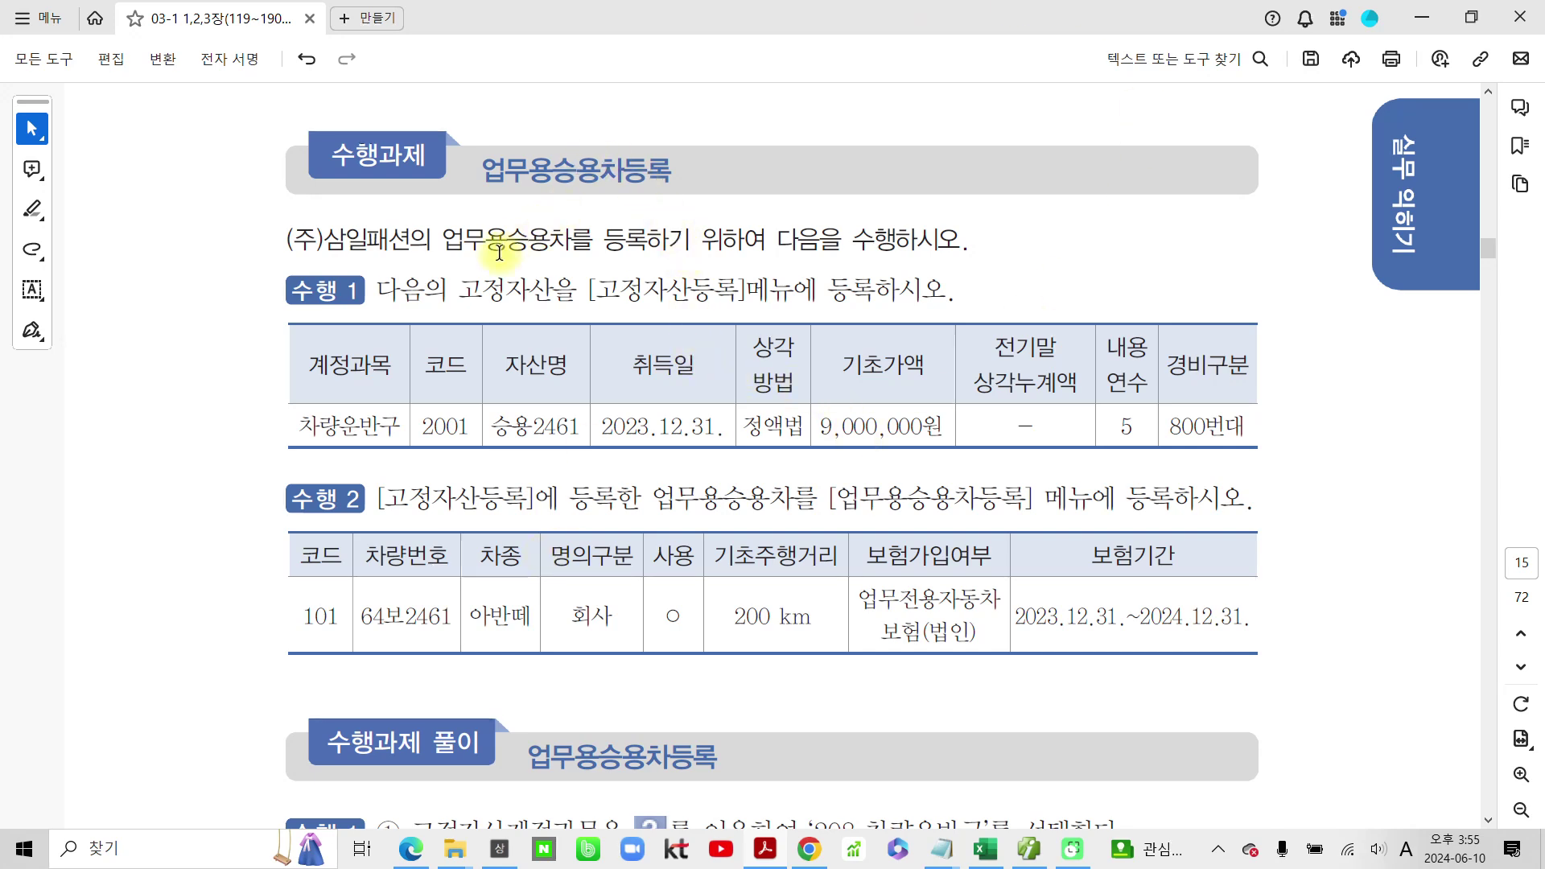
# Step: Highlight the menu names [고정자산등록] and [업무용승용차등록] in yellow
pyautogui.moveTo(420, 245); pyautogui.dragTo(485, 243)
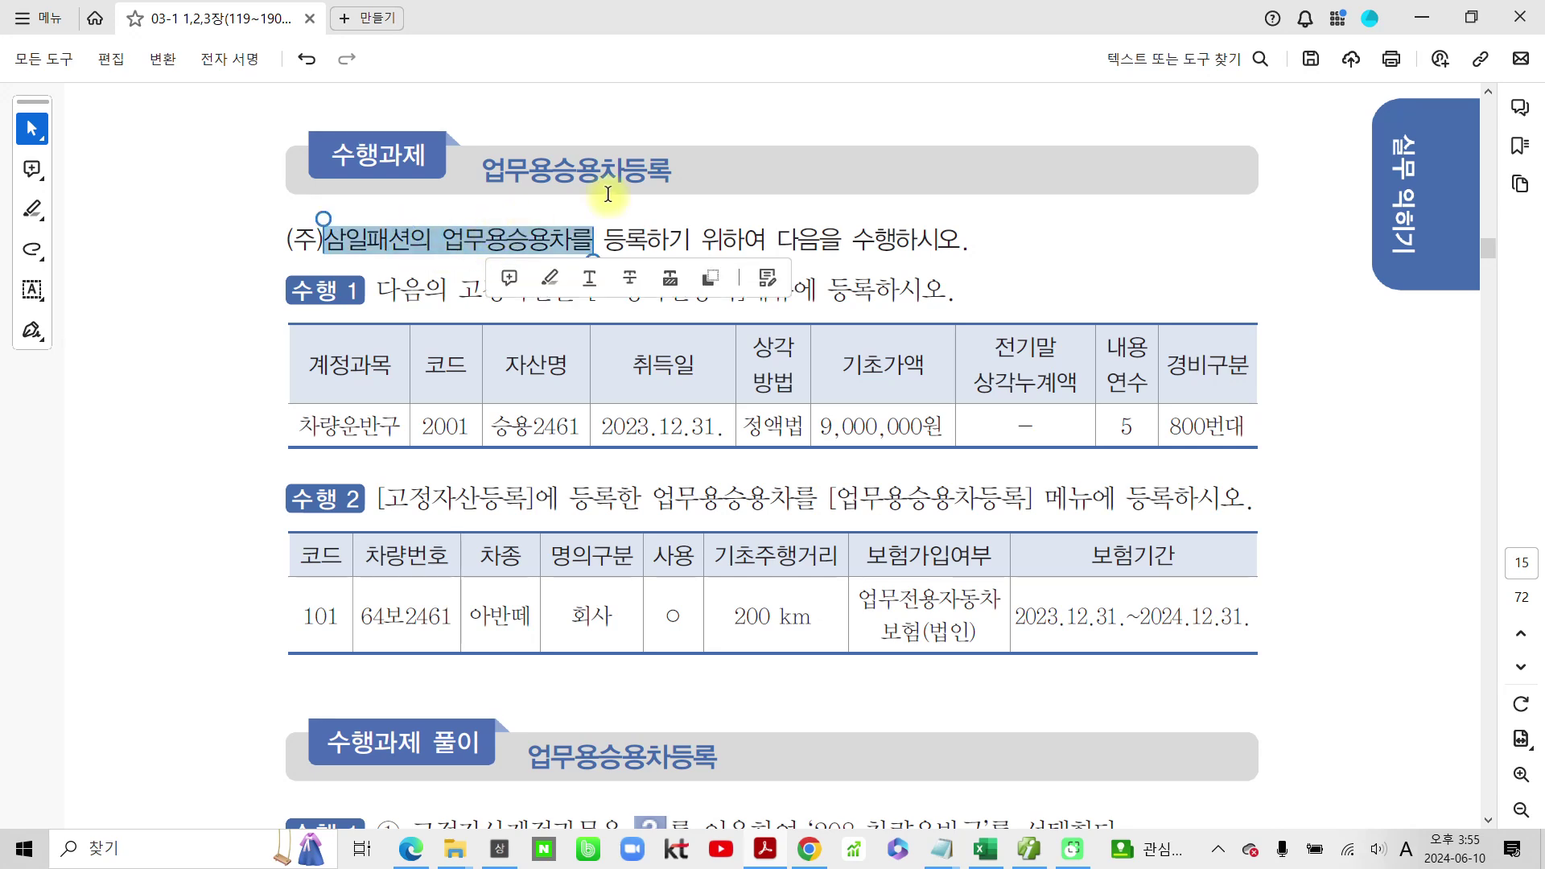
pyautogui.click(602, 225)
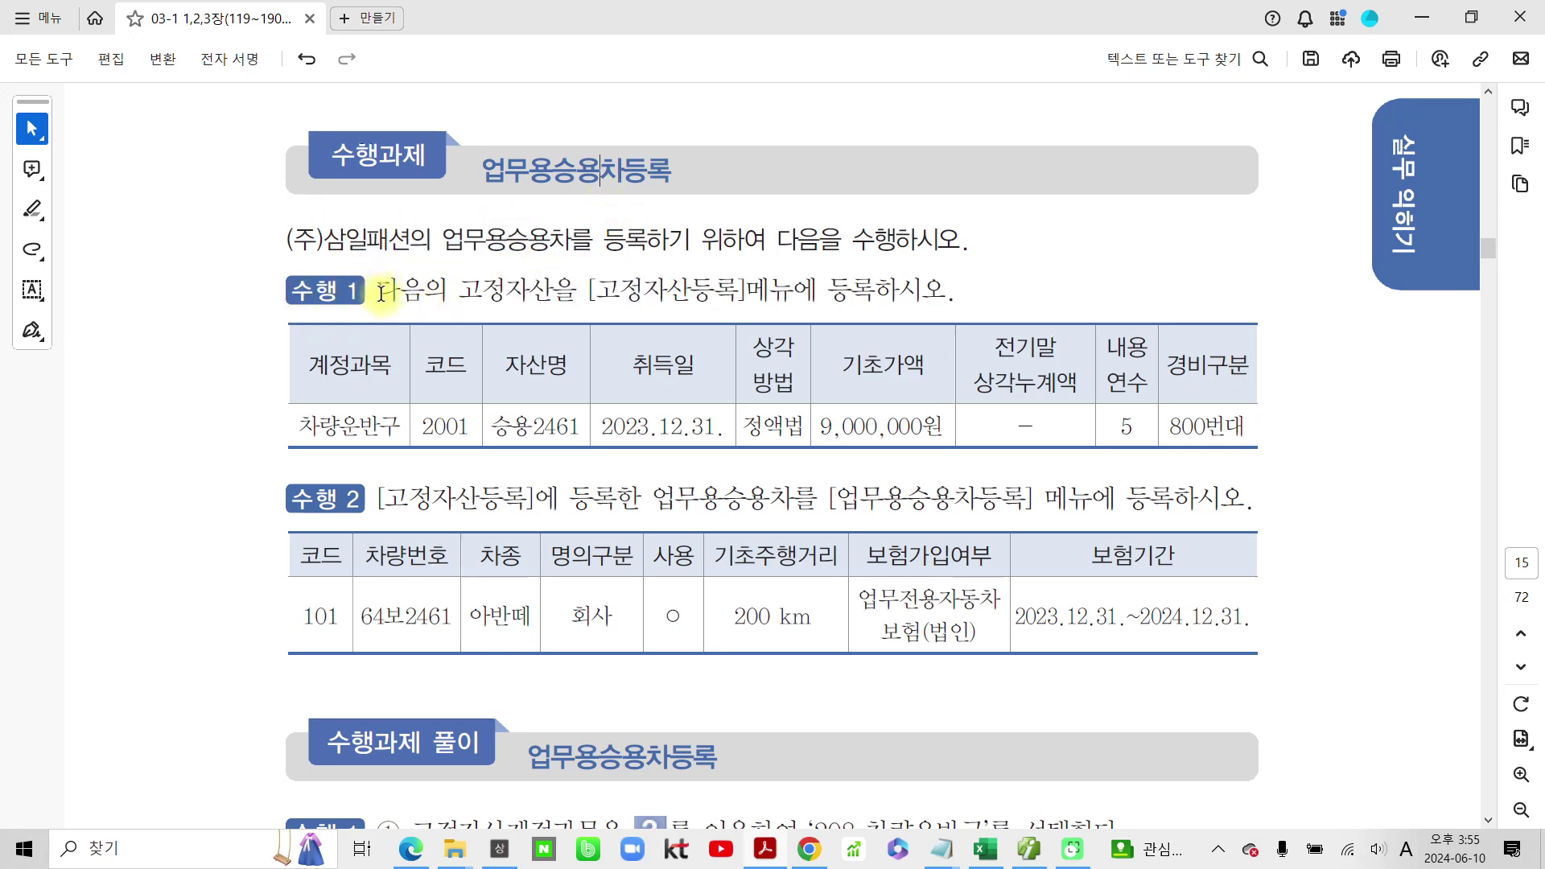
pyautogui.moveTo(589, 290); pyautogui.dragTo(747, 285)
pyautogui.click(814, 326)
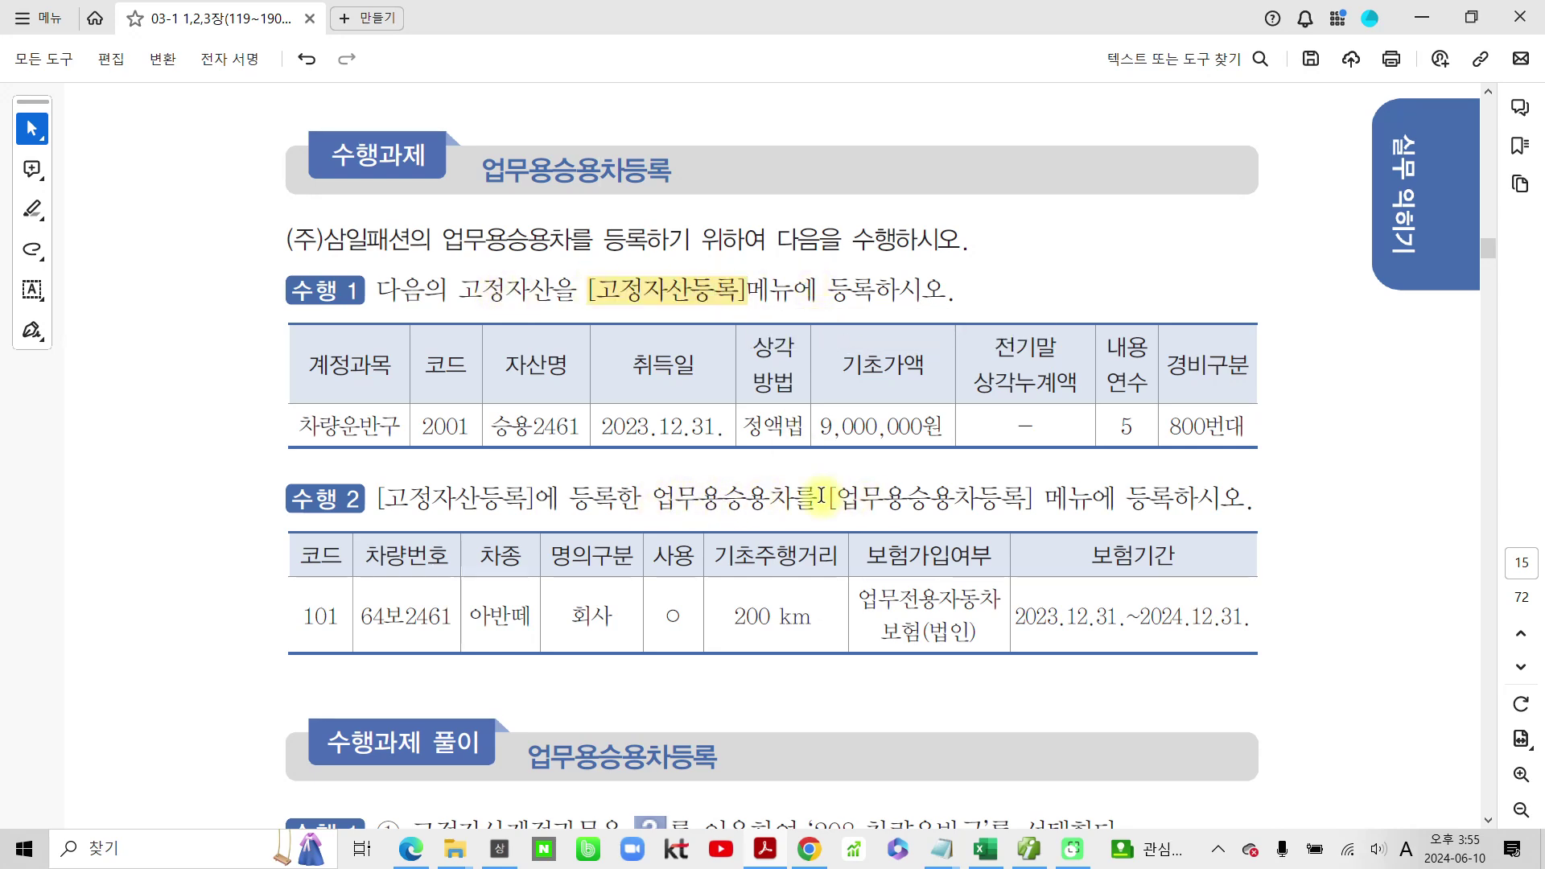
pyautogui.moveTo(829, 498); pyautogui.dragTo(1024, 491)
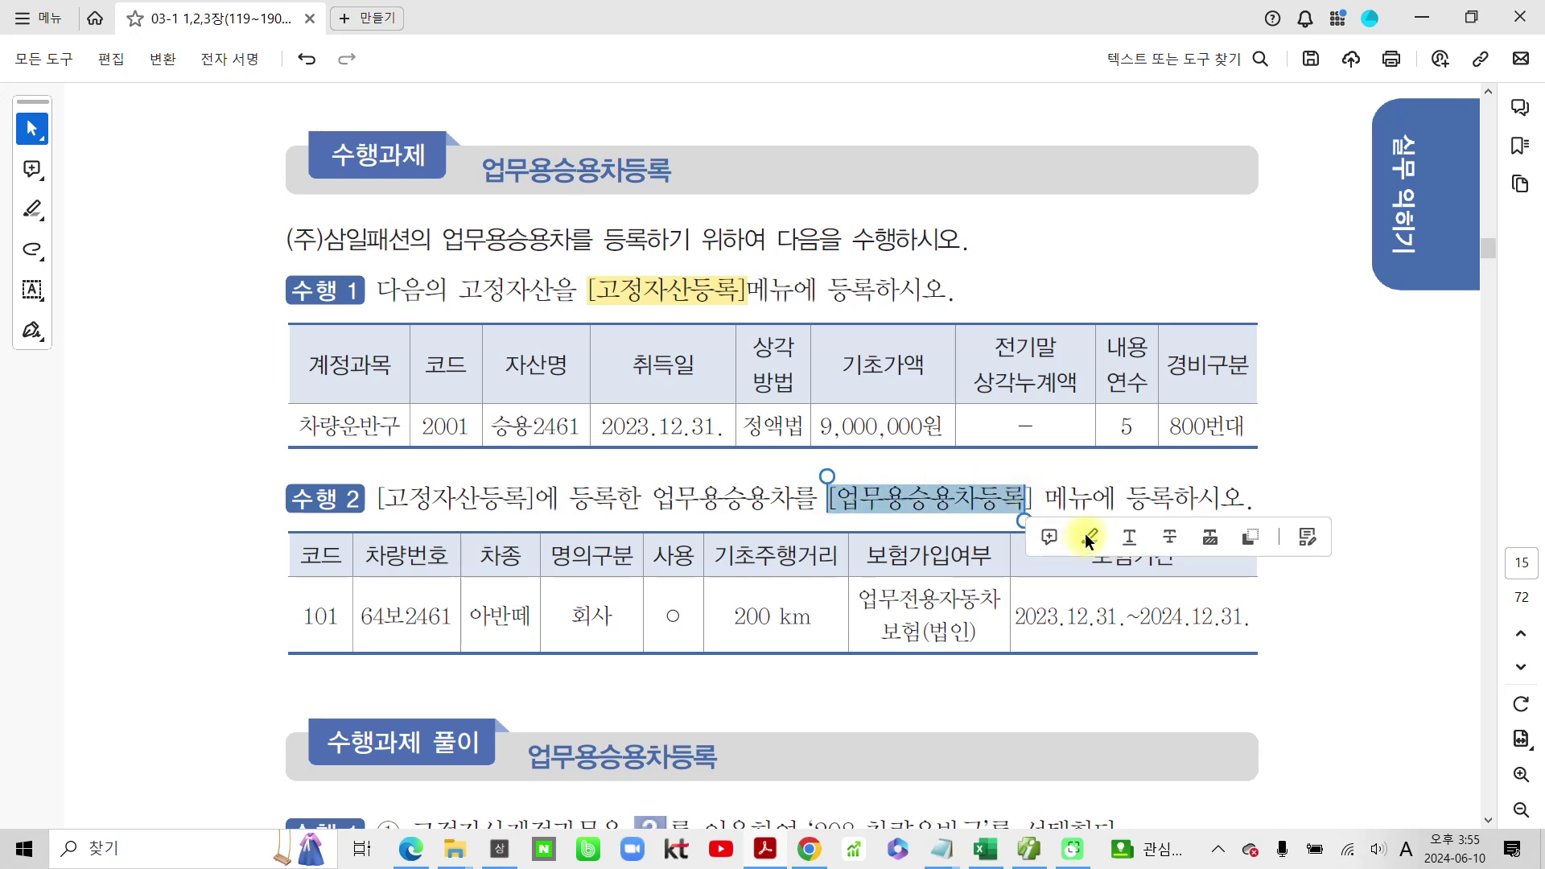
pyautogui.click(1091, 534)
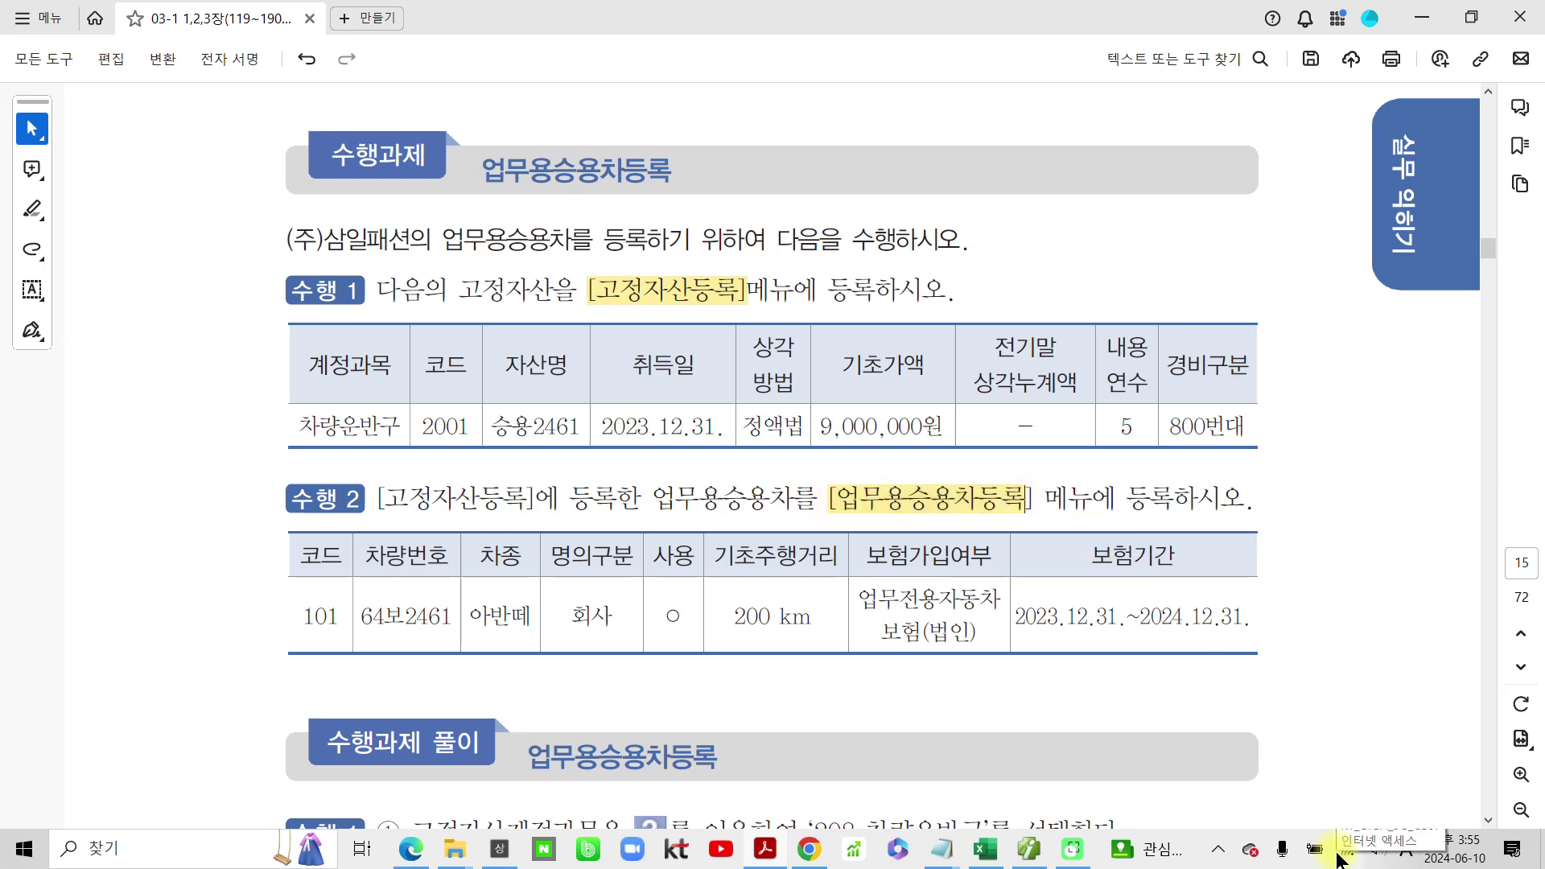
# Step: Circle [고정자산등록] and handwrite 유형자산 in the upper-right margin
pyautogui.moveTo(1335, 852)
pyautogui.moveTo(579, 267)
pyautogui.mouseDown()
pyautogui.moveTo(584, 302)
pyautogui.moveTo(697, 296)
pyautogui.moveTo(611, 259)
pyautogui.moveTo(575, 264)
pyautogui.mouseUp()
pyautogui.moveTo(673, 256); pyautogui.dragTo(796, 151)
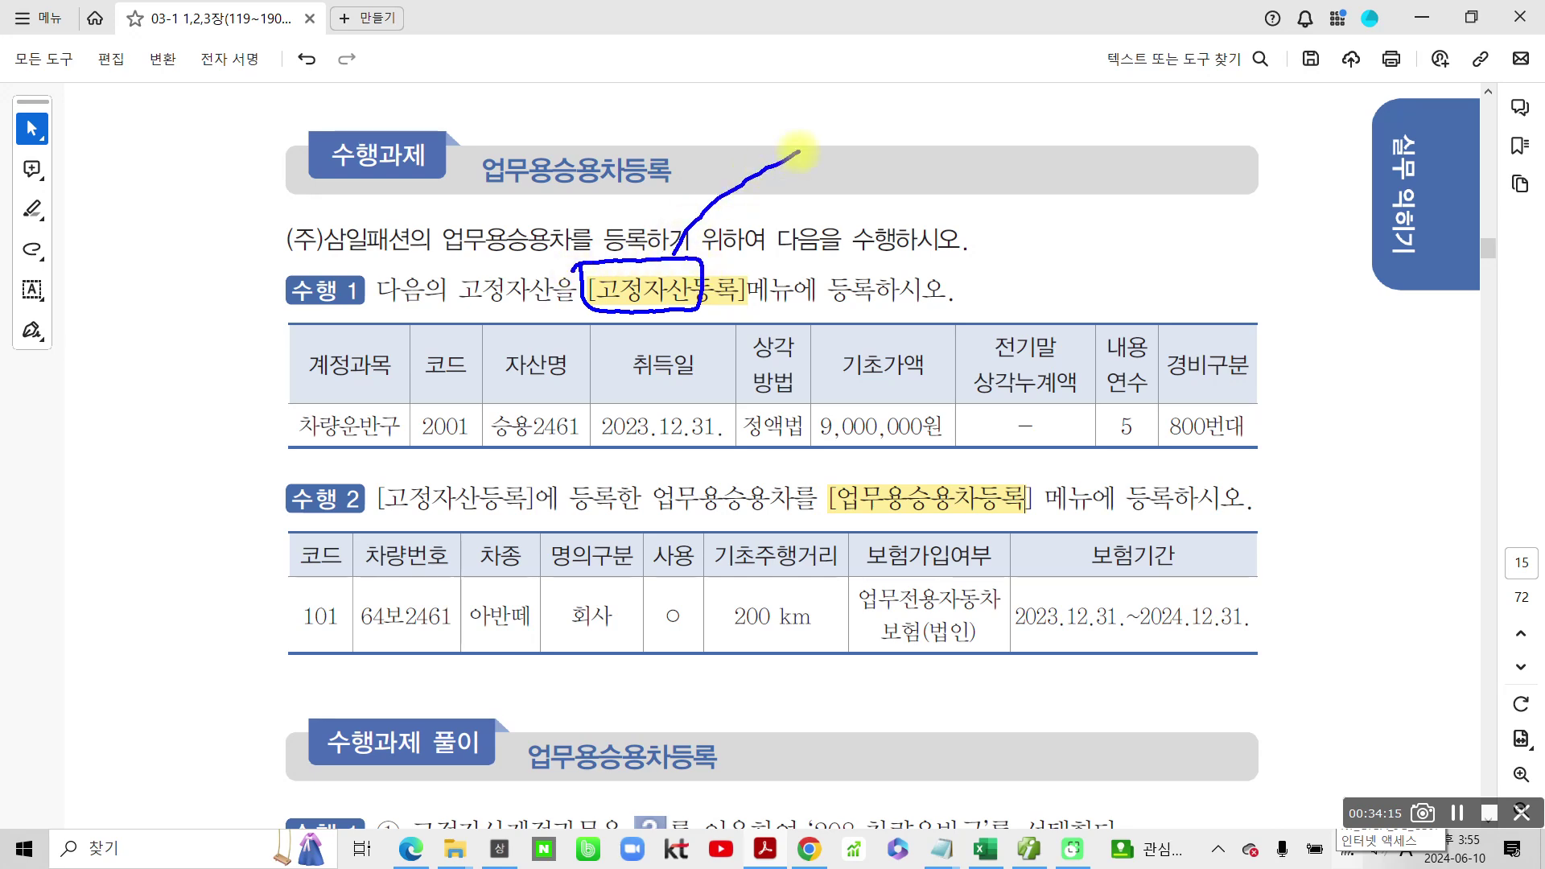
pyautogui.moveTo(833, 80)
pyautogui.mouseDown()
pyautogui.moveTo(811, 218)
pyautogui.moveTo(837, 282)
pyautogui.mouseUp()
pyautogui.moveTo(892, 34)
pyautogui.mouseDown()
pyautogui.moveTo(900, 56)
pyautogui.moveTo(911, 32)
pyautogui.mouseUp()
pyautogui.moveTo(860, 84)
pyautogui.mouseDown()
pyautogui.moveTo(913, 76)
pyautogui.moveTo(888, 124)
pyautogui.moveTo(917, 133)
pyautogui.mouseUp()
pyautogui.moveTo(950, 32); pyautogui.dragTo(984, 64)
pyautogui.moveTo(961, 69)
pyautogui.mouseDown()
pyautogui.moveTo(978, 96)
pyautogui.moveTo(1012, 68)
pyautogui.moveTo(1024, 108)
pyautogui.mouseUp()
pyautogui.moveTo(997, 109)
pyautogui.mouseDown()
pyautogui.moveTo(983, 129)
pyautogui.moveTo(1002, 113)
pyautogui.mouseUp()
pyautogui.moveTo(1039, 49)
pyautogui.mouseDown()
pyautogui.moveTo(1063, 44)
pyautogui.moveTo(1038, 103)
pyautogui.mouseUp()
pyautogui.moveTo(1051, 77); pyautogui.dragTo(1073, 105)
pyautogui.moveTo(1087, 36)
pyautogui.mouseDown()
pyautogui.moveTo(1082, 127)
pyautogui.moveTo(1110, 87)
pyautogui.mouseUp()
pyautogui.moveTo(1120, 50)
pyautogui.mouseDown()
pyautogui.moveTo(1100, 105)
pyautogui.moveTo(1130, 103)
pyautogui.mouseUp()
pyautogui.moveTo(1147, 38); pyautogui.dragTo(1145, 122)
pyautogui.moveTo(1153, 76); pyautogui.dragTo(1193, 74)
pyautogui.moveTo(1141, 119); pyautogui.dragTo(1170, 135)
# Step: Handwrite 무형자산 below it with a bracket and circle both words
pyautogui.moveTo(885, 169)
pyautogui.mouseDown()
pyautogui.moveTo(886, 201)
pyautogui.moveTo(925, 198)
pyautogui.moveTo(937, 213)
pyautogui.moveTo(911, 259)
pyautogui.mouseUp()
pyautogui.moveTo(972, 158); pyautogui.dragTo(1010, 194)
pyautogui.moveTo(994, 207)
pyautogui.mouseDown()
pyautogui.moveTo(978, 237)
pyautogui.moveTo(1002, 221)
pyautogui.mouseUp()
pyautogui.moveTo(1005, 205); pyautogui.dragTo(1034, 201)
pyautogui.moveTo(1006, 221)
pyautogui.mouseDown()
pyautogui.moveTo(1034, 217)
pyautogui.moveTo(1042, 234)
pyautogui.mouseUp()
pyautogui.moveTo(1028, 242)
pyautogui.mouseDown()
pyautogui.moveTo(1012, 251)
pyautogui.moveTo(1107, 190)
pyautogui.mouseUp()
pyautogui.moveTo(1102, 193); pyautogui.dragTo(1075, 244)
pyautogui.moveTo(1091, 219); pyautogui.dragTo(1111, 242)
pyautogui.moveTo(1131, 179)
pyautogui.mouseDown()
pyautogui.moveTo(1132, 261)
pyautogui.moveTo(1171, 222)
pyautogui.mouseUp()
pyautogui.moveTo(1184, 184)
pyautogui.mouseDown()
pyautogui.moveTo(1160, 225)
pyautogui.moveTo(1197, 216)
pyautogui.moveTo(1214, 230)
pyautogui.mouseUp()
pyautogui.moveTo(1215, 202); pyautogui.dragTo(1246, 198)
pyautogui.moveTo(1189, 243); pyautogui.dragTo(1216, 272)
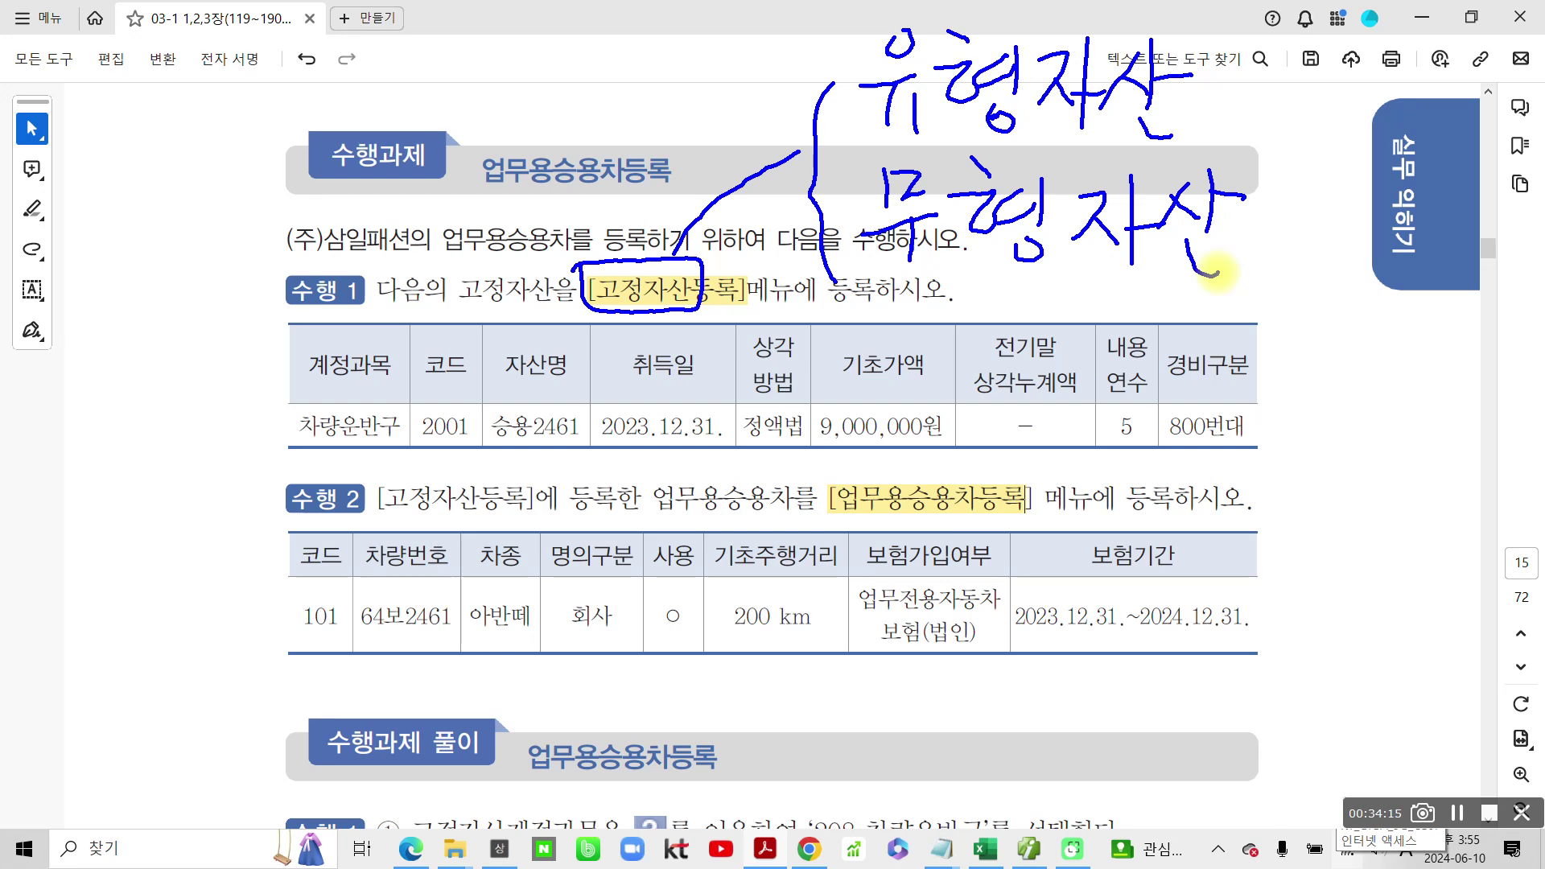
pyautogui.moveTo(1038, 344)
pyautogui.mouseDown()
pyautogui.moveTo(869, 283)
pyautogui.moveTo(1062, 23)
pyautogui.moveTo(1125, 354)
pyautogui.mouseUp()
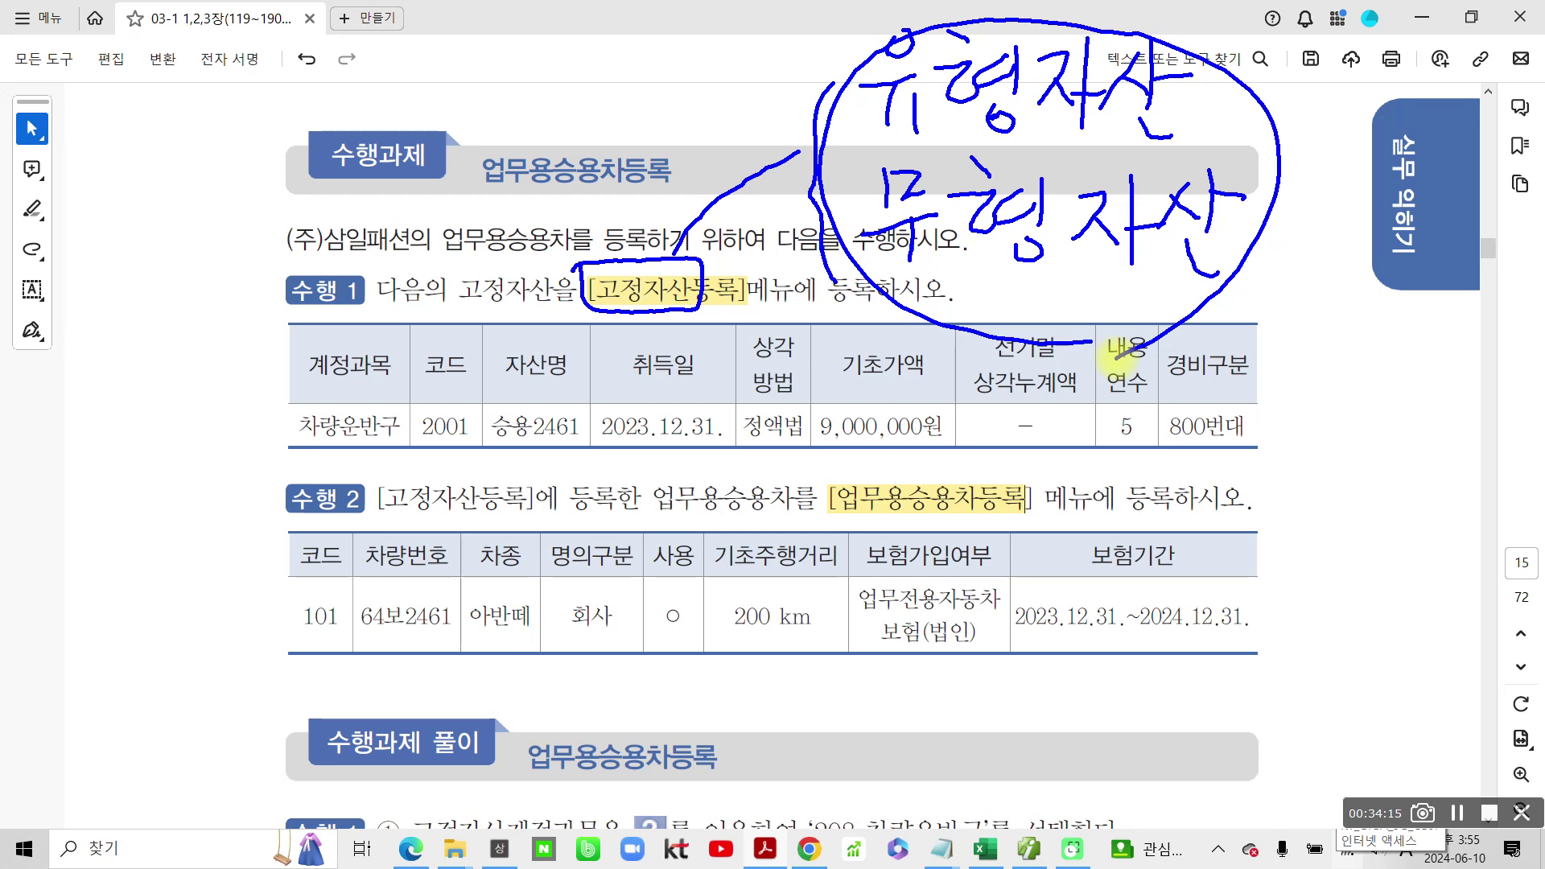
# Step: Clear the ink, highlight 승용2461 in the fixed-asset table, and switch back to SmartA
pyautogui.moveTo(580, 263)
pyautogui.mouseDown()
pyautogui.moveTo(660, 318)
pyautogui.moveTo(580, 266)
pyautogui.mouseUp()
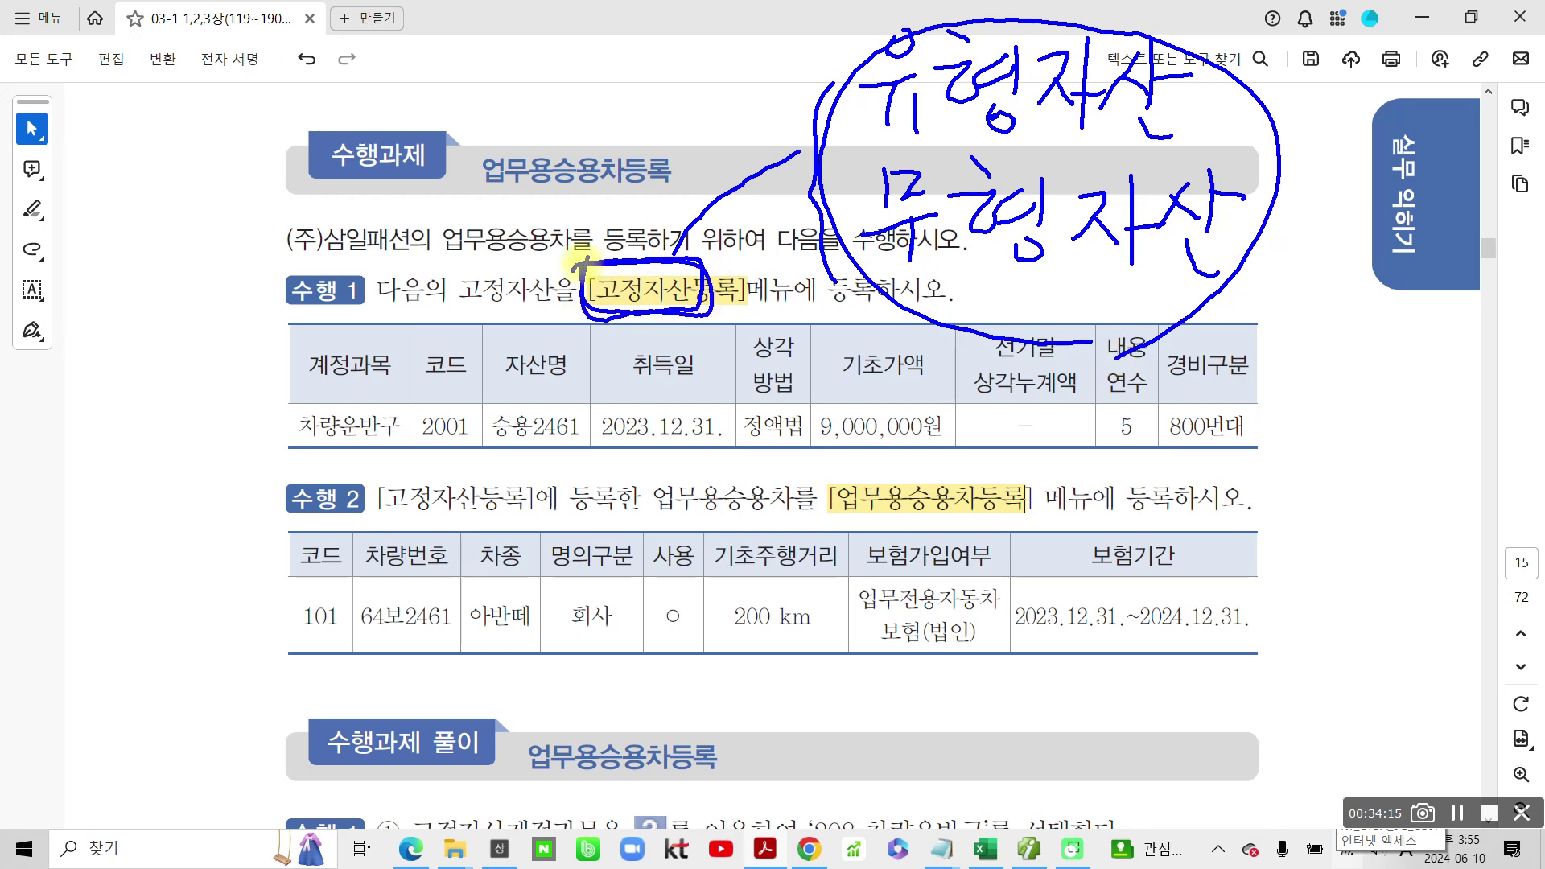
pyautogui.press('Escape')
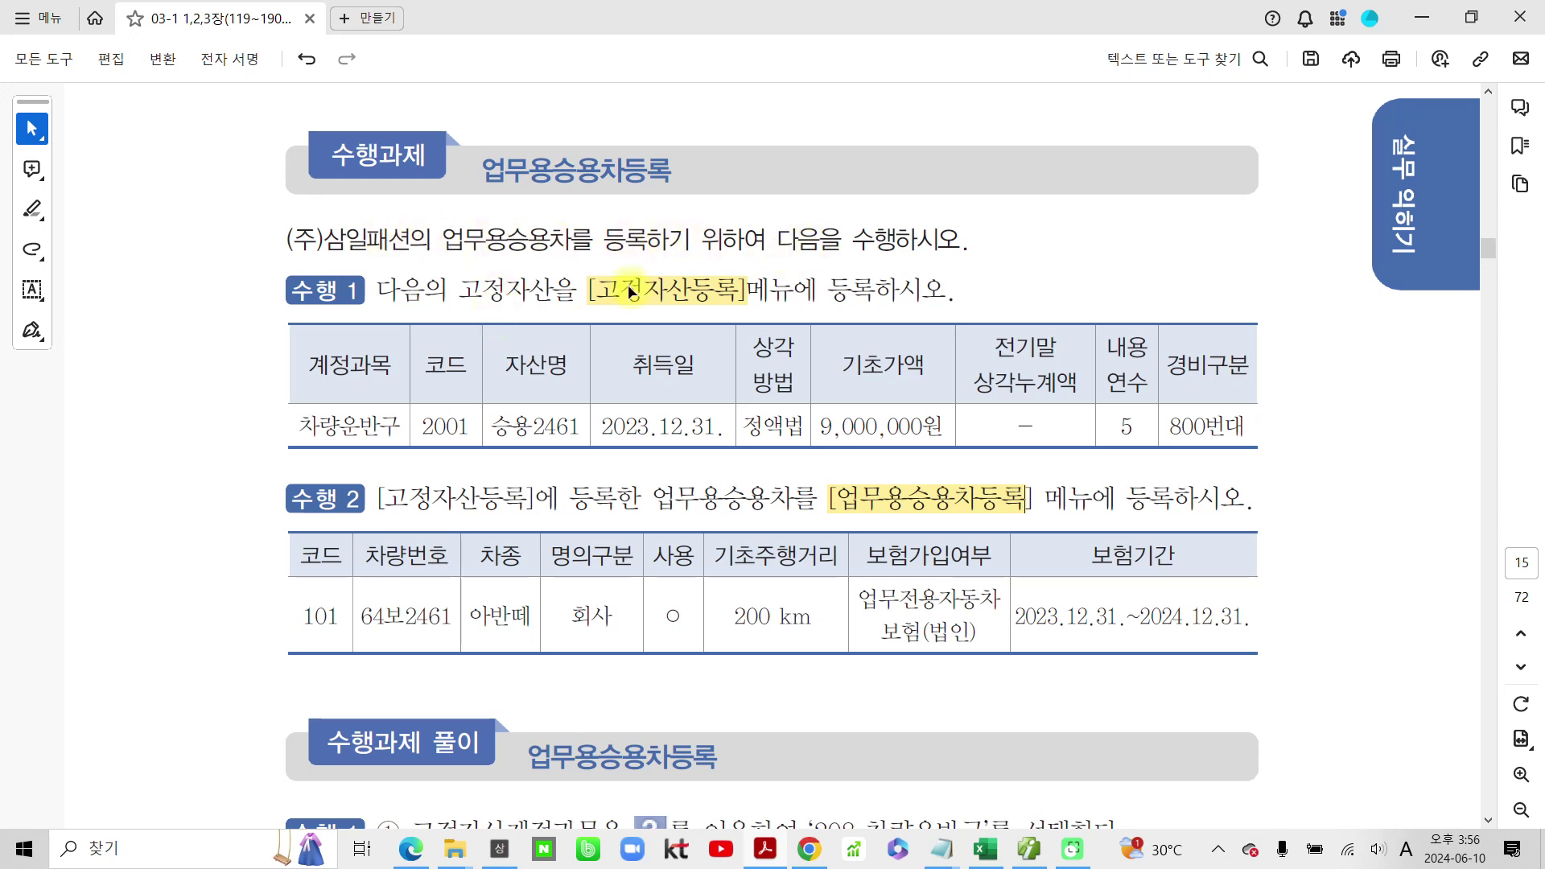
pyautogui.moveTo(492, 425); pyautogui.dragTo(581, 425)
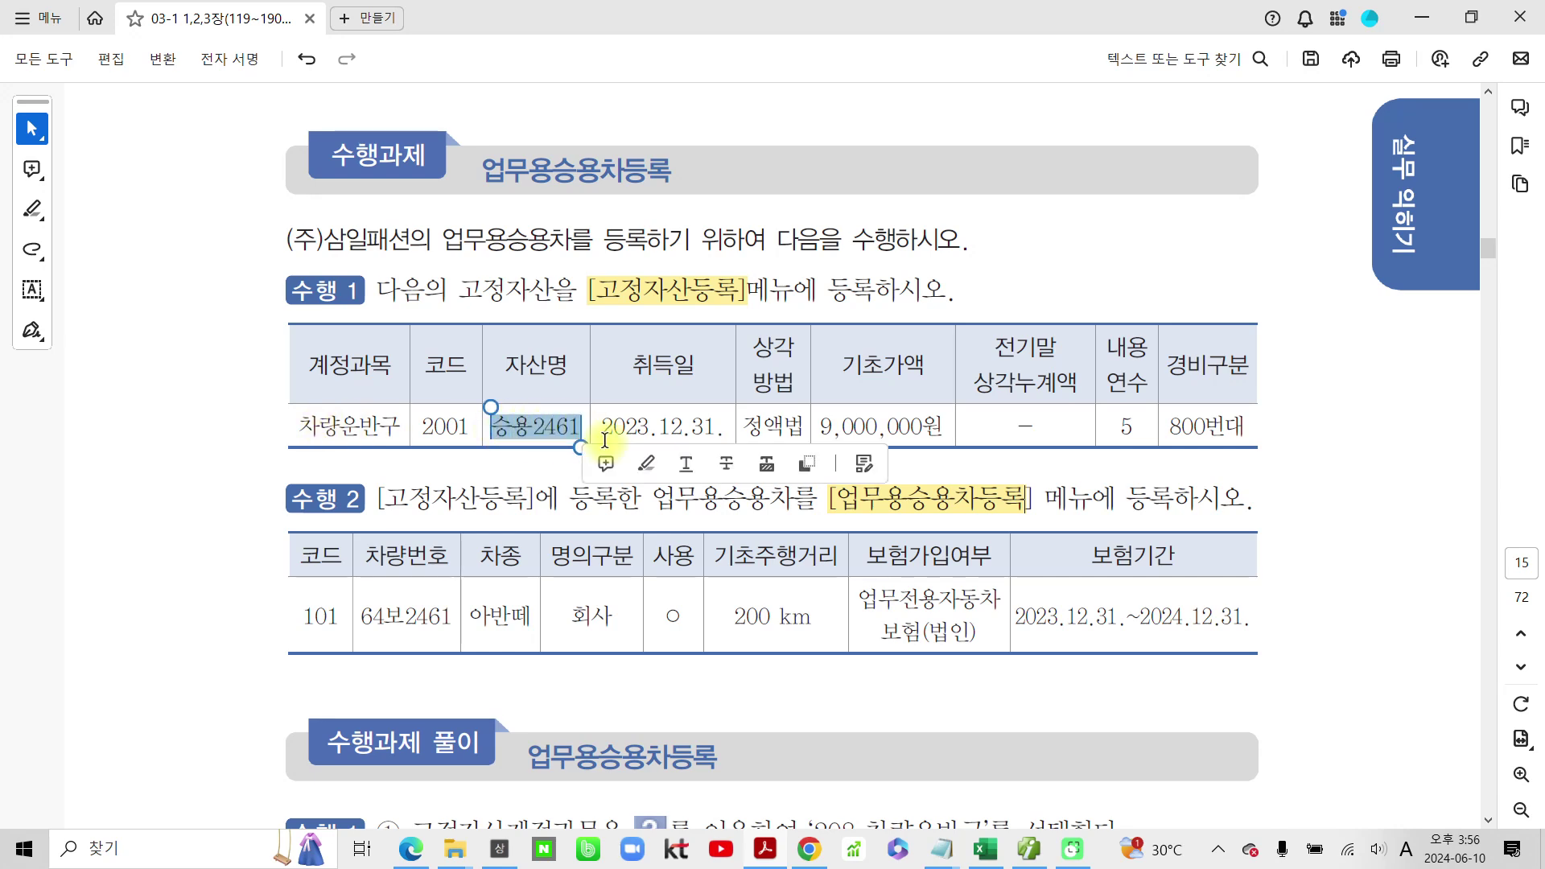
pyautogui.click(645, 465)
pyautogui.click(1028, 849)
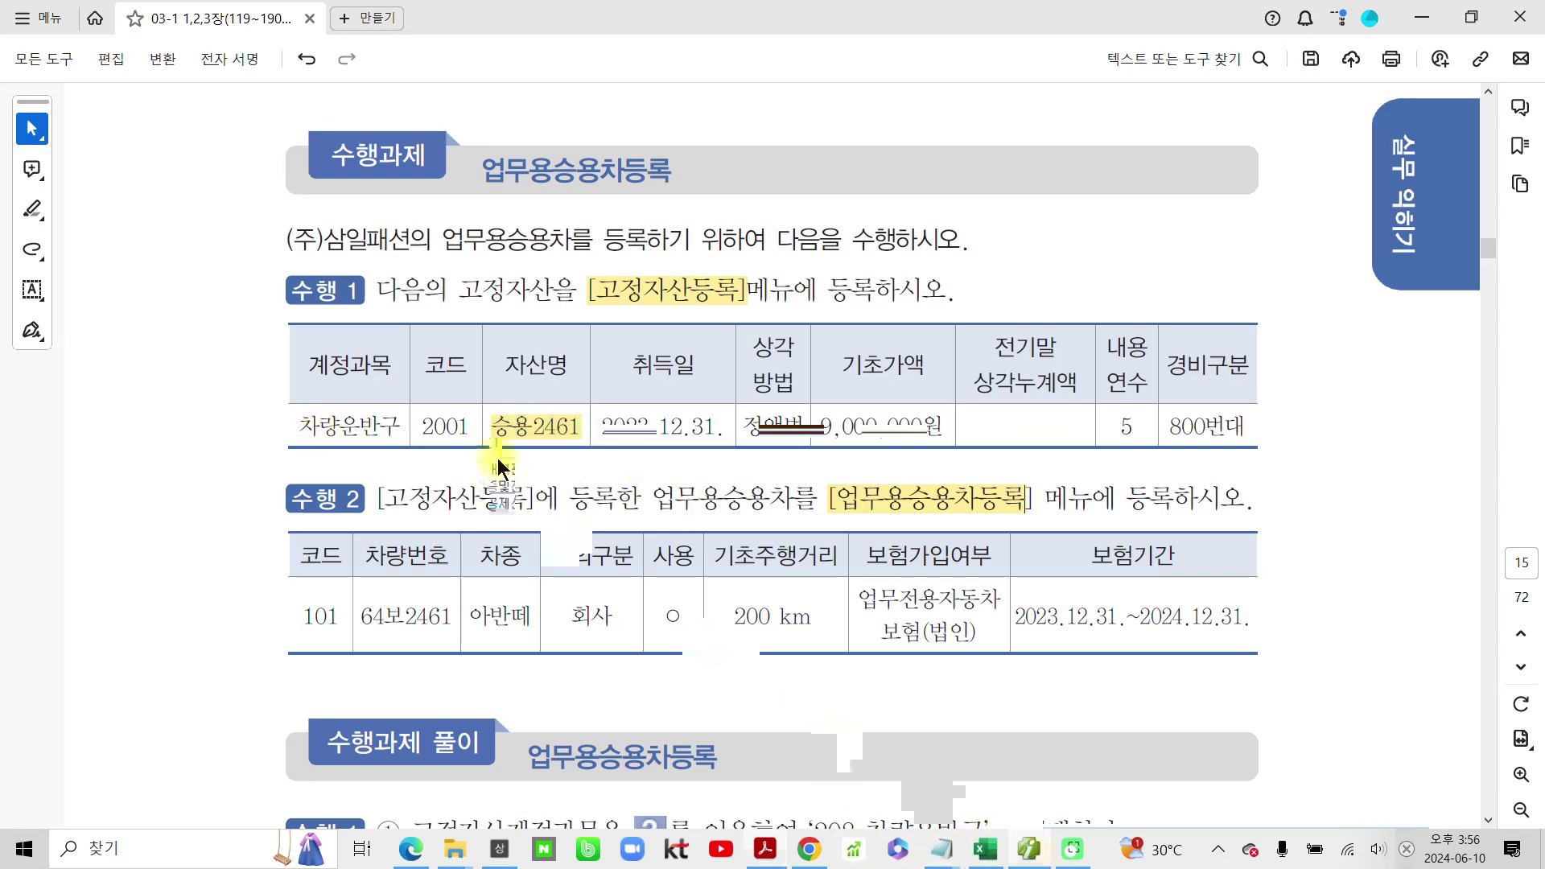
# Step: Open 고정자산등록 from SmartA's full menu
pyautogui.click(499, 849)
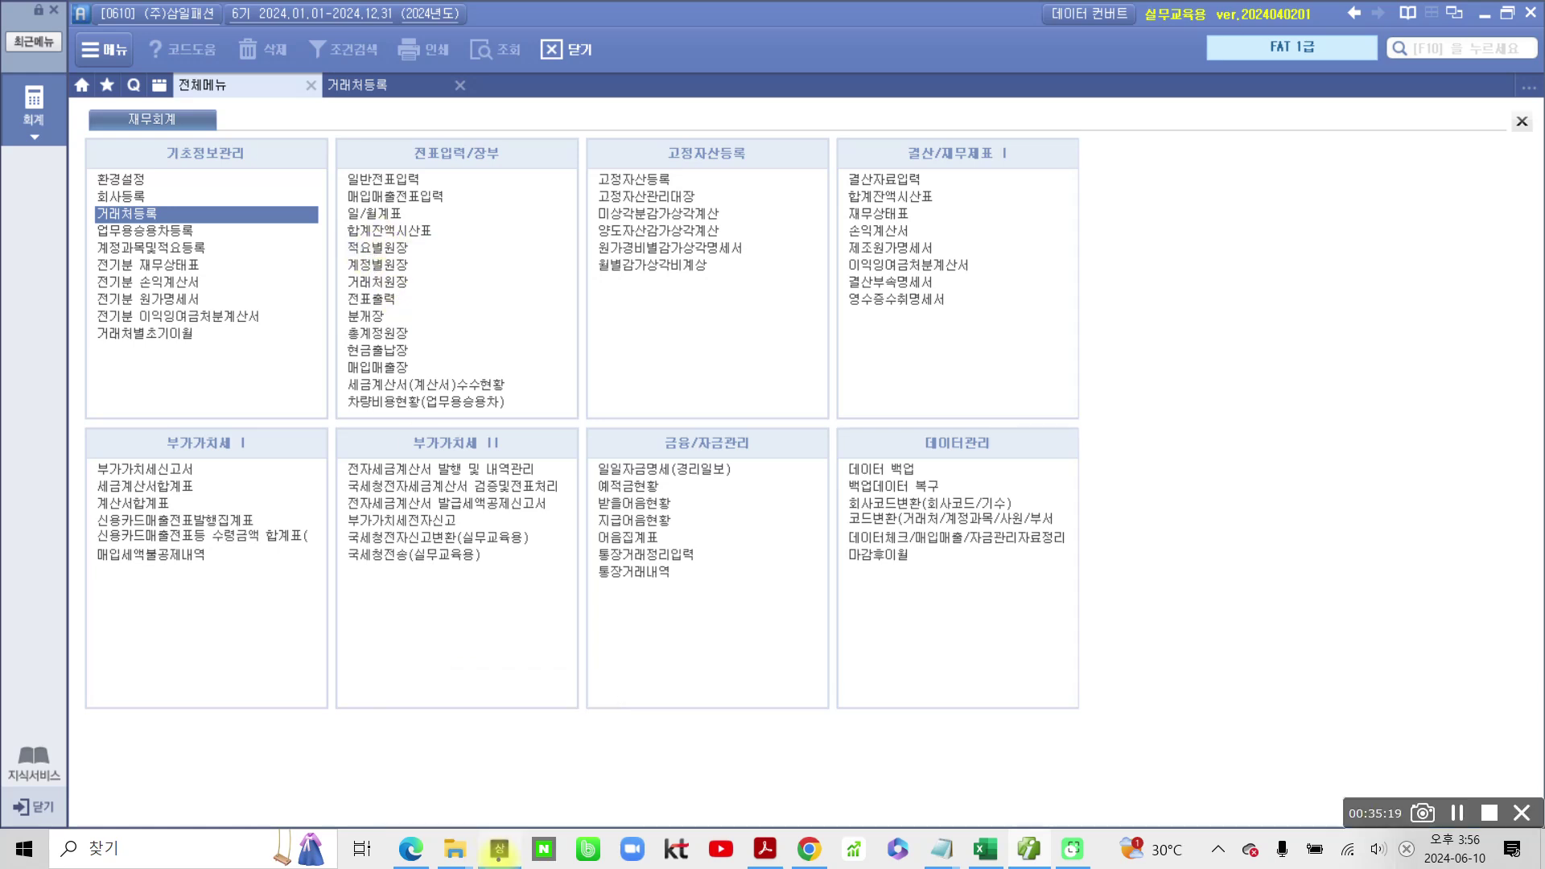
pyautogui.moveTo(611, 150)
pyautogui.mouseDown()
pyautogui.moveTo(575, 177)
pyautogui.moveTo(706, 181)
pyautogui.moveTo(573, 169)
pyautogui.mouseUp()
pyautogui.moveTo(770, 138); pyautogui.dragTo(813, 135)
pyautogui.press('Escape')
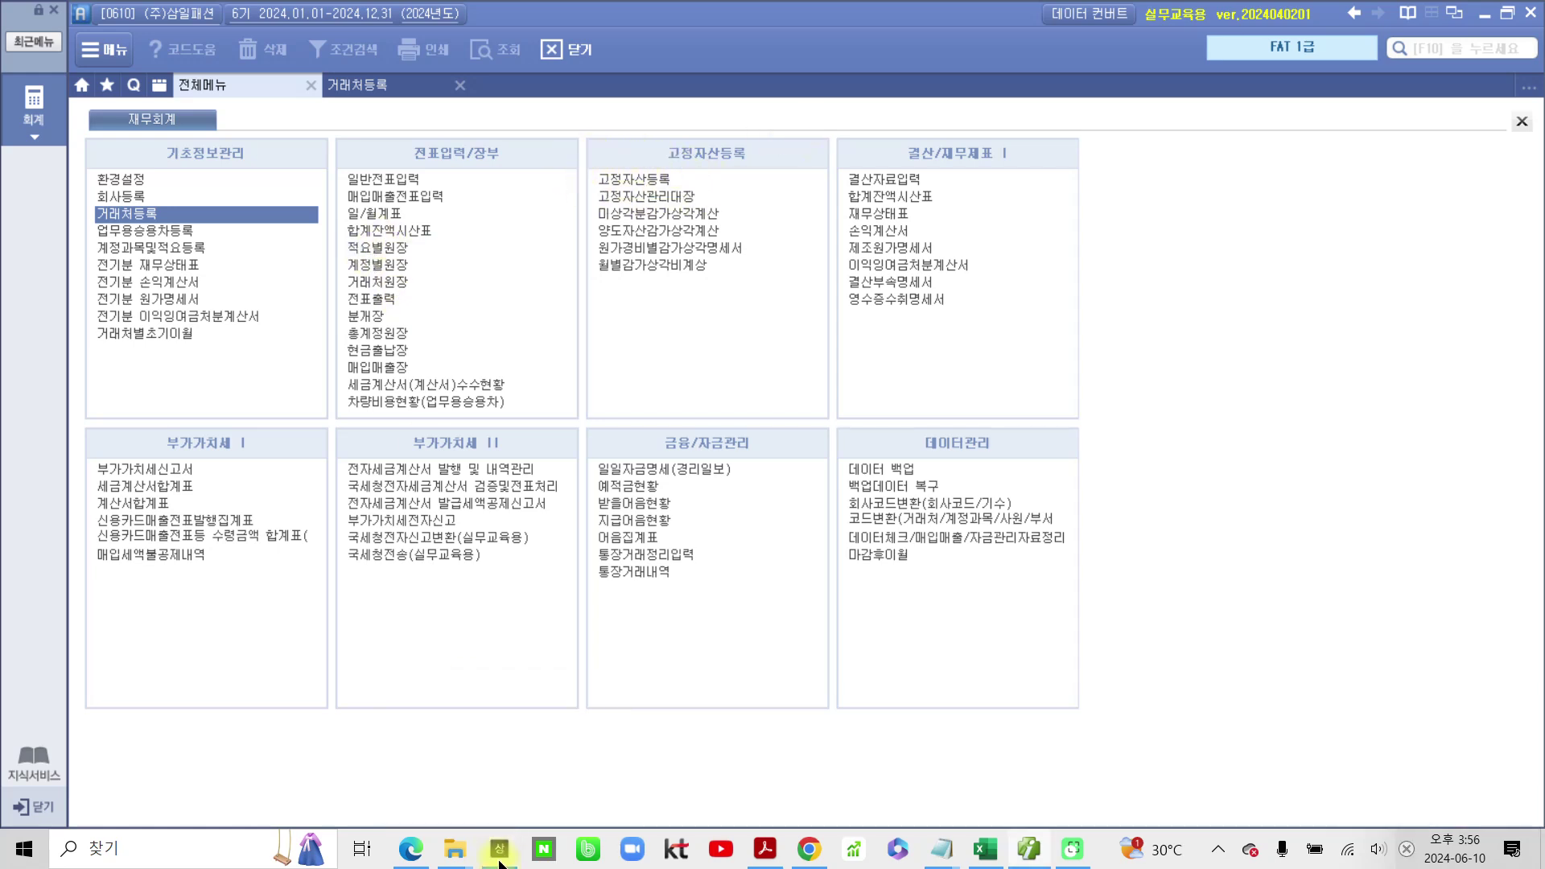
pyautogui.click(605, 177)
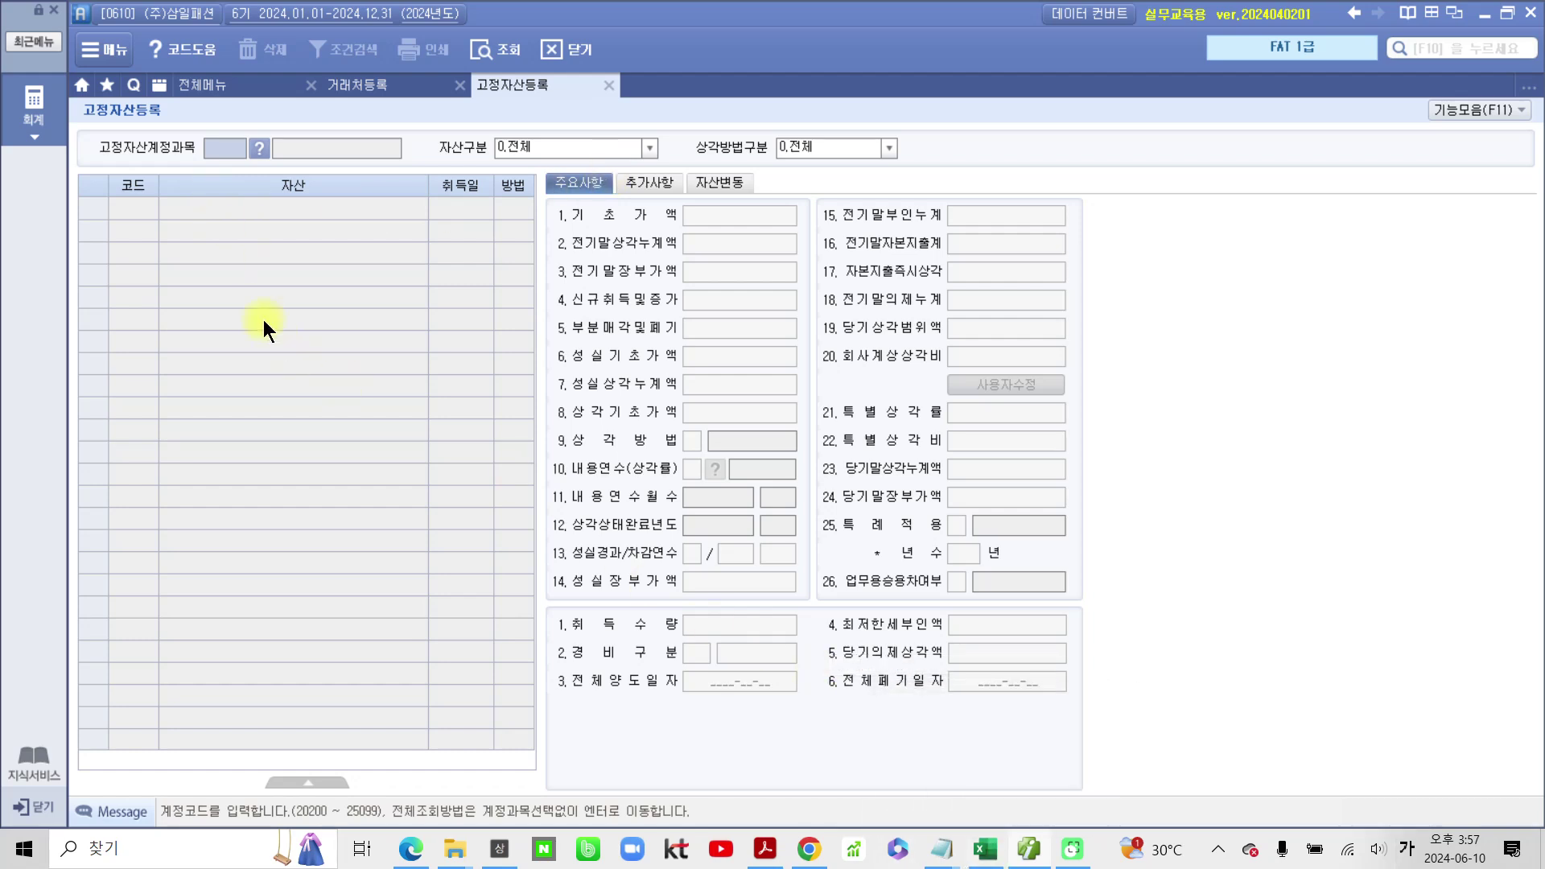
# Step: Pen-mark the filter fields, then keep 계정과목 and 자산구분 at 0.전체
pyautogui.moveTo(344, 91)
pyautogui.mouseDown()
pyautogui.moveTo(350, 154)
pyautogui.moveTo(326, 145)
pyautogui.mouseUp()
pyautogui.moveTo(632, 94)
pyautogui.mouseDown()
pyautogui.moveTo(587, 136)
pyautogui.moveTo(600, 152)
pyautogui.mouseUp()
pyautogui.moveTo(927, 103)
pyautogui.mouseDown()
pyautogui.moveTo(927, 173)
pyautogui.moveTo(890, 147)
pyautogui.moveTo(861, 159)
pyautogui.mouseUp()
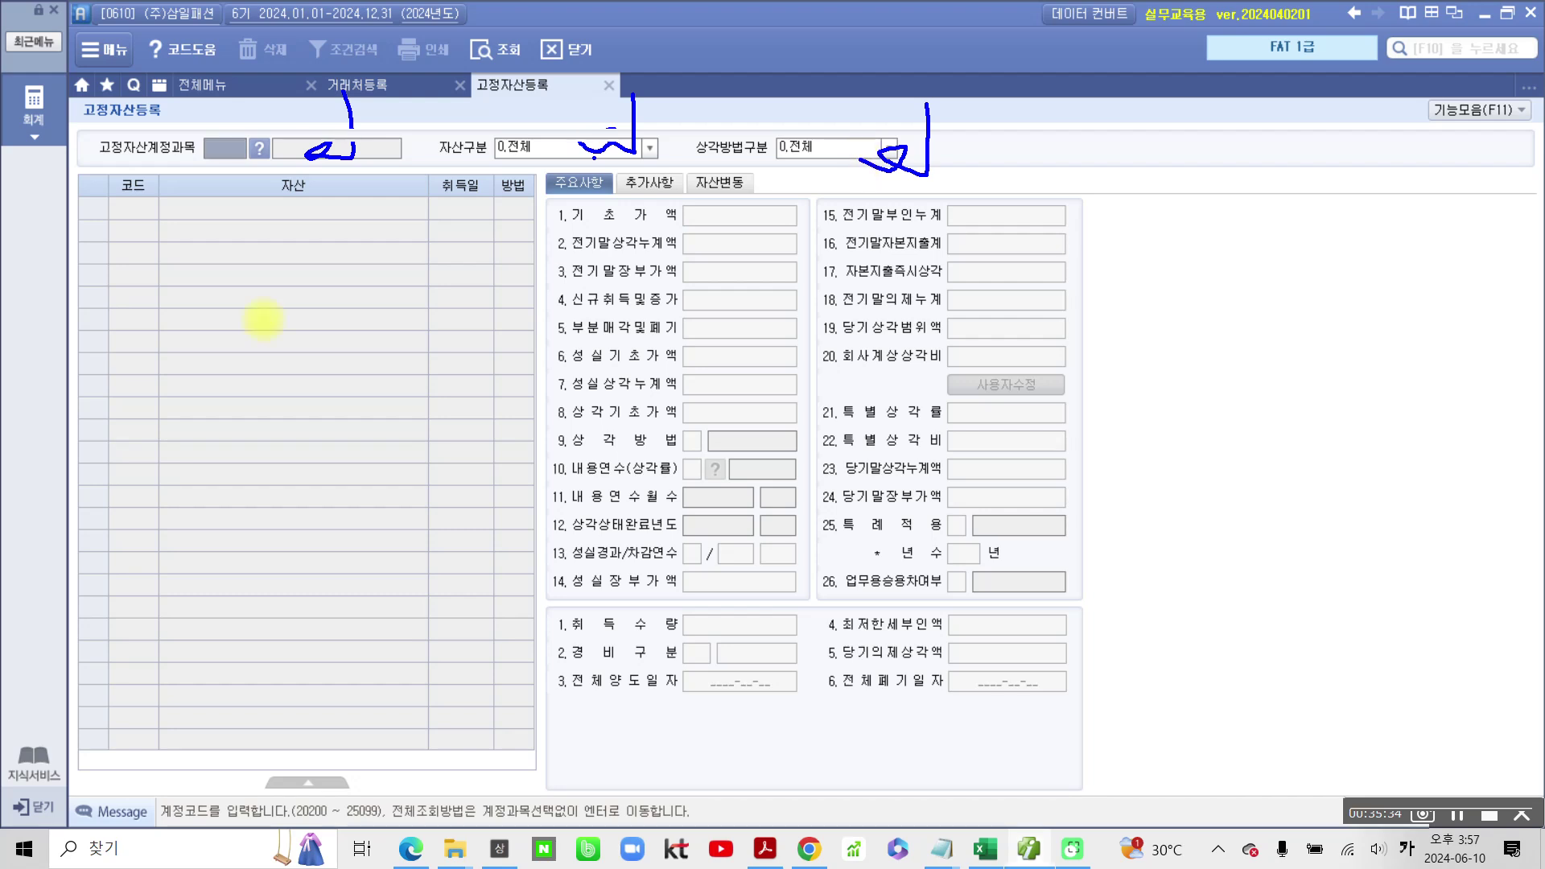
pyautogui.press('Escape')
pyautogui.press('Return')
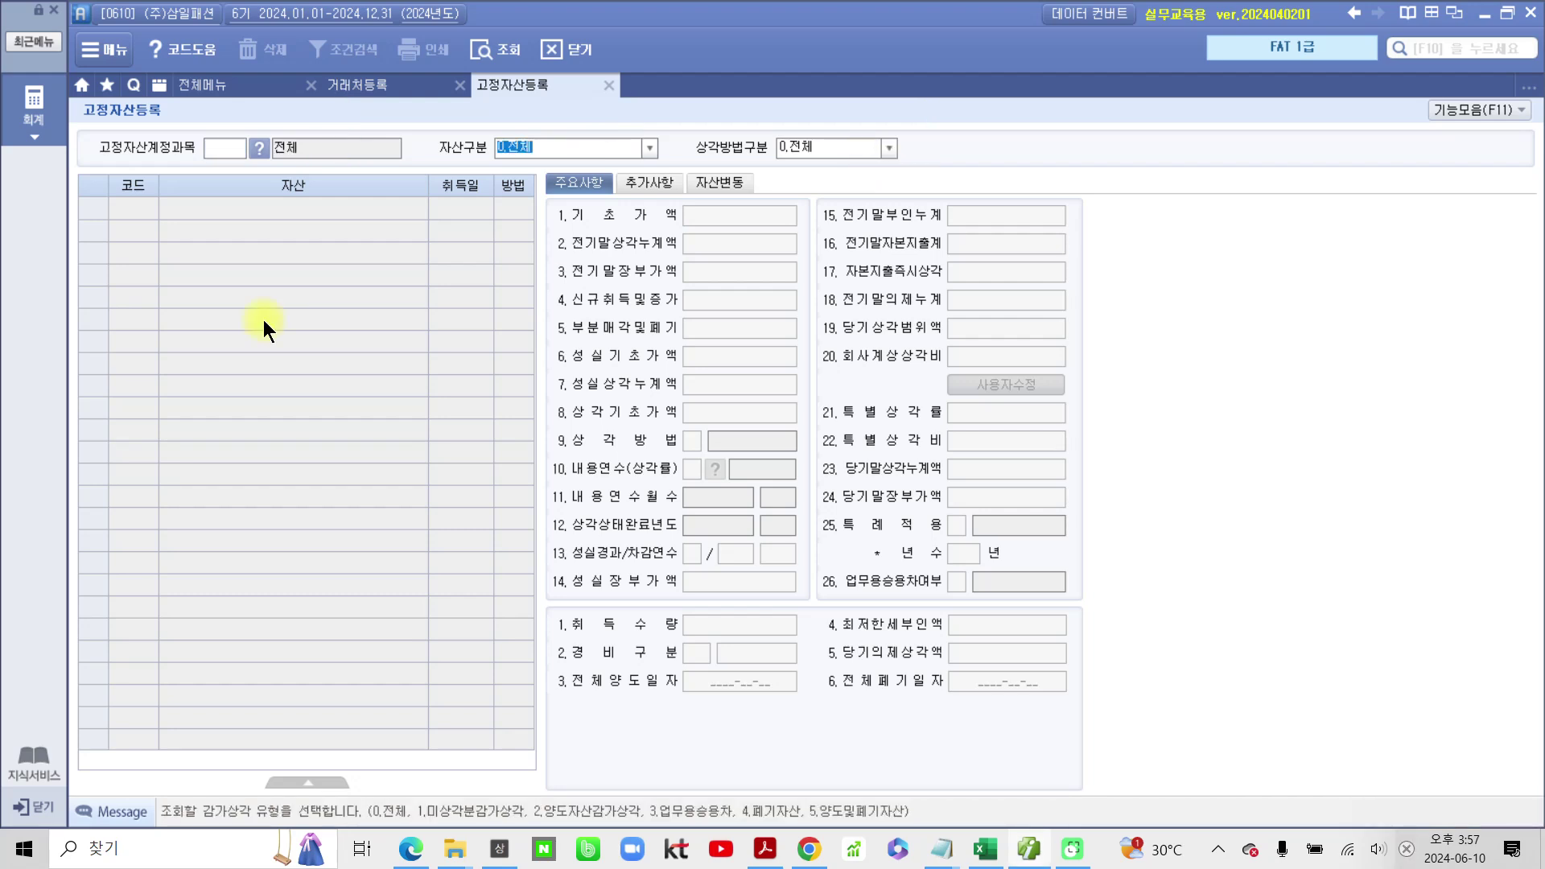
pyautogui.press('Return')
pyautogui.press('Return')
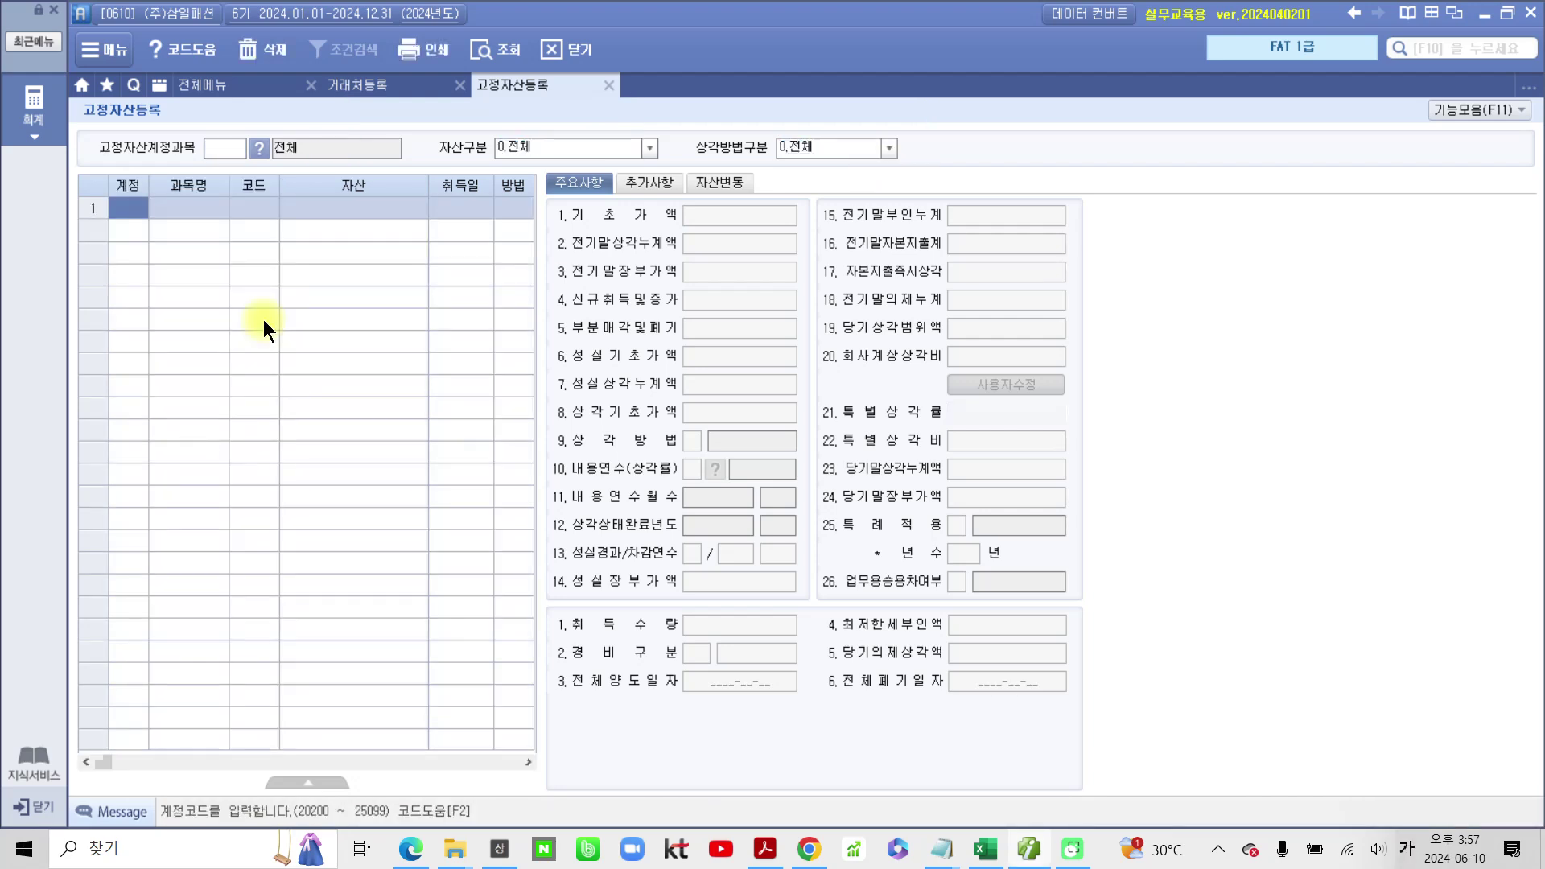
# Step: Pen-mark the registration screen's fields and asset list, then clear the marks
pyautogui.moveTo(104, 169)
pyautogui.mouseDown()
pyautogui.moveTo(108, 240)
pyautogui.moveTo(153, 238)
pyautogui.moveTo(99, 166)
pyautogui.mouseUp()
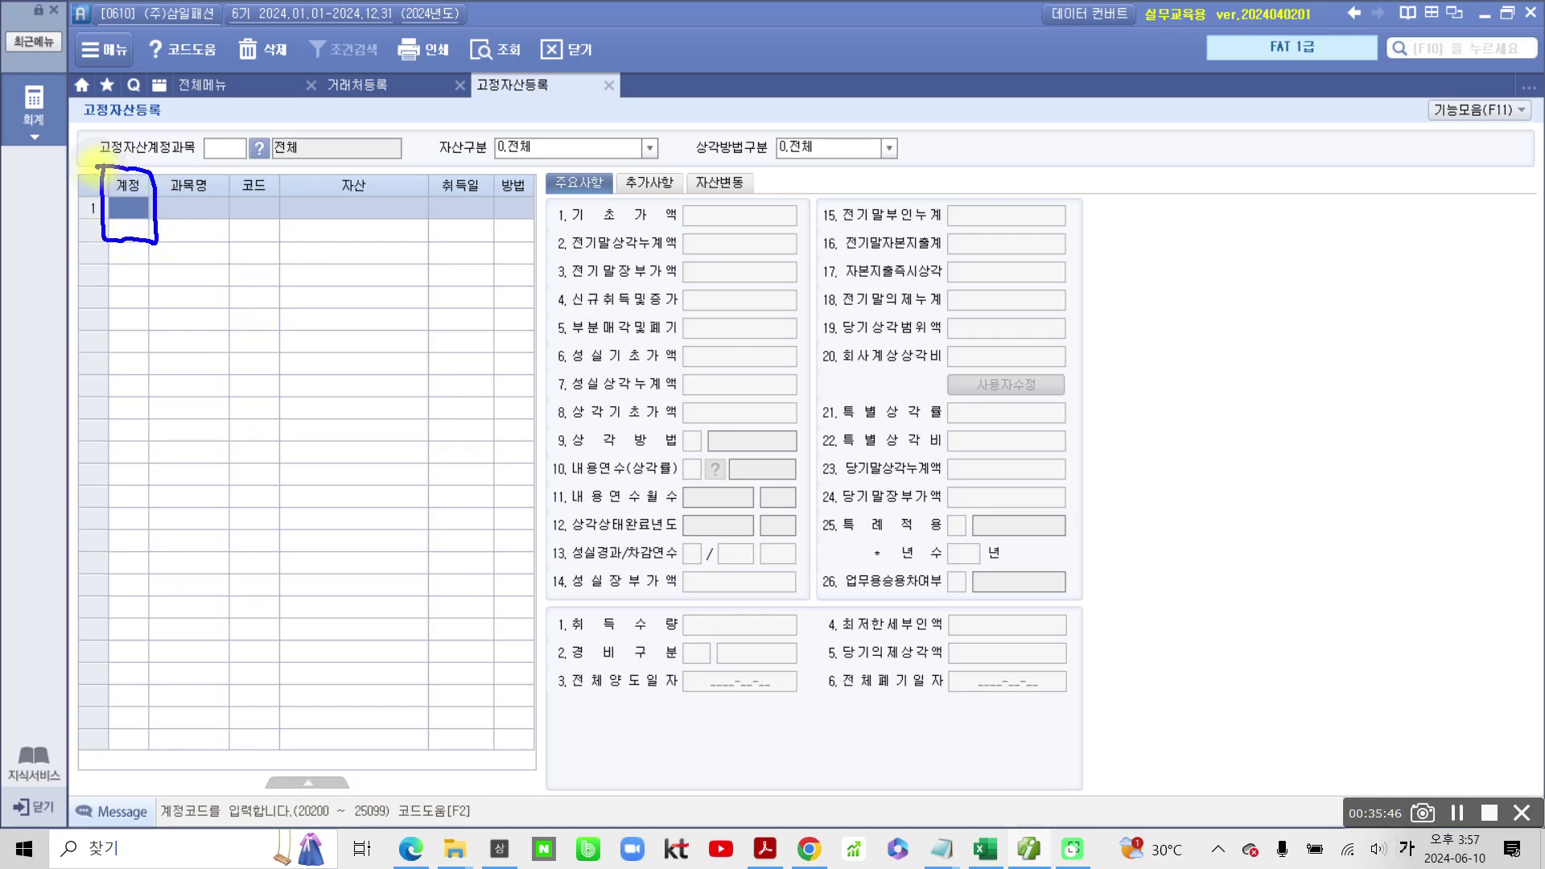
pyautogui.moveTo(282, 79)
pyautogui.mouseDown()
pyautogui.moveTo(280, 137)
pyautogui.moveTo(235, 143)
pyautogui.mouseUp()
pyautogui.moveTo(635, 109)
pyautogui.mouseDown()
pyautogui.moveTo(586, 152)
pyautogui.moveTo(610, 150)
pyautogui.mouseUp()
pyautogui.moveTo(931, 113)
pyautogui.mouseDown()
pyautogui.moveTo(930, 164)
pyautogui.moveTo(911, 147)
pyautogui.moveTo(882, 156)
pyautogui.mouseUp()
pyautogui.moveTo(126, 239); pyautogui.dragTo(131, 380)
pyautogui.moveTo(101, 262); pyautogui.dragTo(139, 256)
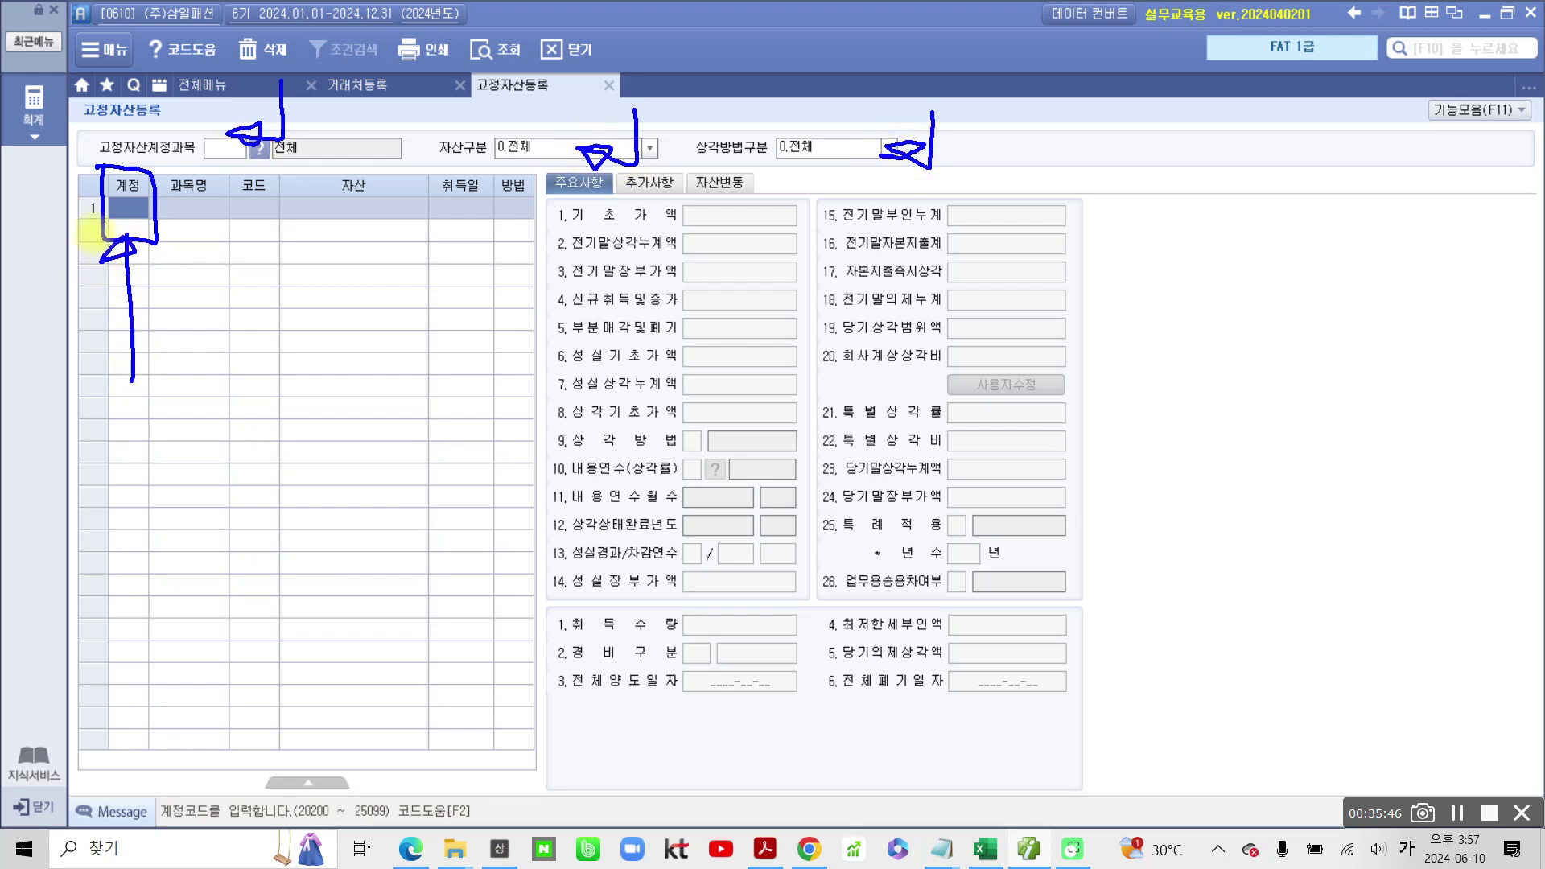
pyautogui.press('Escape')
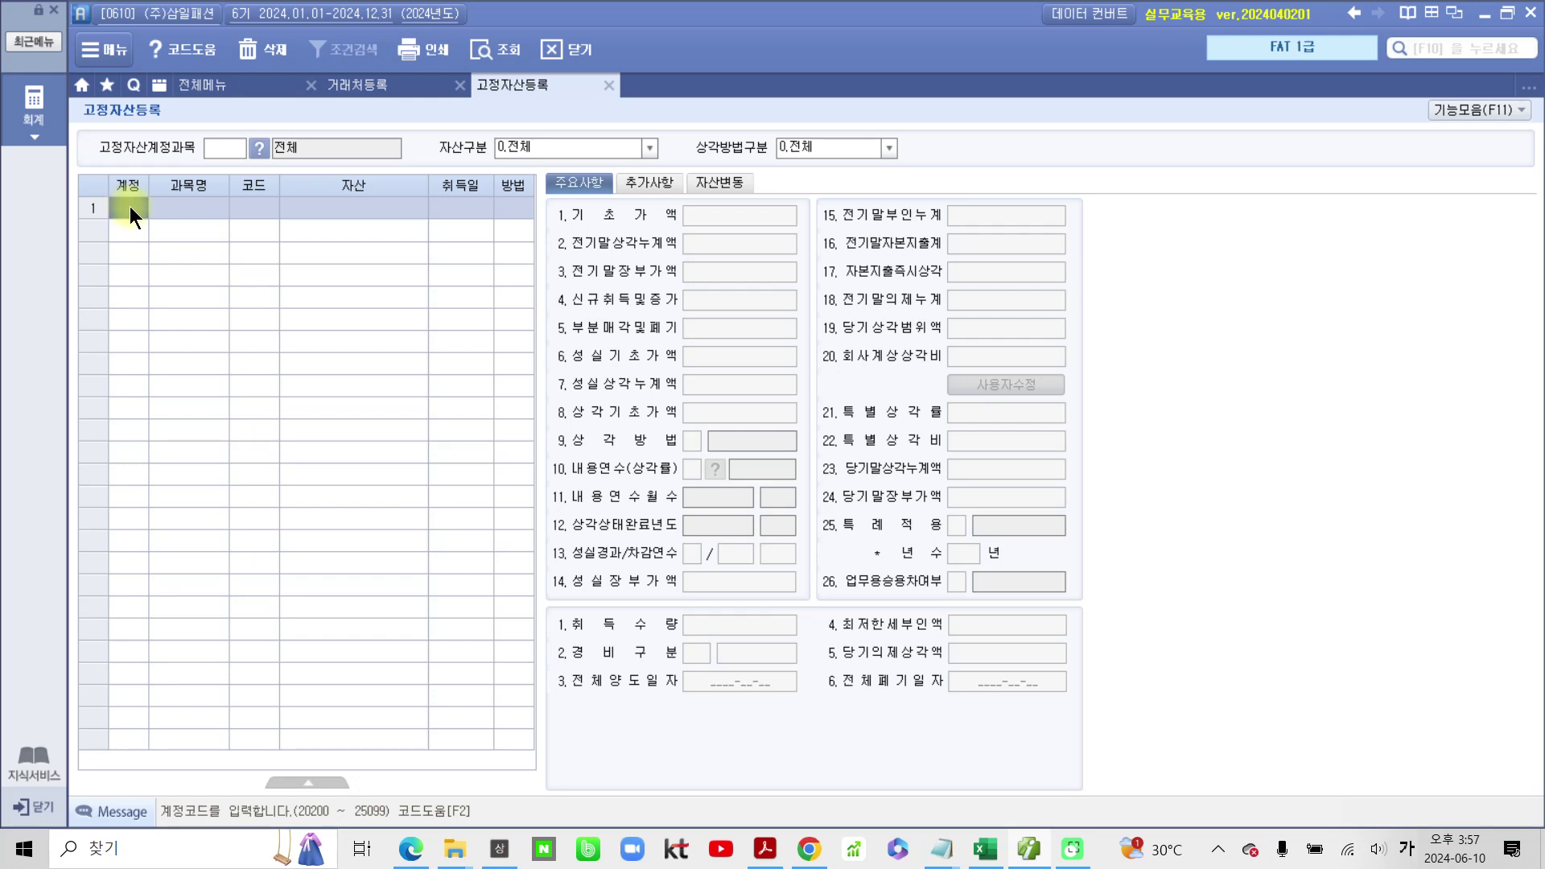
# Step: Choose account 208 차량운반구 from the F2 account code list
pyautogui.press('F2')
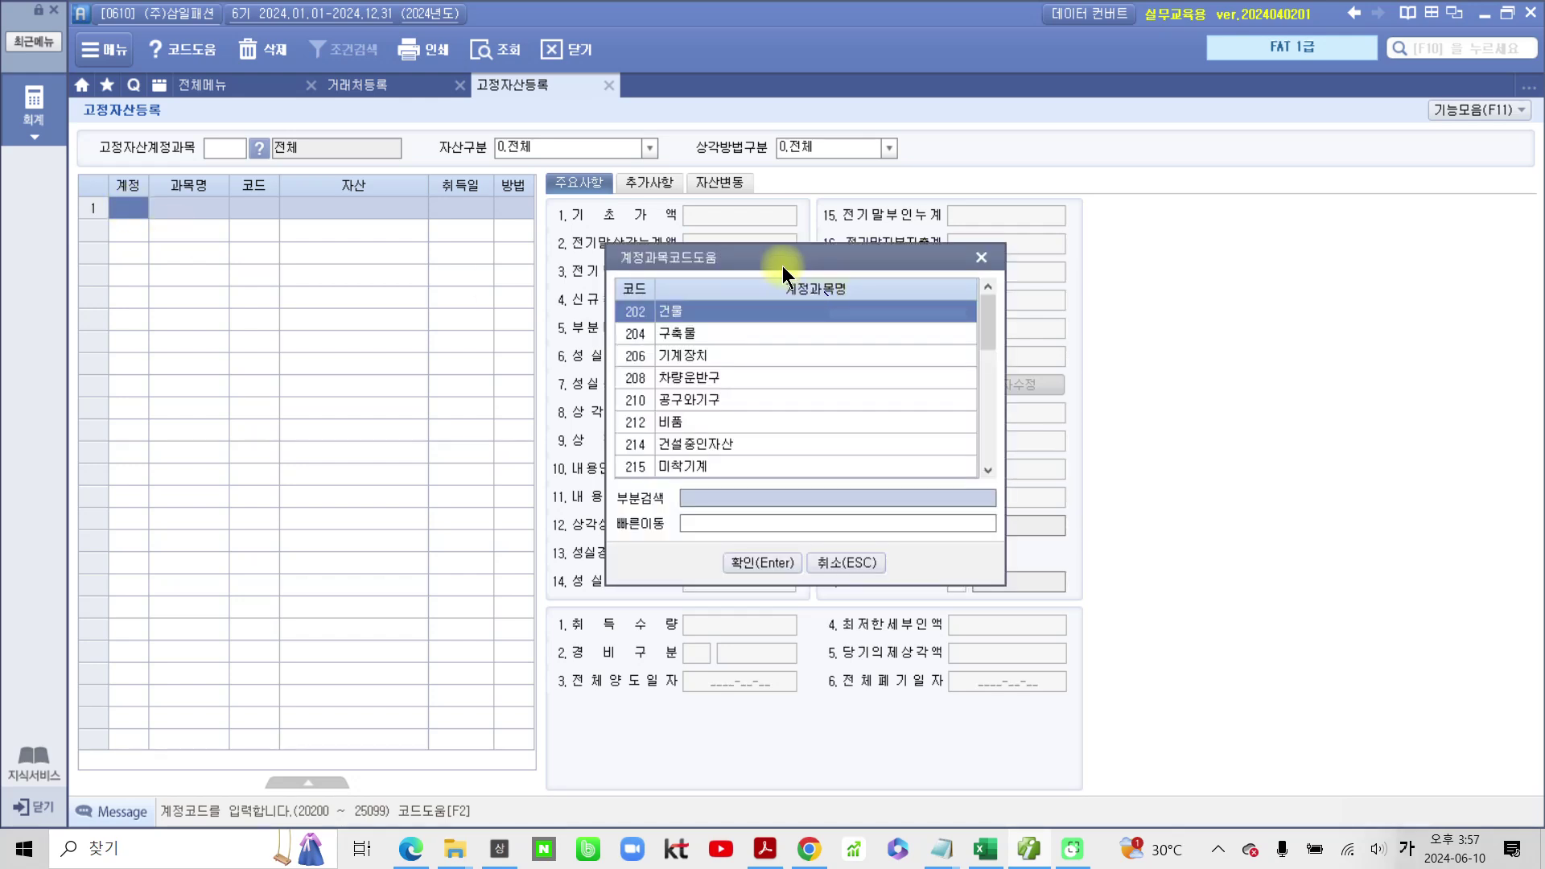
pyautogui.moveTo(783, 265); pyautogui.dragTo(761, 244)
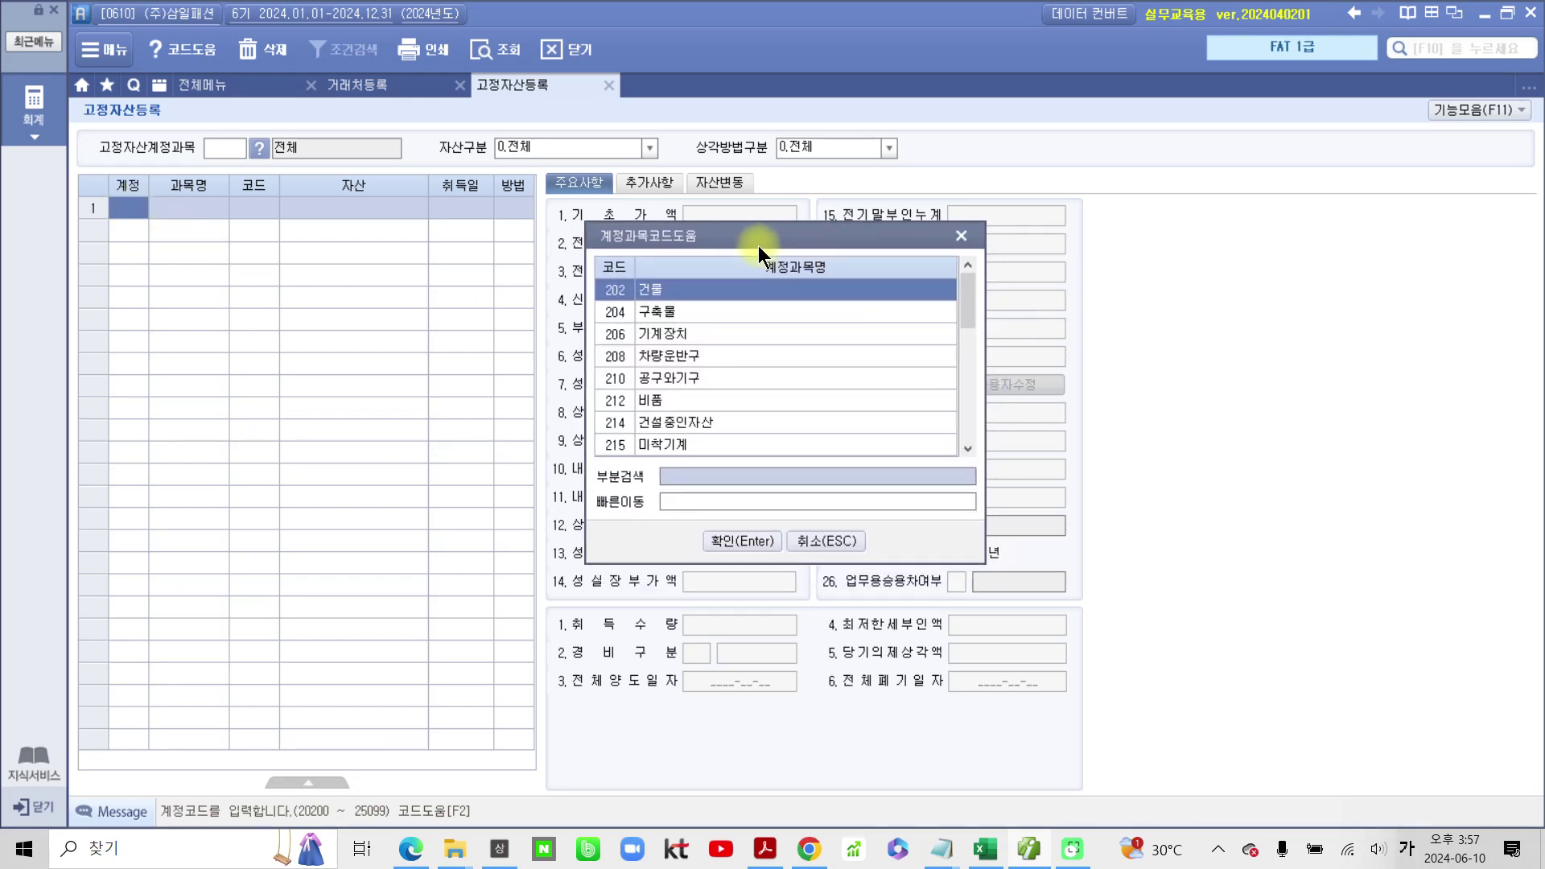
pyautogui.click(699, 356)
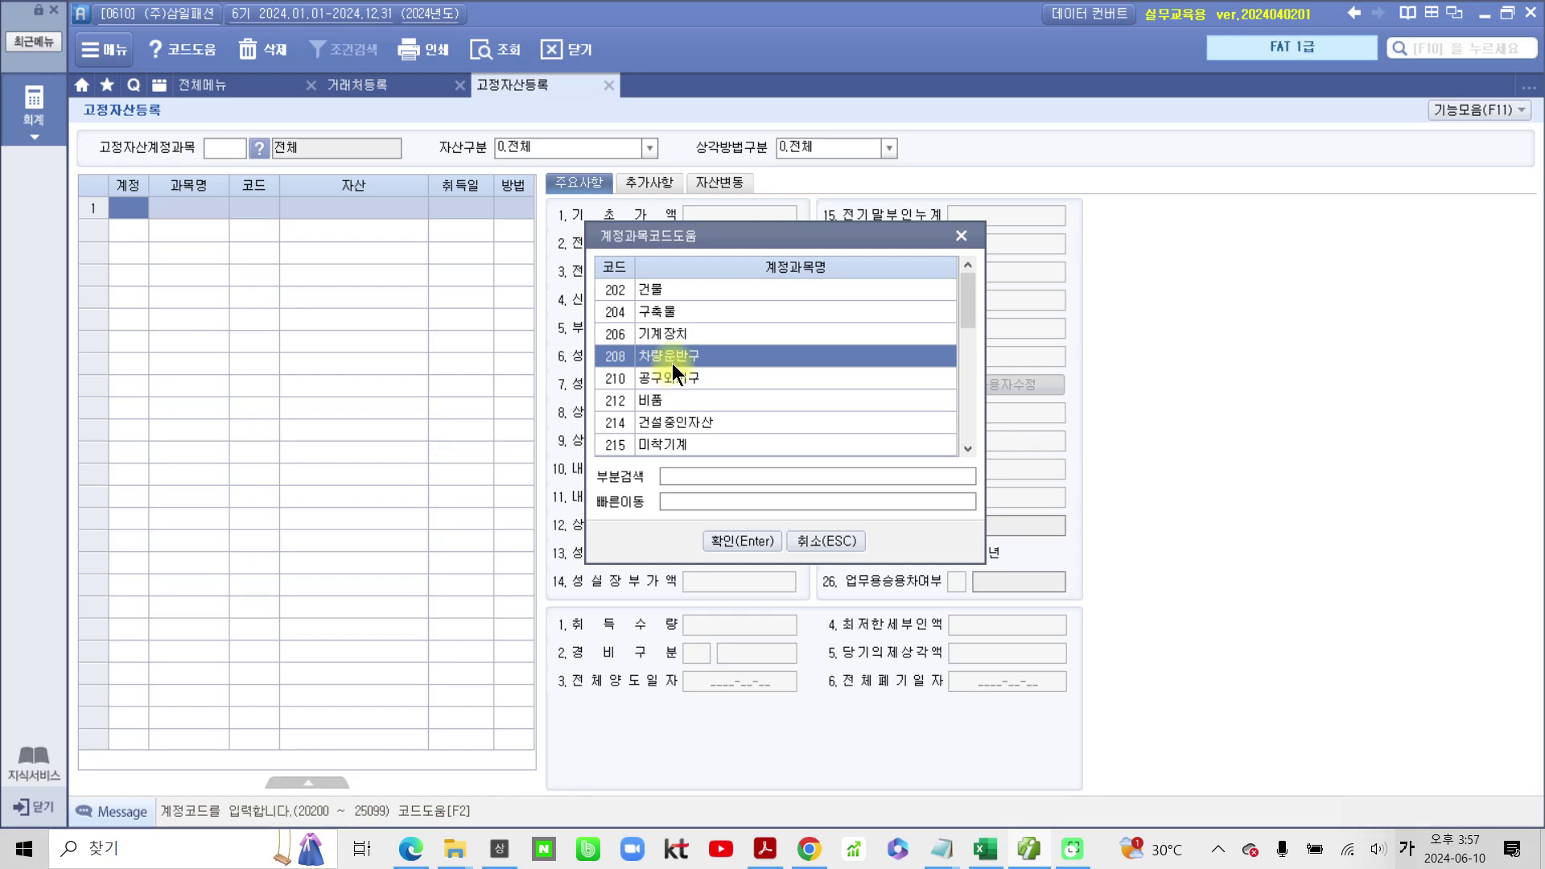
pyautogui.click(717, 539)
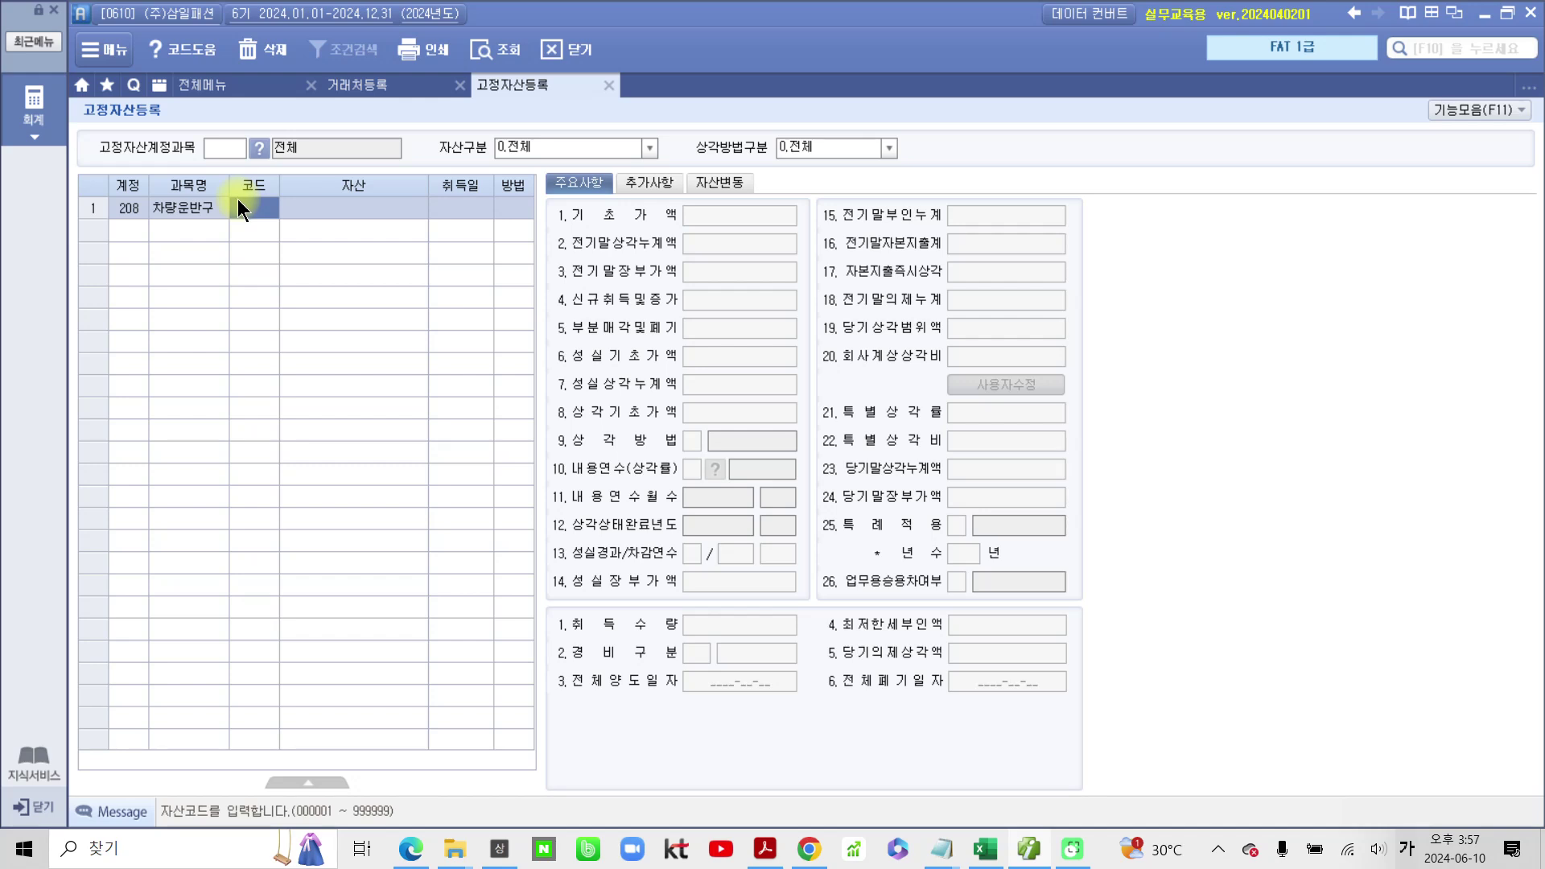
# Step: Enter asset code 2001 and name 스용2461, then reopen the name to fix the typo
pyautogui.write('2001')
pyautogui.press('Return')
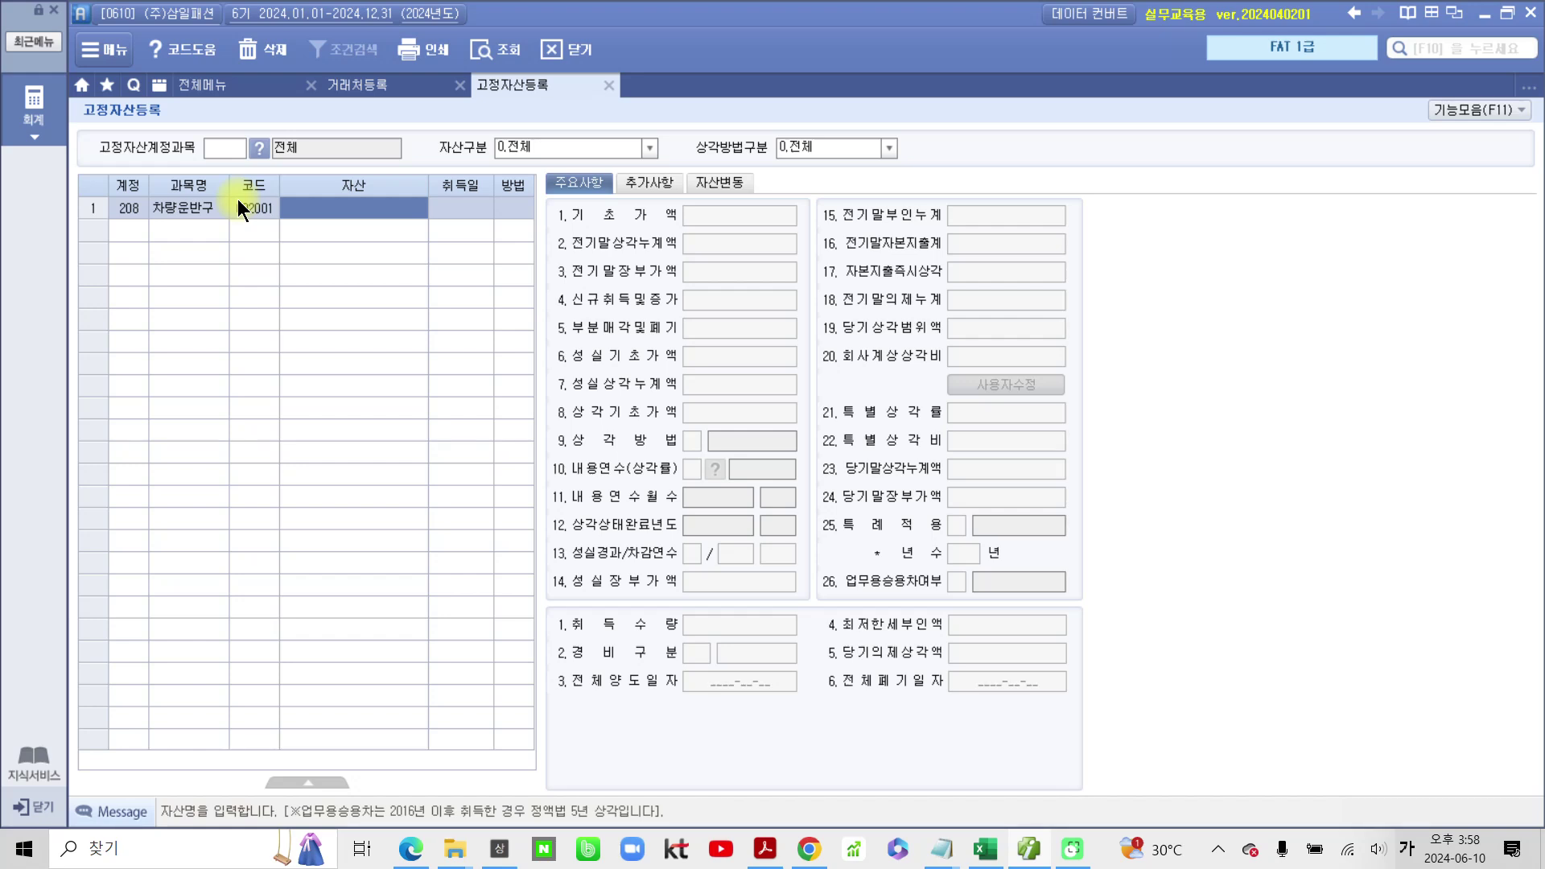
pyautogui.write('스용24')
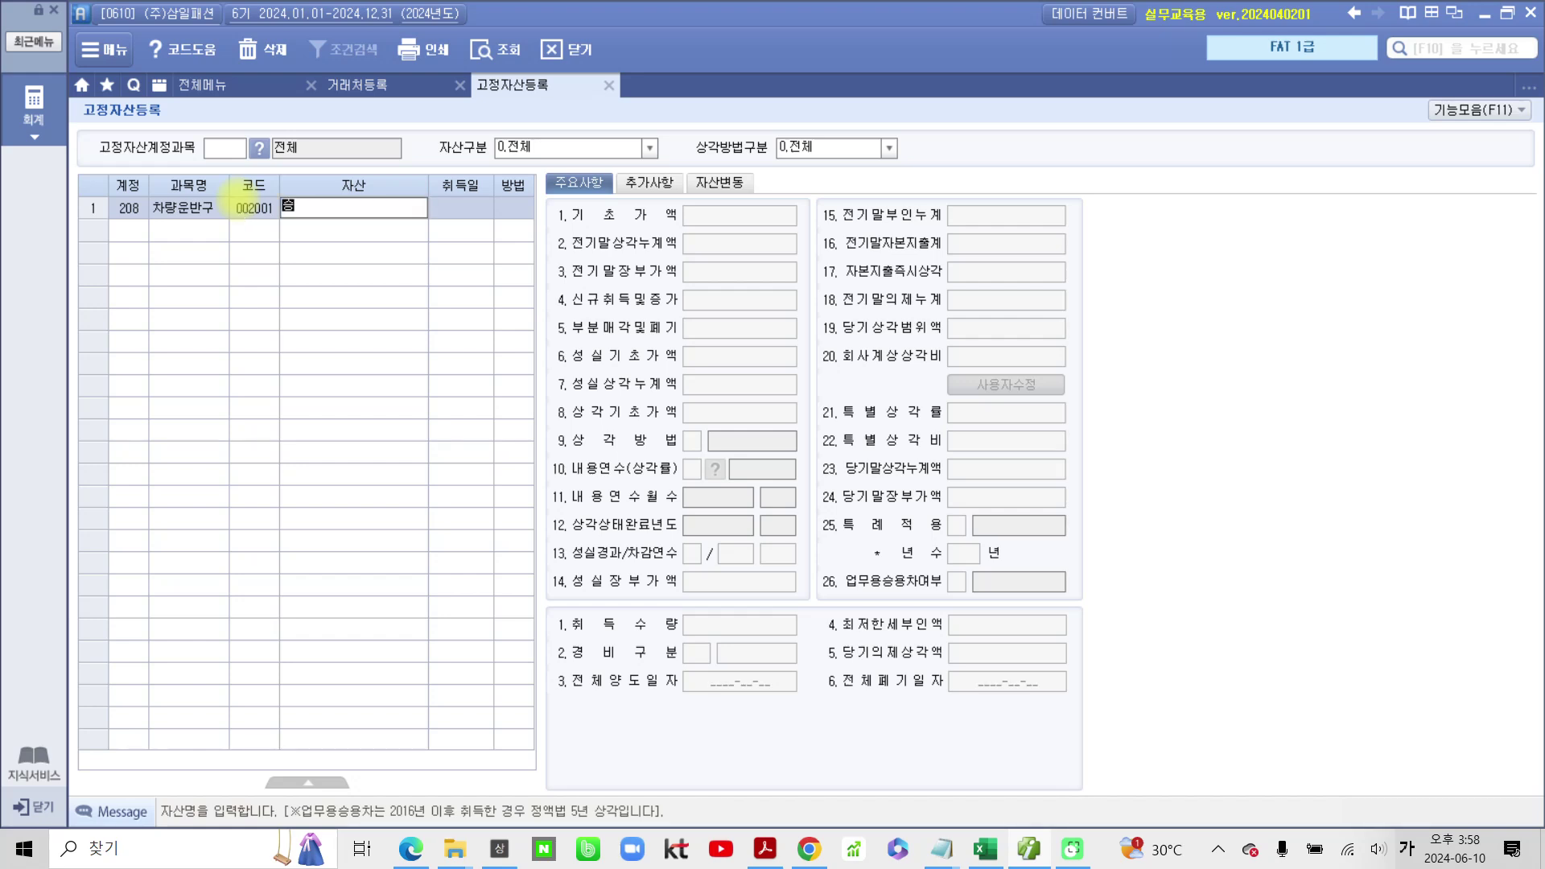
pyautogui.write('61')
pyautogui.press('Return')
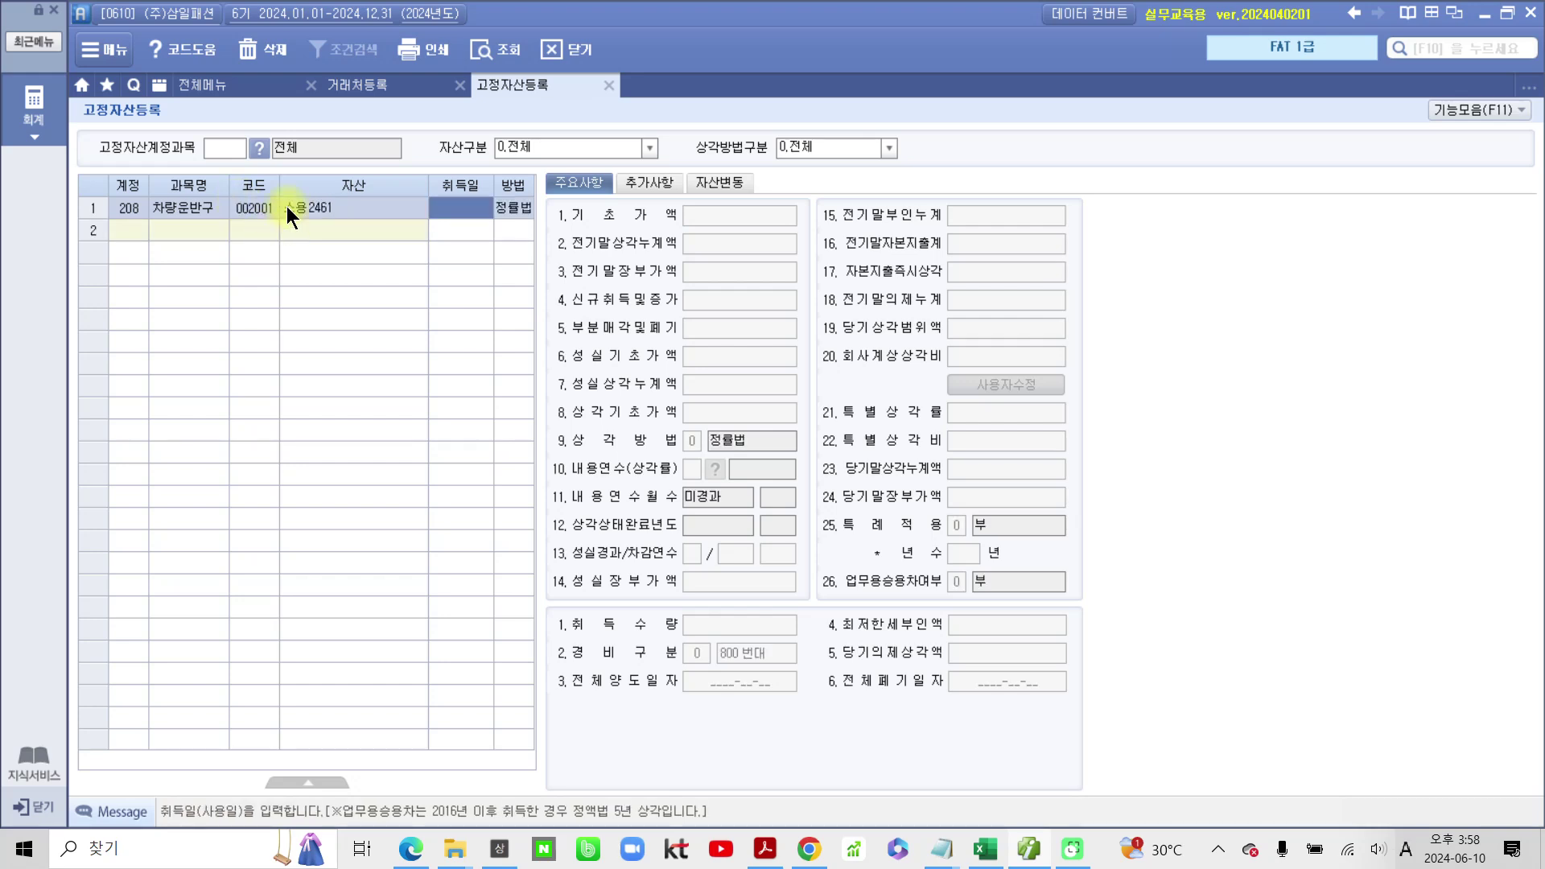
pyautogui.click(287, 206)
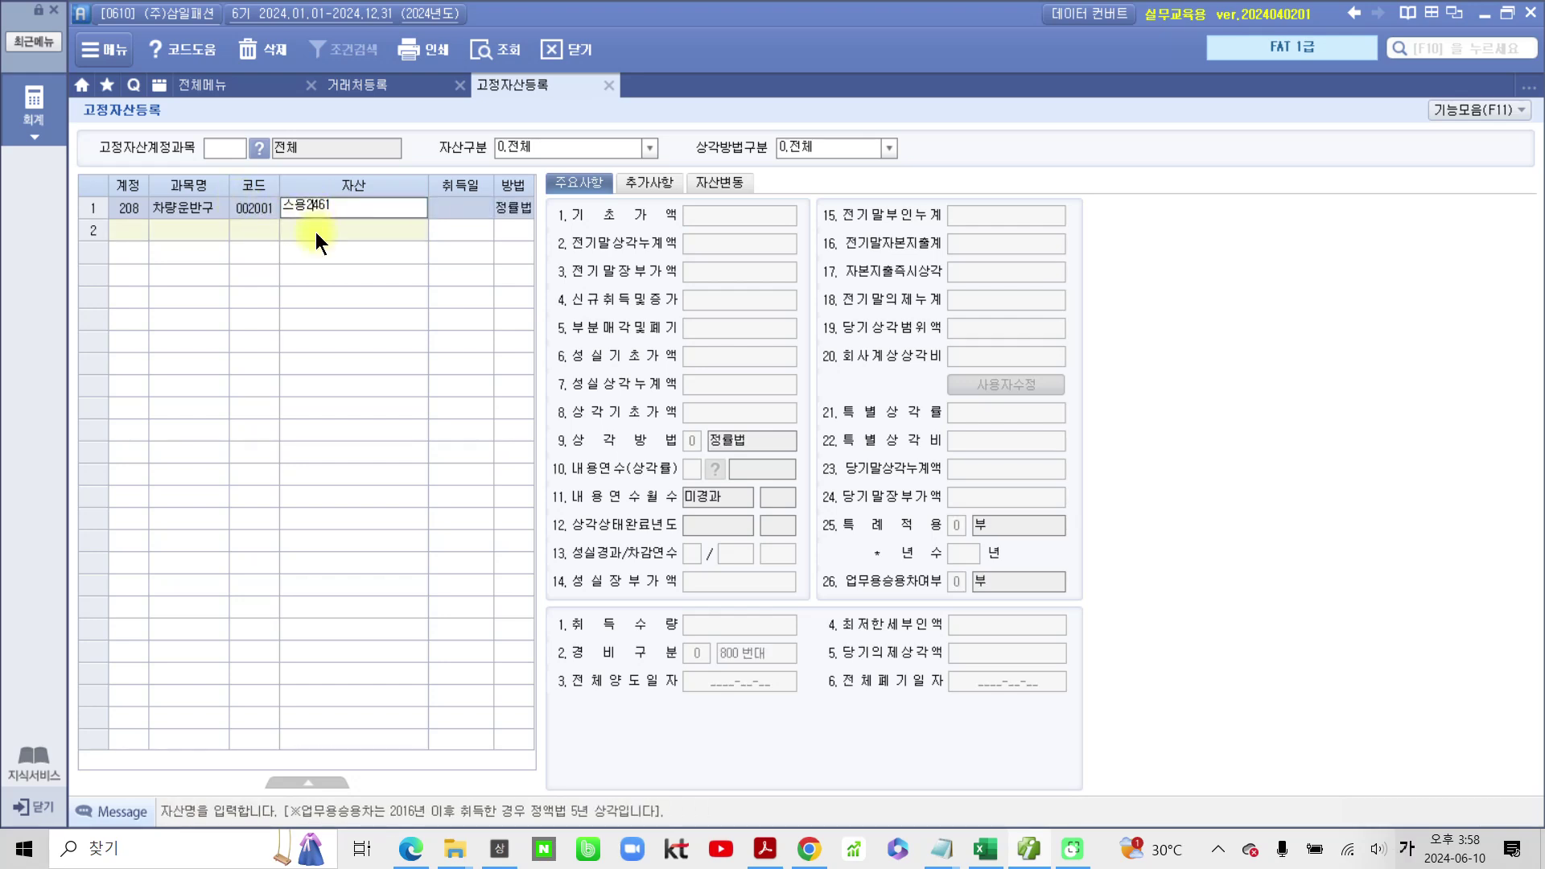
pyautogui.click(296, 211)
# Step: Save the name as 승용2461, set 취득일 2023-12-31 and 기초가액 9,000,000
pyautogui.press('Return')
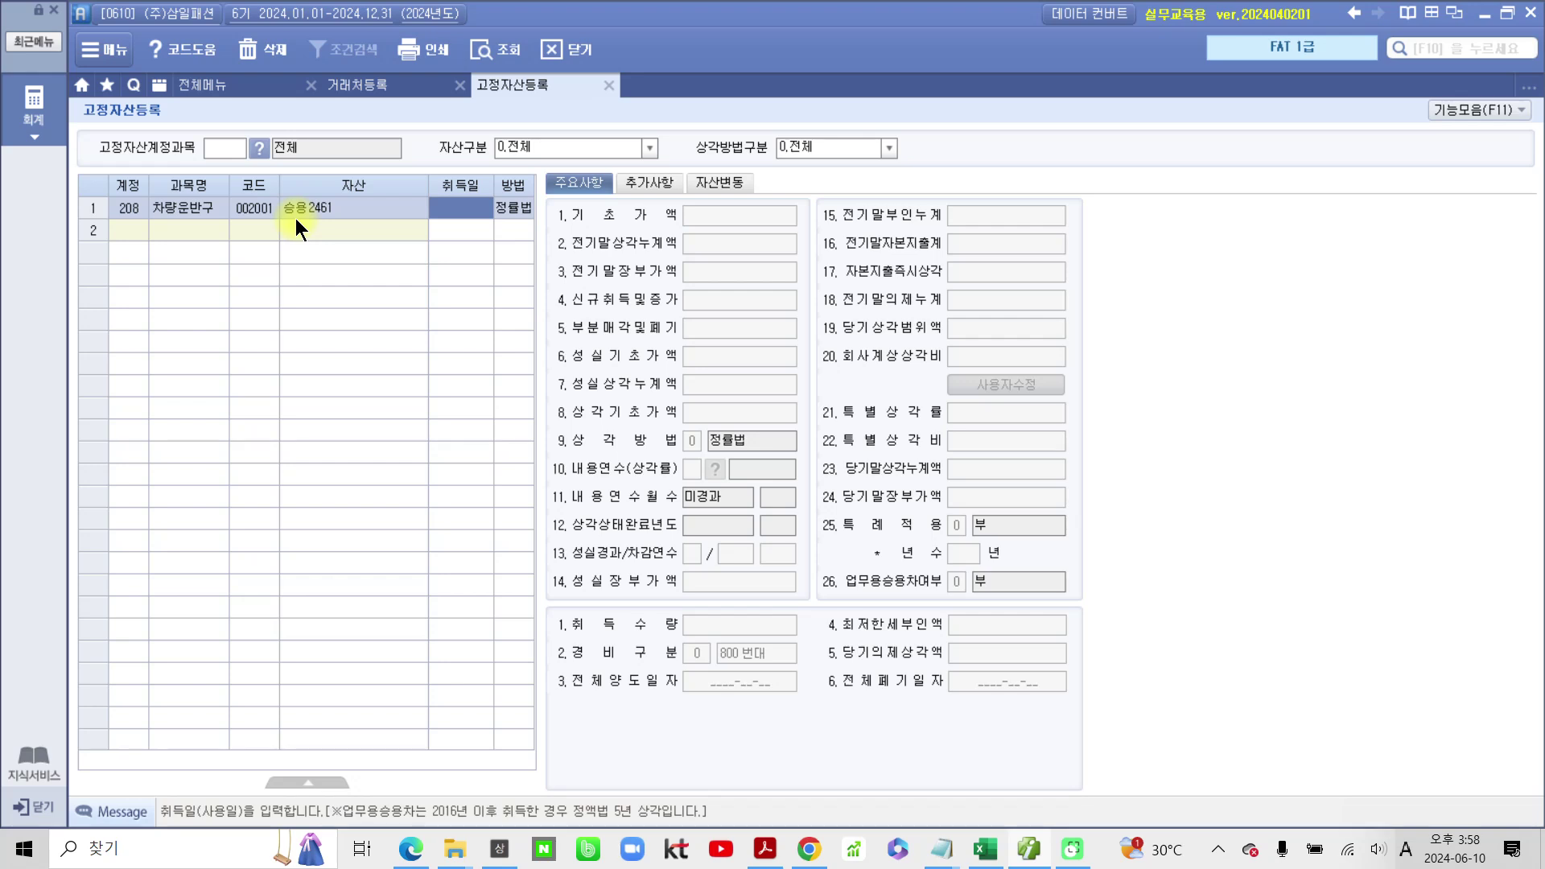
pyautogui.write('2023-12-31')
pyautogui.press('Return')
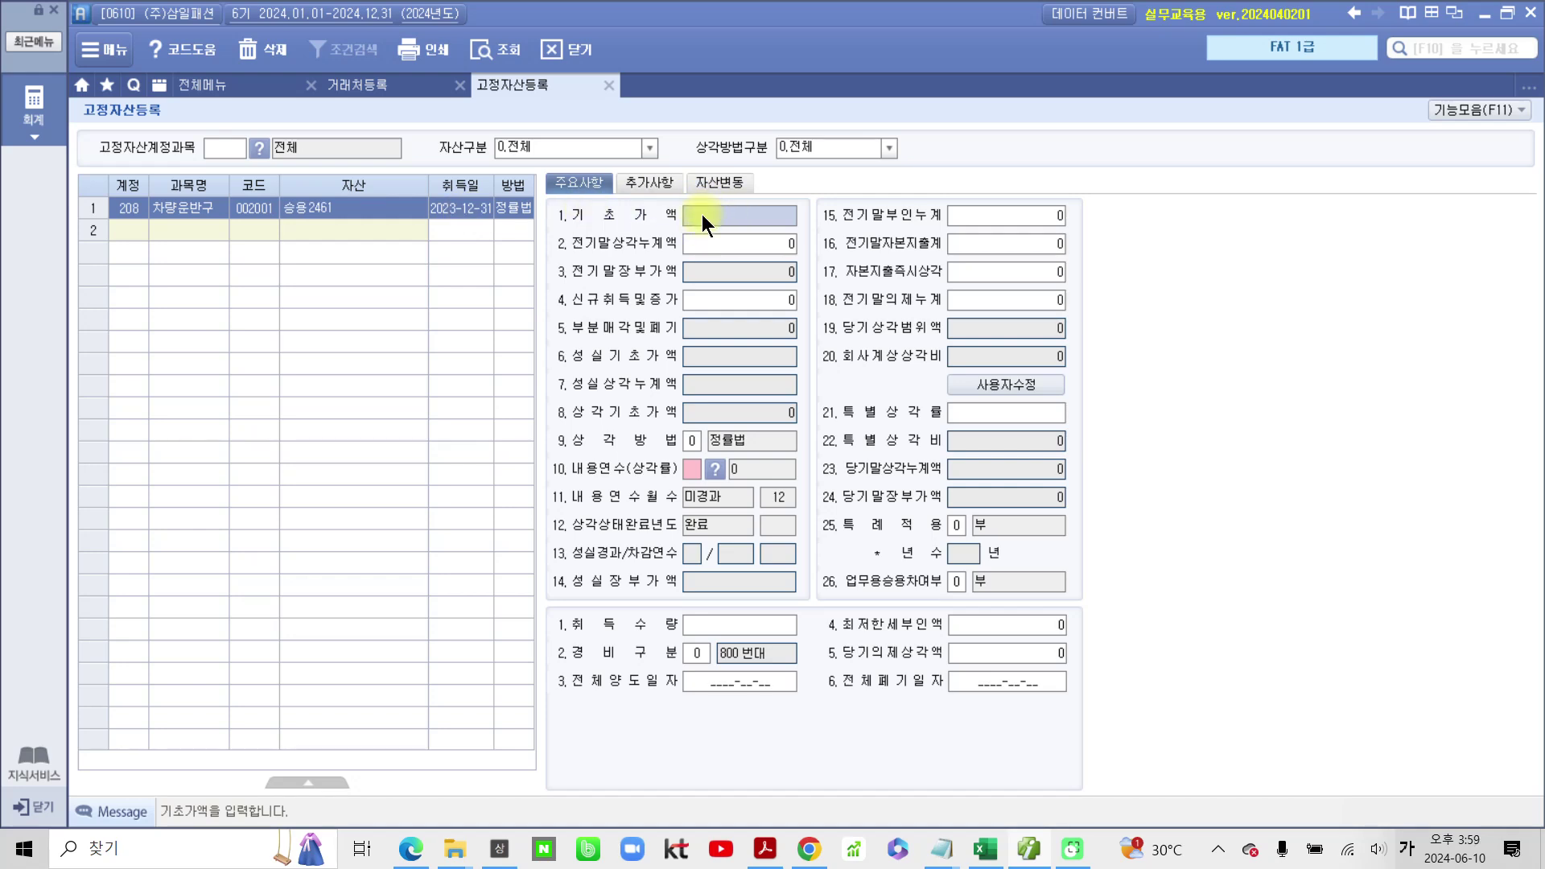
pyautogui.write('9000000')
pyautogui.press('Return')
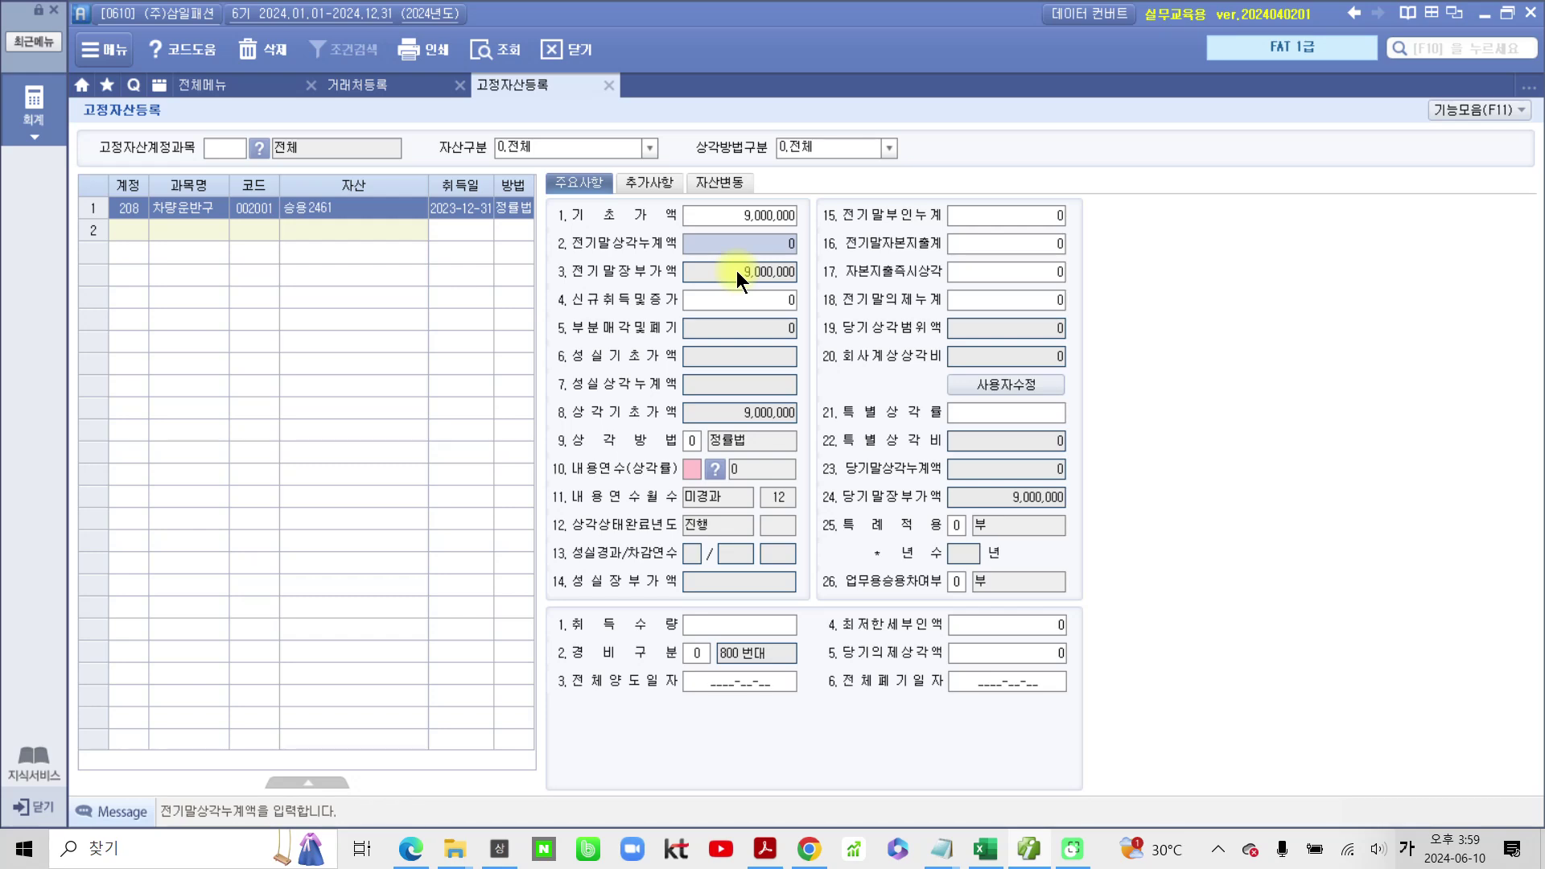
# Step: Set 내용연수 to 5 years and 상각방법 to 1 정액법
pyautogui.click(690, 469)
pyautogui.press('Hangul')
pyautogui.write('5')
pyautogui.press('Return')
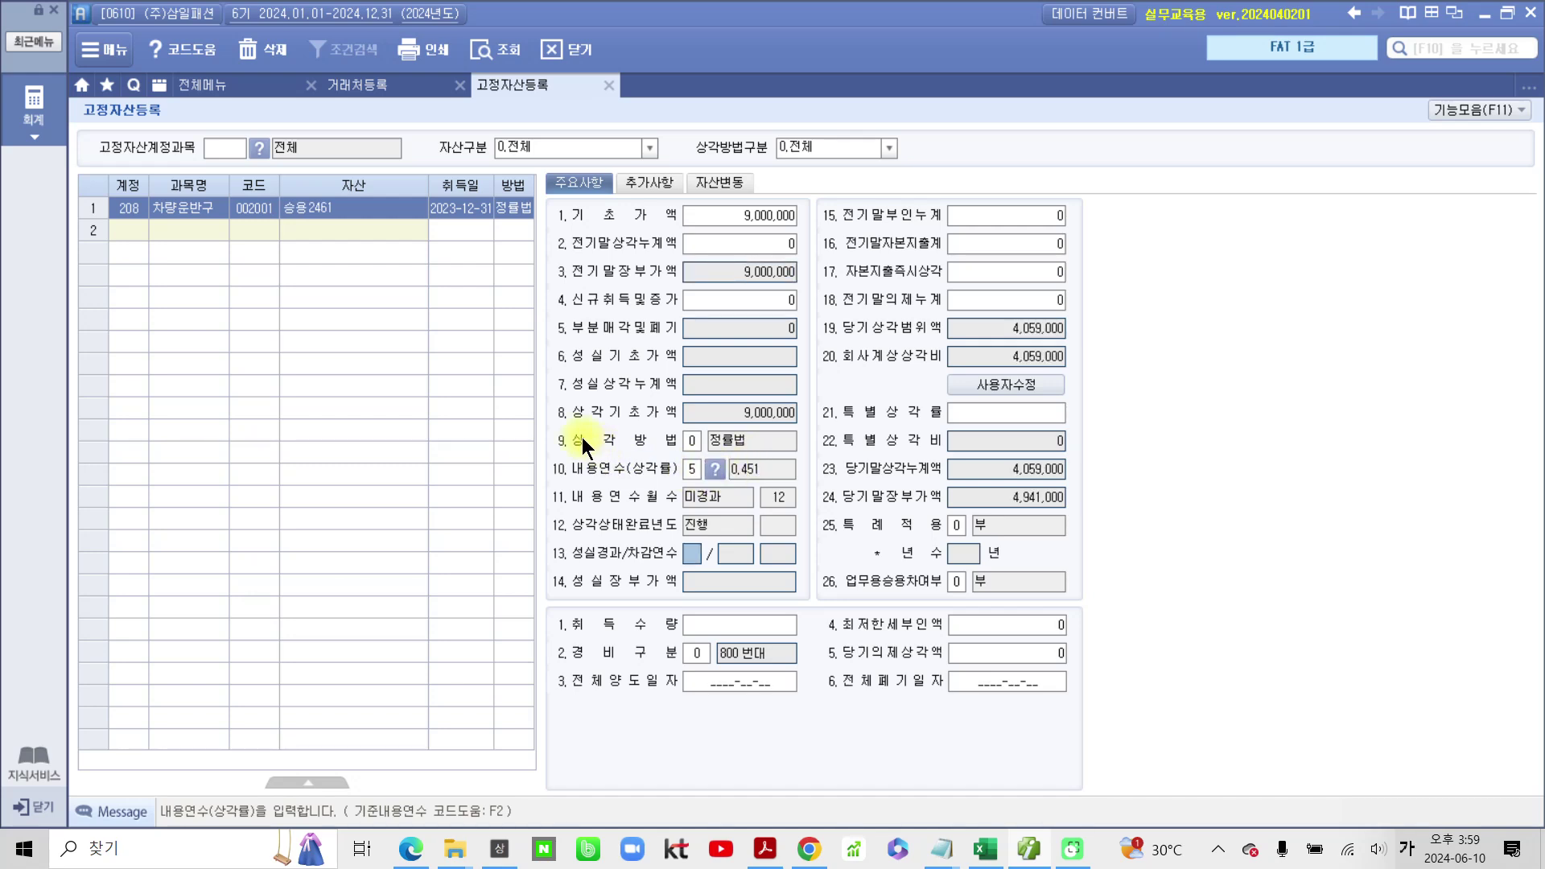
pyautogui.click(692, 440)
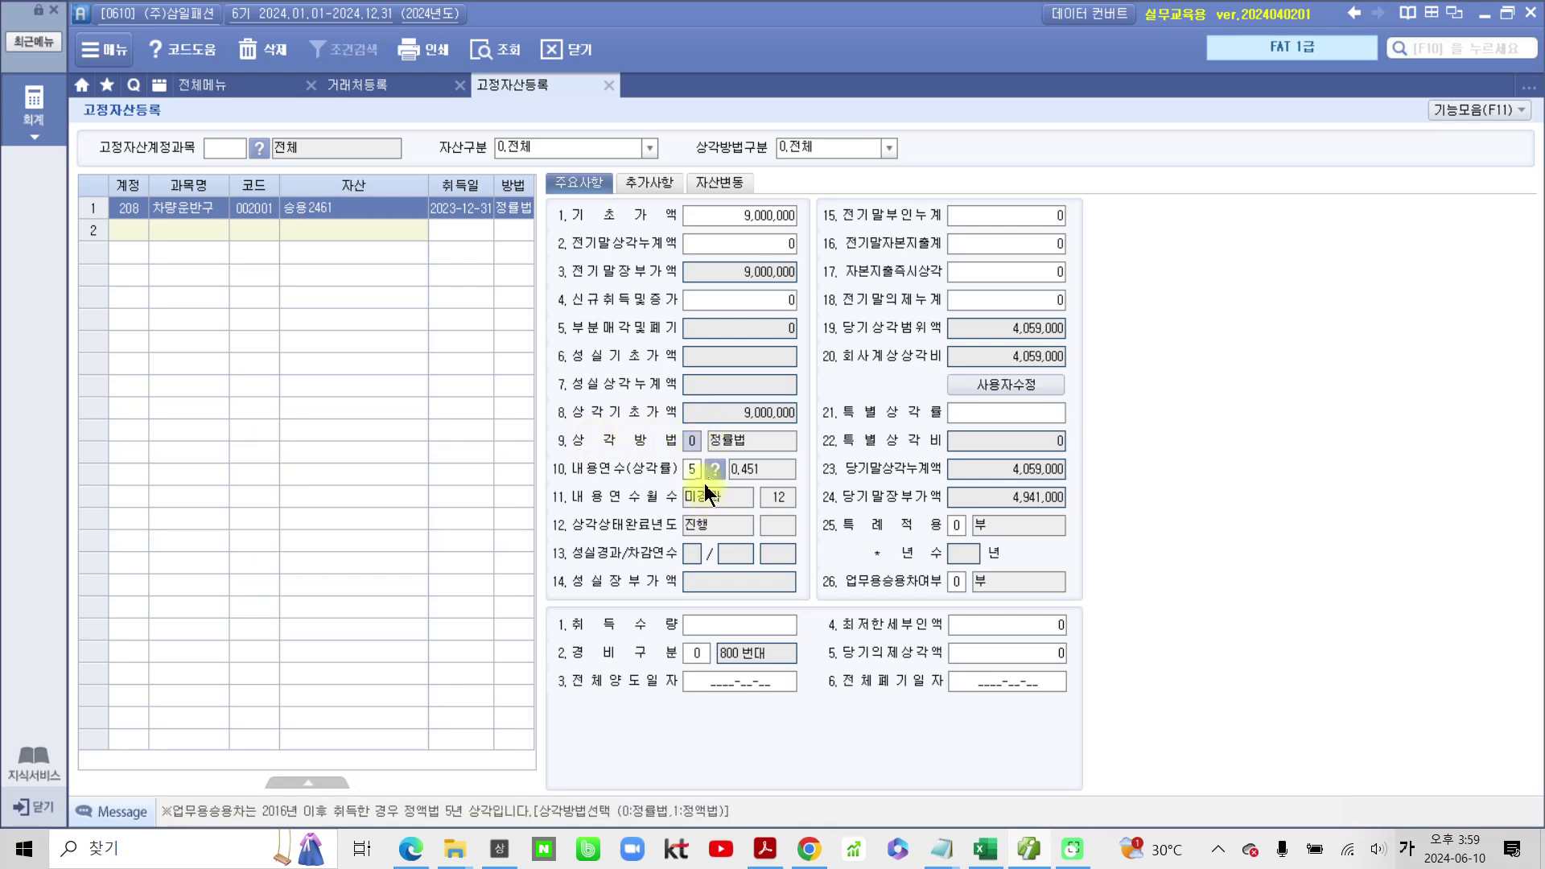
pyautogui.write('1')
pyautogui.press('Return')
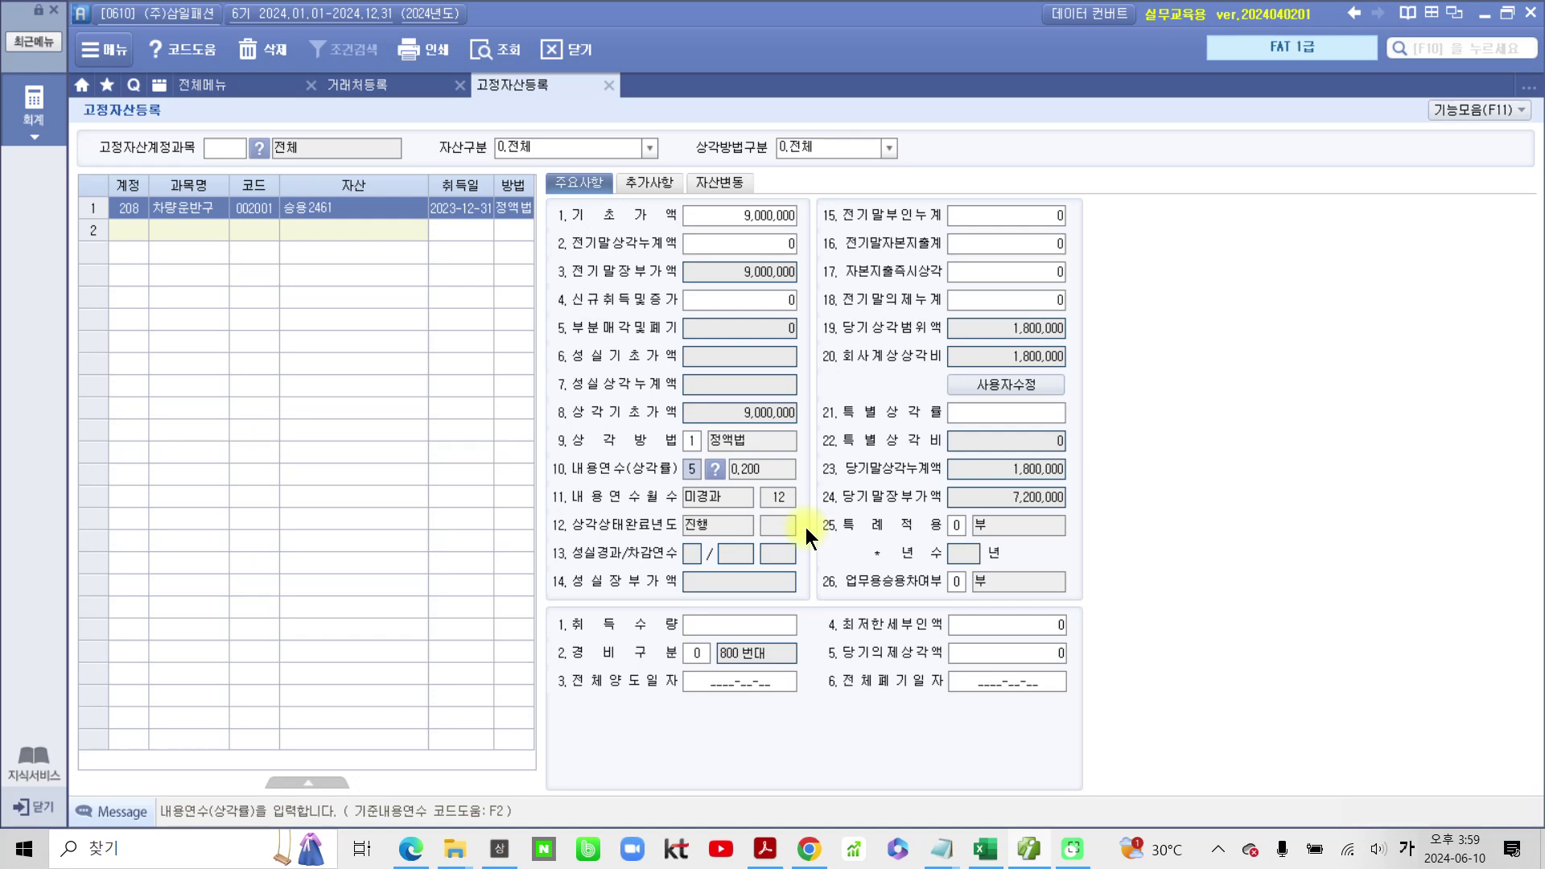
pyautogui.moveTo(519, 641)
pyautogui.mouseDown()
pyautogui.moveTo(792, 680)
pyautogui.moveTo(628, 607)
pyautogui.moveTo(492, 659)
pyautogui.mouseUp()
pyautogui.moveTo(811, 724)
pyautogui.mouseDown()
pyautogui.moveTo(785, 777)
pyautogui.moveTo(805, 761)
pyautogui.moveTo(793, 795)
pyautogui.mouseUp()
pyautogui.moveTo(860, 751)
pyautogui.mouseDown()
pyautogui.moveTo(986, 745)
pyautogui.moveTo(992, 792)
pyautogui.mouseUp()
pyautogui.moveTo(999, 736)
pyautogui.mouseDown()
pyautogui.moveTo(1002, 801)
pyautogui.moveTo(1038, 768)
pyautogui.moveTo(1036, 827)
pyautogui.mouseUp()
pyautogui.moveTo(1112, 696)
pyautogui.mouseDown()
pyautogui.moveTo(1075, 784)
pyautogui.moveTo(1103, 845)
pyautogui.mouseUp()
pyautogui.moveTo(1156, 697)
pyautogui.mouseDown()
pyautogui.moveTo(1207, 697)
pyautogui.moveTo(1151, 744)
pyautogui.mouseUp()
pyautogui.moveTo(1262, 664); pyautogui.dragTo(1228, 792)
pyautogui.moveTo(1243, 733); pyautogui.dragTo(1284, 740)
pyautogui.moveTo(1199, 764); pyautogui.dragTo(1231, 804)
pyautogui.moveTo(1301, 733)
pyautogui.mouseDown()
pyautogui.moveTo(1290, 766)
pyautogui.moveTo(1340, 771)
pyautogui.mouseUp()
pyautogui.moveTo(1352, 714); pyautogui.dragTo(1338, 787)
pyautogui.moveTo(1340, 752); pyautogui.dragTo(1375, 749)
pyautogui.moveTo(1389, 691)
pyautogui.mouseDown()
pyautogui.moveTo(1367, 791)
pyautogui.moveTo(1442, 734)
pyautogui.mouseUp()
pyautogui.moveTo(1416, 733); pyautogui.dragTo(1448, 785)
pyautogui.moveTo(1468, 712); pyautogui.dragTo(1513, 744)
pyautogui.moveTo(1420, 761); pyautogui.dragTo(1461, 792)
pyautogui.moveTo(1488, 700)
pyautogui.mouseDown()
pyautogui.moveTo(1496, 756)
pyautogui.moveTo(1525, 728)
pyautogui.mouseUp()
pyautogui.moveTo(1511, 684); pyautogui.dragTo(1503, 768)
pyautogui.moveTo(1511, 651)
pyautogui.mouseDown()
pyautogui.moveTo(1530, 712)
pyautogui.moveTo(1462, 785)
pyautogui.mouseUp()
pyautogui.press('Escape')
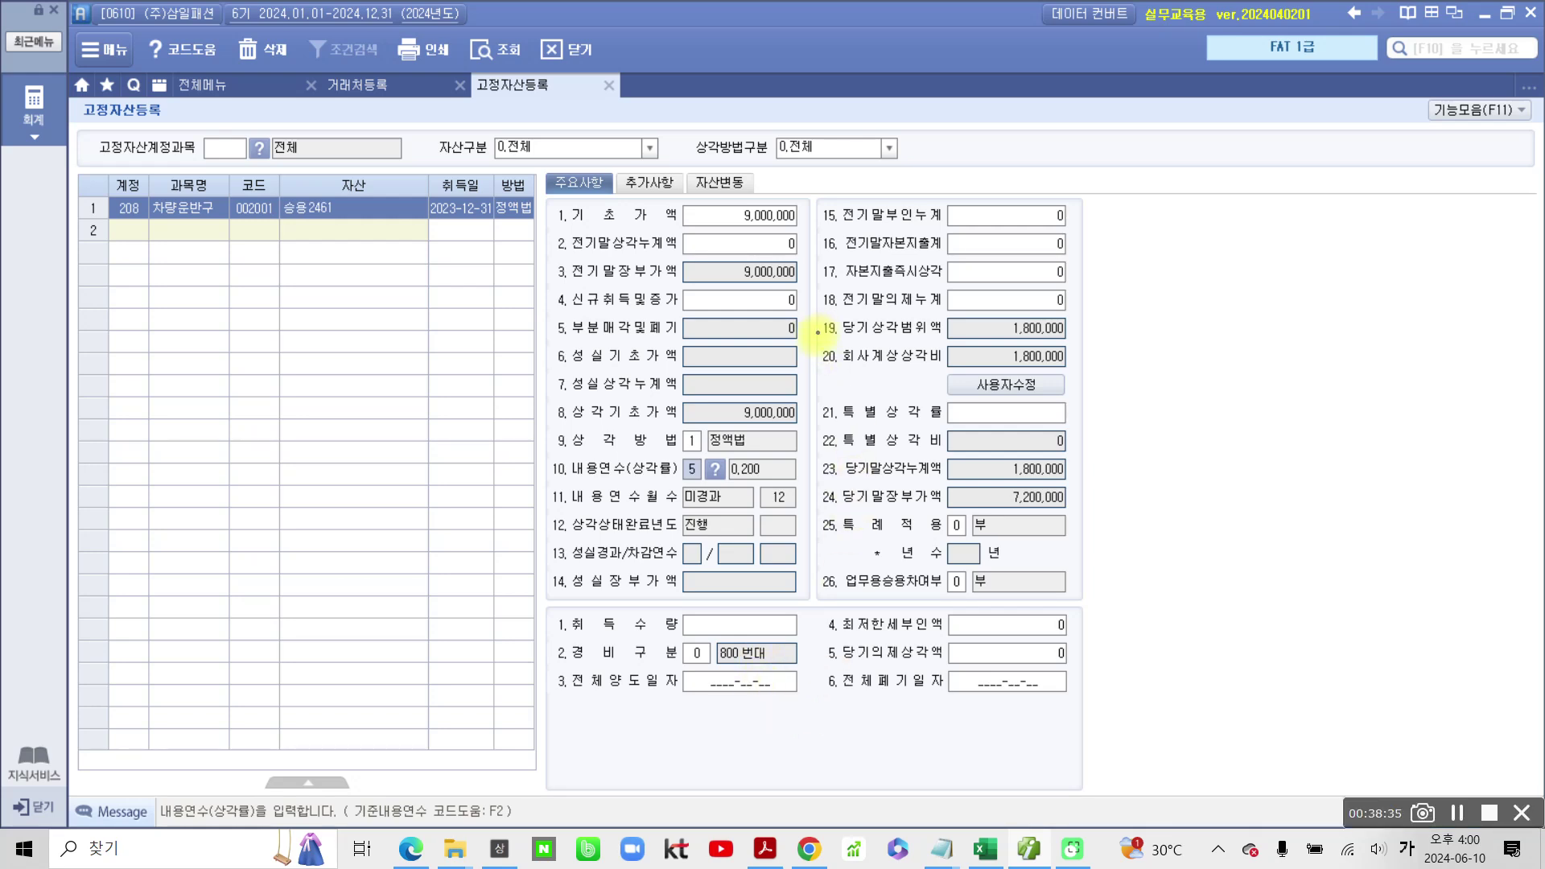
pyautogui.moveTo(817, 337); pyautogui.dragTo(1203, 374)
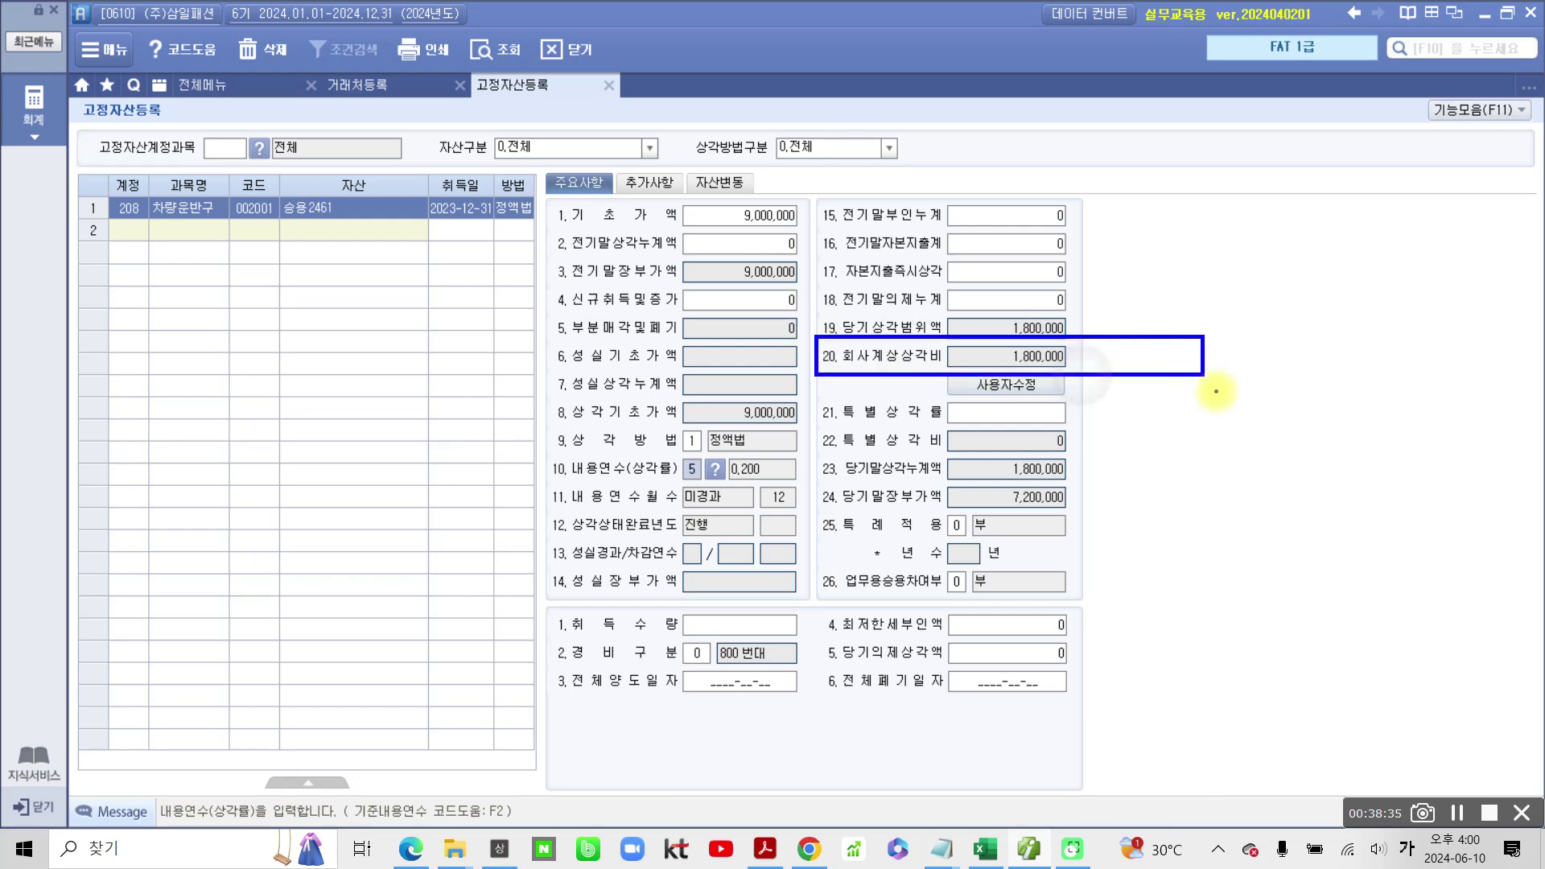
pyautogui.moveTo(1082, 376); pyautogui.dragTo(1167, 533)
pyautogui.moveTo(1064, 378)
pyautogui.mouseDown()
pyautogui.moveTo(1094, 376)
pyautogui.moveTo(1066, 364)
pyautogui.mouseUp()
pyautogui.moveTo(943, 369)
pyautogui.mouseDown()
pyautogui.moveTo(892, 366)
pyautogui.moveTo(943, 368)
pyautogui.mouseUp()
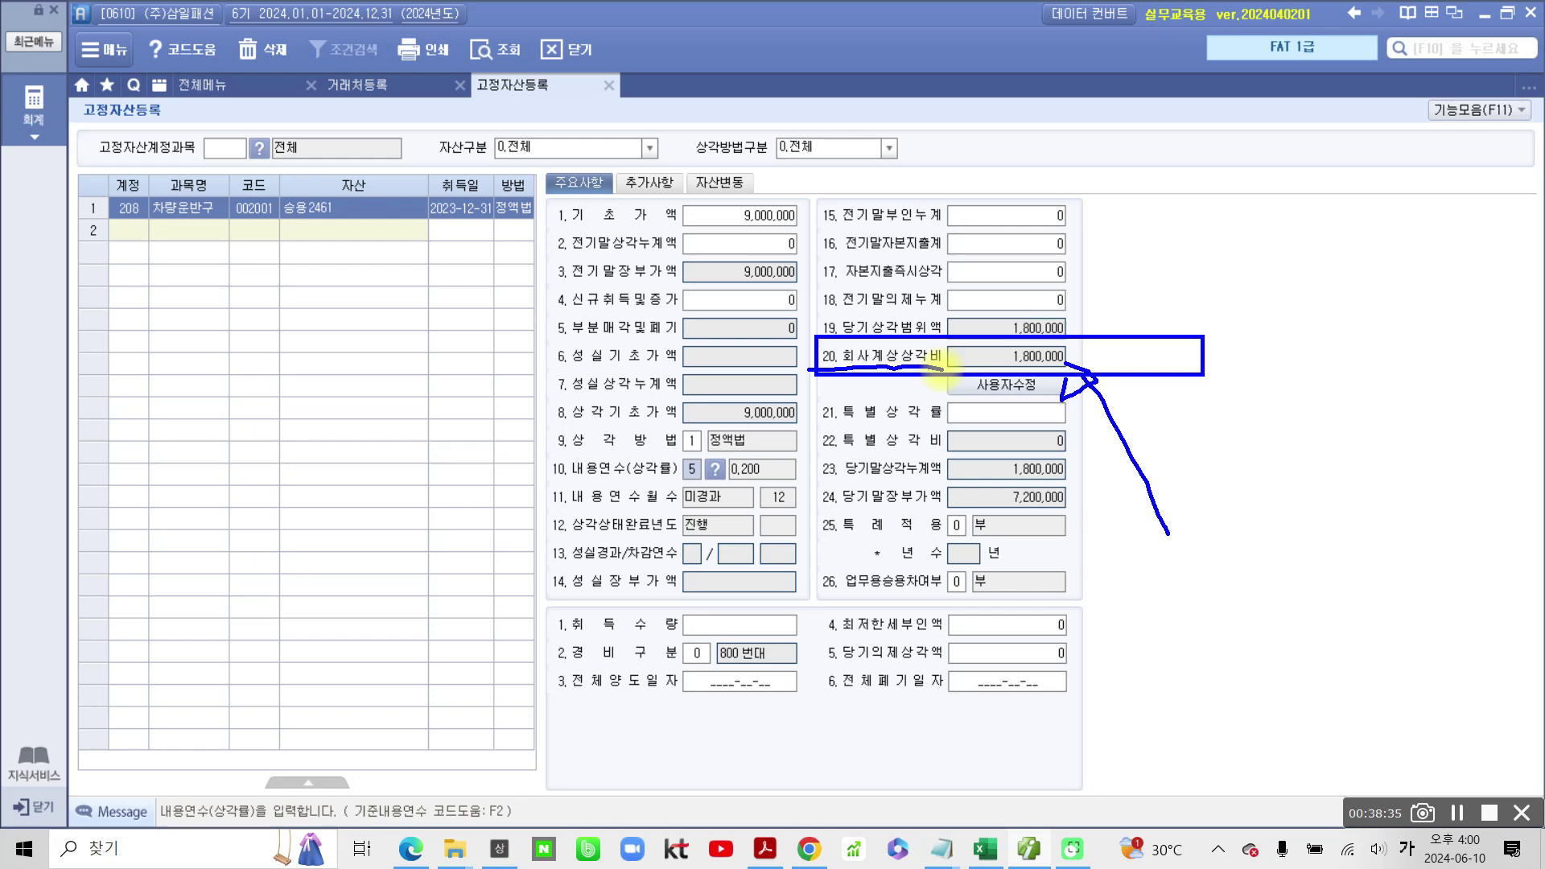
pyautogui.press('Escape')
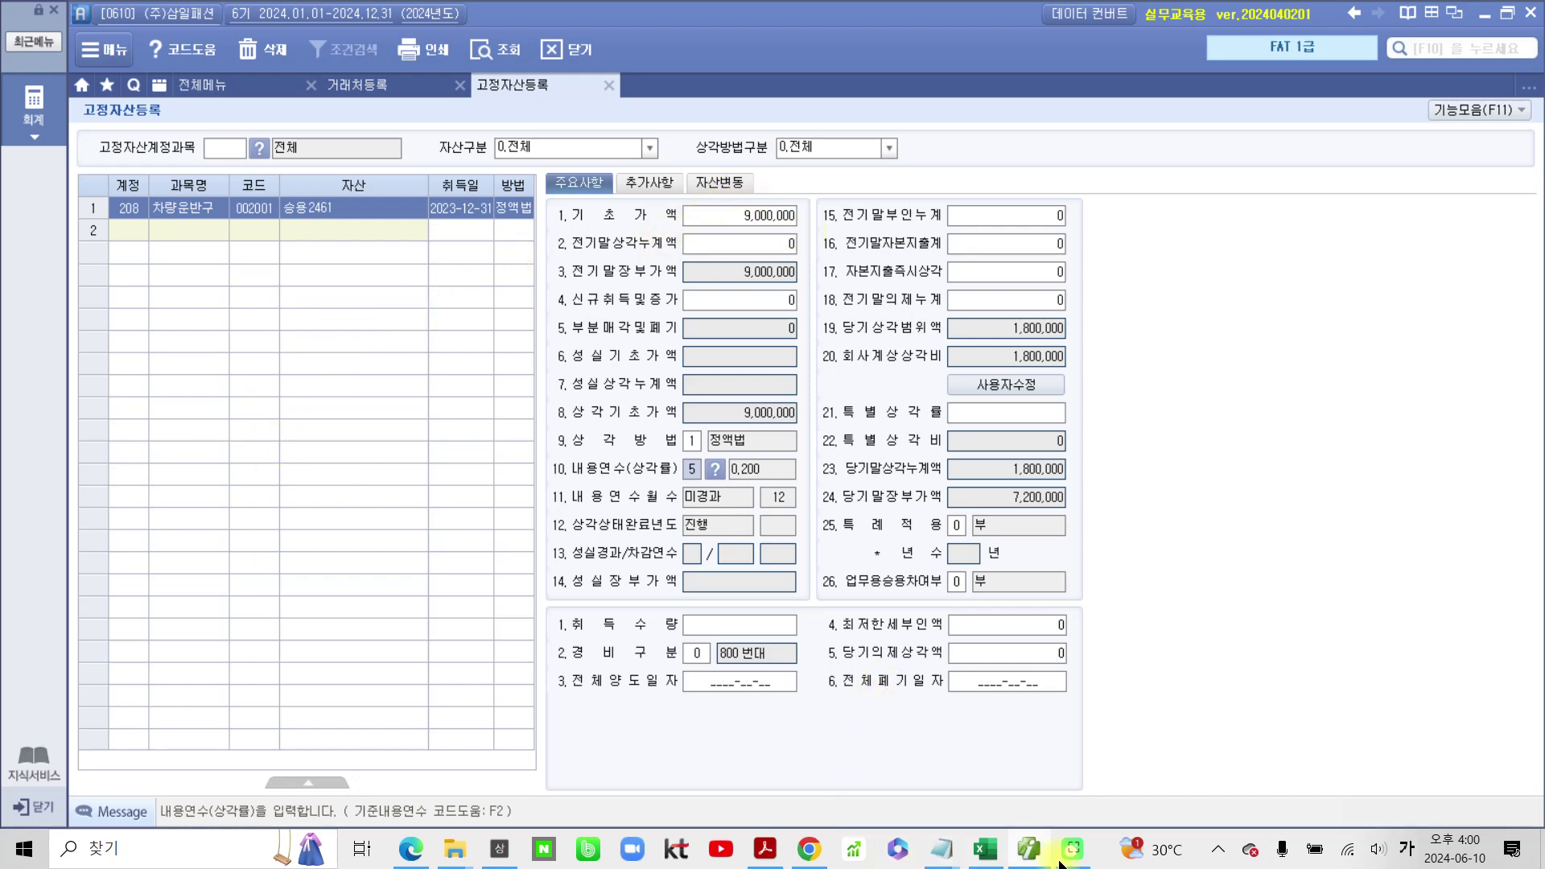
# Step: Check the textbook PDF, then open 업무용승용차등록 from SmartA's 전체메뉴
pyautogui.click(1032, 851)
pyautogui.scroll(-1, 507, 504)
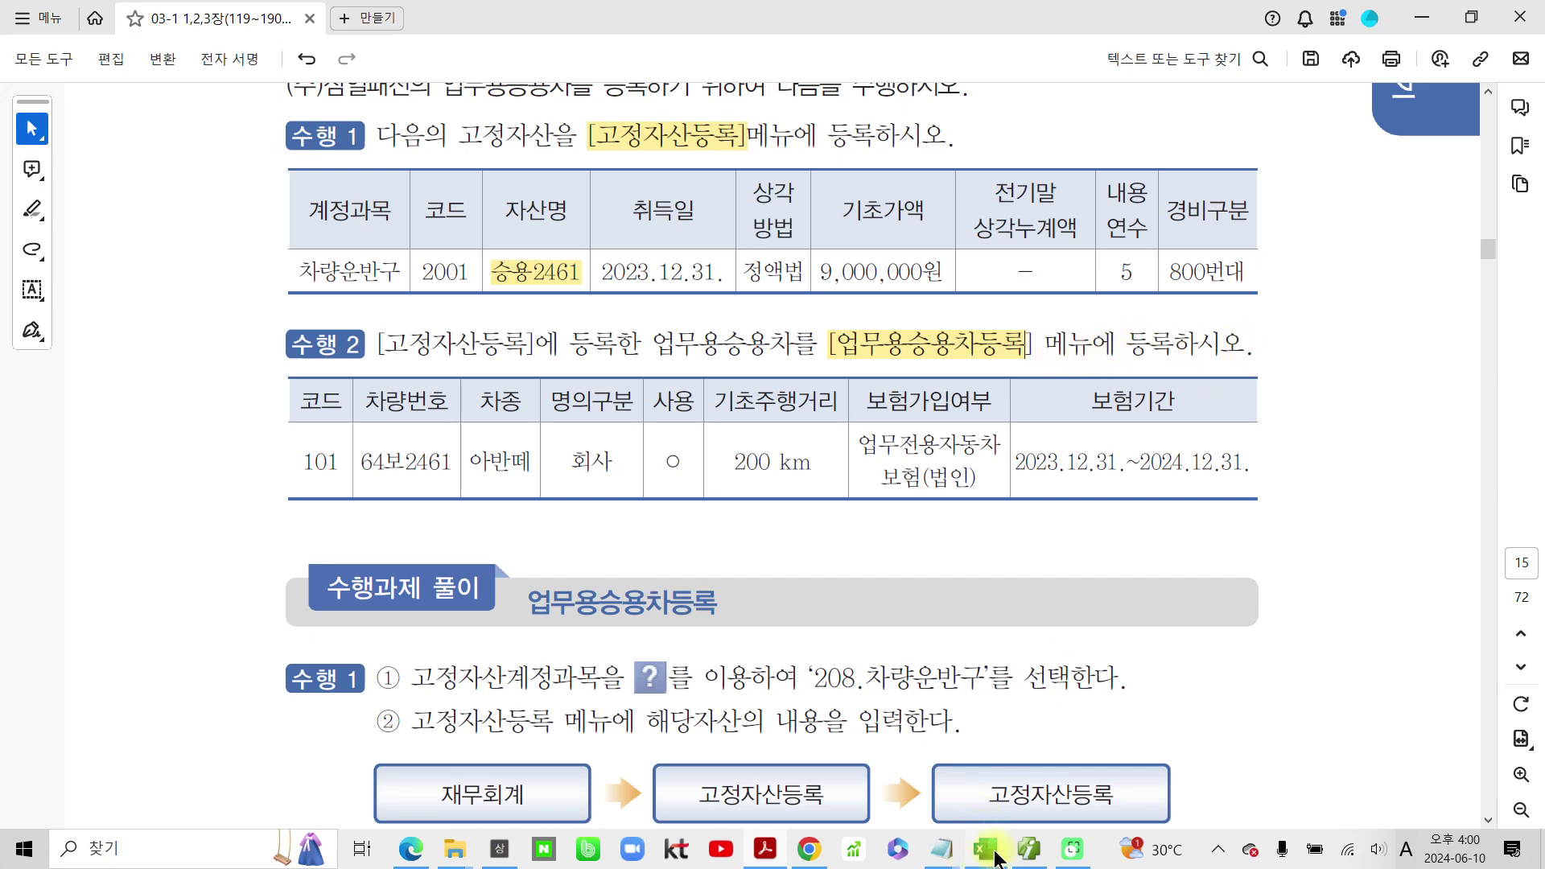
pyautogui.click(1029, 849)
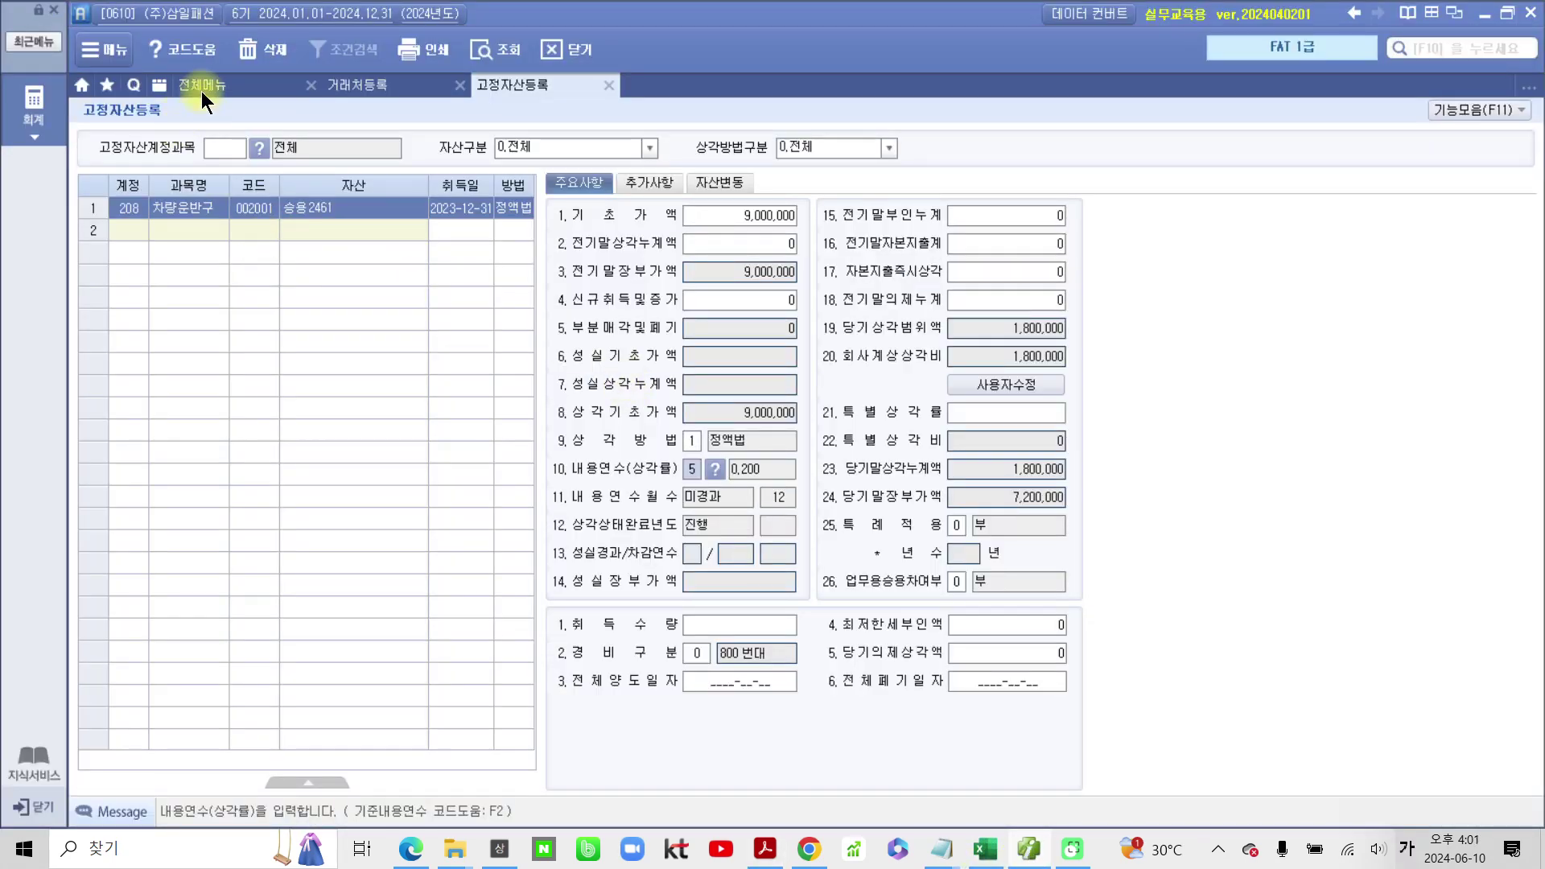
pyautogui.click(32, 122)
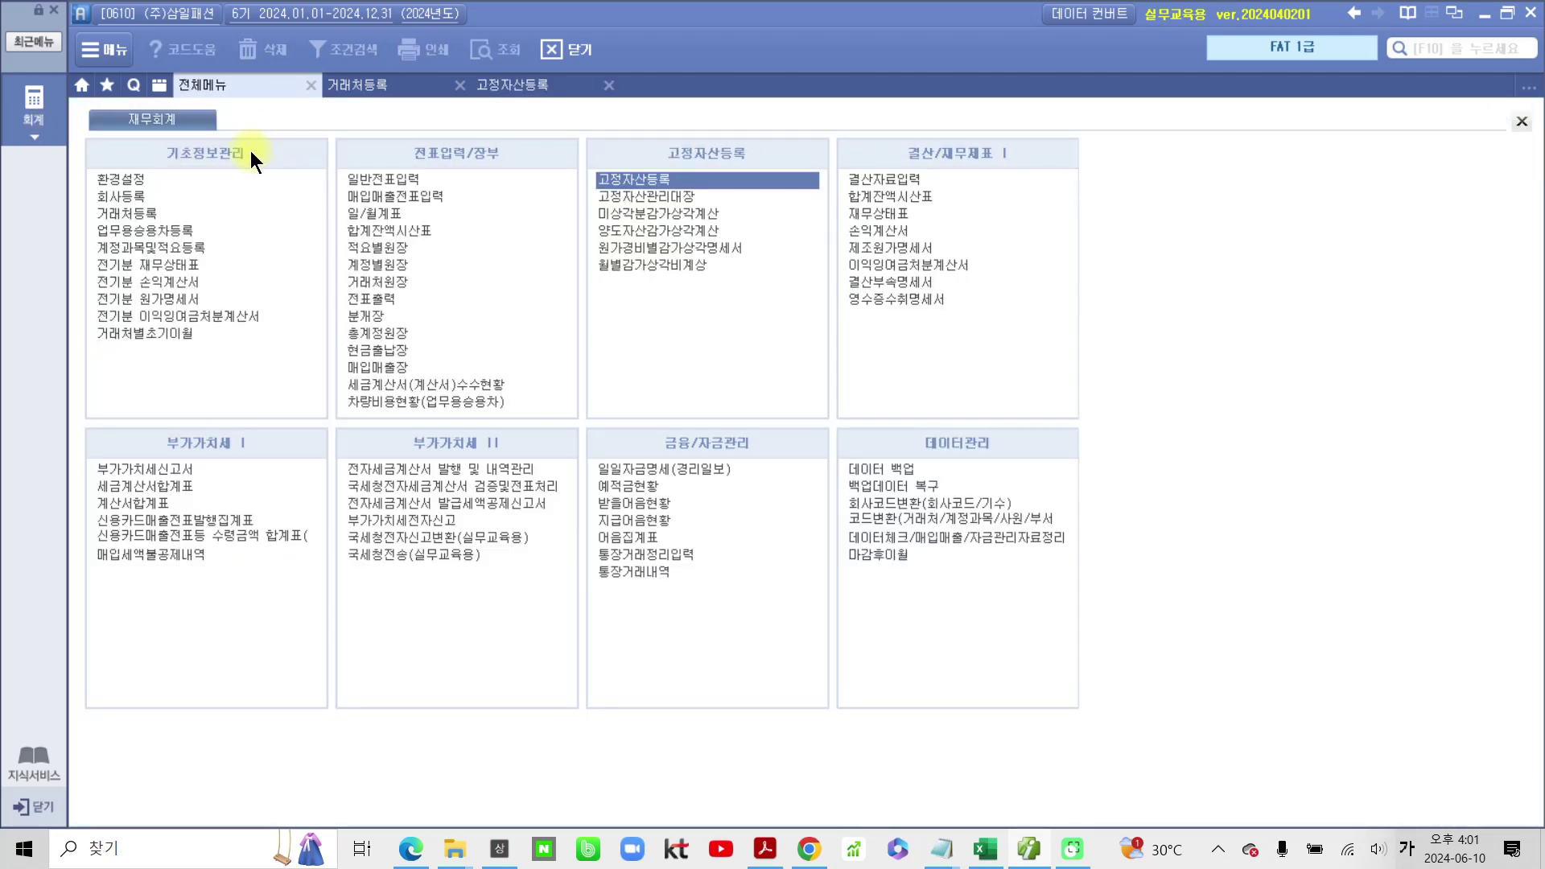
pyautogui.click(166, 233)
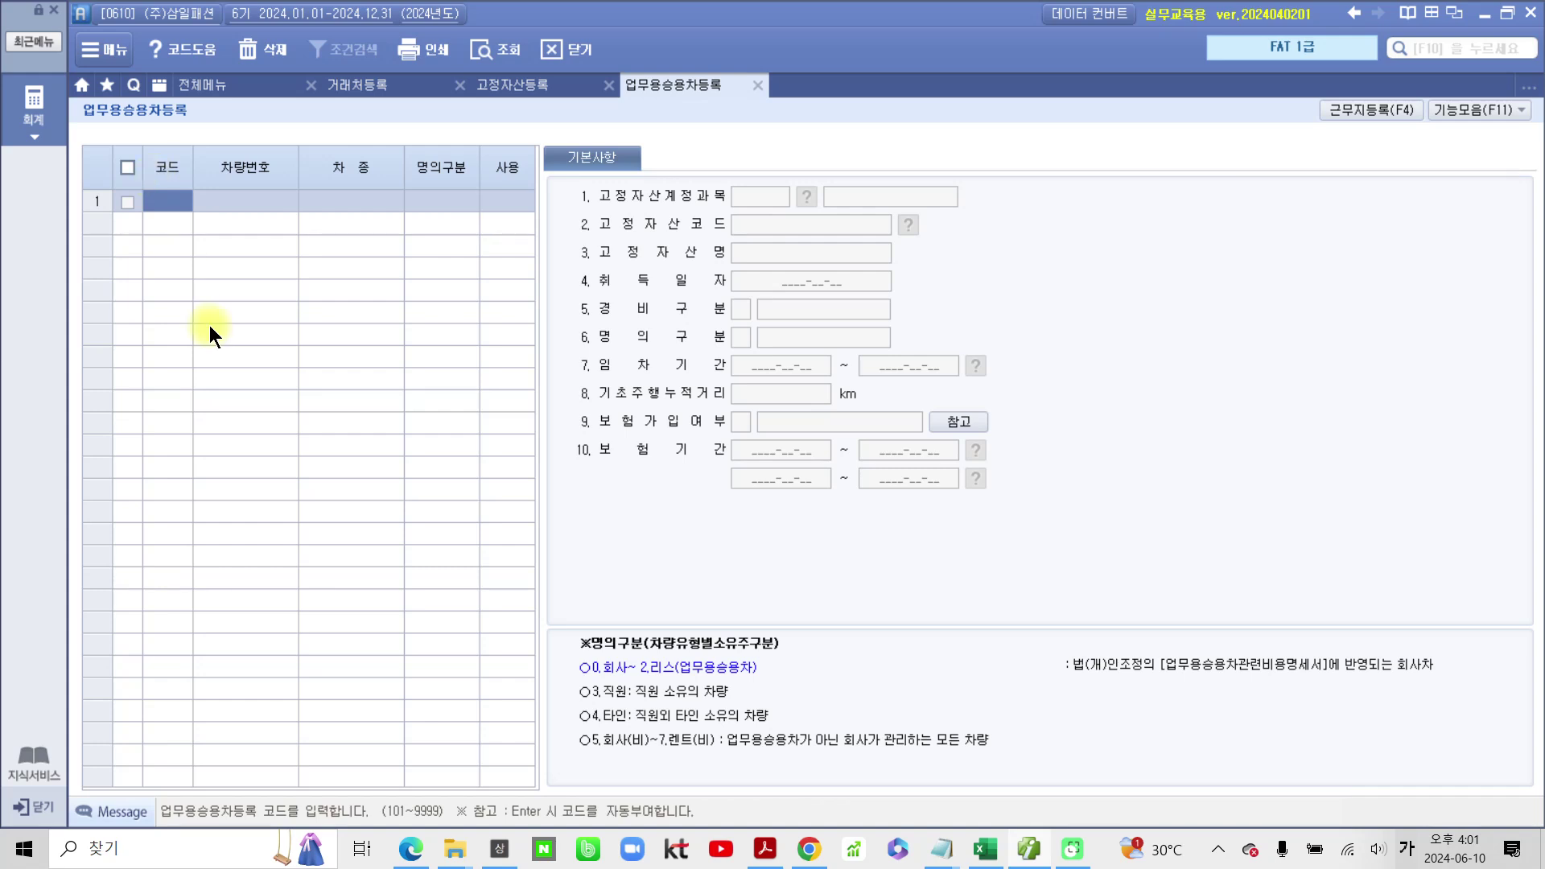
pyautogui.write('101')
pyautogui.press('Return')
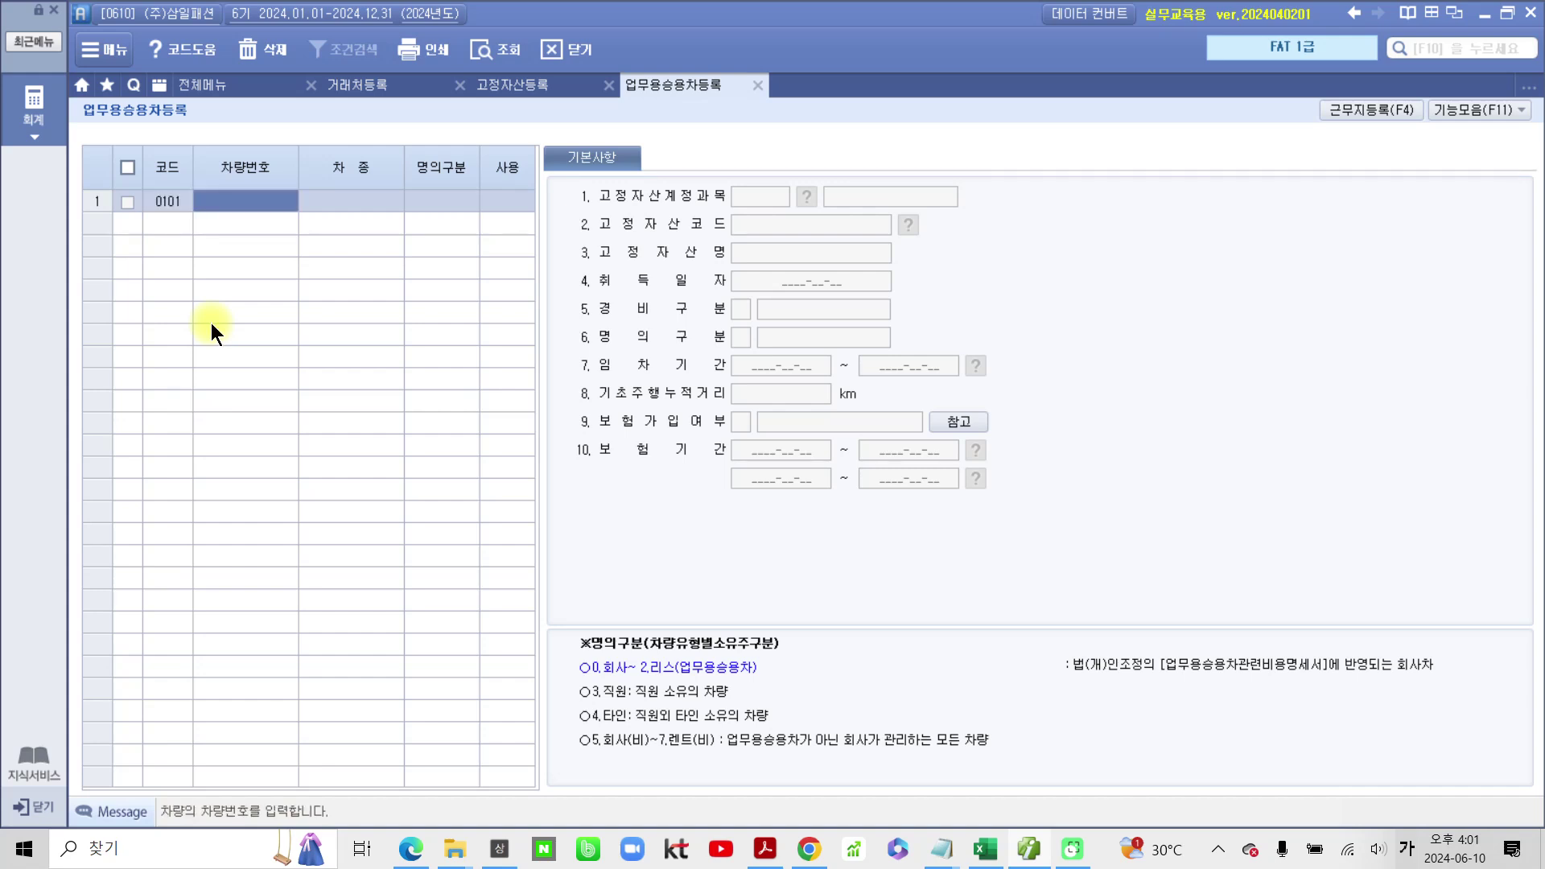
pyautogui.write('64')
pyautogui.write('무')
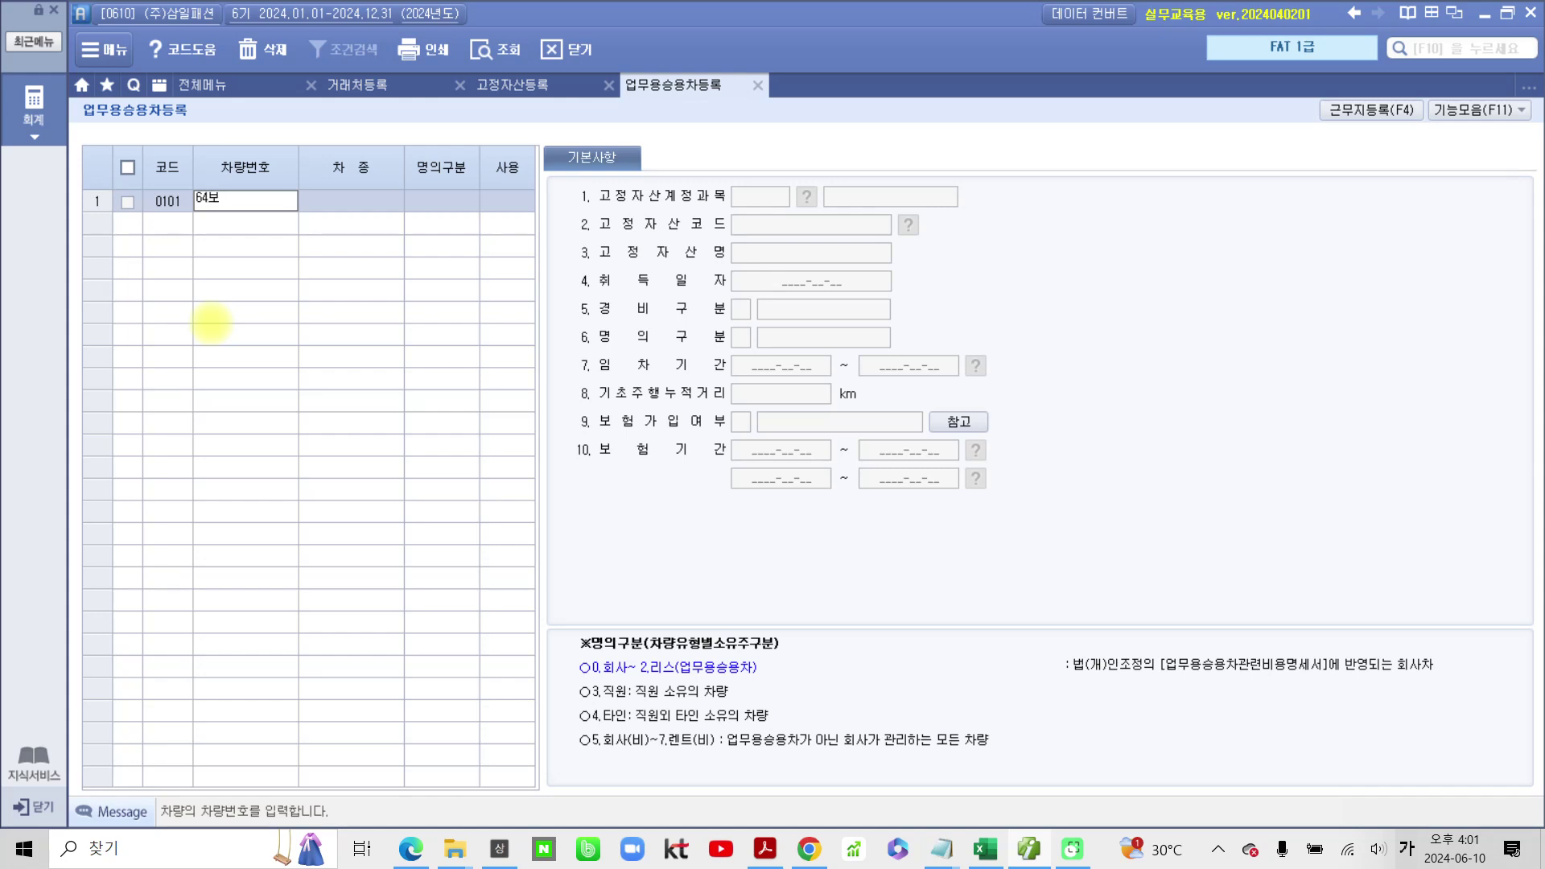
pyautogui.write('2461')
pyautogui.press('Return')
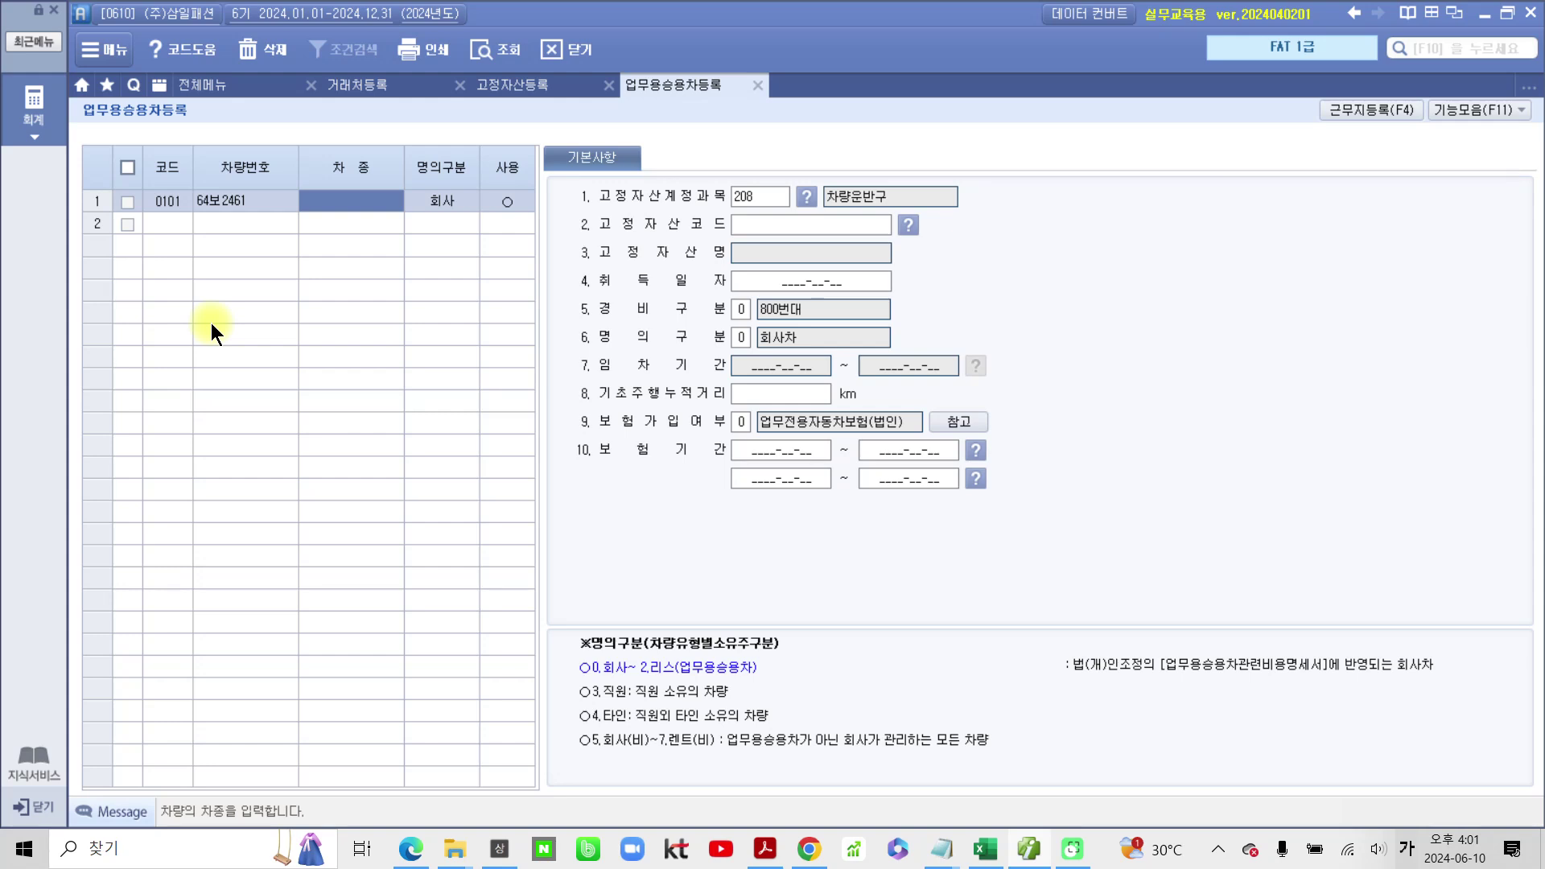
pyautogui.write('아반')
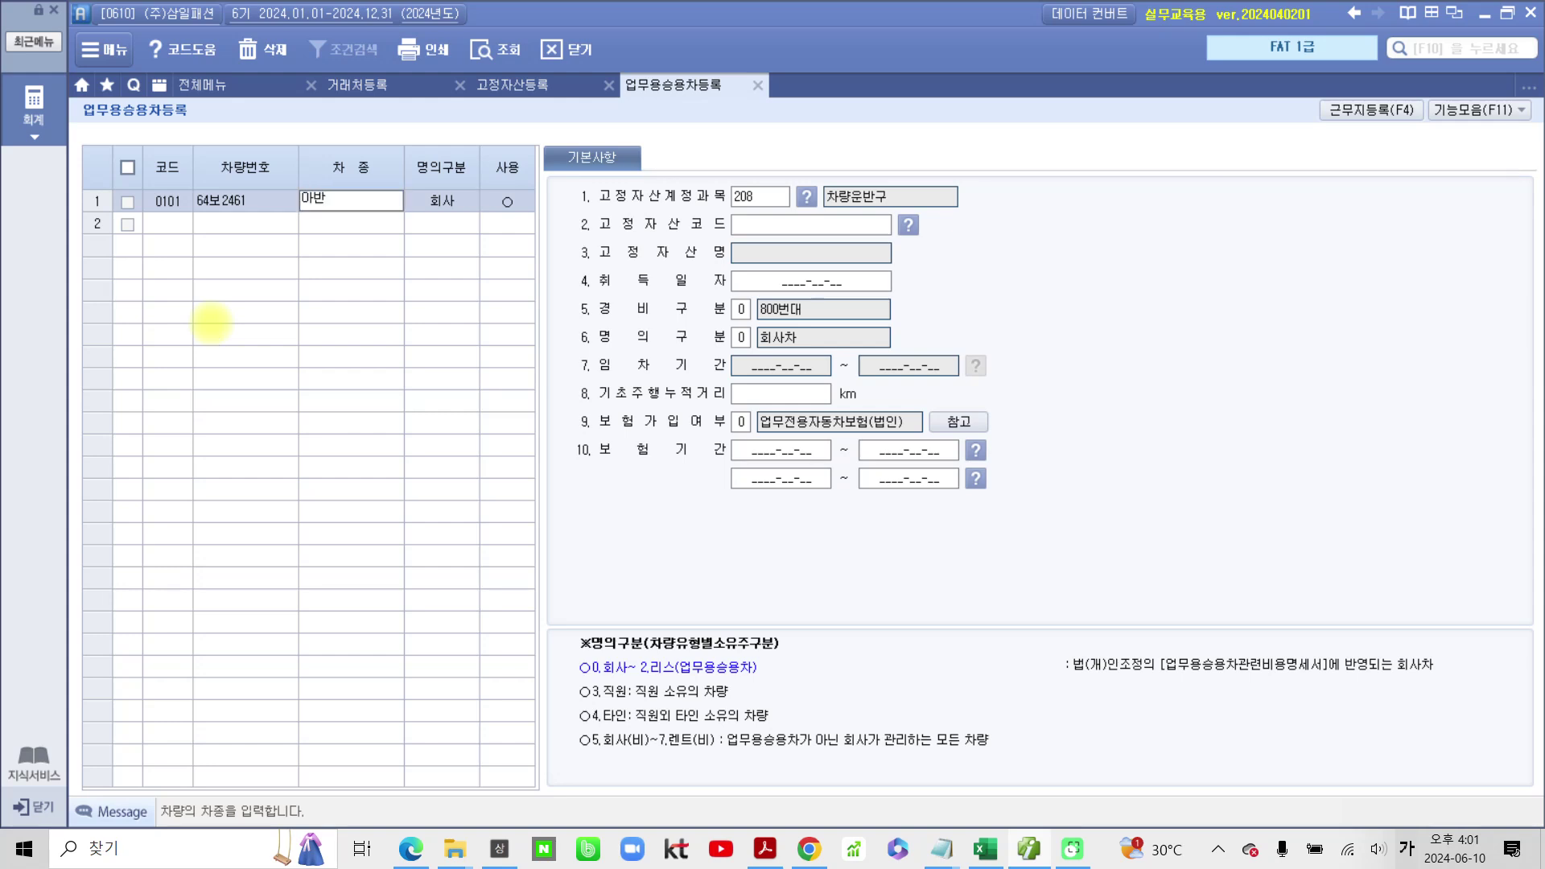
pyautogui.write('떼')
pyautogui.press('Return')
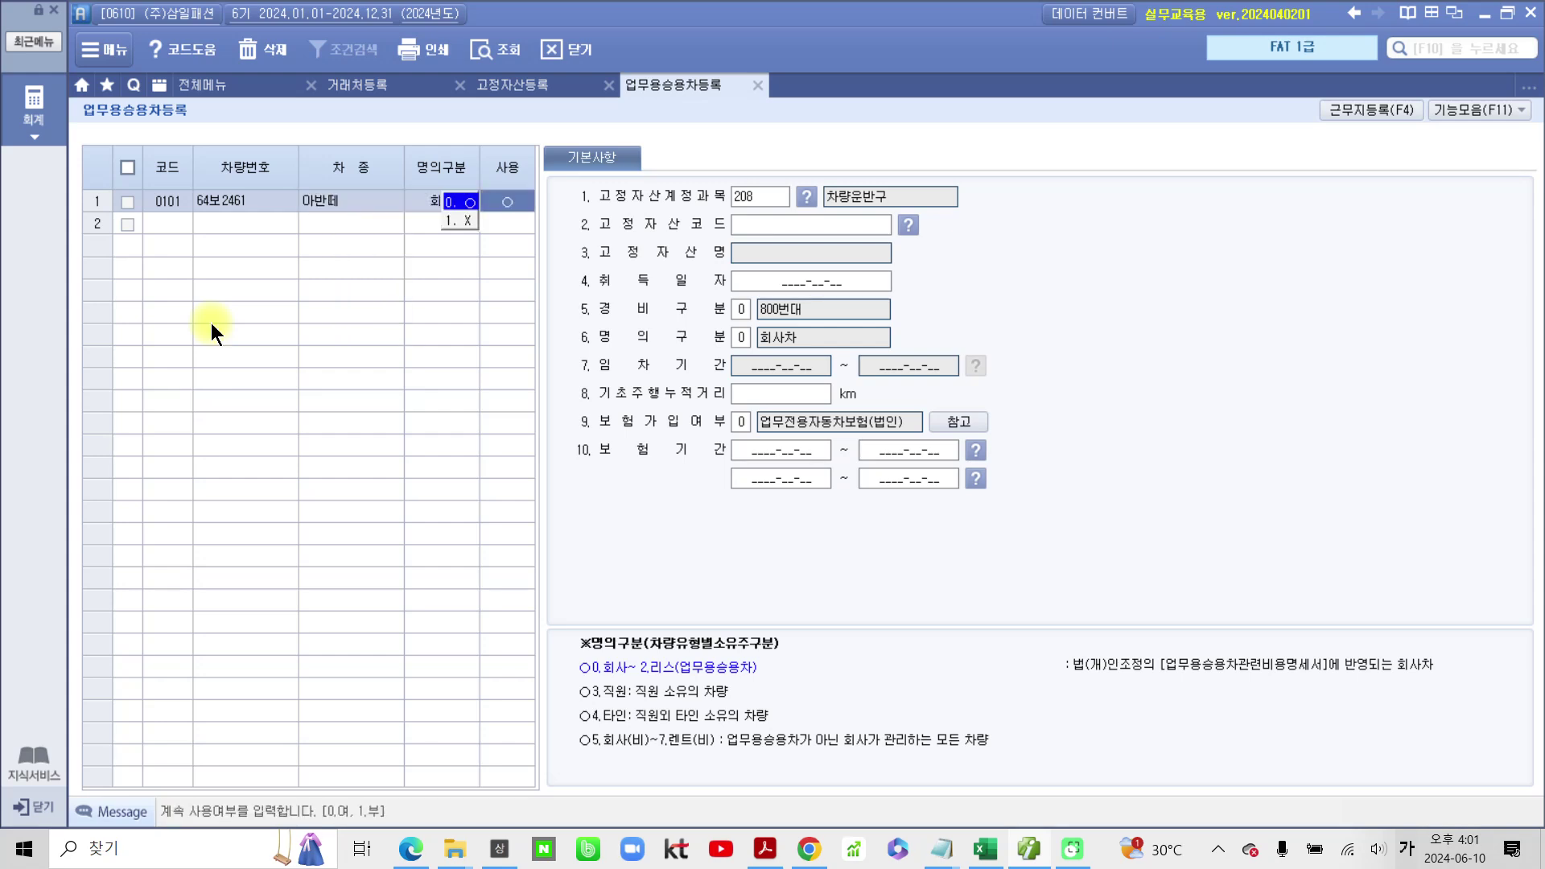
pyautogui.press('Return')
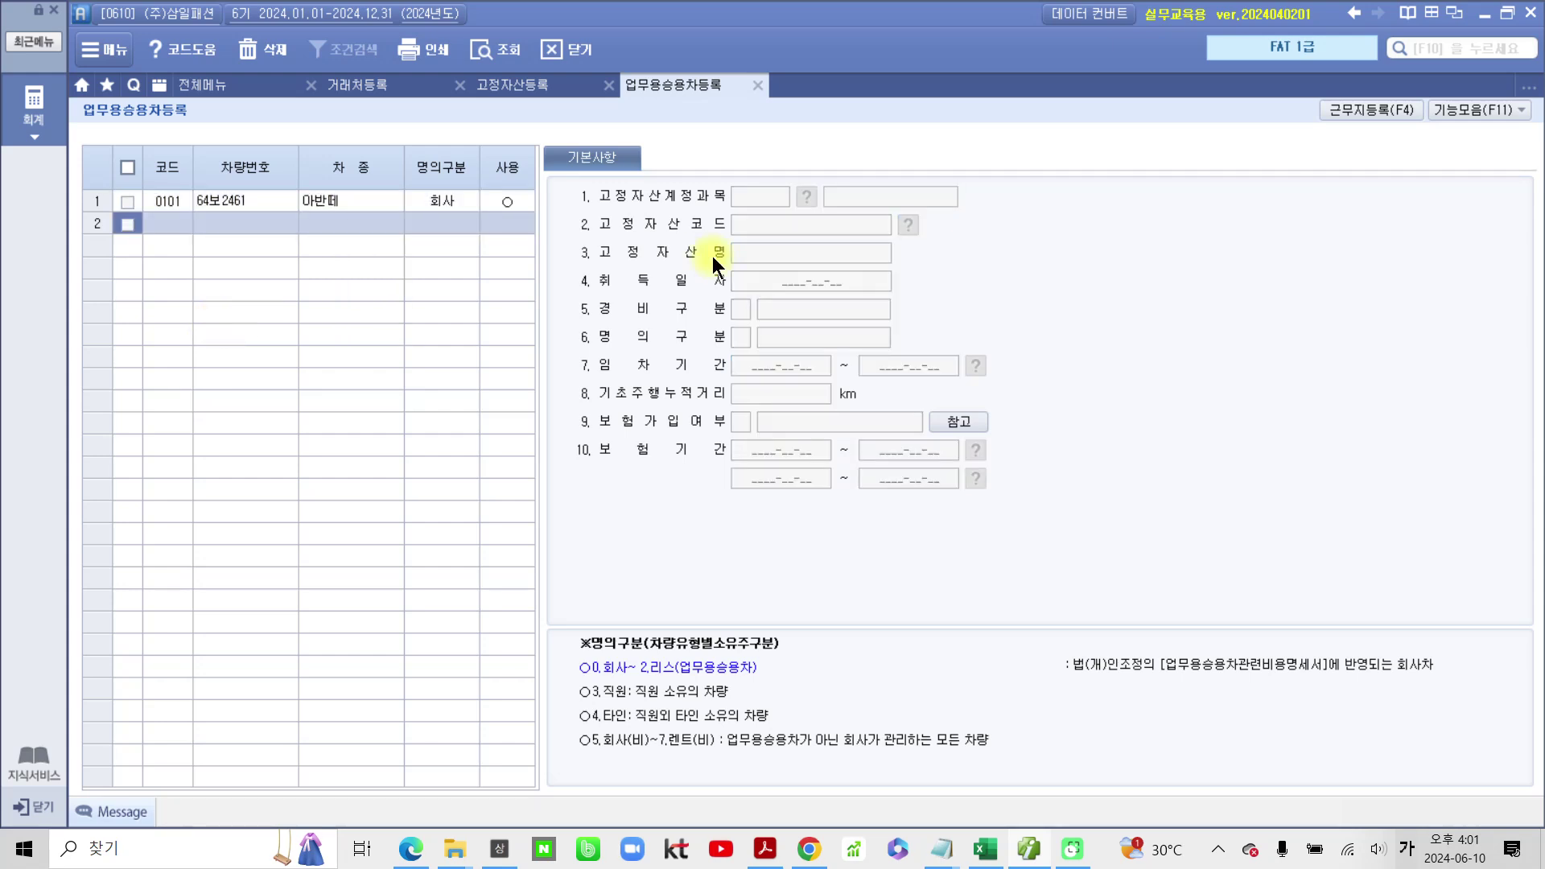
pyautogui.click(518, 204)
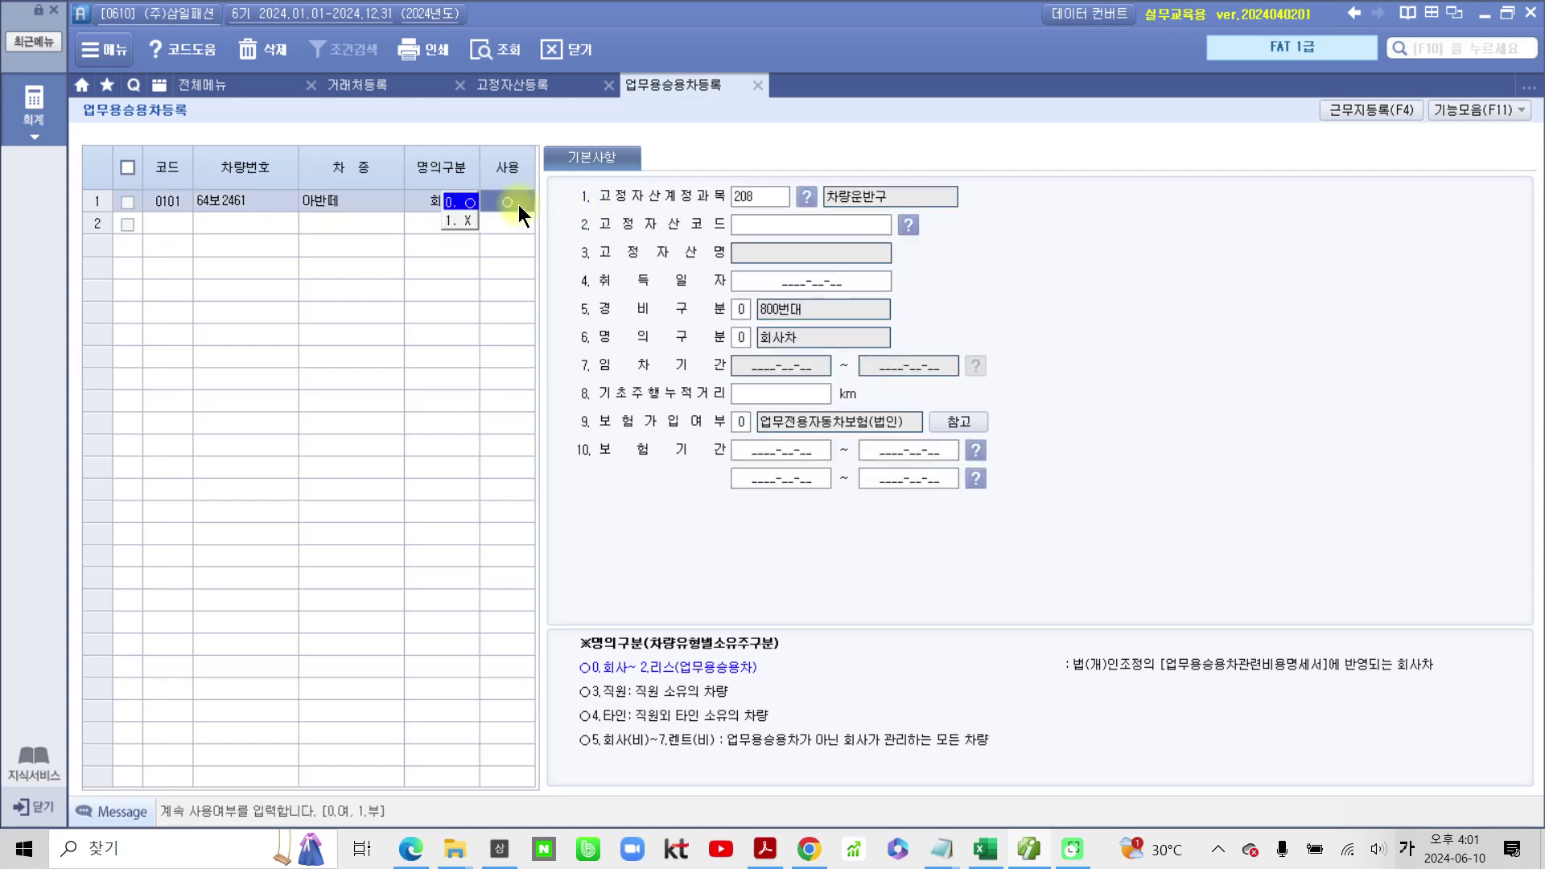
pyautogui.click(777, 232)
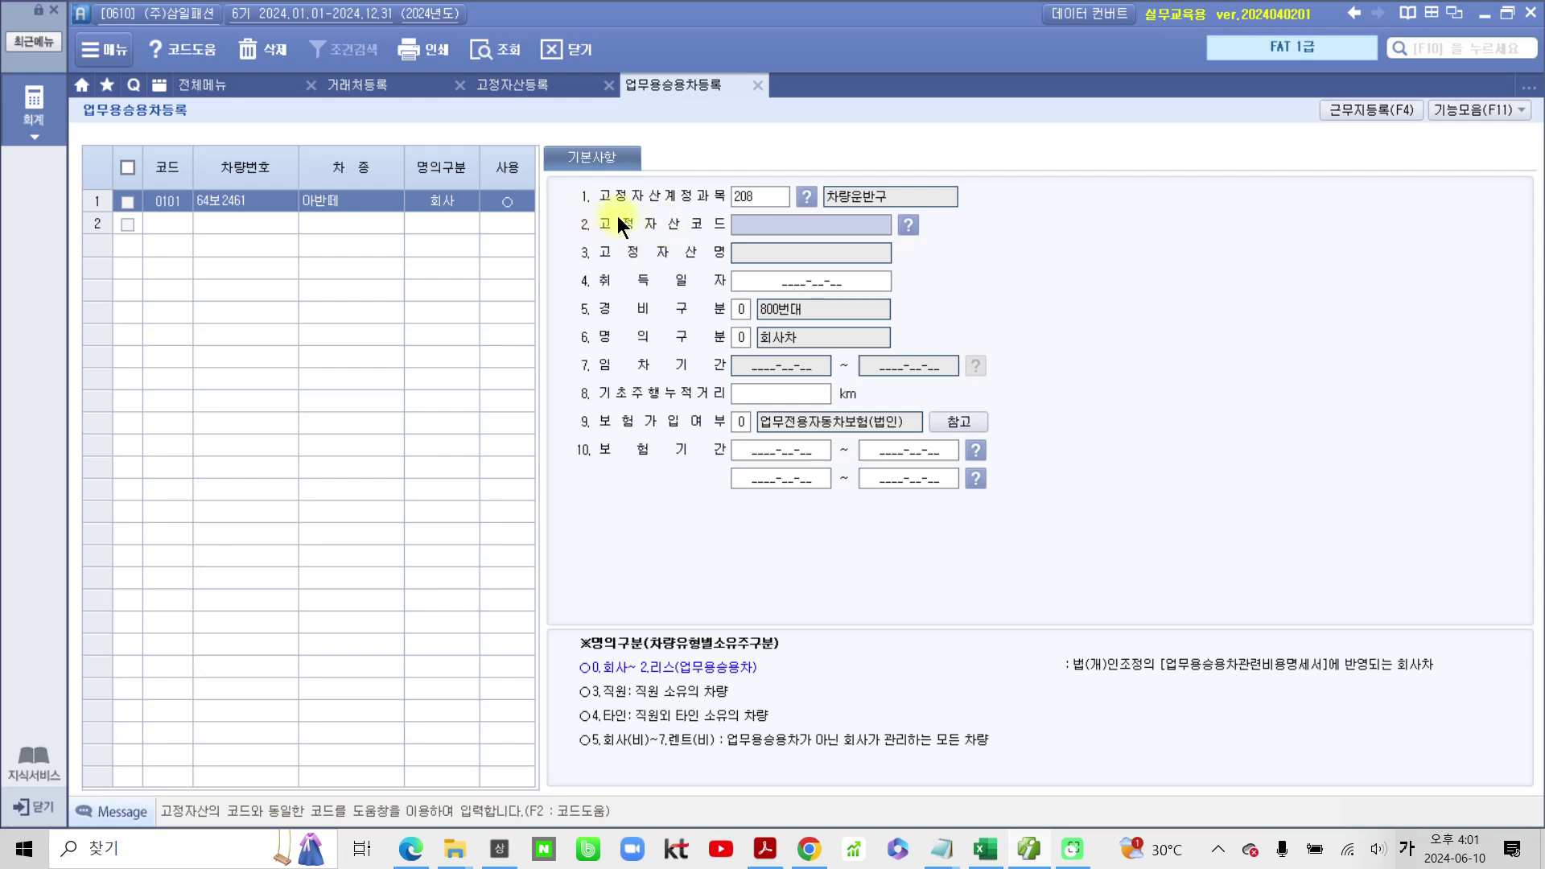
# Step: Link car 0101 to fixed asset 002001 승용2461 via the code help, dismissing the already-registered notice
pyautogui.click(903, 225)
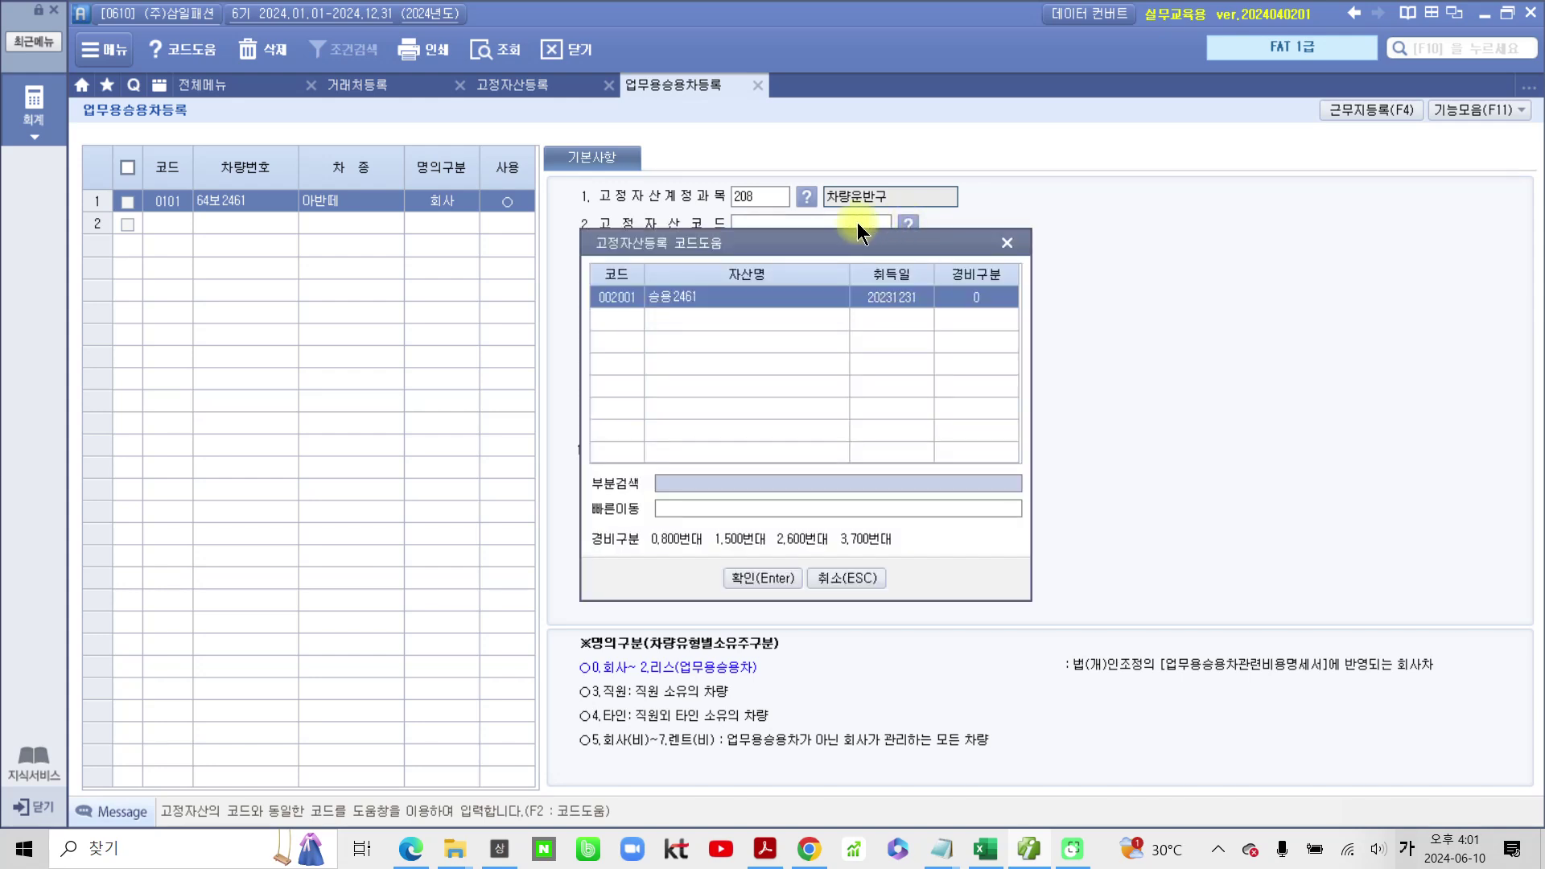
pyautogui.click(656, 297)
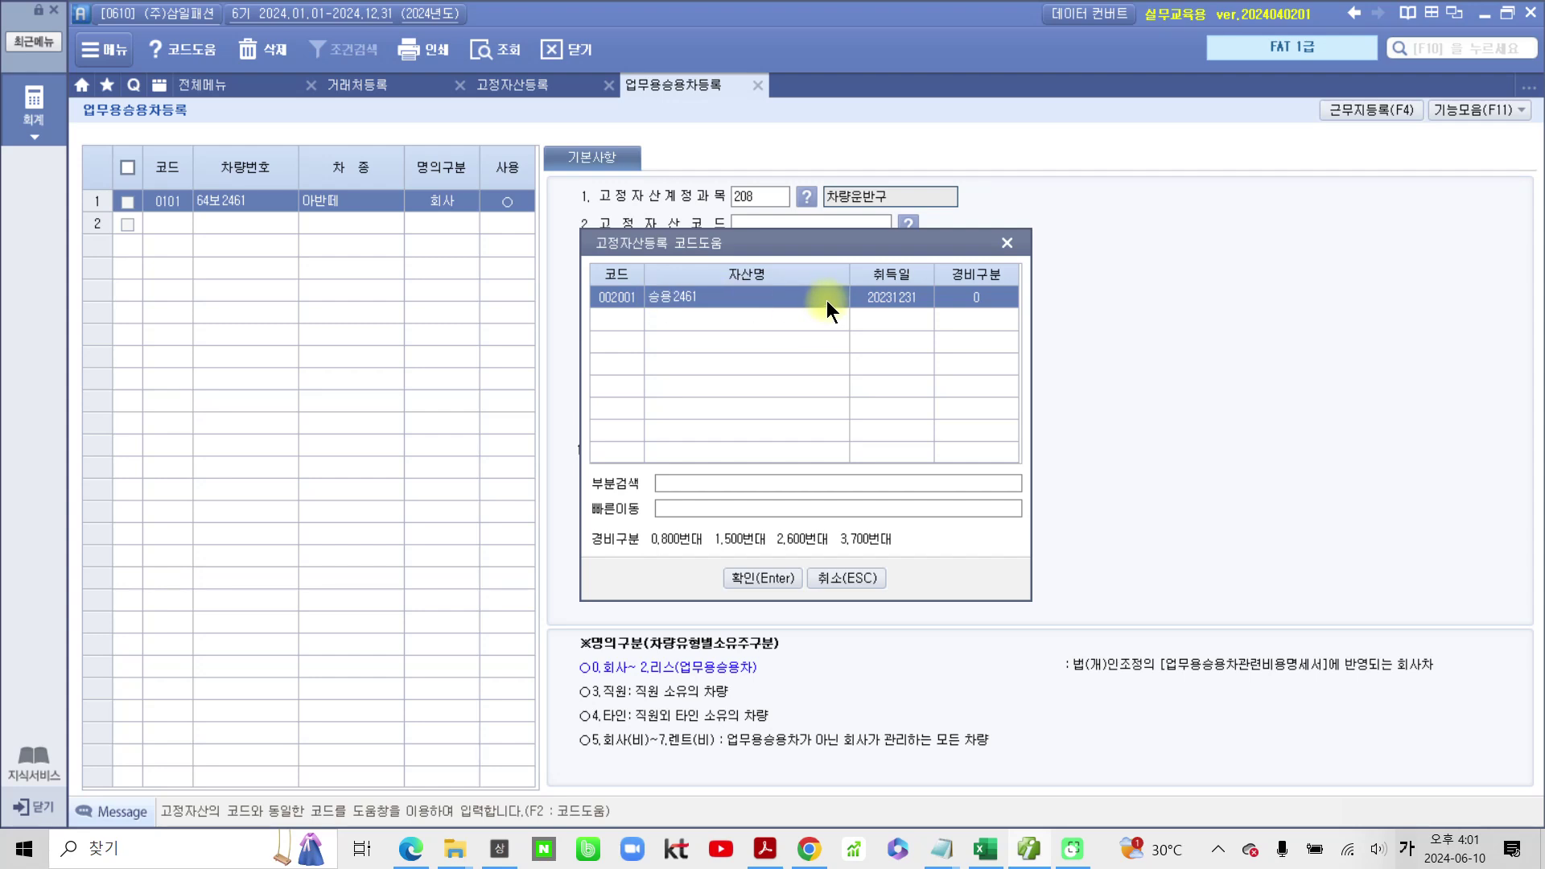
pyautogui.click(761, 573)
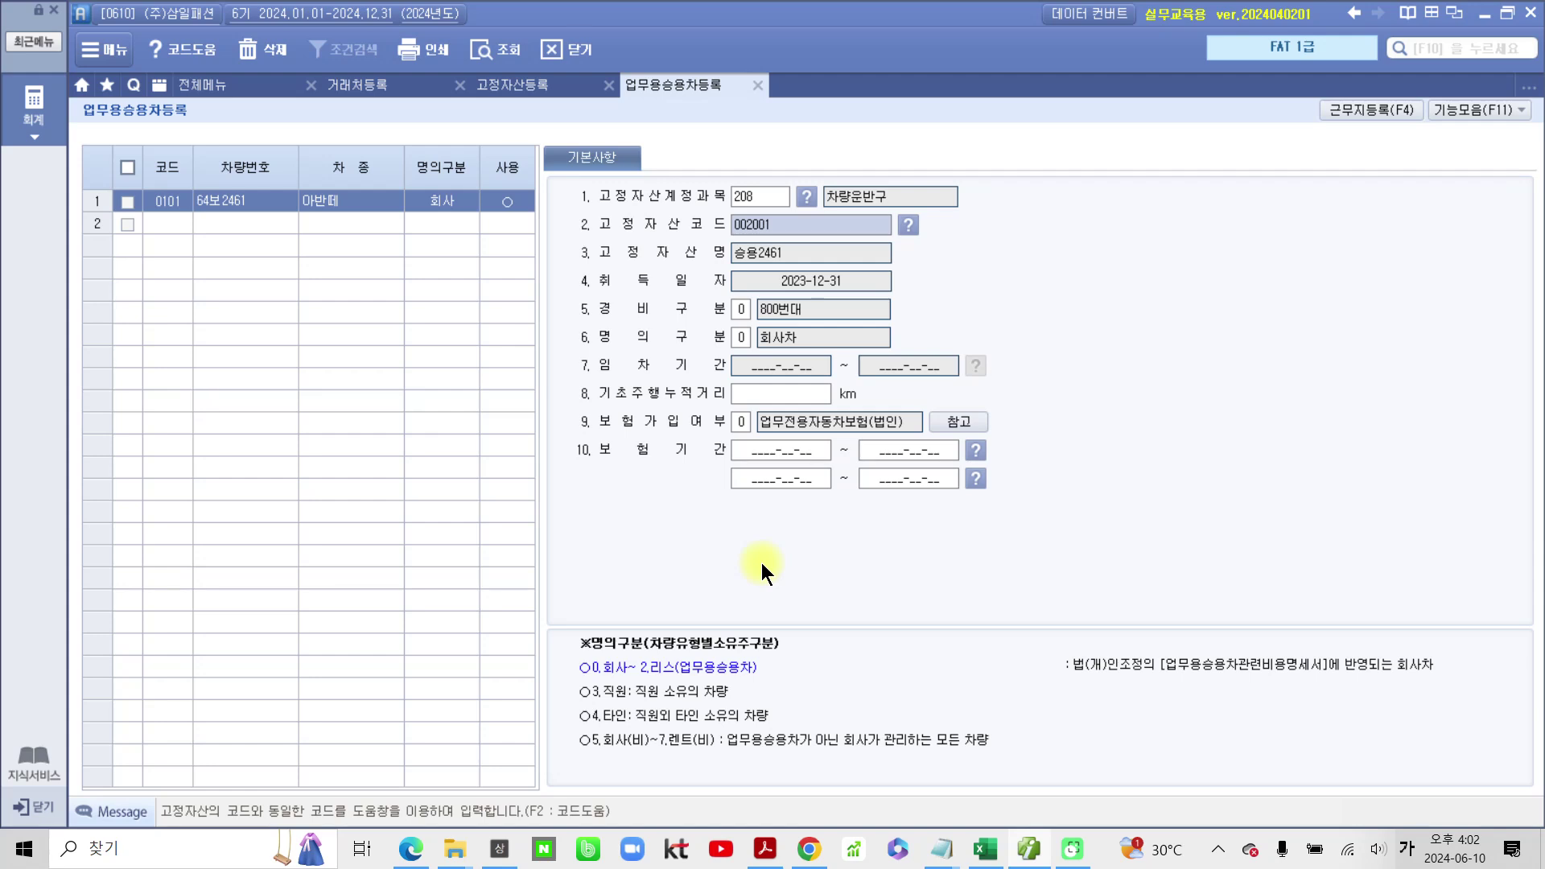
pyautogui.press('F2')
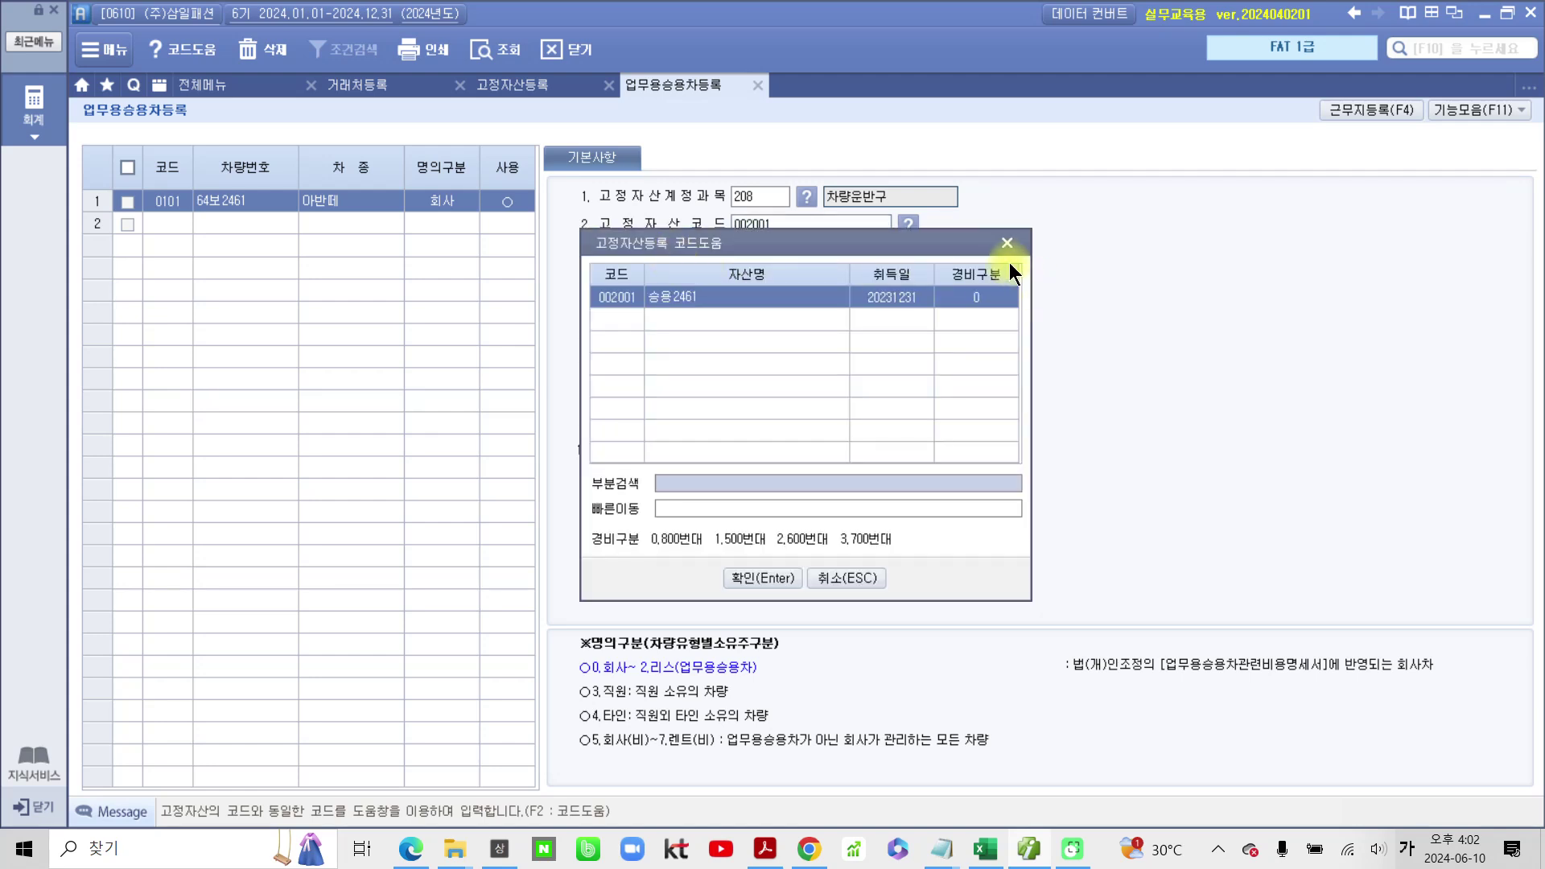
pyautogui.click(728, 572)
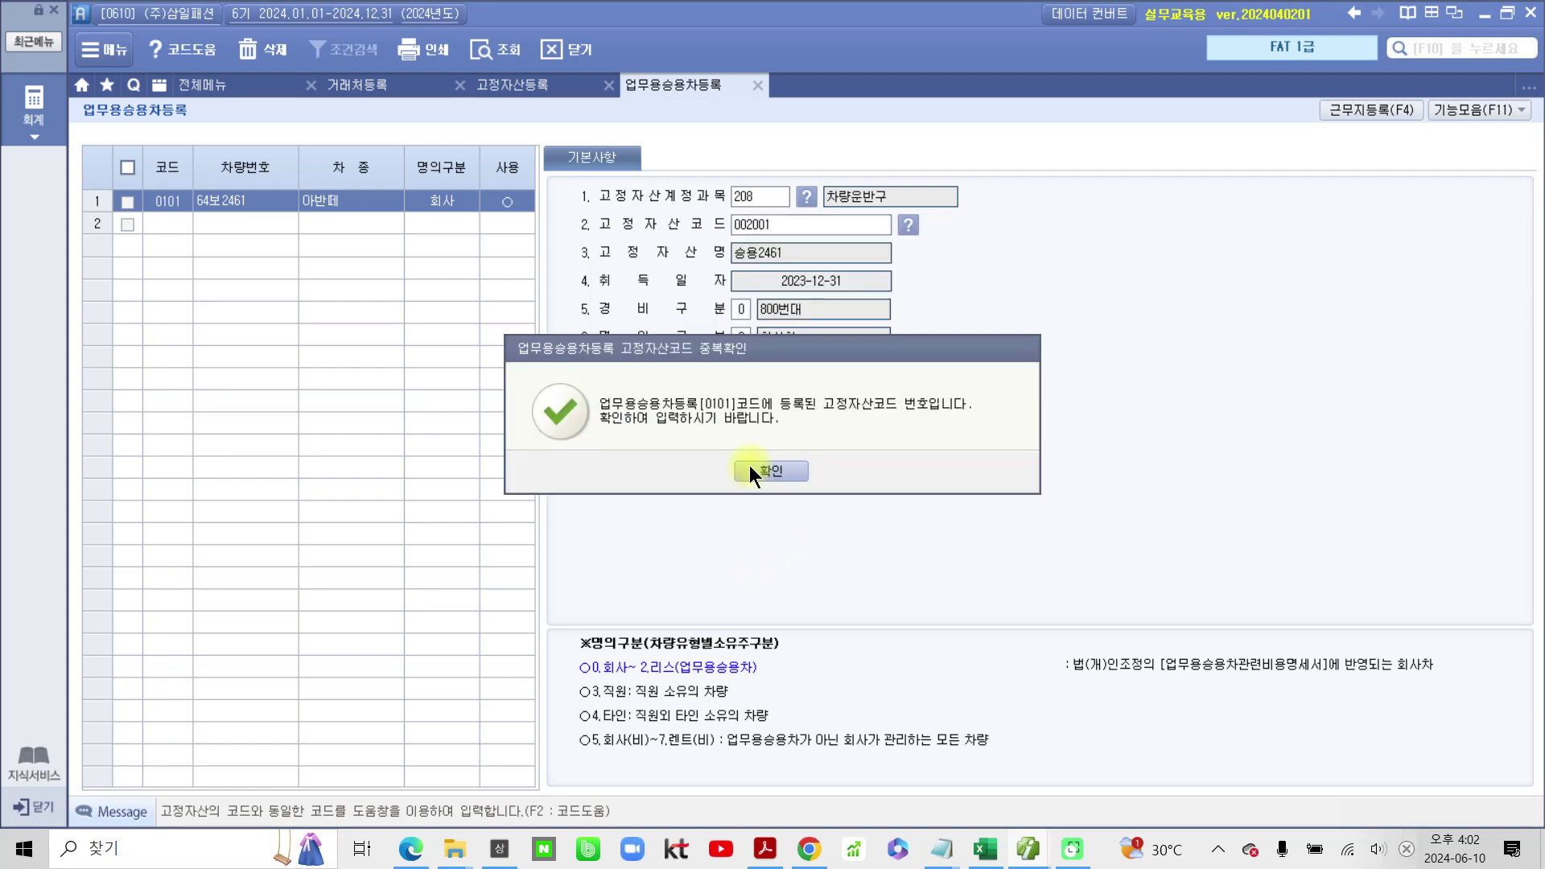
pyautogui.click(752, 463)
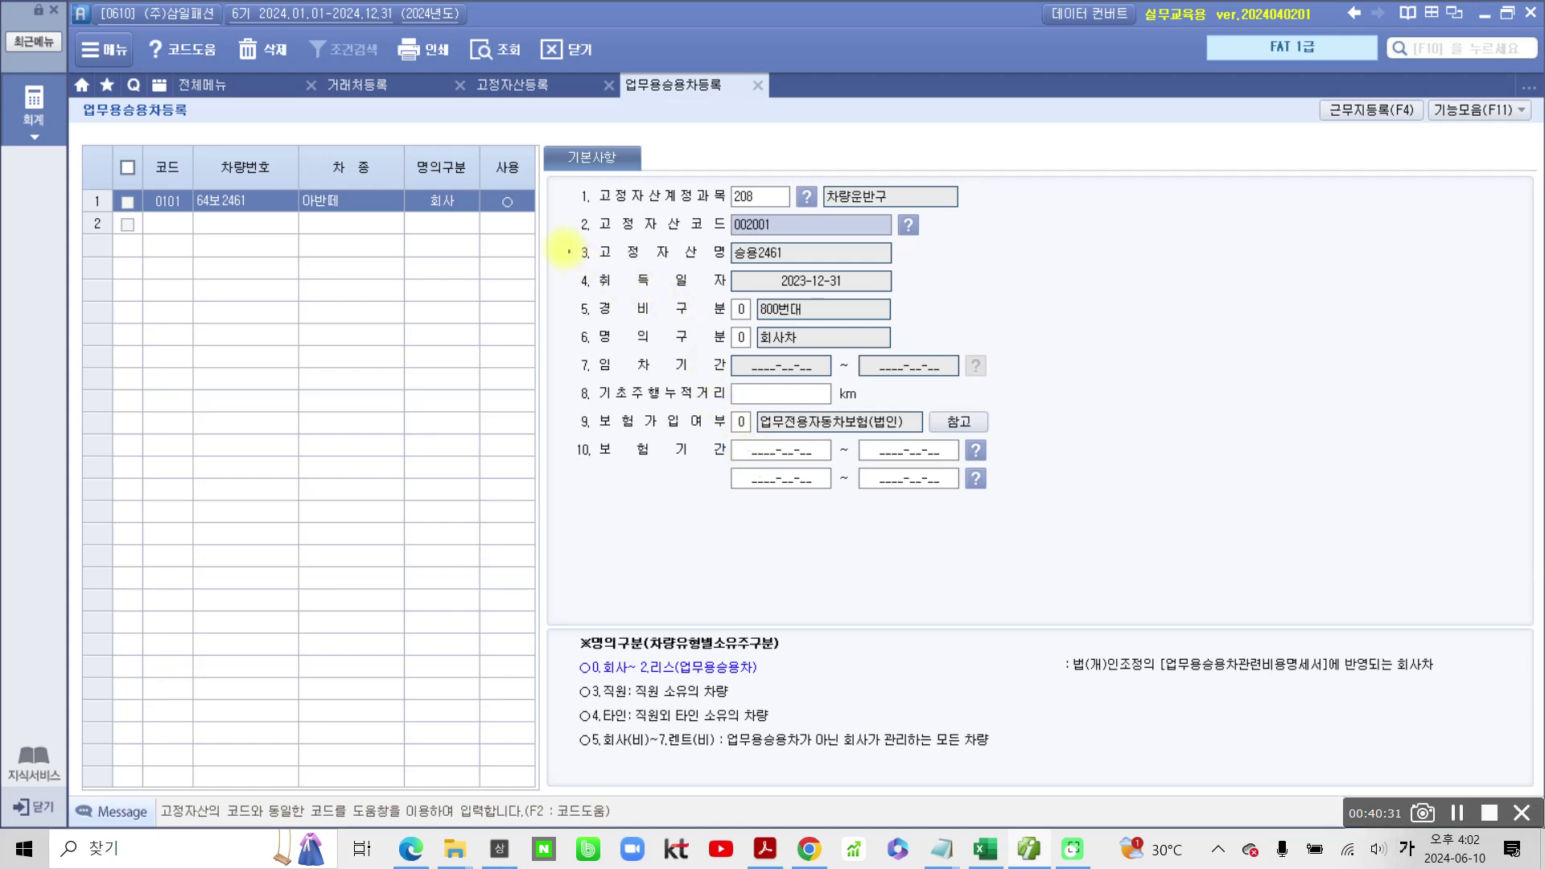
pyautogui.moveTo(566, 210); pyautogui.dragTo(947, 348)
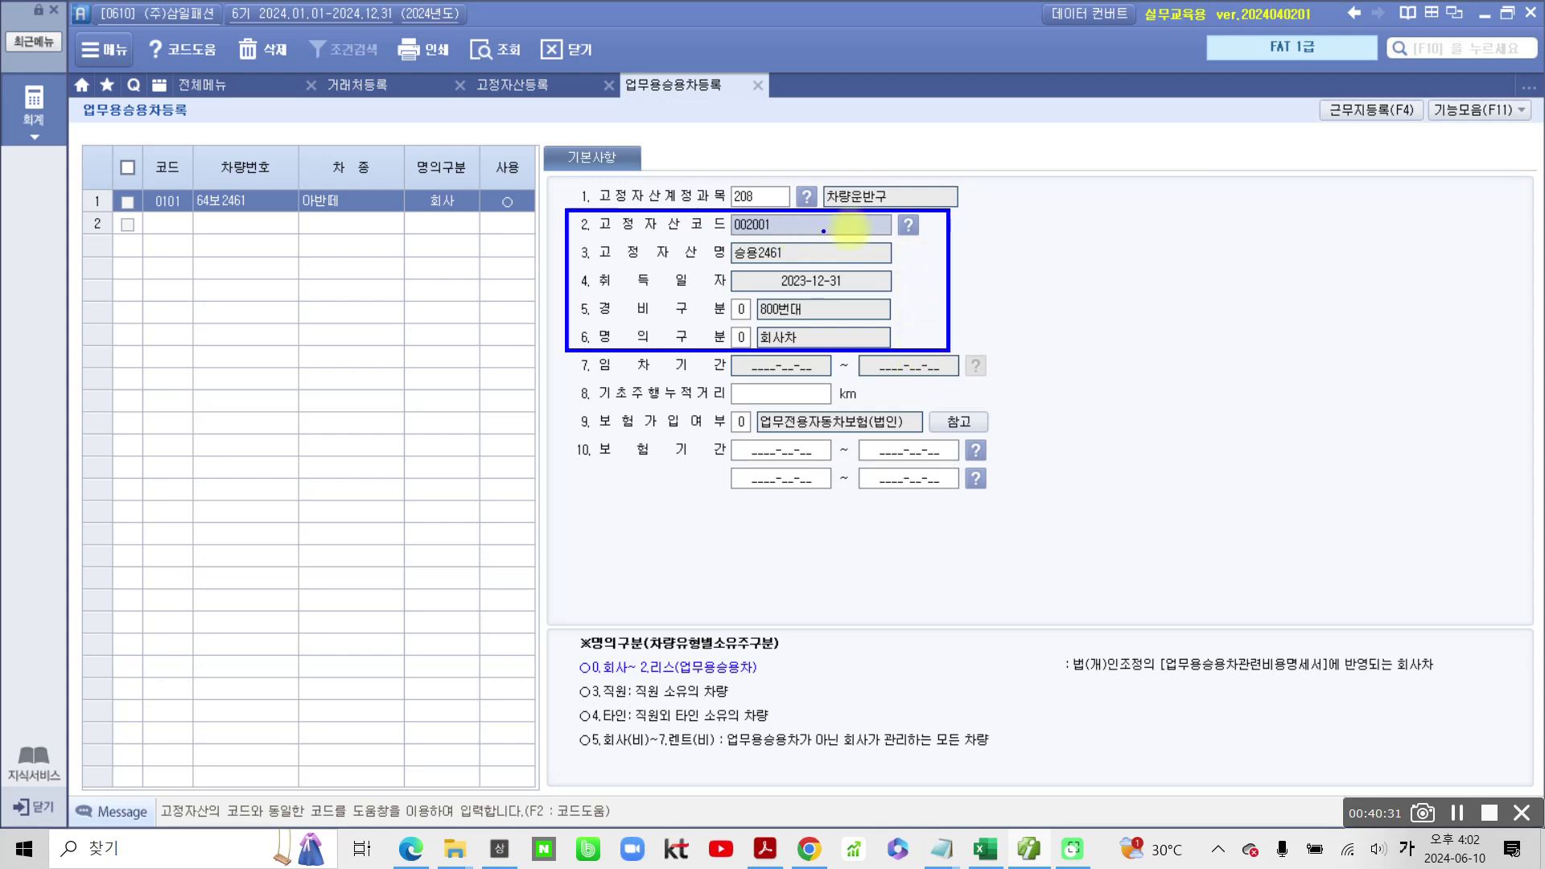
pyautogui.moveTo(890, 231)
pyautogui.mouseDown()
pyautogui.moveTo(943, 225)
pyautogui.moveTo(889, 213)
pyautogui.mouseUp()
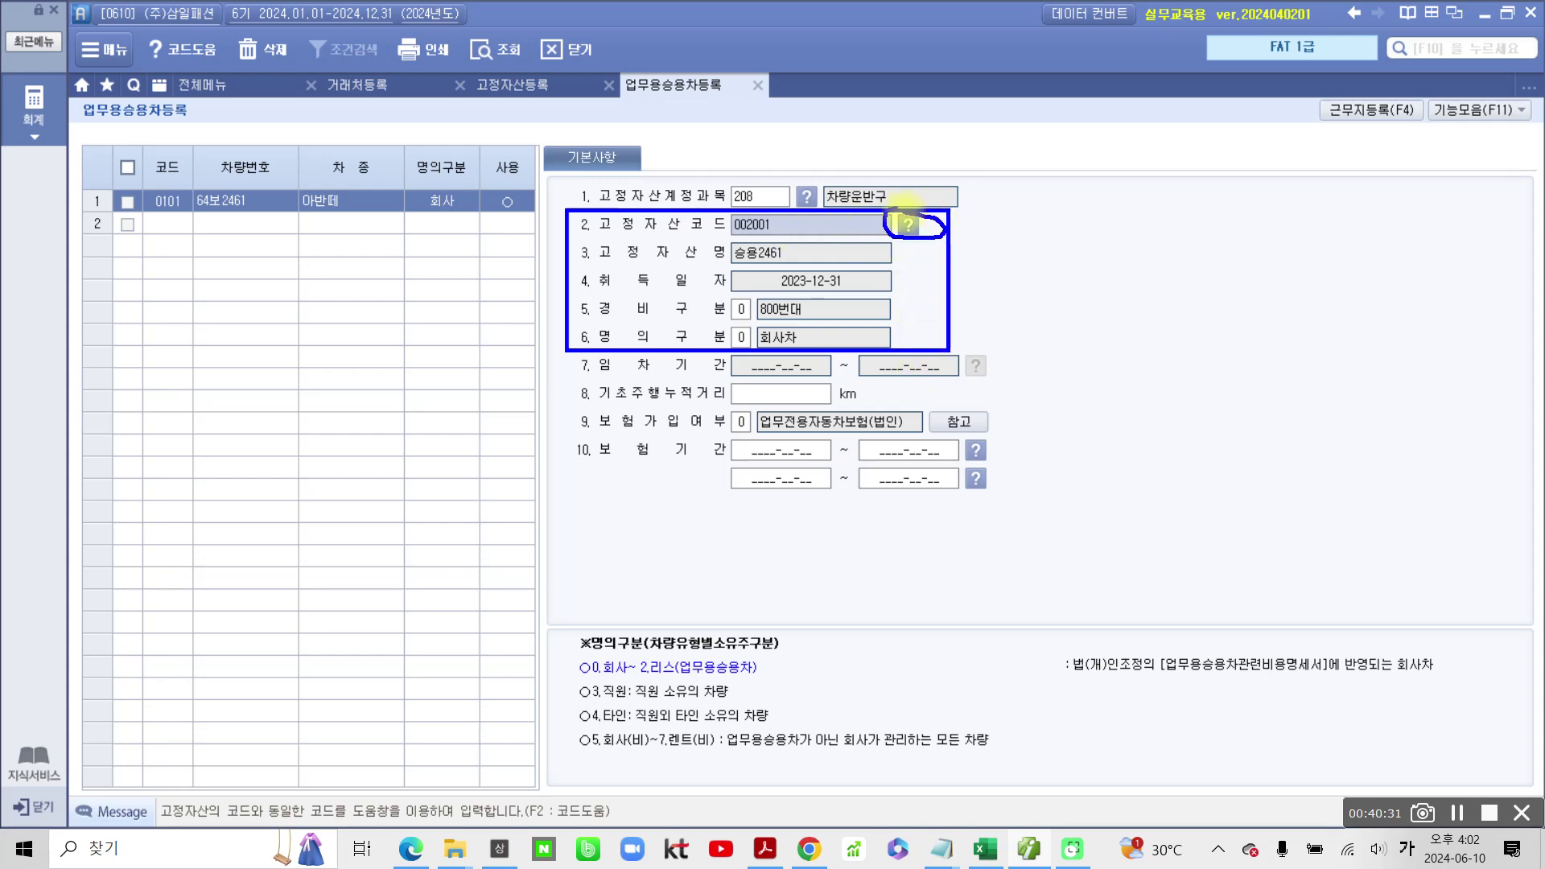
pyautogui.moveTo(673, 228); pyautogui.dragTo(787, 236)
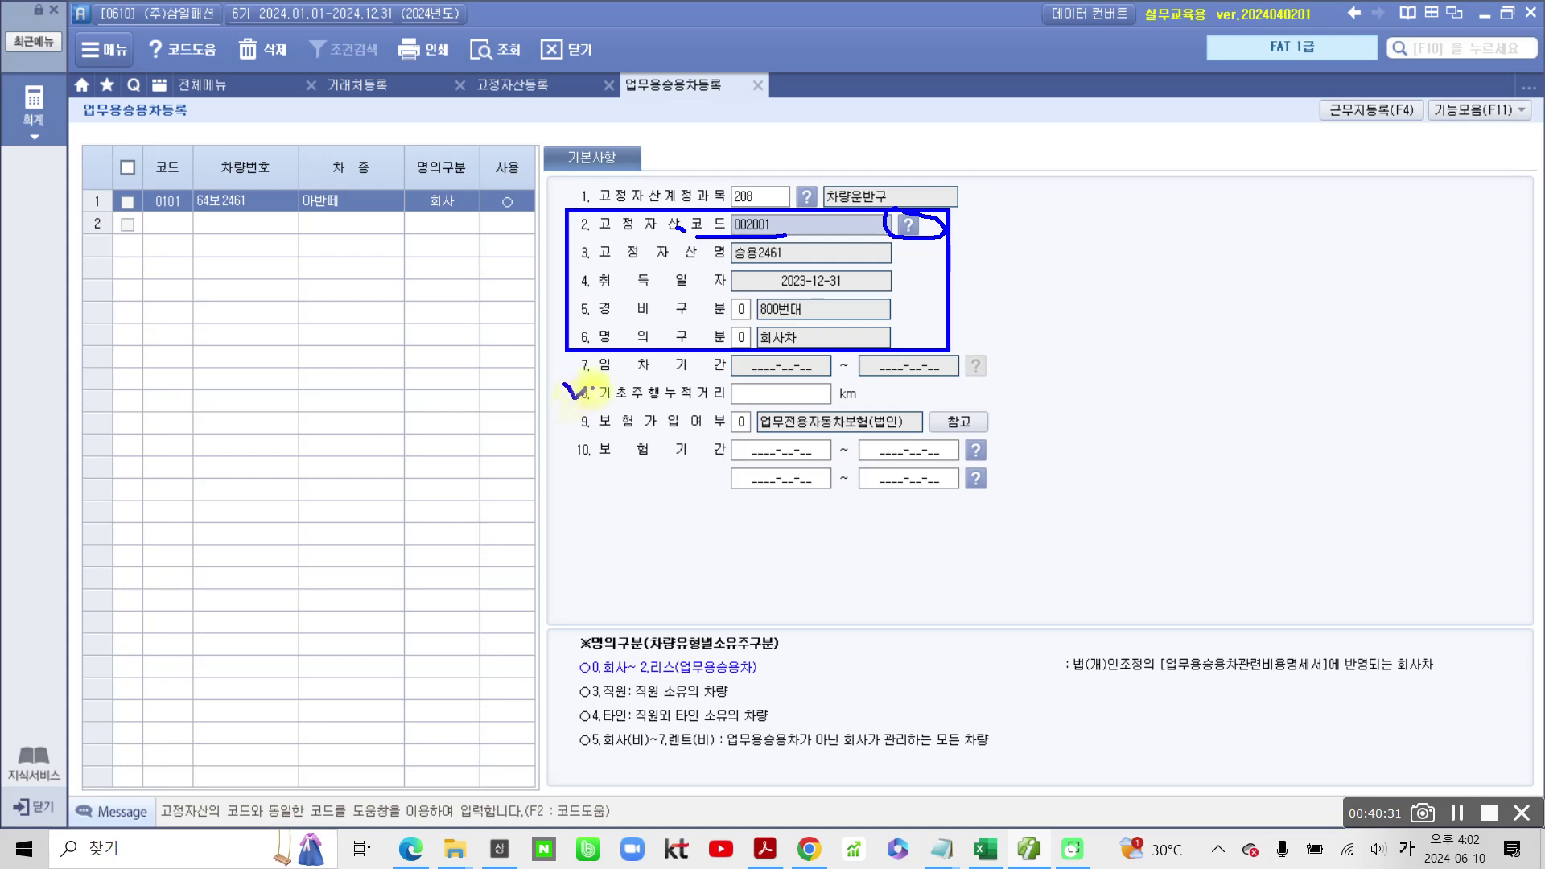
# Step: Enter 200 km as car 0101's 기초주행누적거리 (starting mileage)
pyautogui.press('Escape')
pyautogui.click(803, 399)
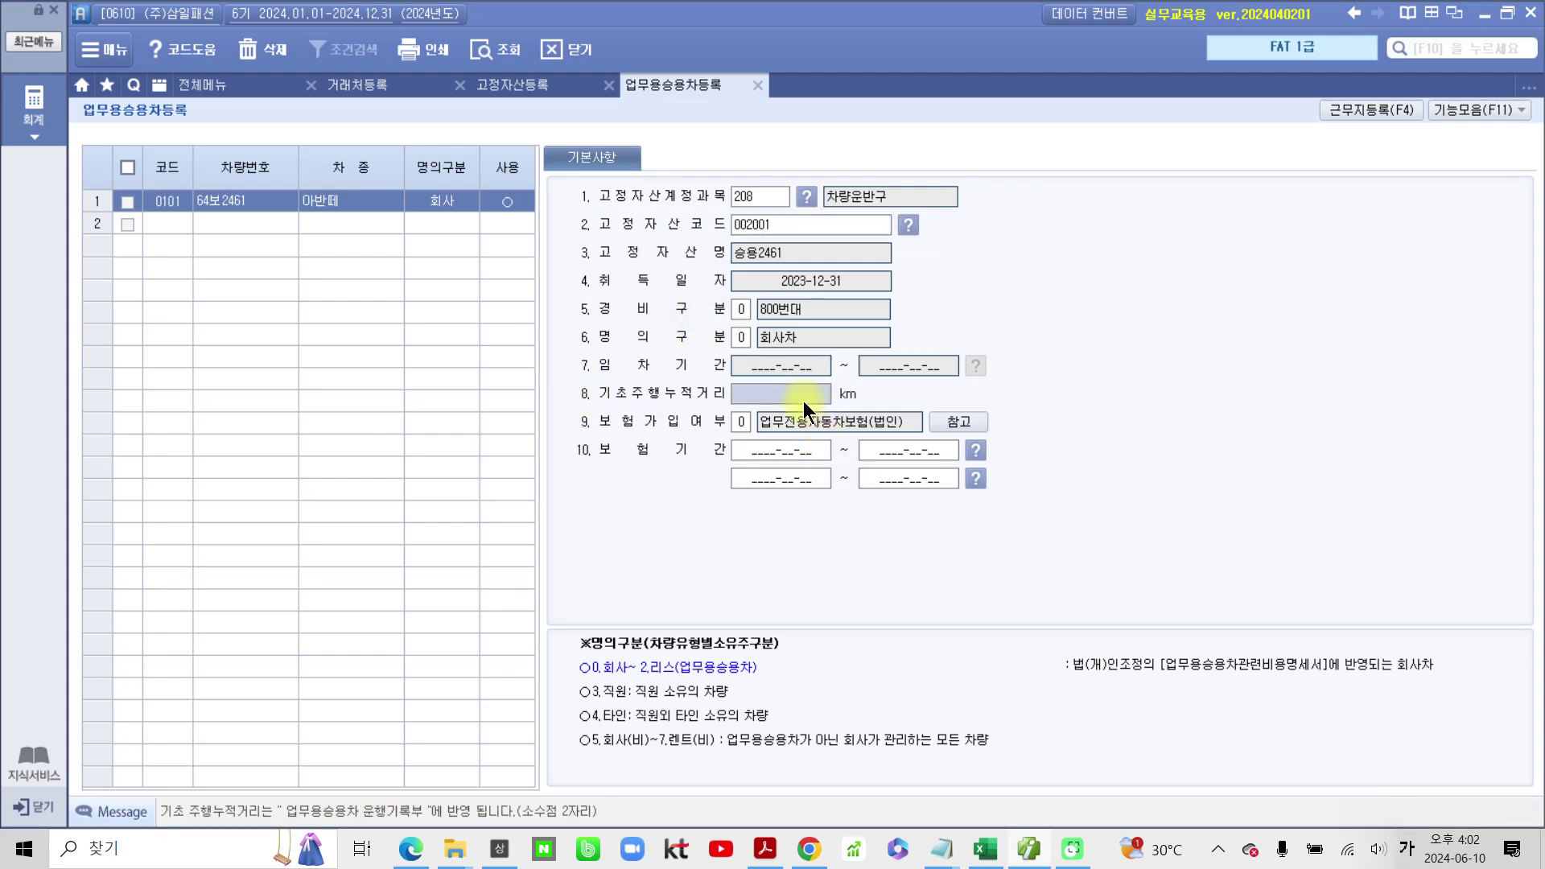
pyautogui.write('200')
pyautogui.press('Return')
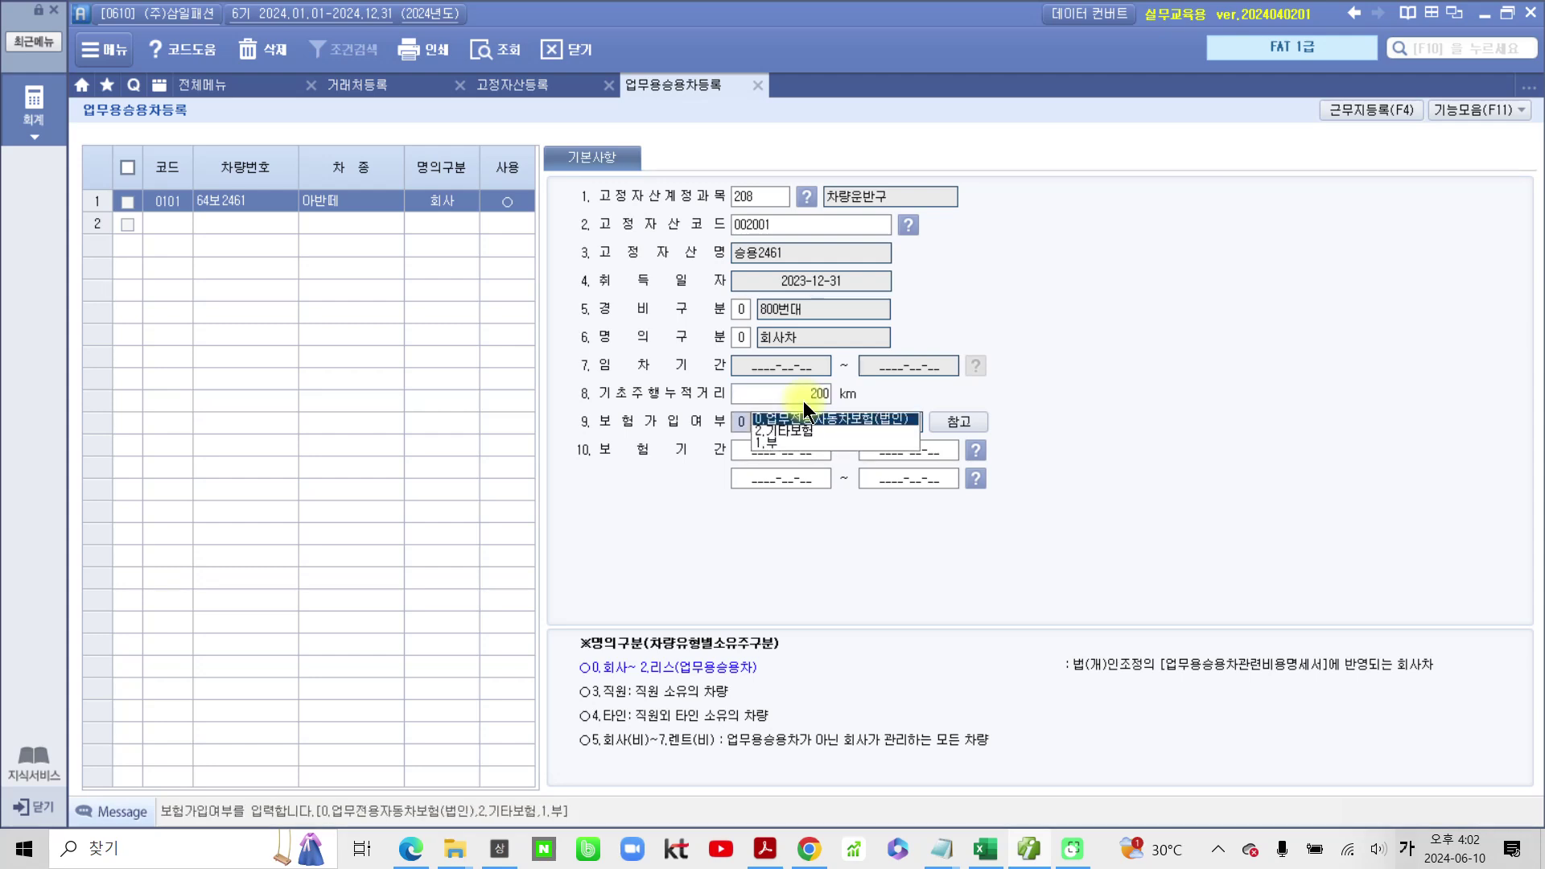
# Step: Choose 0.업무전용자동차보험(법인) with insurance period 2023-12-31 to 2024-12-31
pyautogui.click(813, 417)
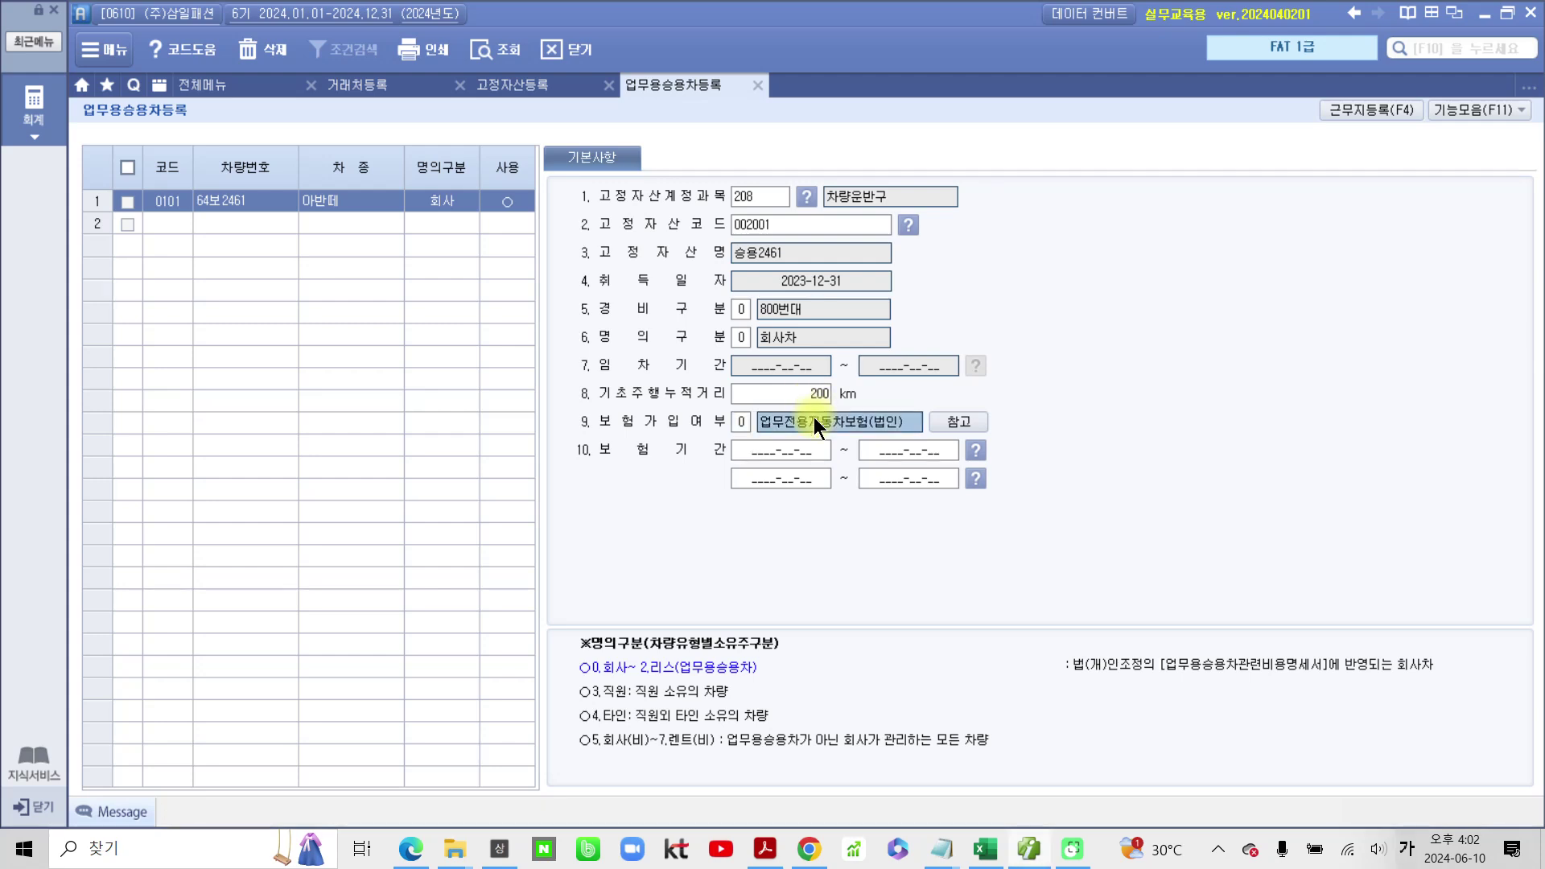
pyautogui.click(785, 448)
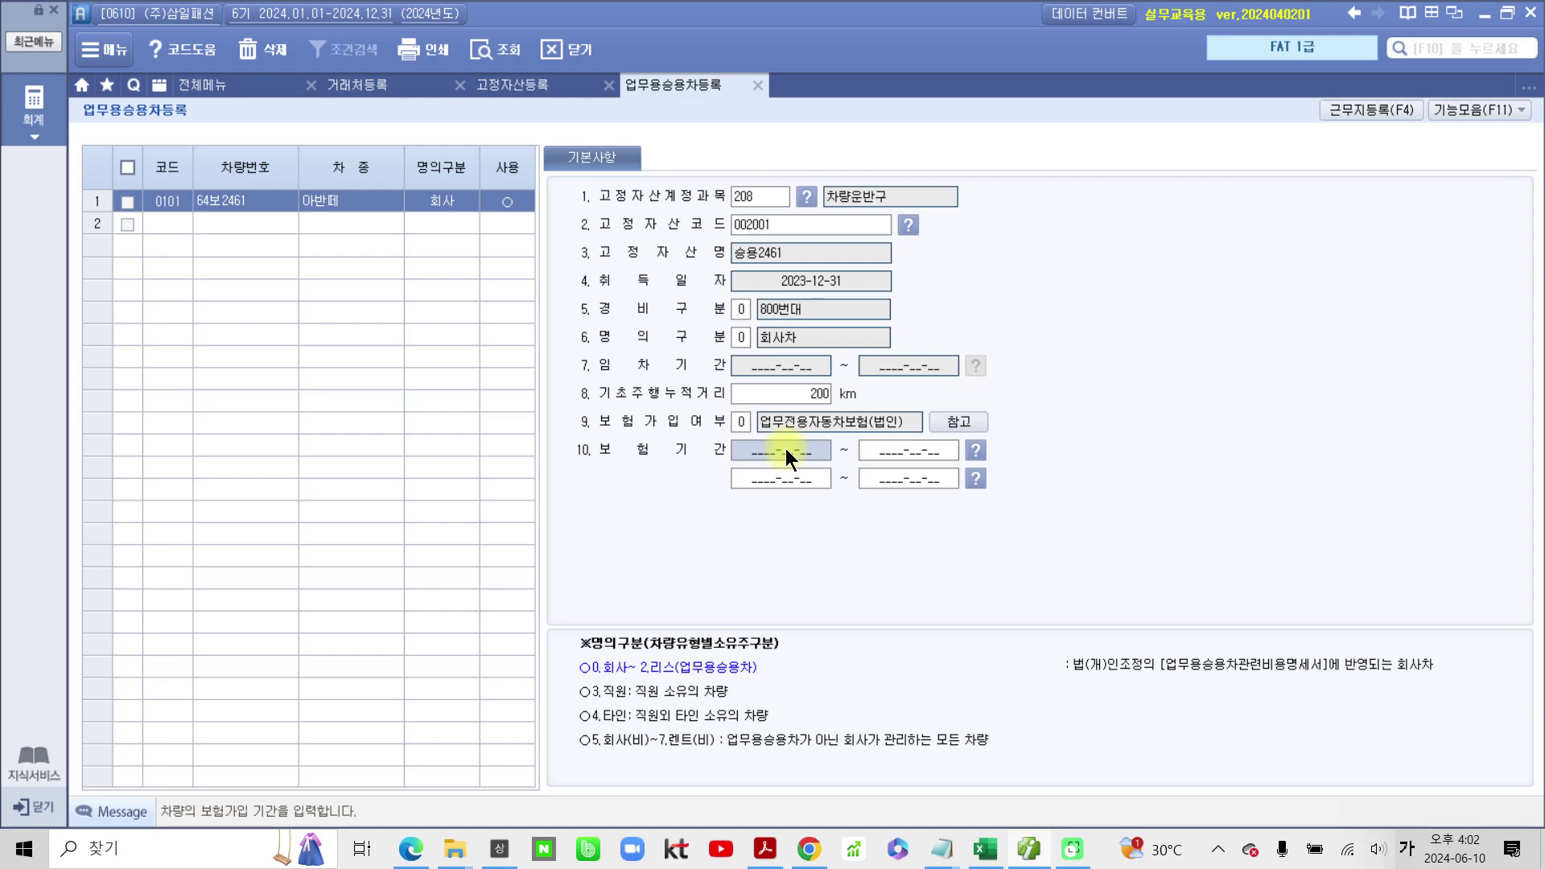
pyautogui.write('2023-12-31')
pyautogui.press('Return')
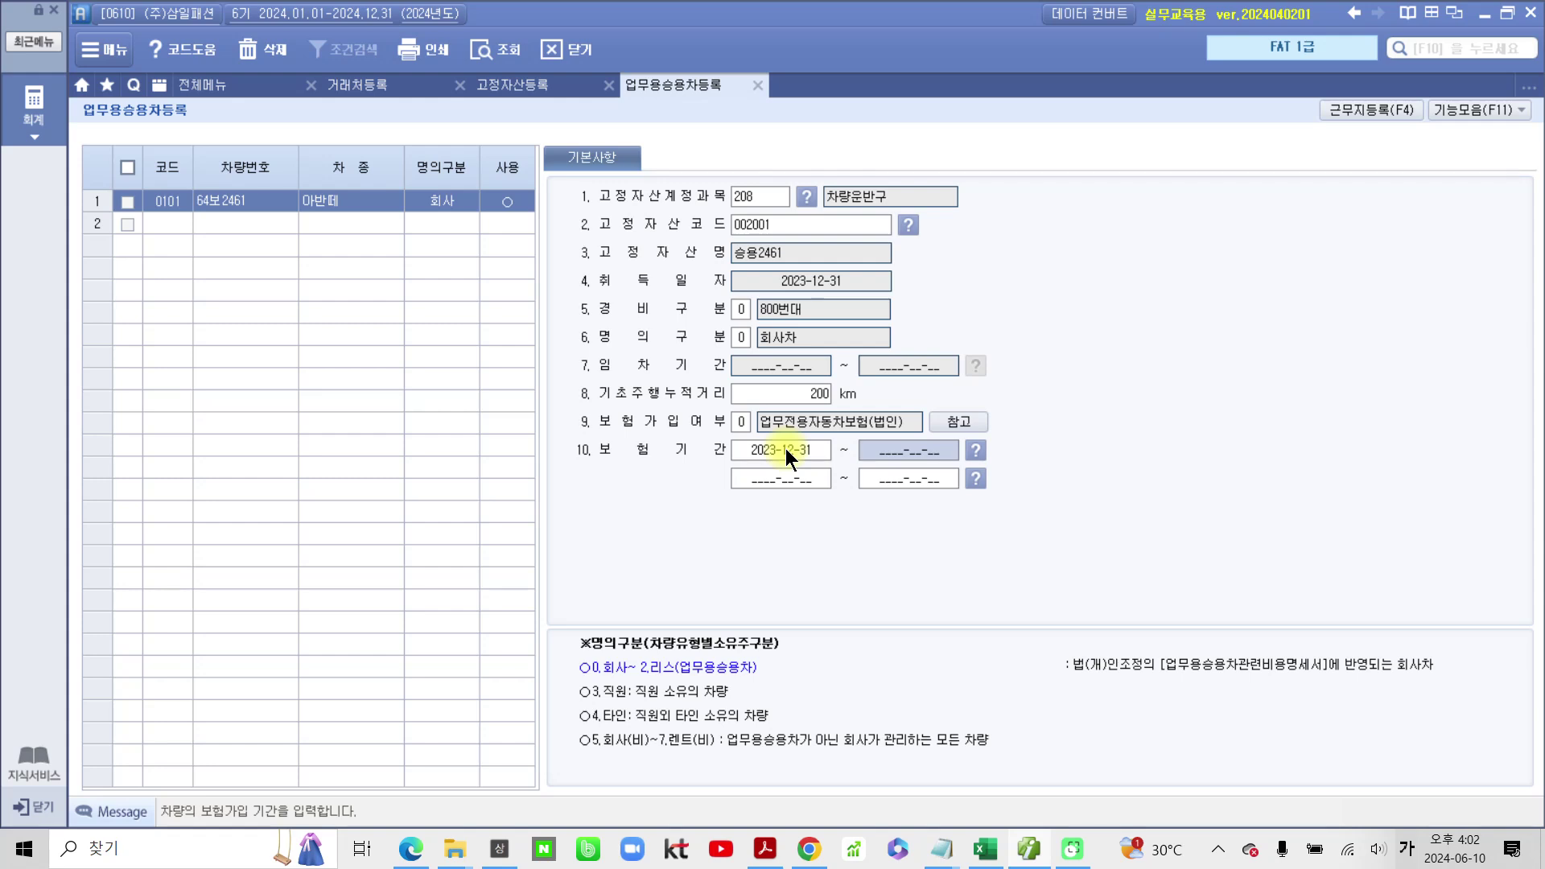
pyautogui.write('2024-12-31')
pyautogui.press('Return')
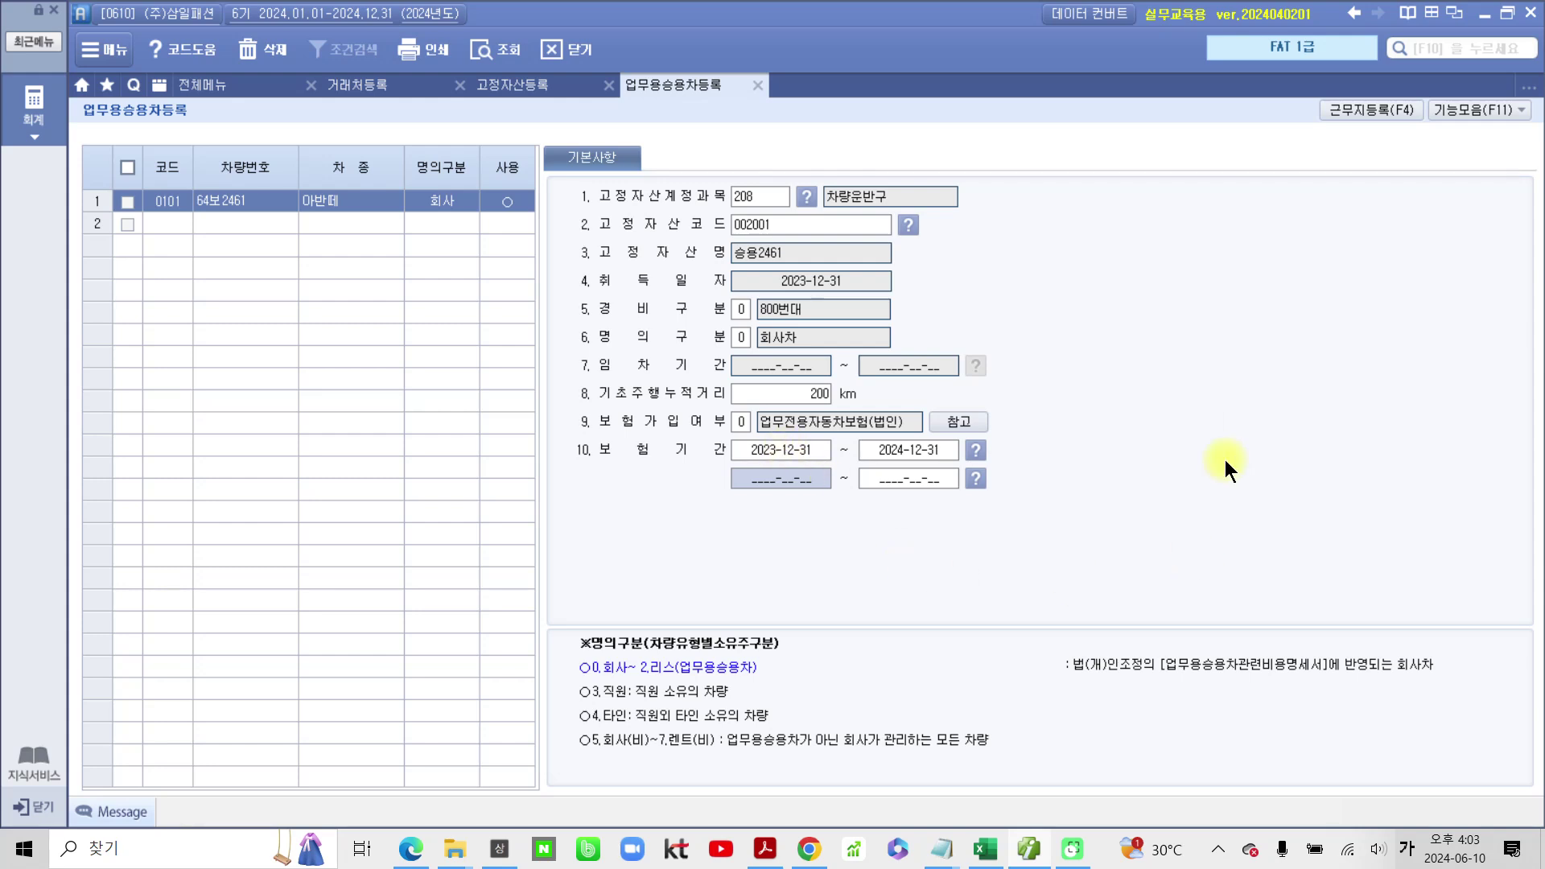
# Step: Review the exercise PDF, then return to SmartA's 전체메뉴 accounting menu
pyautogui.click(1034, 851)
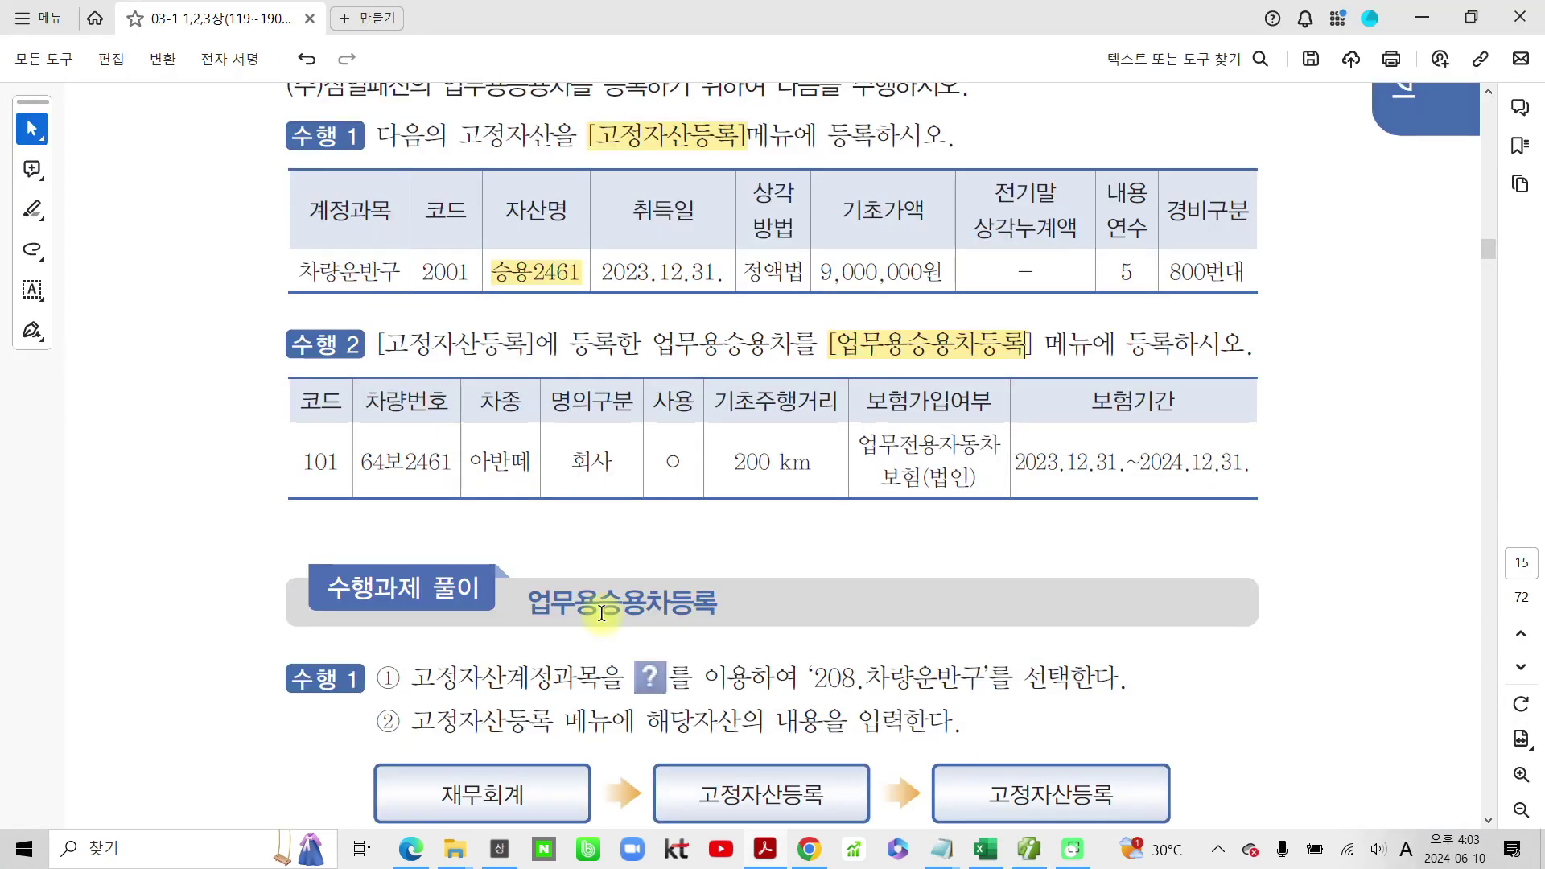
pyautogui.moveTo(811, 851)
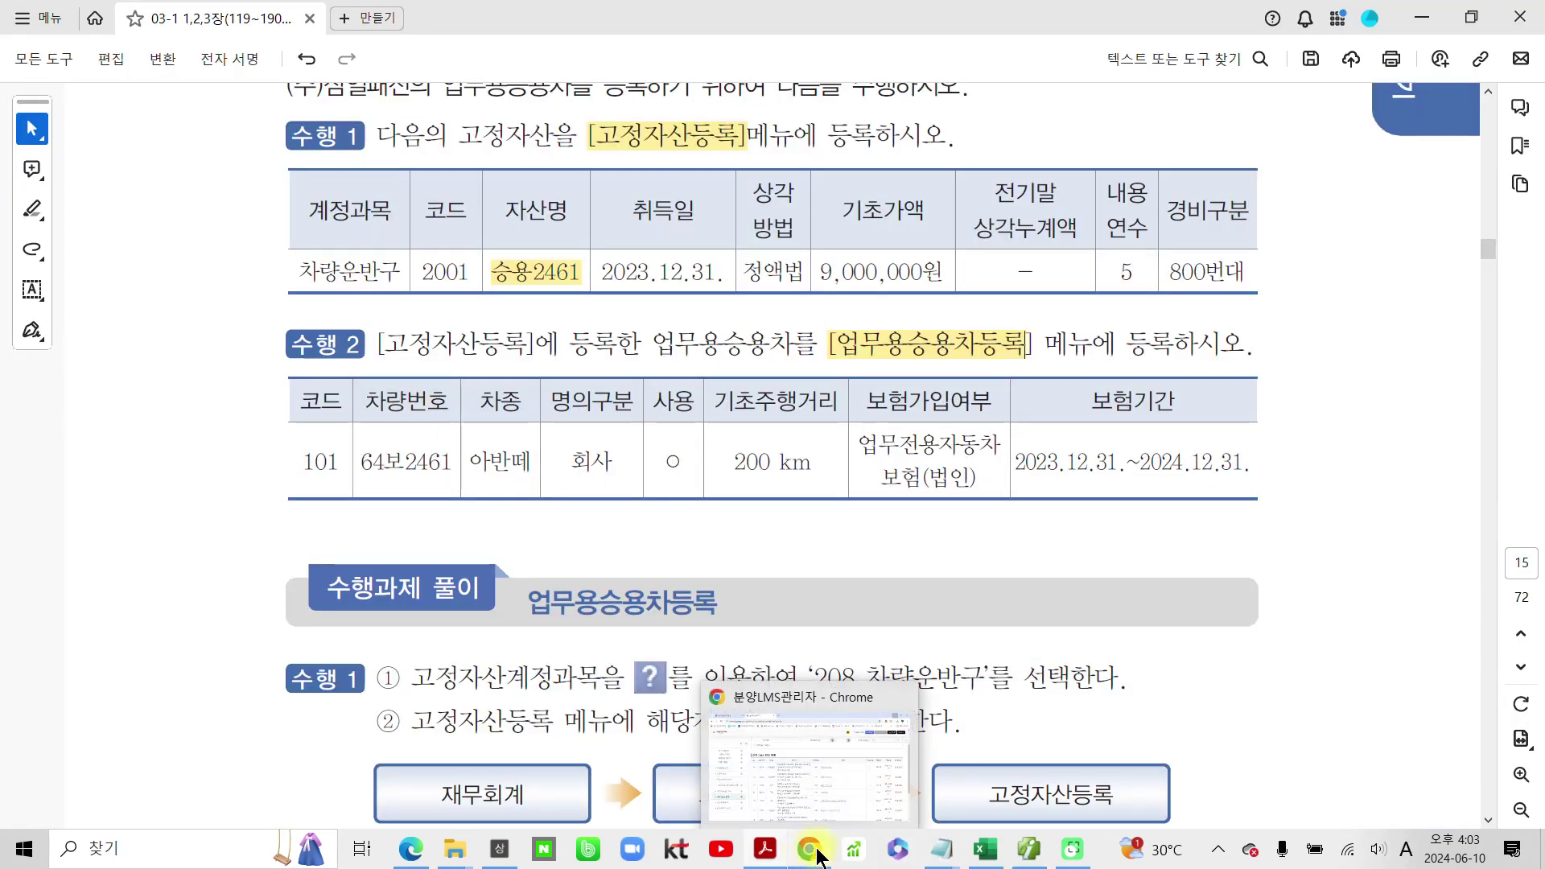
pyautogui.click(1030, 849)
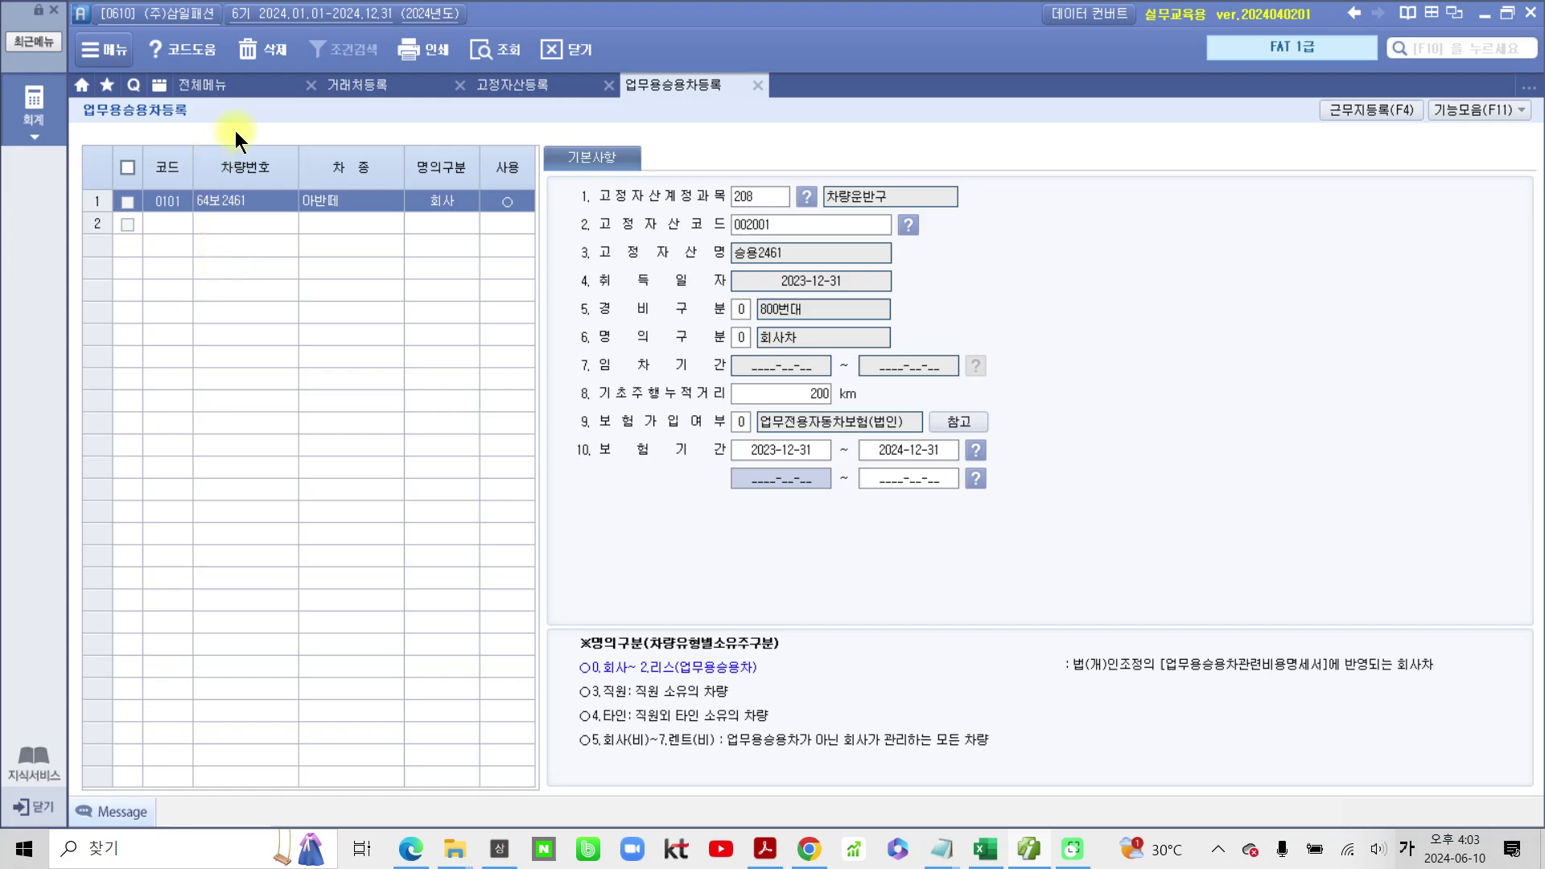
pyautogui.click(222, 83)
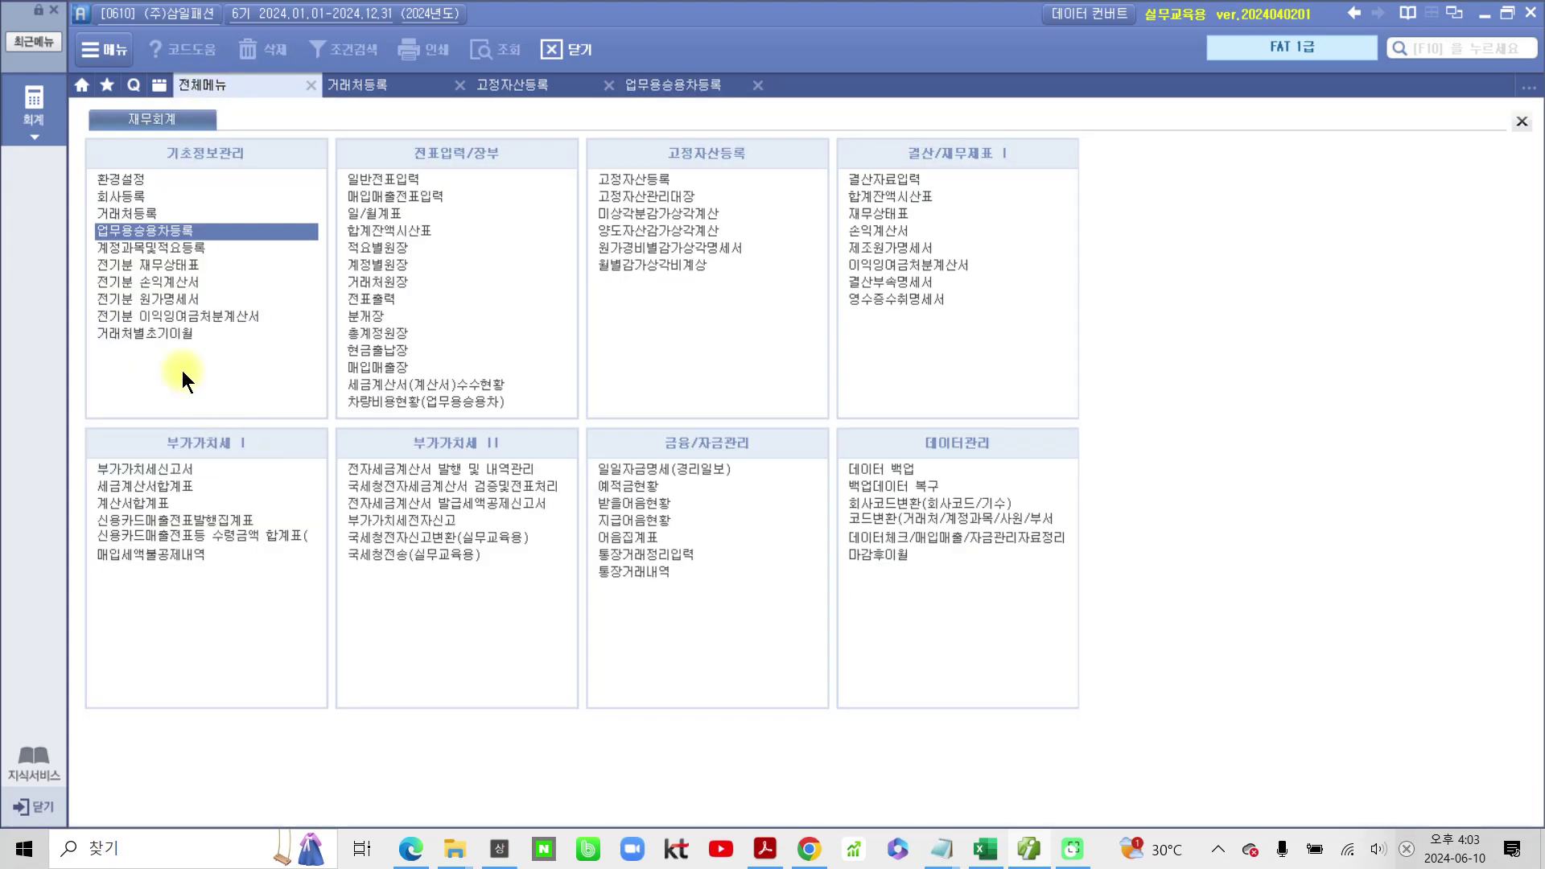